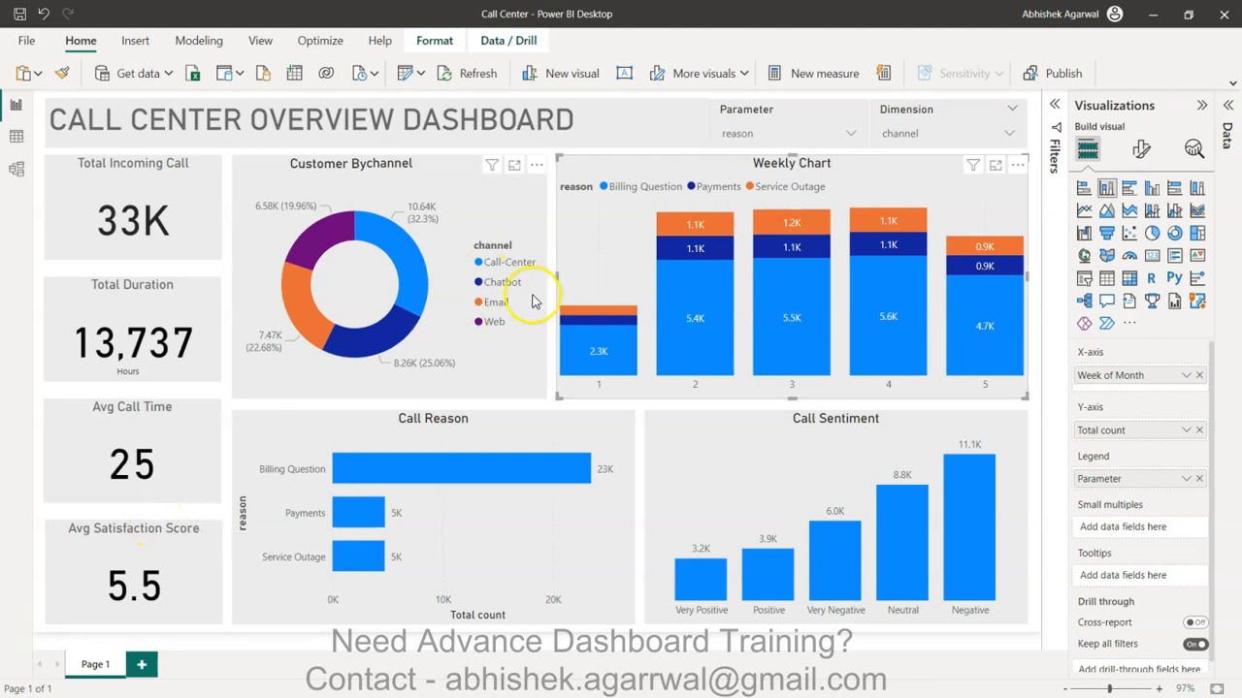
# Examine the dashboard's Weekly Chart, Call Reason and Call Sentiment visuals, including the totals for individual bars
pyautogui.moveTo(684, 319)
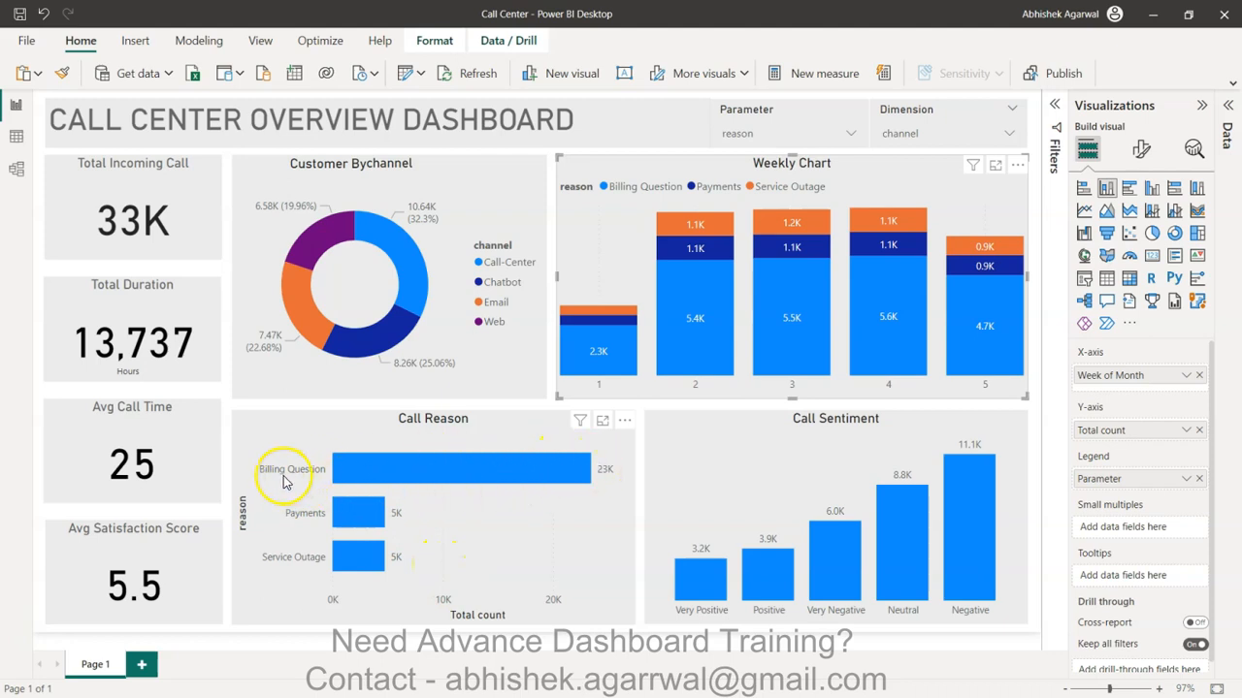
pyautogui.moveTo(400, 482)
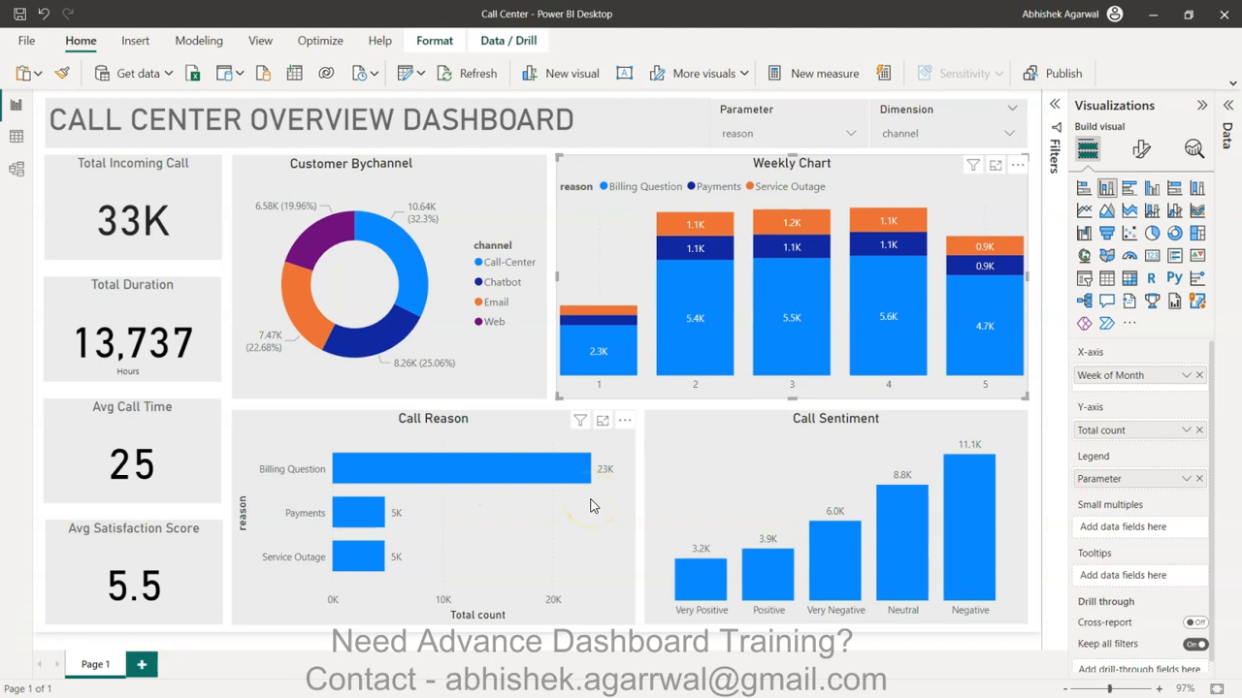
pyautogui.moveTo(522, 479)
pyautogui.moveTo(561, 479)
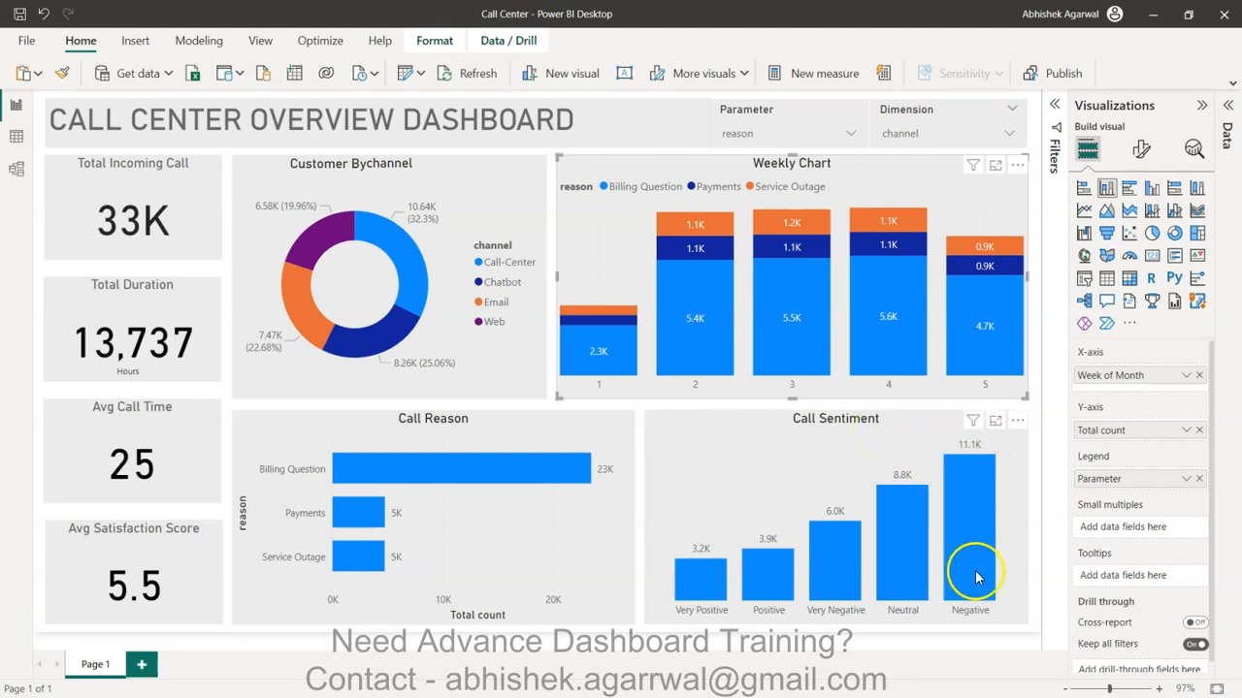
pyautogui.moveTo(831, 554)
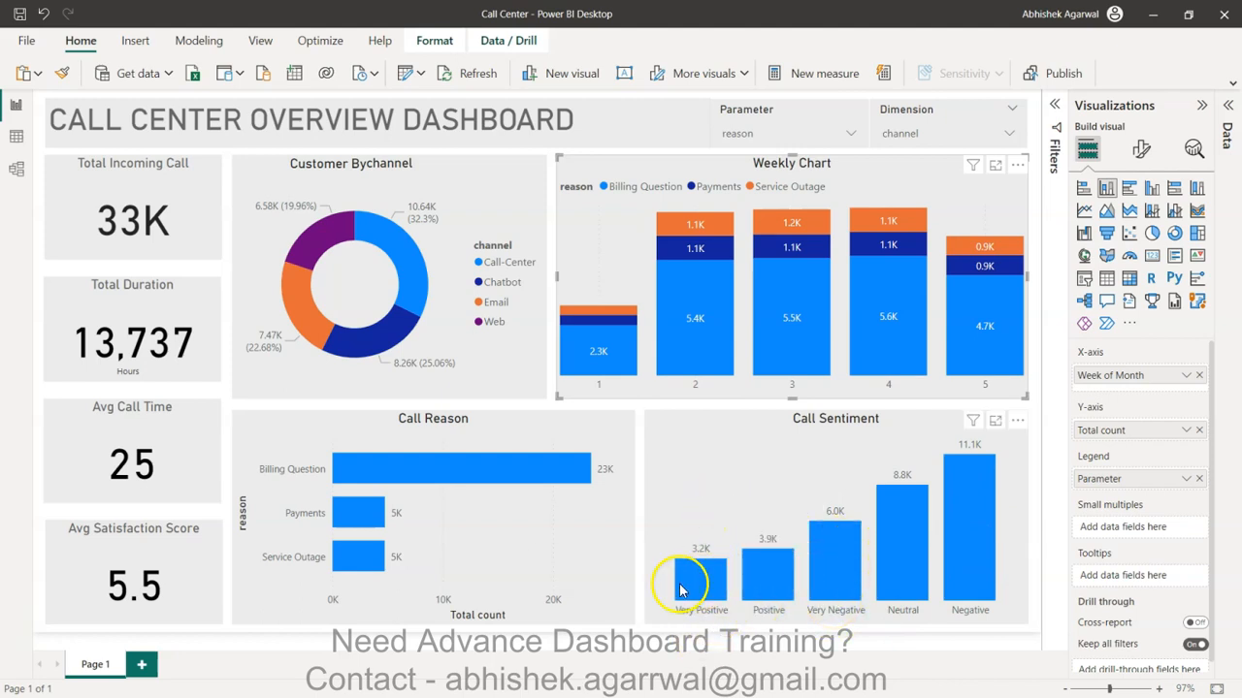
pyautogui.moveTo(705, 586)
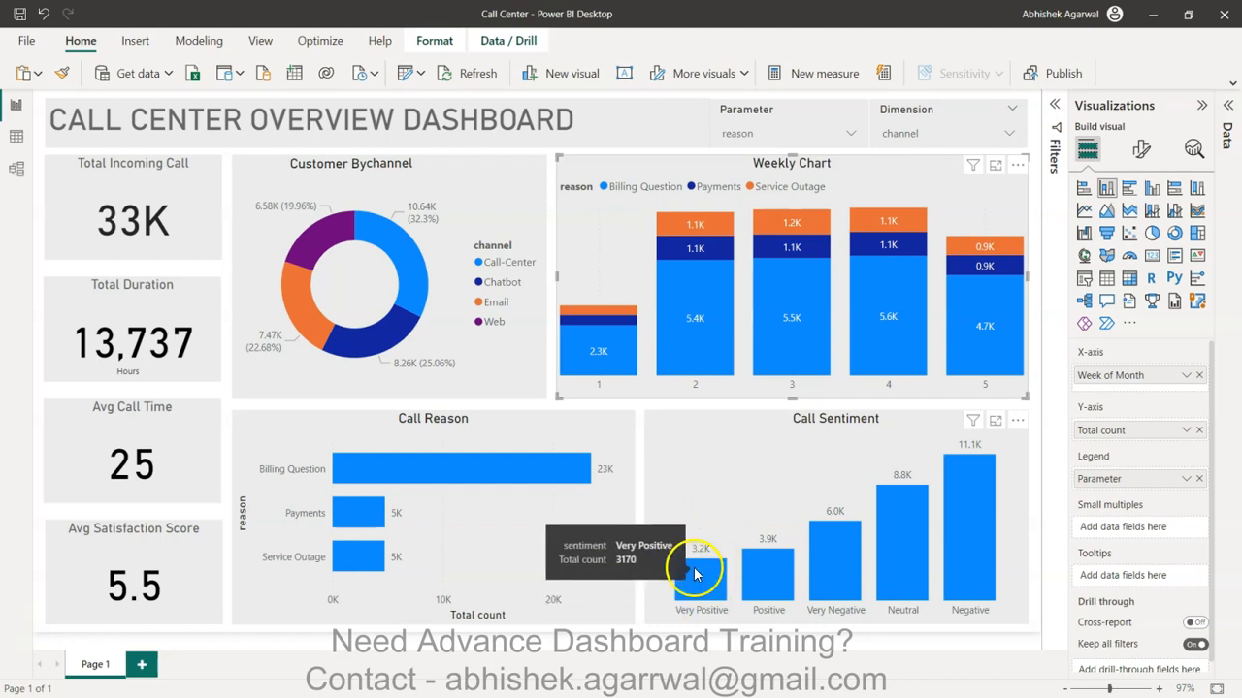
pyautogui.moveTo(761, 554)
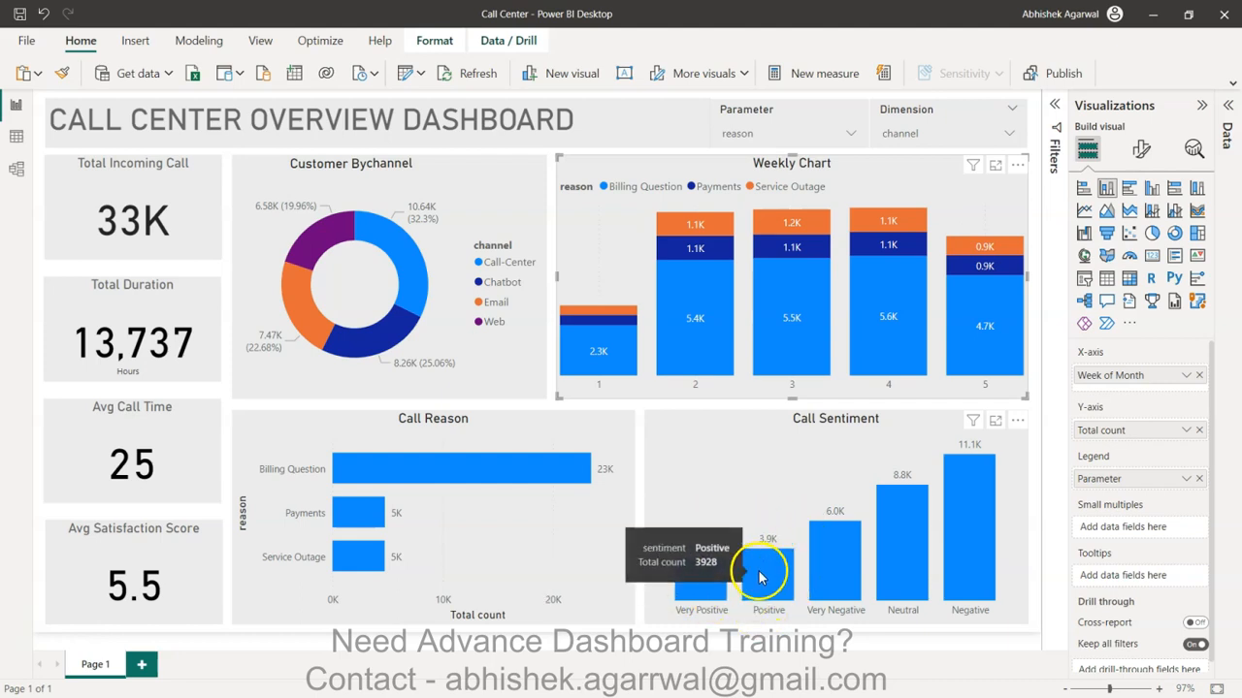
pyautogui.moveTo(970, 539)
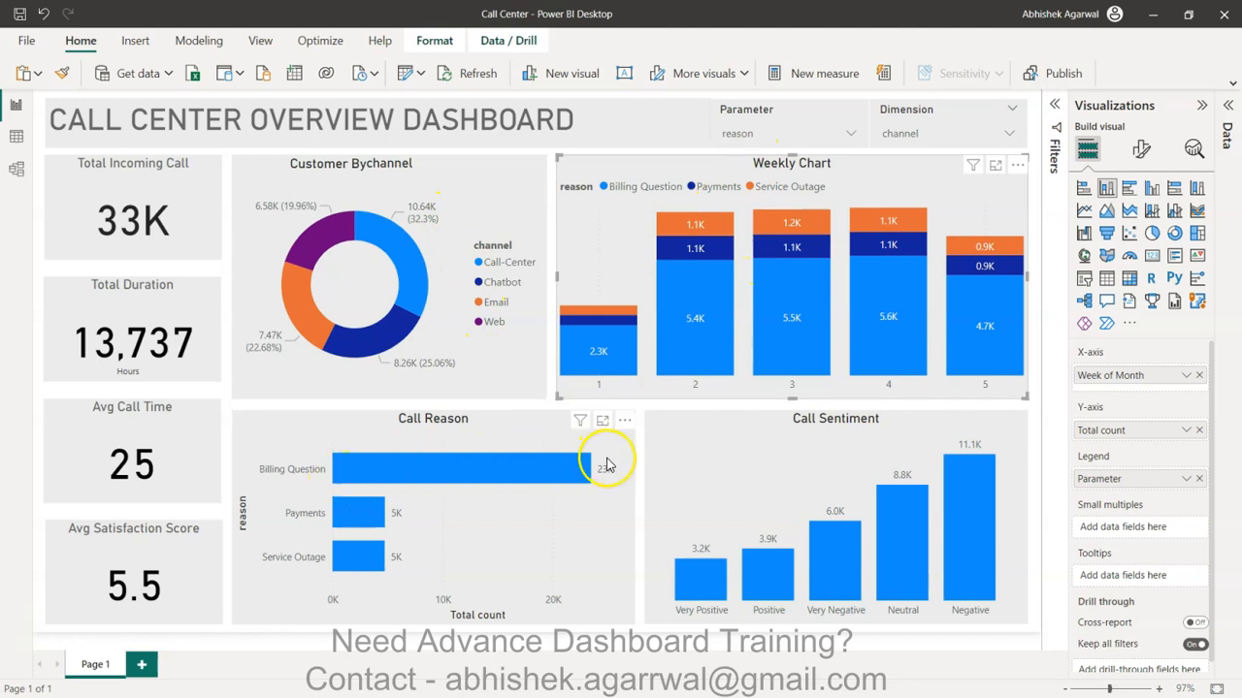
pyautogui.moveTo(978, 503)
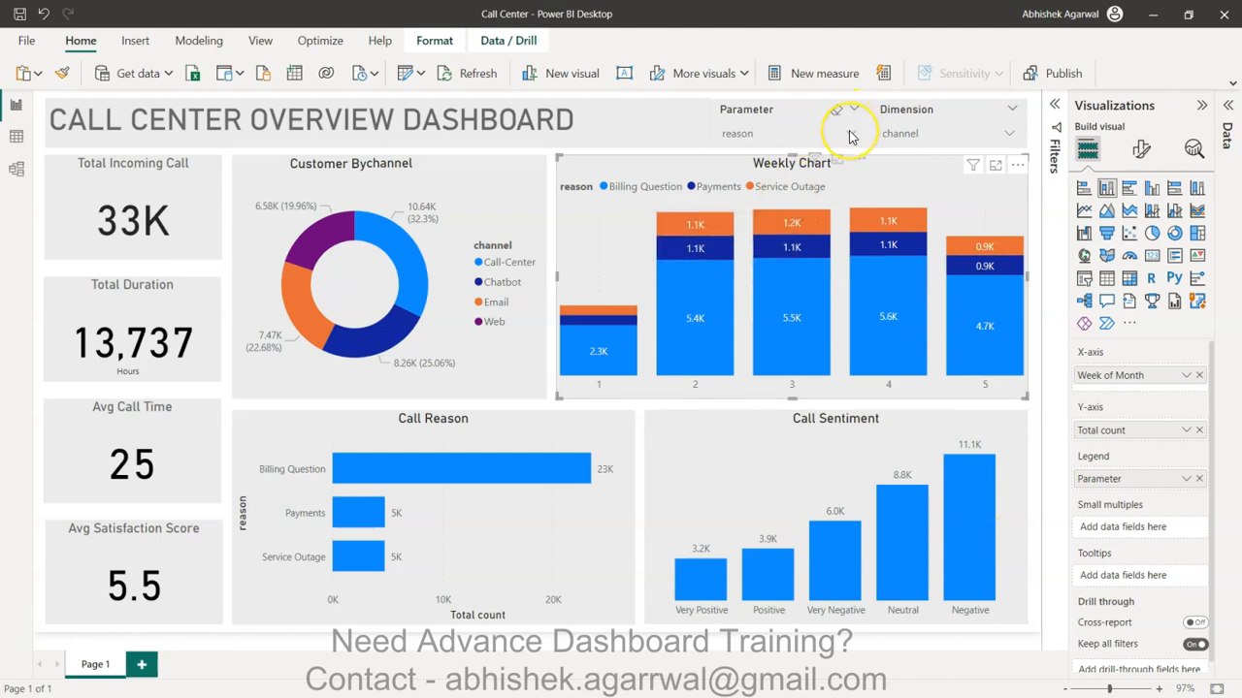
# Switch the Weekly Chart's legend to sentiment with the Parameter slicer, and return it to reason
pyautogui.click(768, 136)
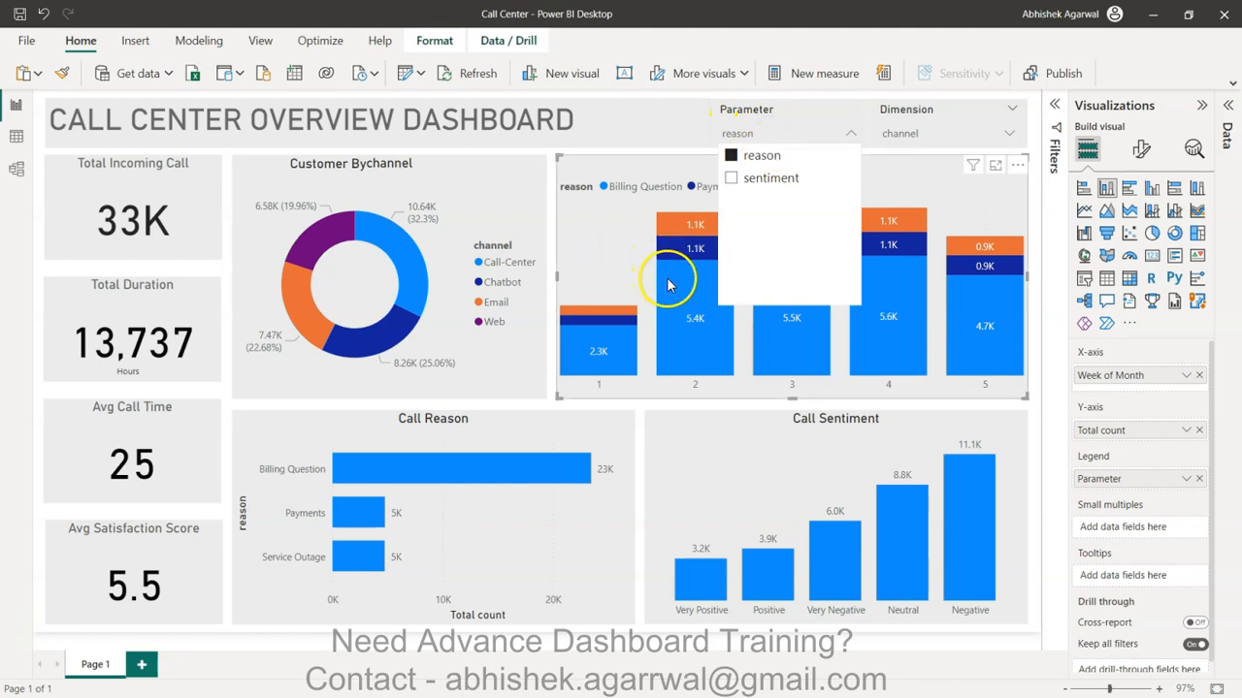
pyautogui.moveTo(722, 245)
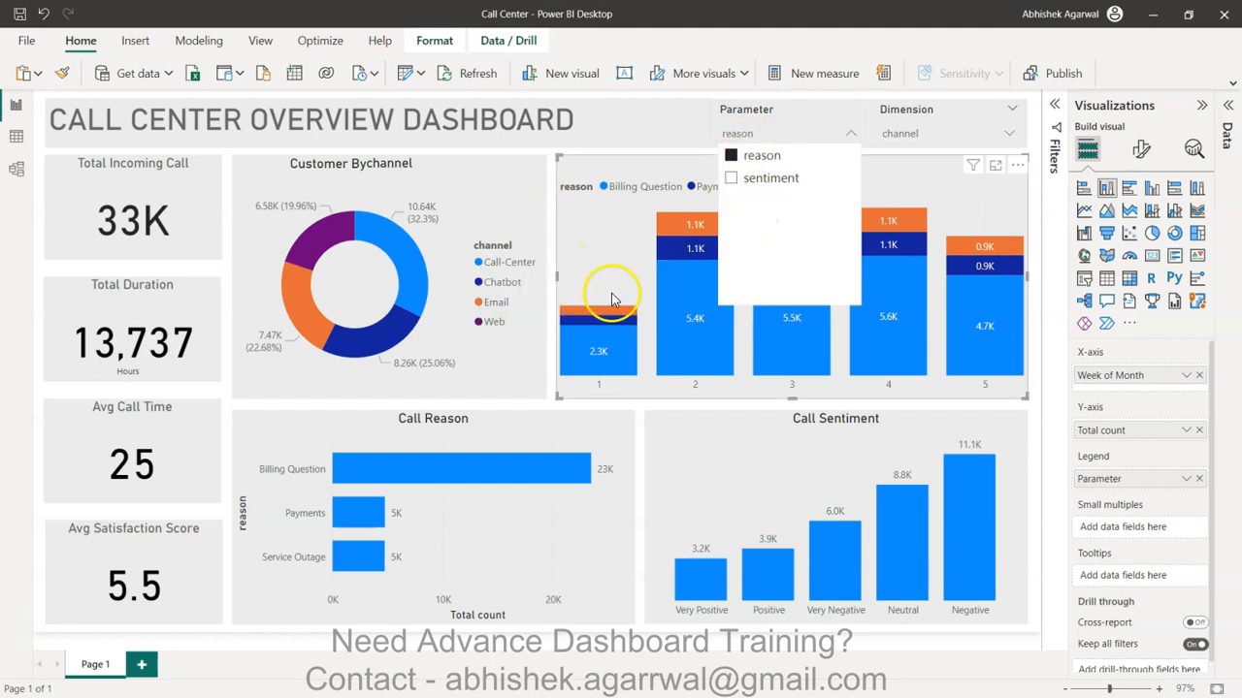
pyautogui.click(766, 179)
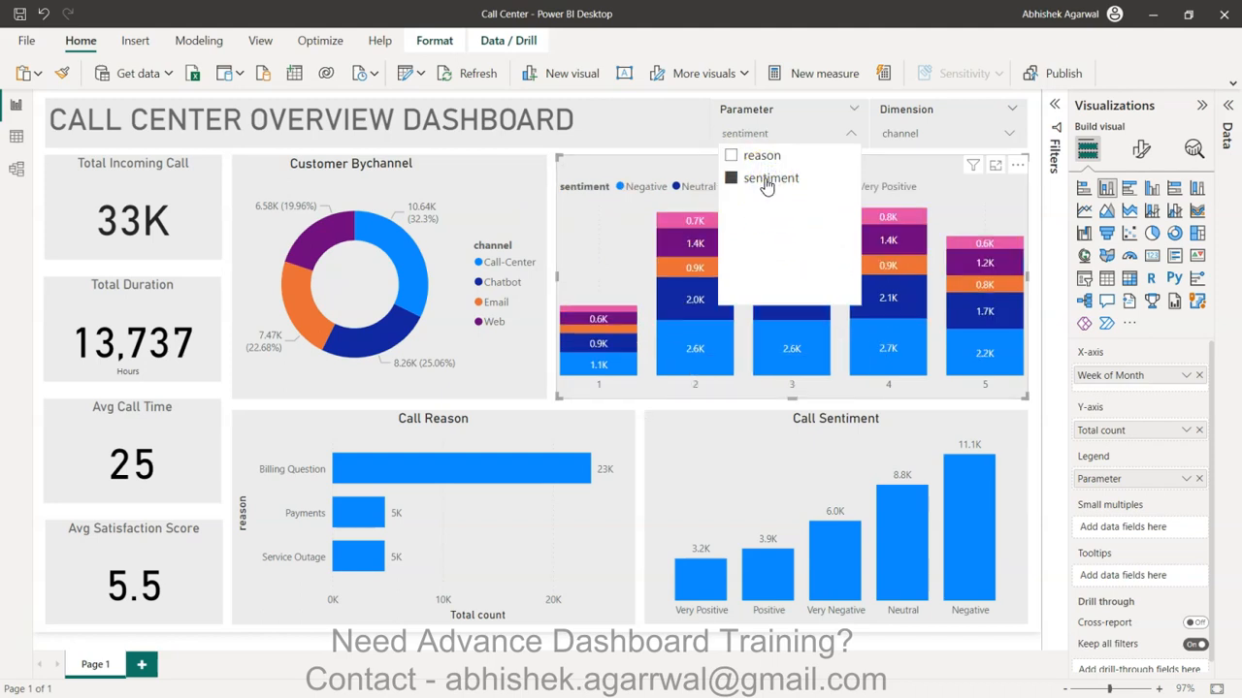
pyautogui.click(763, 157)
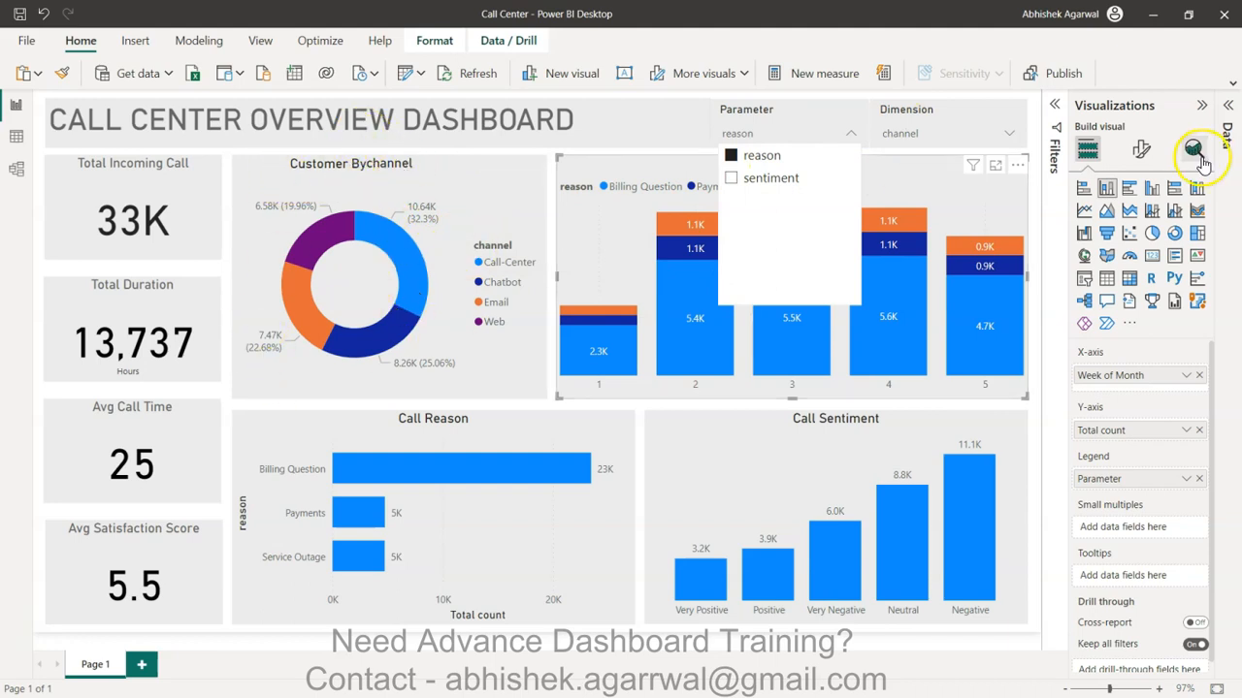
# Set the Dimension slicer to state so the customer donut chart is broken down by state
pyautogui.click(946, 139)
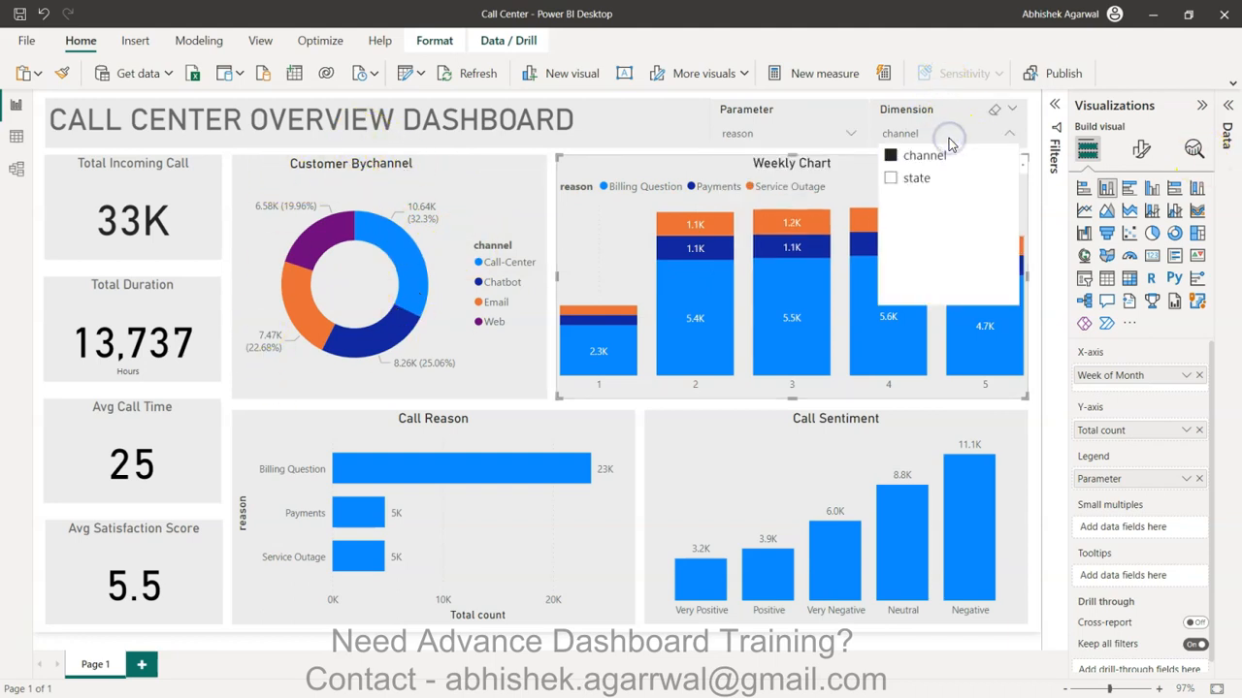
pyautogui.click(927, 180)
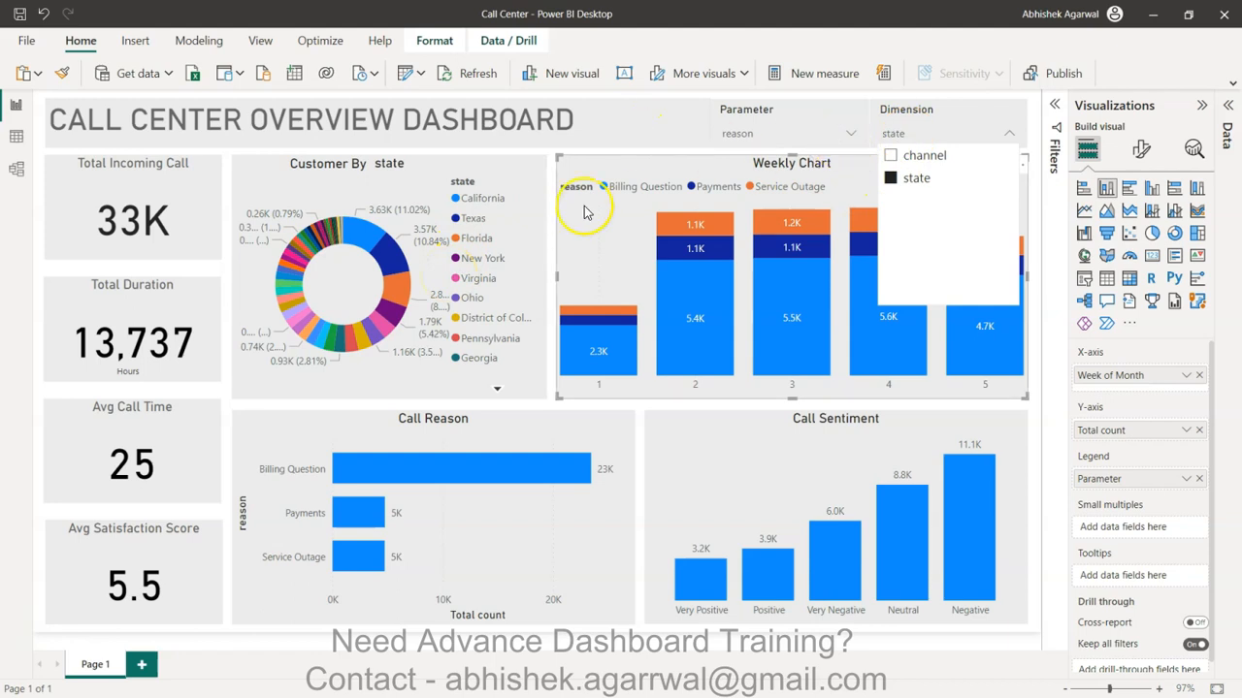
pyautogui.click(550, 223)
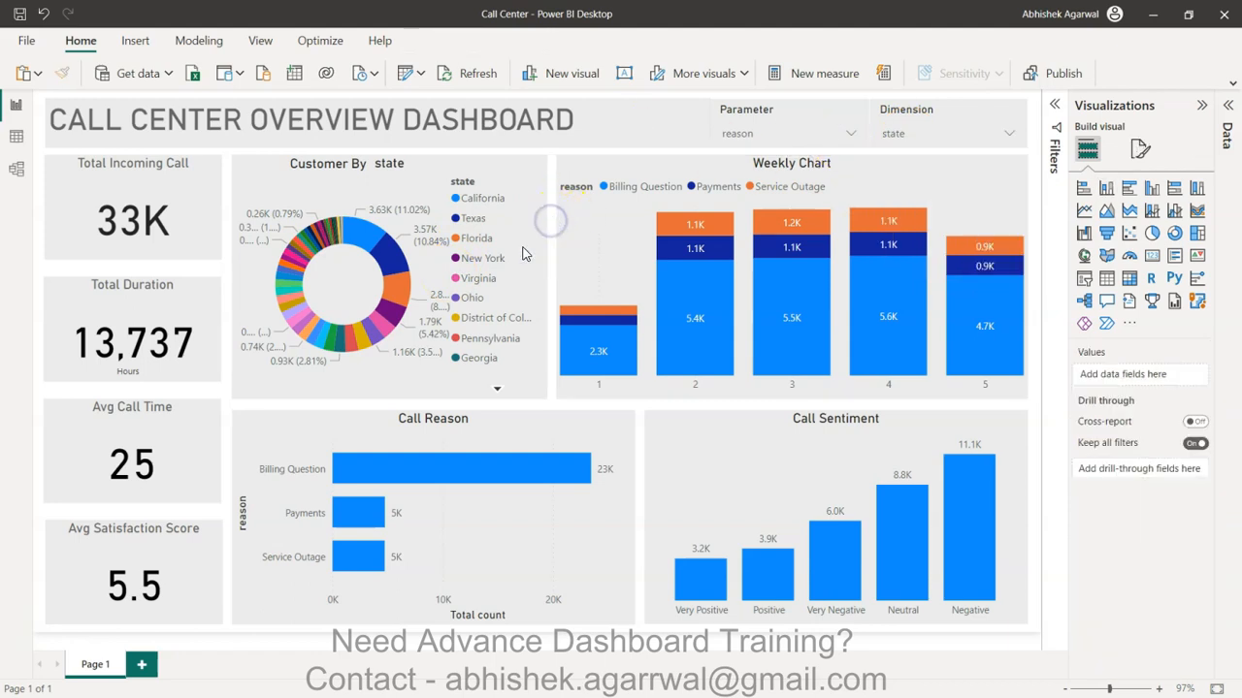
# Cross-filter the dashboard in turn by California, Texas and the Very Negative bar of Call Sentiment
pyautogui.click(362, 240)
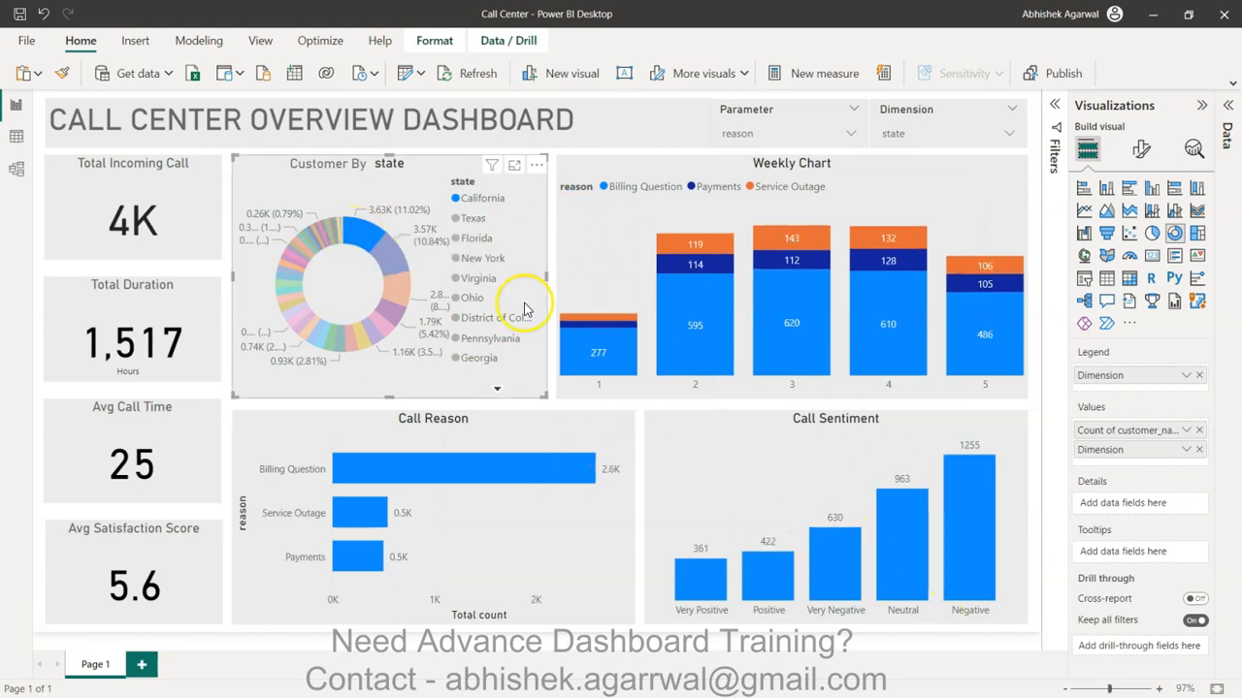
pyautogui.click(396, 262)
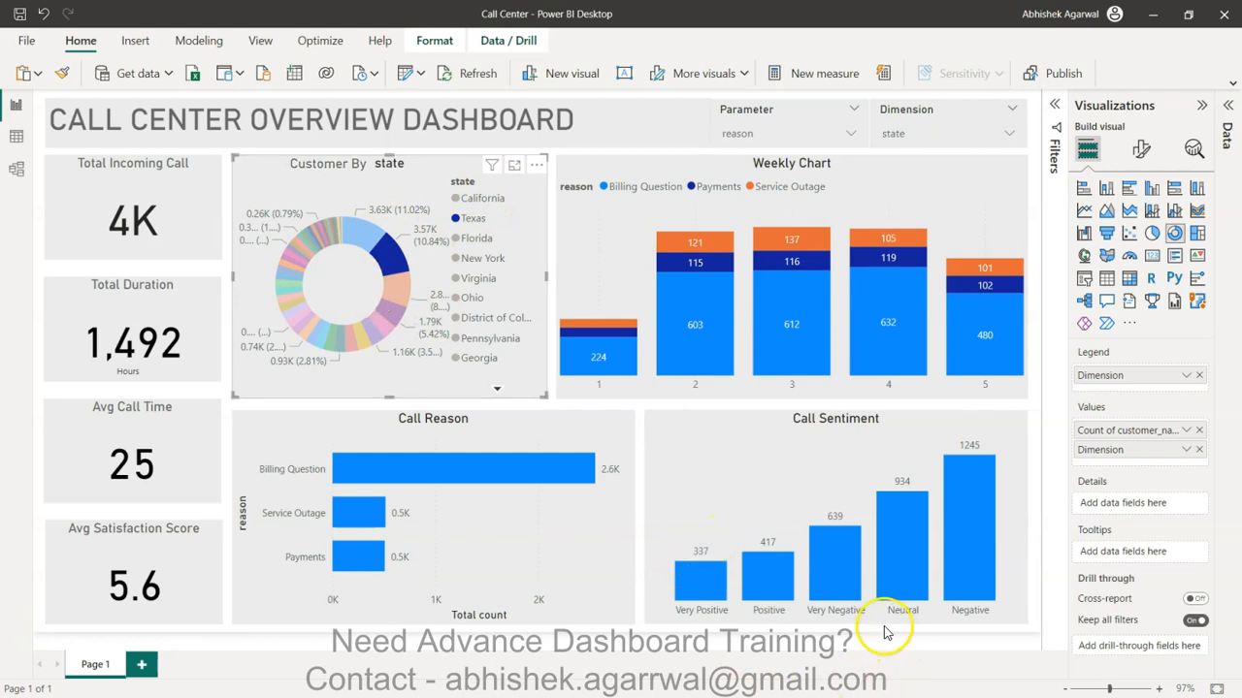
pyautogui.click(838, 567)
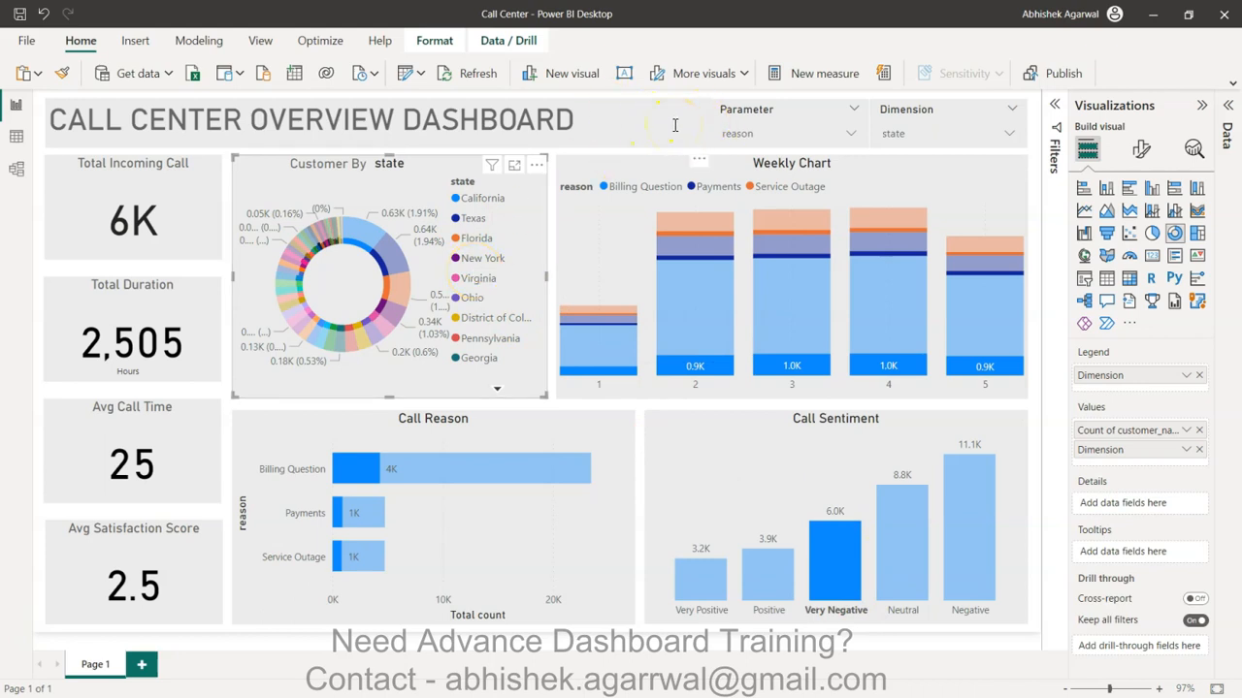
pyautogui.moveTo(726, 584)
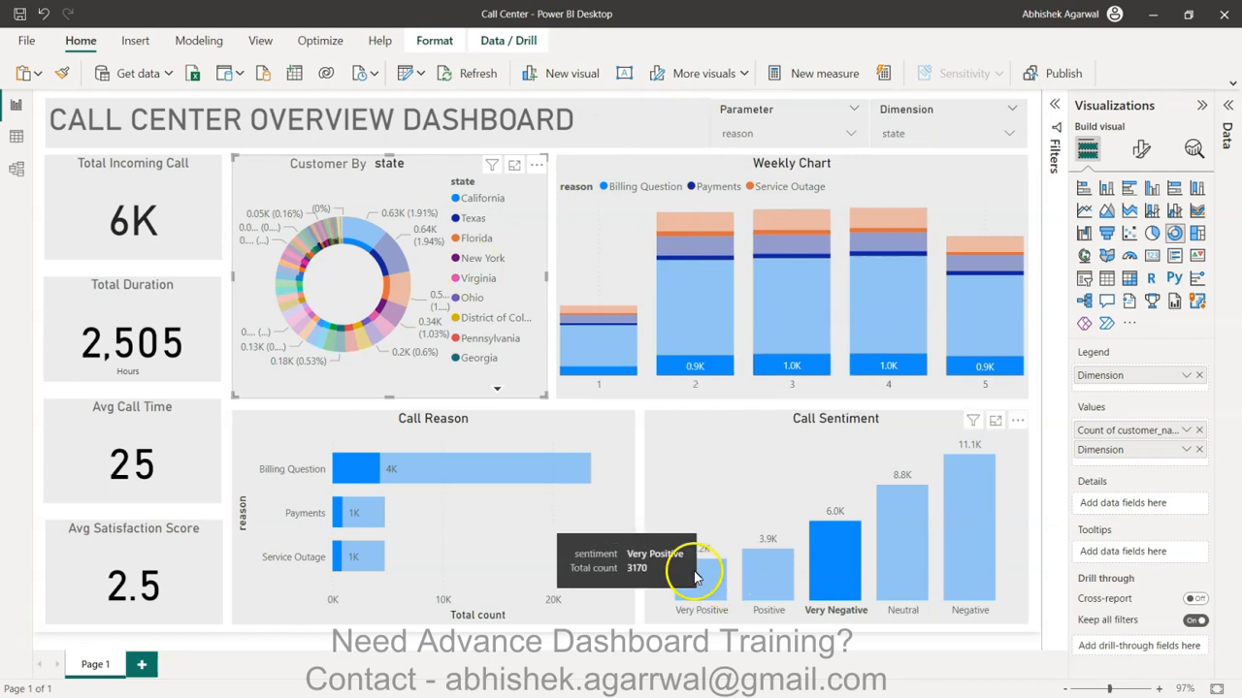
pyautogui.click(1035, 471)
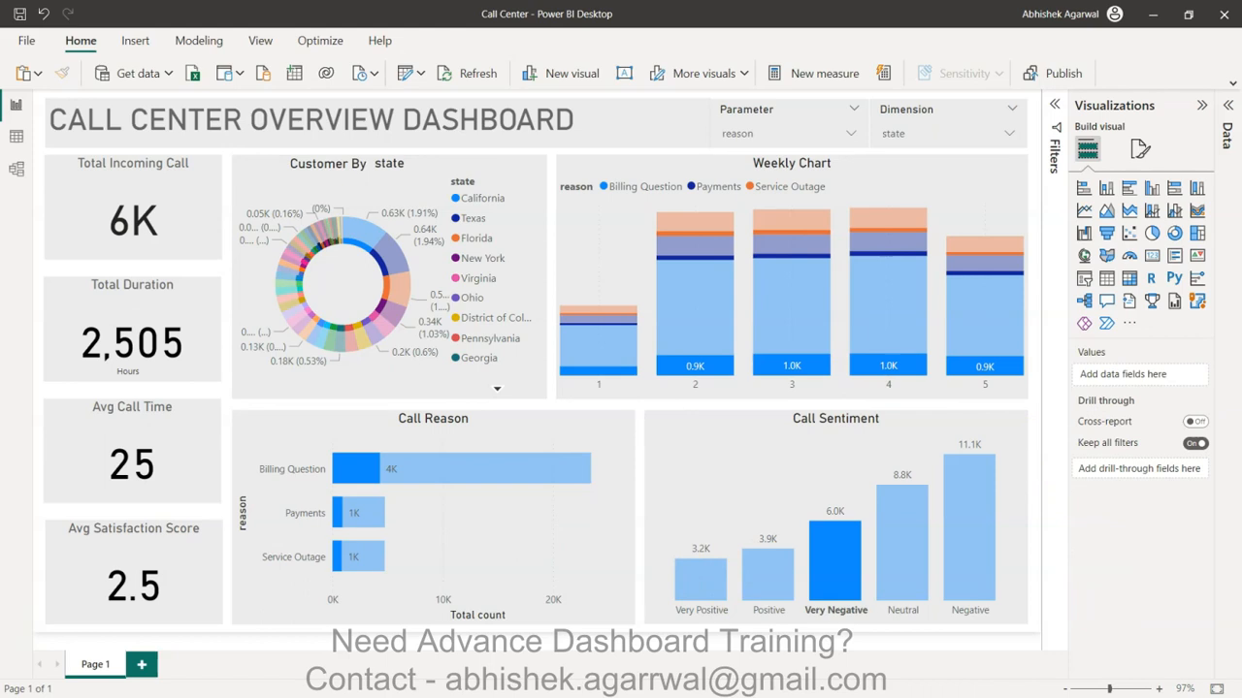
# Switch to the Power BI Video Tutorials spreadsheet in the browser, maximize it and look through the tutorial list to row 244
pyautogui.moveTo(1241, 136); pyautogui.dragTo(691, 178)
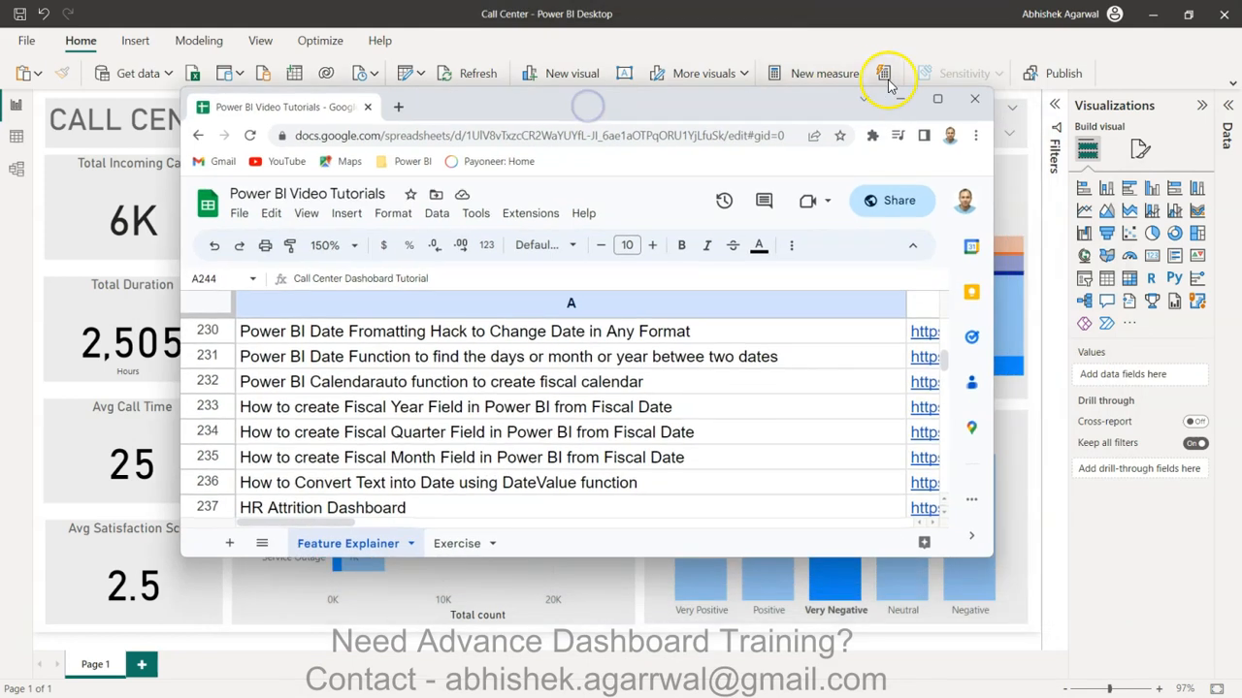
pyautogui.click(937, 98)
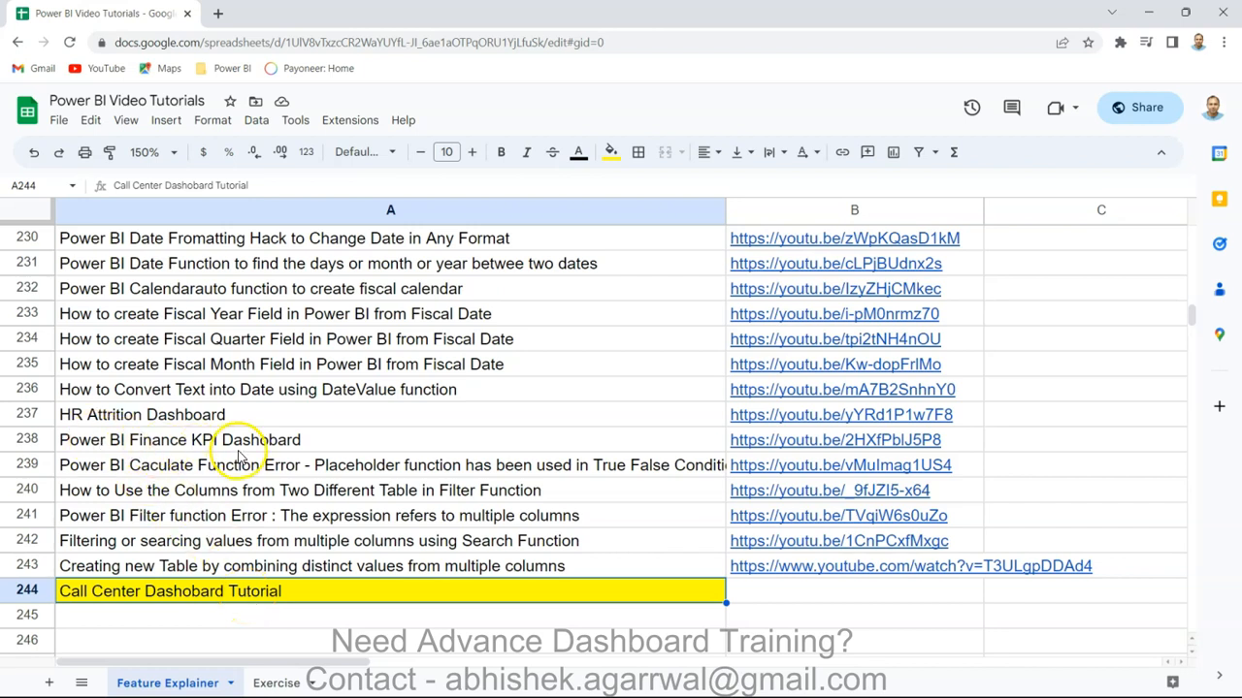
pyautogui.scroll(10, 238, 454)
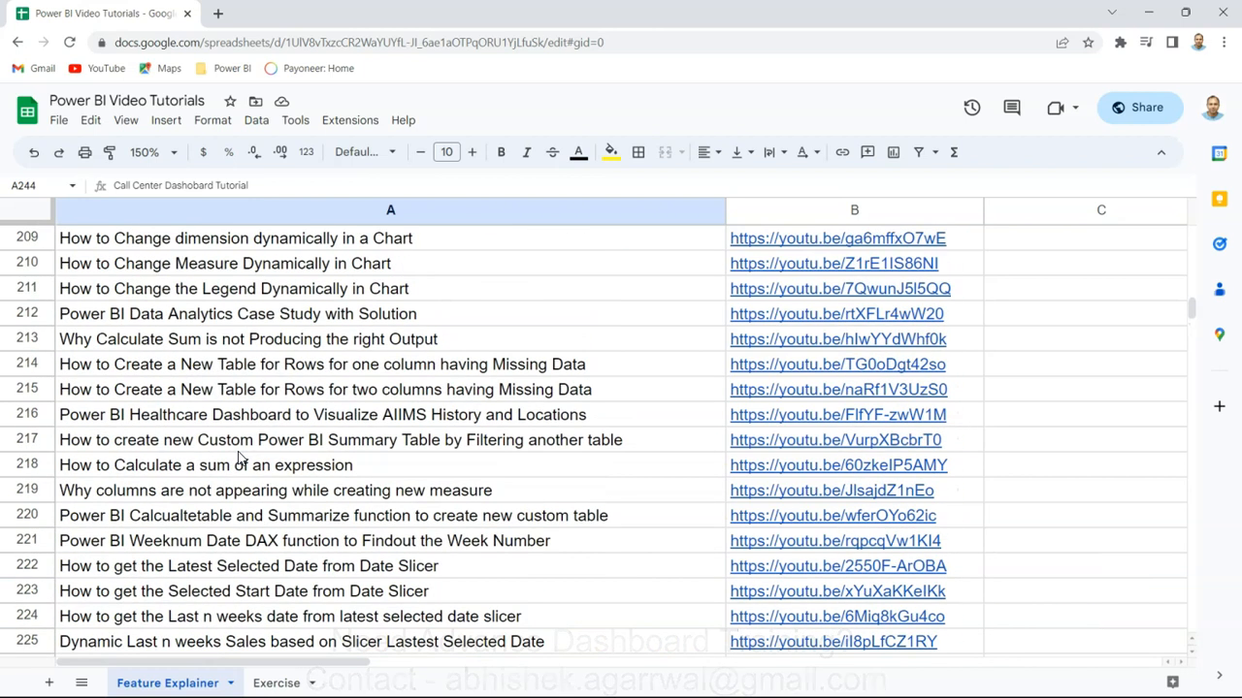
pyautogui.scroll(4, 238, 454)
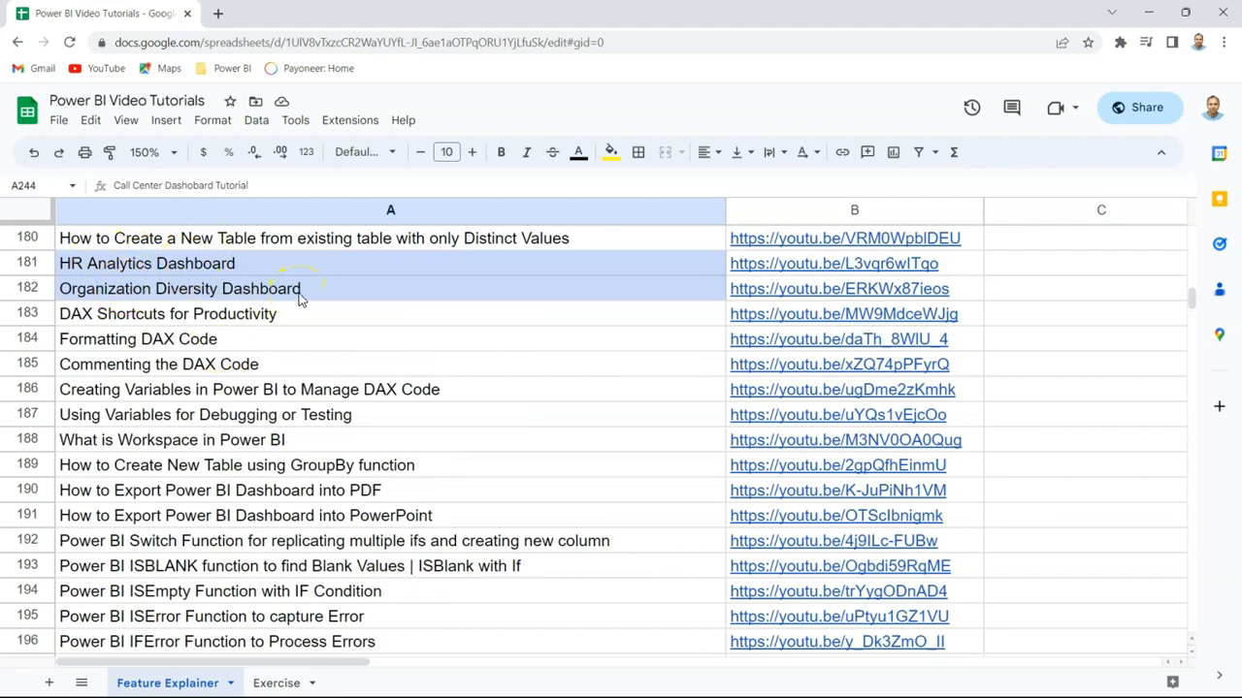
pyautogui.scroll(-14, 301, 298)
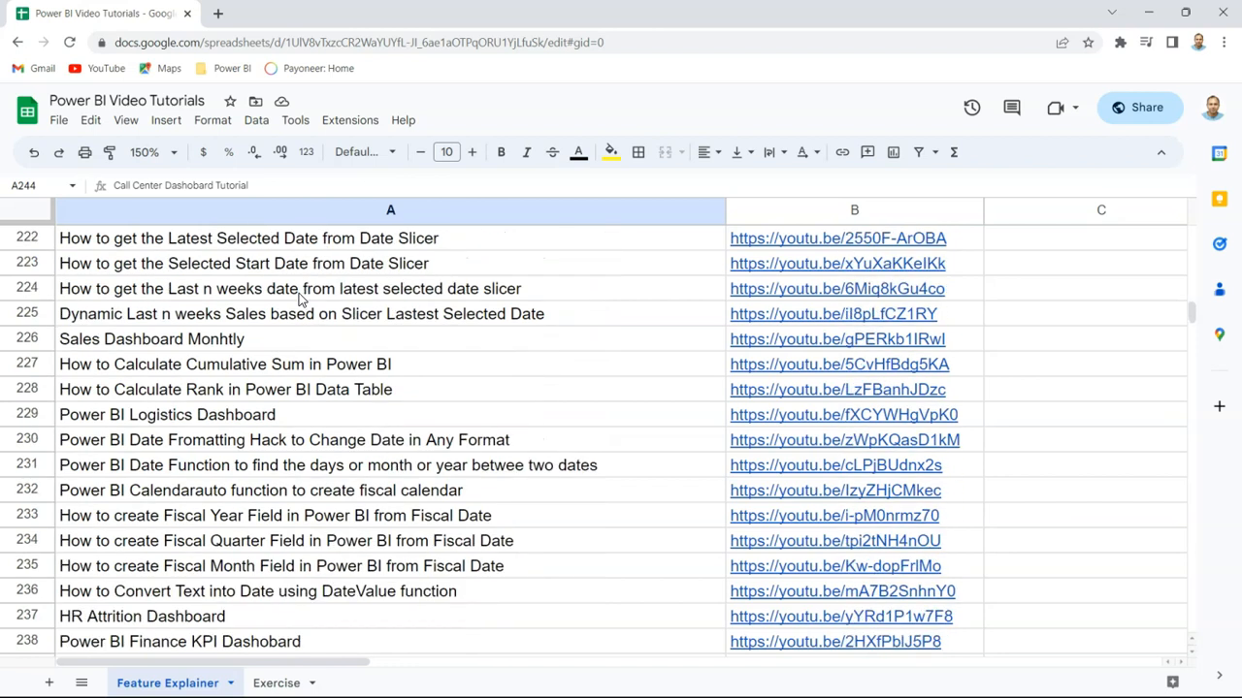
pyautogui.scroll(-5, 301, 299)
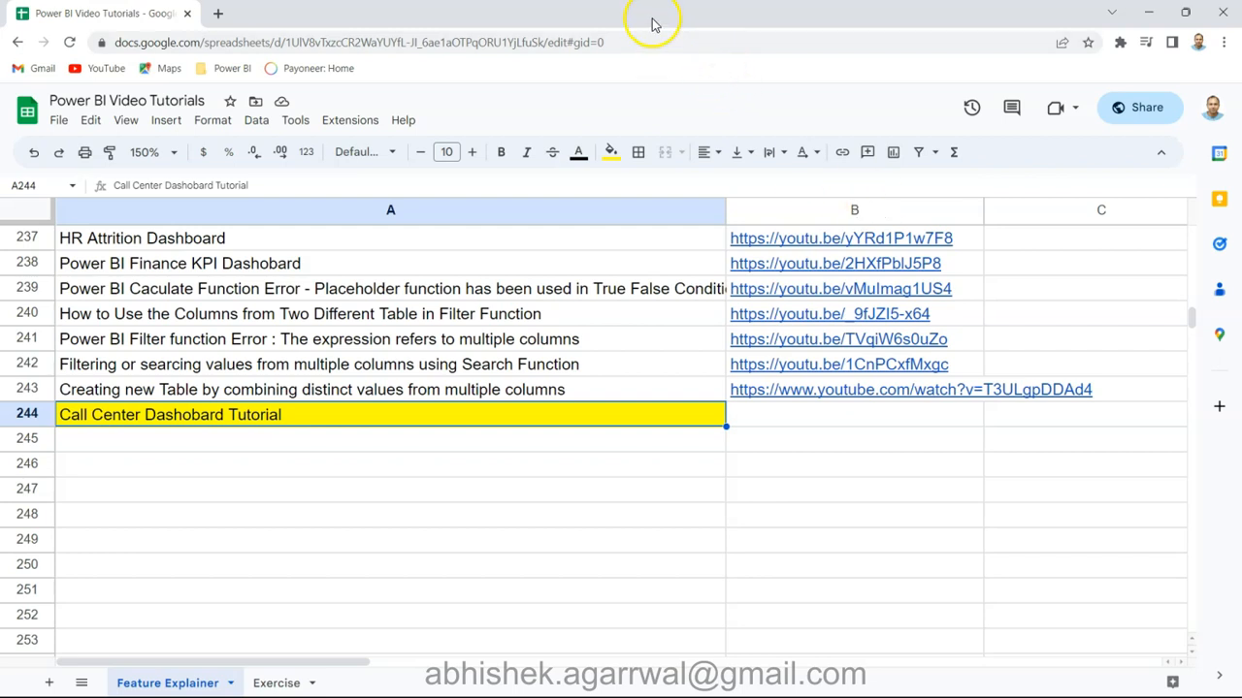
# Switch to the Call Center data file in Excel and examine the id column's header and values
pyautogui.hotkey('alt', 'Tab')
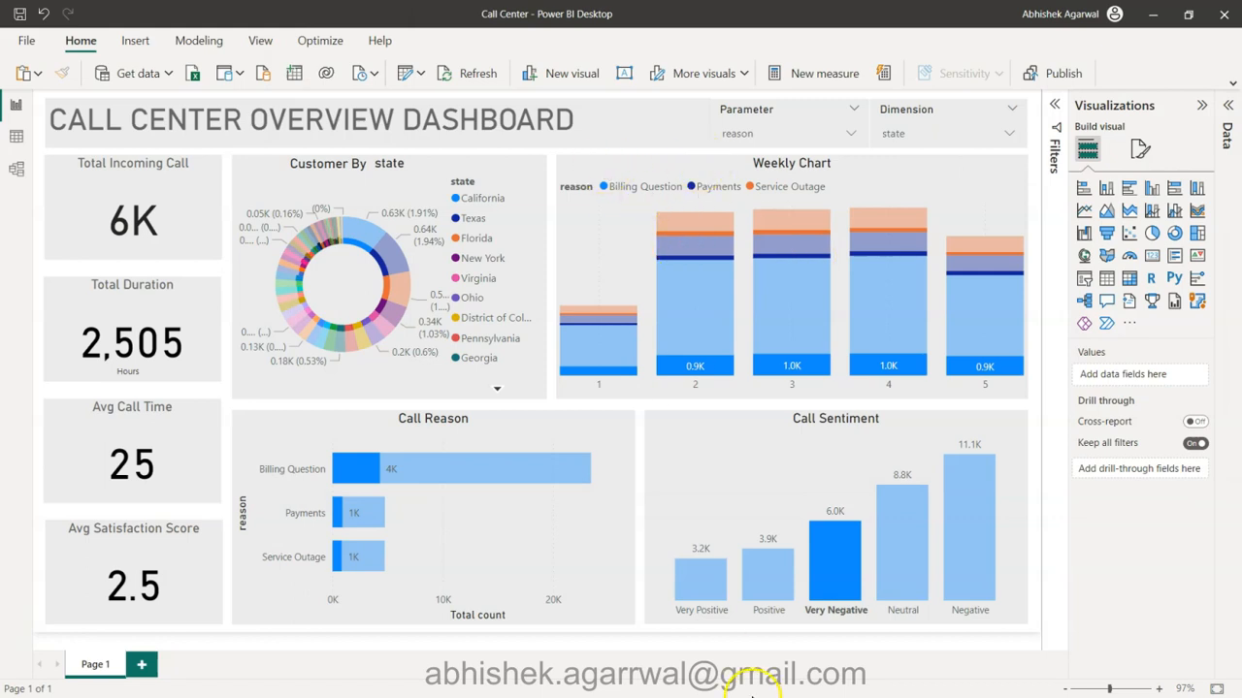
pyautogui.hotkey('alt', 'Tab')
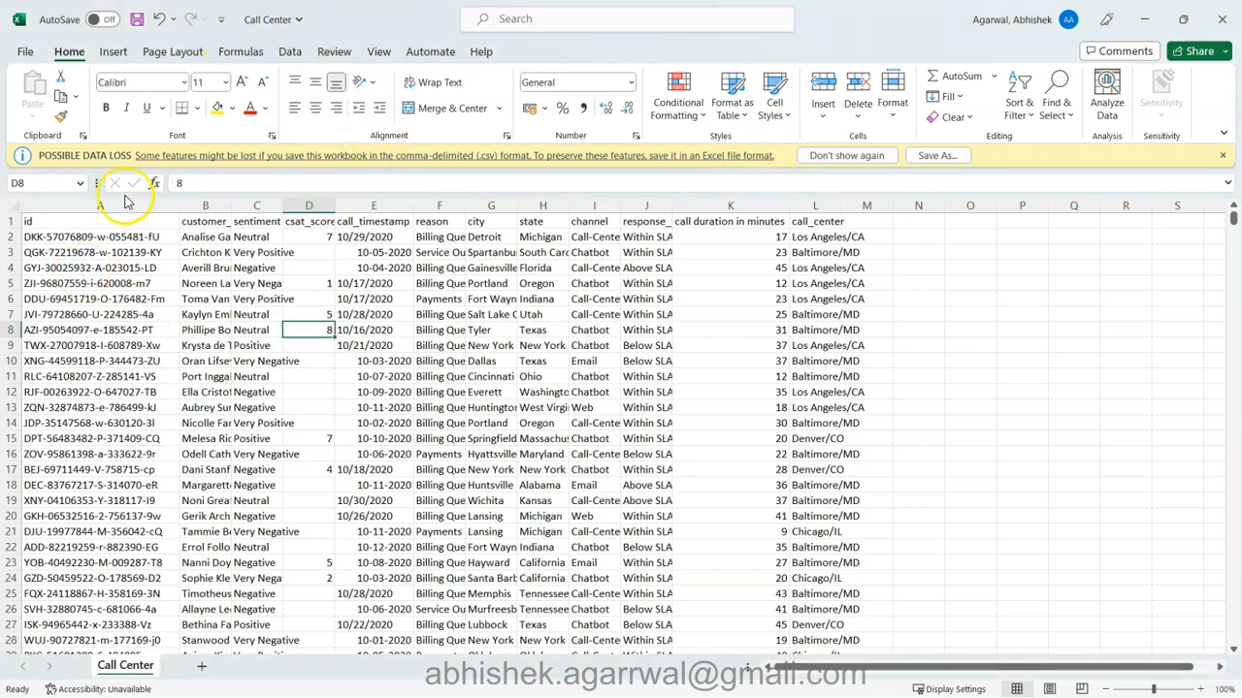
pyautogui.click(91, 239)
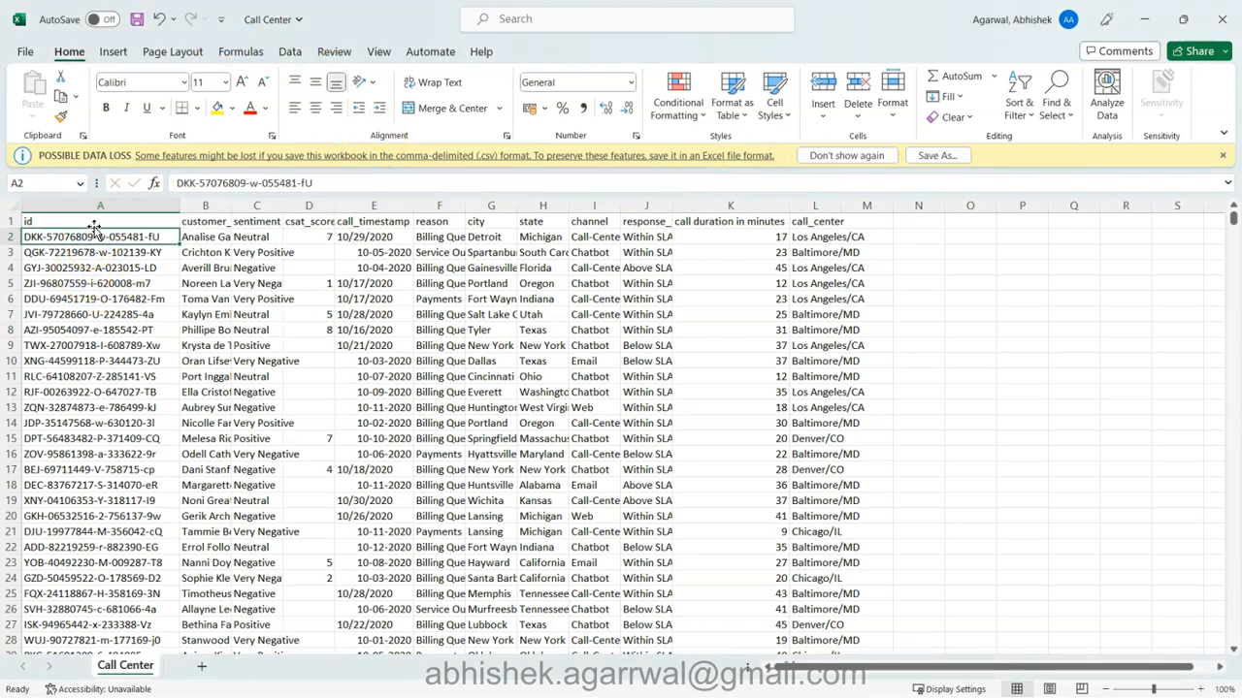
pyautogui.click(99, 223)
pyautogui.moveTo(99, 241); pyautogui.dragTo(91, 438)
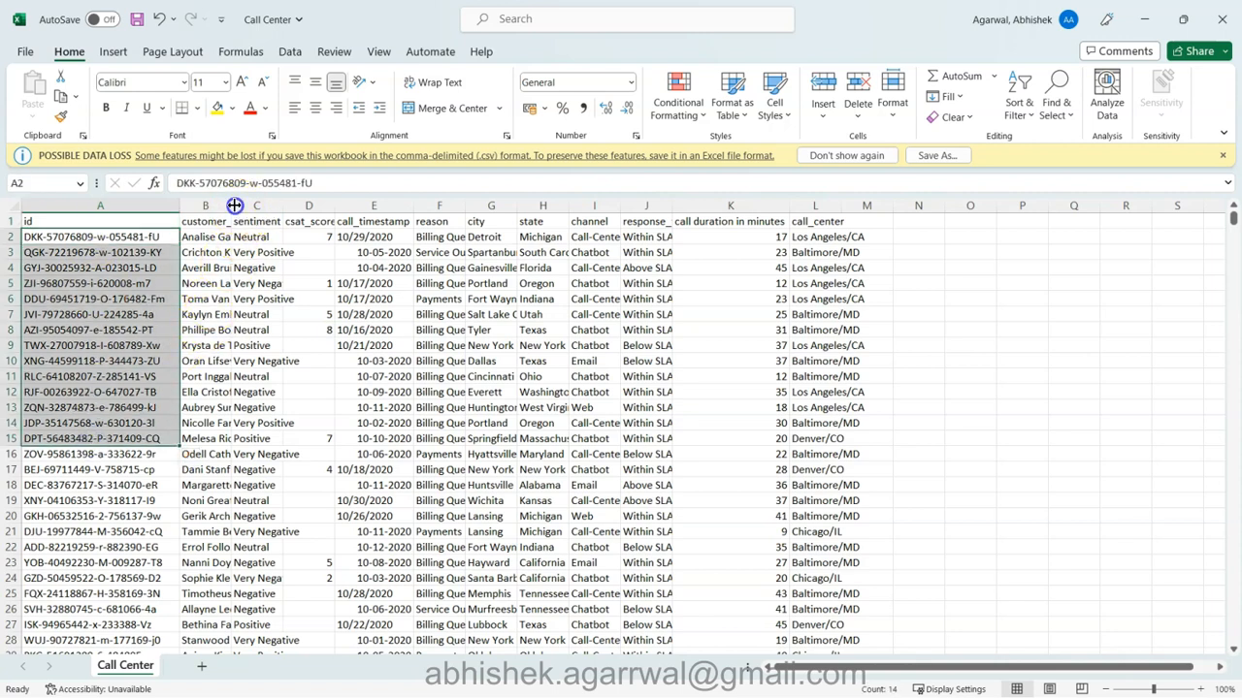
# Auto-fit the customer_name column to its contents and look over its values
pyautogui.doubleClick(232, 205)
pyautogui.moveTo(240, 221); pyautogui.dragTo(233, 452)
pyautogui.click(250, 357)
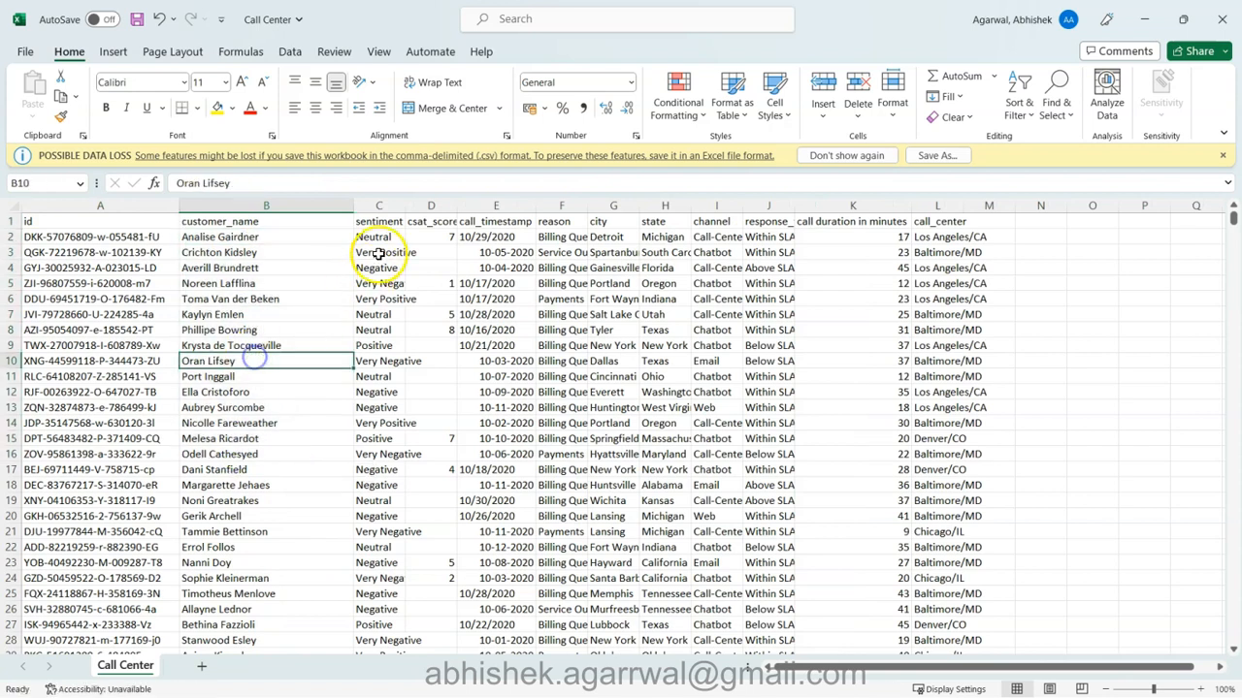
# Auto-fit the sentiment column to its contents and look over its values
pyautogui.click(398, 215)
pyautogui.doubleClick(403, 205)
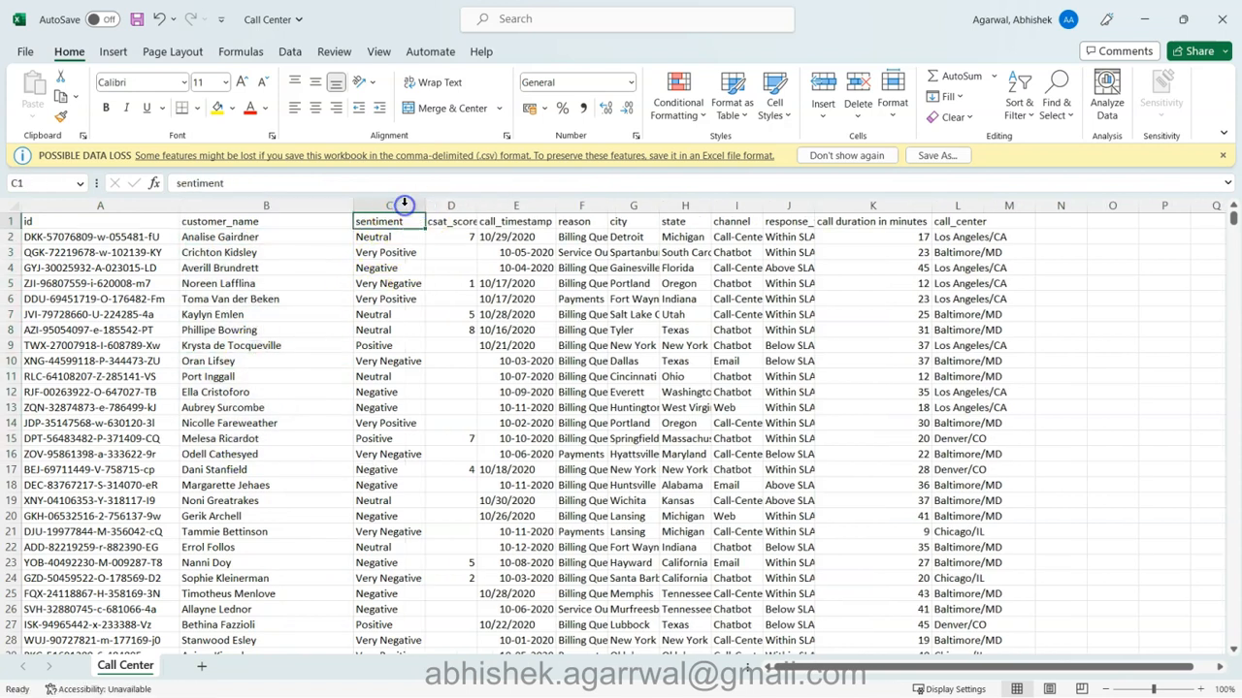
pyautogui.moveTo(401, 223); pyautogui.dragTo(388, 408)
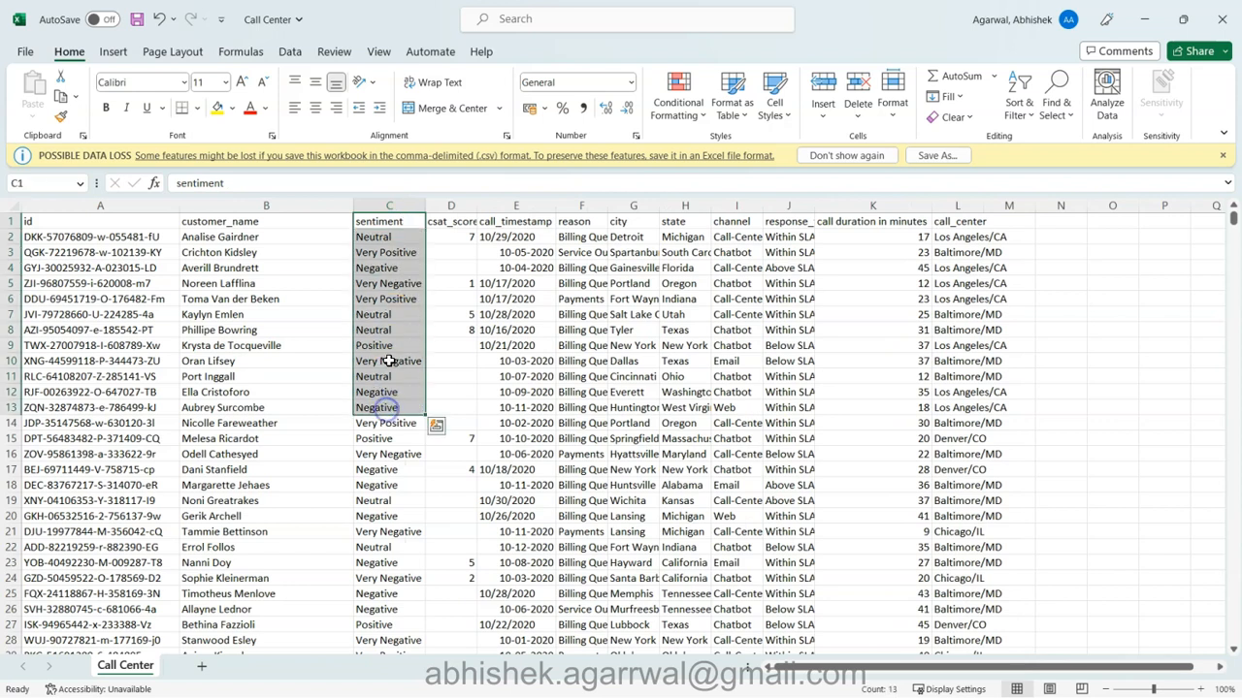
pyautogui.click(393, 361)
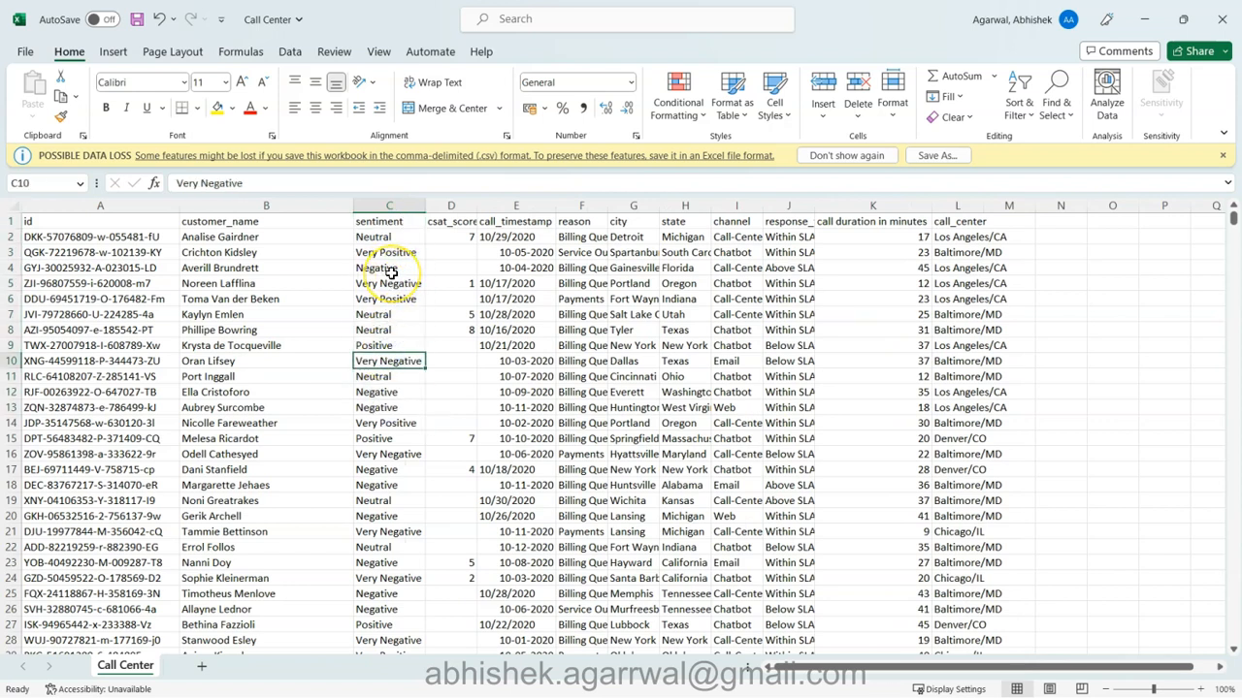
# Examine the csat_score column and compare its scores with the sentiment values in rows such as 2, 5, 7, 8, 41 and 50
pyautogui.click(441, 227)
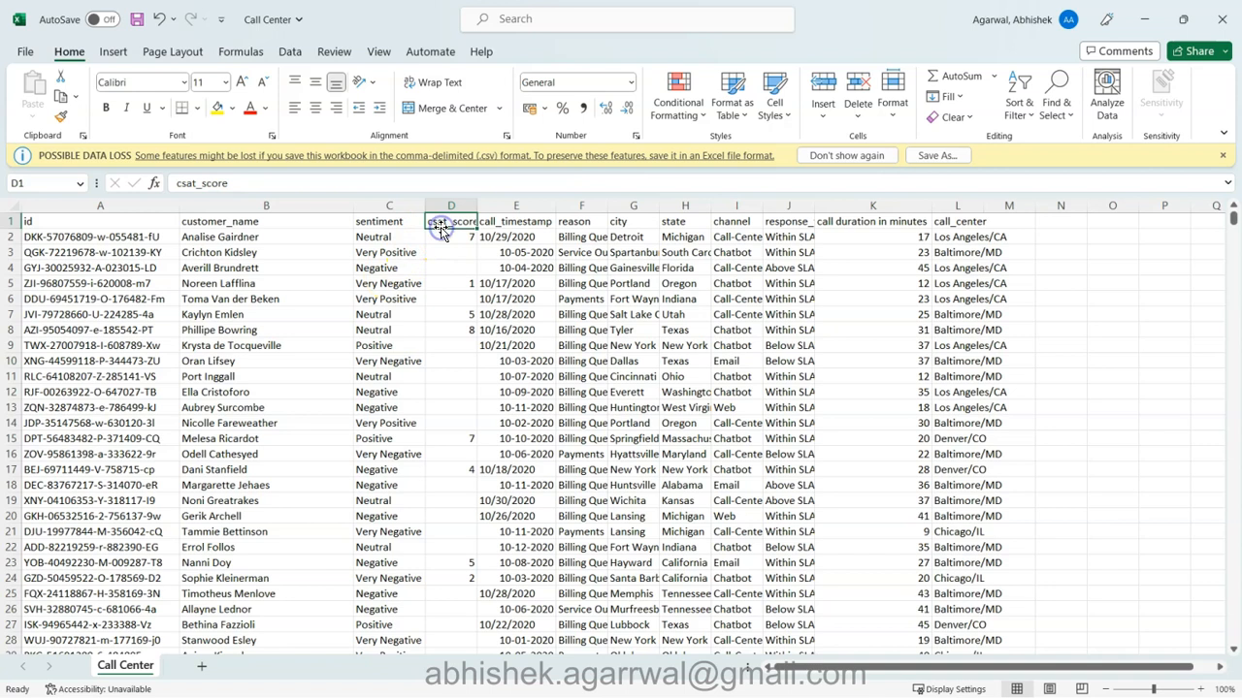
pyautogui.moveTo(388, 239); pyautogui.dragTo(454, 238)
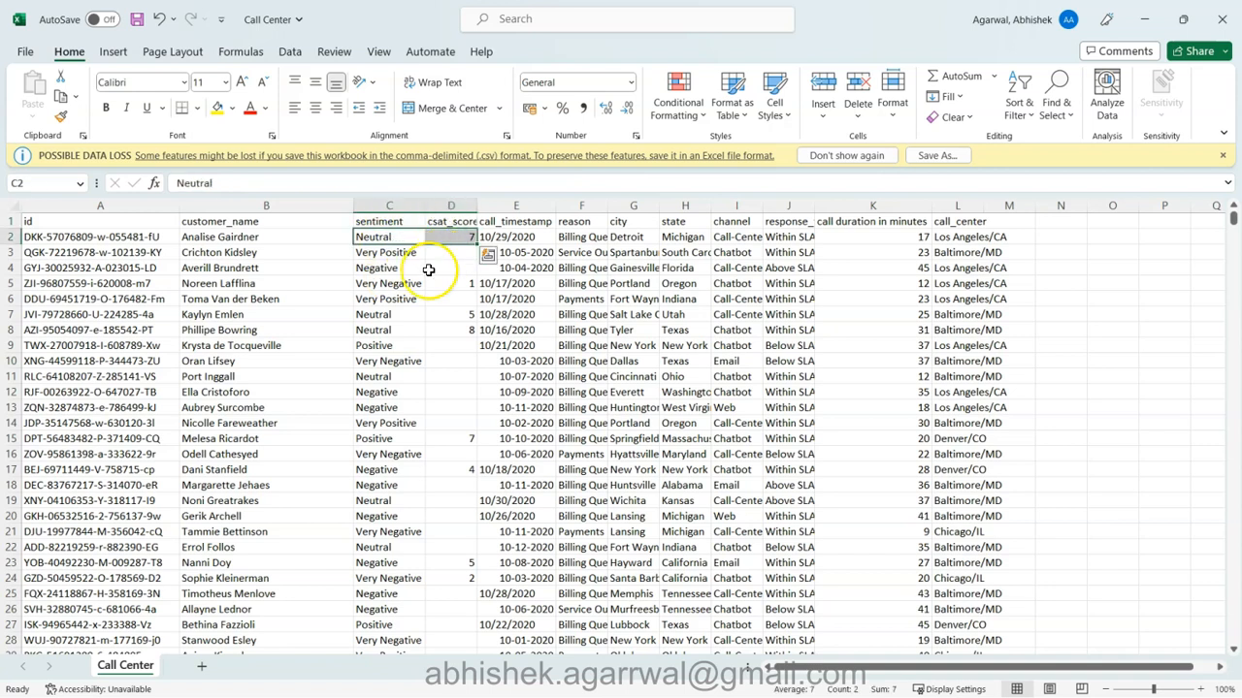
pyautogui.moveTo(402, 284); pyautogui.dragTo(443, 282)
pyautogui.moveTo(381, 316); pyautogui.dragTo(447, 336)
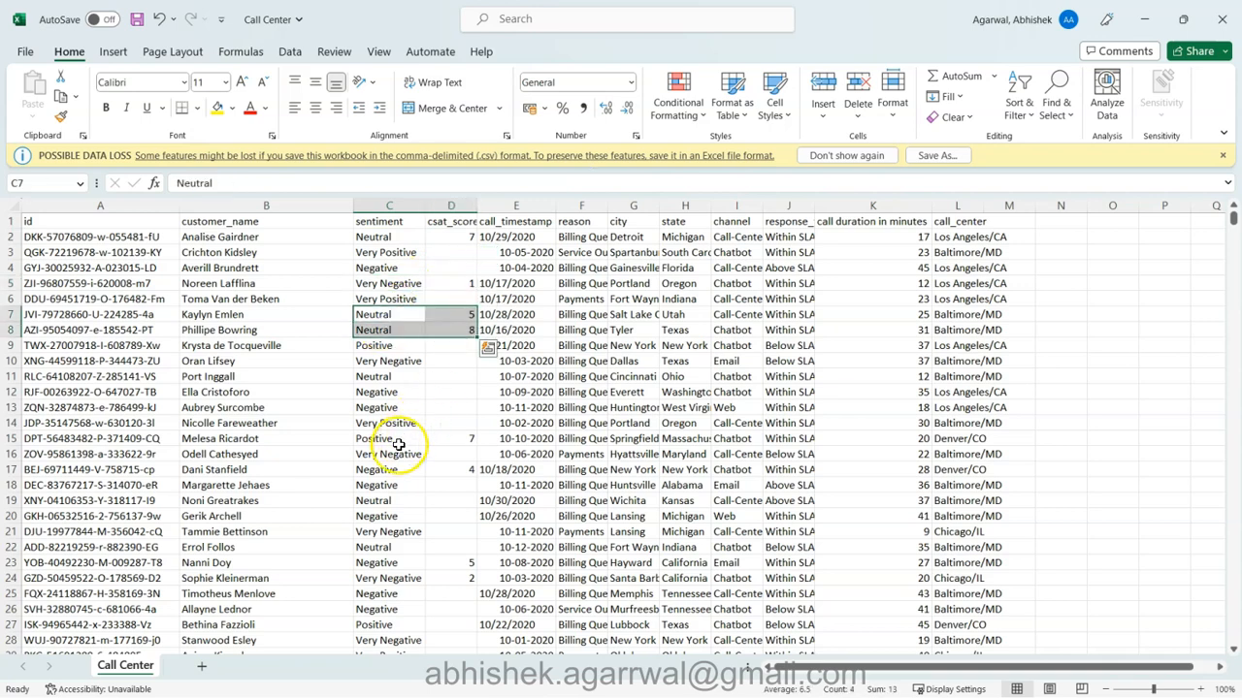
pyautogui.scroll(-6, 417, 584)
pyautogui.scroll(-3, 419, 585)
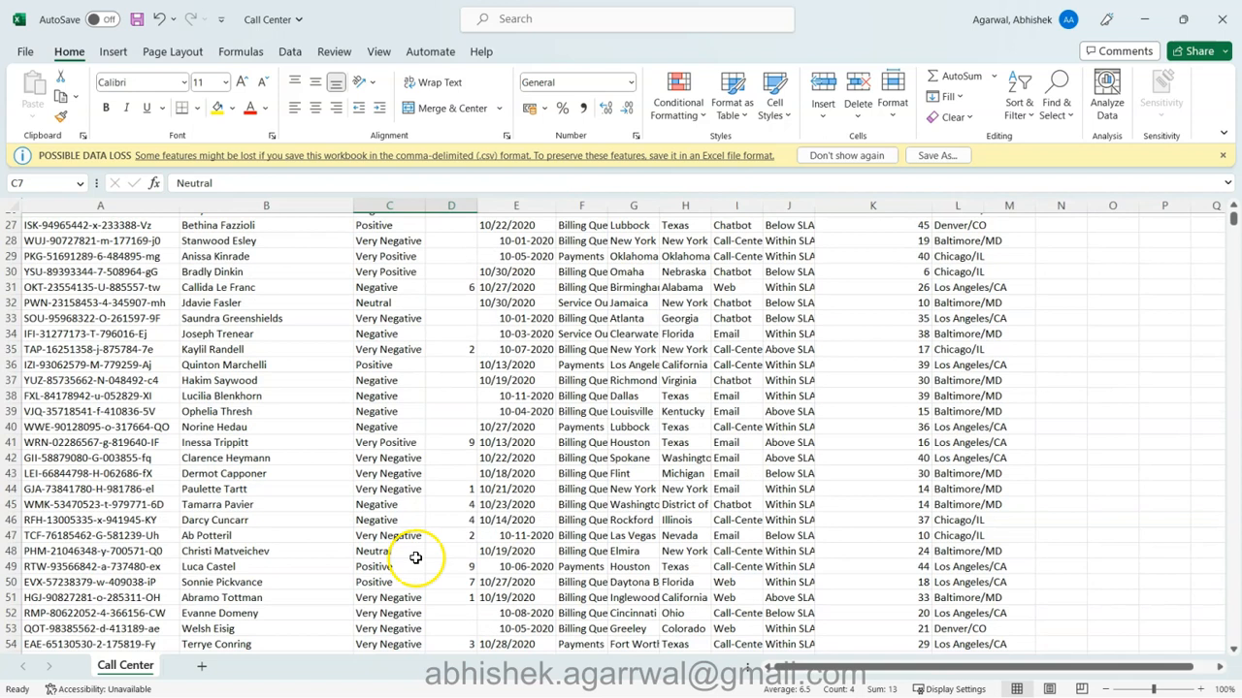
pyautogui.moveTo(397, 443); pyautogui.dragTo(463, 442)
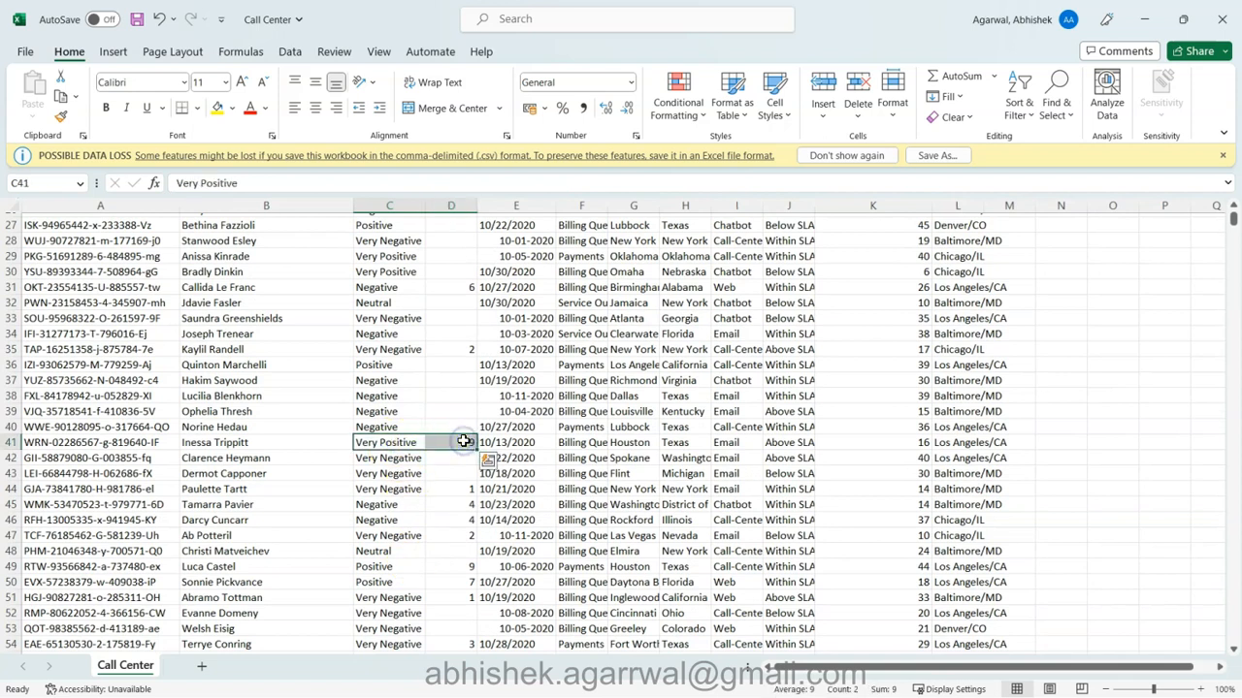
pyautogui.scroll(-3, 463, 442)
pyautogui.moveTo(391, 432); pyautogui.dragTo(456, 432)
pyautogui.click(456, 432)
pyautogui.scroll(12, 456, 432)
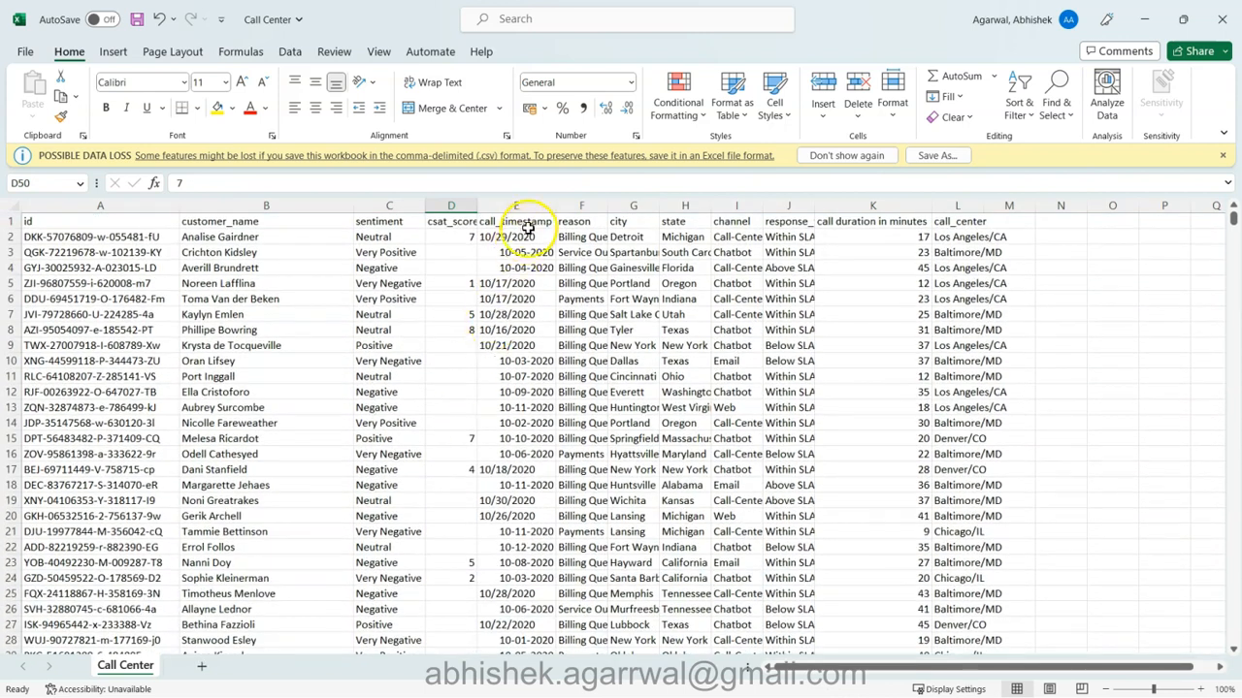
# Turn on filtering for the header row of the Call Center data, starting from the call_timestamp header
pyautogui.click(533, 207)
pyautogui.click(527, 219)
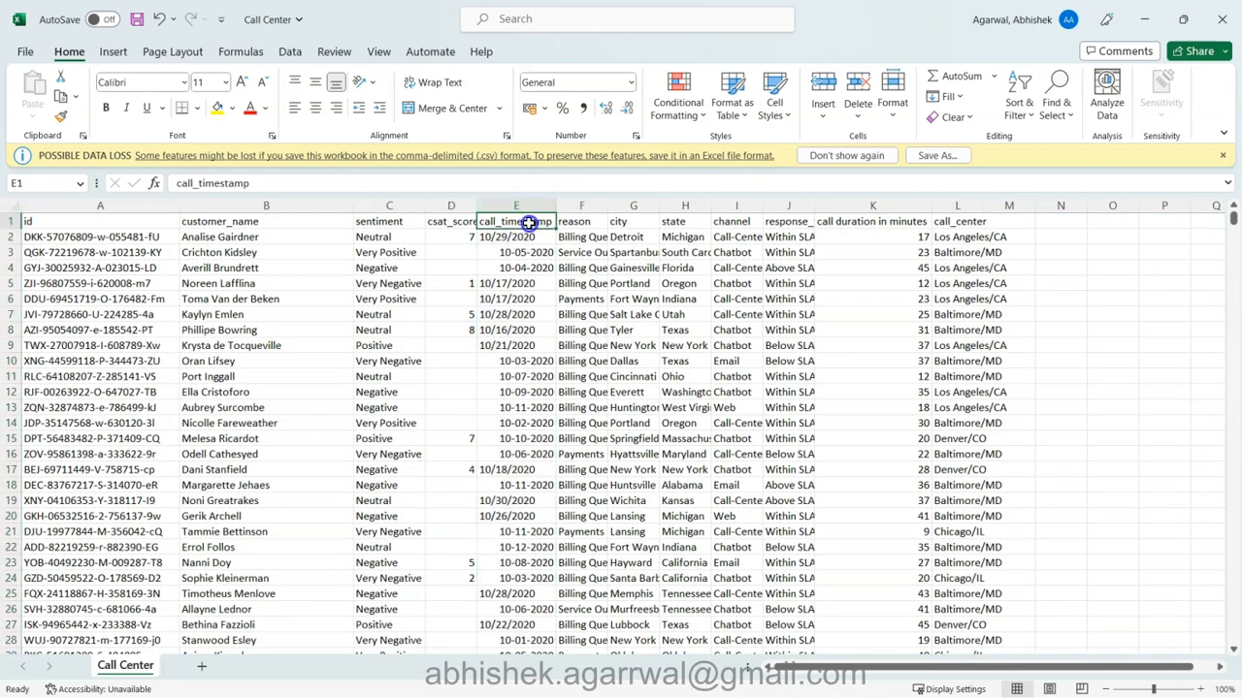
pyautogui.click(1019, 105)
pyautogui.click(1041, 216)
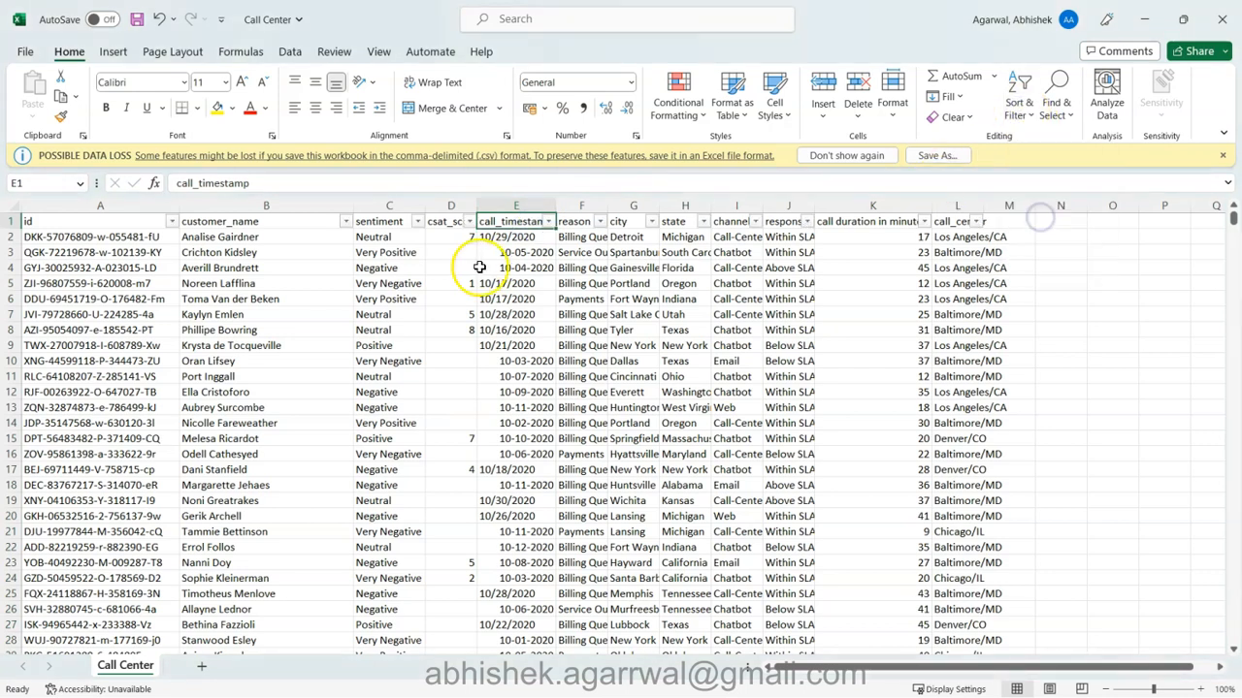
# Review the dates listed in the call_timestamp filter and close it without filtering
pyautogui.click(547, 222)
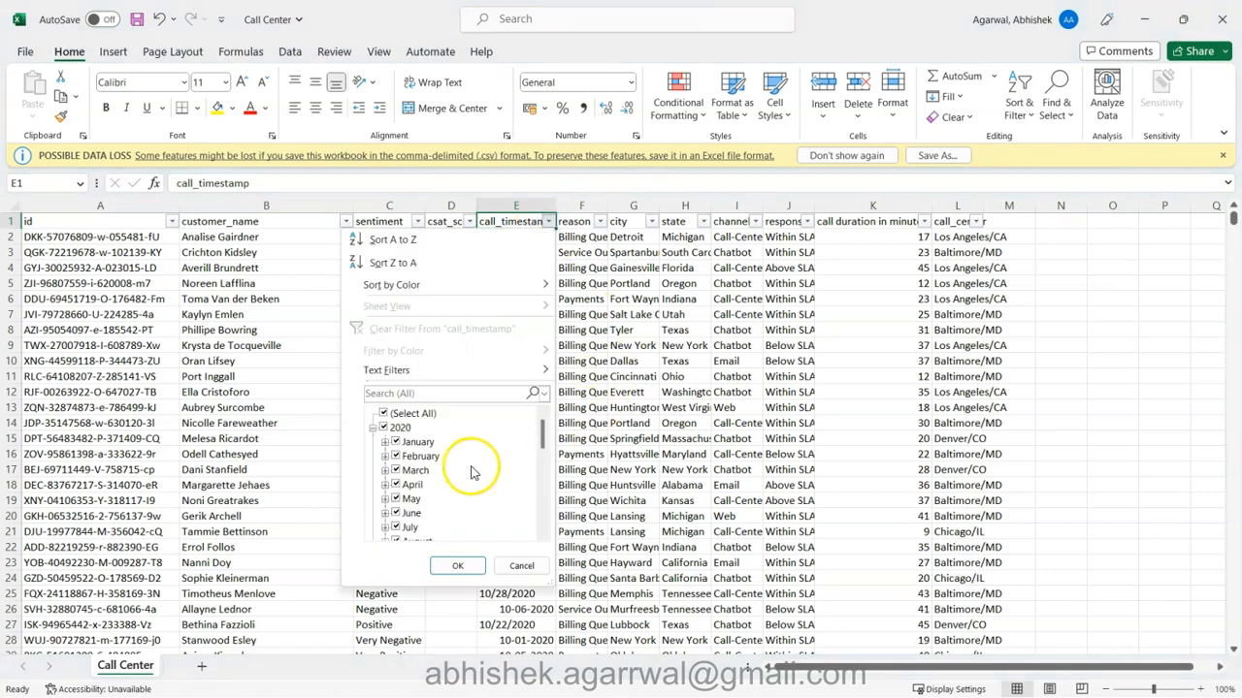
pyautogui.scroll(-10, 459, 474)
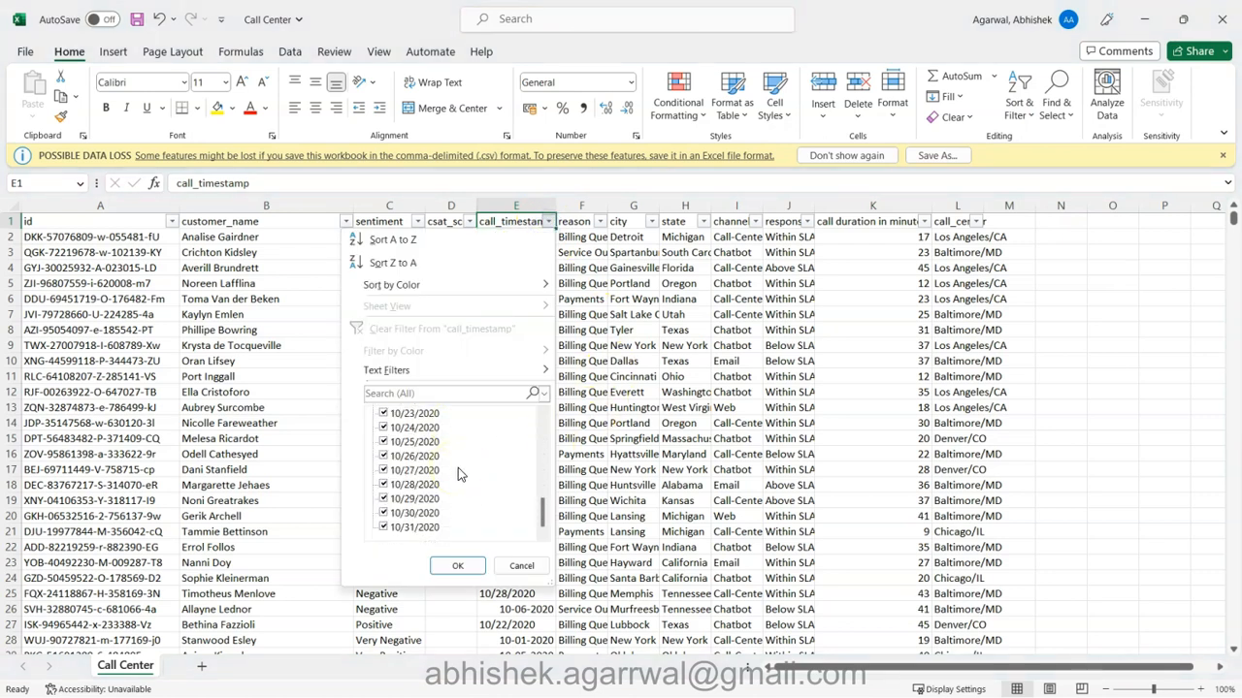
pyautogui.scroll(10, 456, 470)
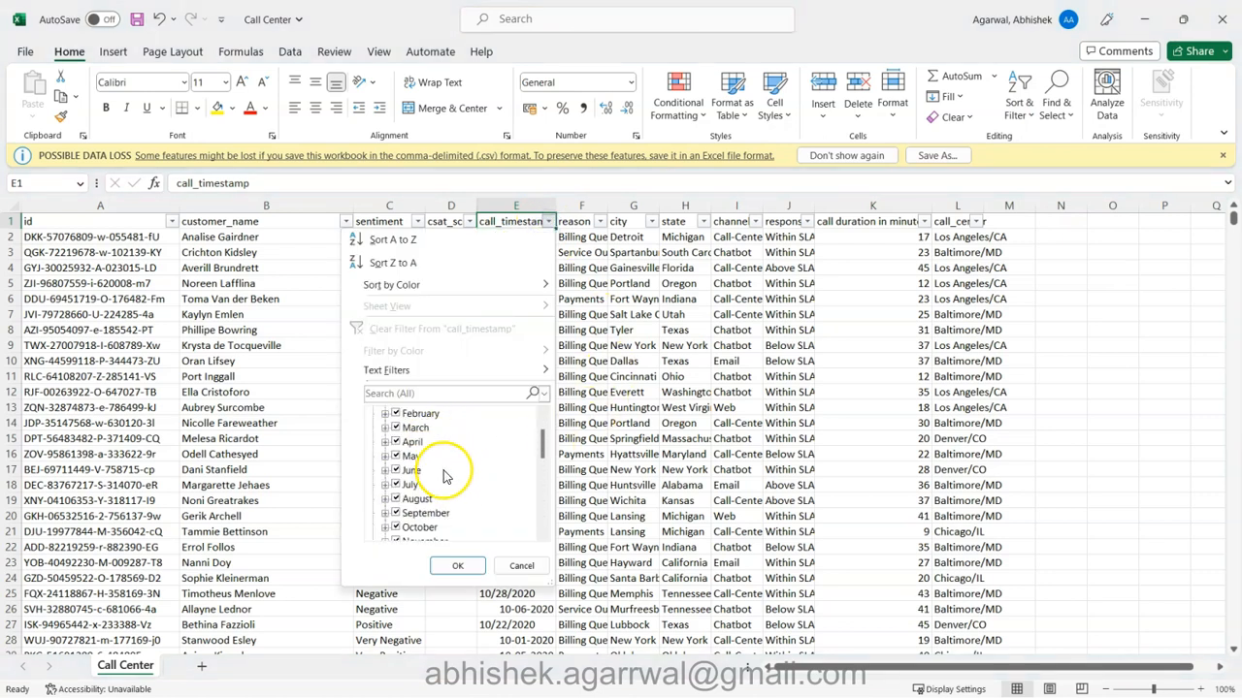
pyautogui.scroll(2, 429, 518)
pyautogui.click(707, 434)
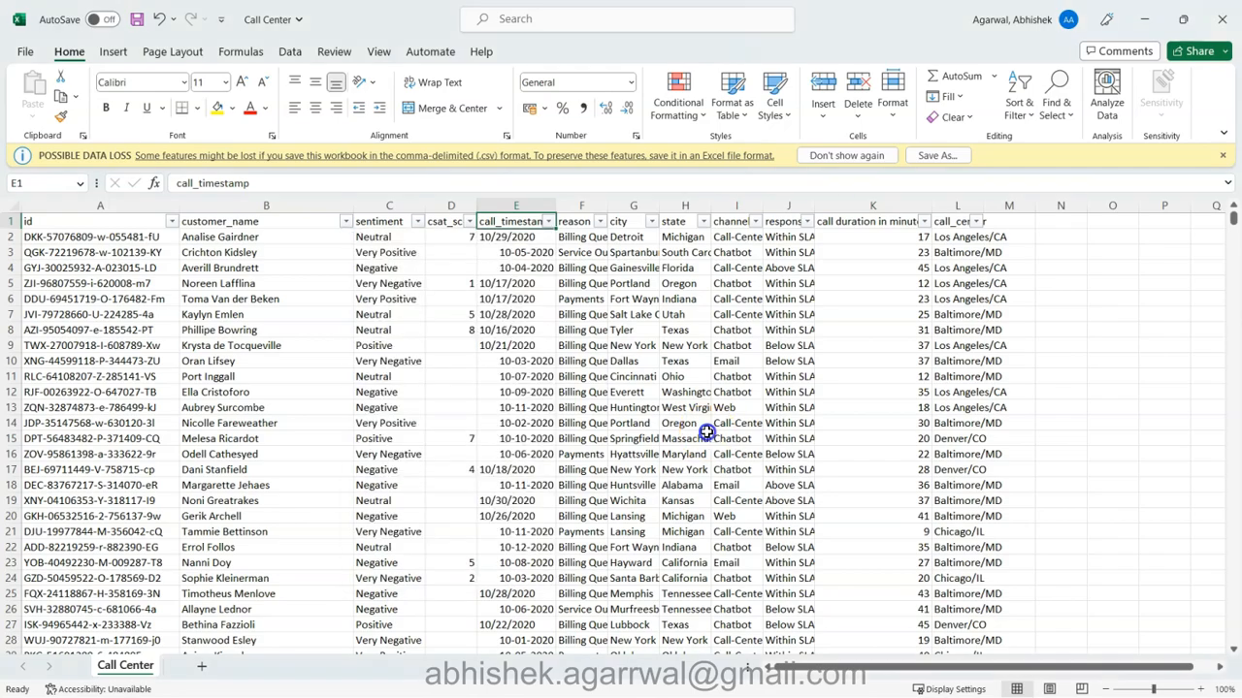
# Look through the call_timestamp column down to the end of the data and return to its first rows
pyautogui.scroll(-20, 547, 481)
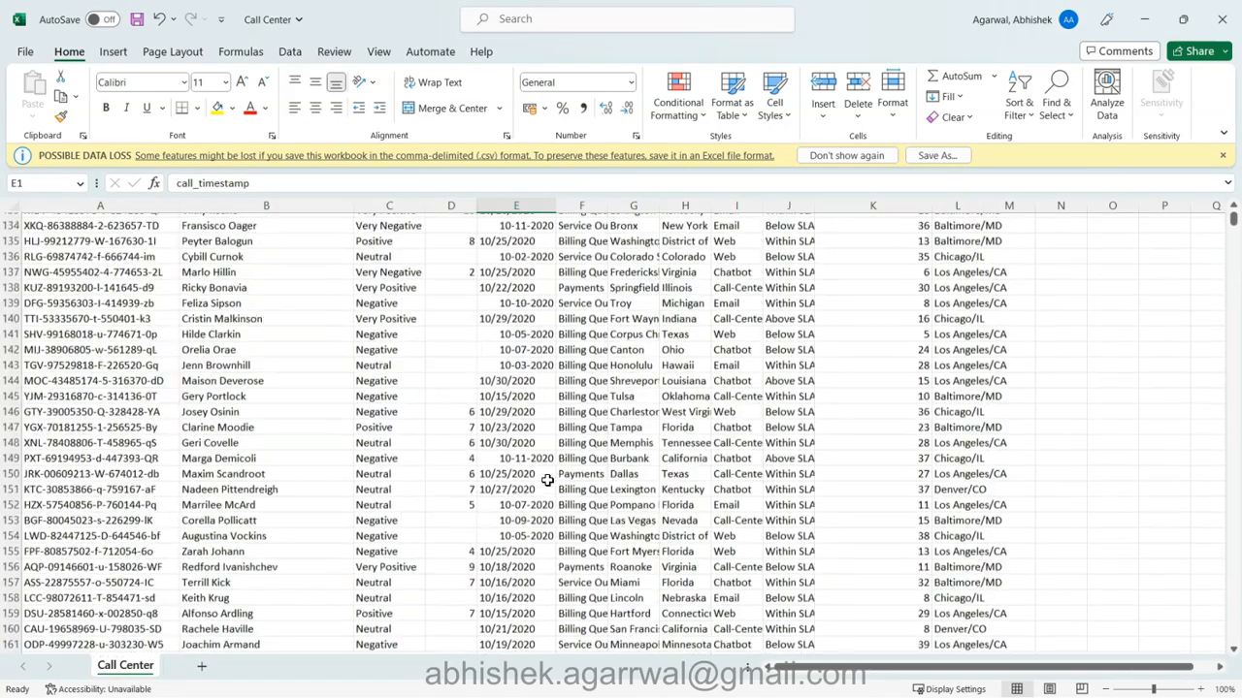
pyautogui.scroll(-20, 547, 481)
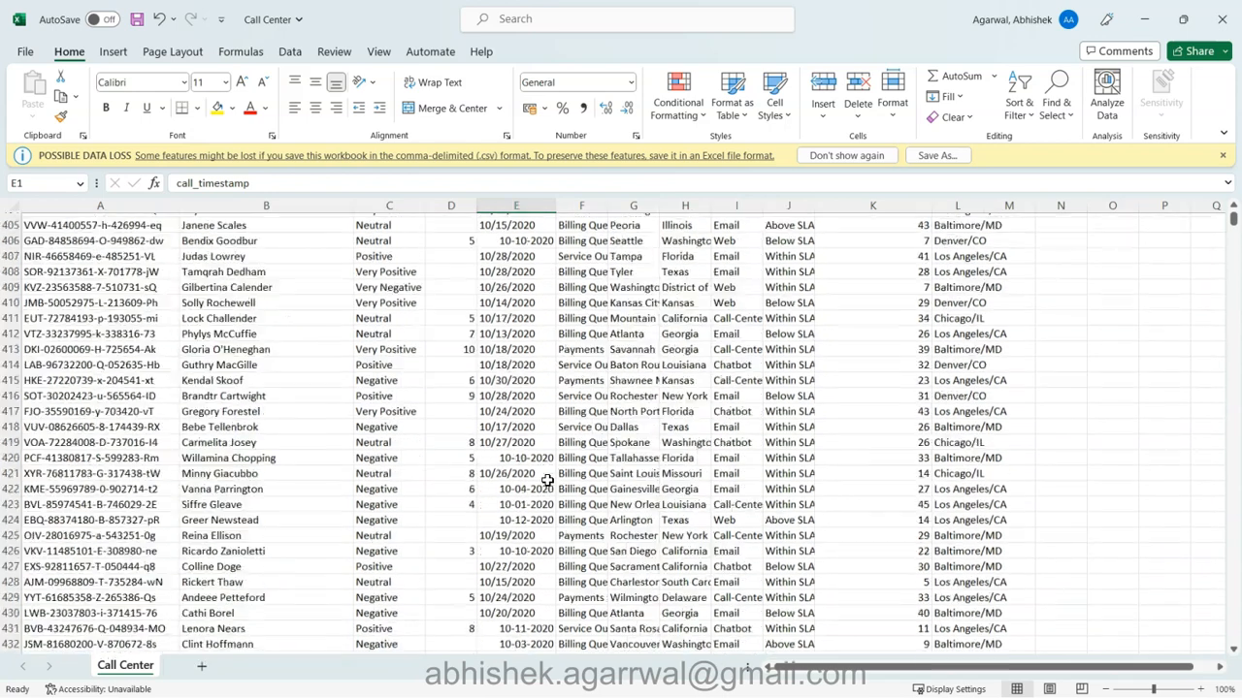
pyautogui.scroll(-5, 512, 430)
pyautogui.click(512, 427)
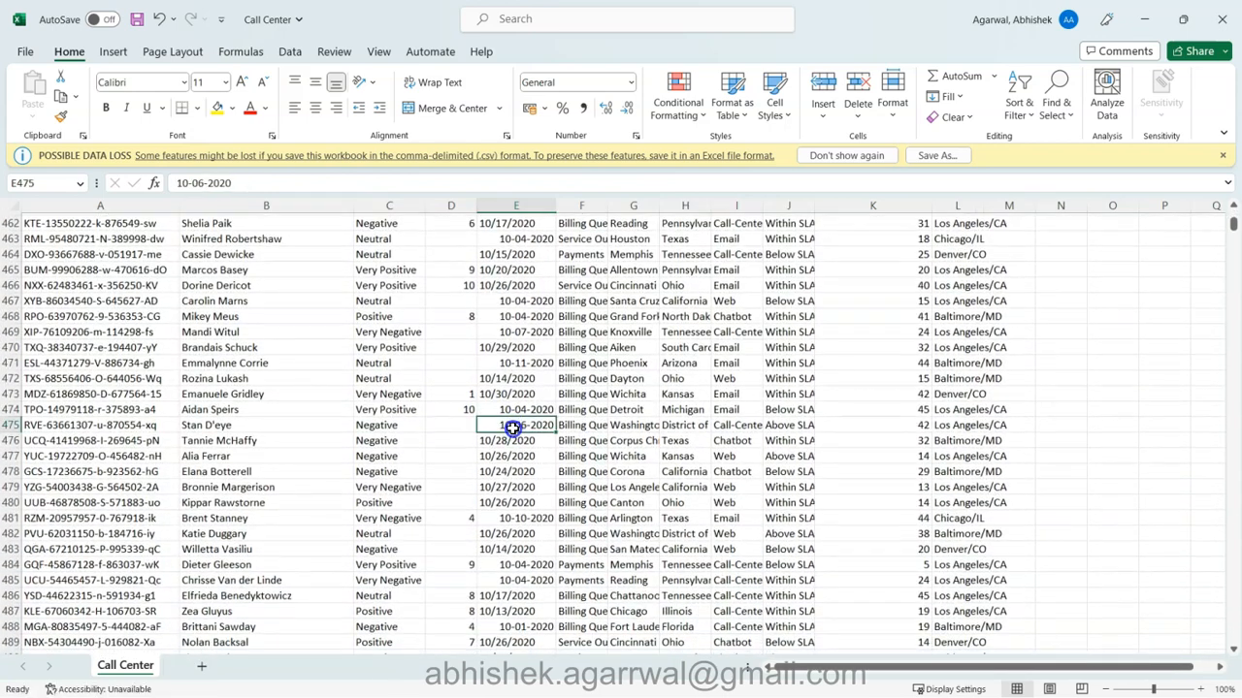
pyautogui.hotkey('ctrl', 'Down')
pyautogui.press('Down')
pyautogui.press('Down')
pyautogui.hotkey('ctrl', 'Up')
pyautogui.hotkey('ctrl', 'Up')
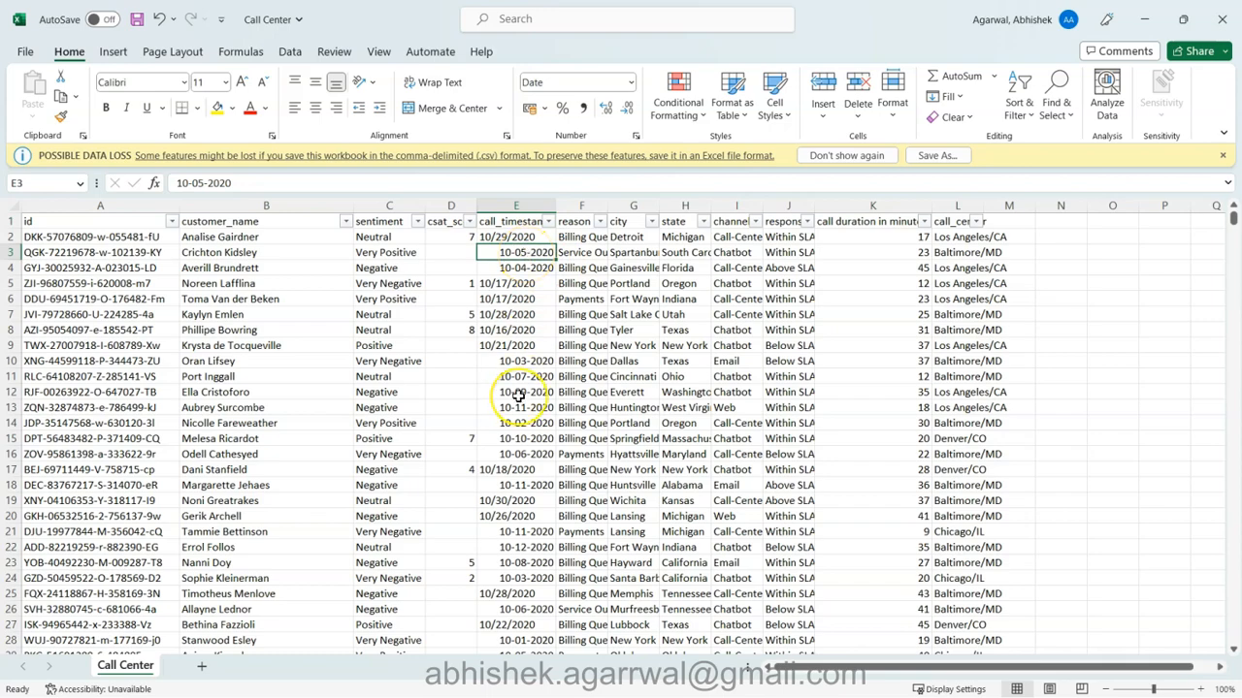
# Compare how the dates are formatted across the call_timestamp column, using cell E3 as a reference
pyautogui.scroll(-15, 519, 396)
pyautogui.scroll(-20, 519, 396)
pyautogui.scroll(20, 519, 395)
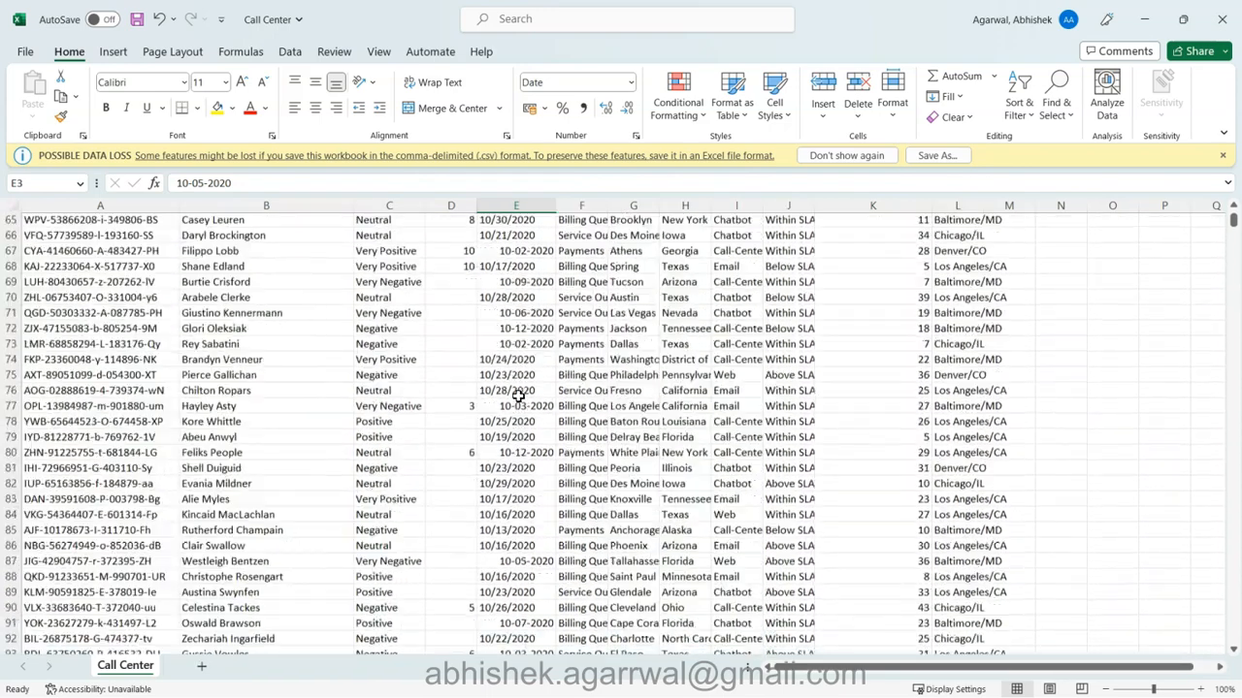
pyautogui.scroll(20, 519, 396)
pyautogui.click(527, 253)
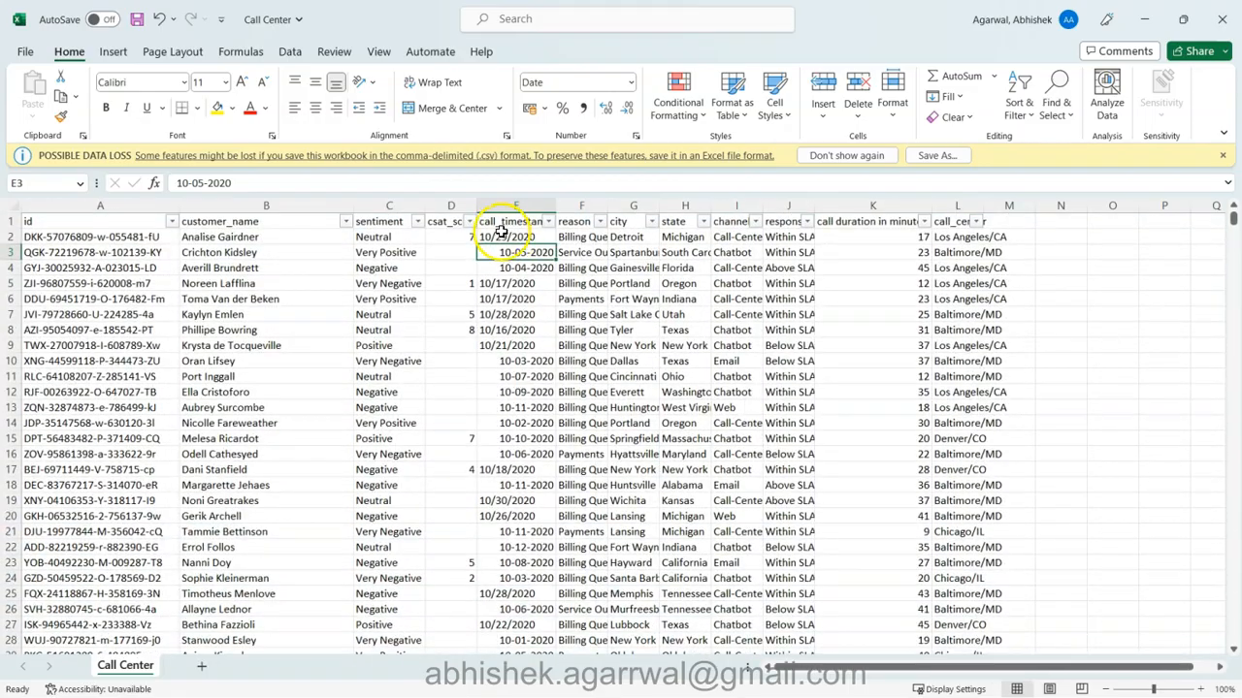
pyautogui.scroll(-20, 506, 356)
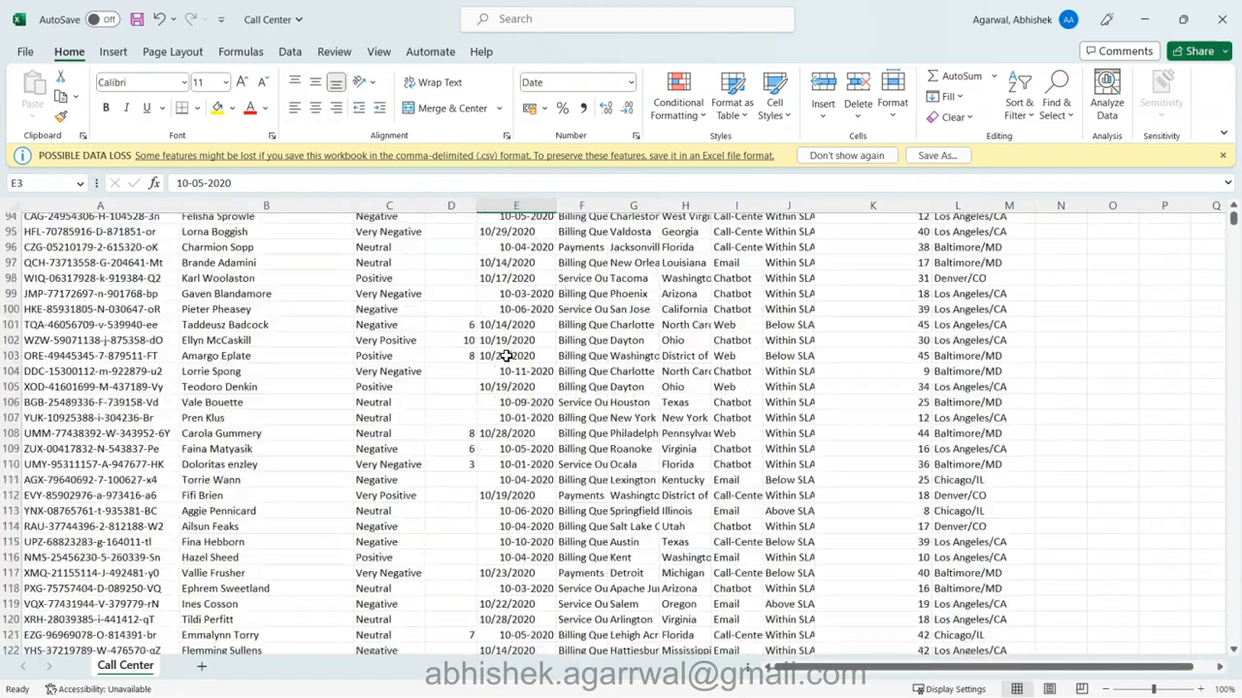
pyautogui.scroll(-13, 506, 356)
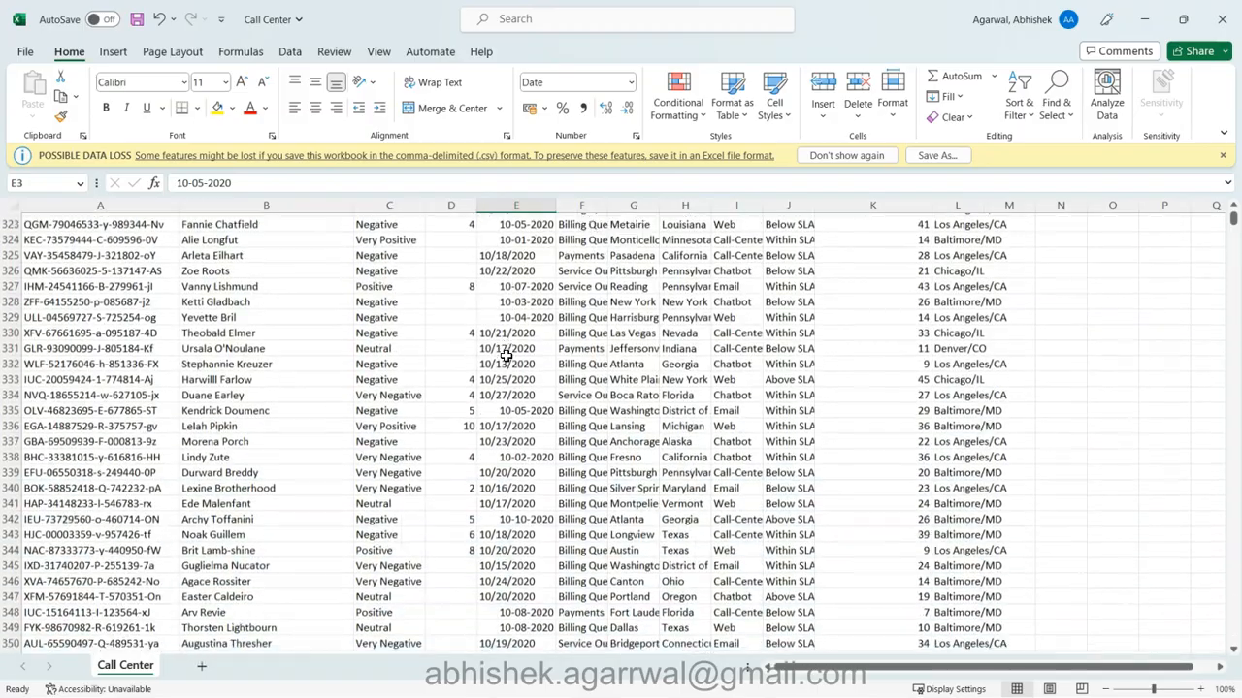
pyautogui.scroll(20, 506, 356)
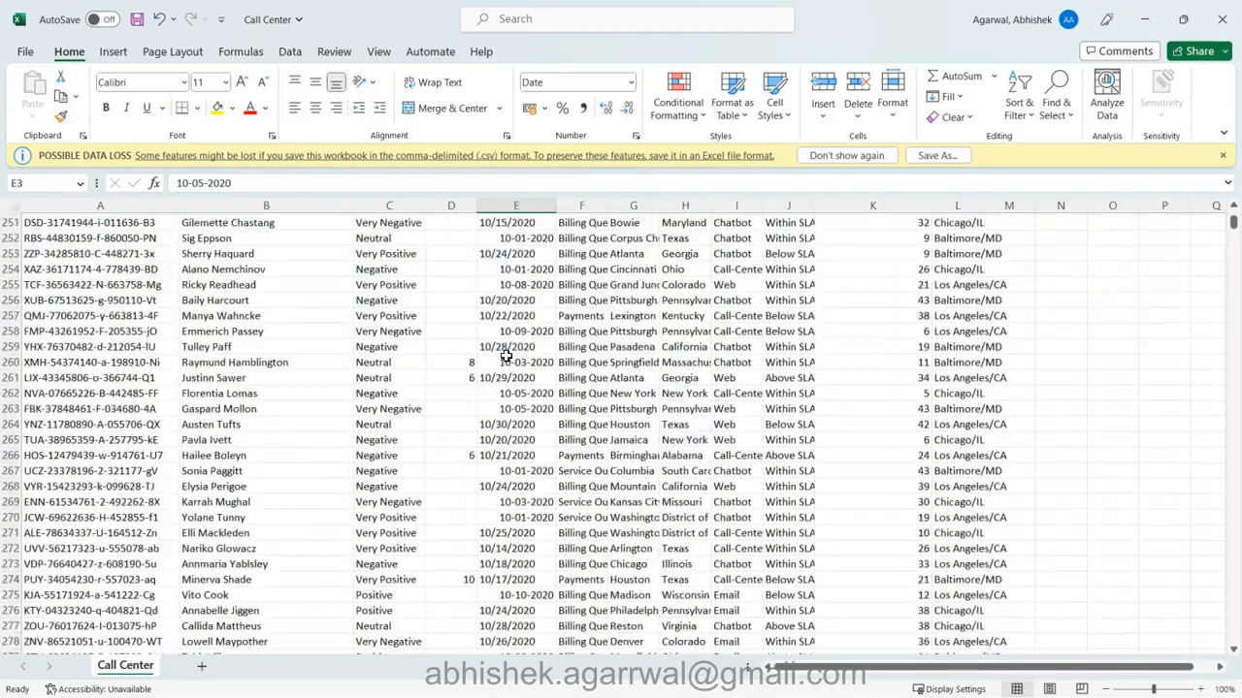
pyautogui.scroll(20, 505, 356)
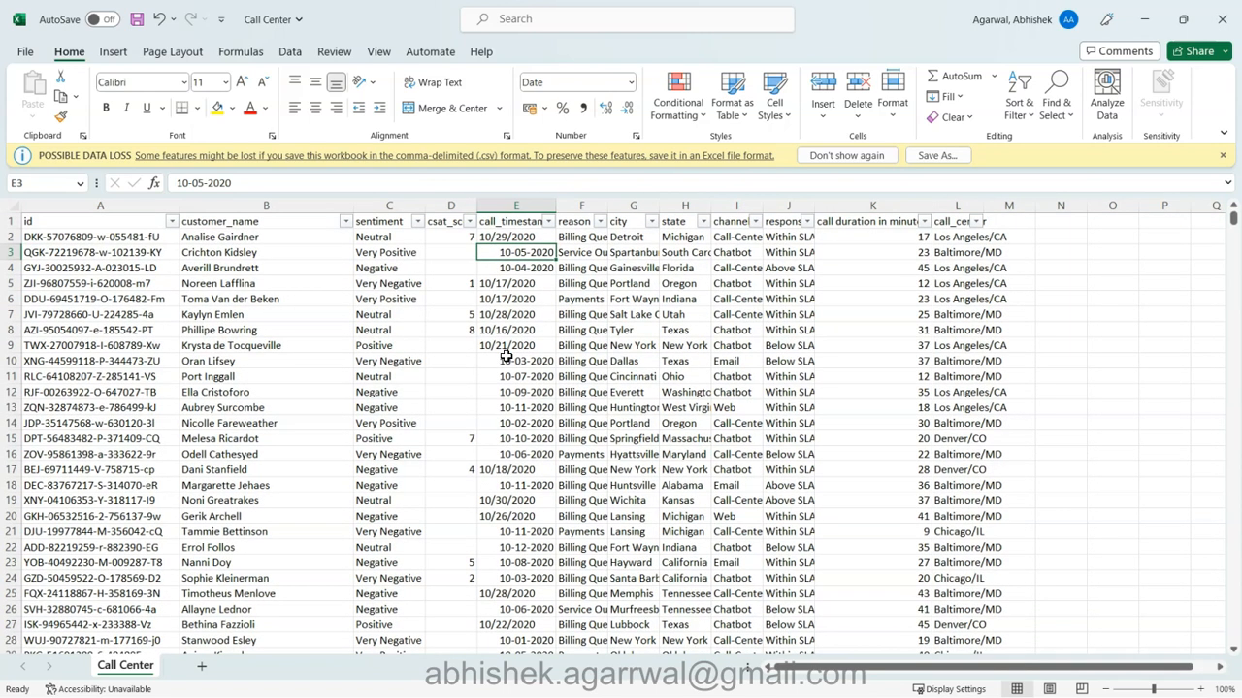
# Auto-fit the reason column to its contents and look over the reason, city, state and channel headers
pyautogui.doubleClick(606, 199)
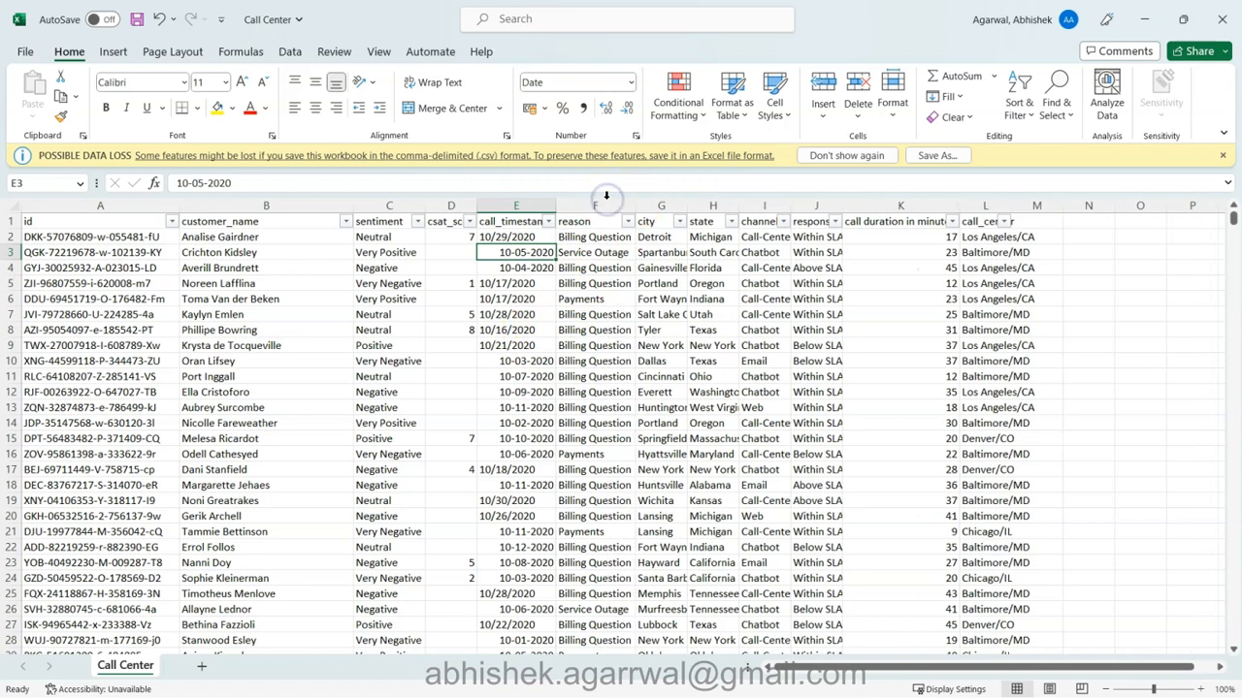
pyautogui.click(598, 224)
pyautogui.click(659, 222)
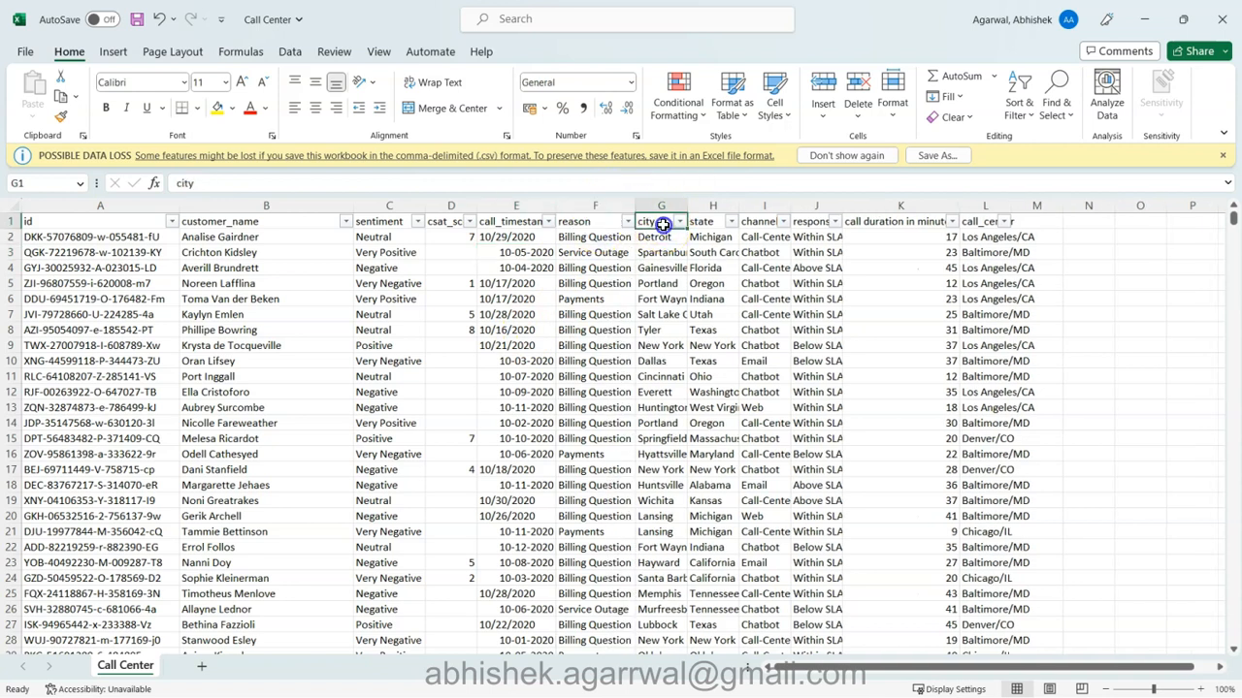
pyautogui.click(711, 230)
pyautogui.click(752, 222)
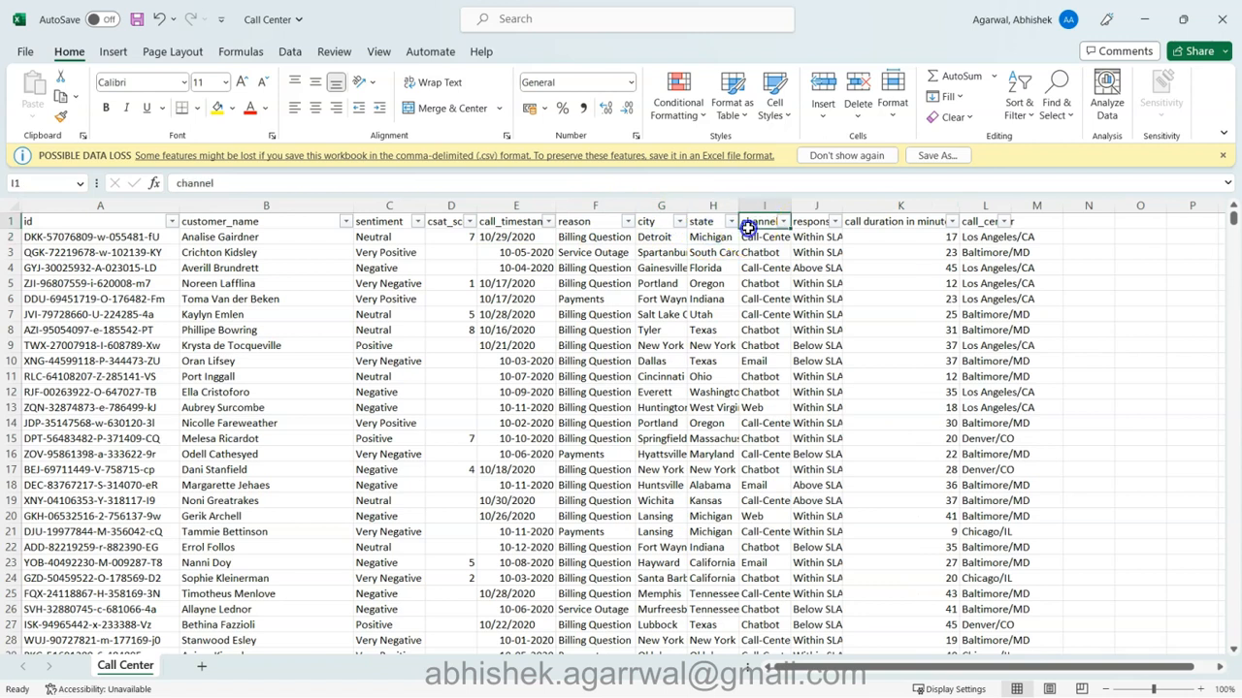
# Auto-fit the response_time column to its contents and review its filter values without applying a filter
pyautogui.click(823, 224)
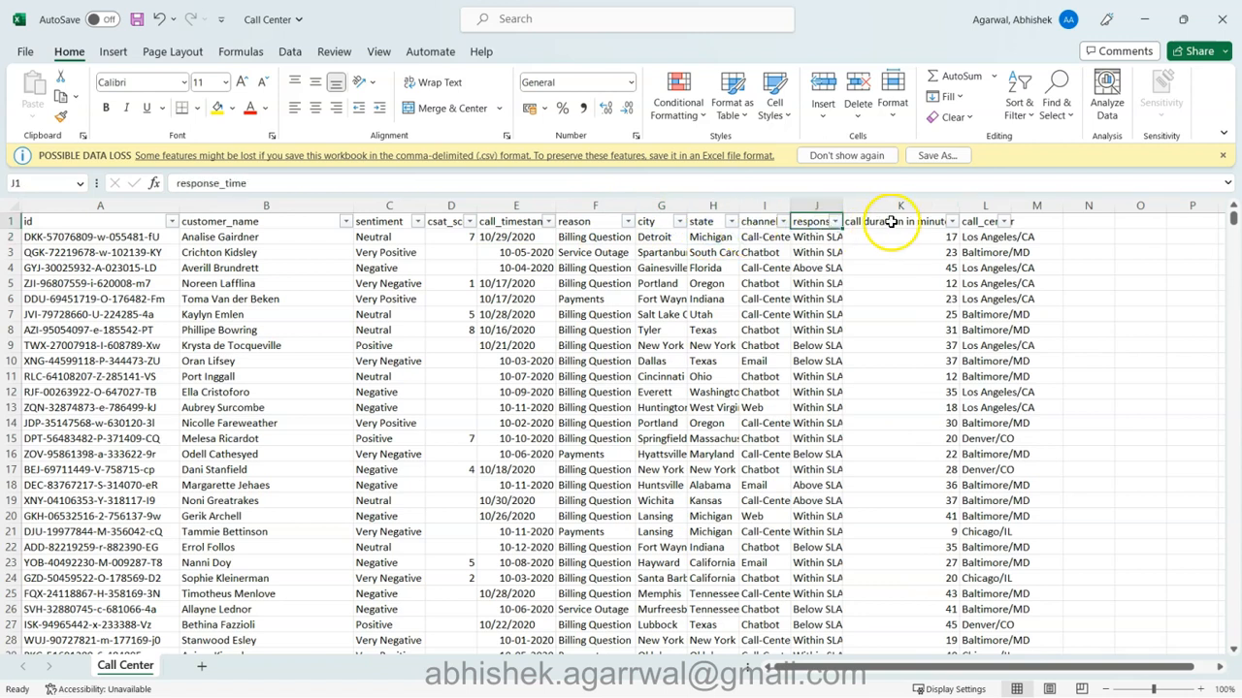
pyautogui.doubleClick(842, 204)
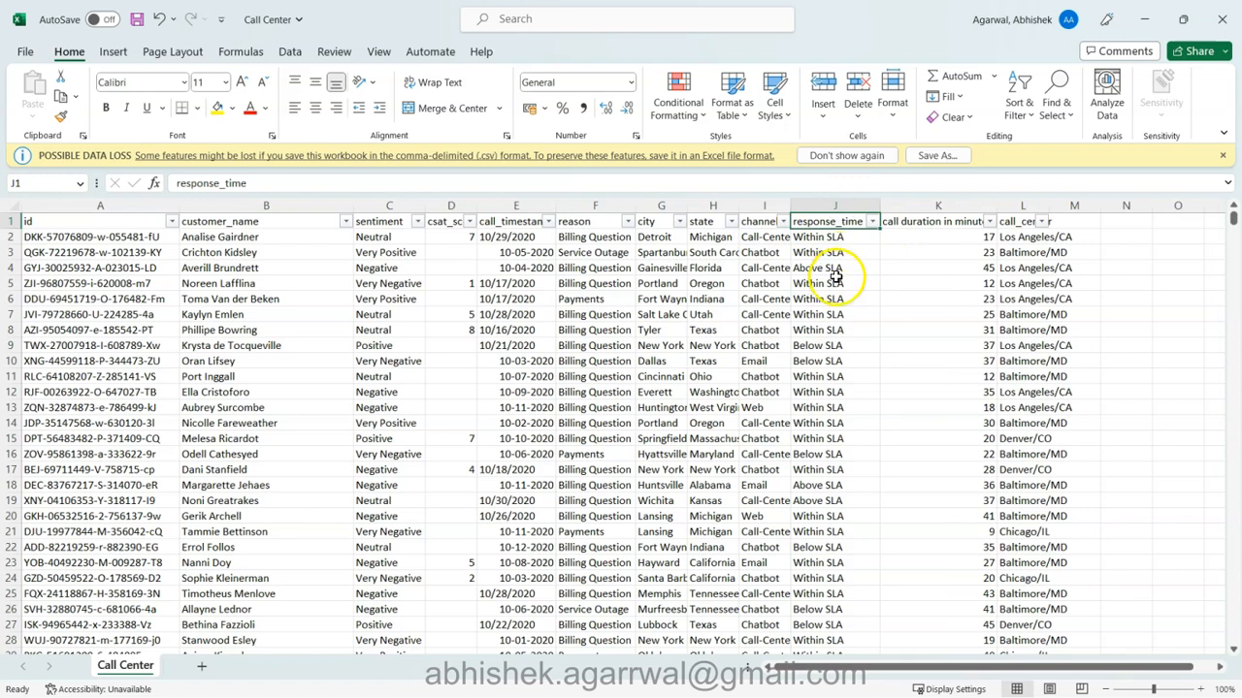
pyautogui.click(871, 221)
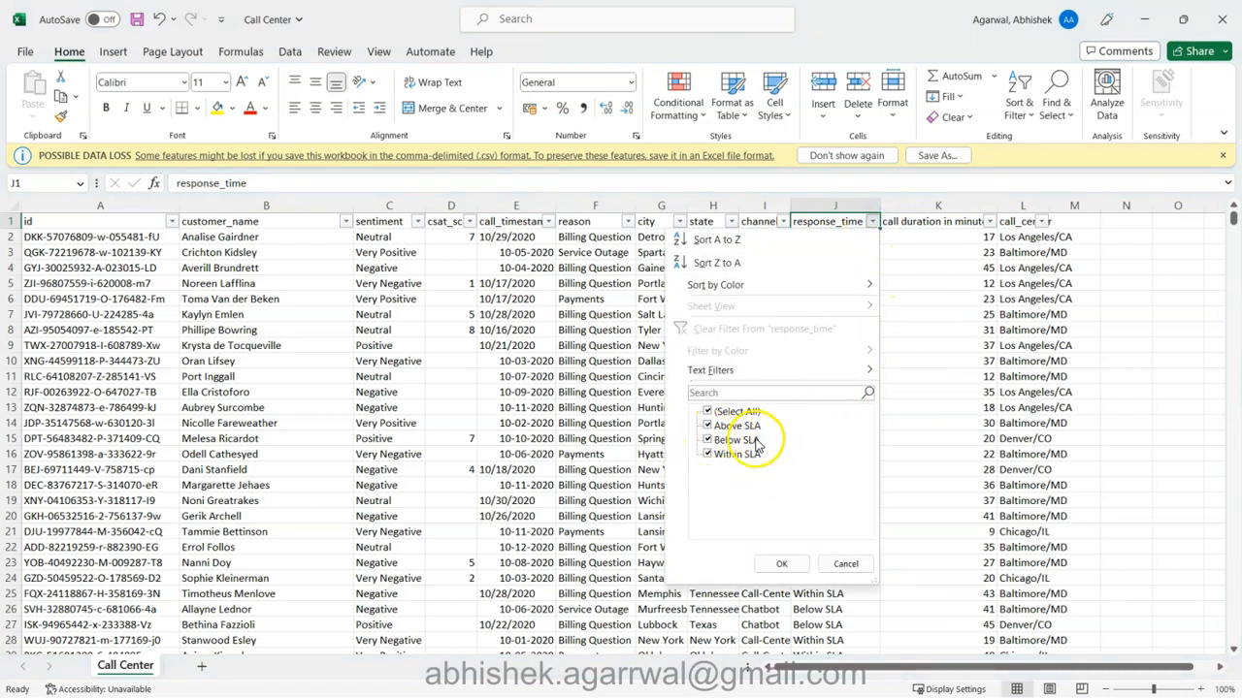
pyautogui.click(1025, 337)
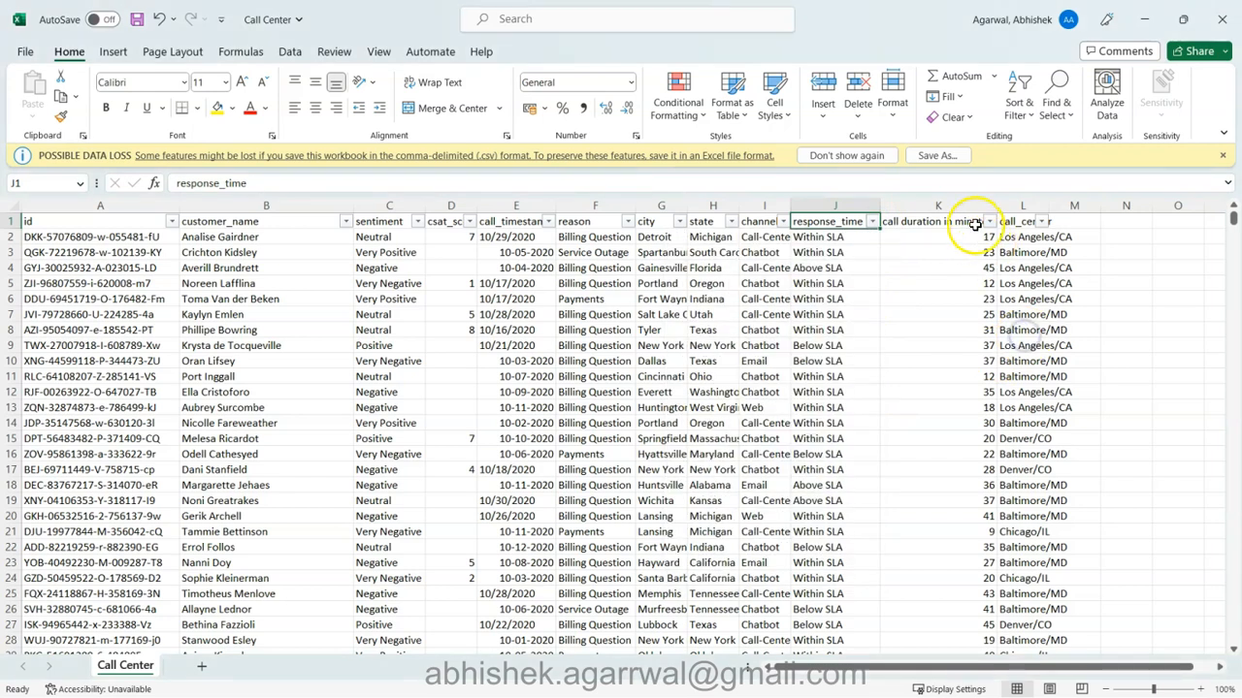
# Review the filter values of the call duration in minutes column without filtering, and inspect its entry in row 7
pyautogui.click(988, 221)
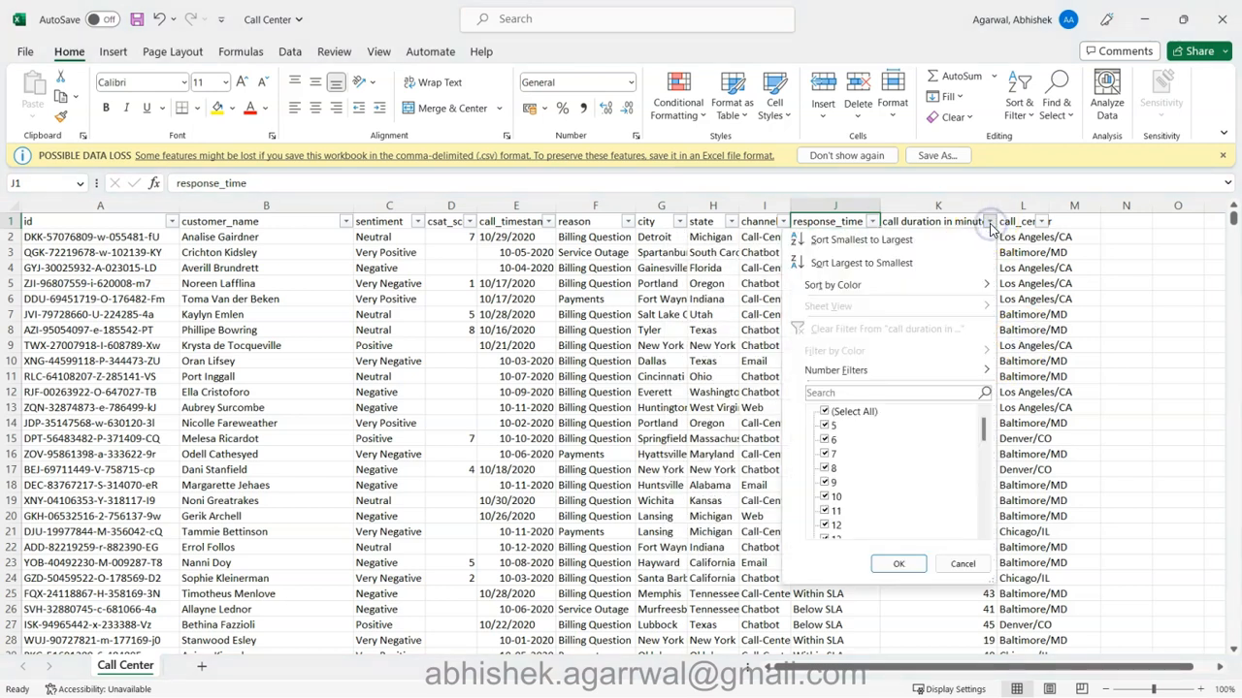
pyautogui.scroll(-9, 917, 480)
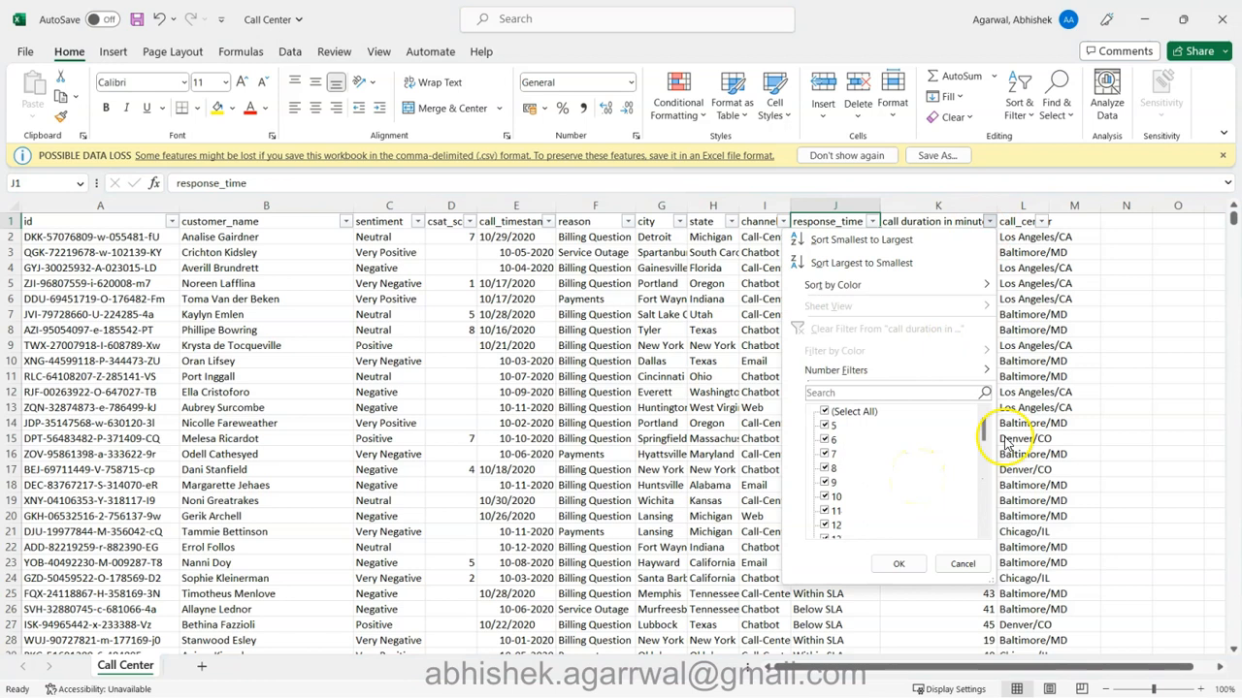
pyautogui.click(1055, 317)
pyautogui.click(949, 311)
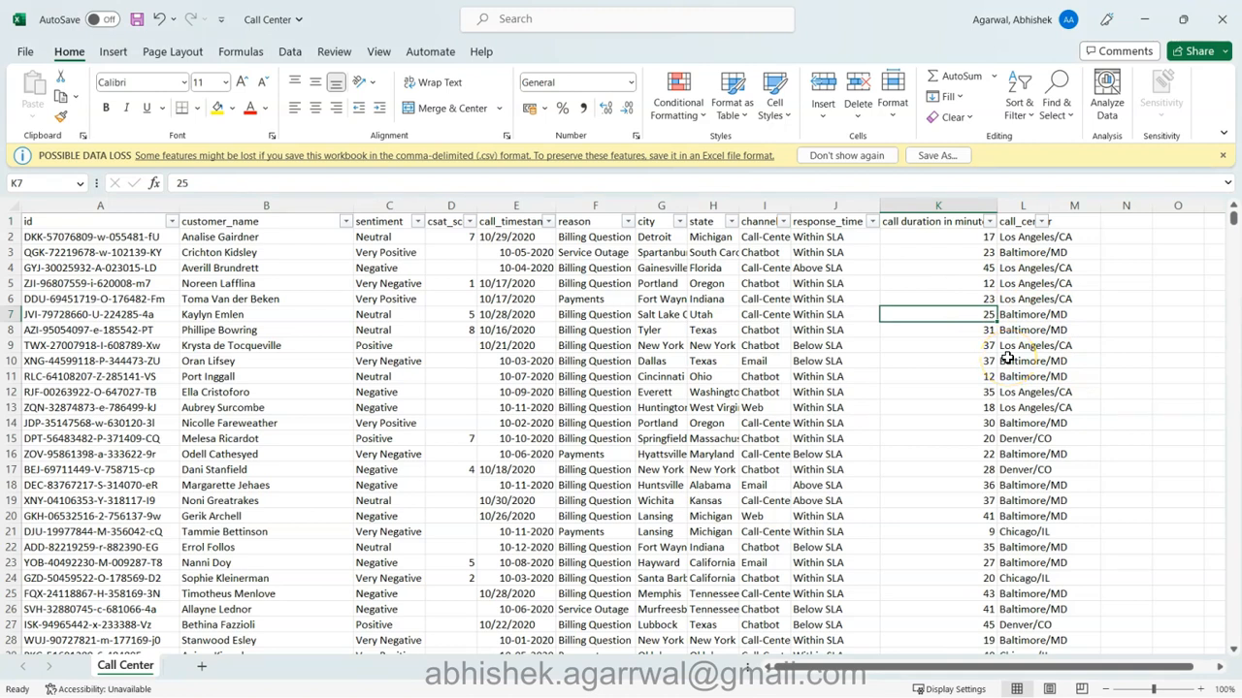
# Examine the location values in the call_center column from row 2 to row 9
pyautogui.click(1034, 249)
pyautogui.click(1026, 238)
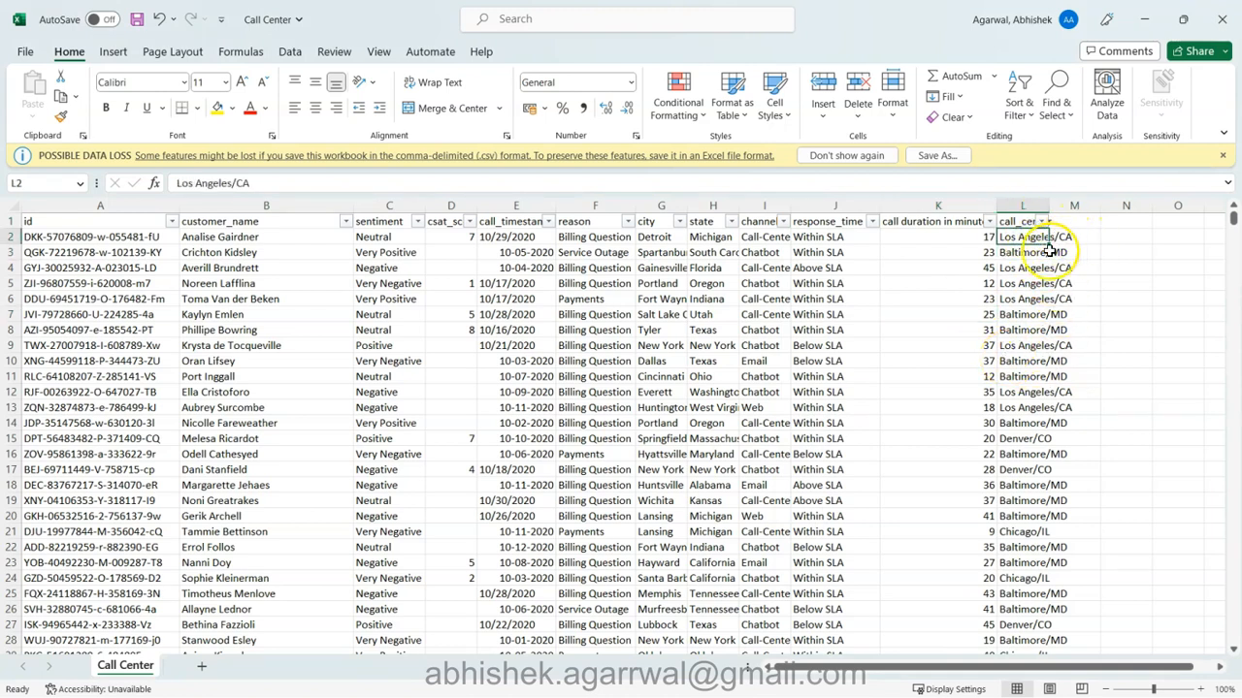
pyautogui.click(1015, 253)
pyautogui.moveTo(1015, 253); pyautogui.dragTo(1019, 269)
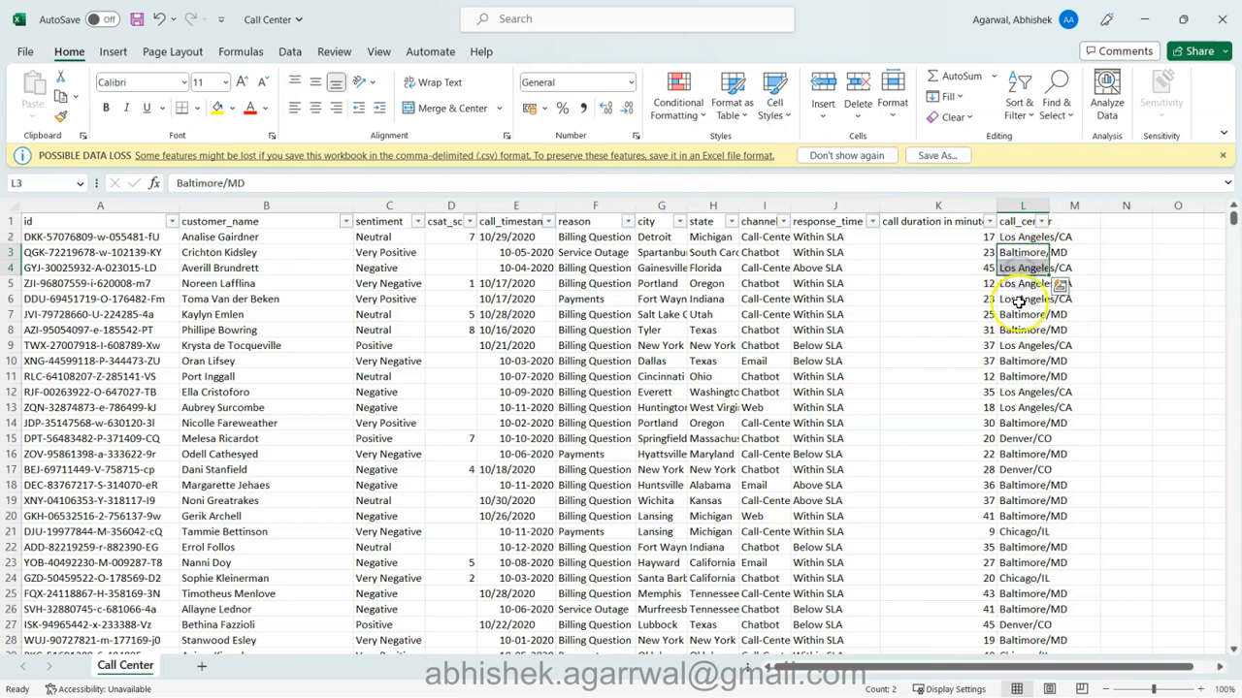
pyautogui.click(1026, 345)
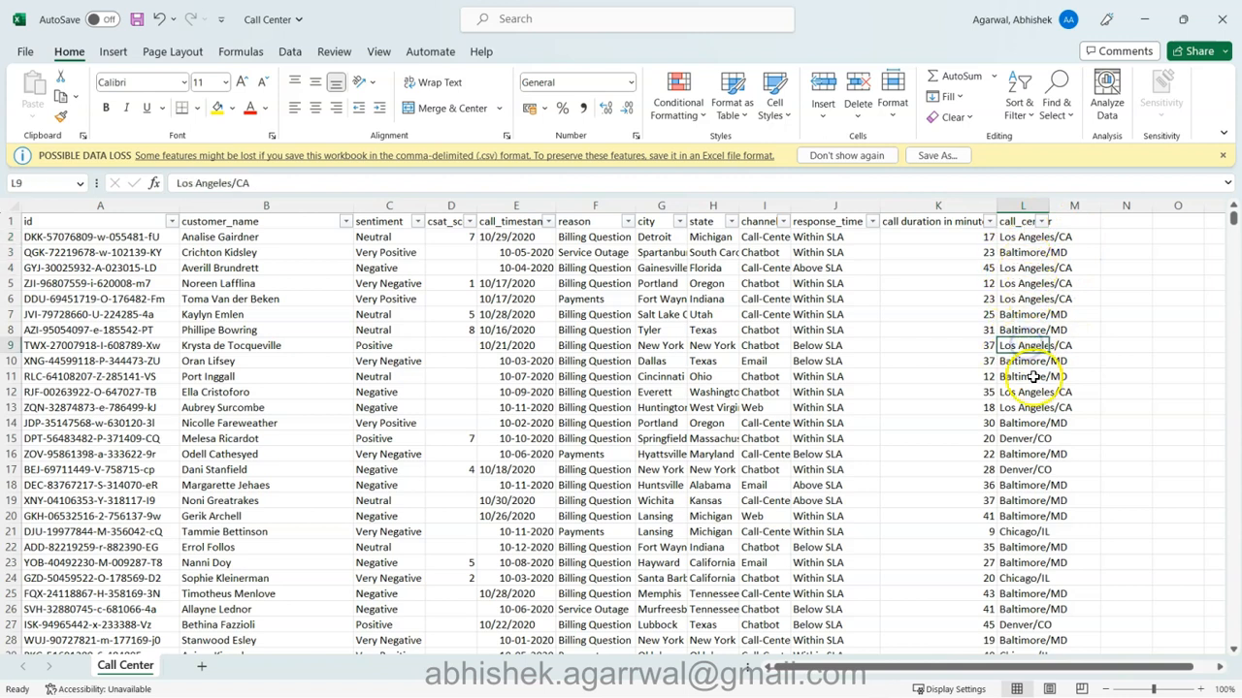
# Examine more location values in the call_center column, from row 2 down to the entry in row 24 and beyond
pyautogui.click(1019, 238)
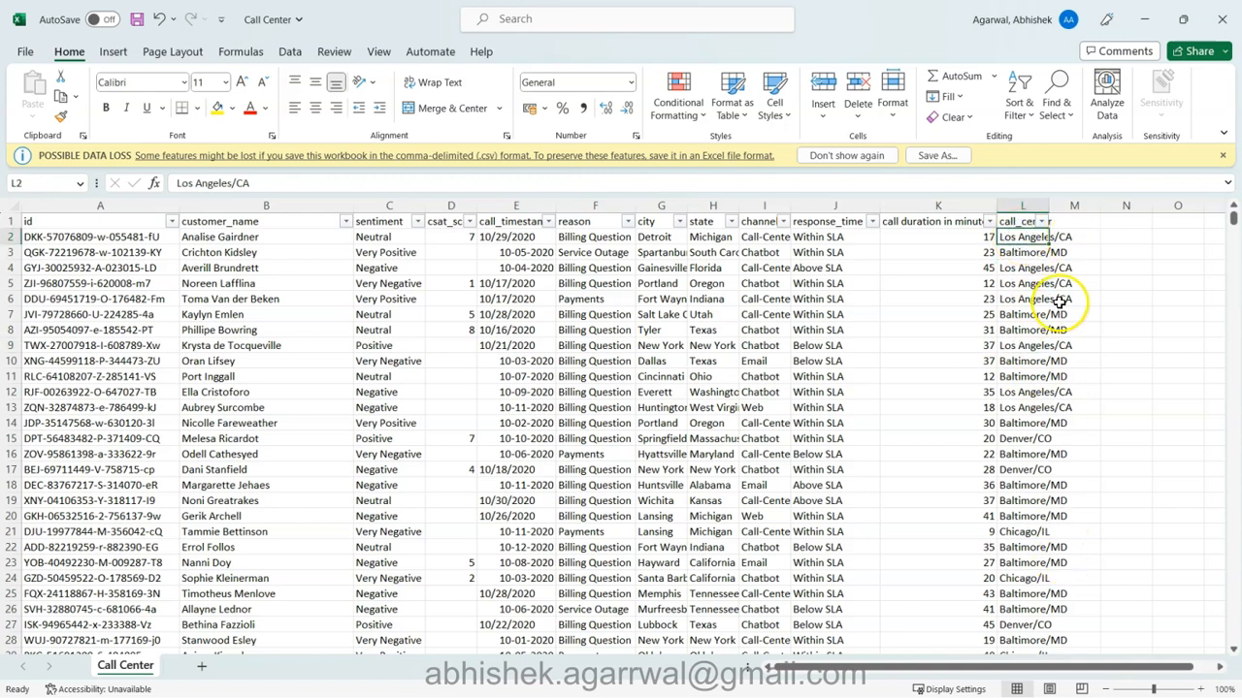
pyautogui.scroll(-2, 1038, 485)
pyautogui.scroll(-2, 1038, 485)
pyautogui.click(1040, 503)
pyautogui.scroll(2, 1040, 503)
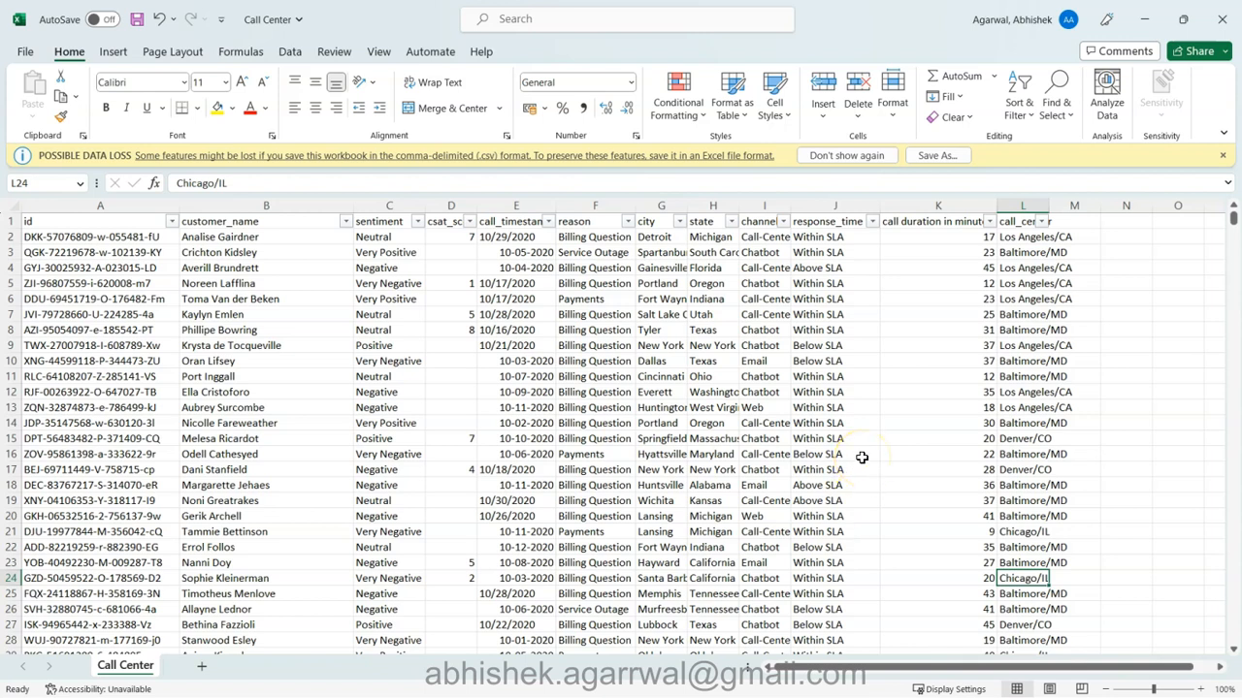
# Switch to Power BI Desktop, create a new blank report and dismiss its start screen
pyautogui.hotkey('alt', 'Tab')
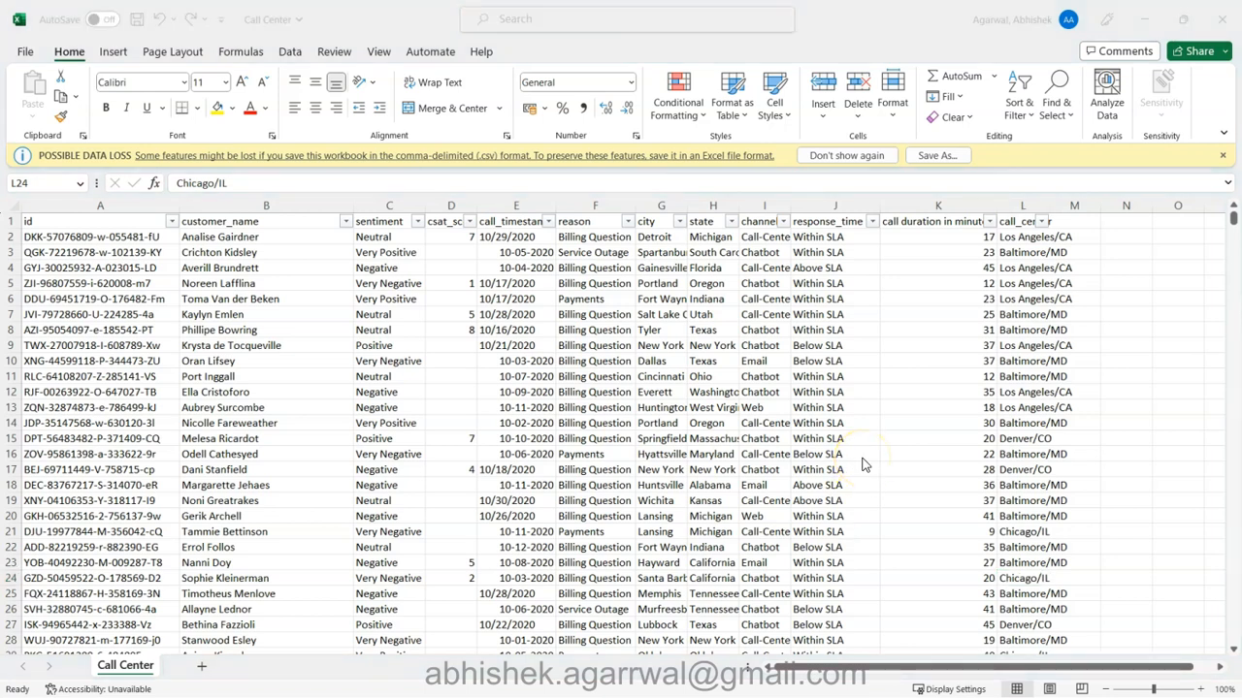
pyautogui.hotkey('alt', 'Tab')
pyautogui.click(26, 41)
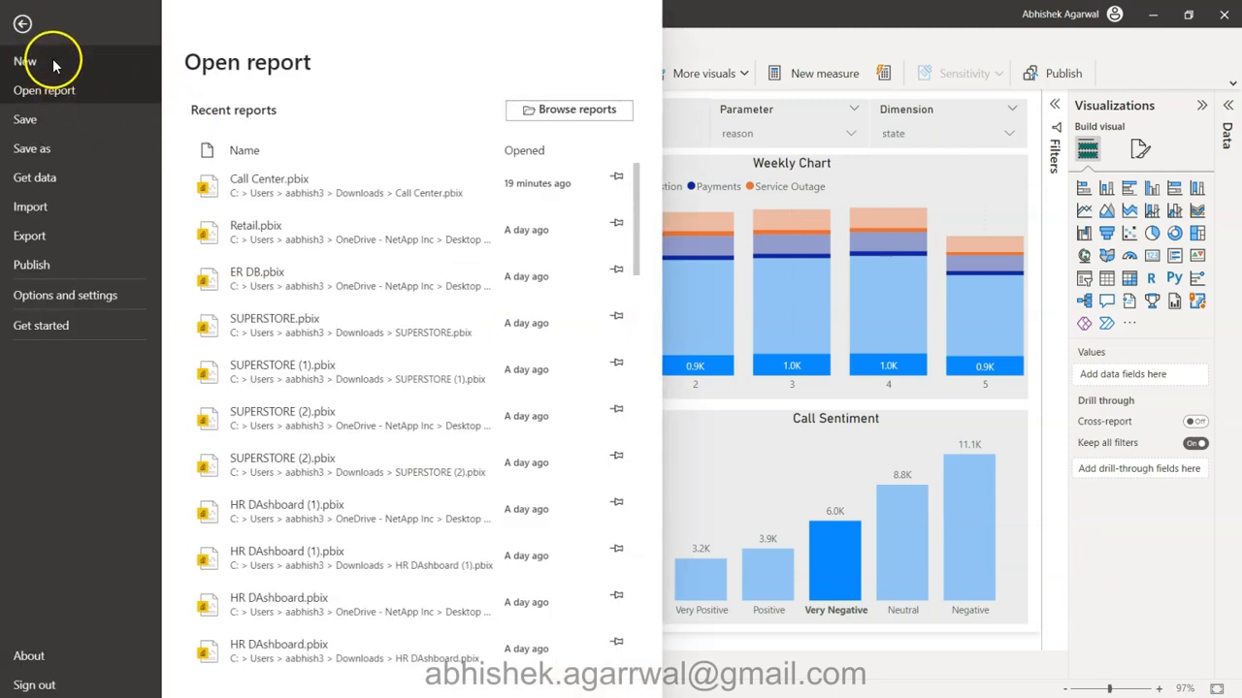
pyautogui.click(54, 65)
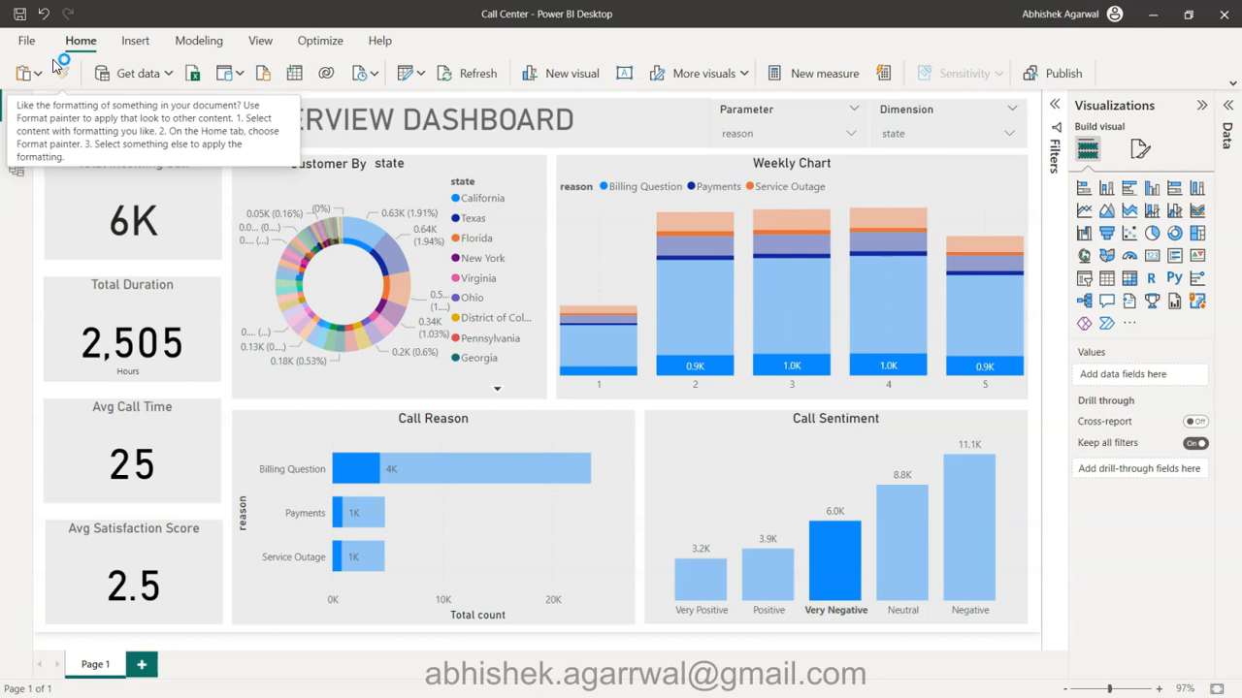
pyautogui.click(359, 235)
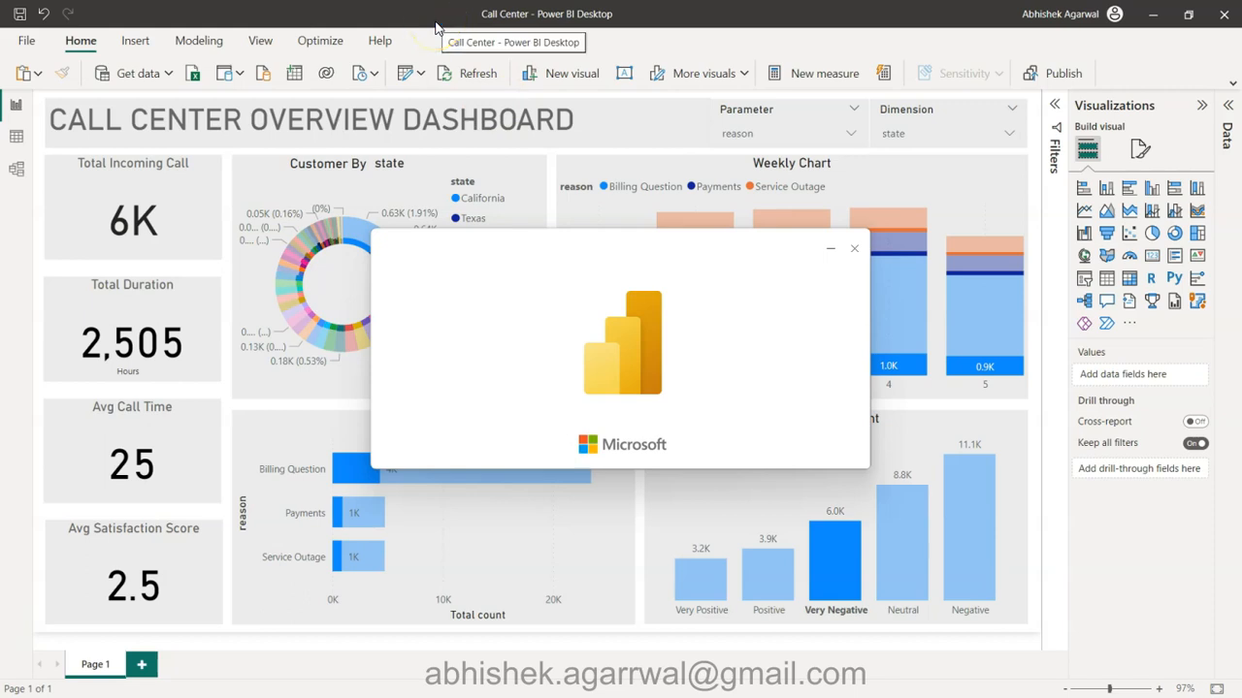
pyautogui.moveTo(931, 16); pyautogui.dragTo(1240, 14)
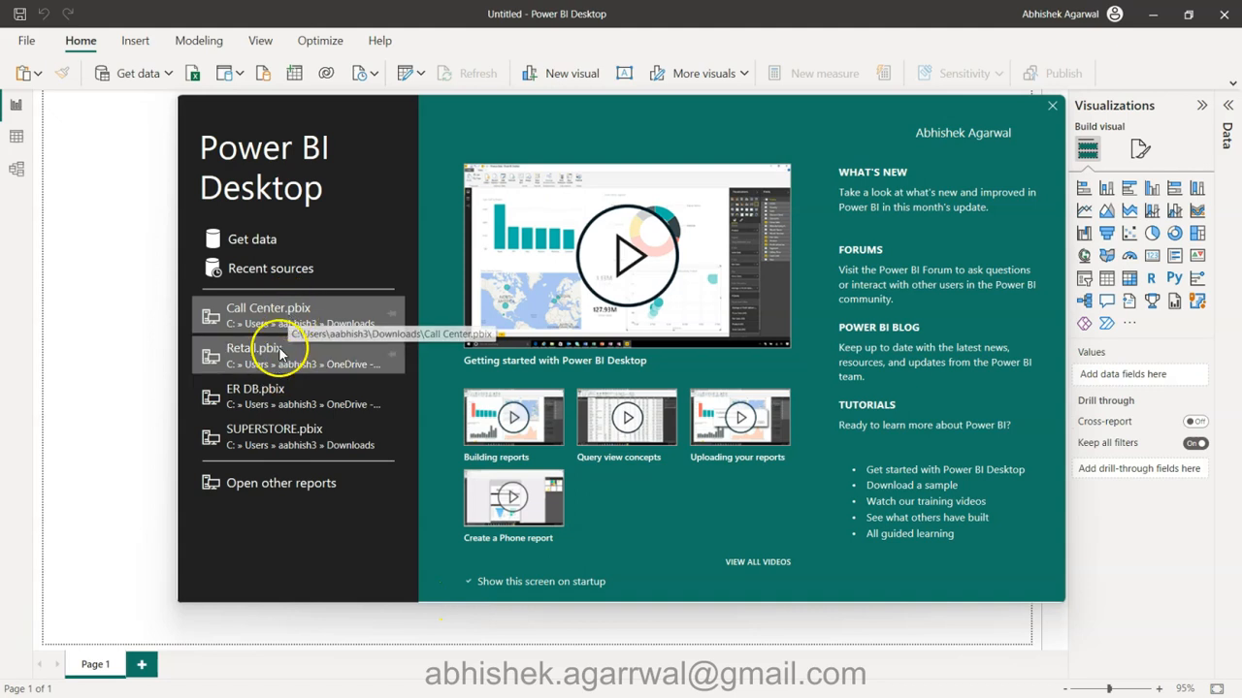
pyautogui.click(1053, 109)
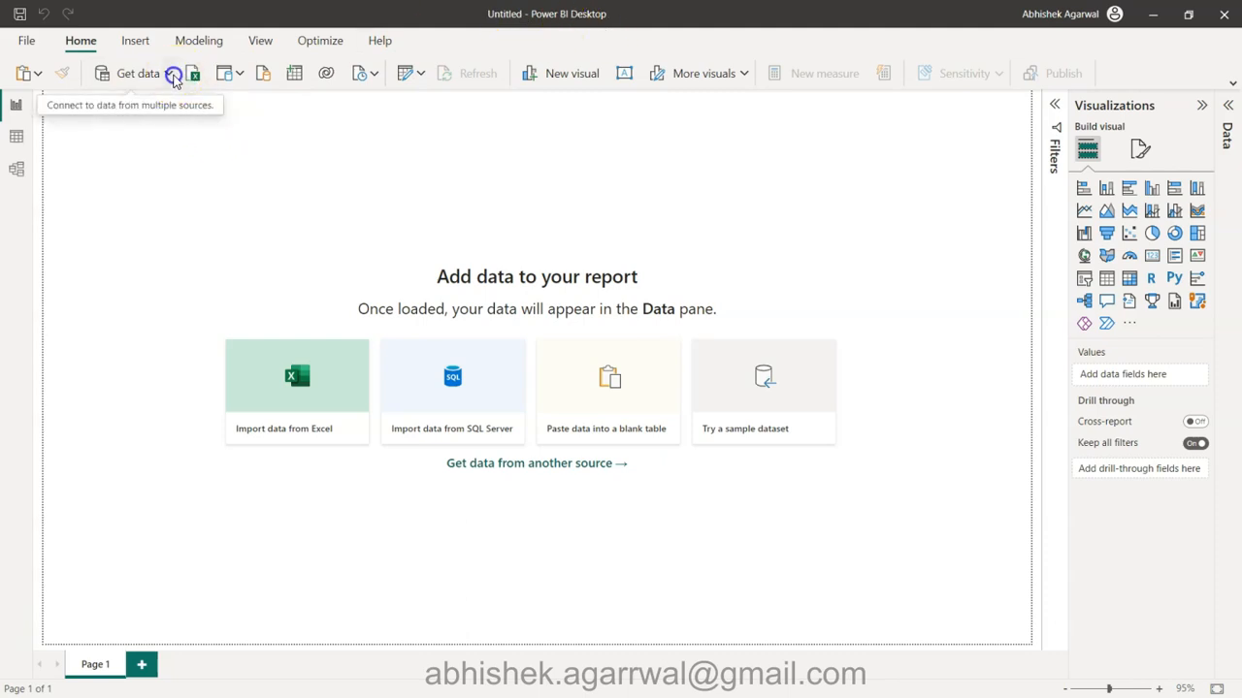
# Connect to a Text/CSV source and open Call Center.csv from the Downloads folder in the import preview
pyautogui.click(168, 75)
pyautogui.click(137, 288)
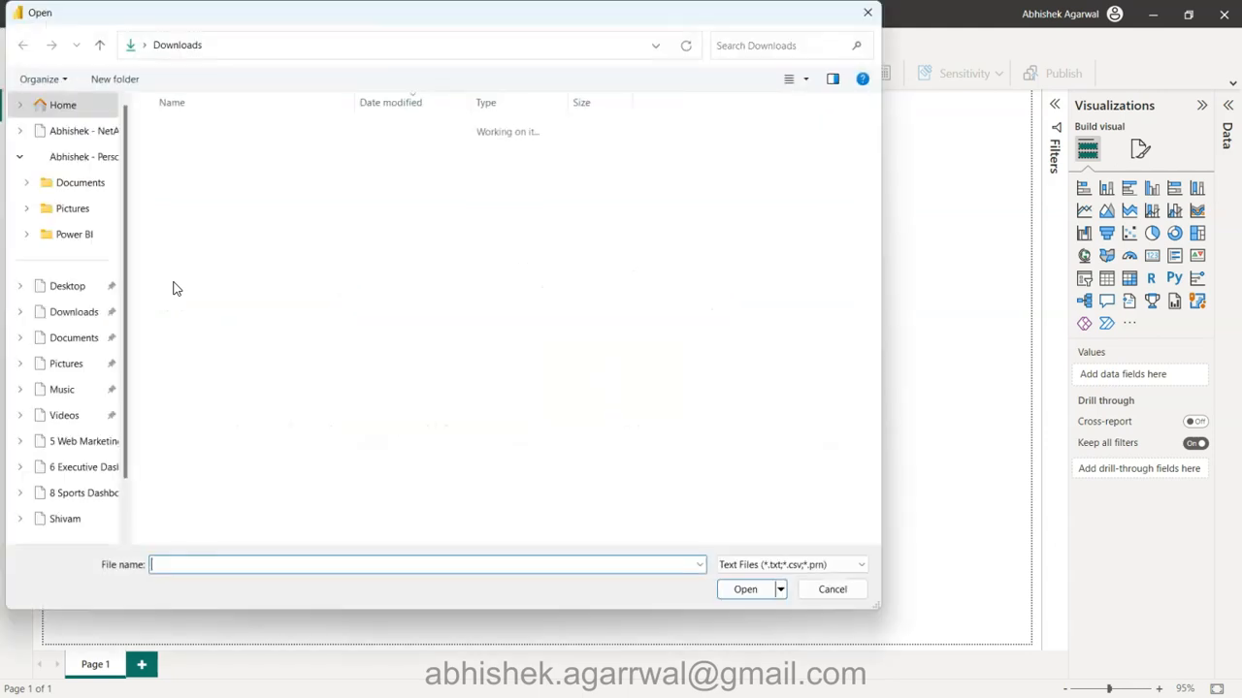
pyautogui.click(79, 309)
pyautogui.doubleClick(191, 149)
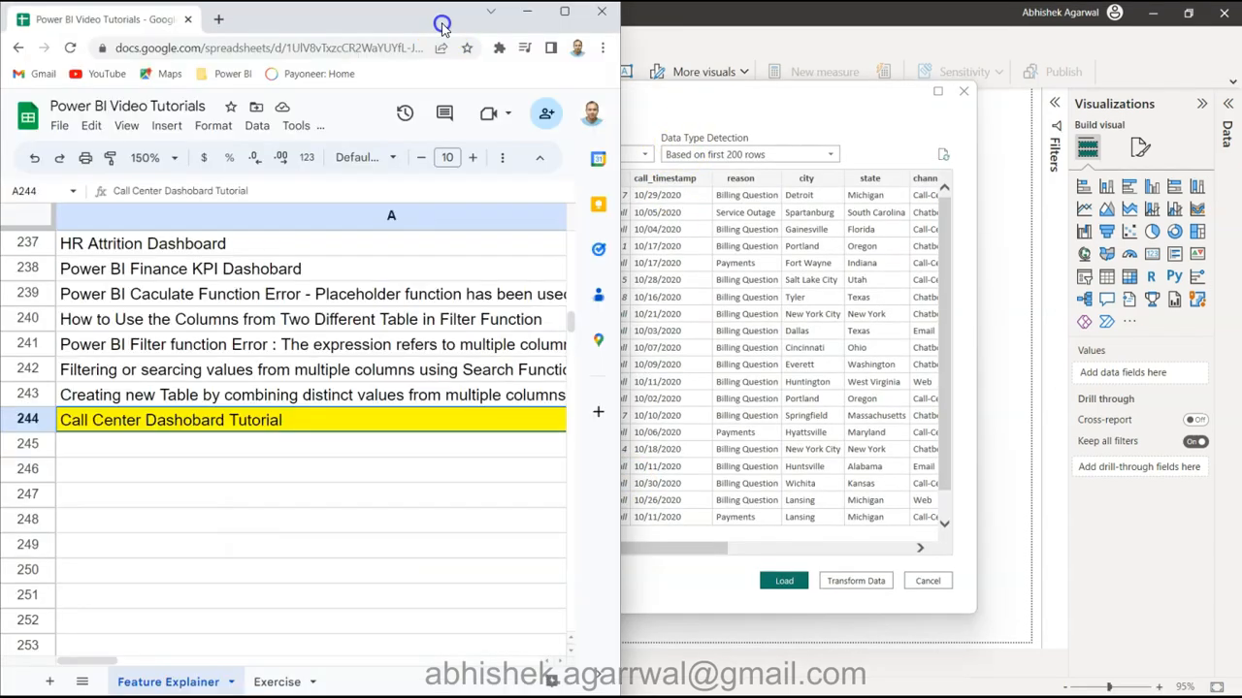
# In Chrome, search Google for RWFD in a new tab and open the Real World Fake Data project on data.world
pyautogui.moveTo(443, 26); pyautogui.dragTo(635, 48)
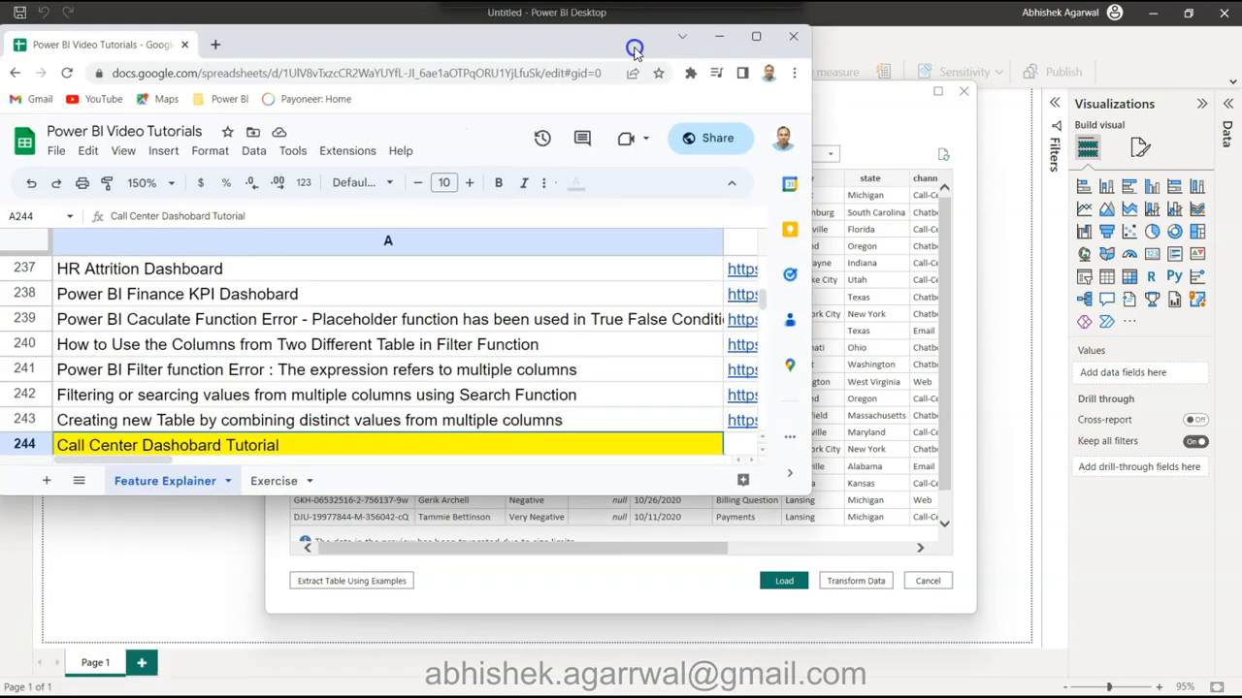
pyautogui.click(756, 36)
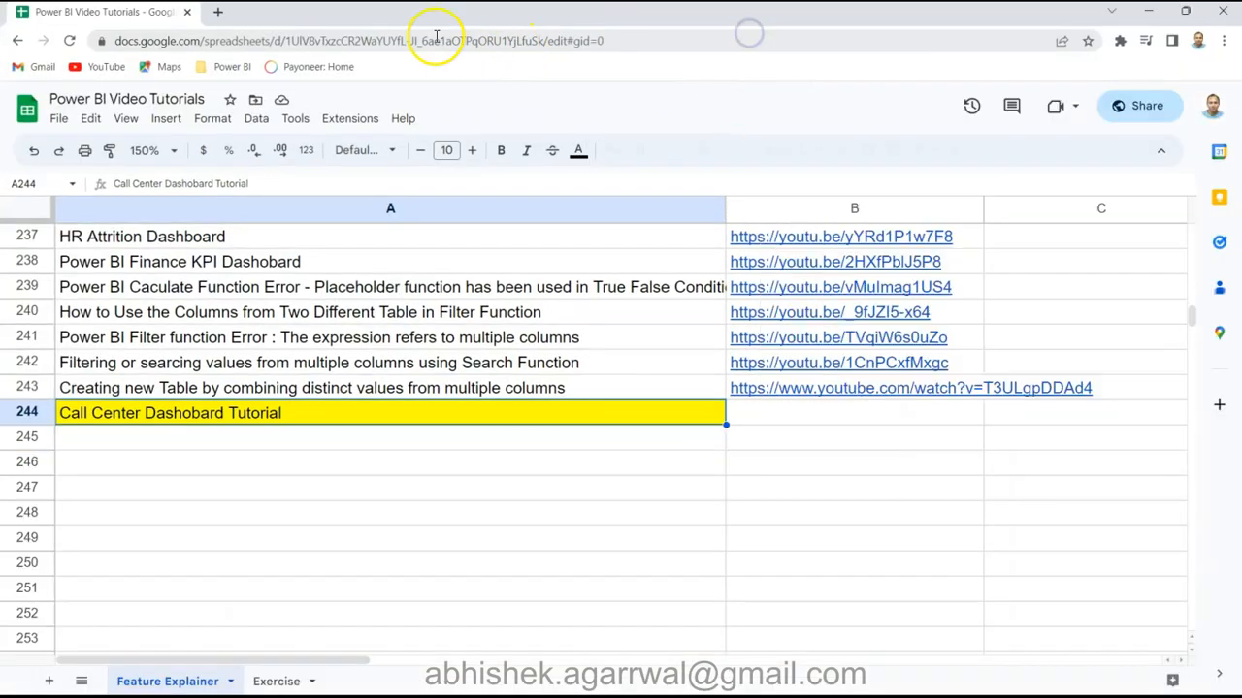
pyautogui.click(218, 13)
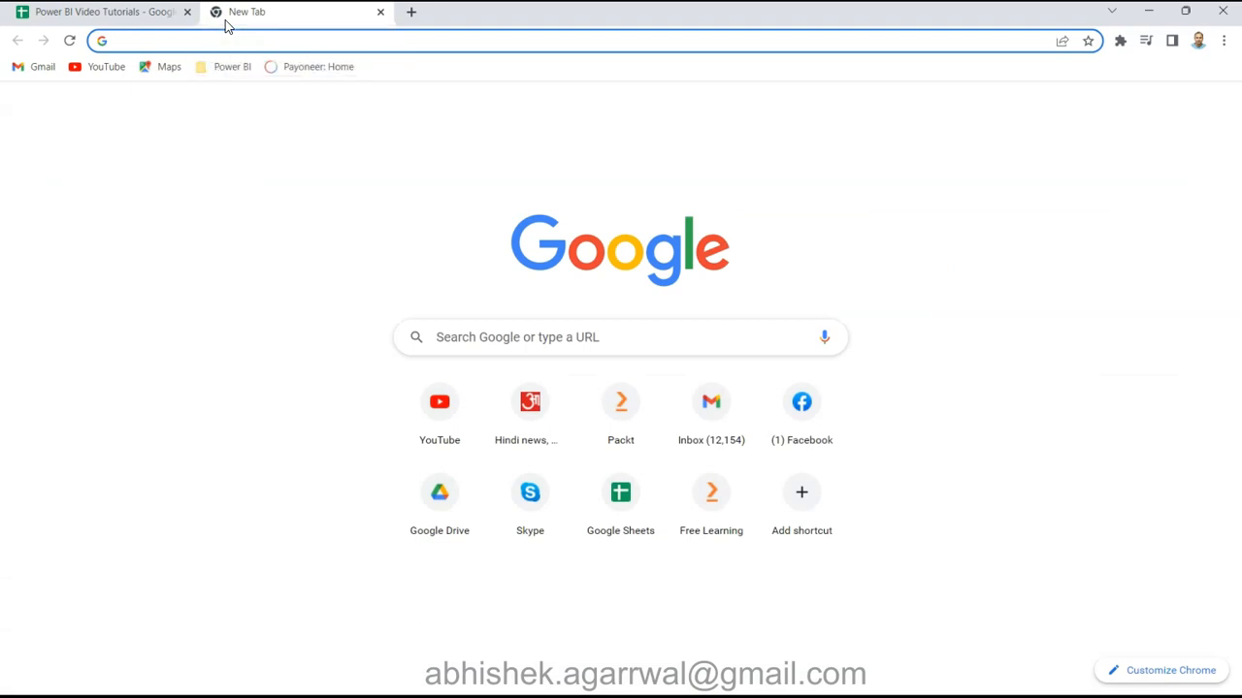
pyautogui.write('RWF')
pyautogui.press('Return')
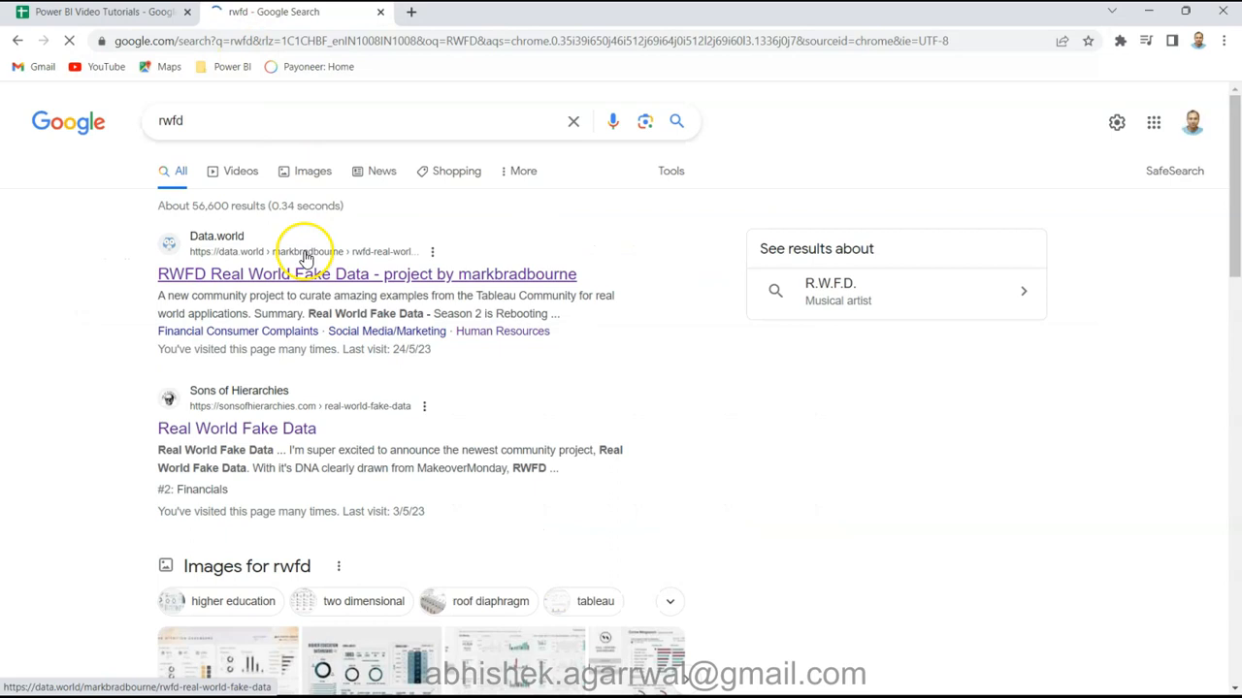
pyautogui.click(294, 276)
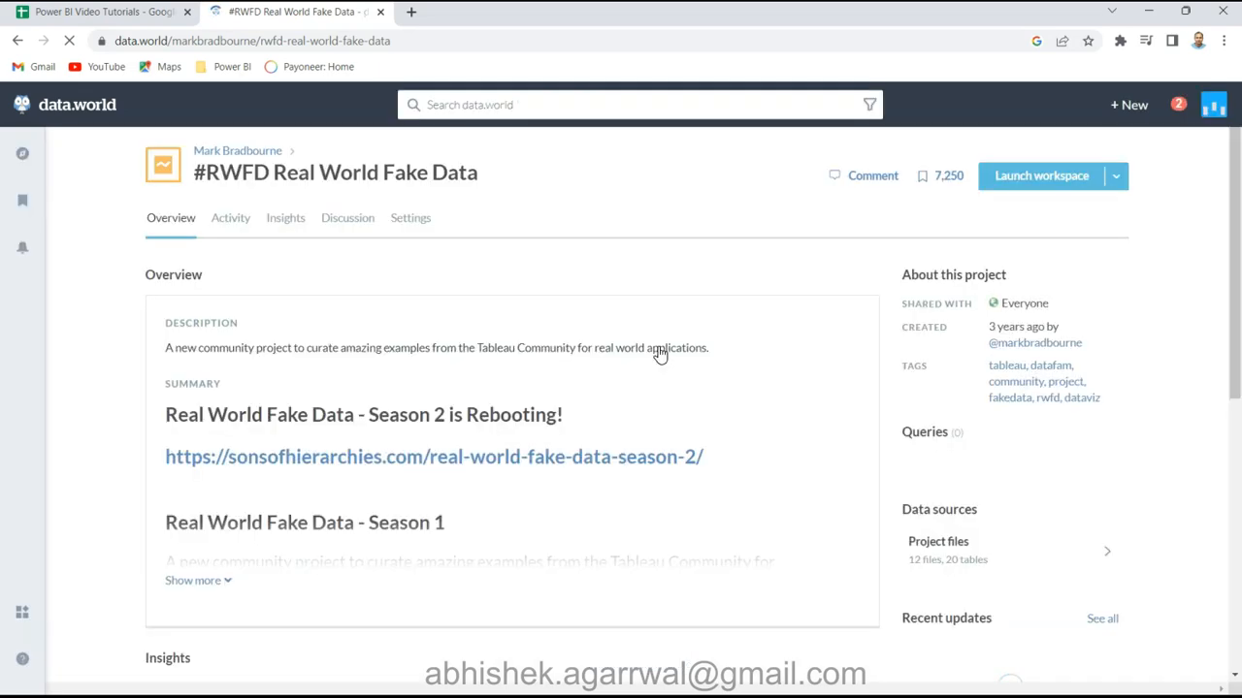
# Expand the project summary and examine the Season 2 link and the Season 1 project schedule with its dataset links
pyautogui.click(219, 580)
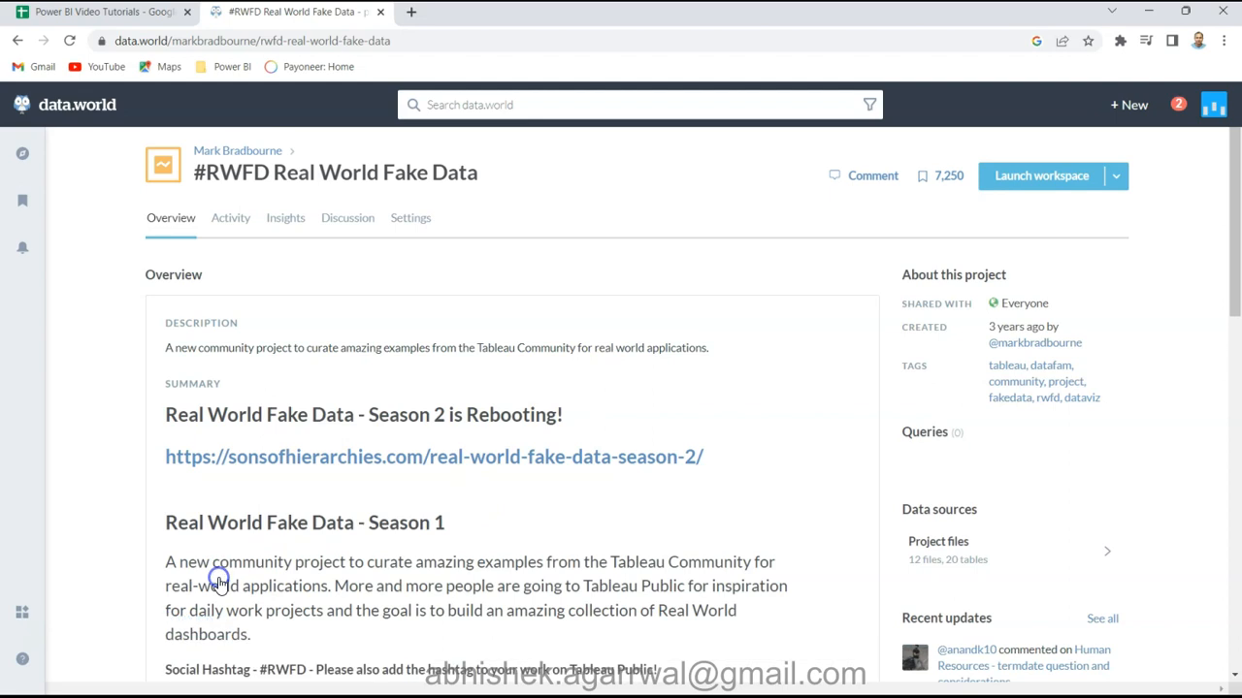
pyautogui.scroll(-1, 220, 582)
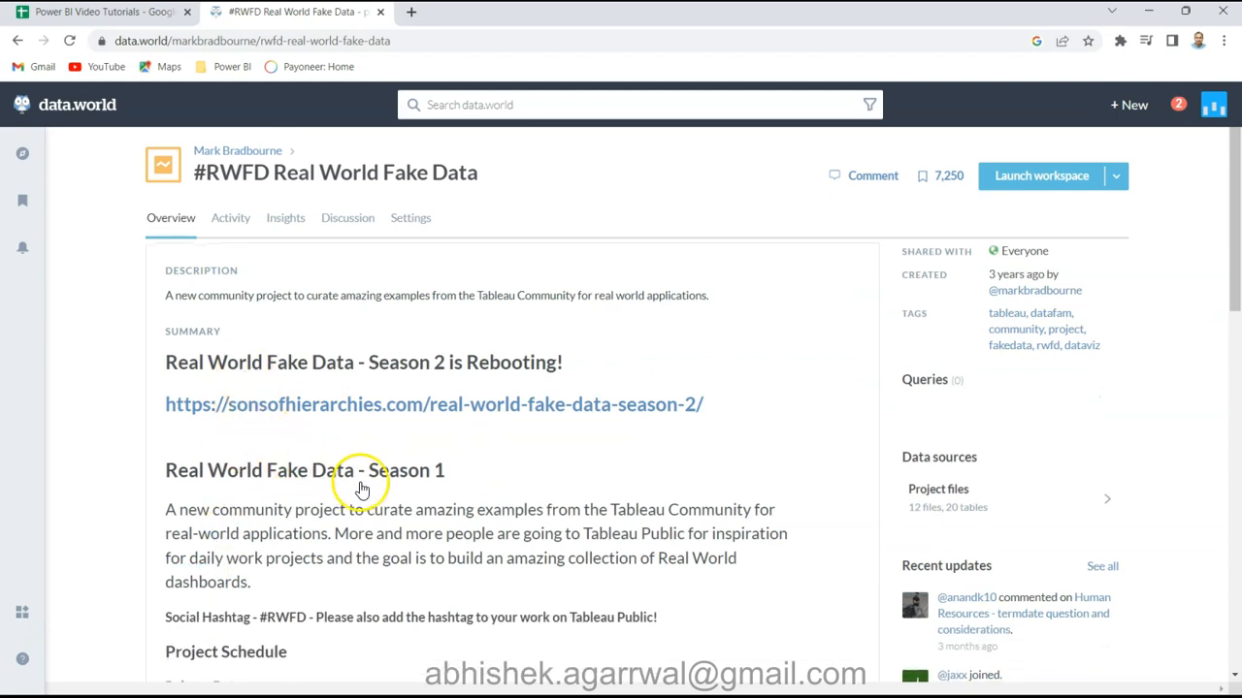
pyautogui.scroll(1, 1116, 184)
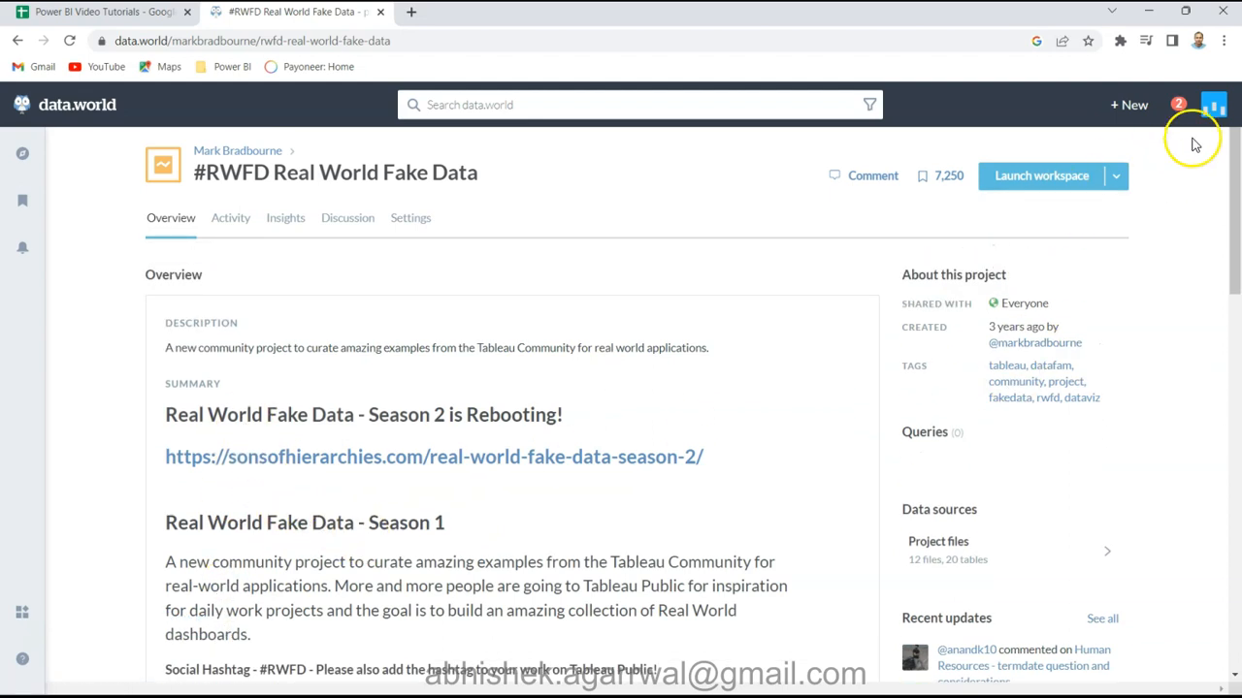
pyautogui.scroll(-2, 743, 405)
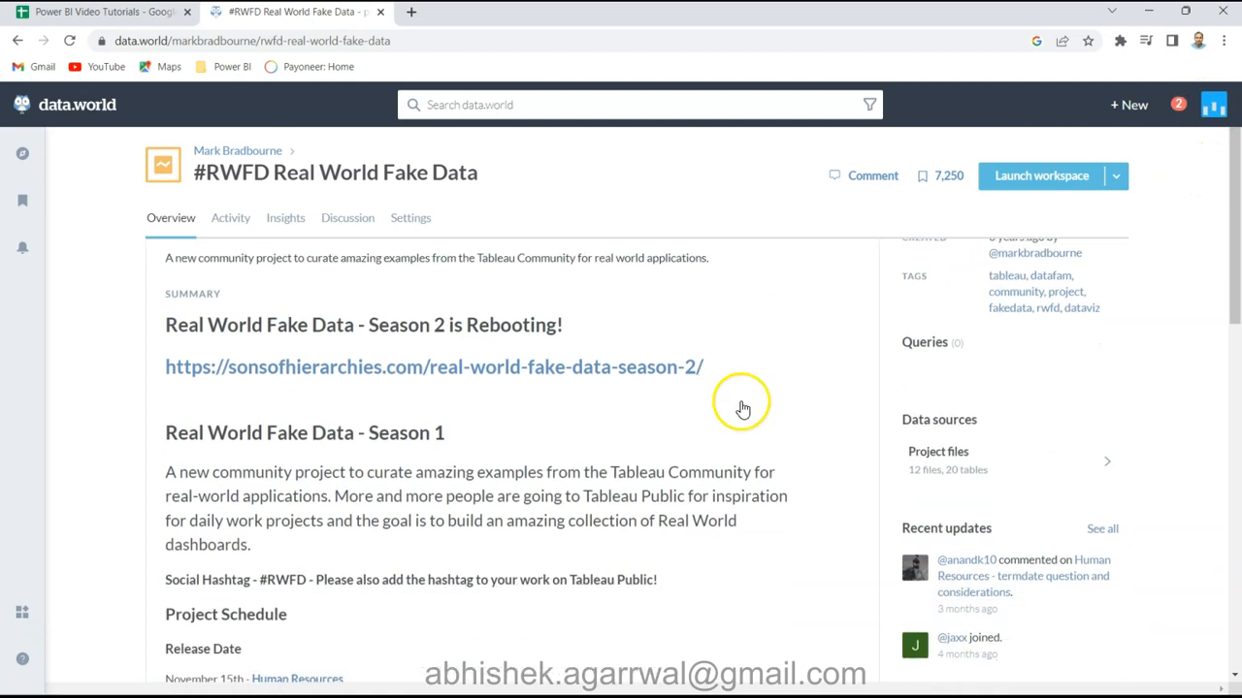
pyautogui.scroll(-4, 613, 373)
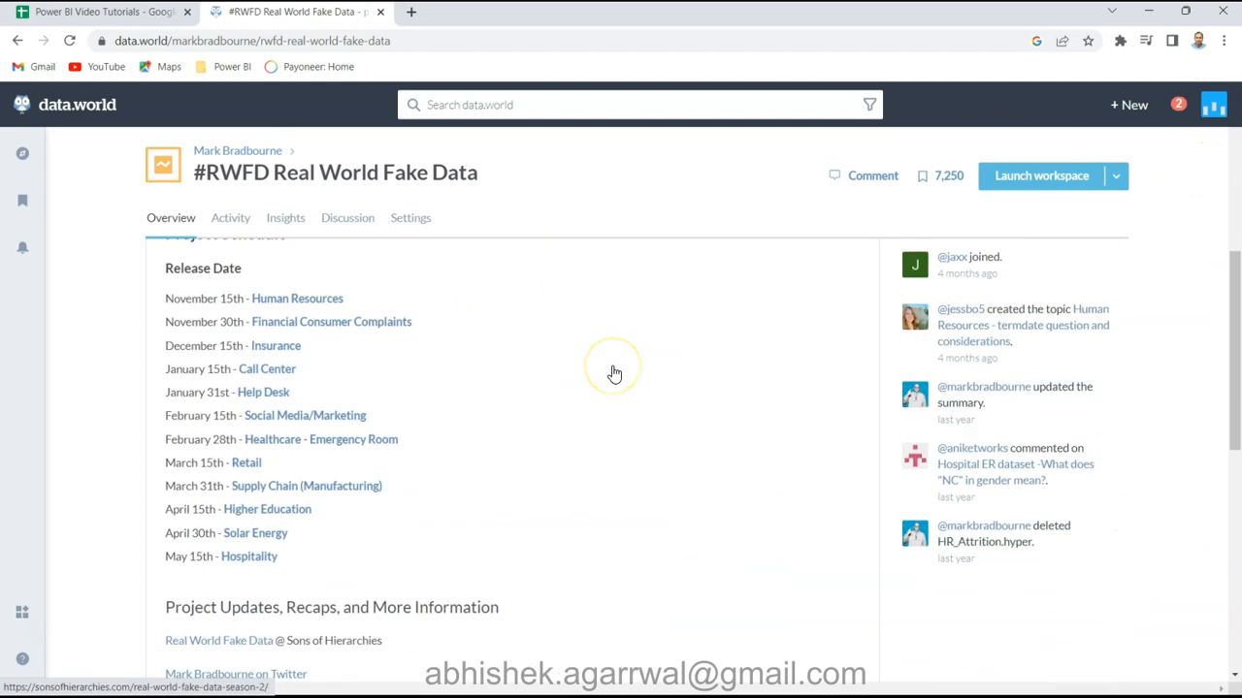
pyautogui.scroll(4, 613, 374)
pyautogui.scroll(-4, 549, 534)
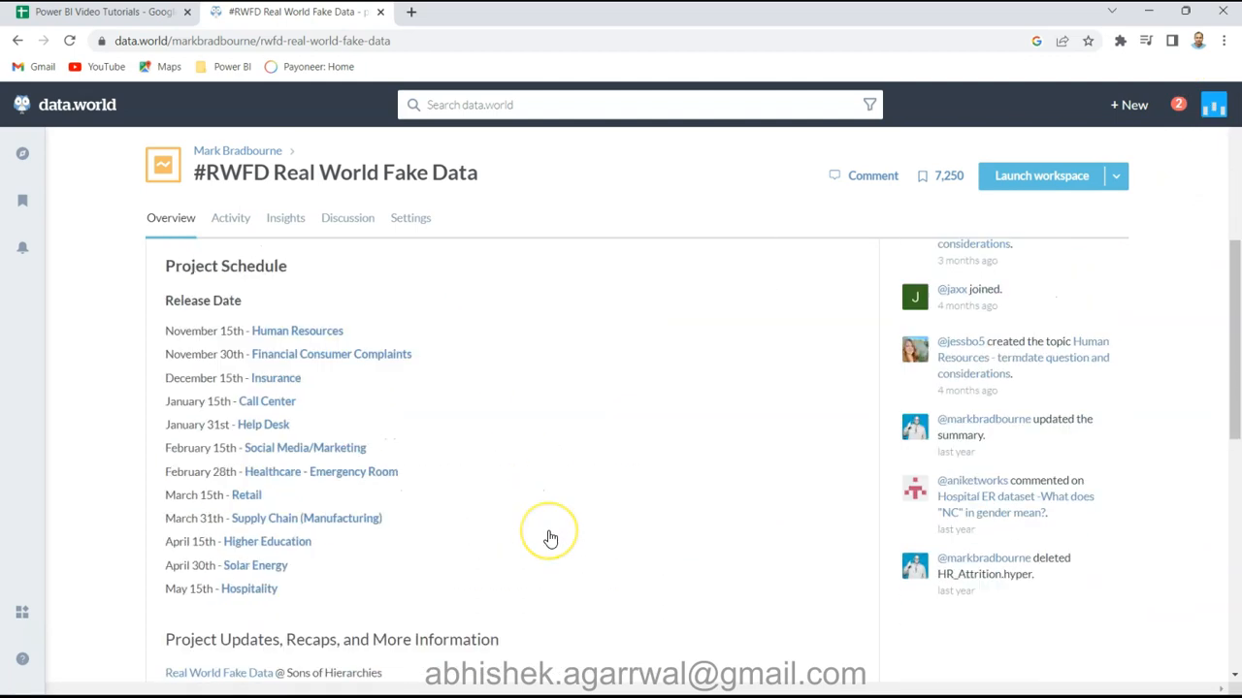
pyautogui.scroll(3, 549, 540)
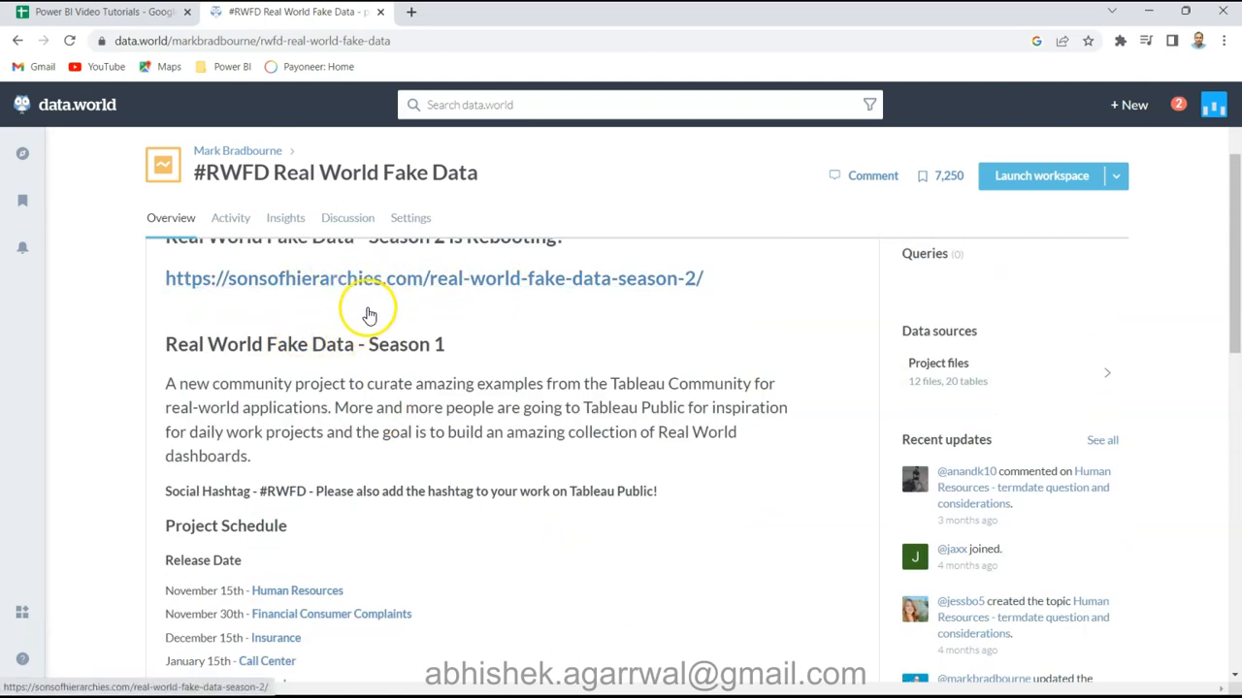
pyautogui.scroll(2, 369, 311)
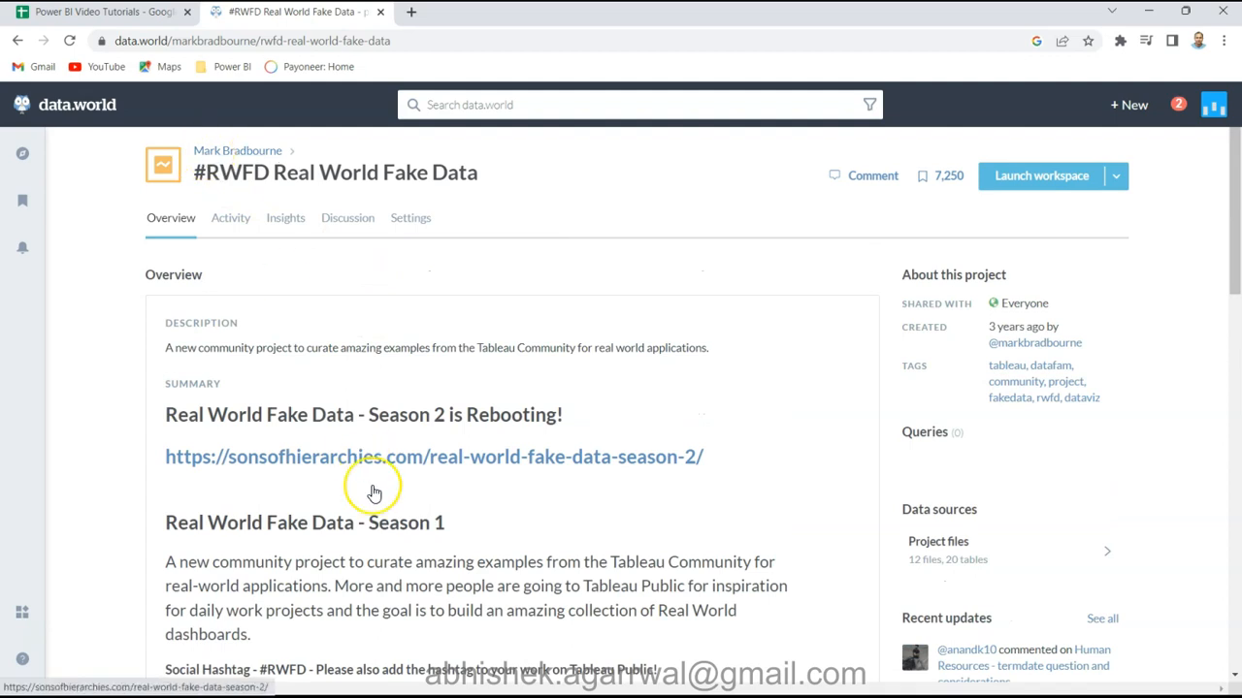
pyautogui.scroll(-5, 374, 493)
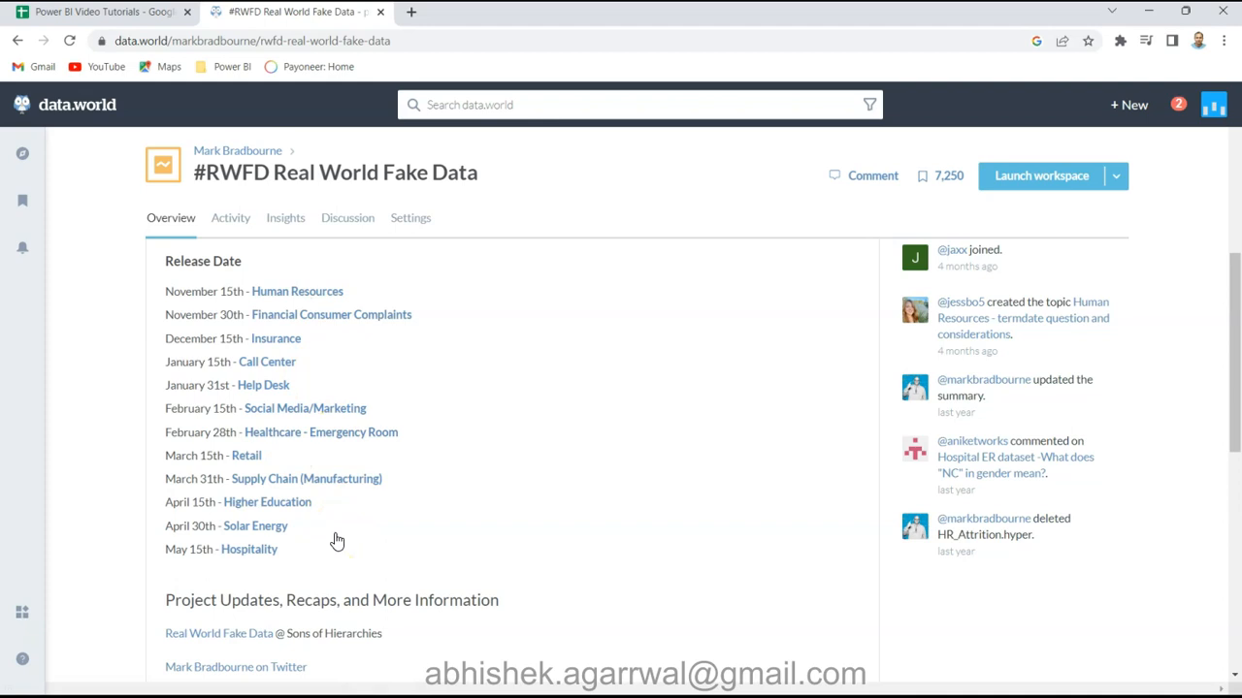
pyautogui.scroll(2, 337, 541)
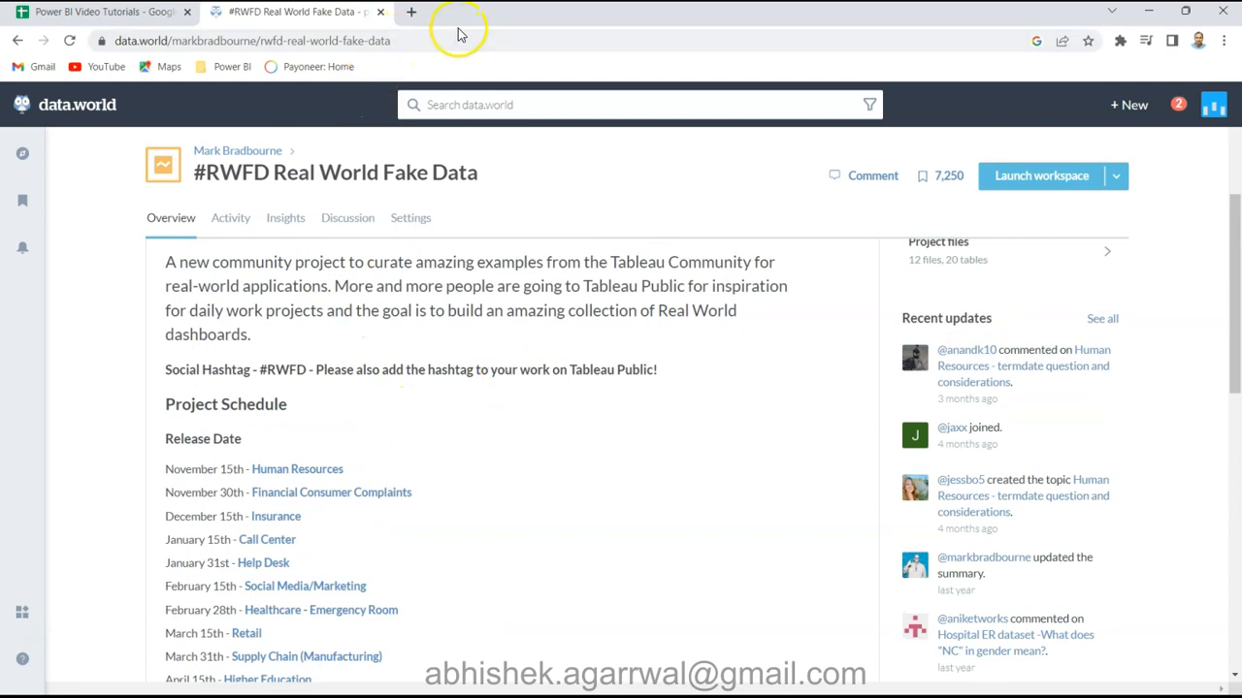
# Return to Power BI Desktop, check the Call Center.csv preview and open the data in Power Query Editor for transformation
pyautogui.moveTo(469, 20); pyautogui.dragTo(1240, 39)
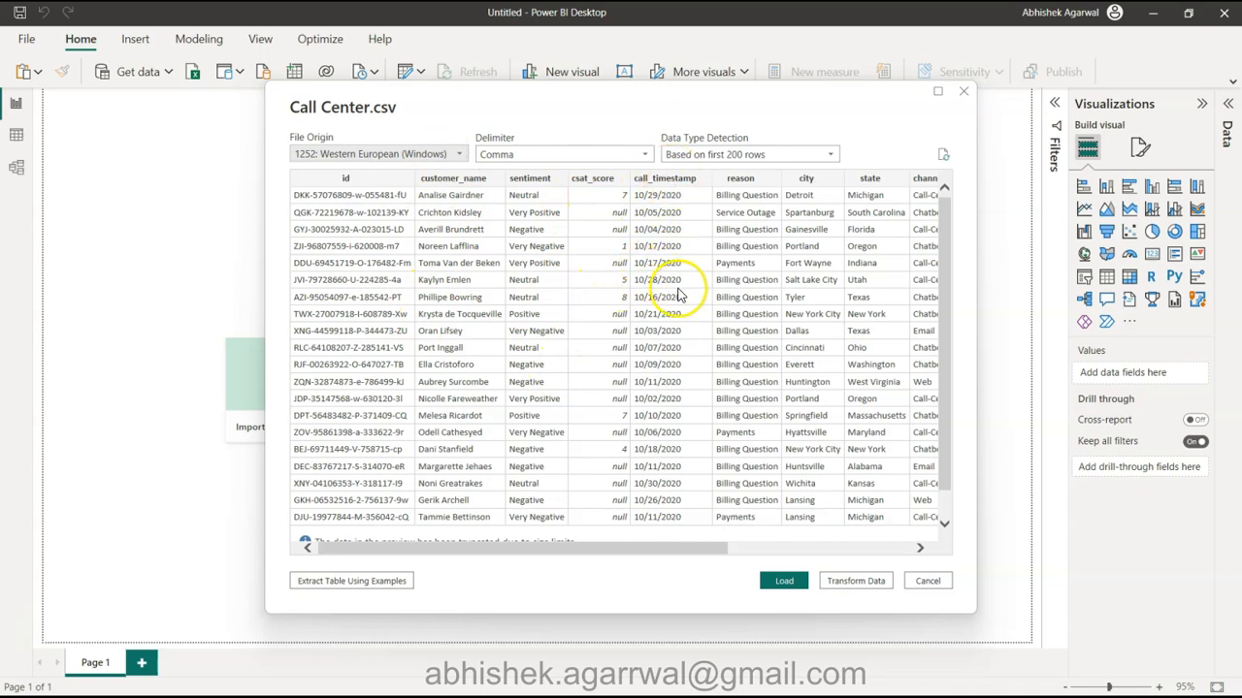
pyautogui.scroll(-1, 654, 415)
pyautogui.scroll(1, 654, 416)
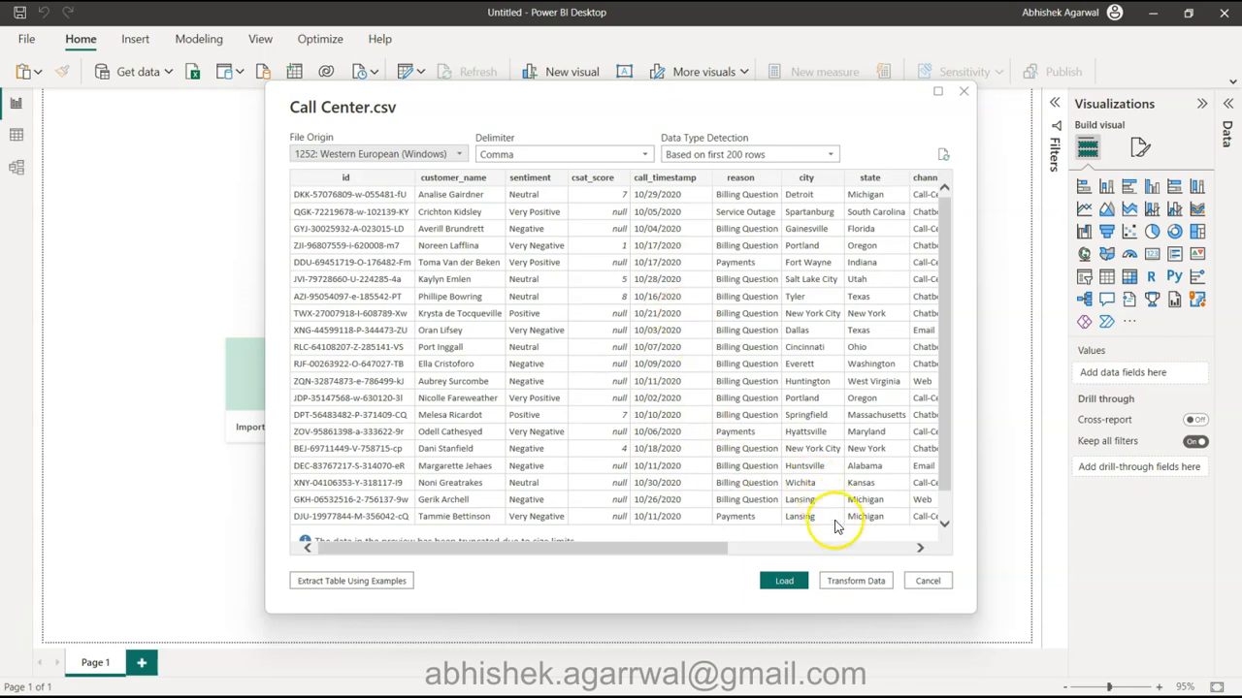
pyautogui.click(860, 581)
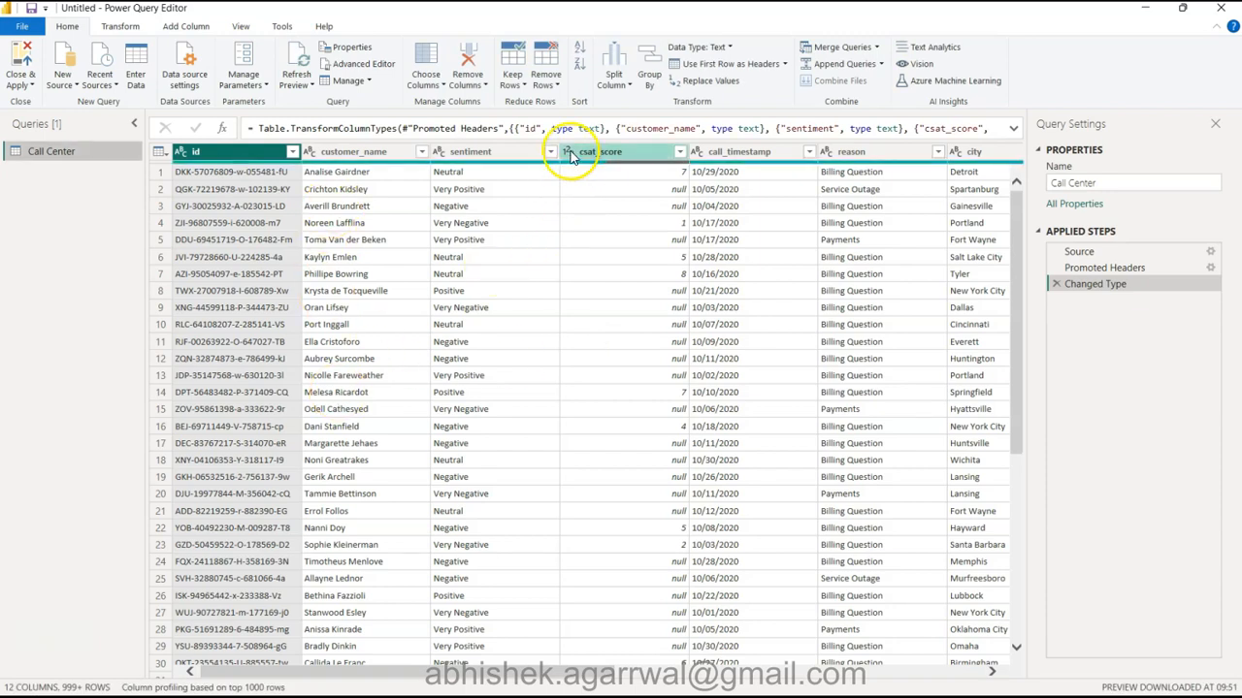
# Review the date values in the call_timestamp column's filter list without applying a filter, and look over the columns that follow
pyautogui.hscroll(5, 606, 355)
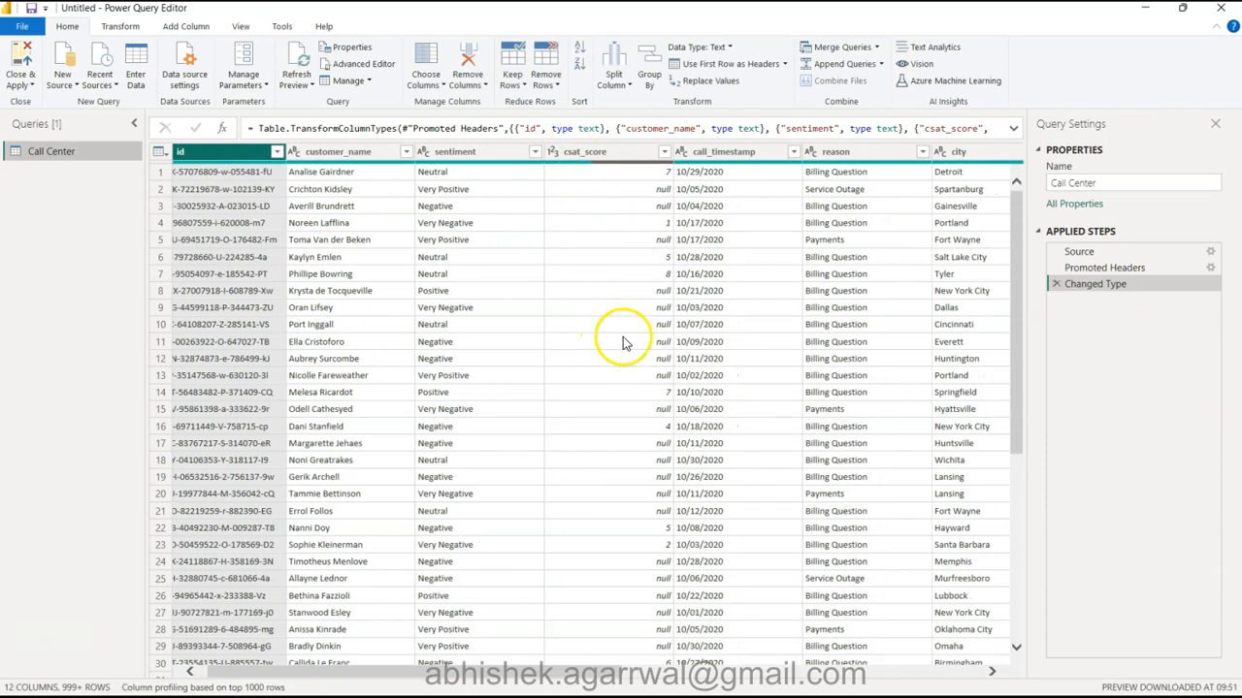
pyautogui.click(580, 153)
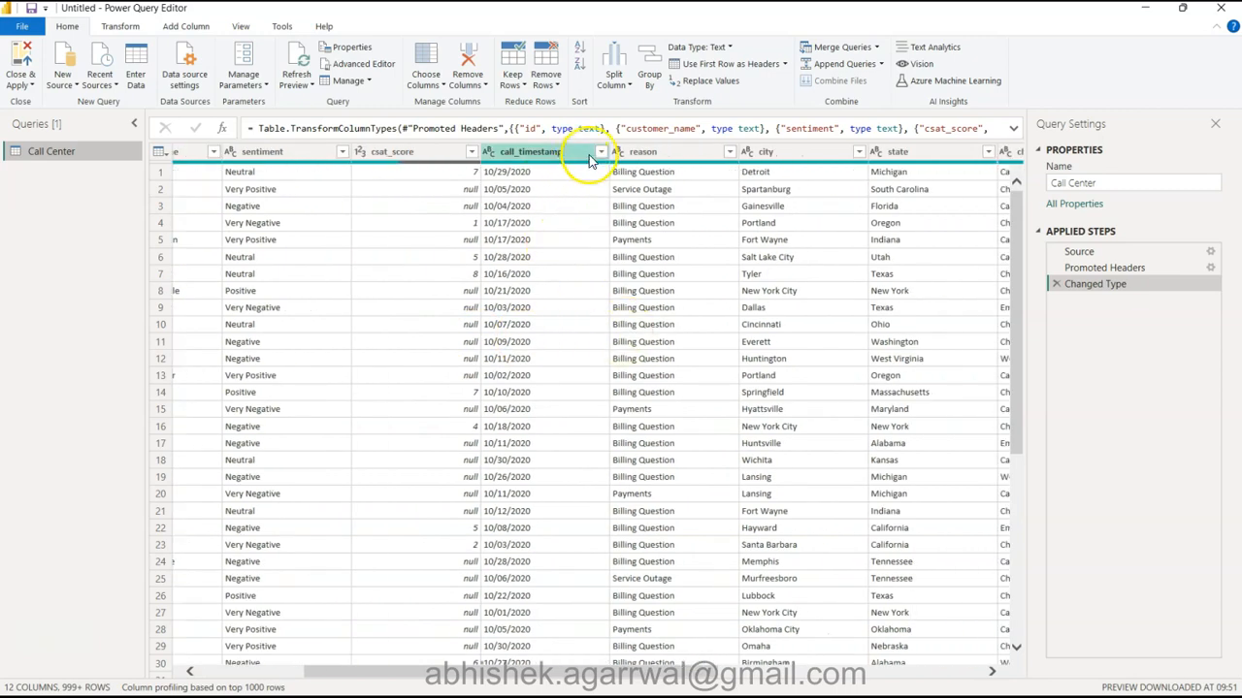
pyautogui.click(602, 155)
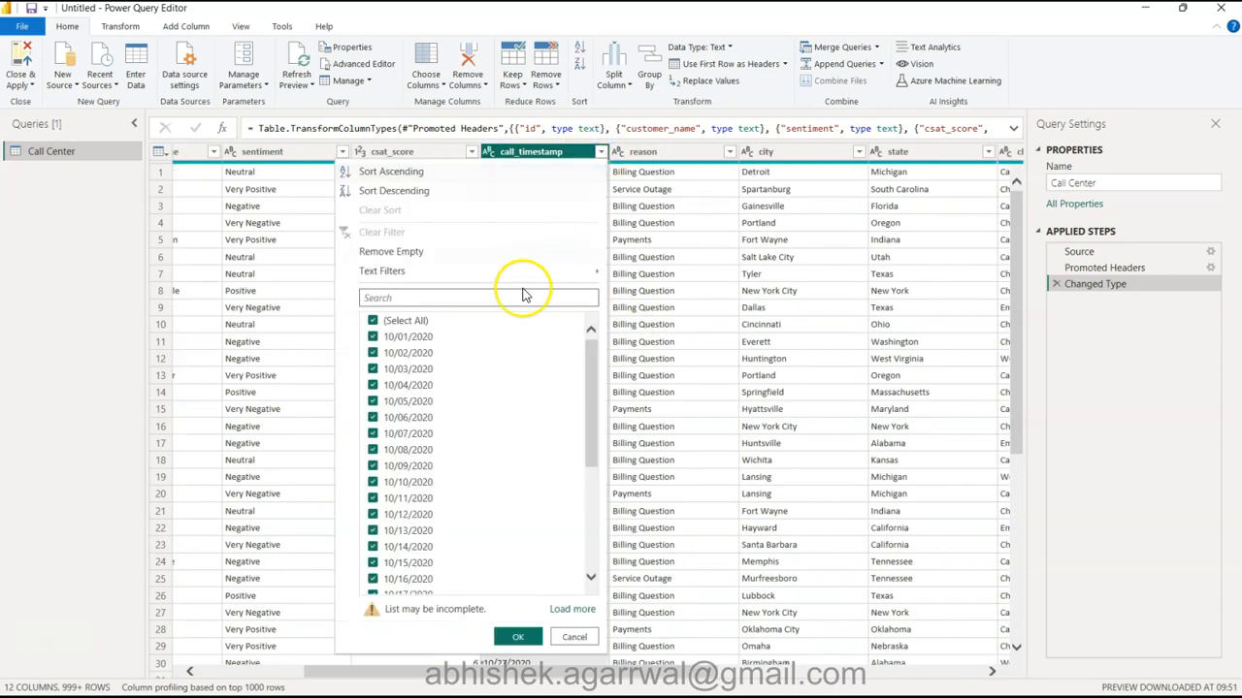
pyautogui.scroll(-4, 482, 469)
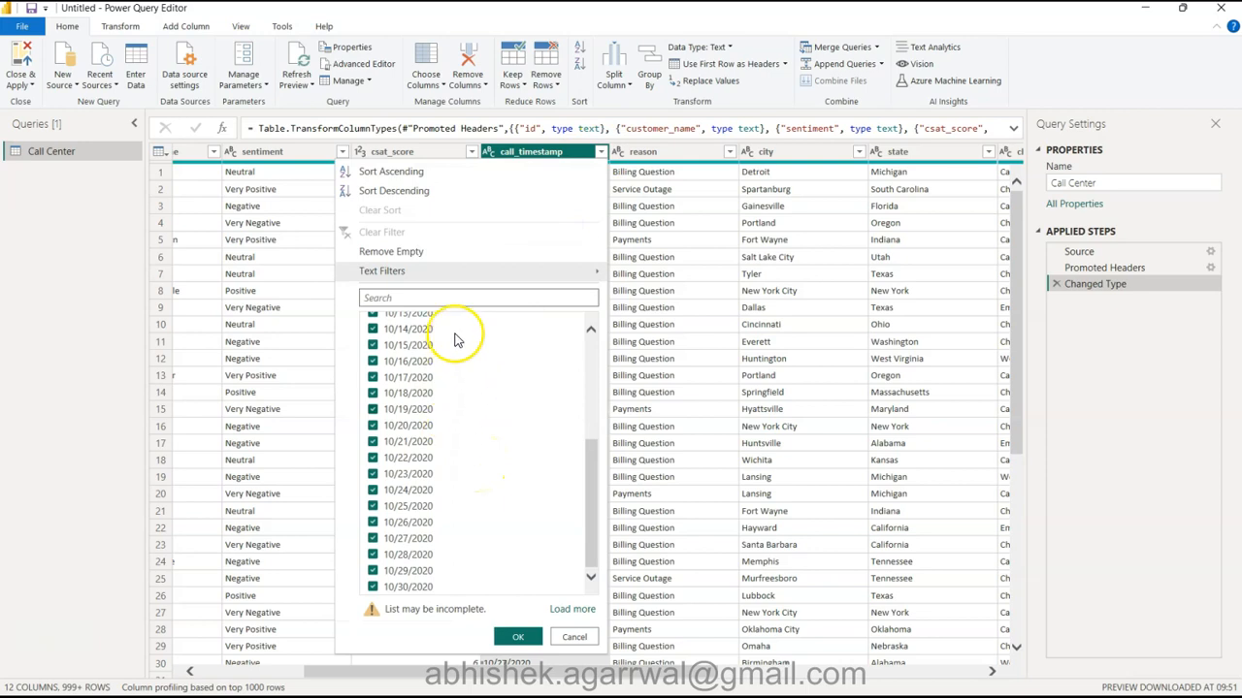
pyautogui.scroll(4, 457, 388)
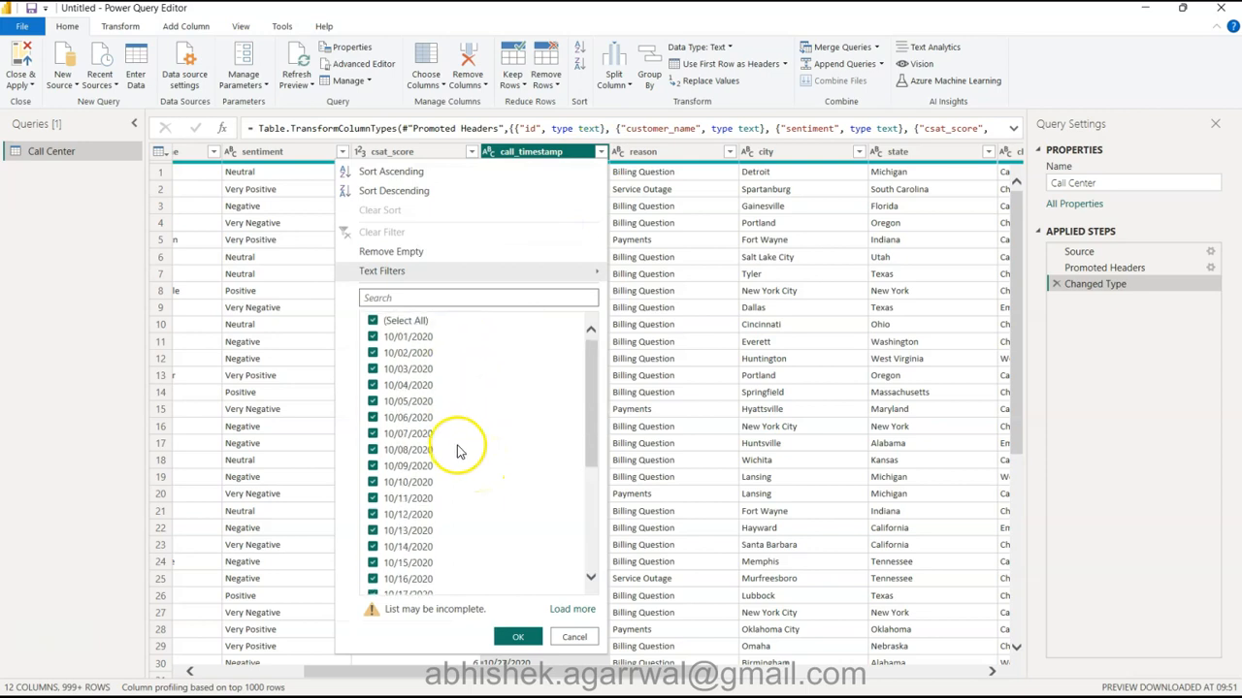
pyautogui.click(652, 358)
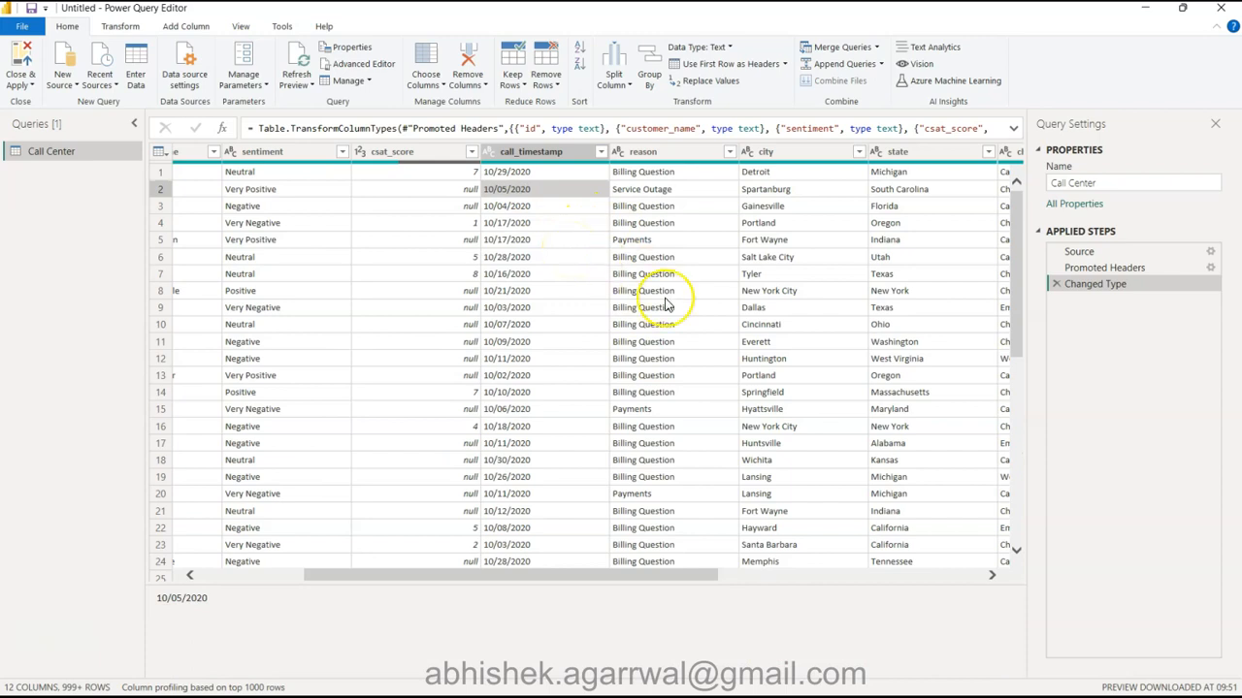
pyautogui.hscroll(5, 667, 304)
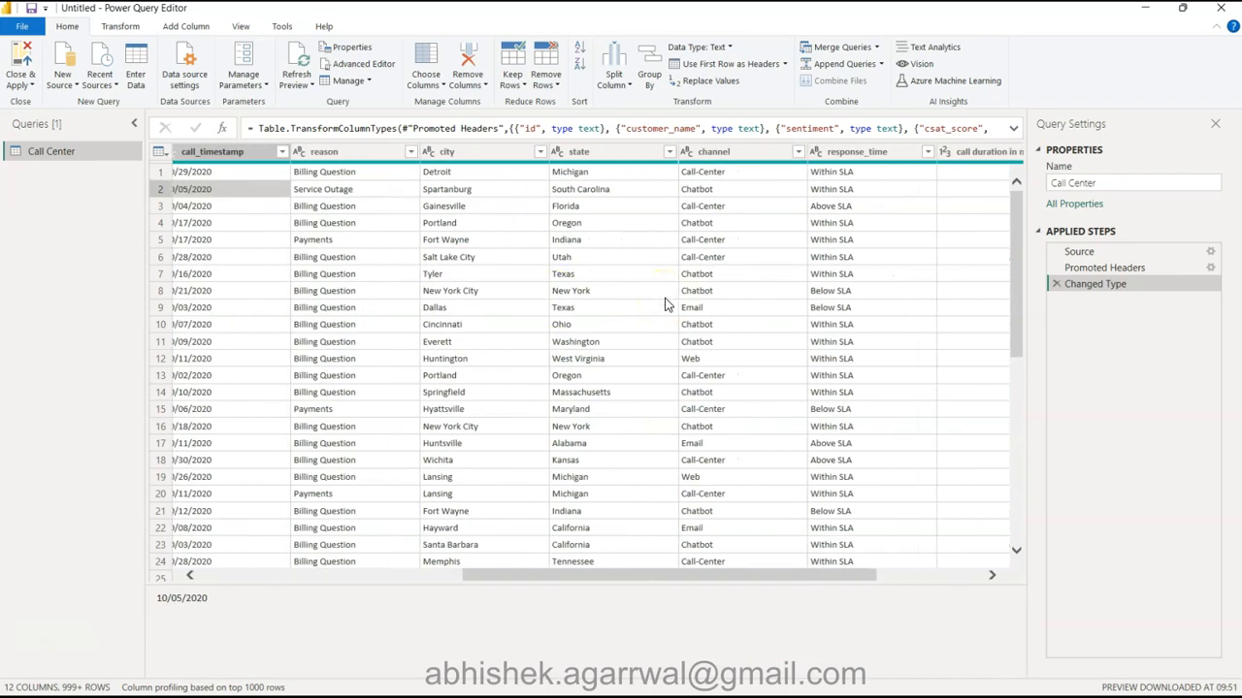
# Try to change the call_timestamp column's data type to Date, replacing the current type conversion
pyautogui.hscroll(-5, 666, 305)
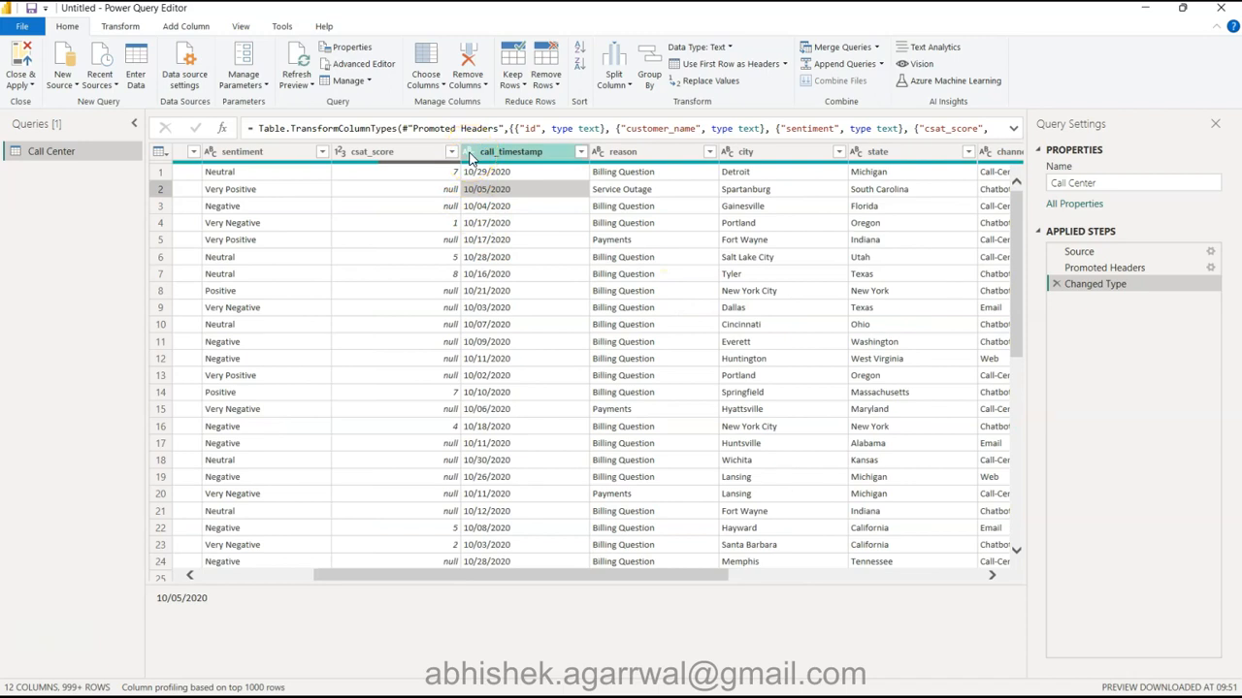
pyautogui.click(470, 155)
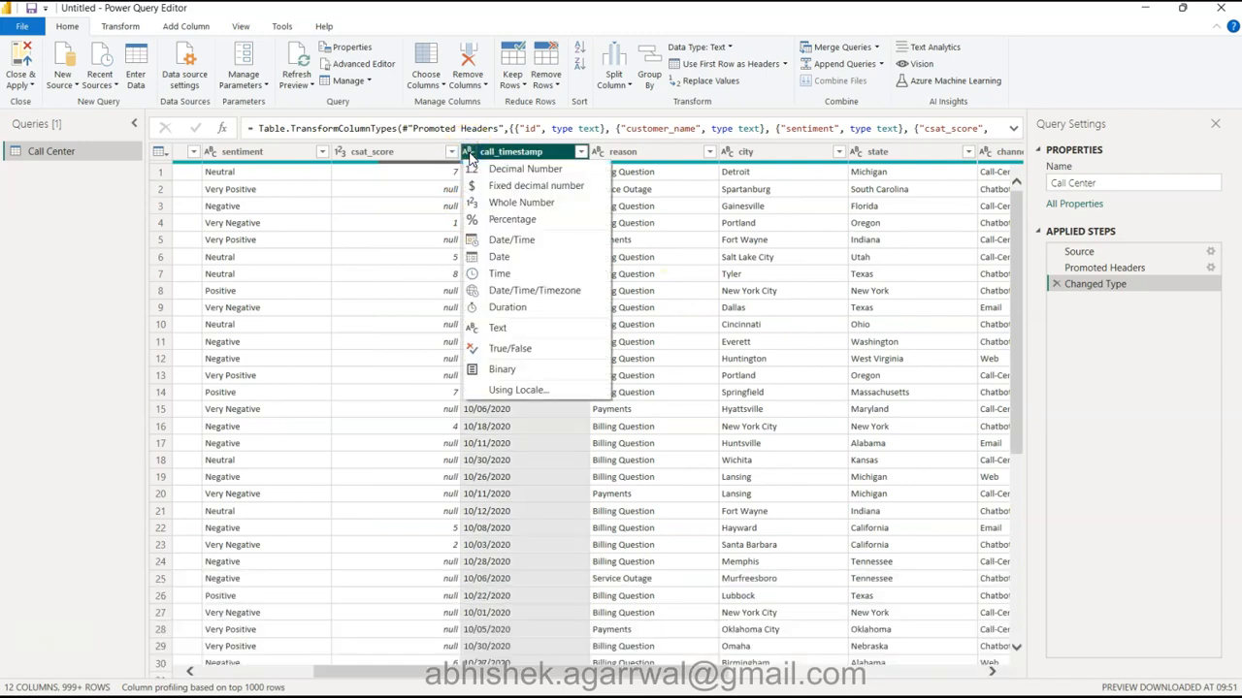
pyautogui.click(493, 259)
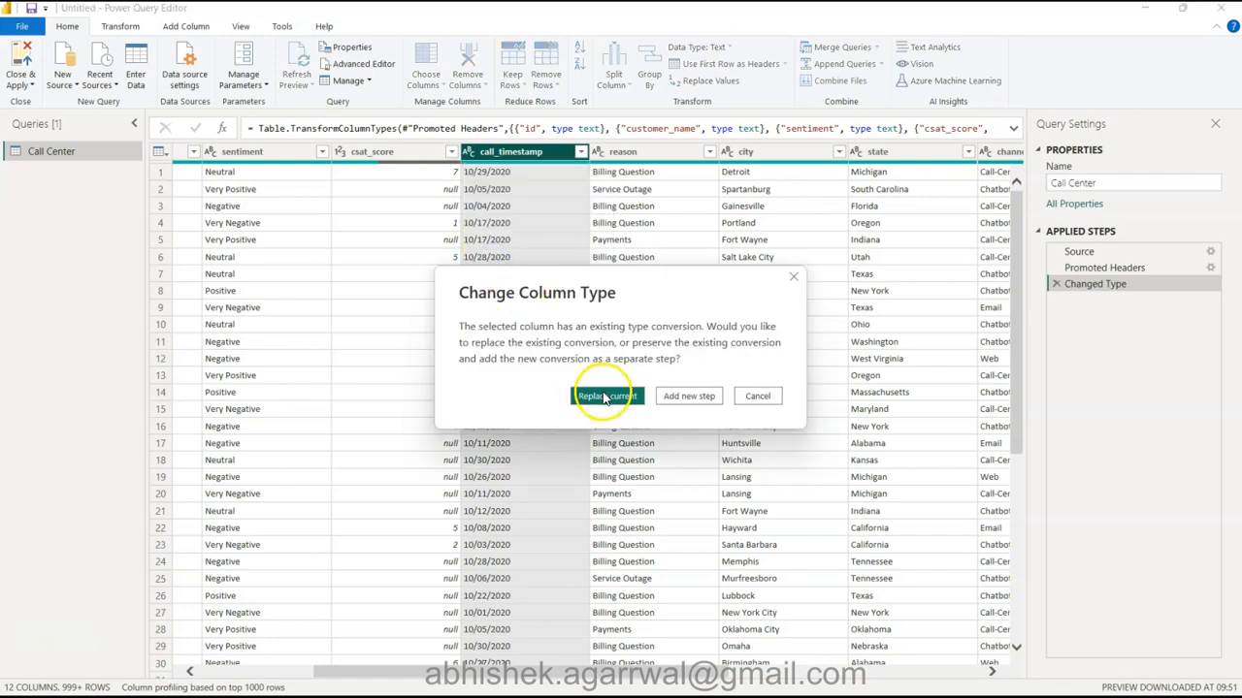
pyautogui.click(609, 397)
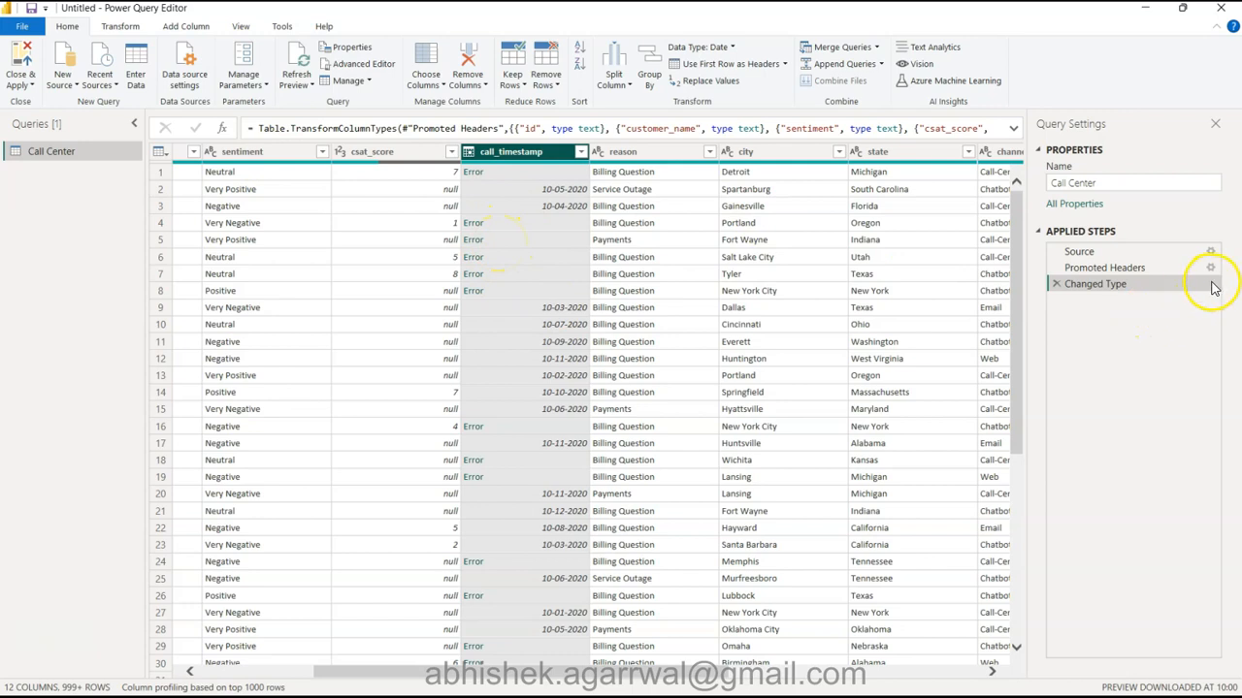
# Remove the Changed Type step from the Call Center query and look over the original call_timestamp values
pyautogui.click(1055, 284)
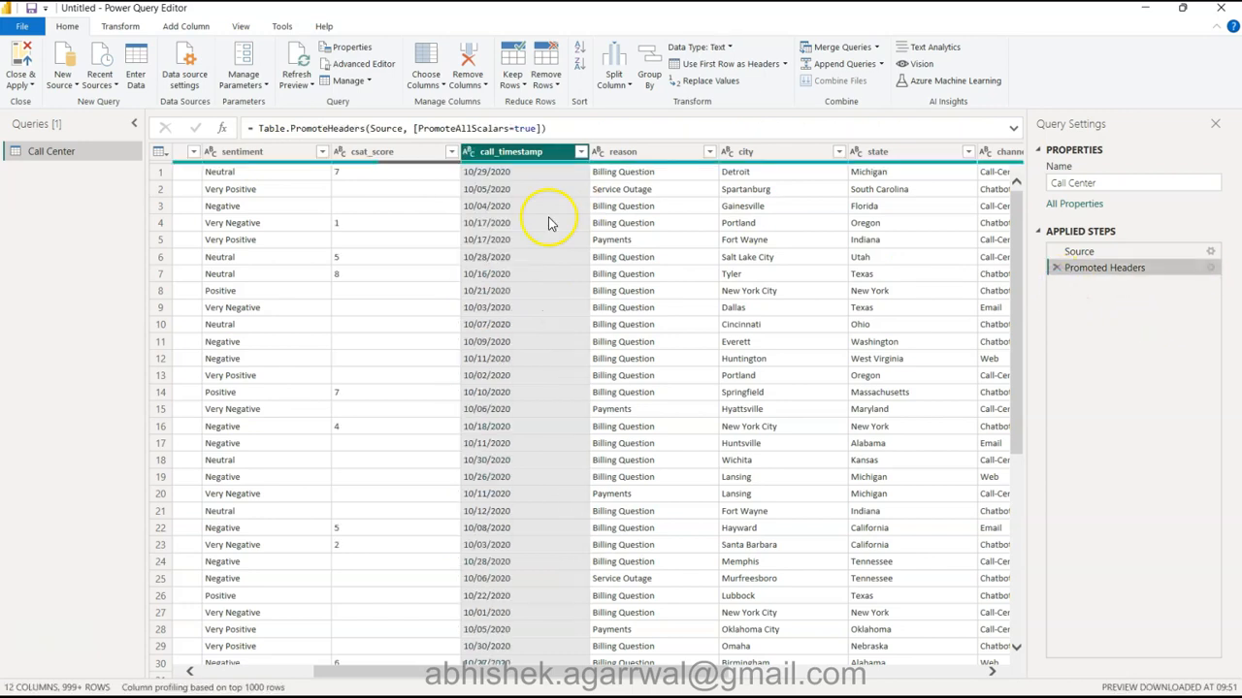
pyautogui.click(471, 153)
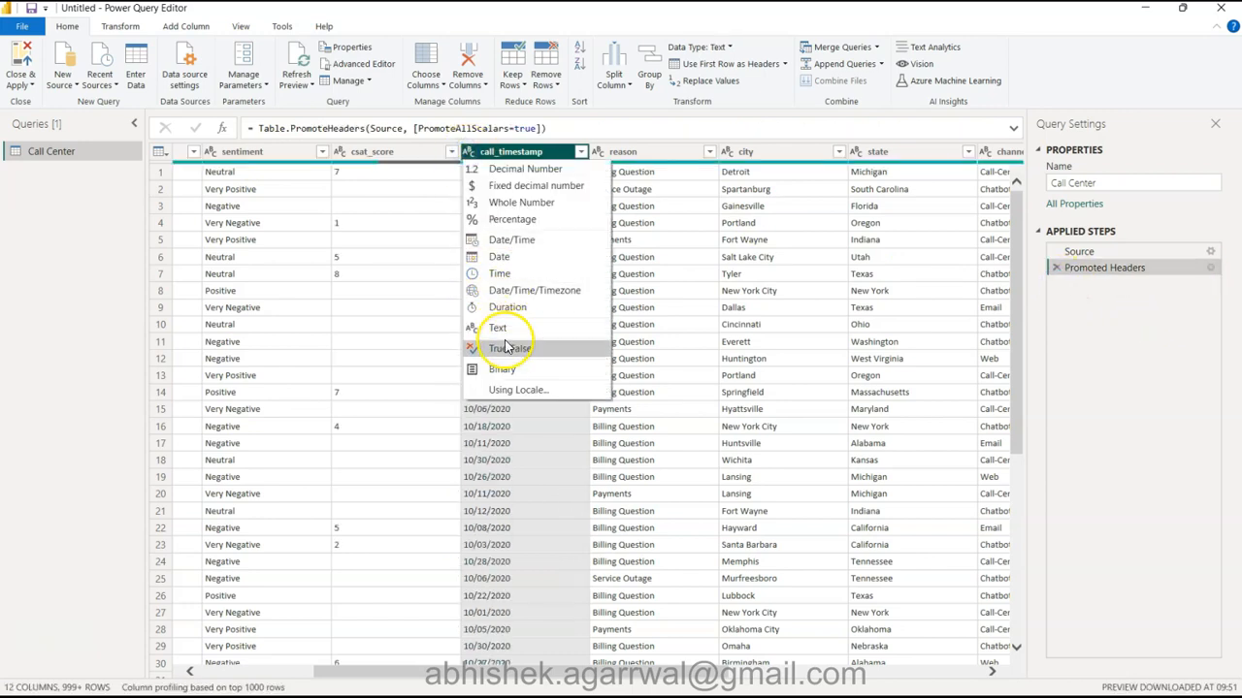
pyautogui.click(485, 528)
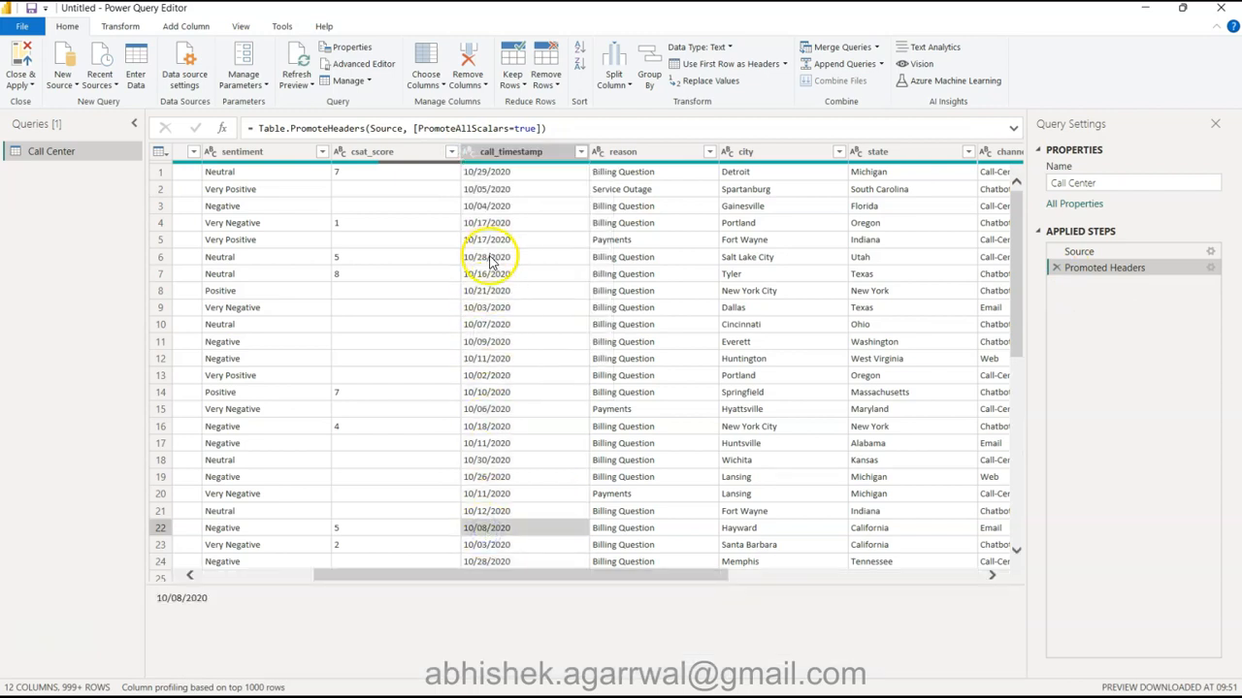
pyautogui.scroll(-3, 477, 443)
pyautogui.scroll(3, 478, 449)
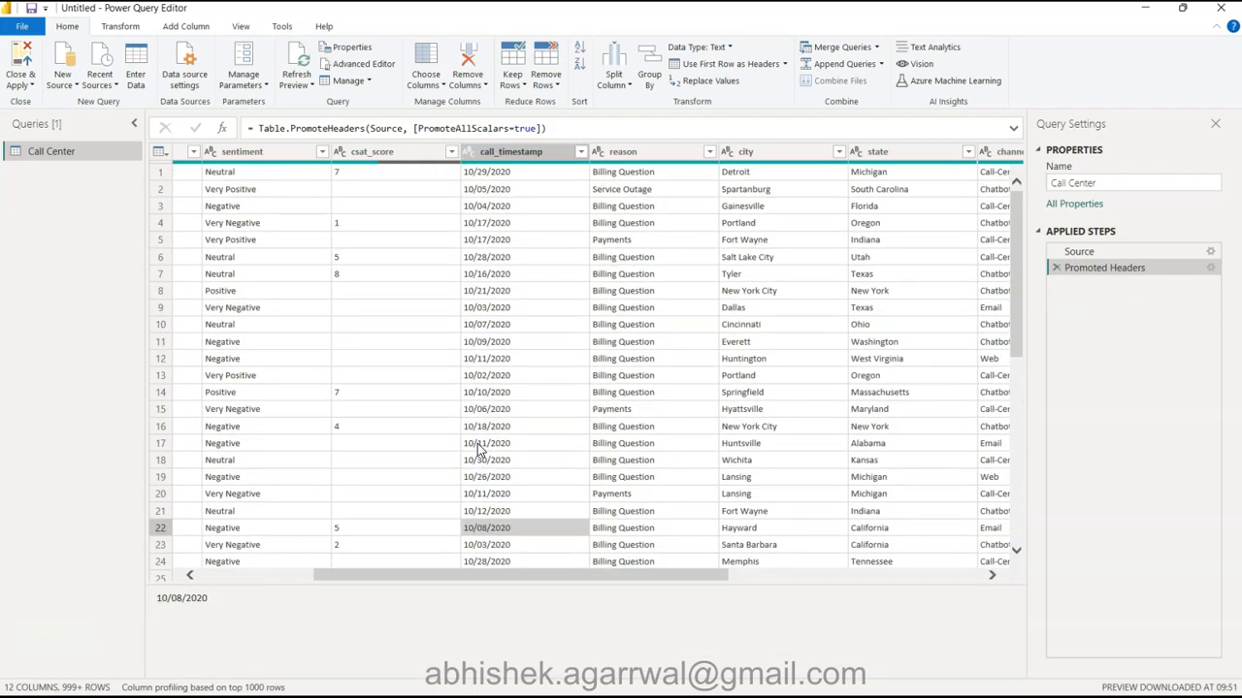
# Start a locale-based type change for the call_timestamp column and set its data type to Date
pyautogui.click(471, 152)
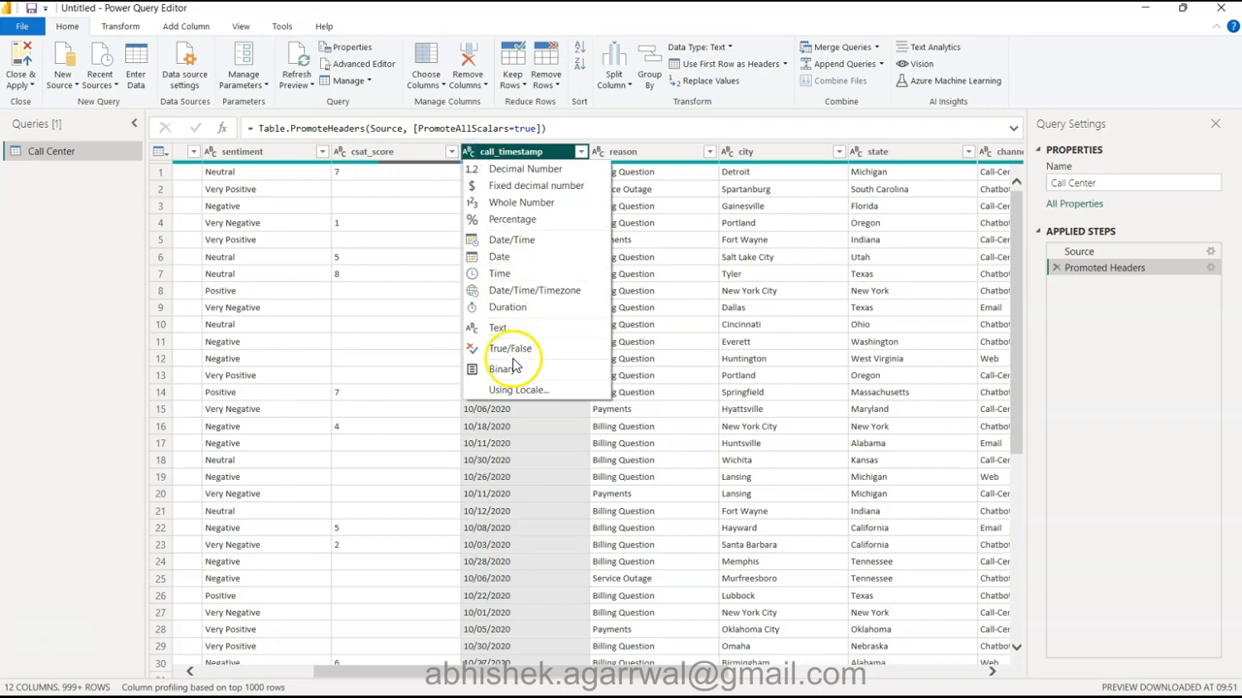
pyautogui.click(517, 390)
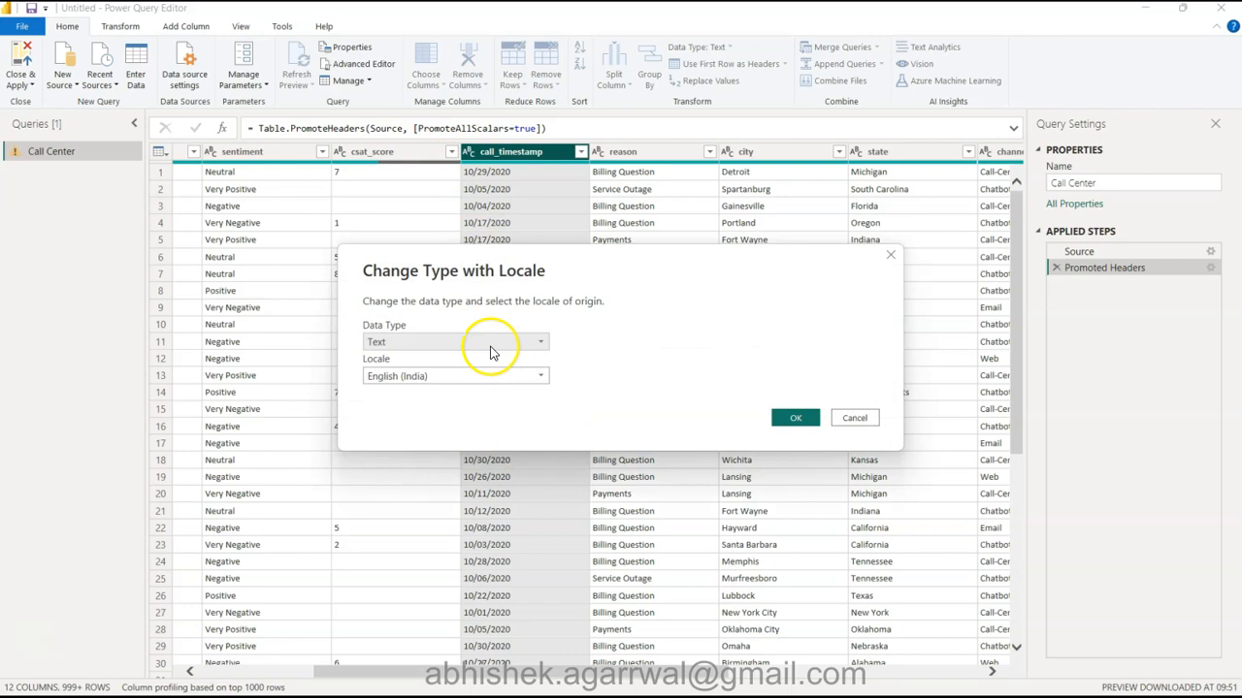
pyautogui.click(490, 345)
pyautogui.click(477, 439)
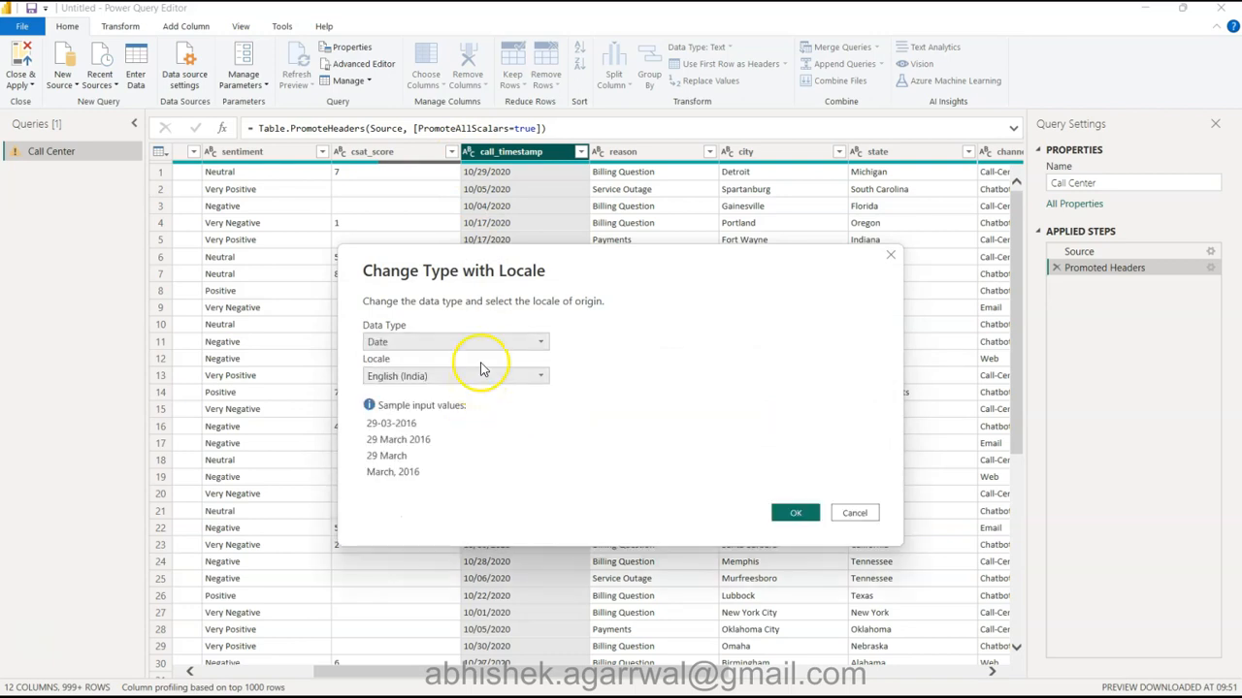
pyautogui.moveTo(547, 280); pyautogui.dragTo(808, 236)
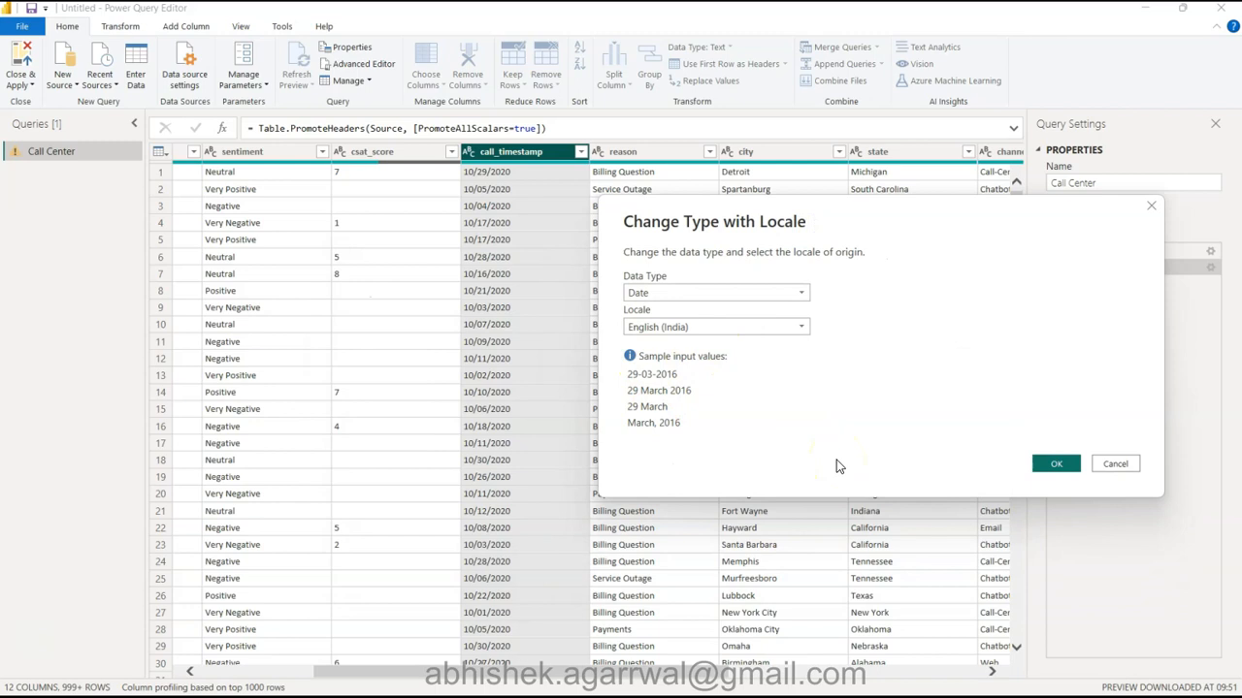
pyautogui.click(1060, 466)
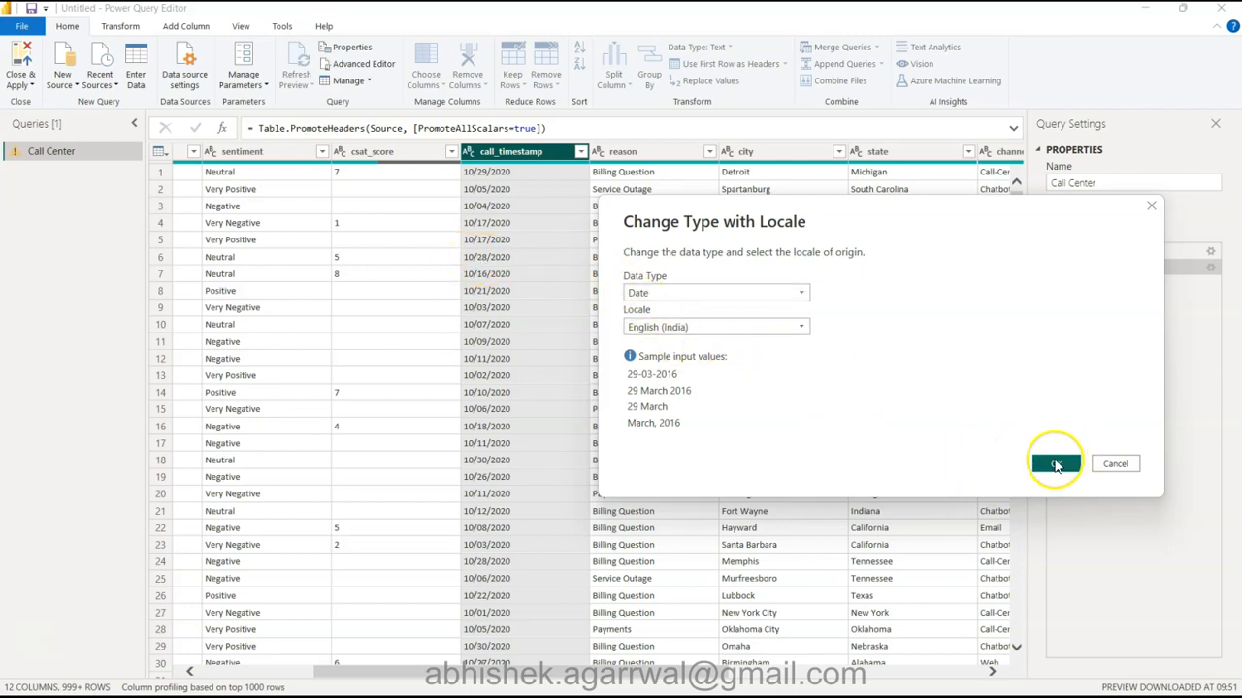
# Set the locale of origin for the date conversion to English (United States) and apply it to call_timestamp
pyautogui.click(784, 327)
pyautogui.scroll(-10, 759, 474)
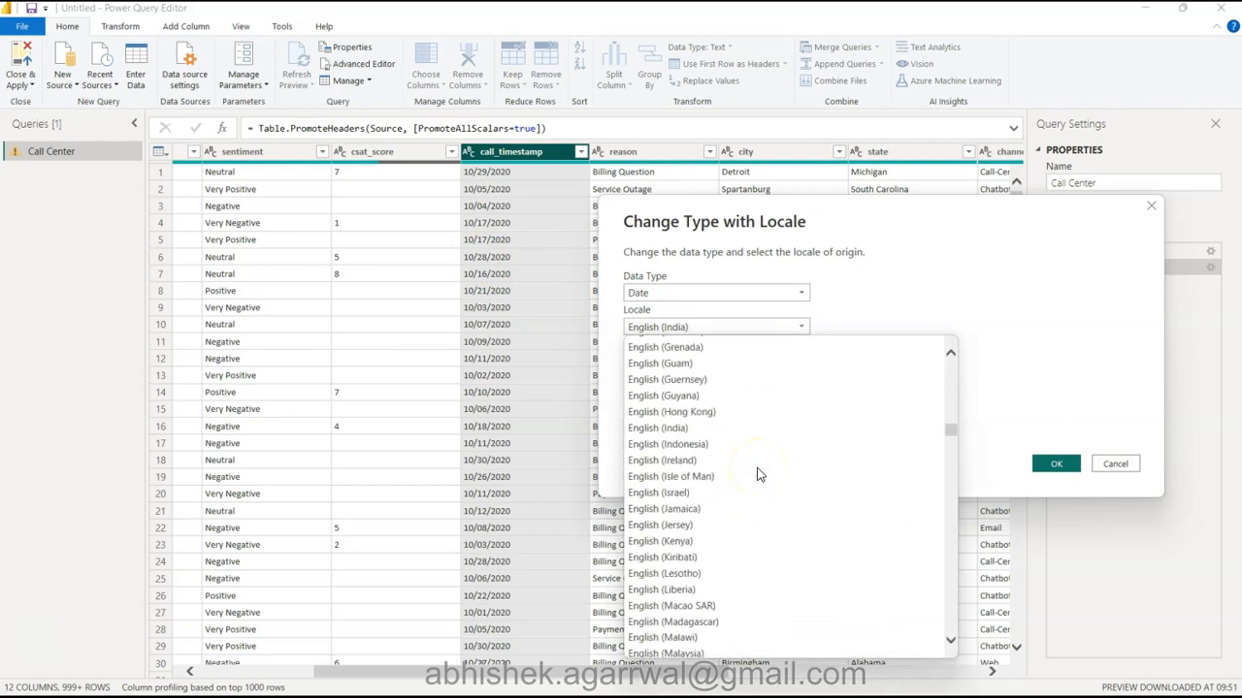
pyautogui.scroll(-8, 759, 473)
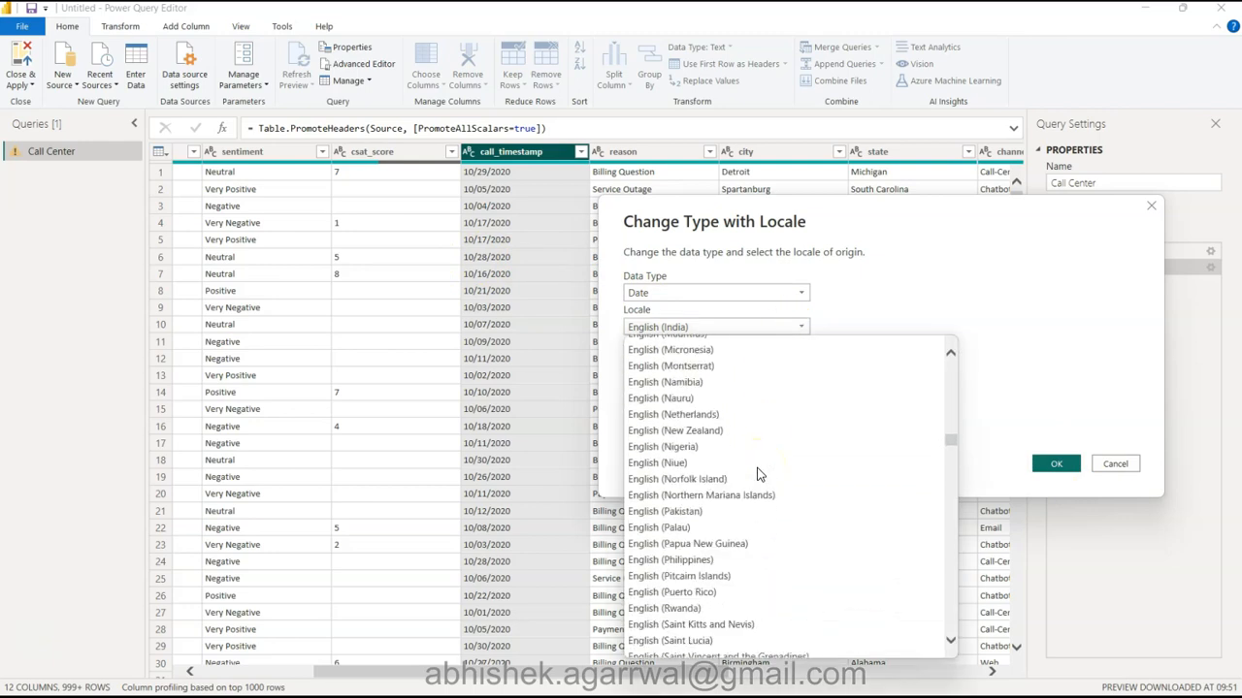
pyautogui.scroll(-4, 759, 473)
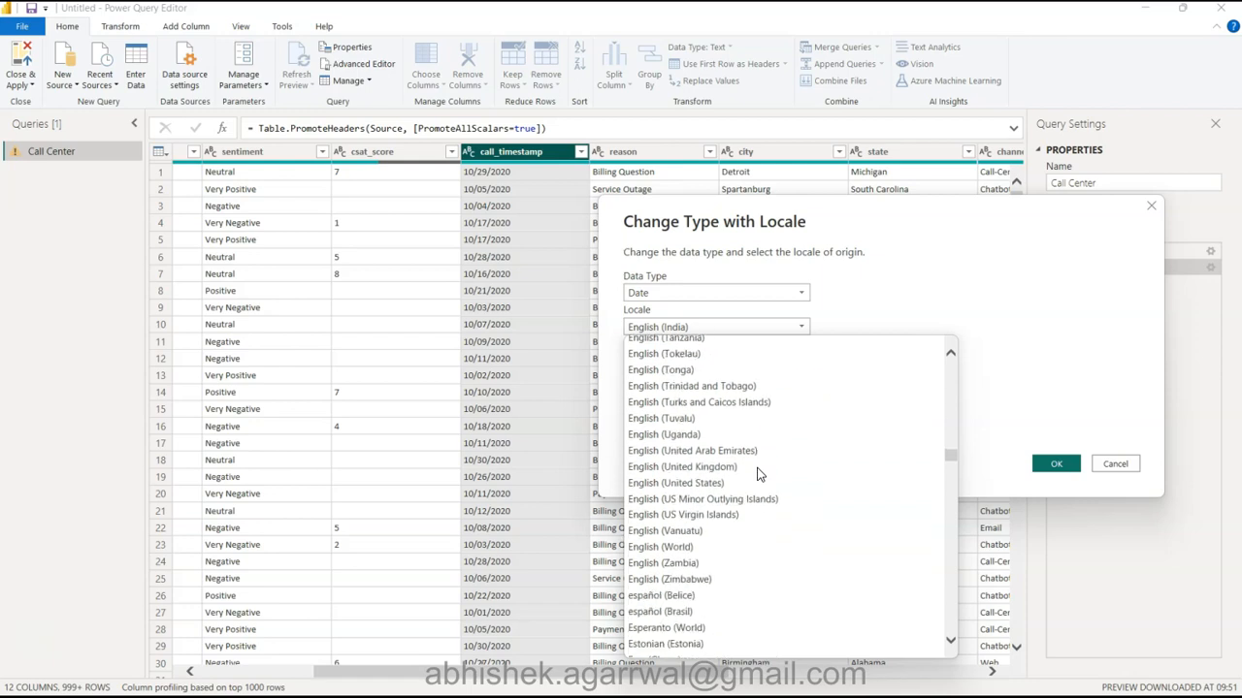
pyautogui.click(742, 484)
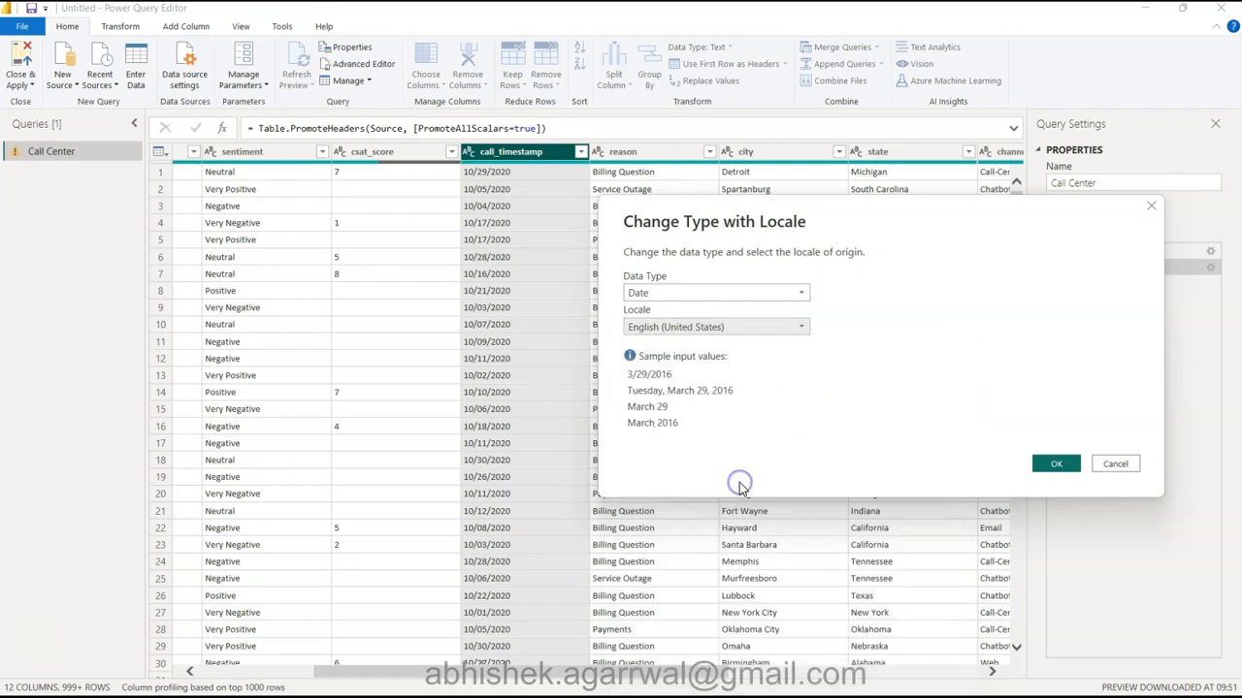
pyautogui.click(1056, 463)
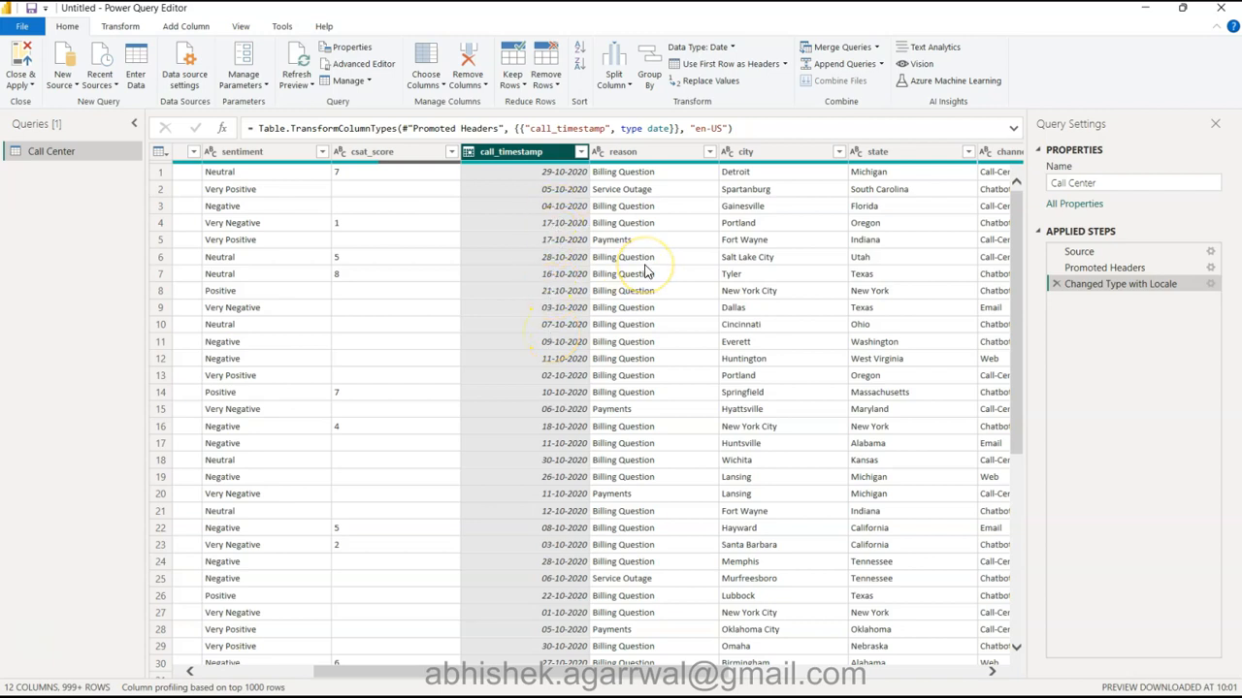
# Change the data type of the call duration in minutes column to Whole Number
pyautogui.hscroll(5, 647, 273)
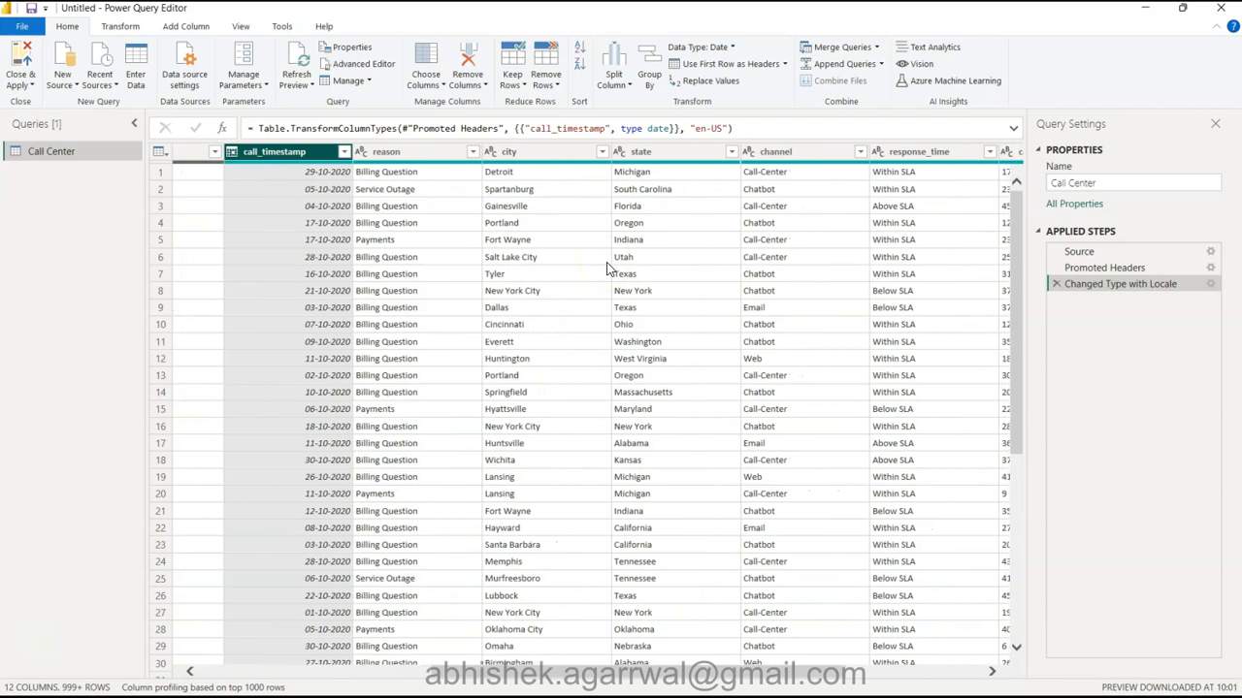
pyautogui.hscroll(6, 606, 268)
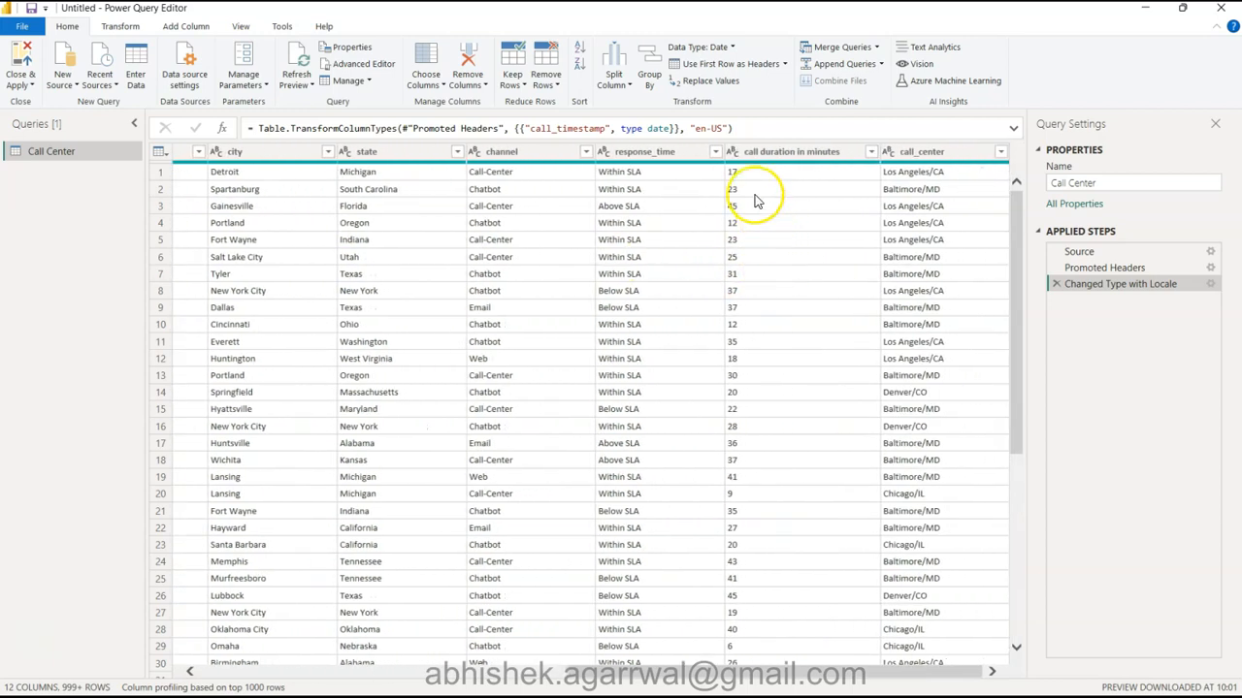
pyautogui.click(734, 154)
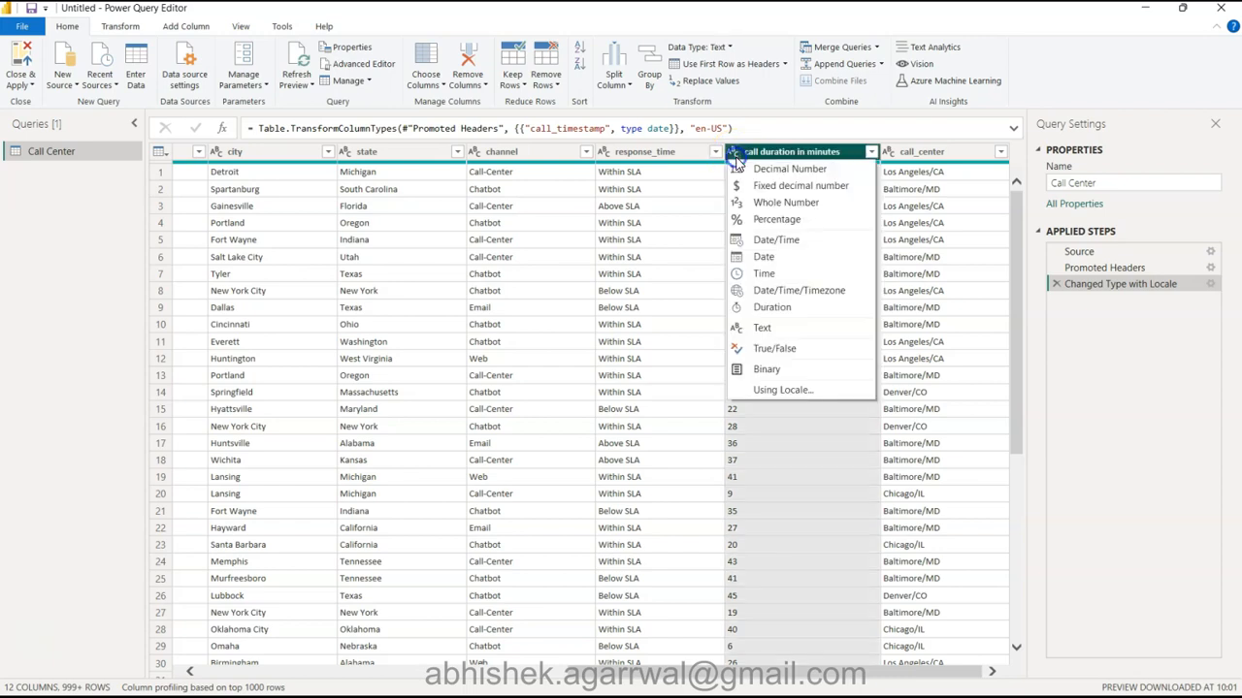
pyautogui.click(763, 202)
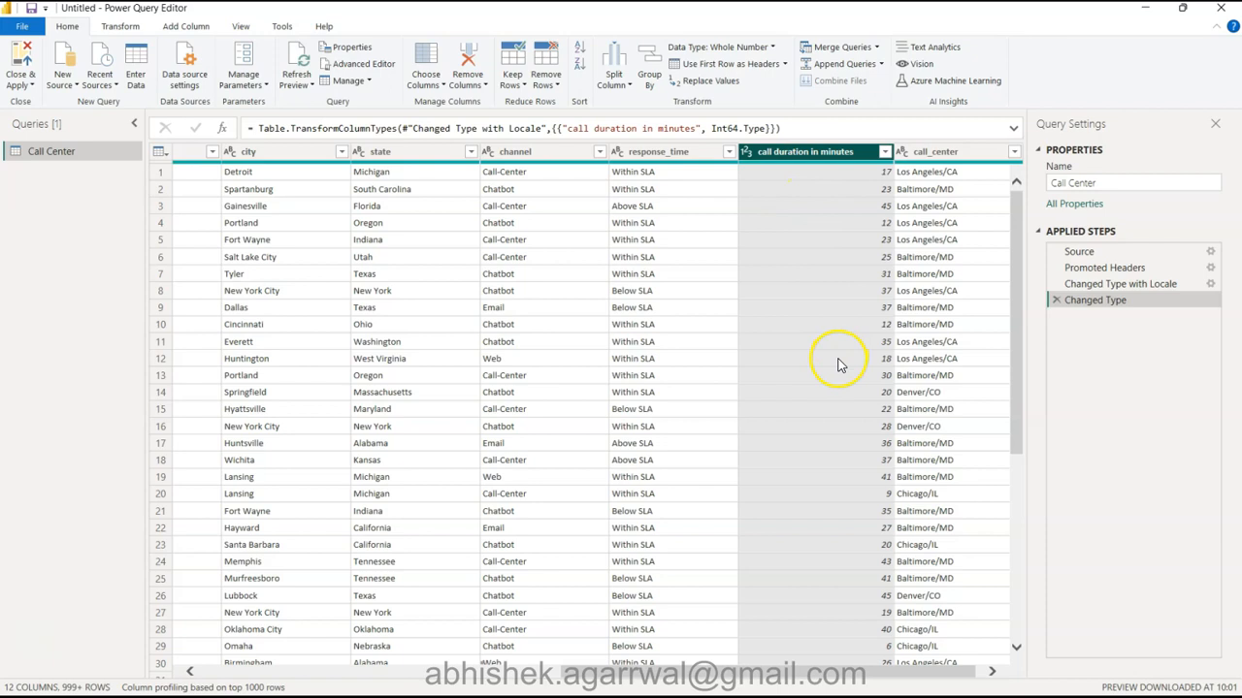
# Close Power Query Editor, applying the changes to the report, and expand the Call Center table's field list
pyautogui.hscroll(1, 841, 366)
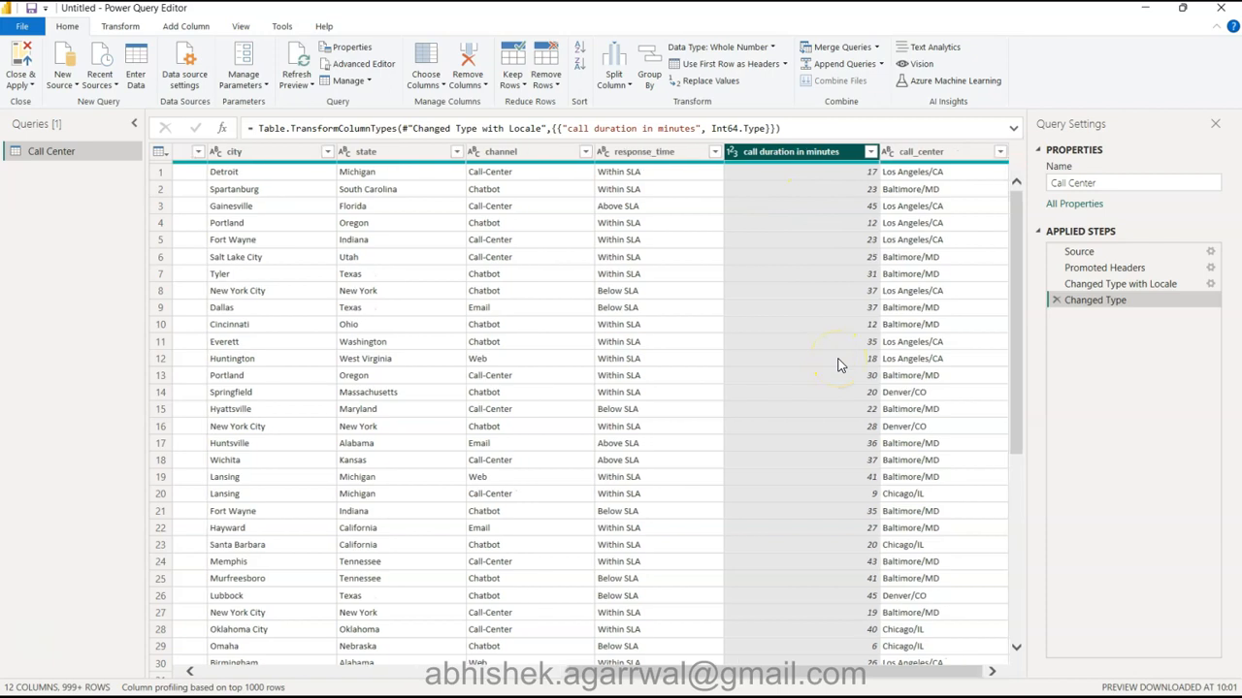
pyautogui.hscroll(-10, 841, 365)
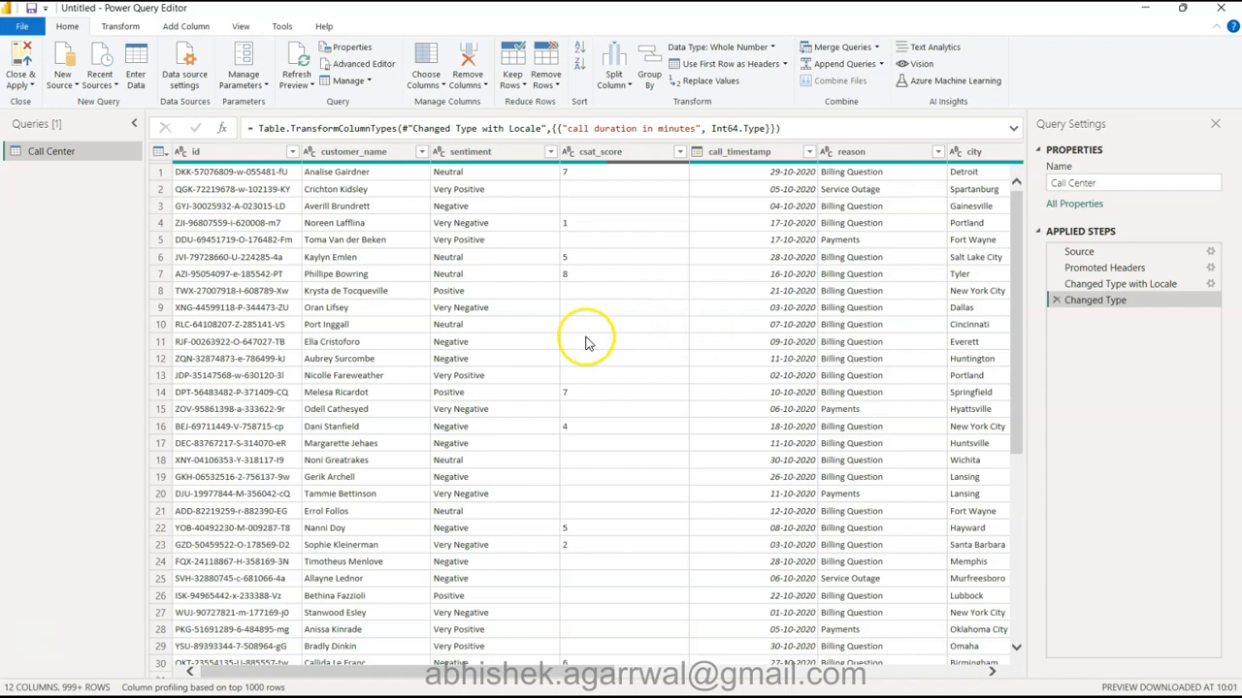
pyautogui.click(25, 63)
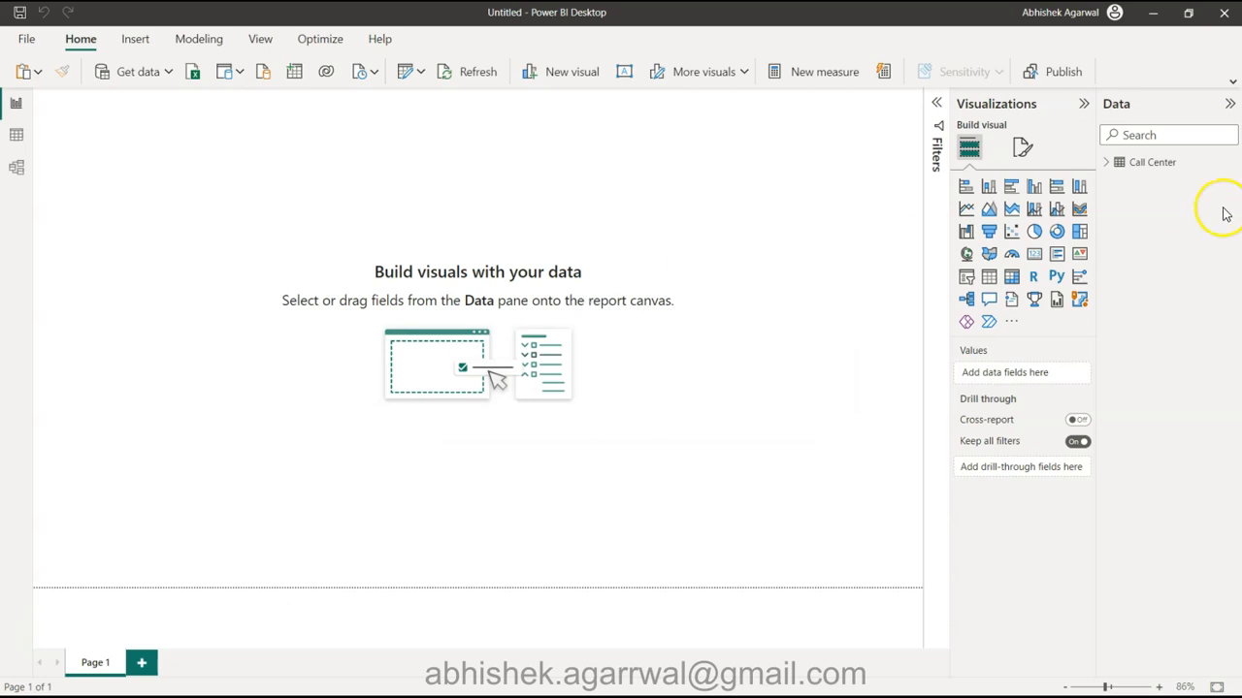
pyautogui.click(1107, 163)
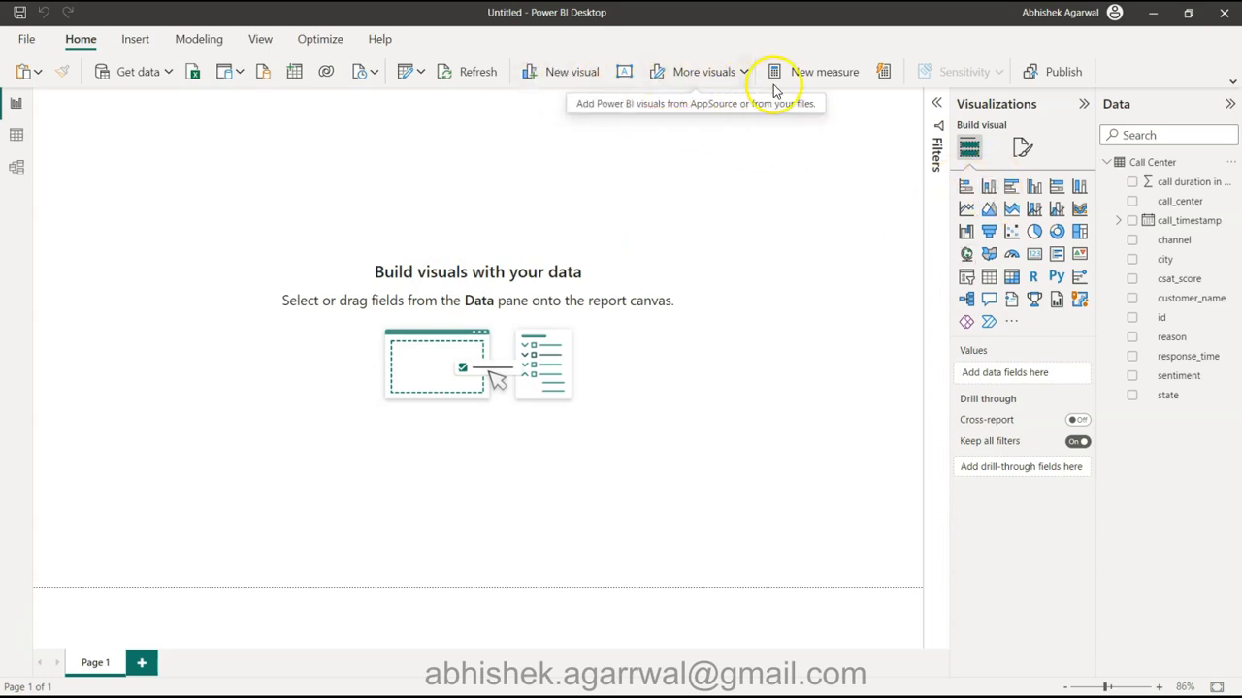
# Add a text box reading "CALL CENTER OVERVIEW DASHBOARD" to the report page and set its font size to 36
pyautogui.click(1231, 85)
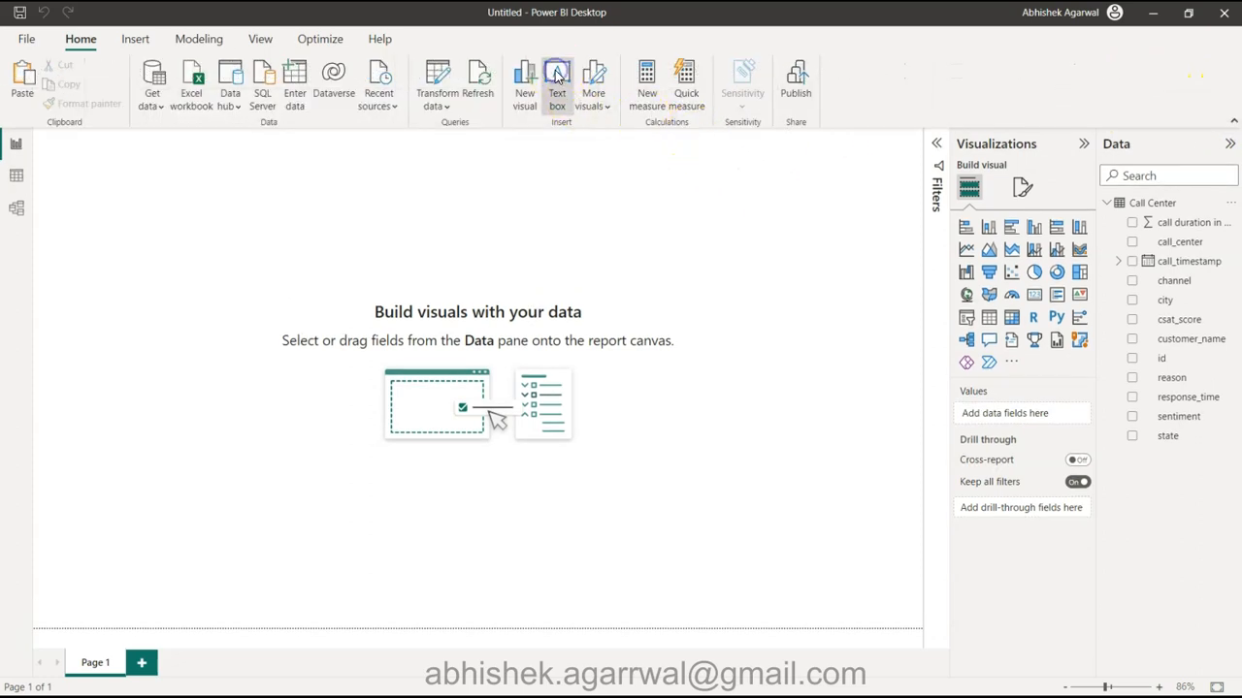
pyautogui.click(557, 77)
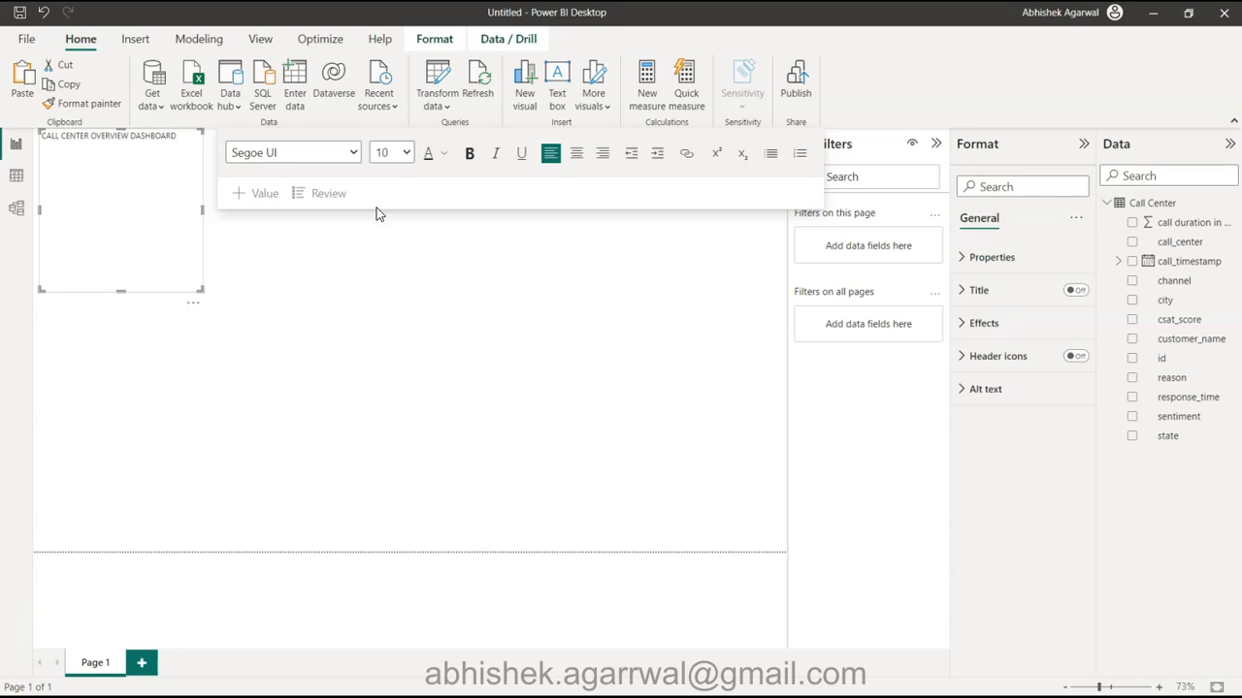
pyautogui.hotkey('ctrl', 'a')
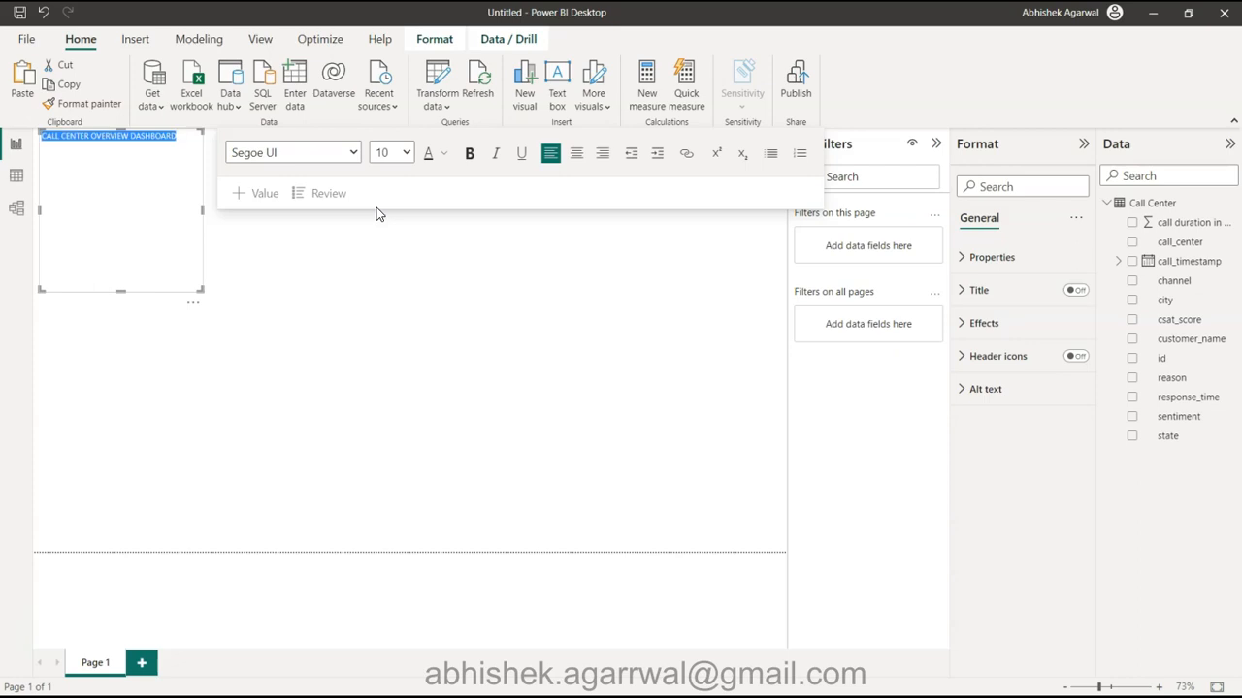
pyautogui.click(406, 153)
pyautogui.click(393, 385)
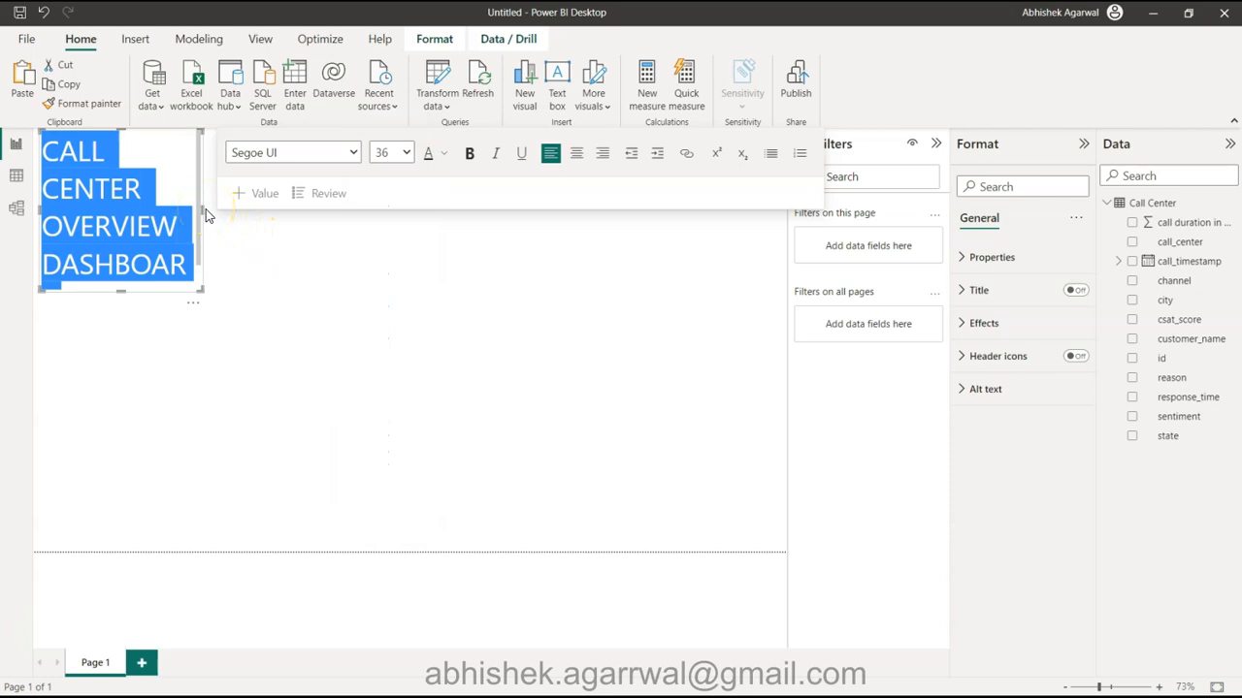
# Resize the title text box to fit its text closely on one line and set the title font to DIN
pyautogui.moveTo(202, 209); pyautogui.dragTo(612, 201)
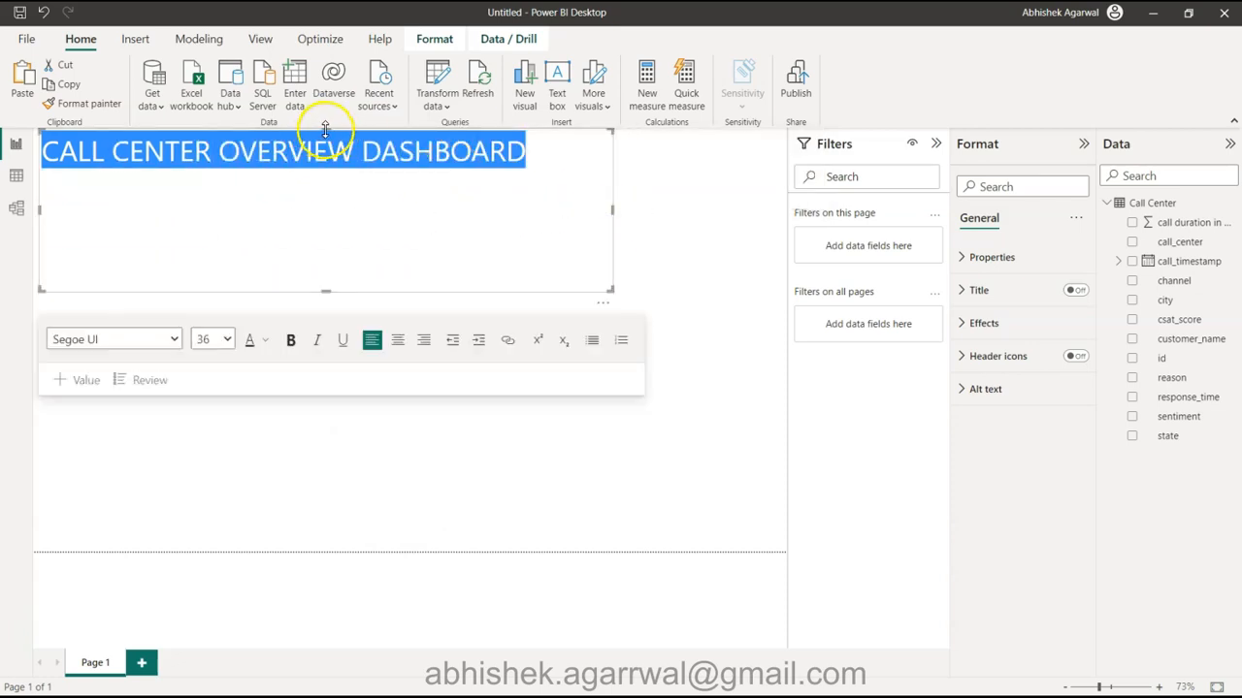
pyautogui.moveTo(326, 130); pyautogui.dragTo(326, 142)
pyautogui.moveTo(324, 287); pyautogui.dragTo(352, 188)
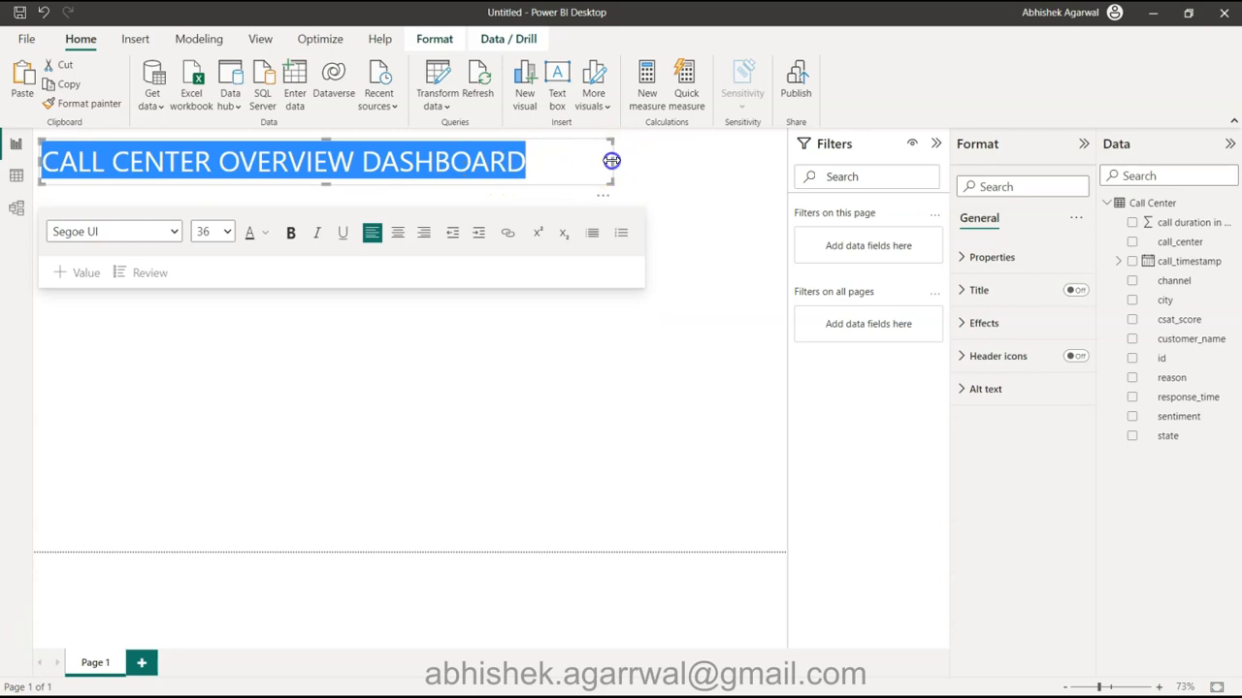
pyautogui.moveTo(611, 161); pyautogui.dragTo(542, 170)
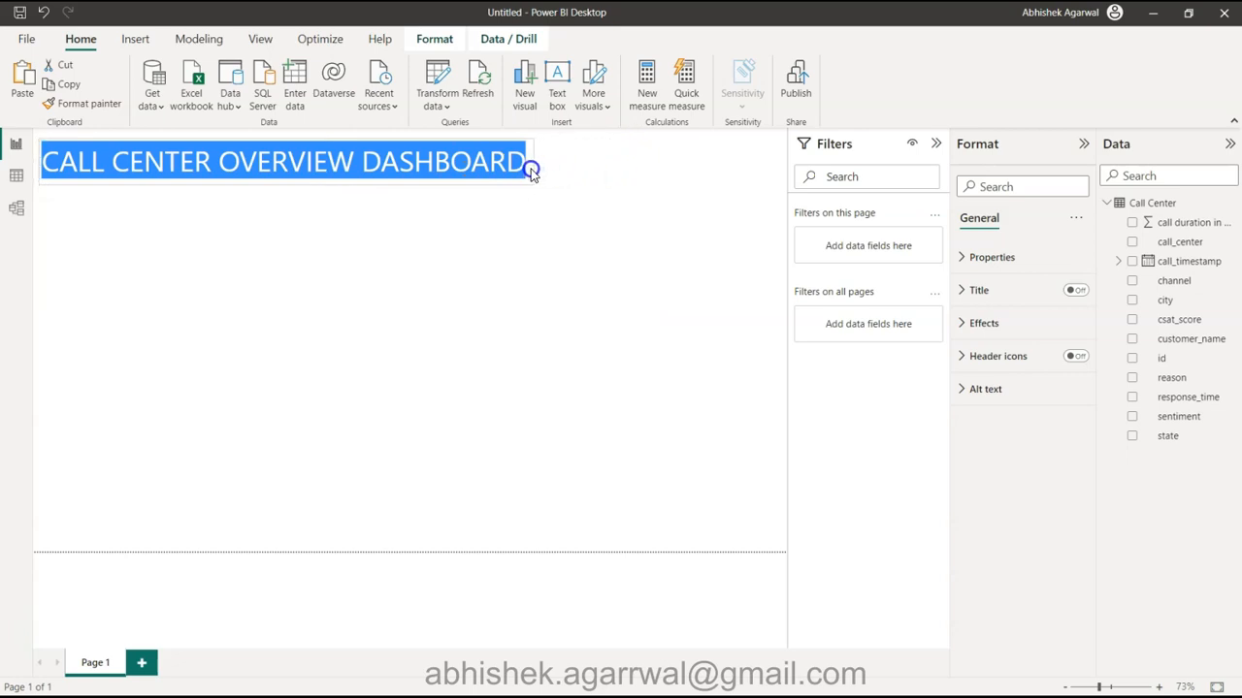
pyautogui.moveTo(532, 172); pyautogui.dragTo(531, 173)
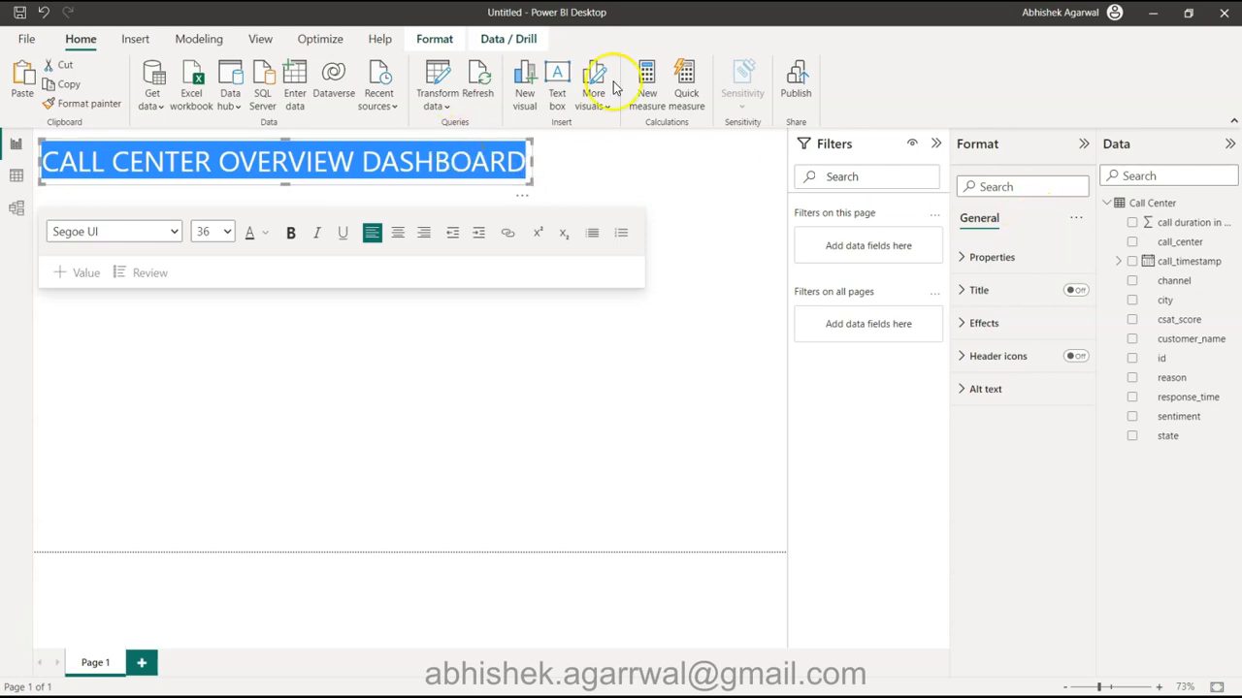
pyautogui.click(176, 233)
pyautogui.click(124, 460)
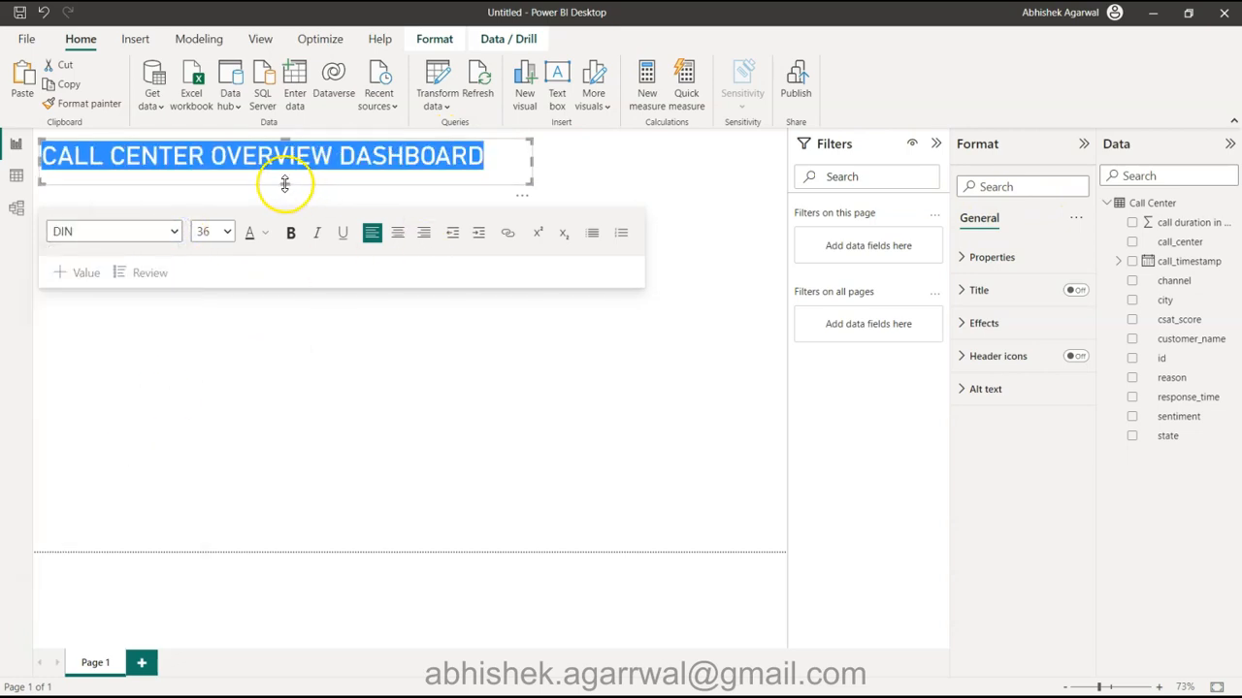
# Reduce the title text box's height to fit its text and give it a light grey background with 50% transparency
pyautogui.moveTo(284, 184); pyautogui.dragTo(295, 174)
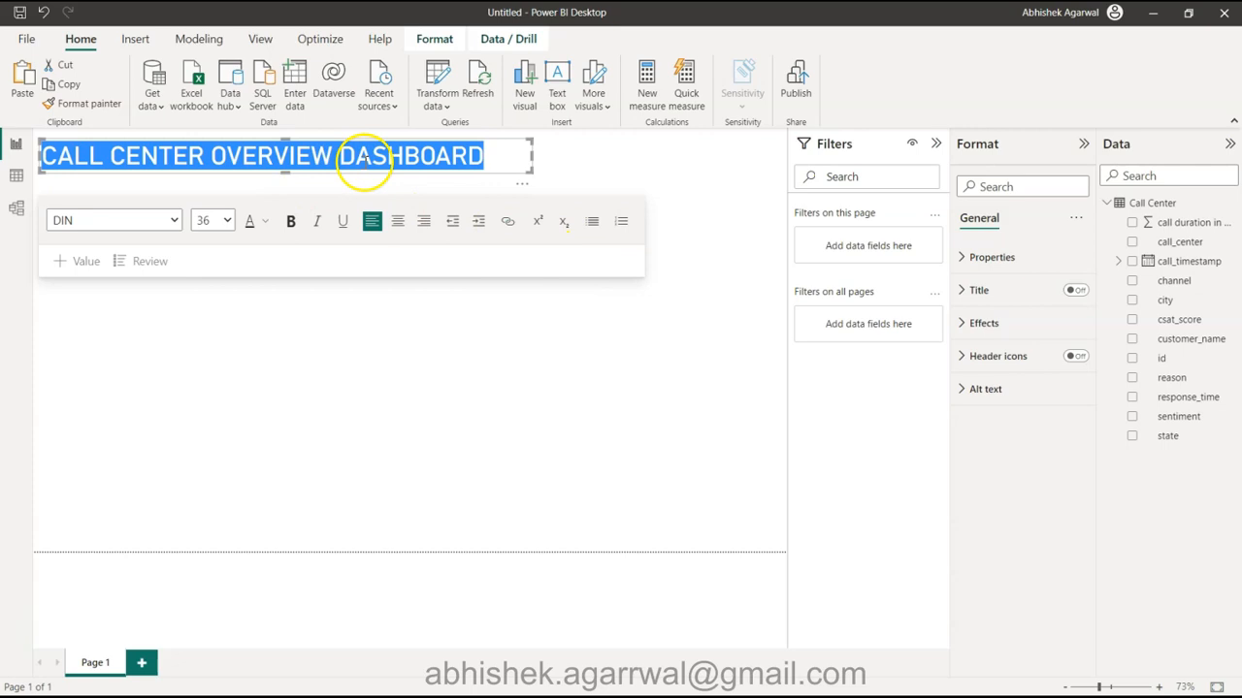
pyautogui.click(1003, 326)
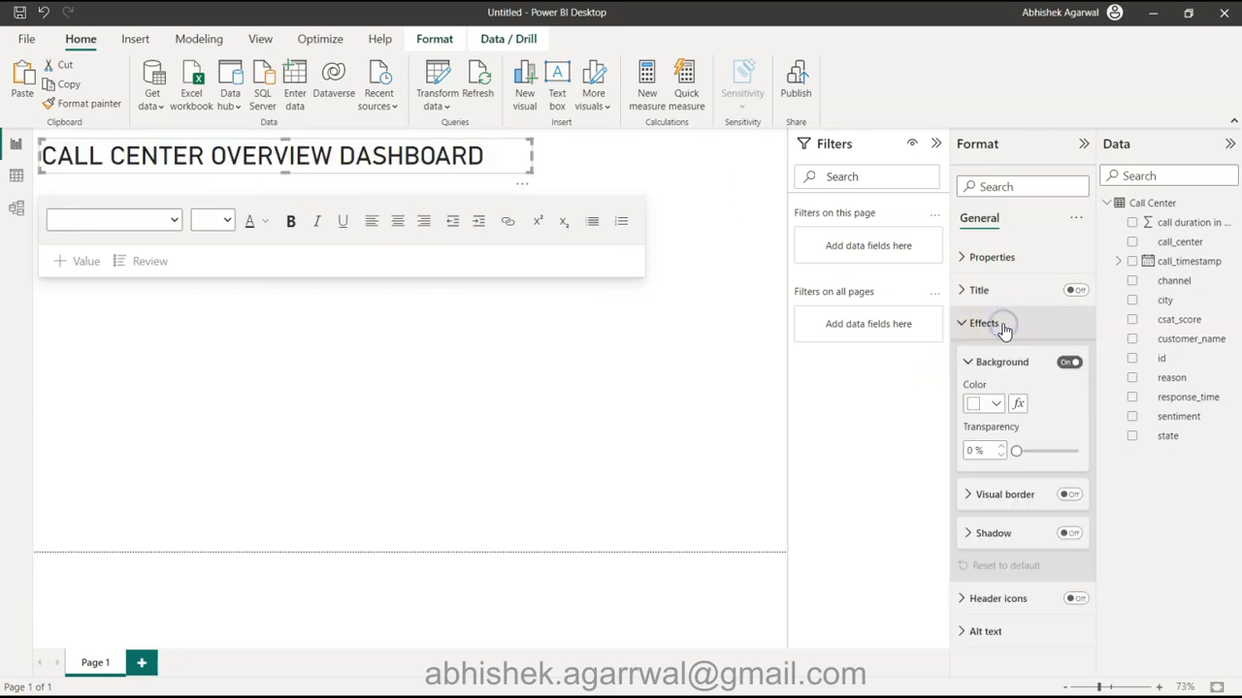
pyautogui.click(1066, 364)
pyautogui.click(1067, 363)
pyautogui.click(999, 405)
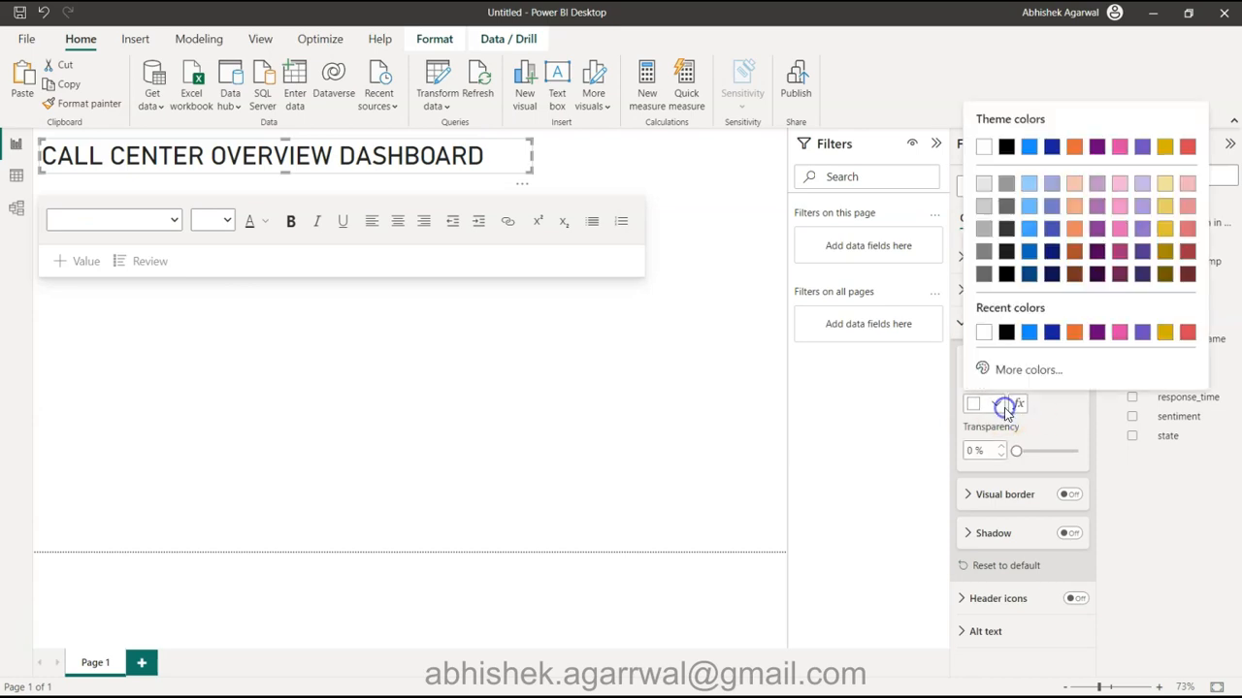
pyautogui.click(983, 183)
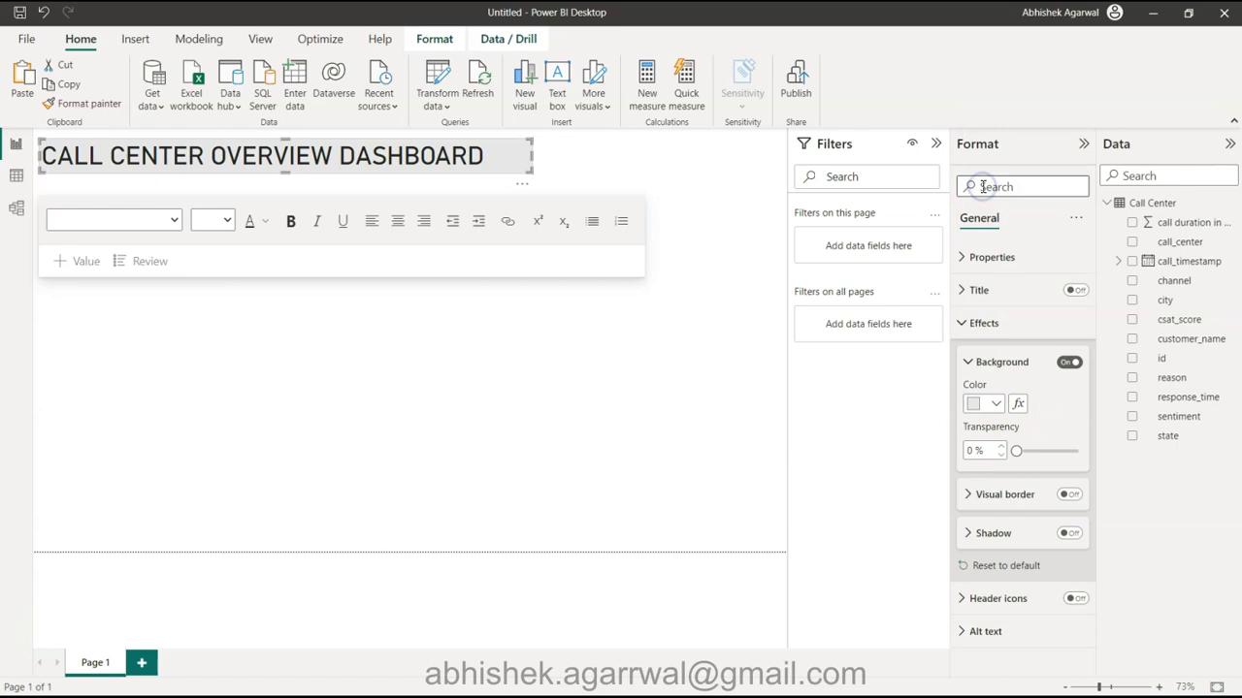
pyautogui.click(975, 453)
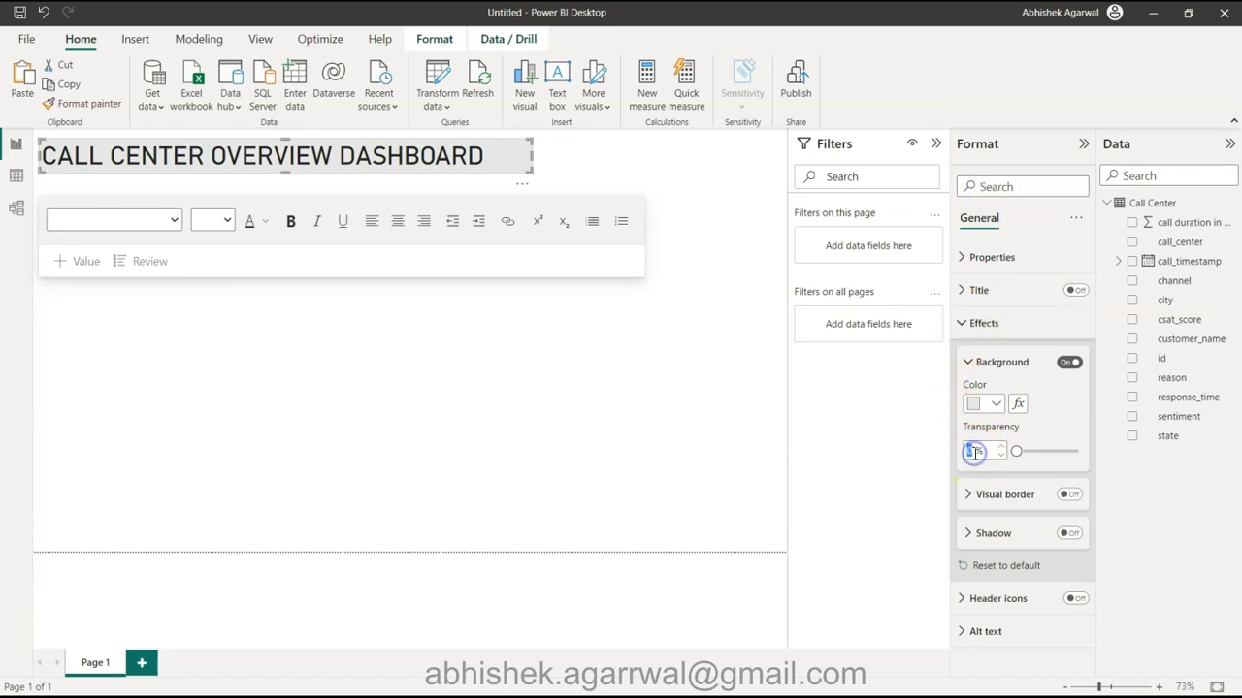
pyautogui.write('50')
pyautogui.press('Return')
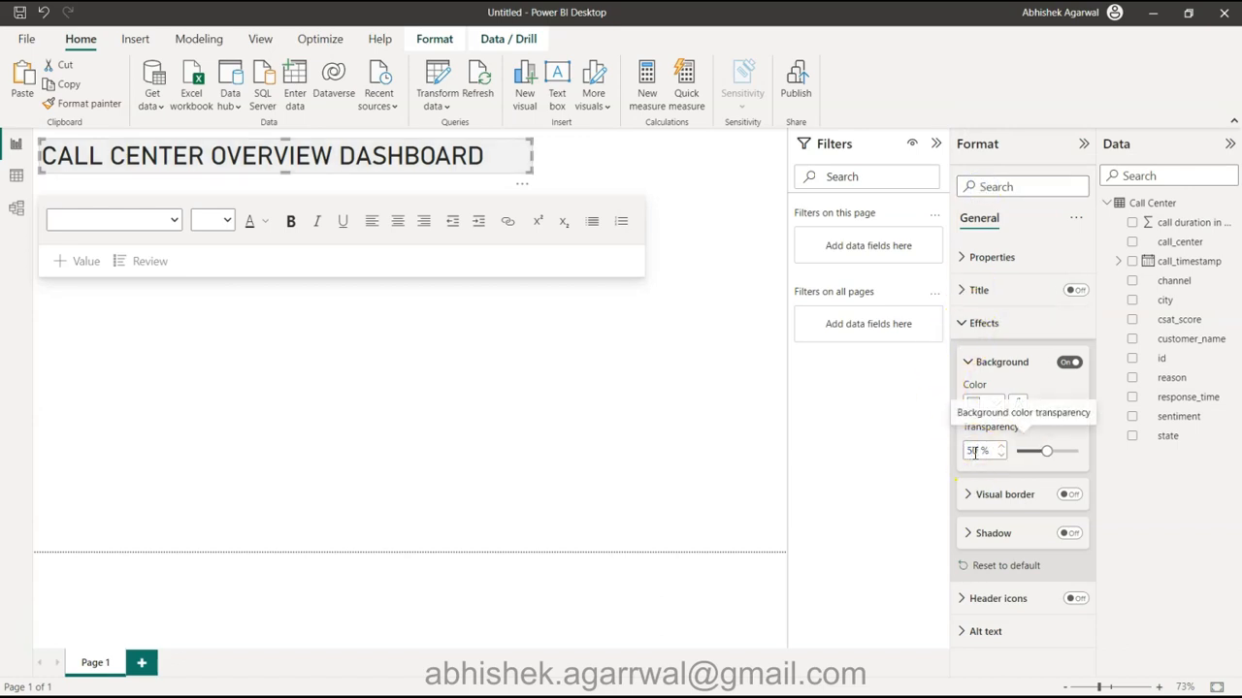
pyautogui.click(584, 408)
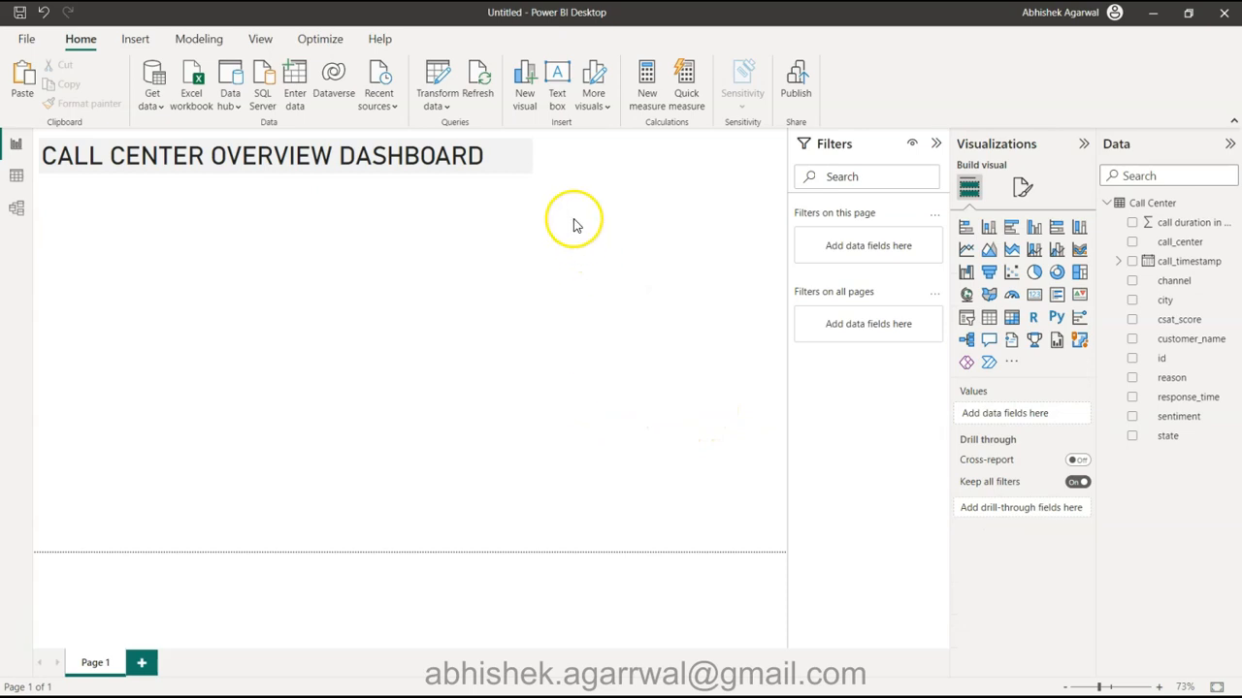
# Narrow the title text box to end just after the word DASHBOARD and collapse the Filters pane
pyautogui.click(525, 165)
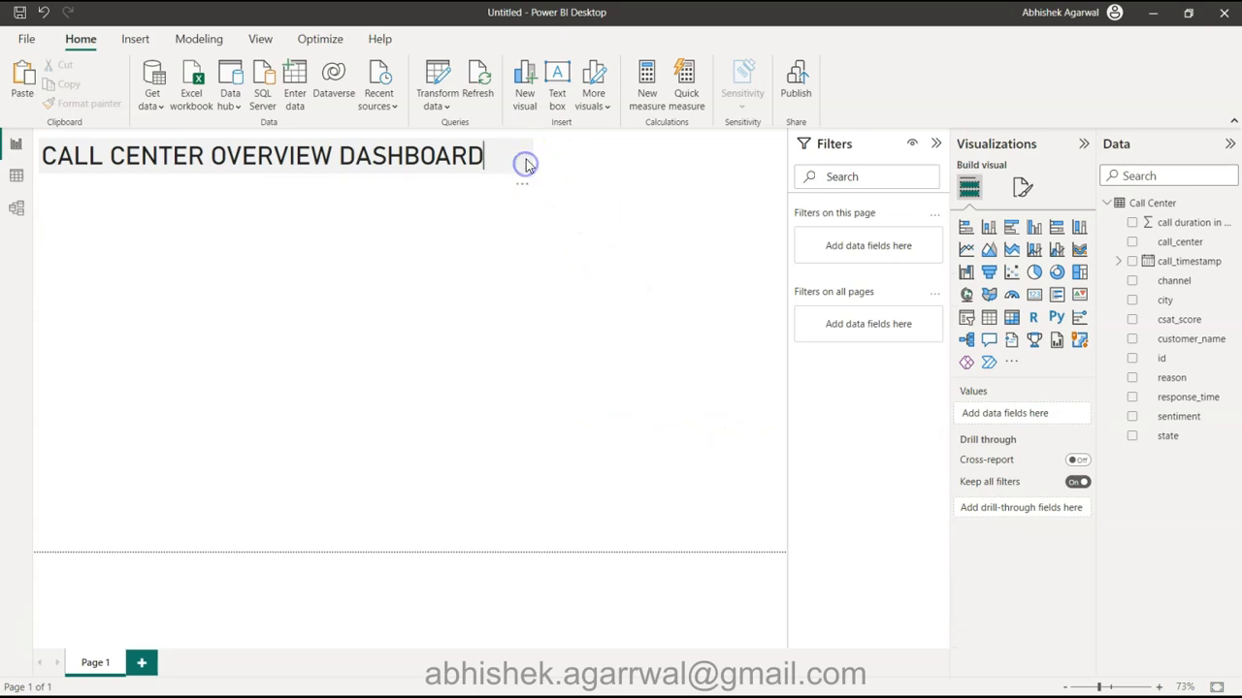
pyautogui.moveTo(525, 160); pyautogui.dragTo(498, 160)
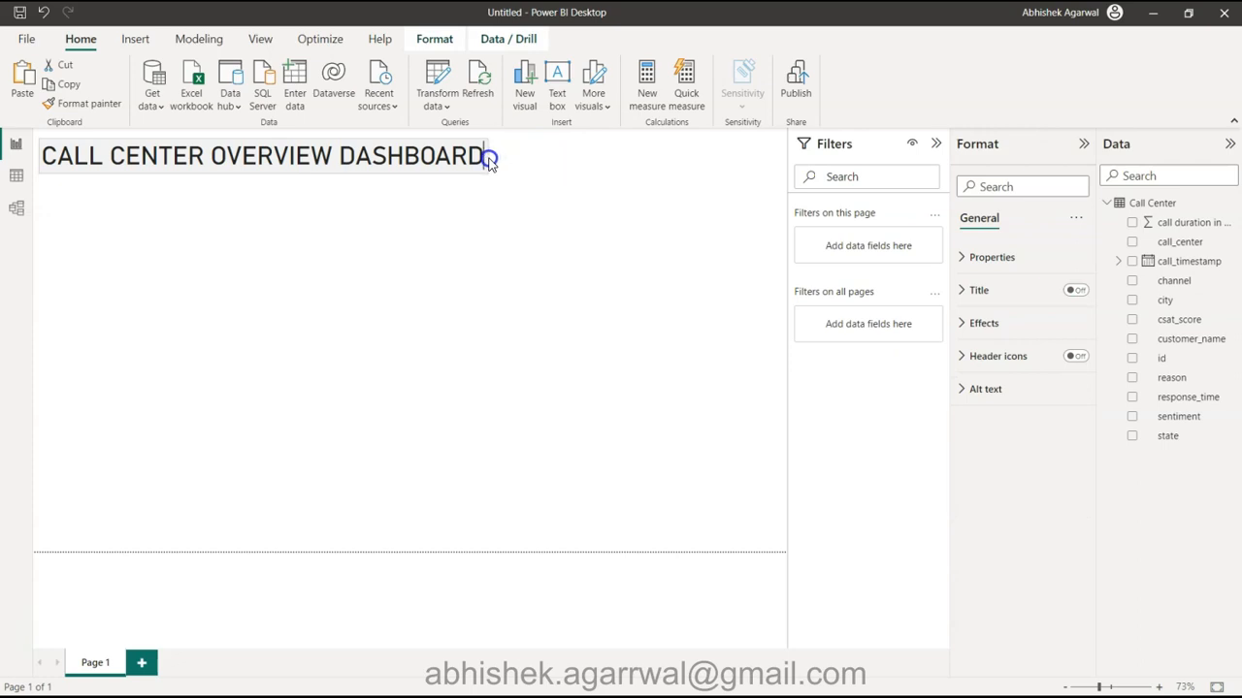
pyautogui.click(536, 170)
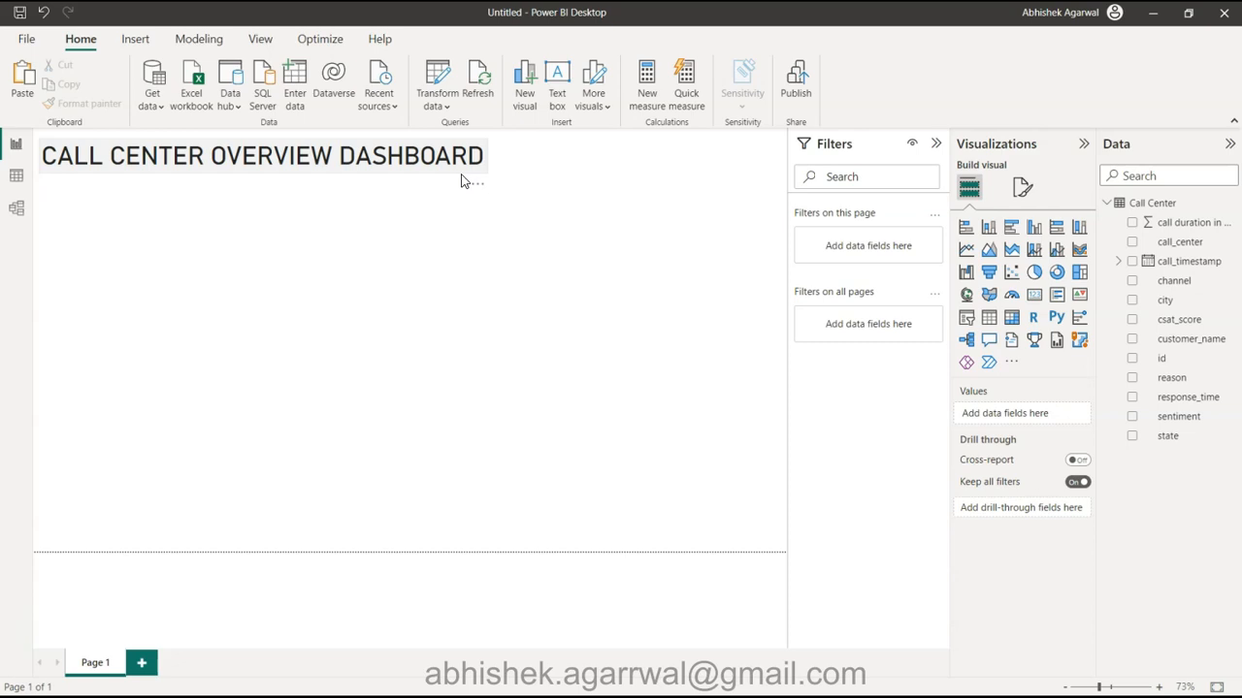
pyautogui.click(431, 221)
pyautogui.click(542, 174)
pyautogui.click(936, 144)
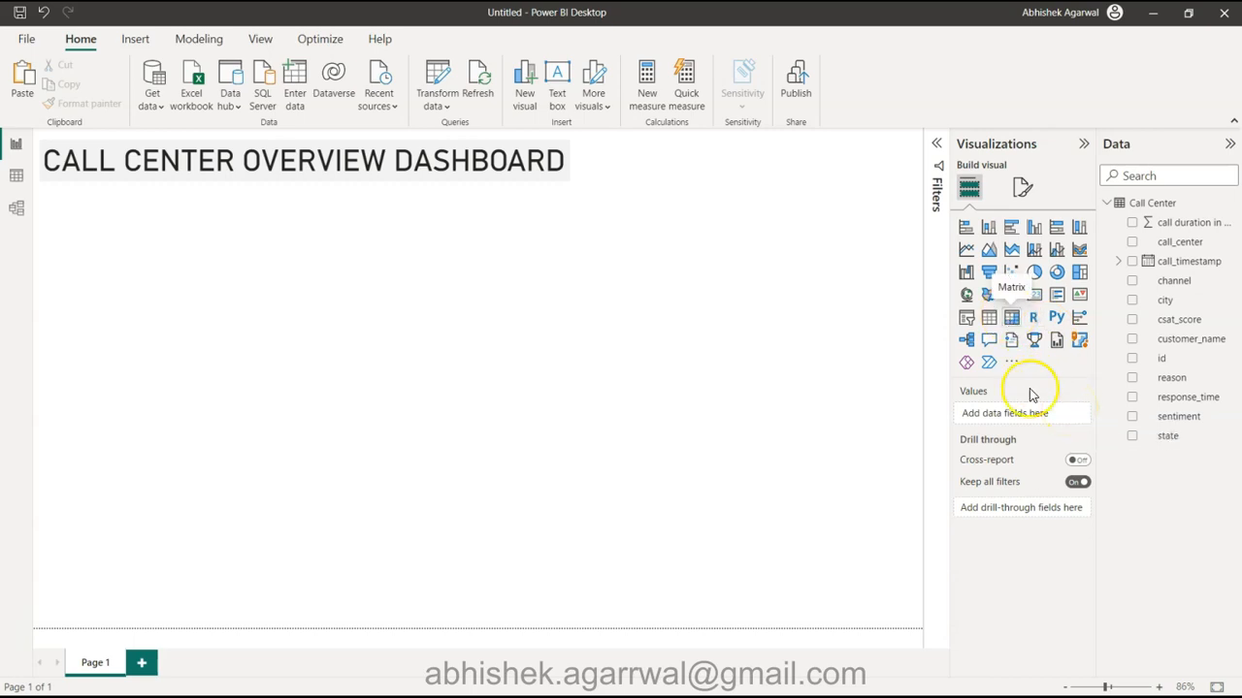
# Add a card visual to the report page and shrink it to a small box below the start of the title
pyautogui.click(1034, 294)
pyautogui.moveTo(569, 312); pyautogui.dragTo(212, 330)
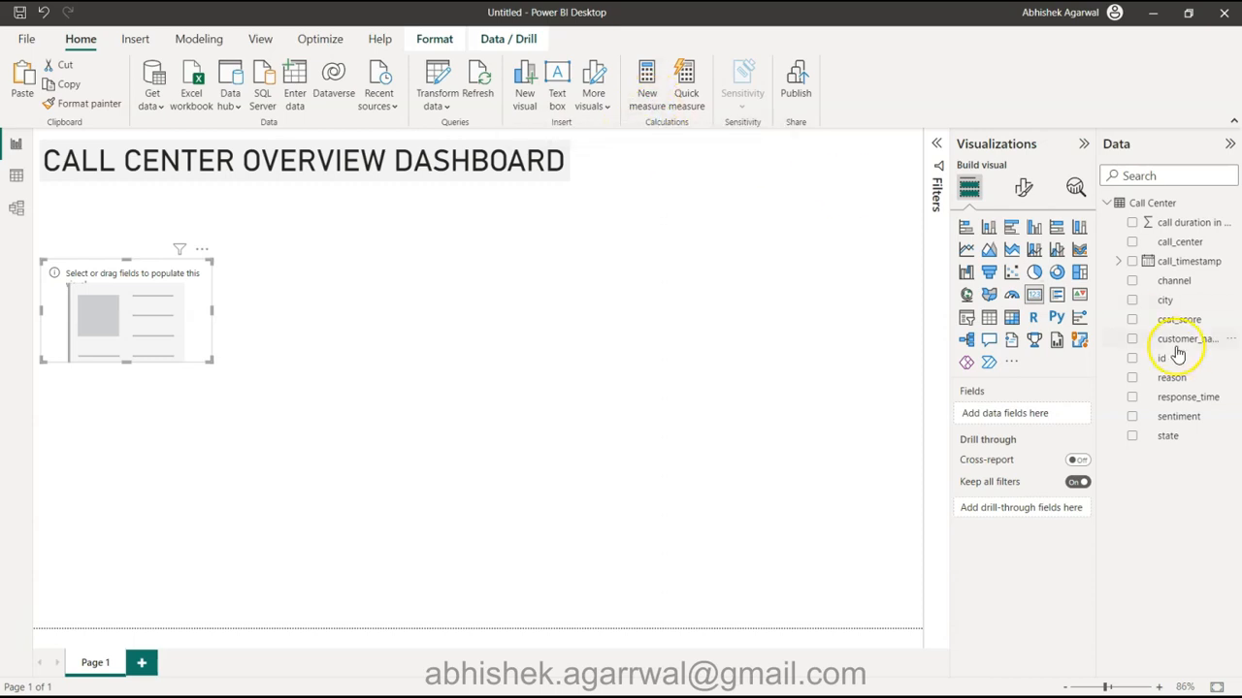
# Try filling the card with the id field summarized as Count, then remove the field from the card
pyautogui.moveTo(1198, 363); pyautogui.dragTo(1034, 407)
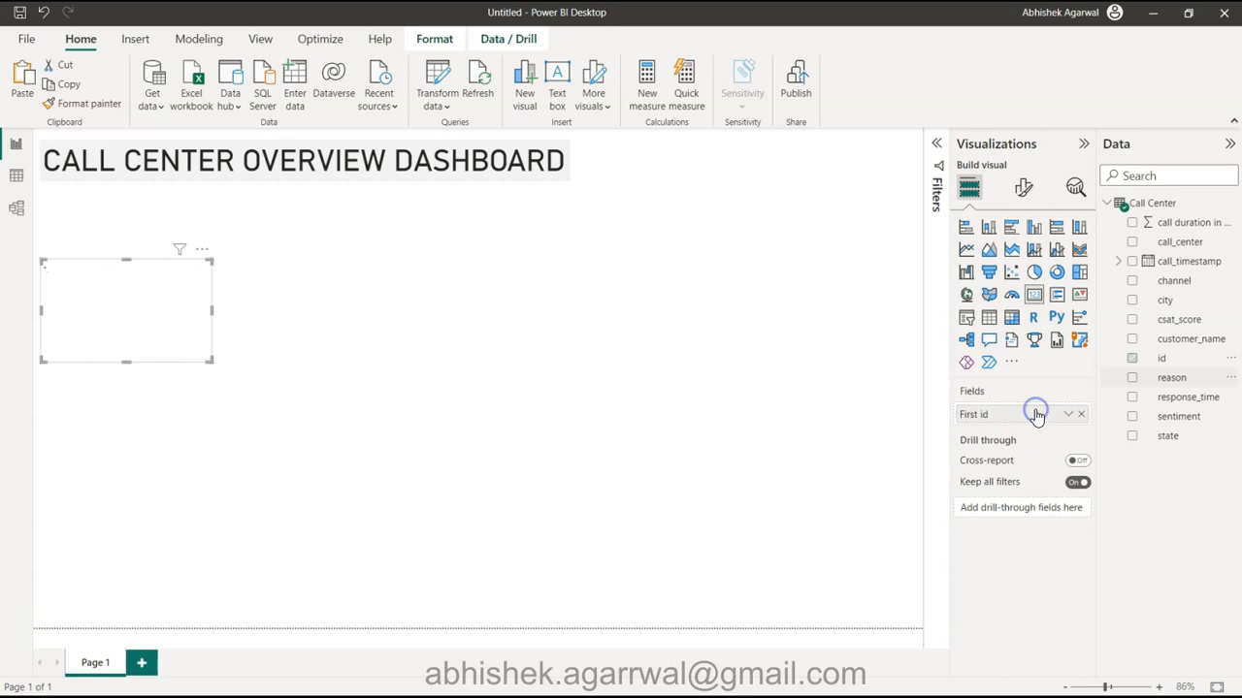
pyautogui.click(1067, 415)
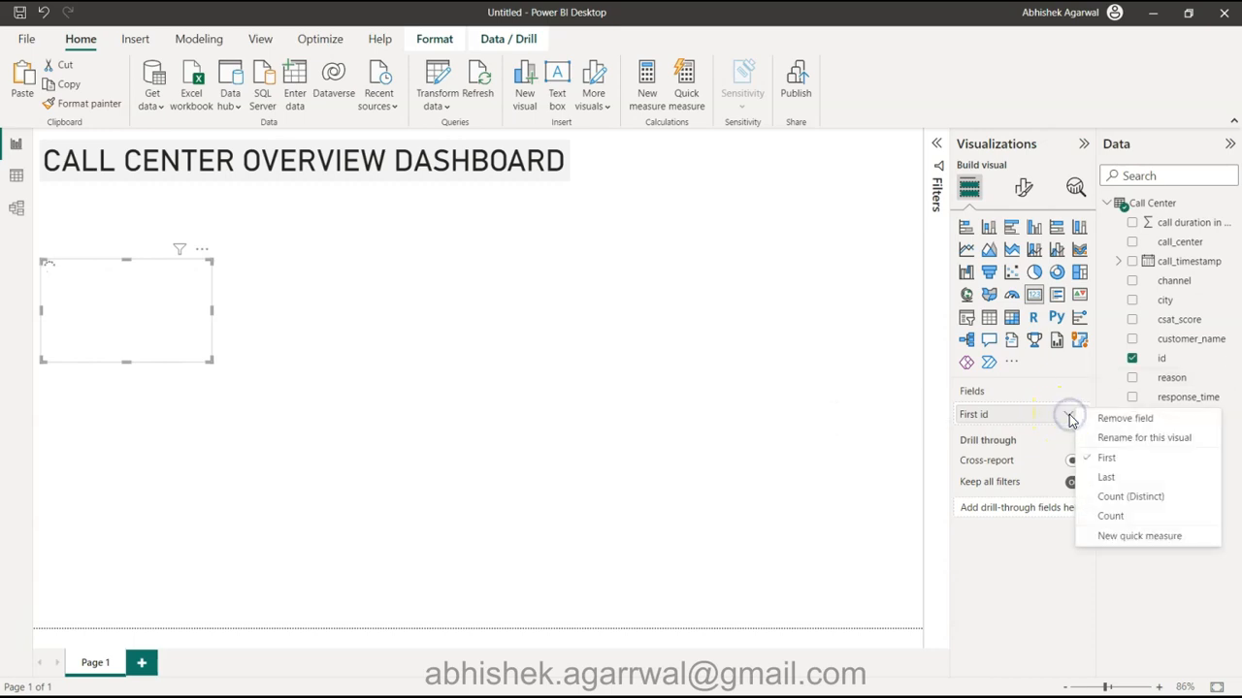
pyautogui.click(1127, 516)
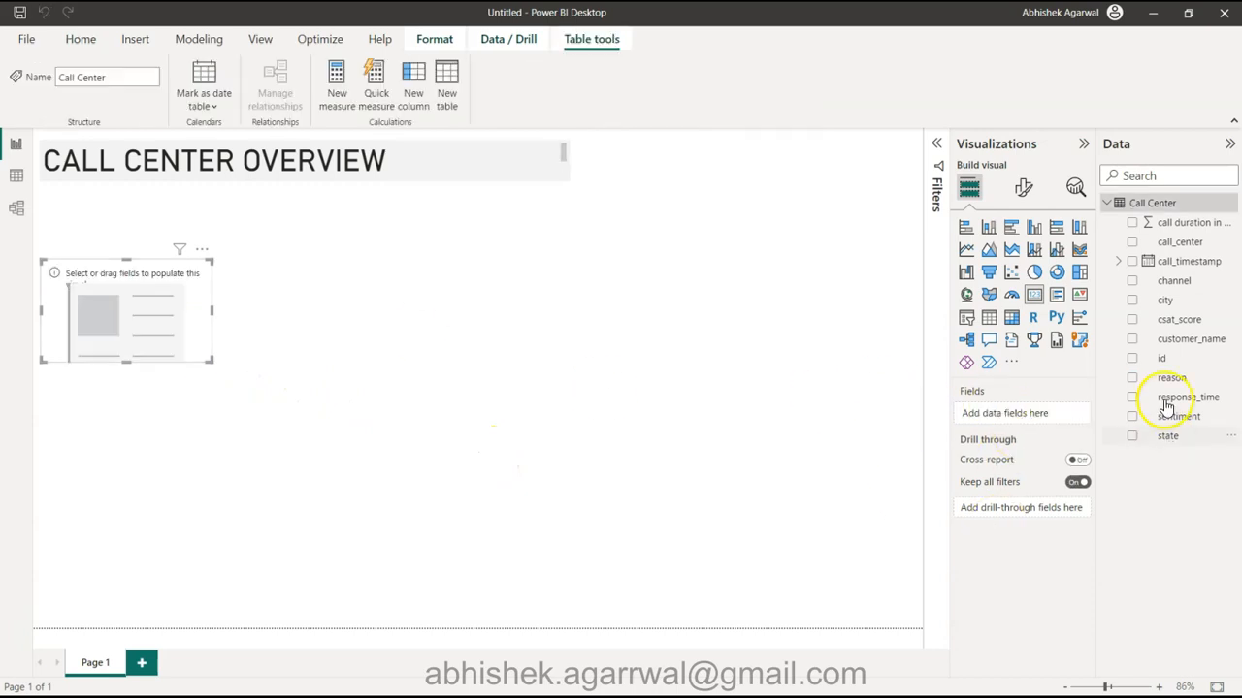
pyautogui.moveTo(1174, 361); pyautogui.dragTo(1009, 417)
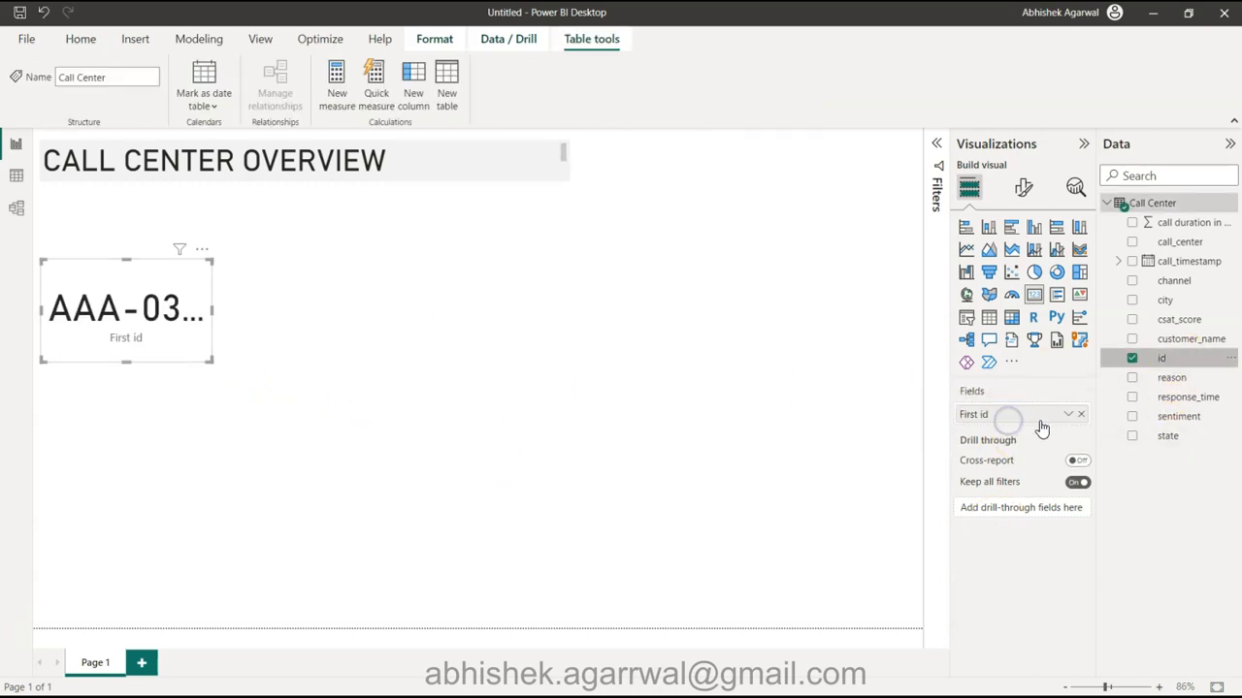
pyautogui.click(1071, 415)
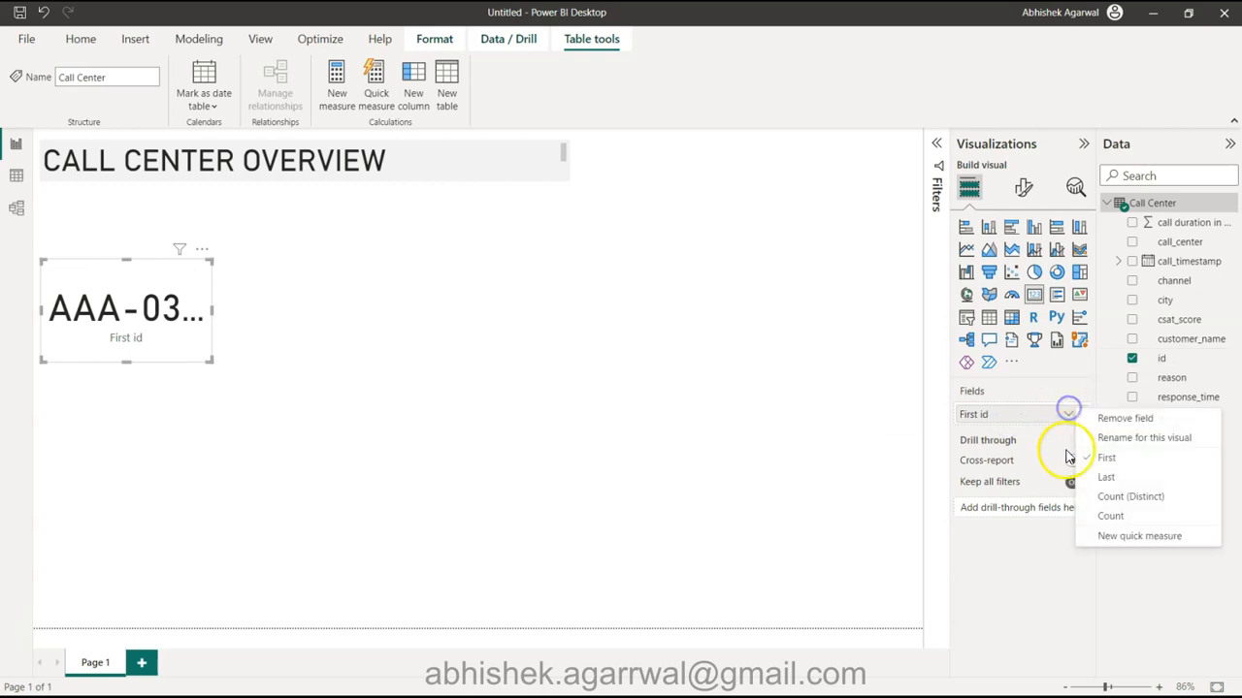
pyautogui.click(1109, 516)
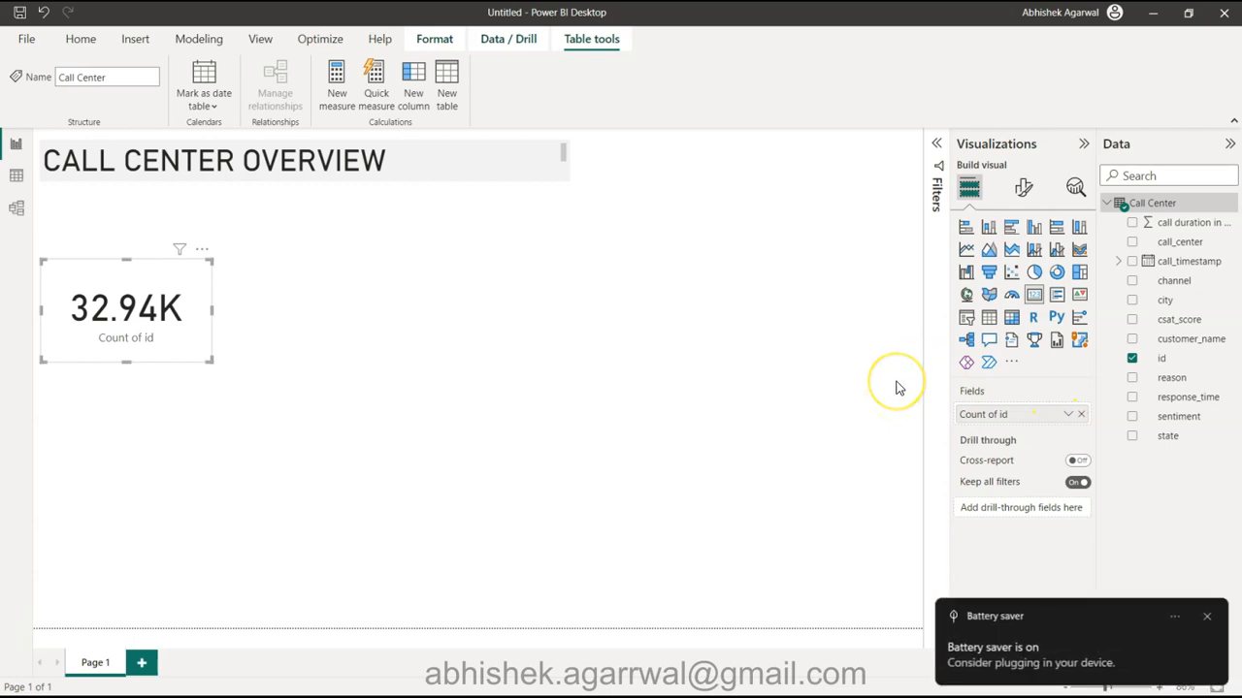
pyautogui.click(1207, 616)
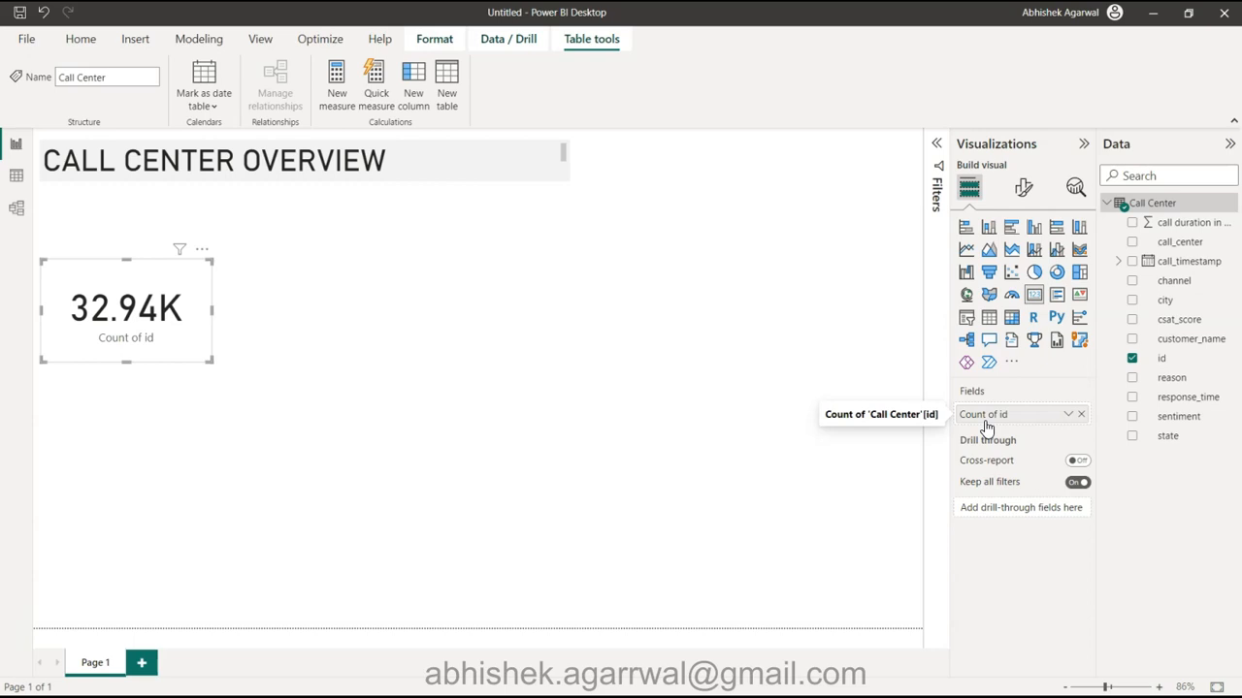
pyautogui.click(1081, 414)
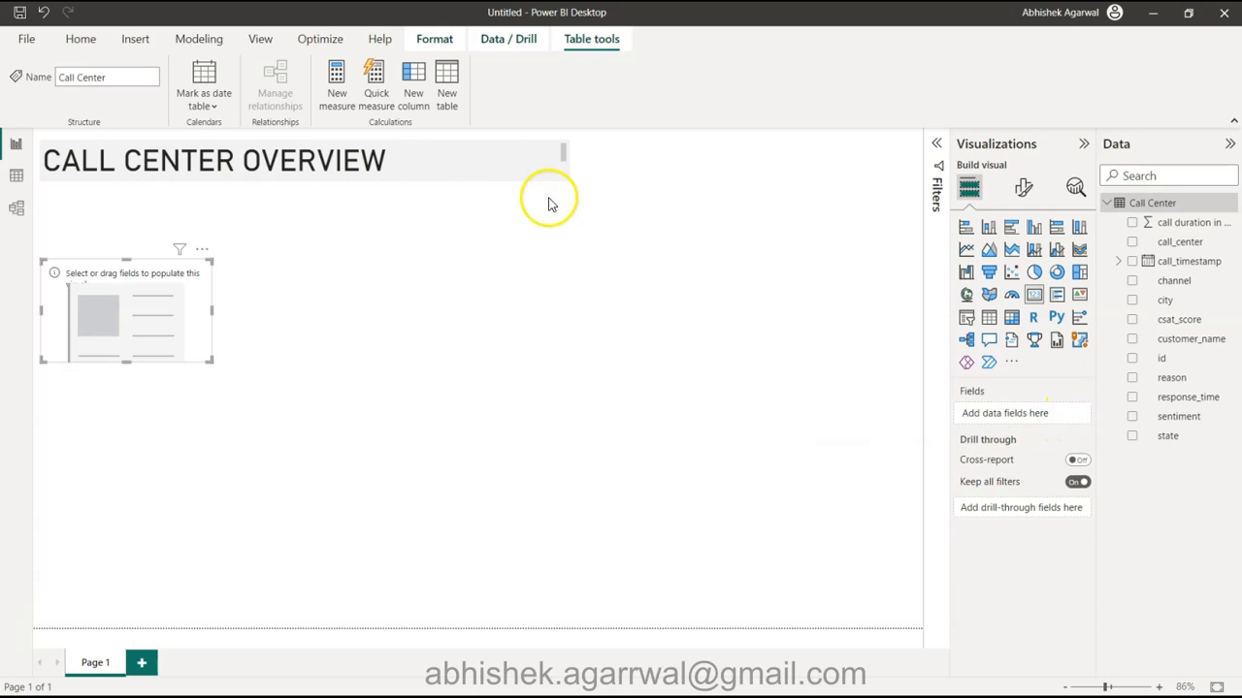
# Create the measure Total Calls = COUNT('Call Center'[id]) and use it as the card's field
pyautogui.click(83, 39)
pyautogui.click(646, 97)
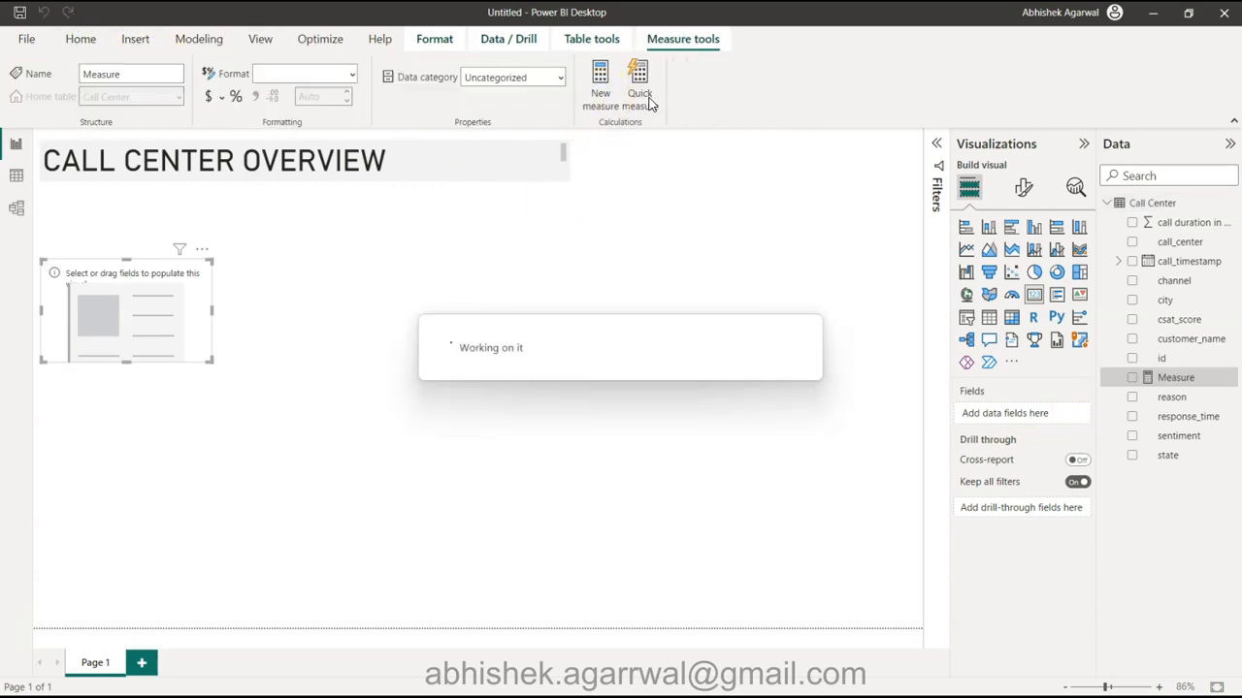
pyautogui.write('Totla Ca')
pyautogui.press('BackSpace')
pyautogui.press('BackSpace')
pyautogui.press('BackSpace')
pyautogui.press('BackSpace')
pyautogui.press('BackSpace')
pyautogui.press('BackSpace')
pyautogui.write('al Ca')
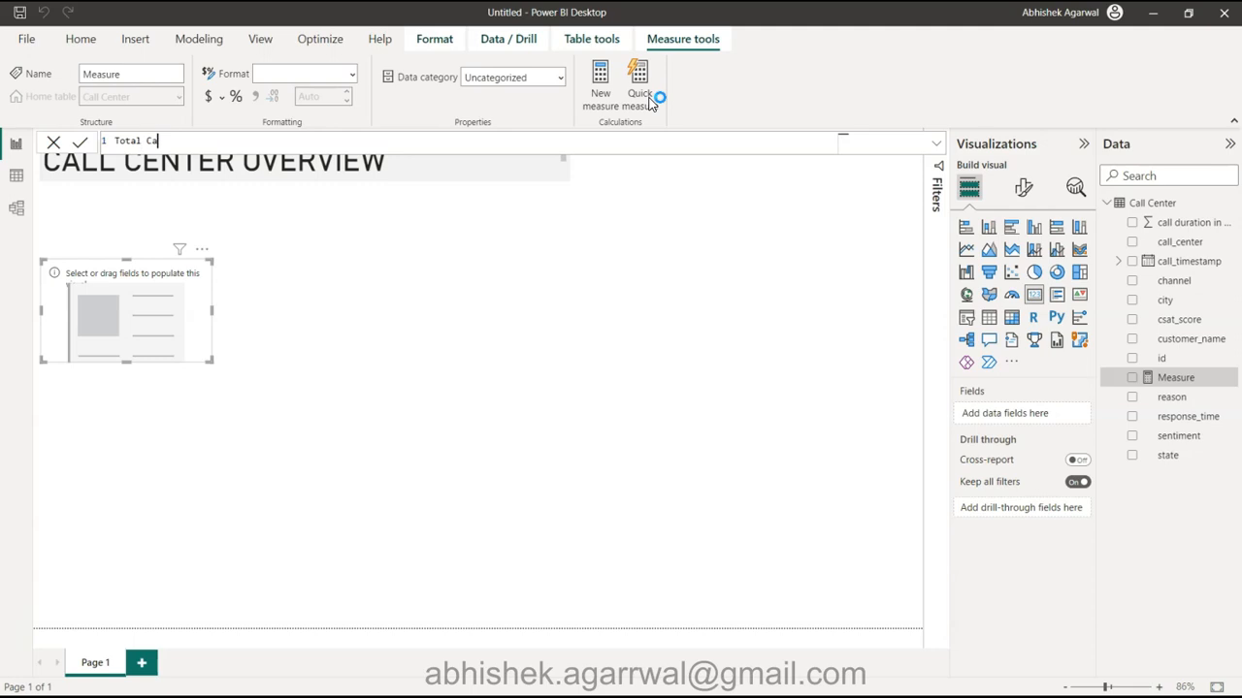
pyautogui.write('lls = coun')
pyautogui.press('Tab')
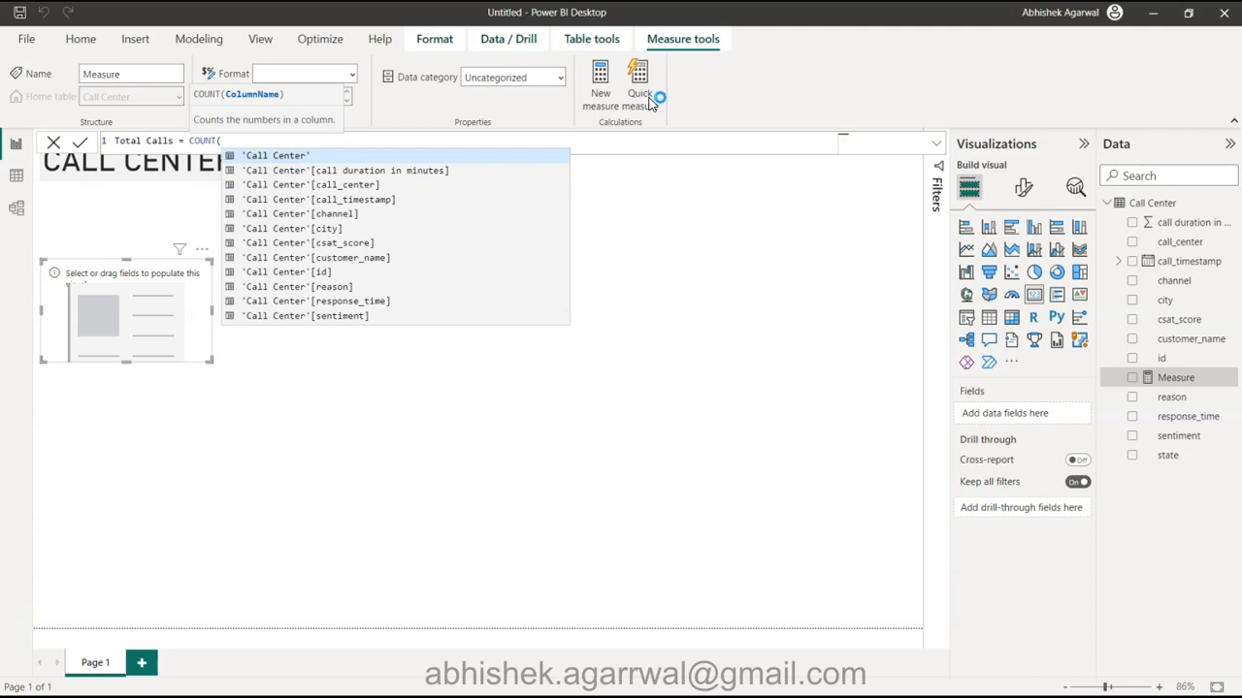
pyautogui.write('id')
pyautogui.press('Tab')
pyautogui.write(')')
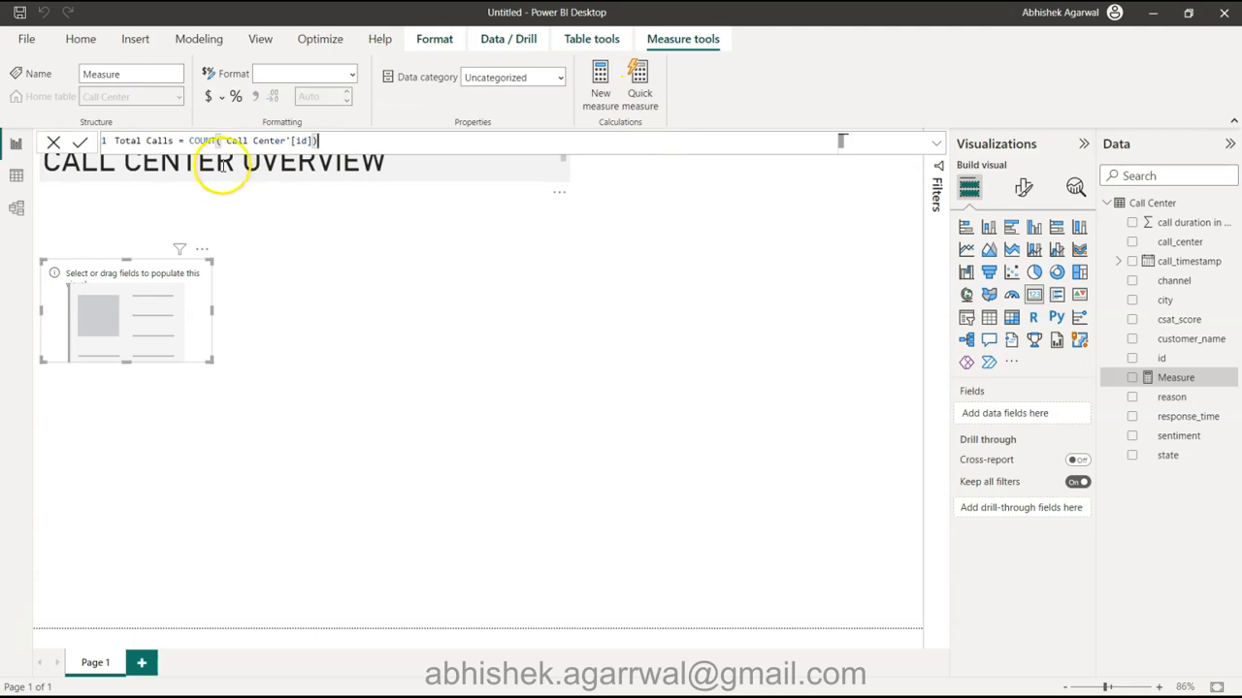
pyautogui.click(79, 143)
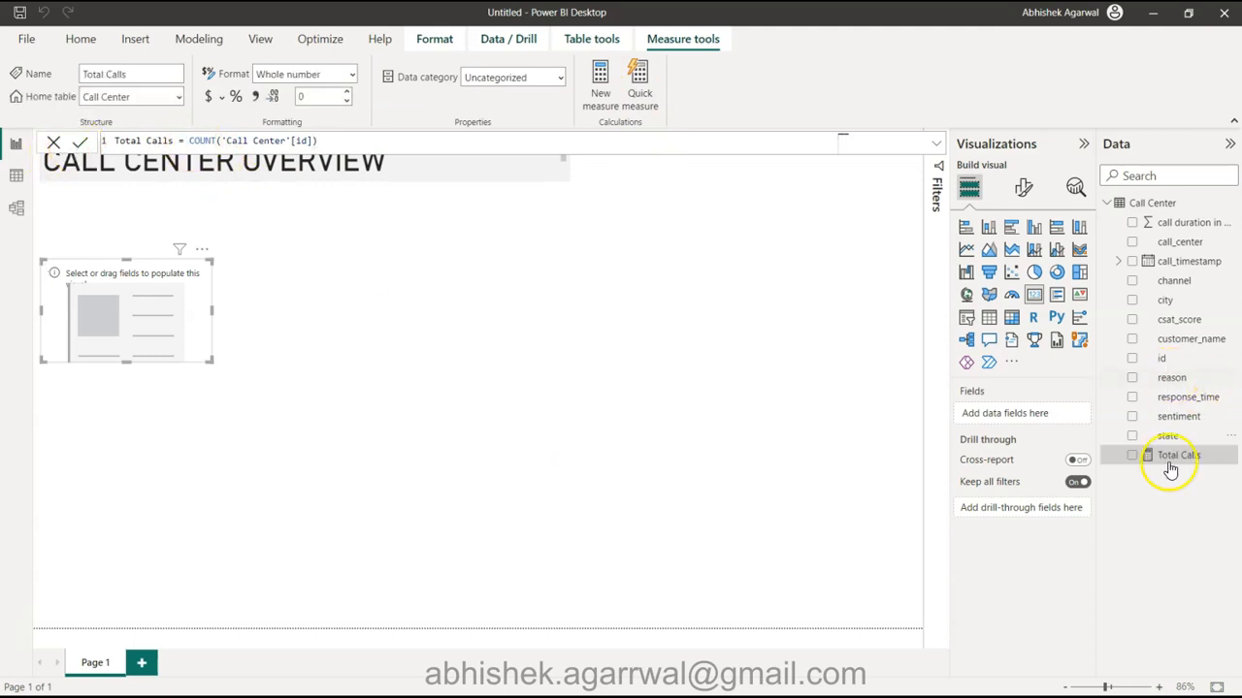
pyautogui.moveTo(1175, 463); pyautogui.dragTo(1034, 417)
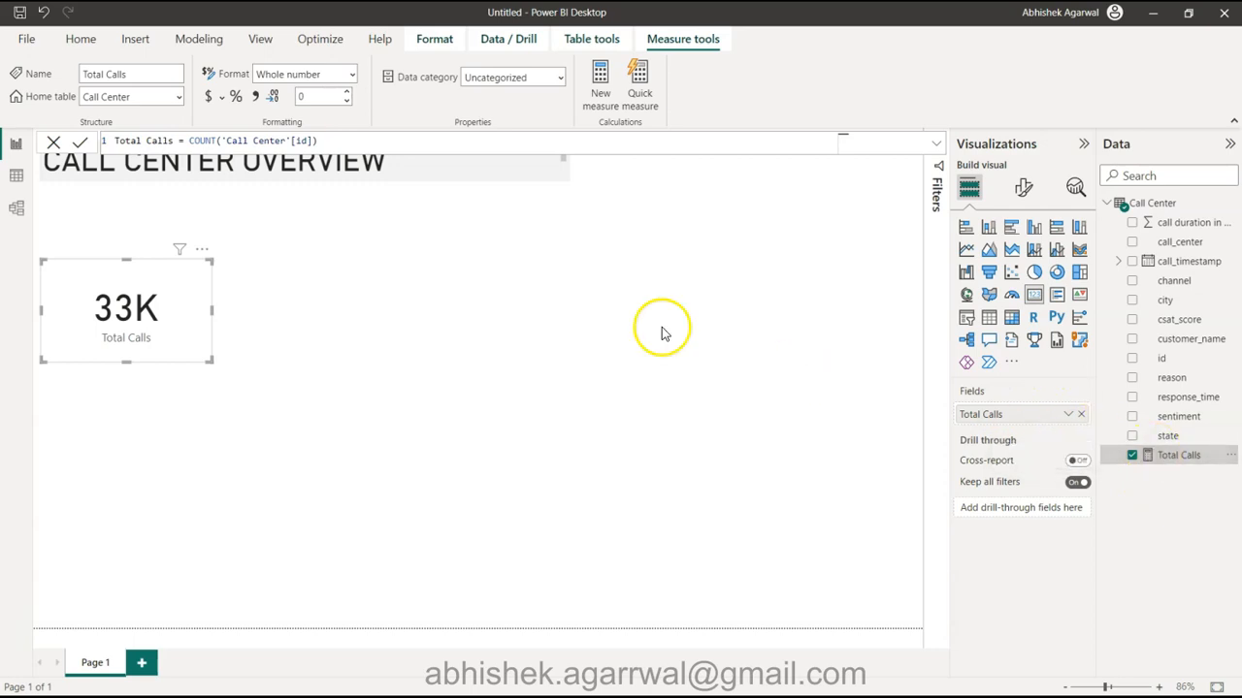
# Try dividing the Total Calls measure's formula by 1000
pyautogui.click(190, 141)
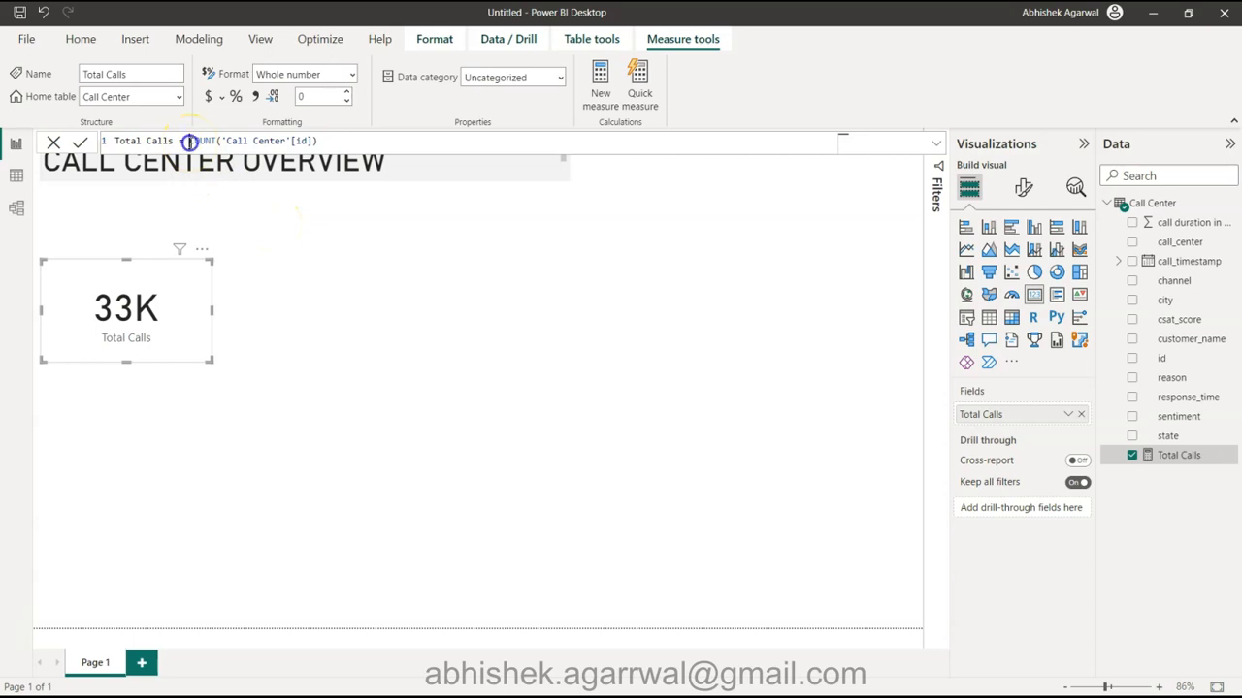
pyautogui.doubleClick(189, 141)
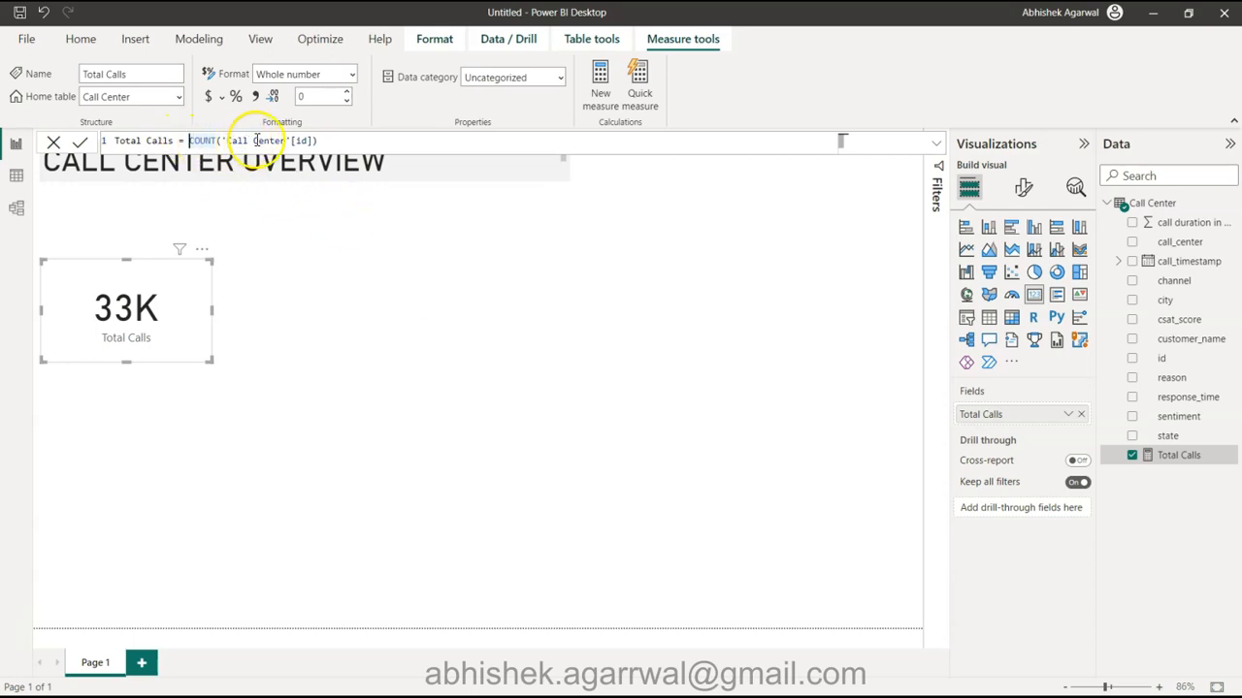
pyautogui.click(326, 141)
pyautogui.write('/1000')
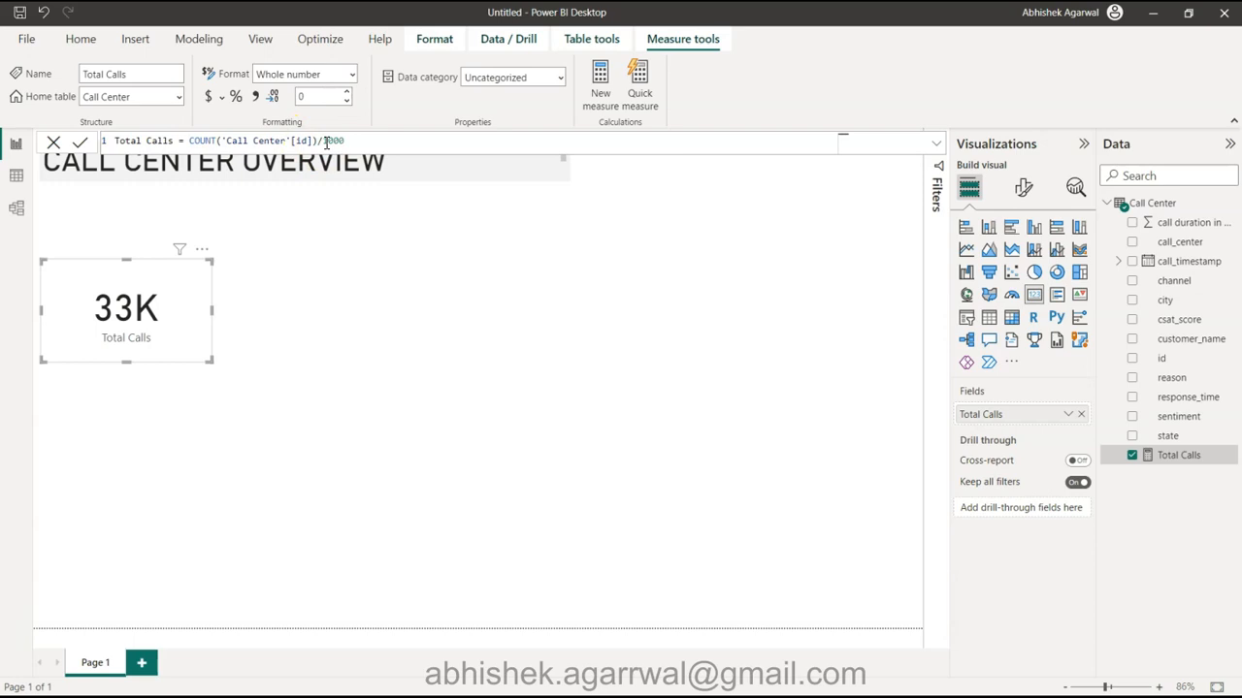
pyautogui.click(328, 293)
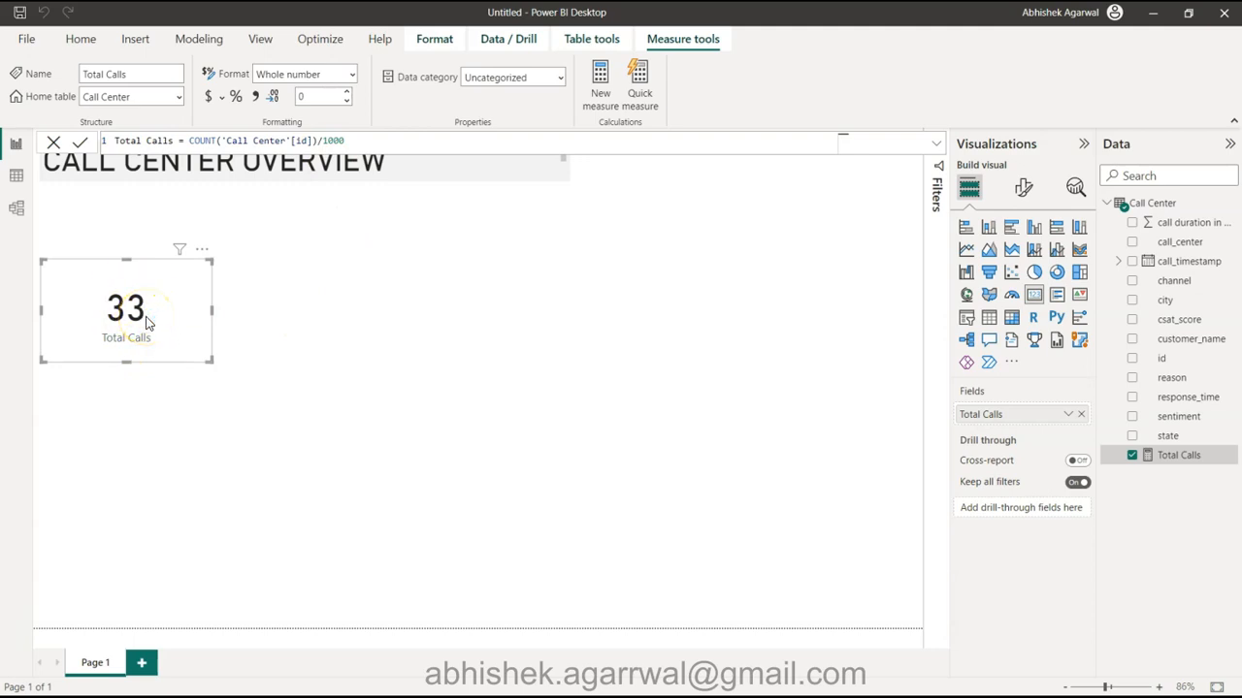
# Remove the /1000 division from the Total Calls measure and commit the formula
pyautogui.click(380, 146)
pyautogui.press('BackSpace')
pyautogui.press('BackSpace')
pyautogui.press('BackSpace')
pyautogui.press('BackSpace')
pyautogui.press('BackSpace')
pyautogui.click(81, 143)
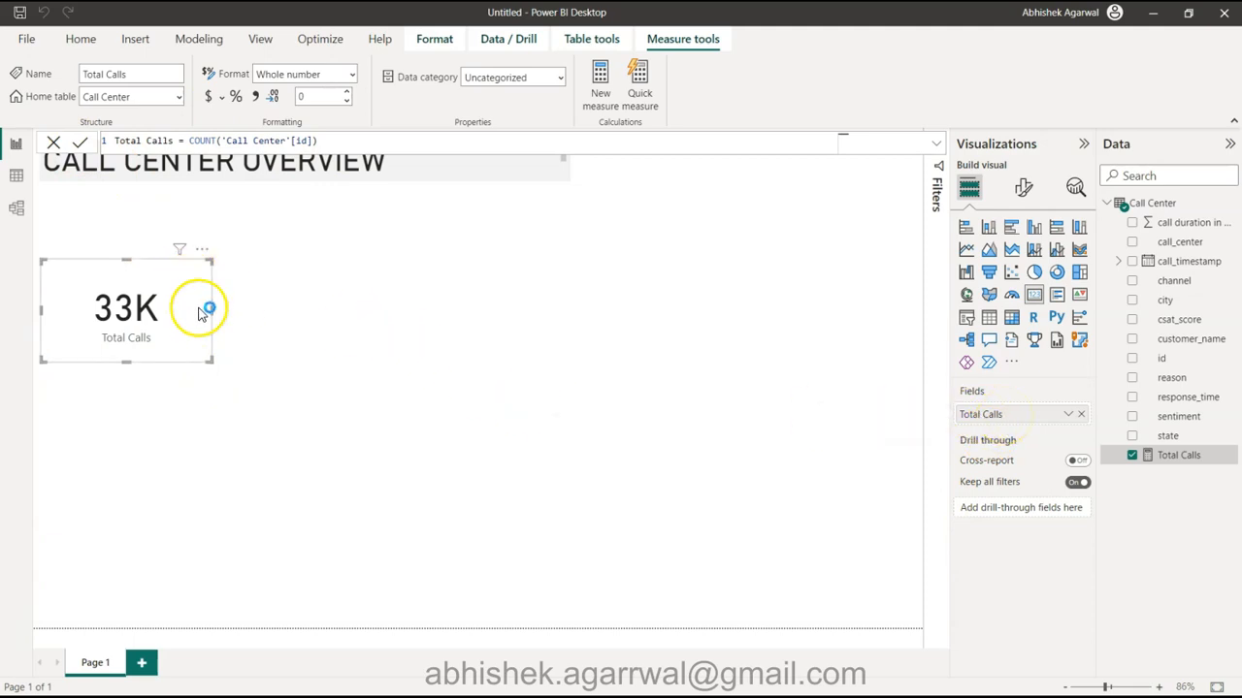
# Make the Total Calls card smaller and move it directly beneath the title, aligned with the title's starting edge
pyautogui.moveTo(207, 359); pyautogui.dragTo(179, 338)
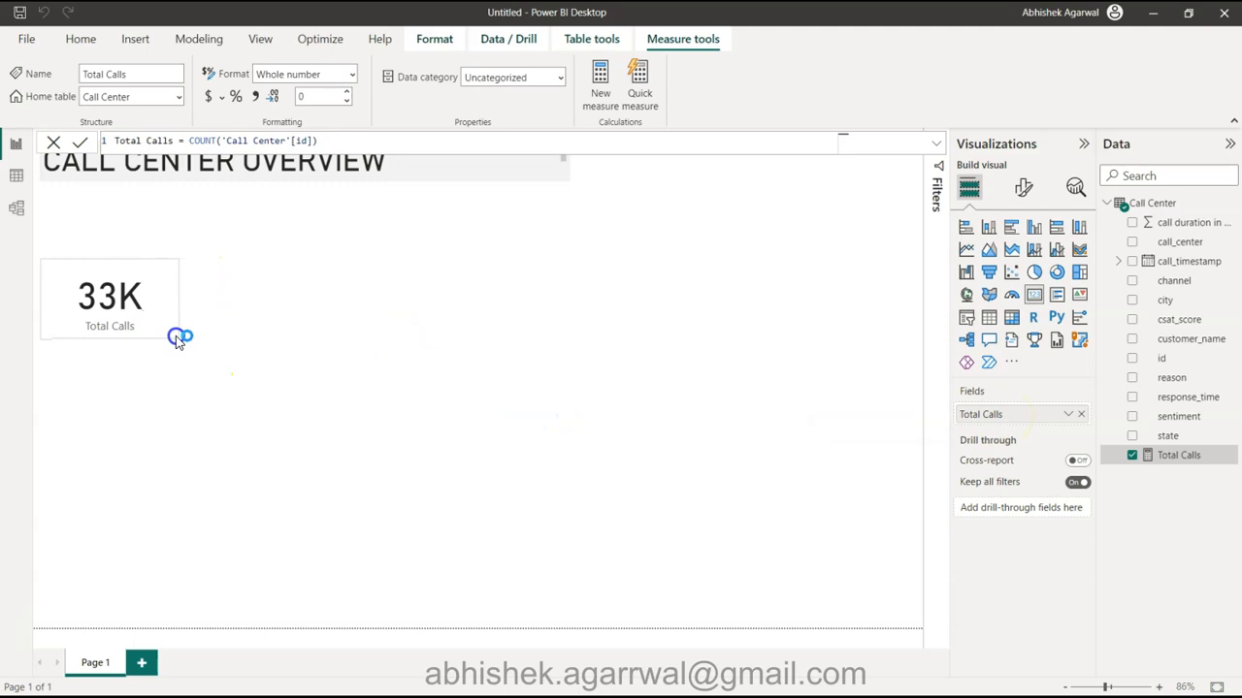
pyautogui.moveTo(133, 297); pyautogui.dragTo(126, 250)
pyautogui.moveTo(135, 238); pyautogui.dragTo(130, 235)
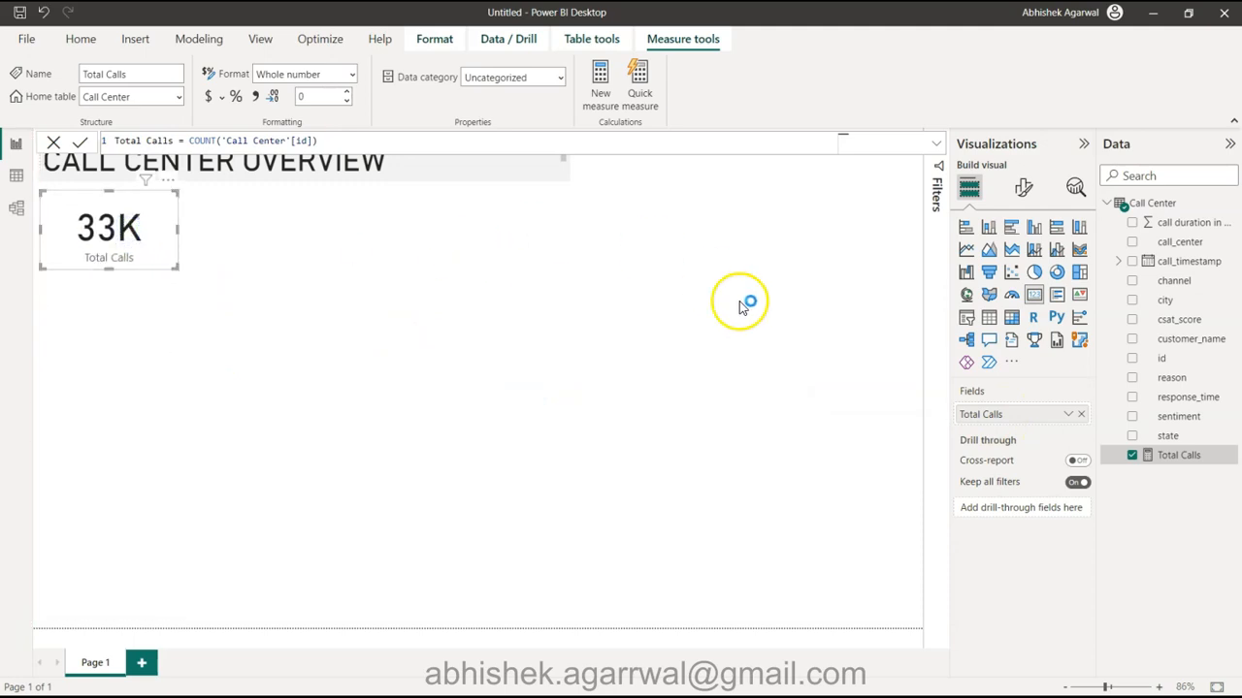
# Turn off the Total Calls card's category label and turn on its title with the text Total Incoming Calls
pyautogui.click(1023, 187)
pyautogui.click(1075, 332)
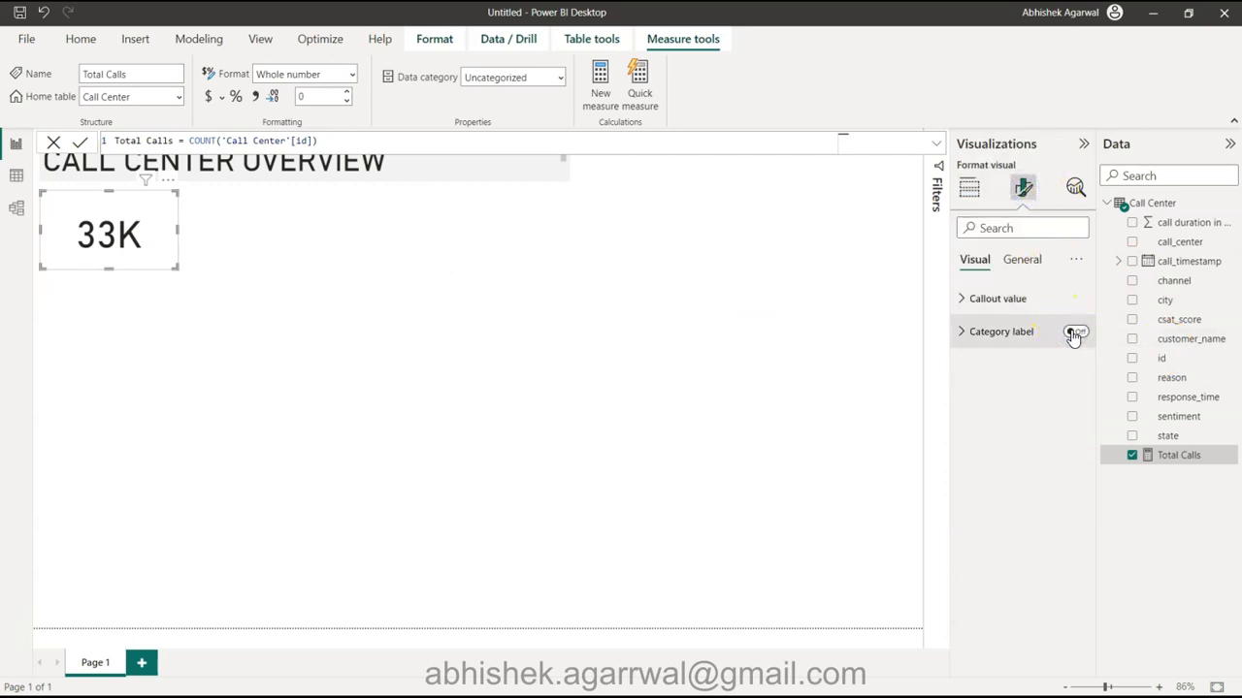
pyautogui.click(1022, 256)
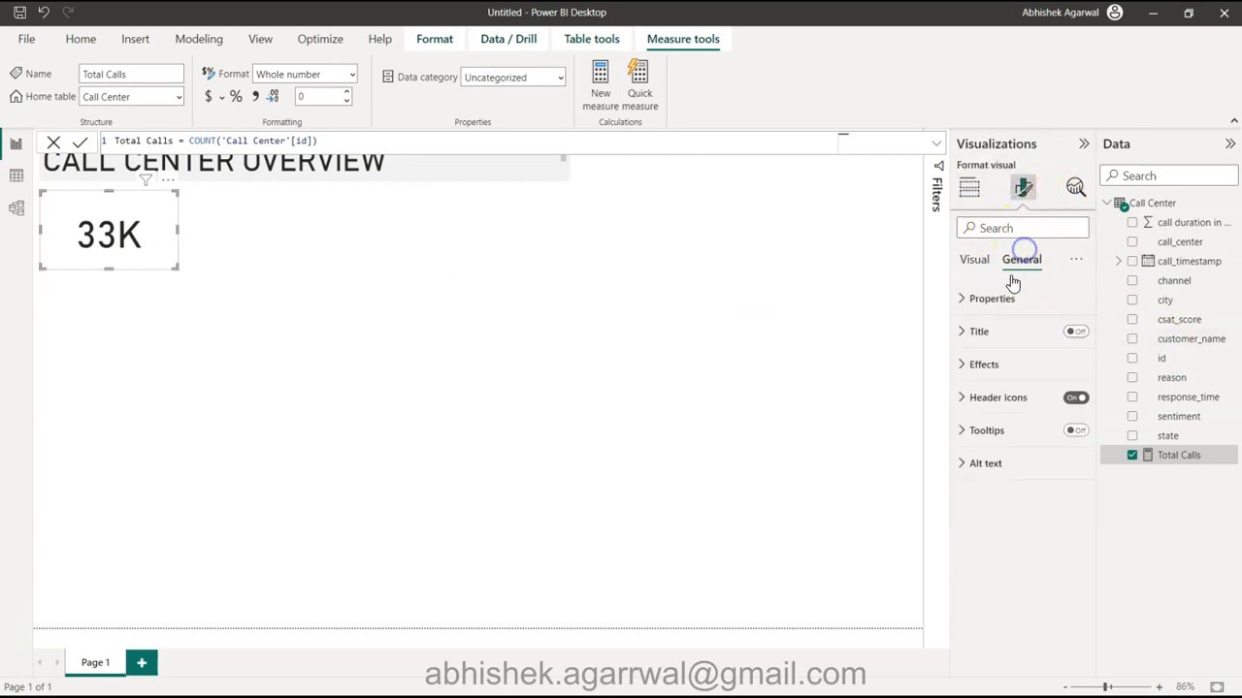
pyautogui.click(999, 330)
pyautogui.click(1074, 332)
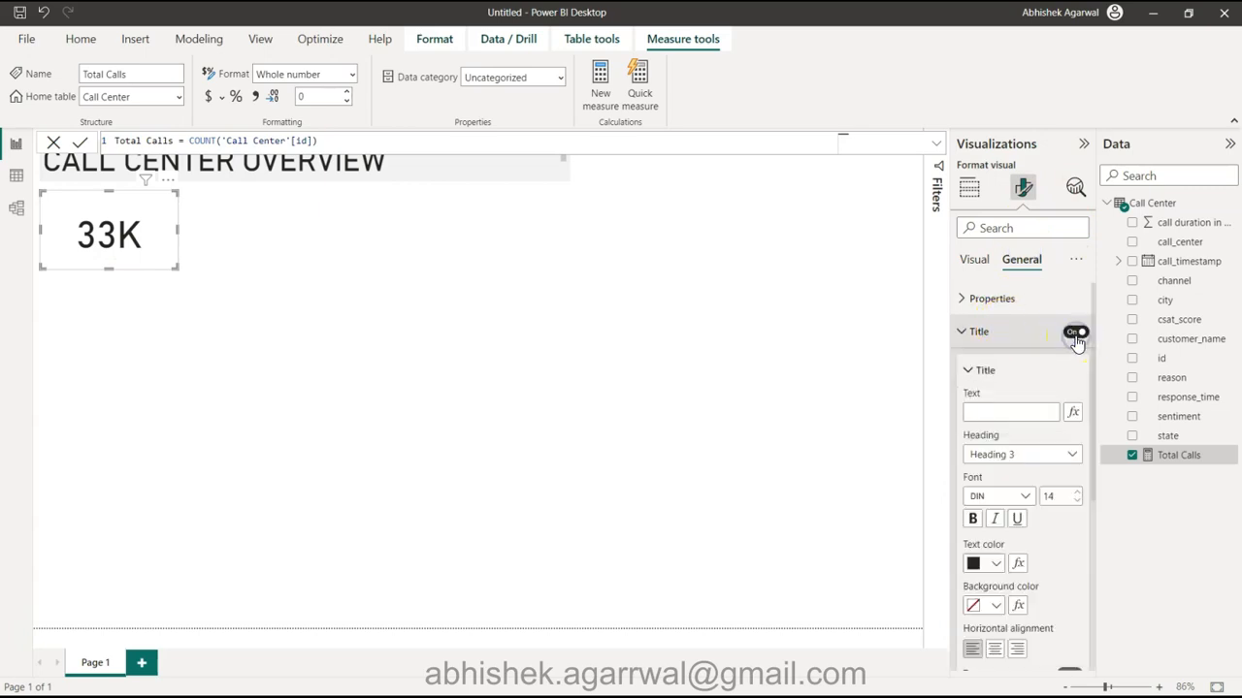
pyautogui.click(997, 412)
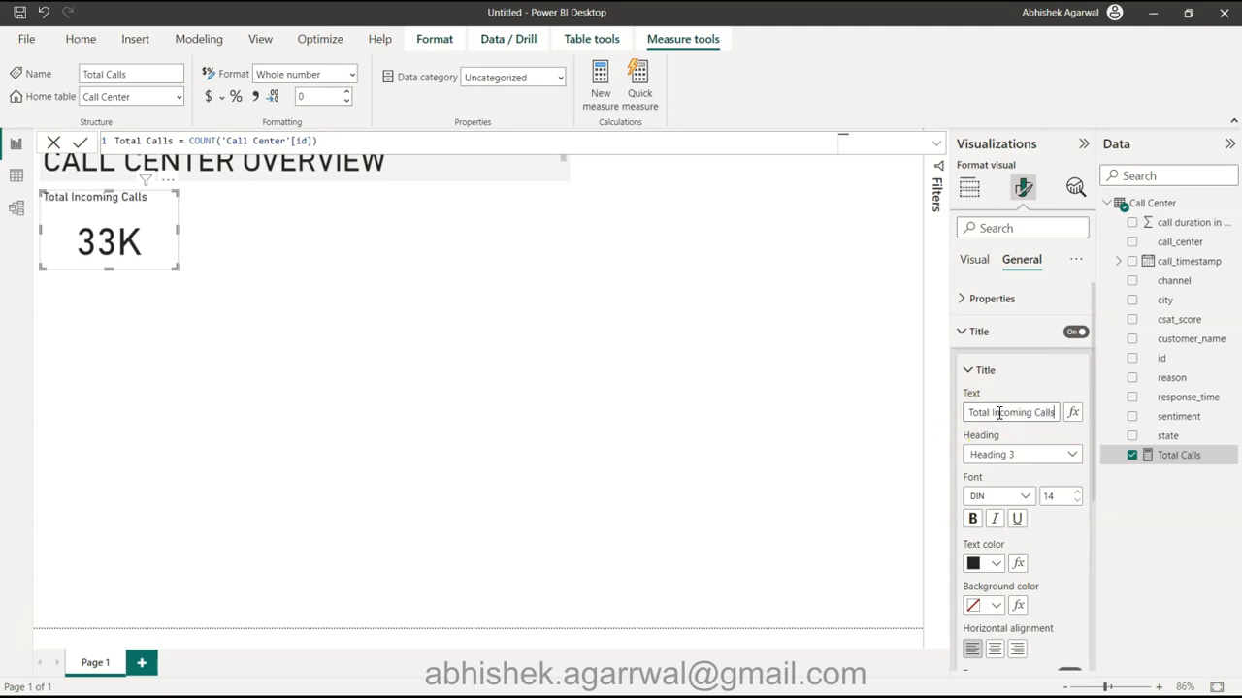
# Center the card's title horizontally and set its text color to dark gray
pyautogui.click(993, 649)
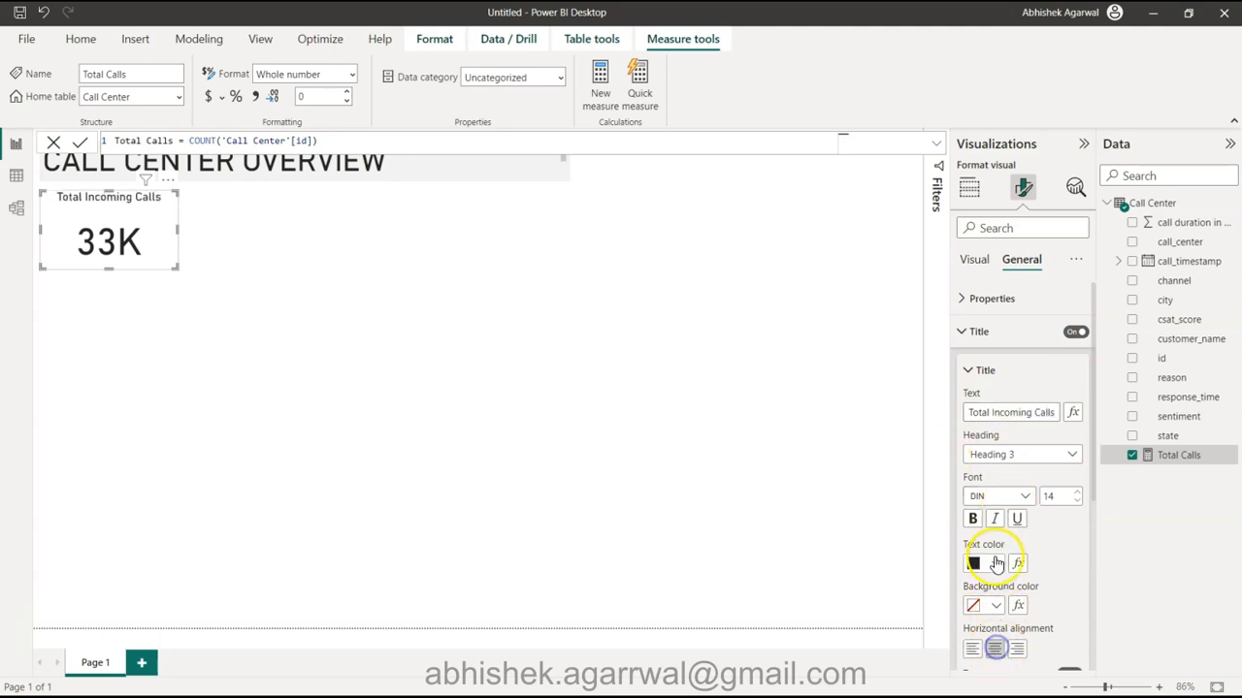
pyautogui.click(996, 563)
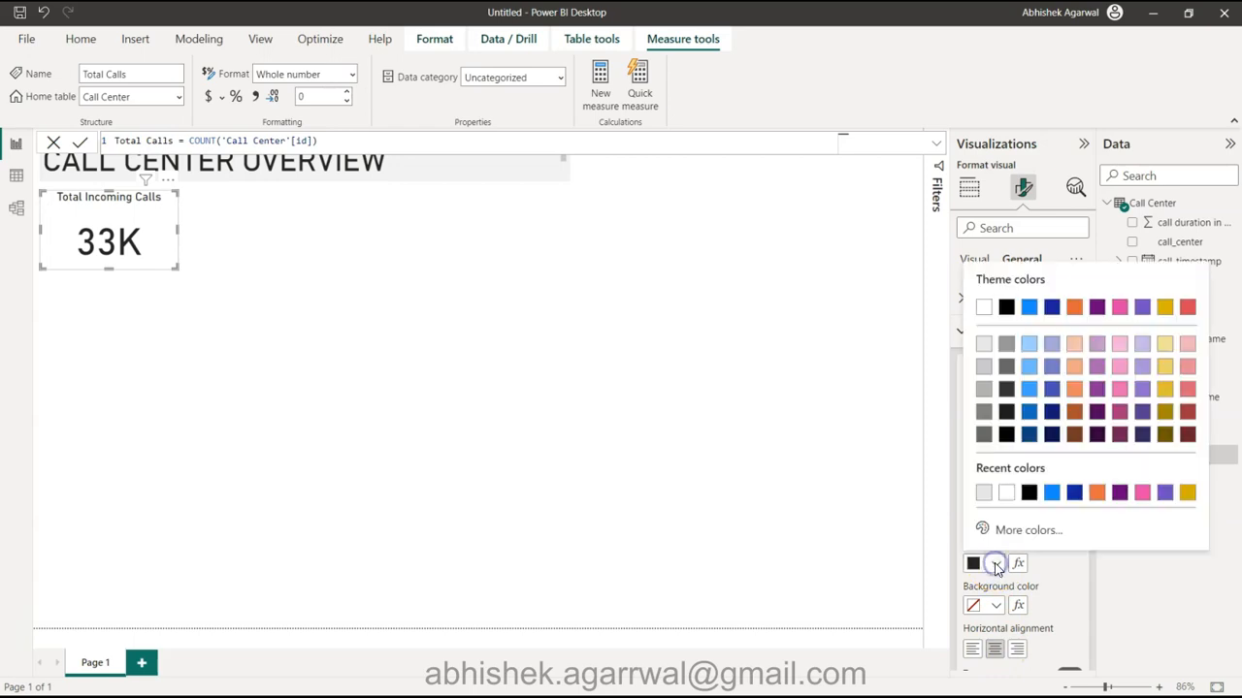
pyautogui.click(1005, 353)
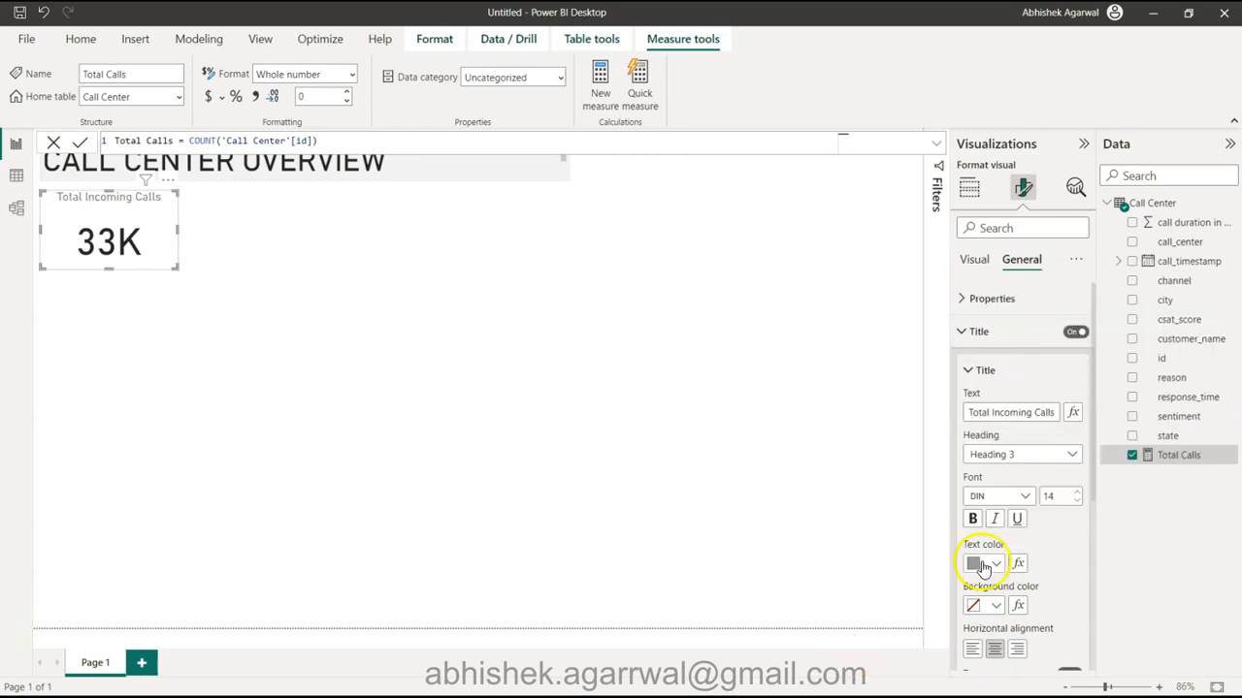
pyautogui.click(984, 564)
pyautogui.click(1006, 365)
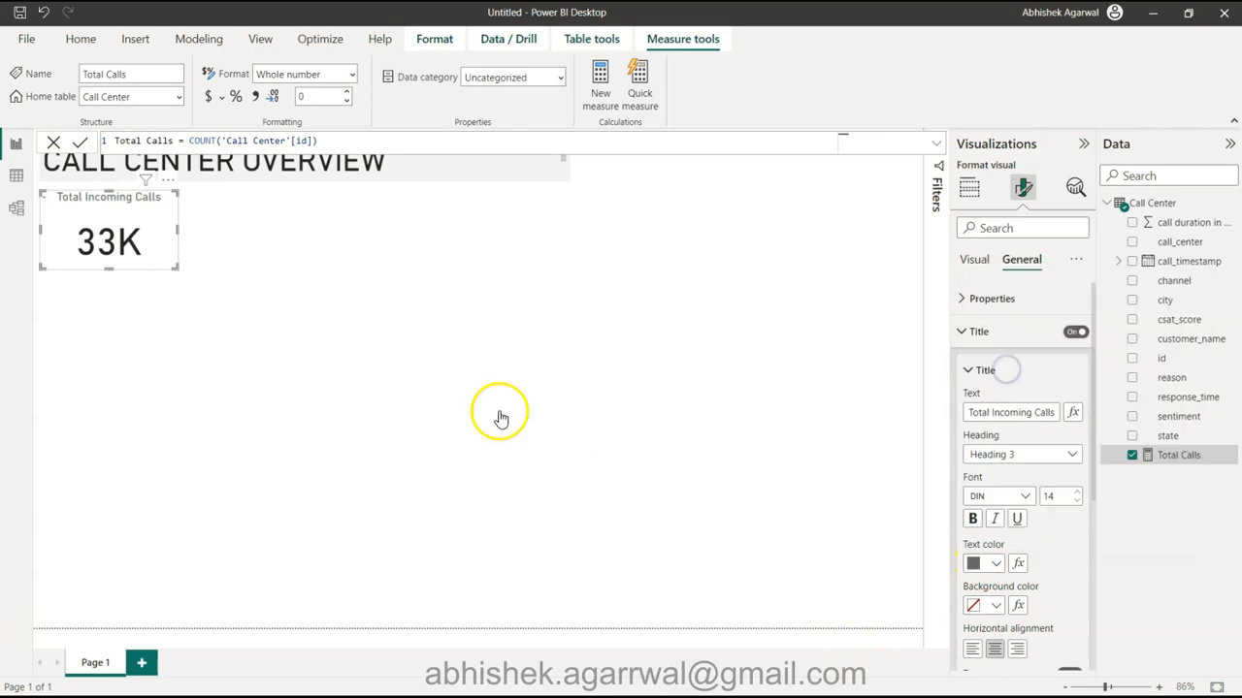
pyautogui.click(448, 409)
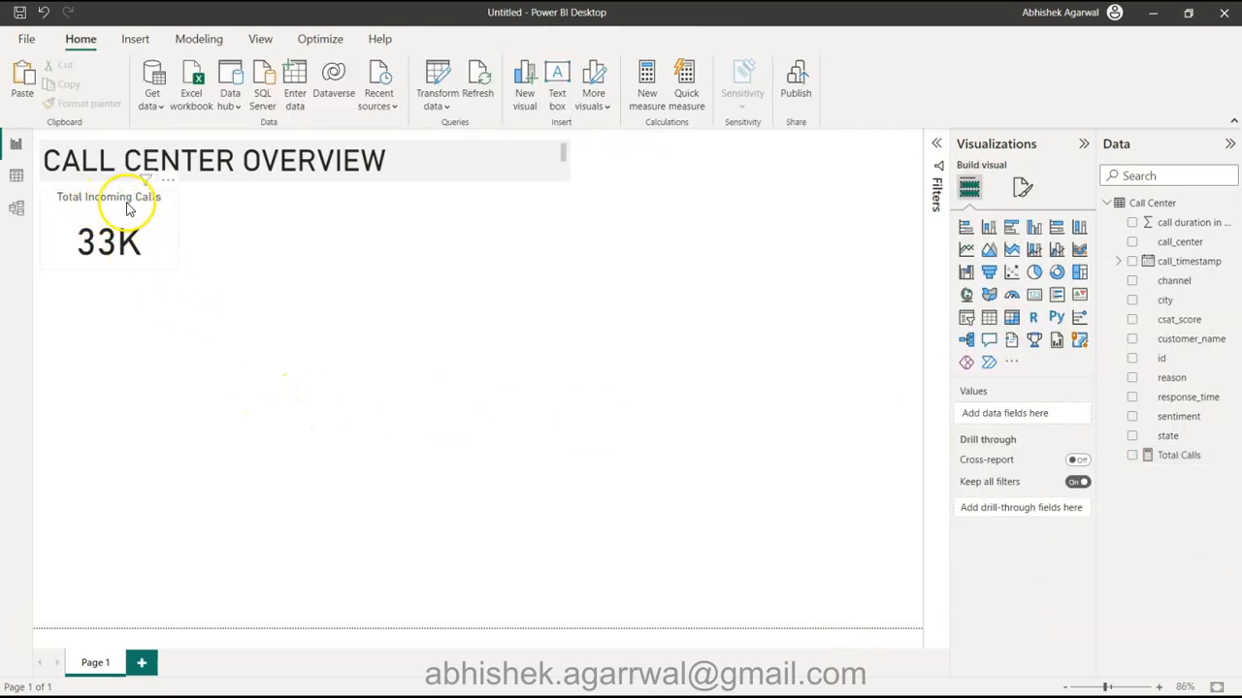
# Copy the Total Incoming Calls card and paste three duplicates, stacking them in a column beneath the original
pyautogui.rightClick(104, 254)
pyautogui.click(271, 526)
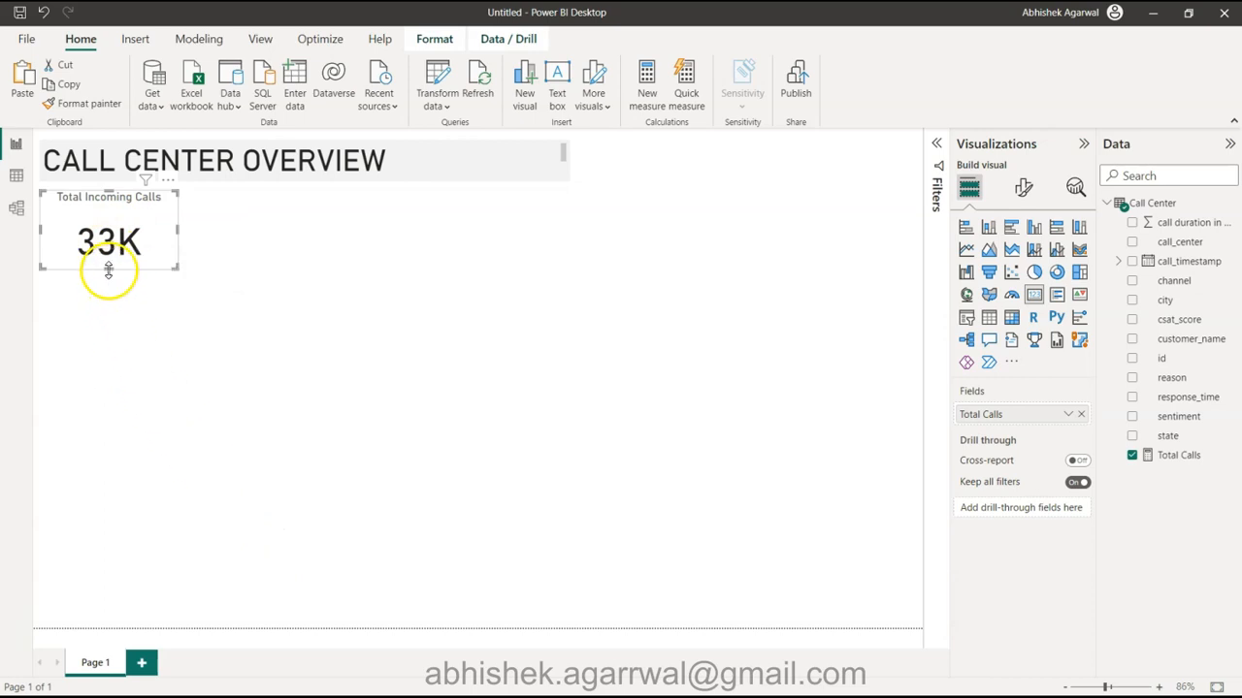
pyautogui.hotkey('ctrl', 'v')
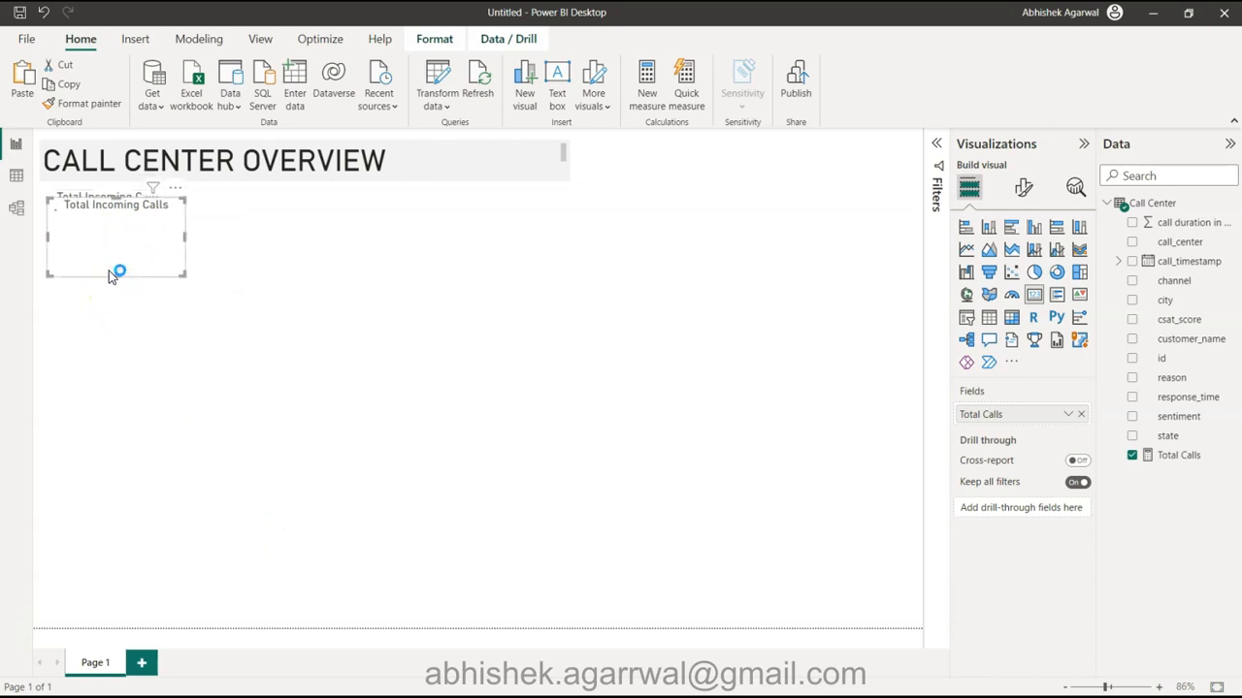
pyautogui.moveTo(109, 244); pyautogui.dragTo(109, 546)
pyautogui.hotkey('ctrl', 'v')
pyautogui.hotkey('ctrl', 'v')
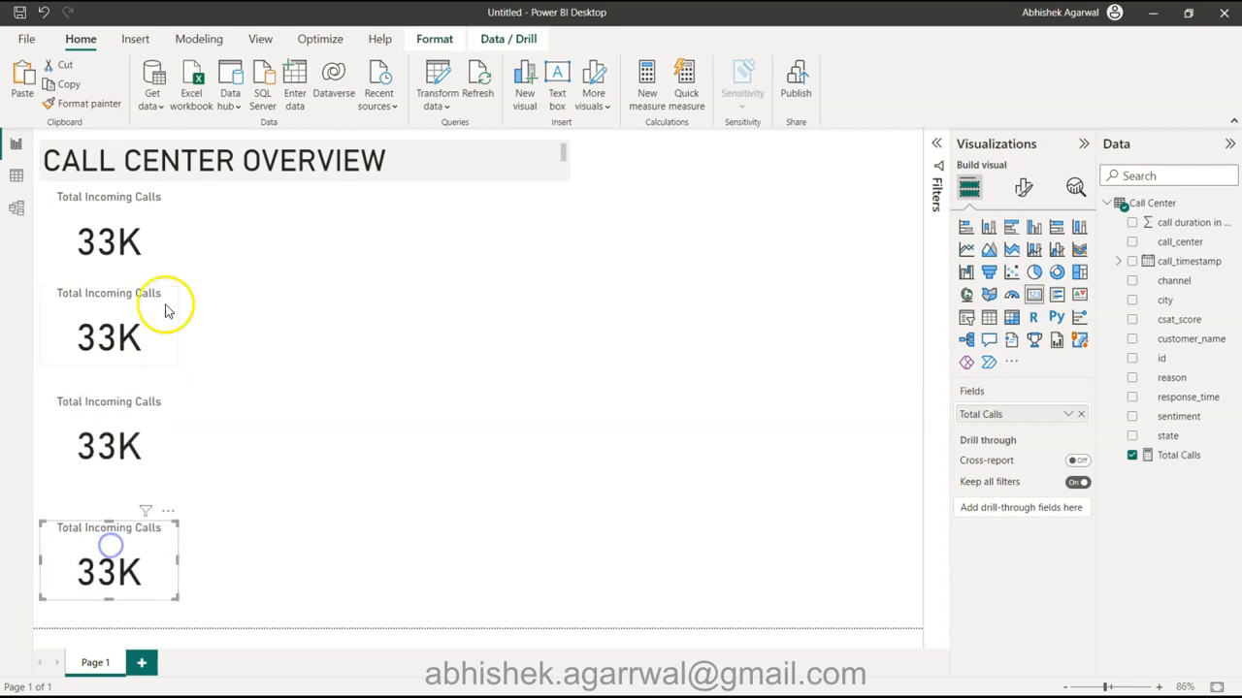
pyautogui.click(195, 191)
pyautogui.moveTo(122, 553); pyautogui.dragTo(124, 568)
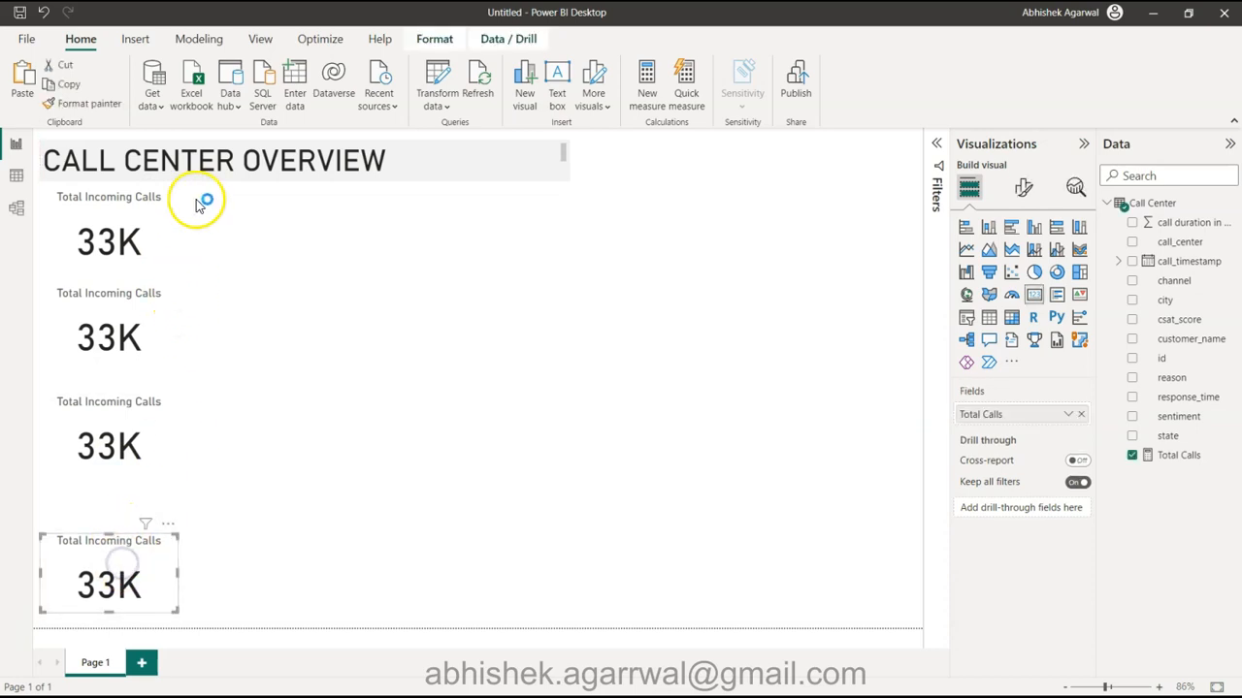
# Select all four cards and distribute them vertically
pyautogui.moveTo(199, 190); pyautogui.dragTo(35, 603)
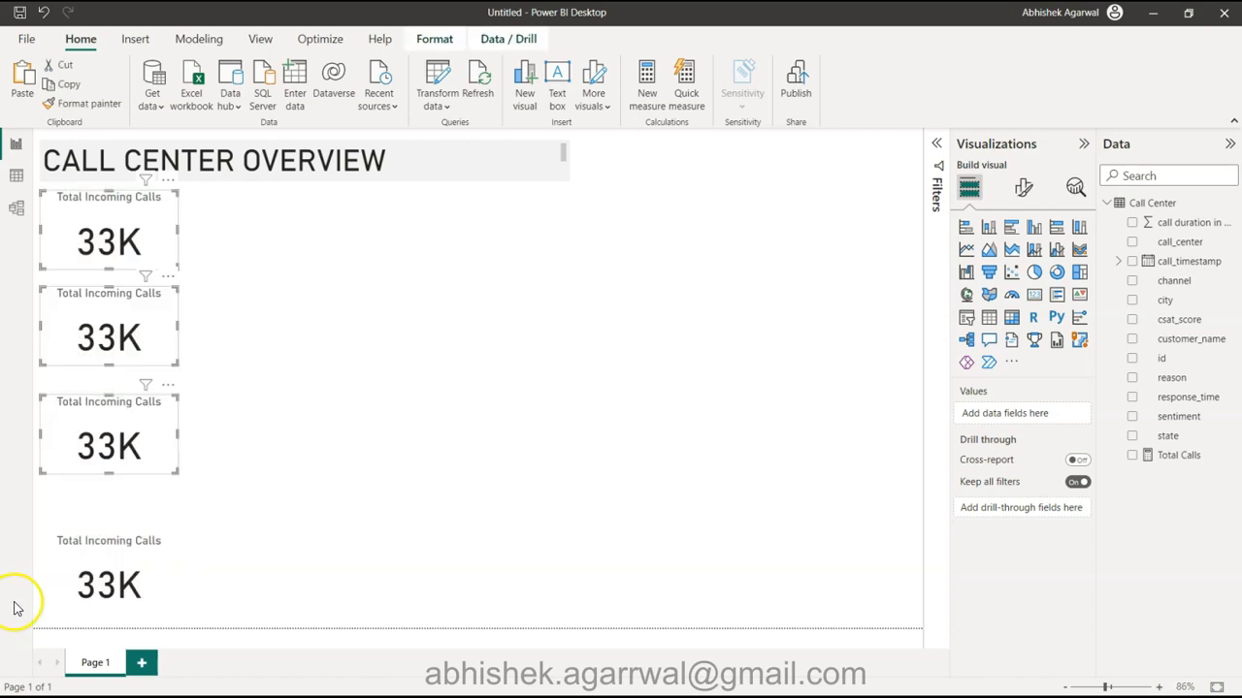
pyautogui.keyDown('ctrl'); pyautogui.click(139, 552); pyautogui.keyUp('ctrl')
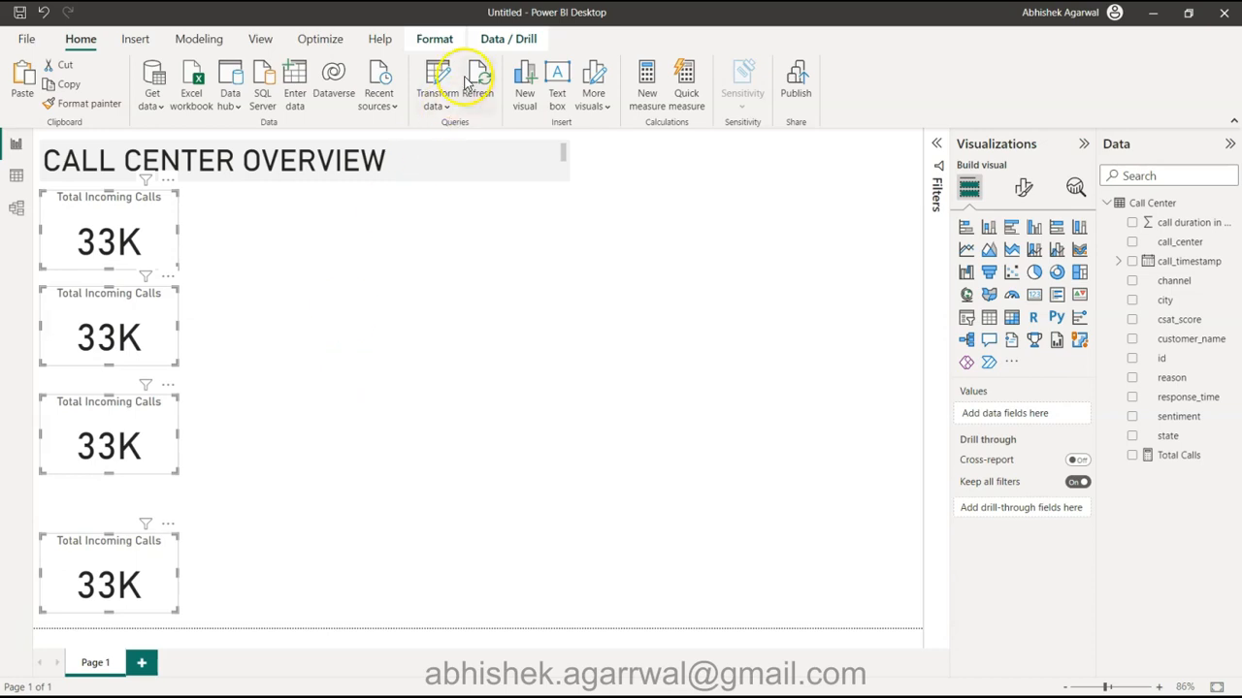
pyautogui.click(450, 41)
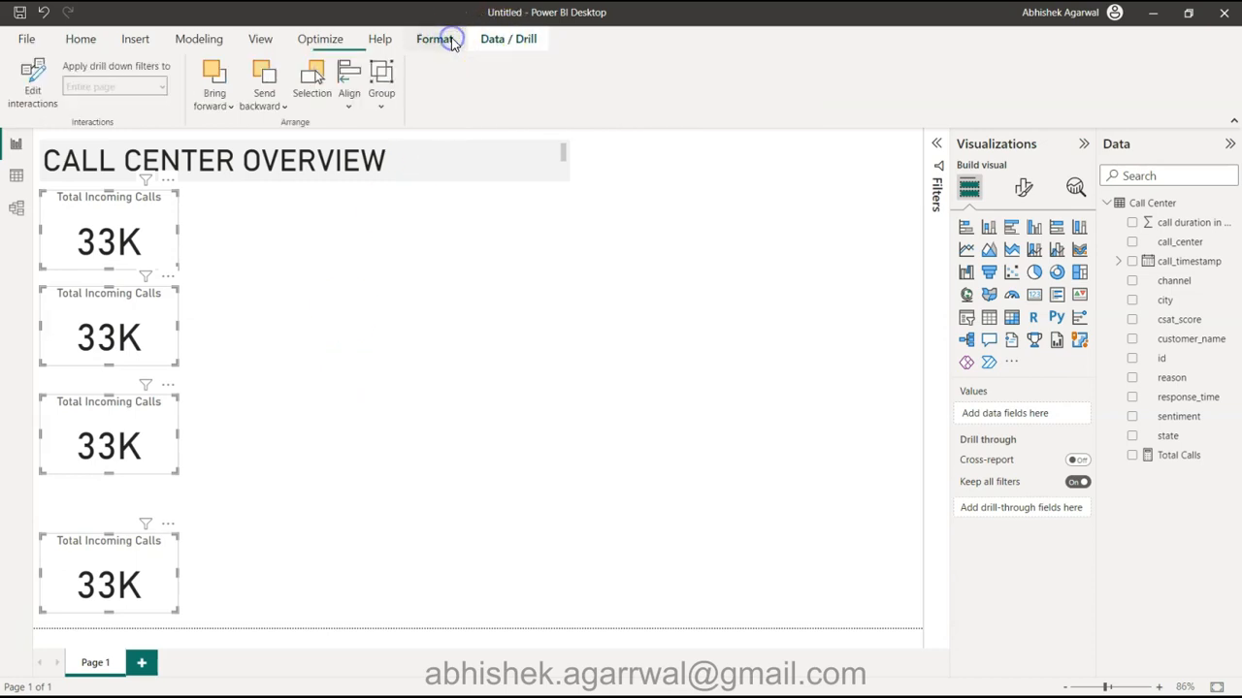
pyautogui.click(348, 84)
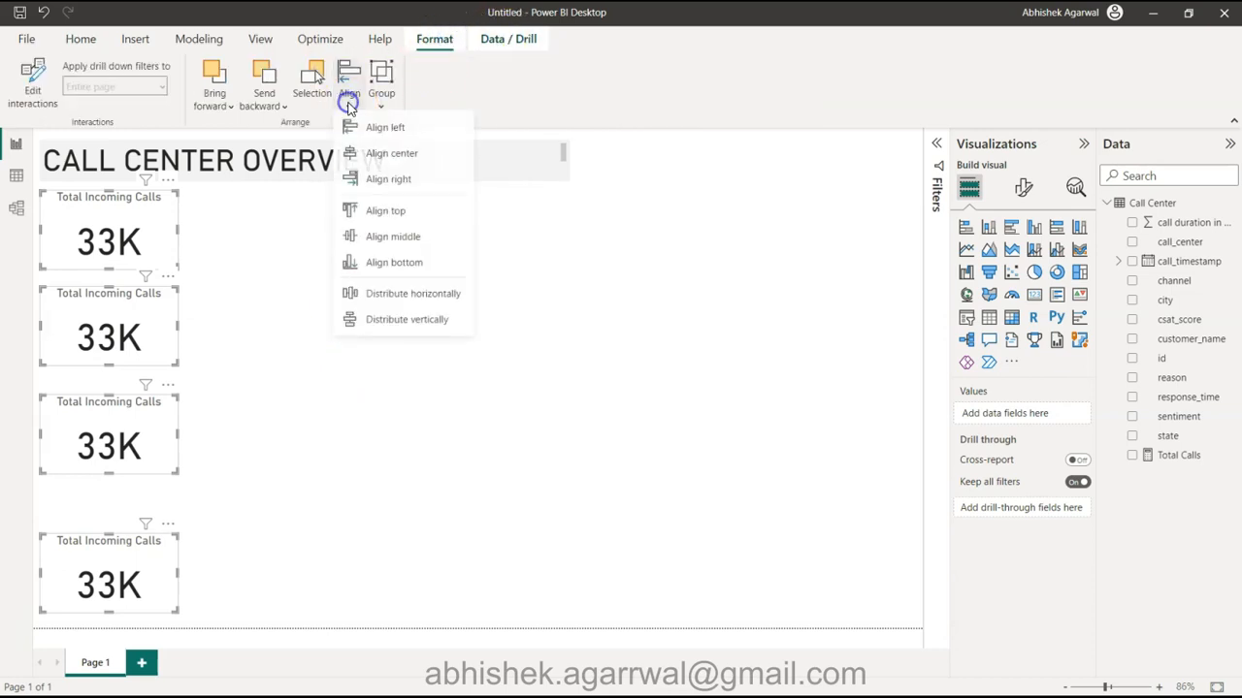
pyautogui.click(382, 324)
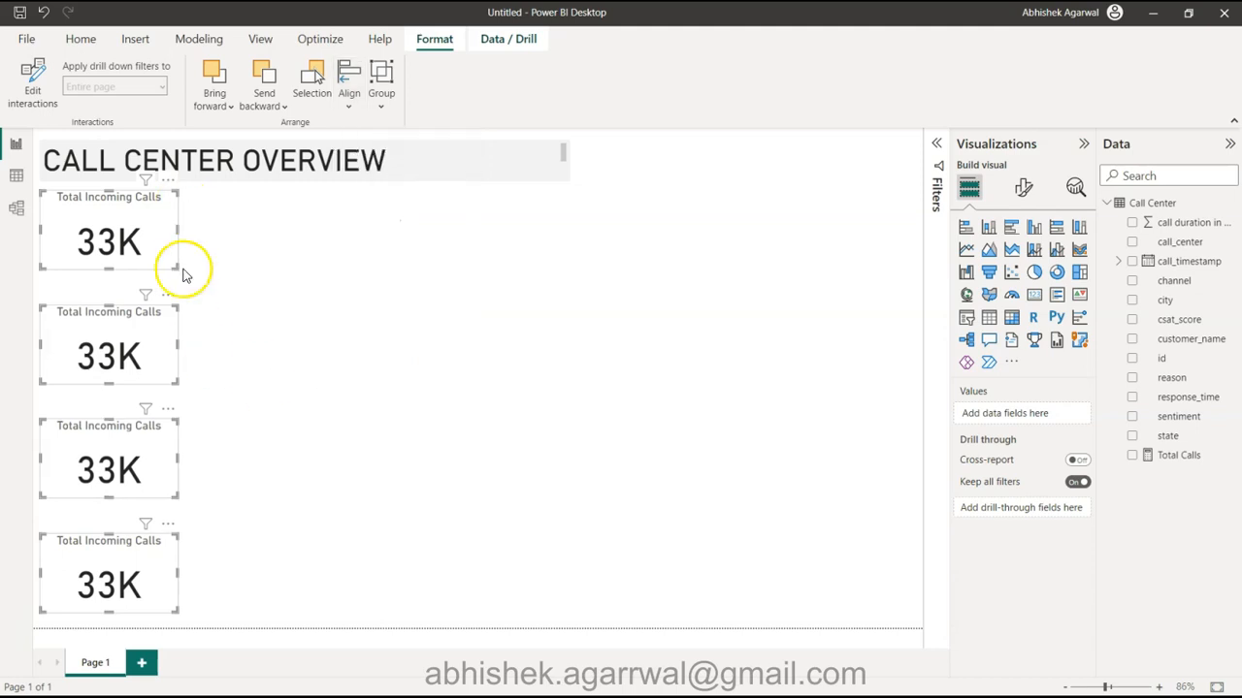
pyautogui.click(213, 521)
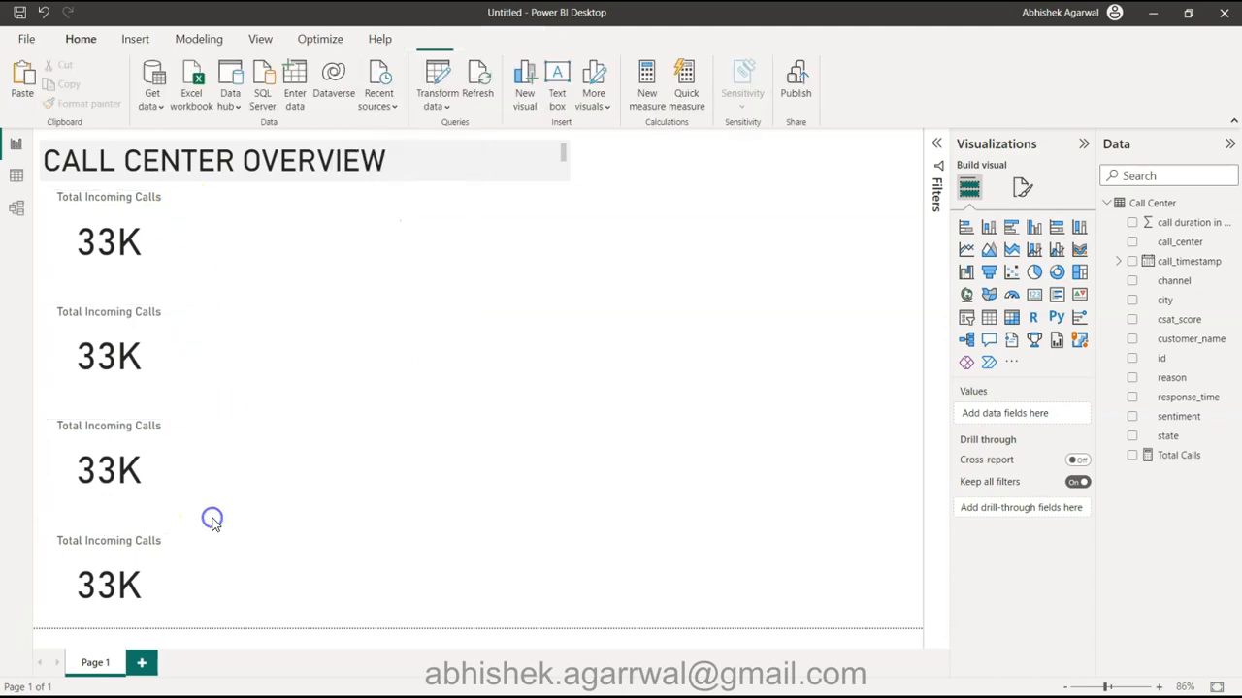
# Give the first card a light gray background with 50% transparency
pyautogui.click(121, 254)
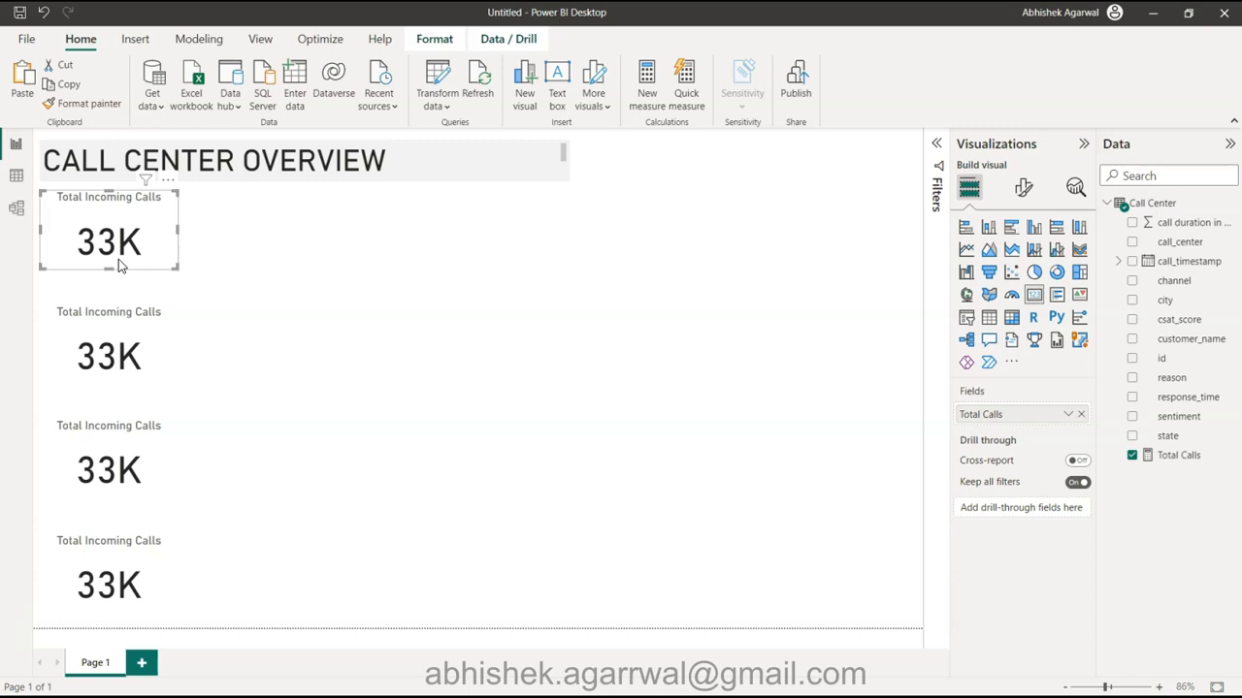
pyautogui.click(106, 330)
pyautogui.click(126, 244)
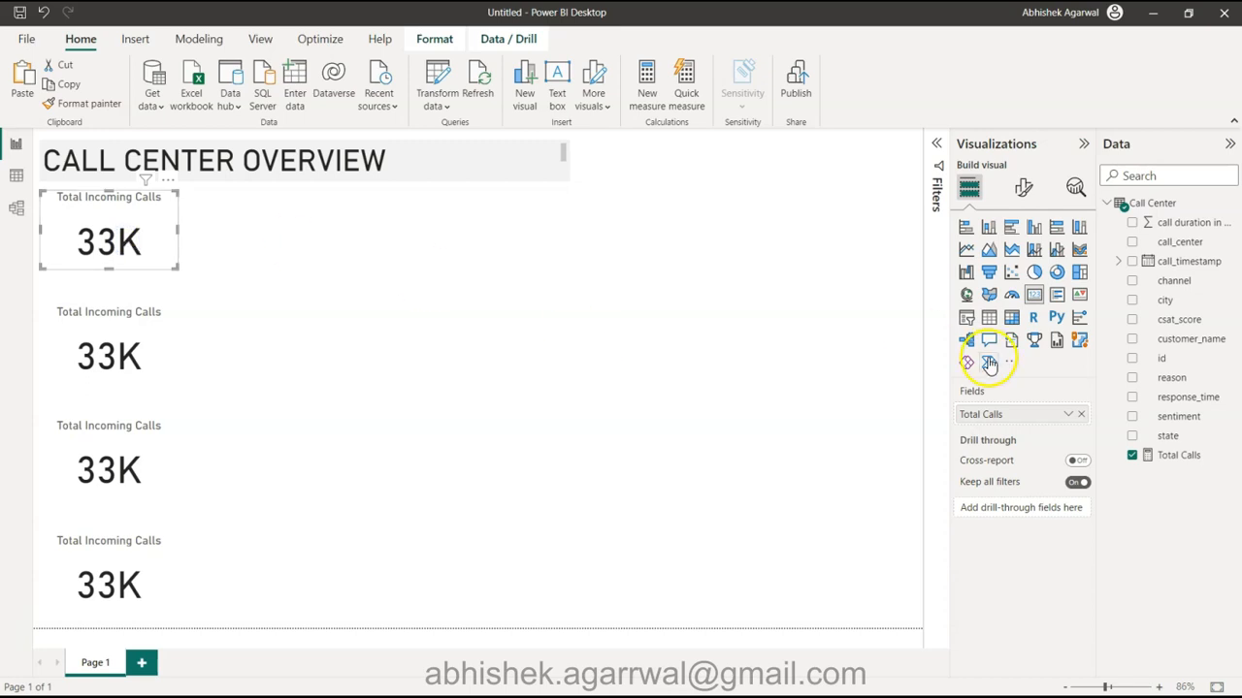
pyautogui.click(1021, 187)
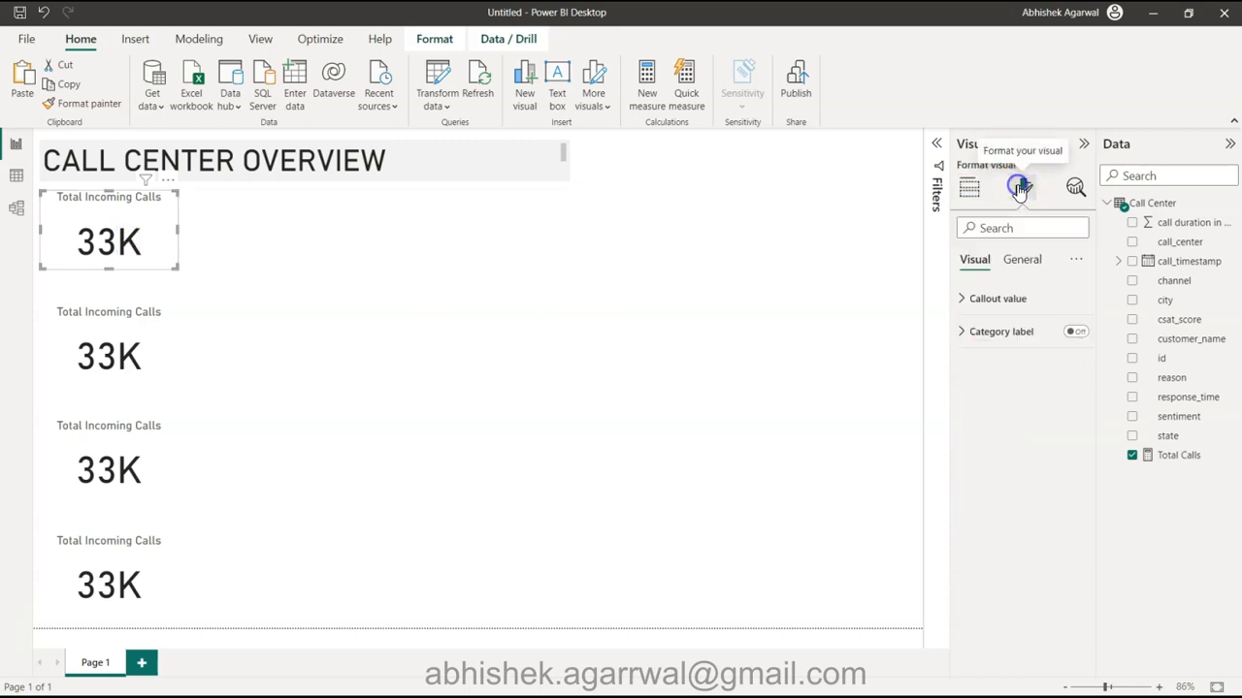
pyautogui.click(1023, 260)
pyautogui.click(1029, 364)
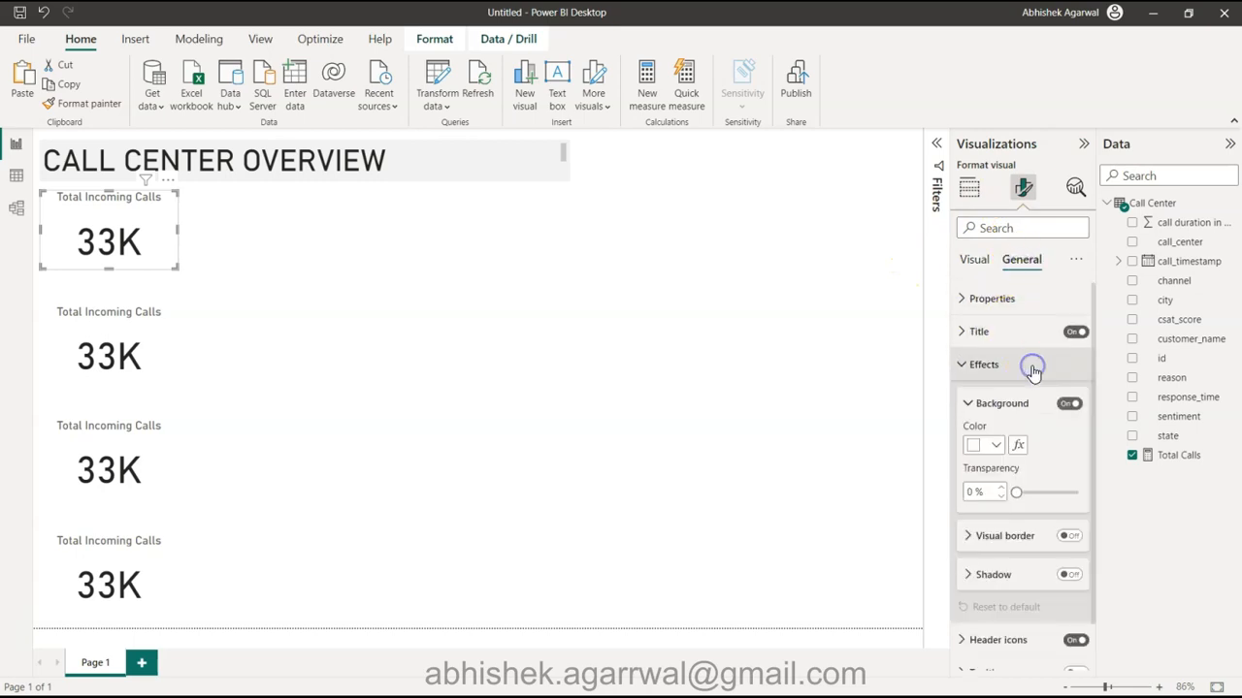
pyautogui.click(996, 446)
pyautogui.click(984, 225)
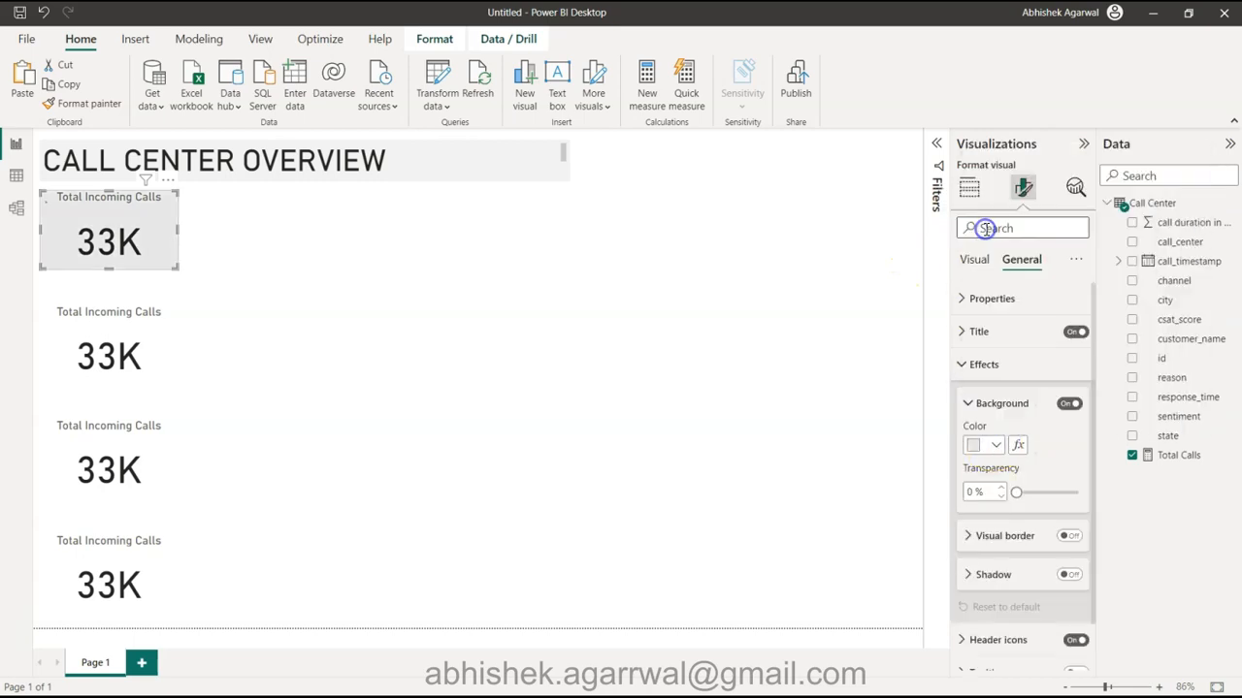
pyautogui.write('50')
pyautogui.press('Return')
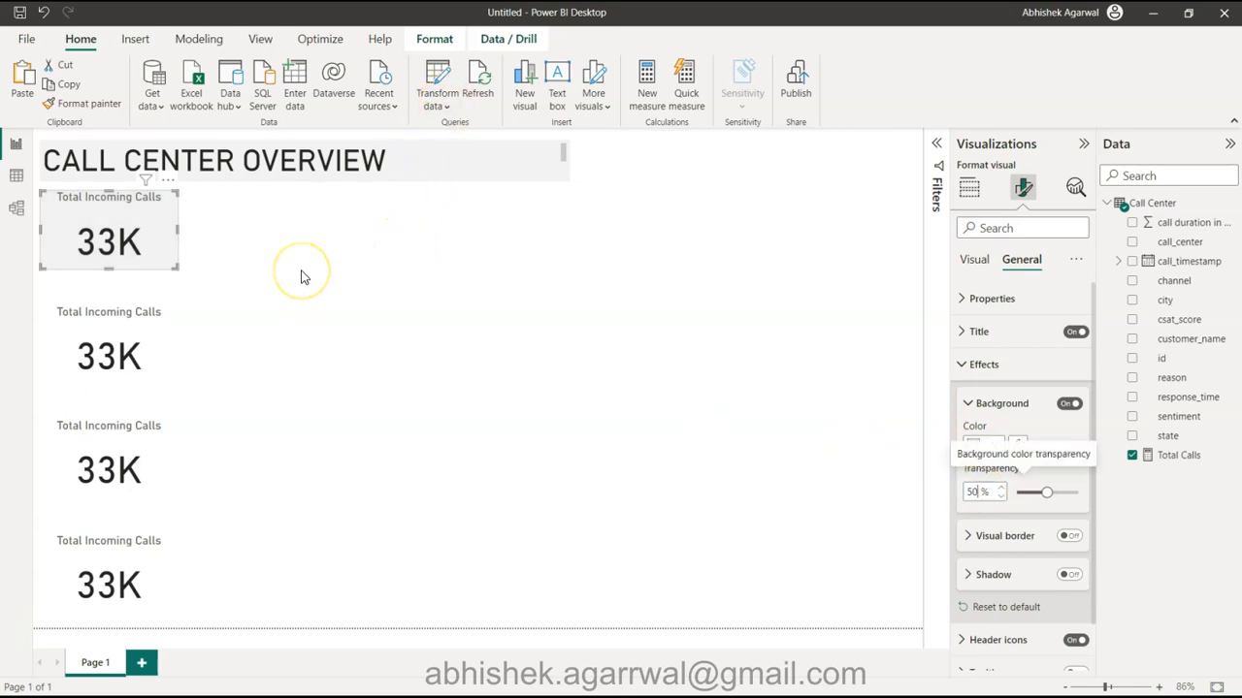
# Try a width of 210 on the first card and set it back to 200
pyautogui.click(963, 299)
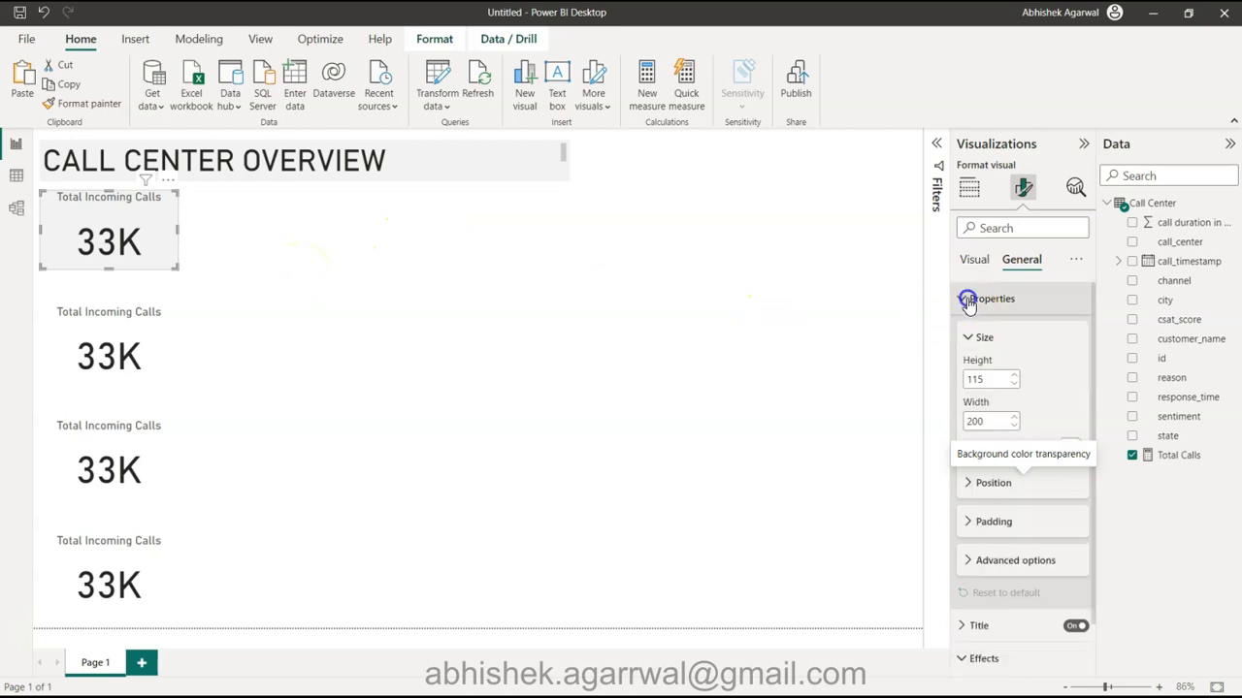
pyautogui.doubleClick(994, 425)
pyautogui.write('2')
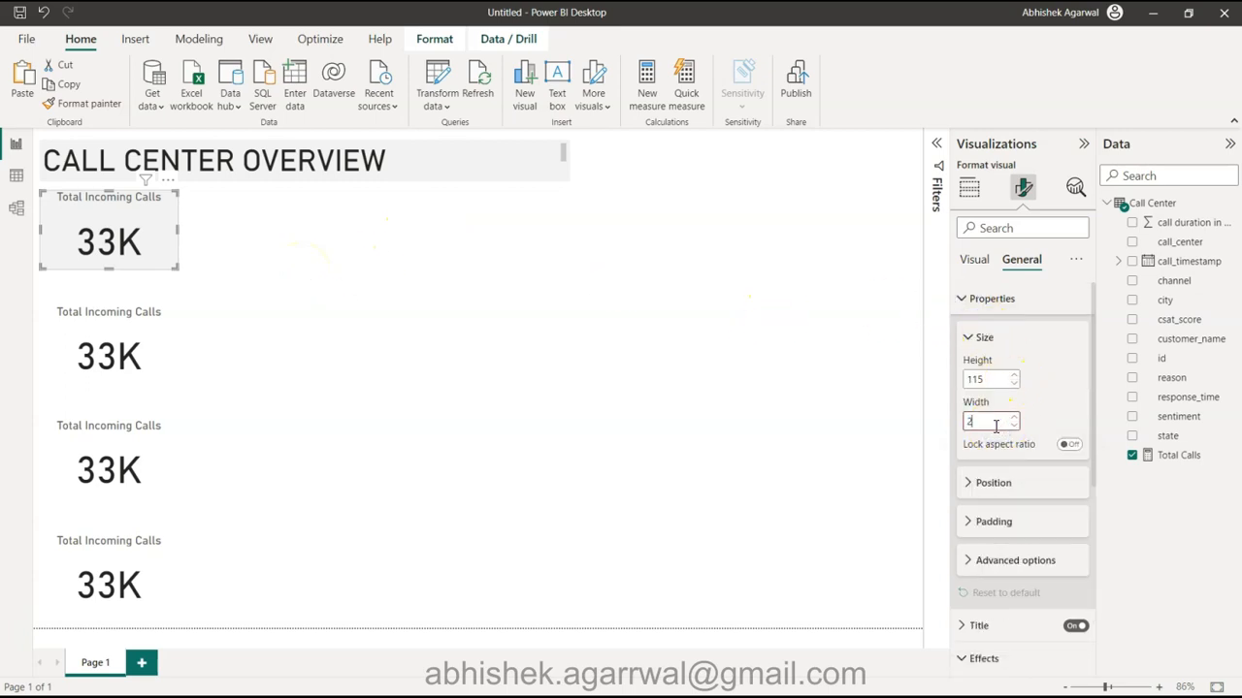
pyautogui.write('10')
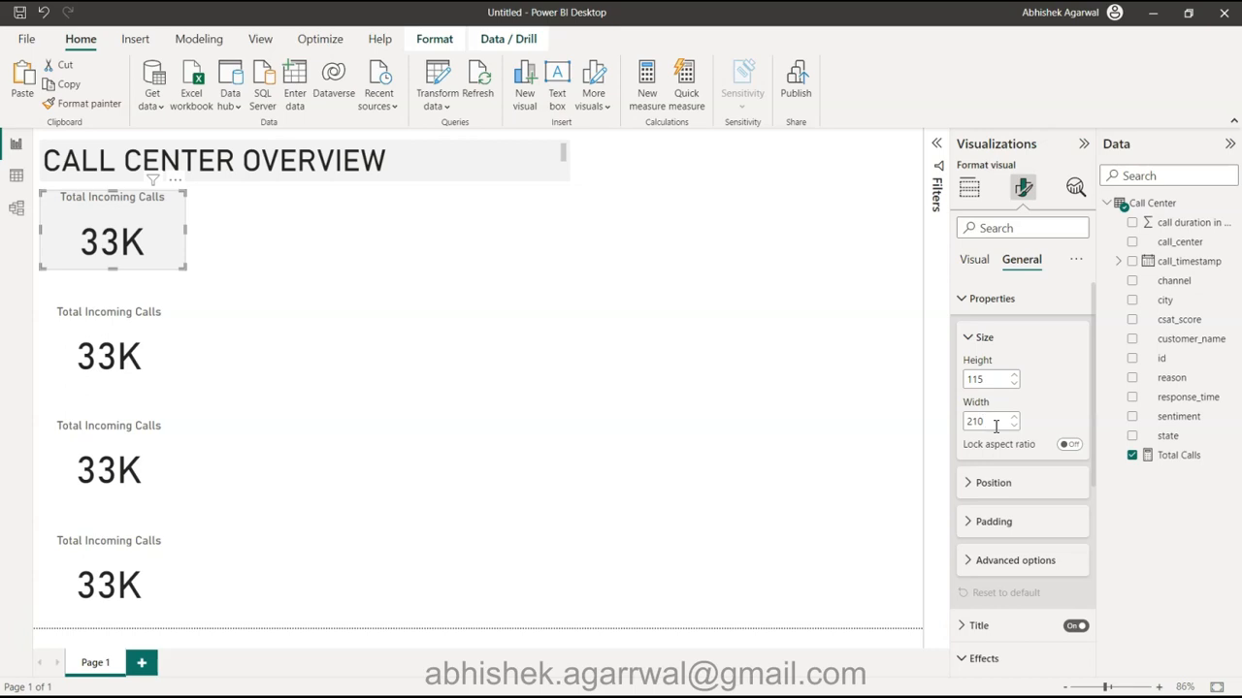
pyautogui.press('BackSpace')
pyautogui.press('BackSpace')
pyautogui.write('00')
# Set the first card's height to 130
pyautogui.click(997, 381)
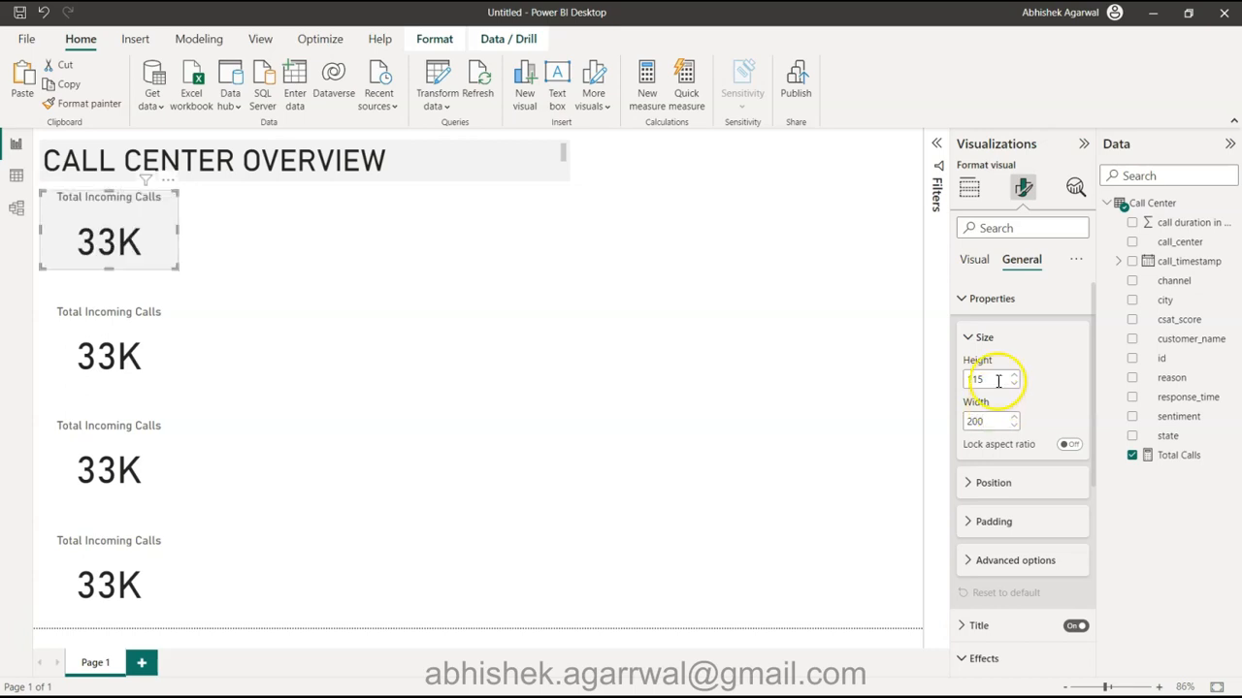
pyautogui.write('130')
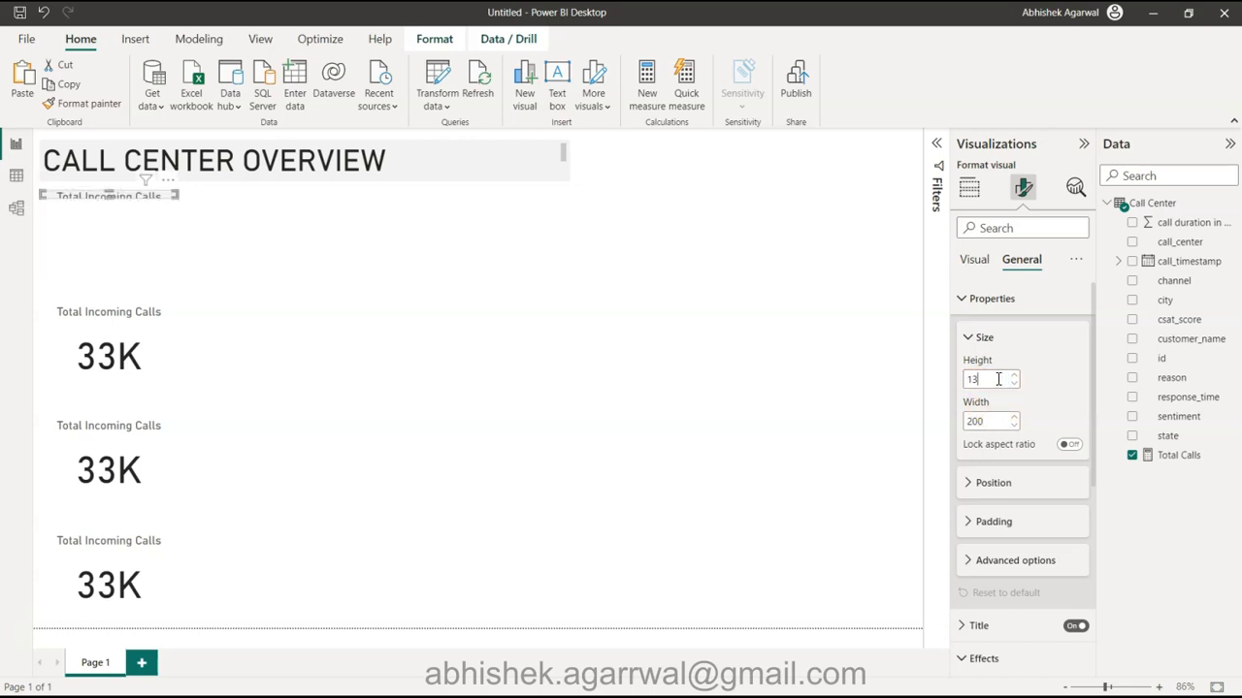
# Copy the first card's formatting to the second card with Format painter and set the second card's height to 130
pyautogui.click(97, 104)
pyautogui.click(114, 316)
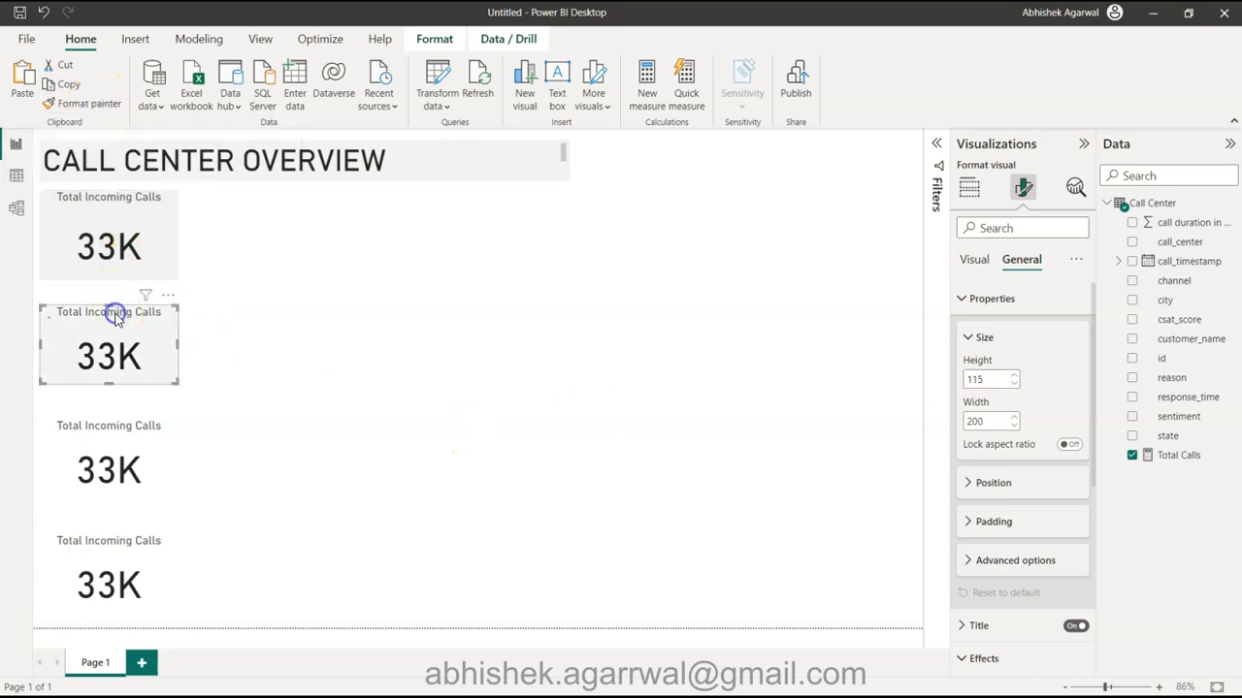
pyautogui.doubleClick(989, 381)
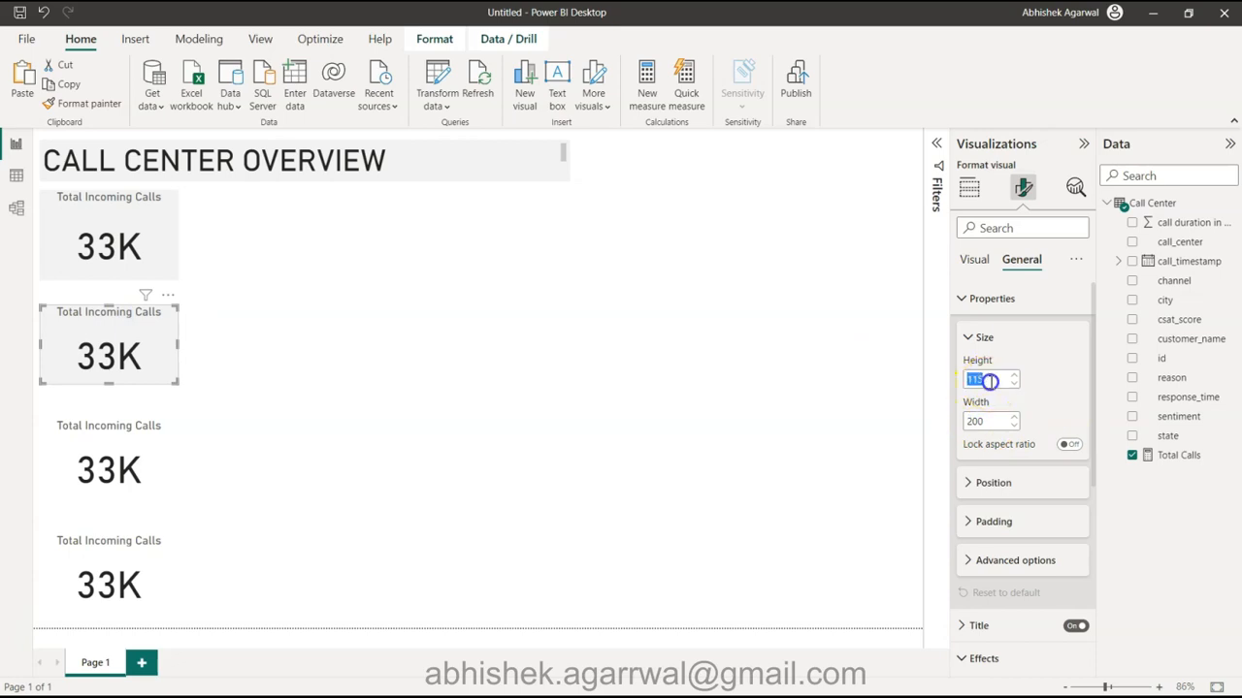
pyautogui.write('130')
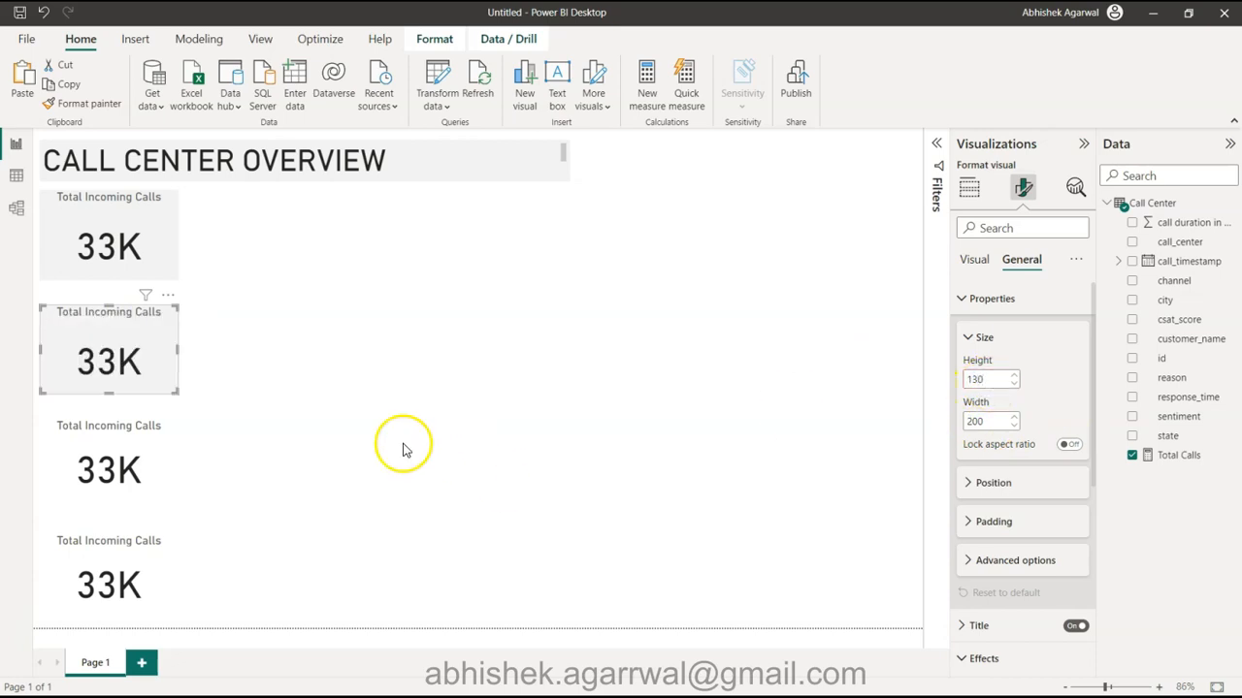
# Copy the second card's formatting to the third card with Format painter and set the third card's height to 130
pyautogui.click(121, 471)
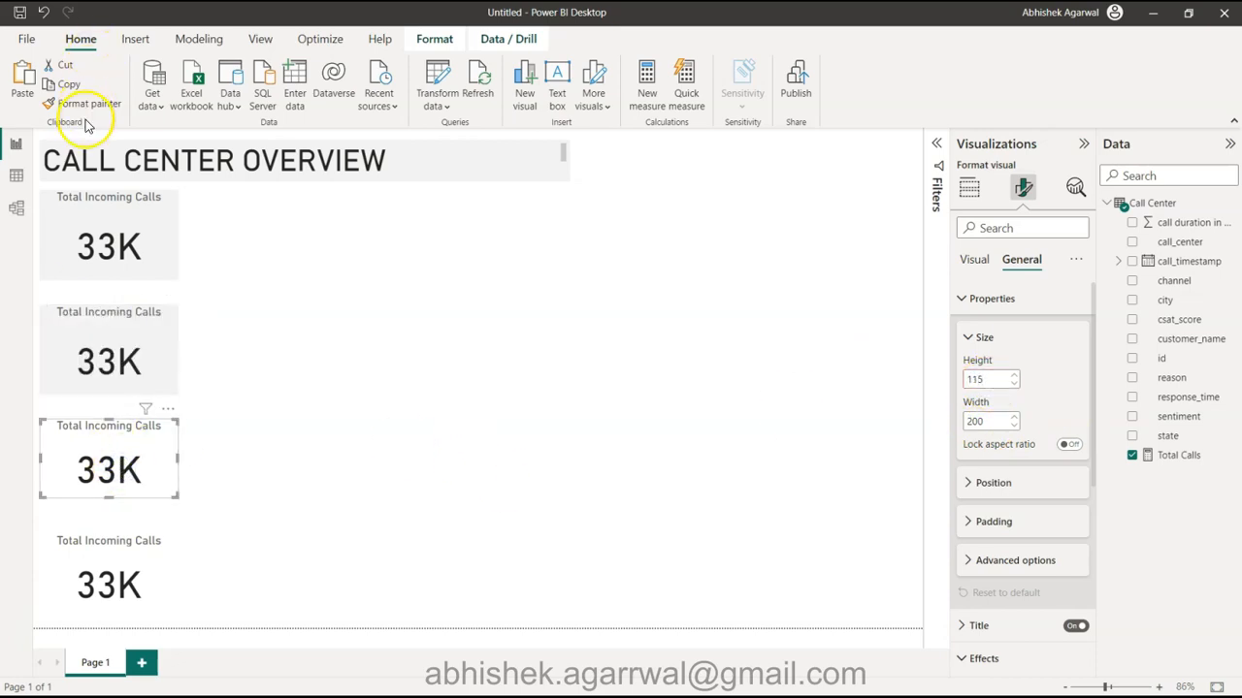
pyautogui.click(113, 350)
pyautogui.click(86, 103)
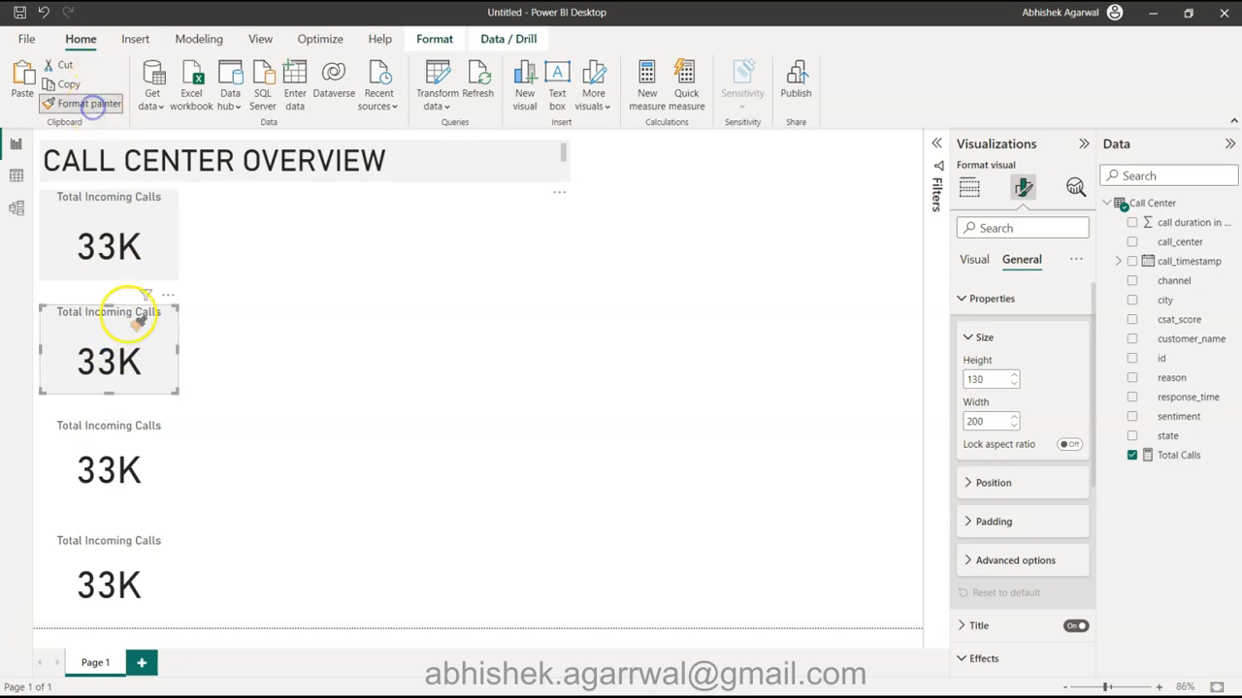
pyautogui.click(109, 468)
pyautogui.click(989, 379)
pyautogui.write('130')
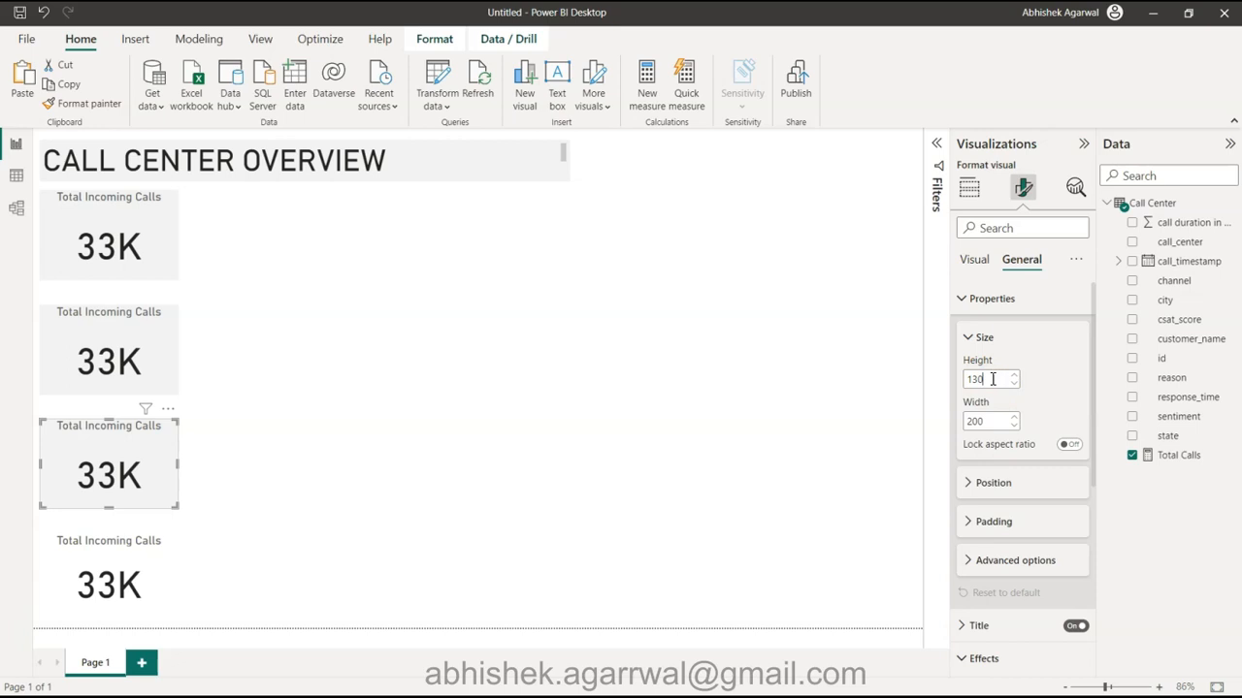
# Set the fourth card's height to 130 and copy the third card's formatting to it with Format painter
pyautogui.click(163, 541)
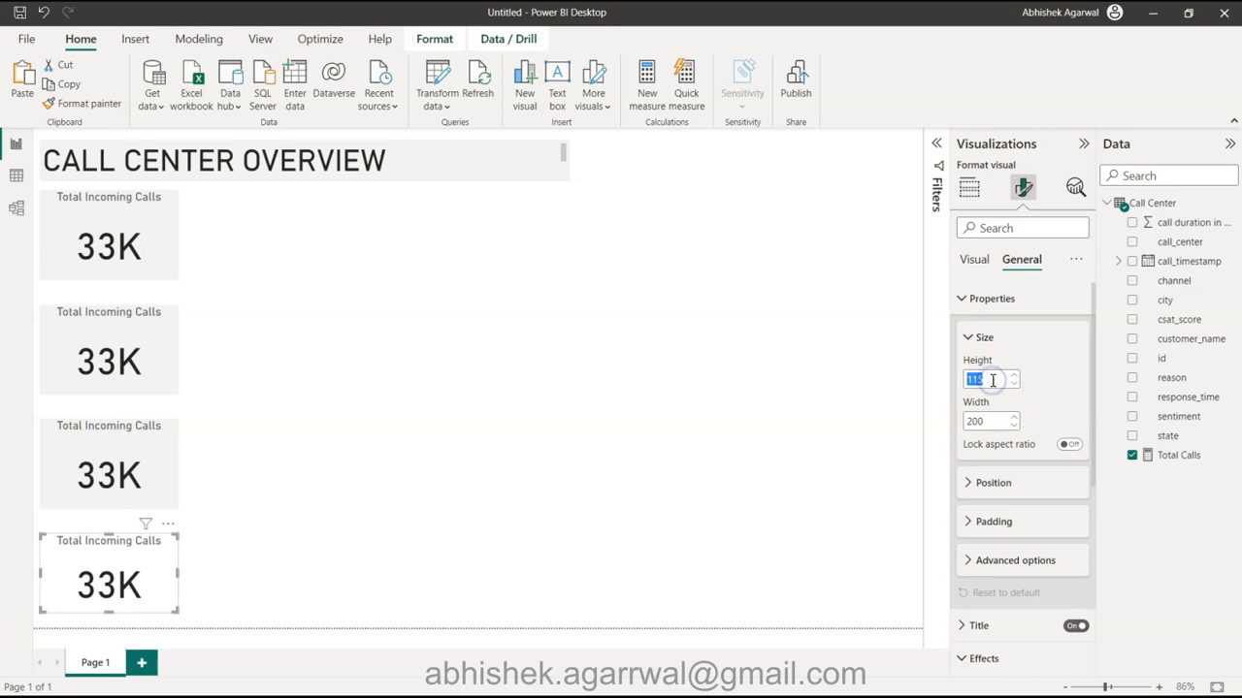
pyautogui.write('30')
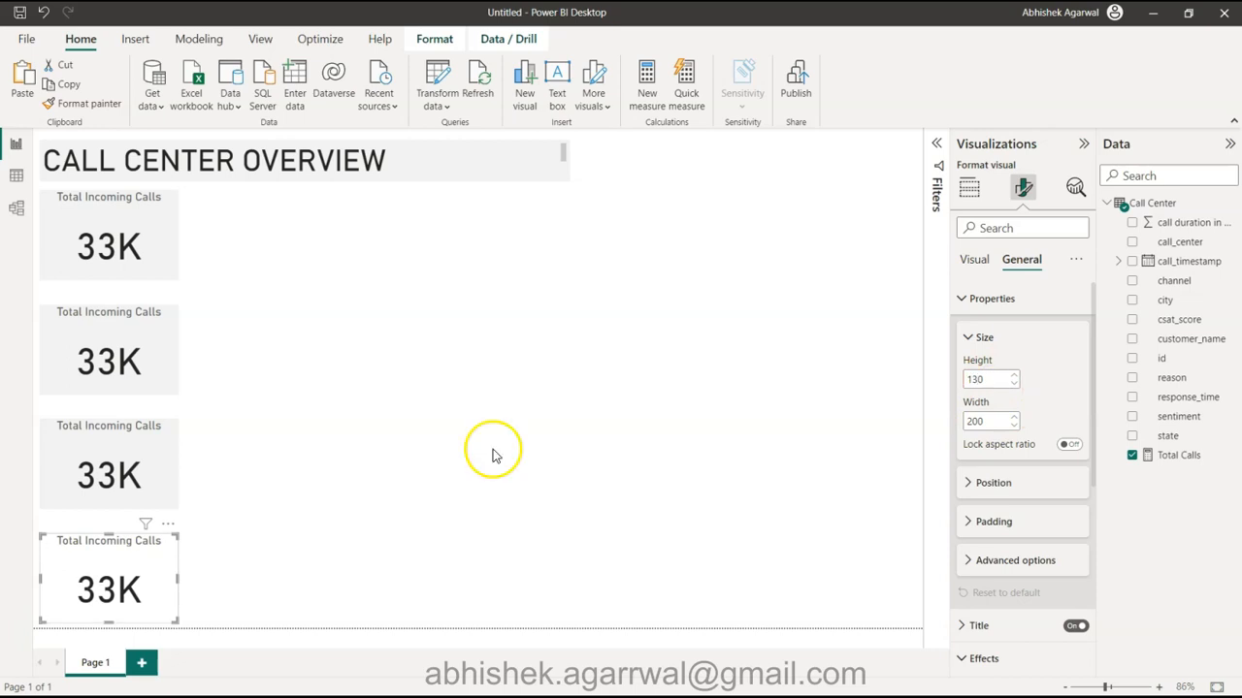
pyautogui.click(180, 484)
pyautogui.click(151, 463)
pyautogui.click(84, 103)
pyautogui.click(107, 570)
pyautogui.click(338, 483)
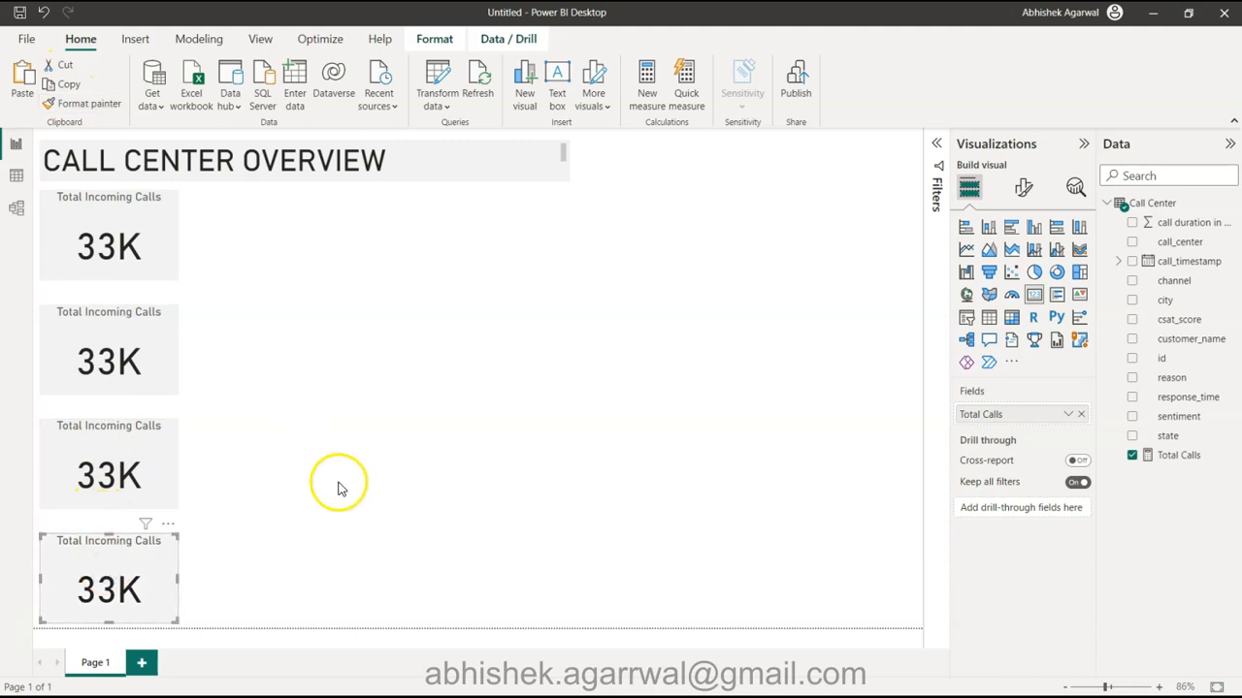
# Move the fourth card up slightly from the page's lower edge and nudge the first card into position just below the title
pyautogui.moveTo(118, 587); pyautogui.dragTo(119, 556)
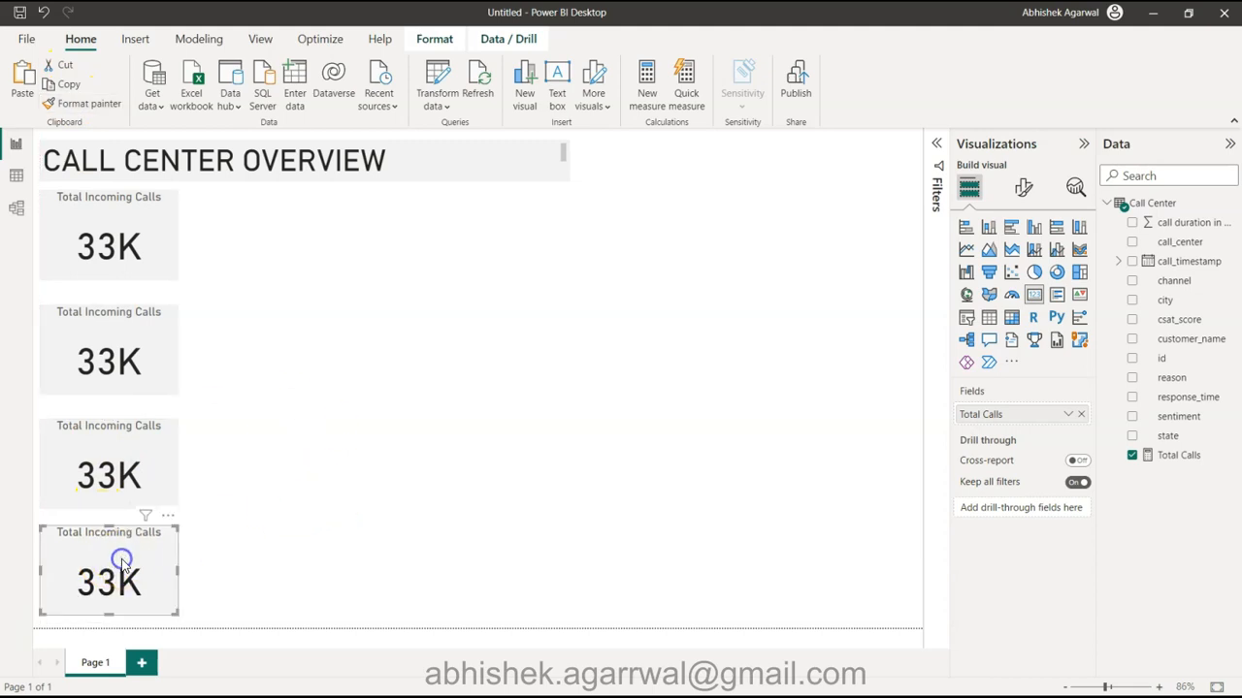
pyautogui.moveTo(141, 213); pyautogui.dragTo(168, 219)
pyautogui.press('Up')
pyautogui.press('Up')
pyautogui.press('Up')
pyautogui.press('Up')
pyautogui.press('Up')
pyautogui.press('Up')
pyautogui.press('Up')
pyautogui.press('Up')
pyautogui.press('Up')
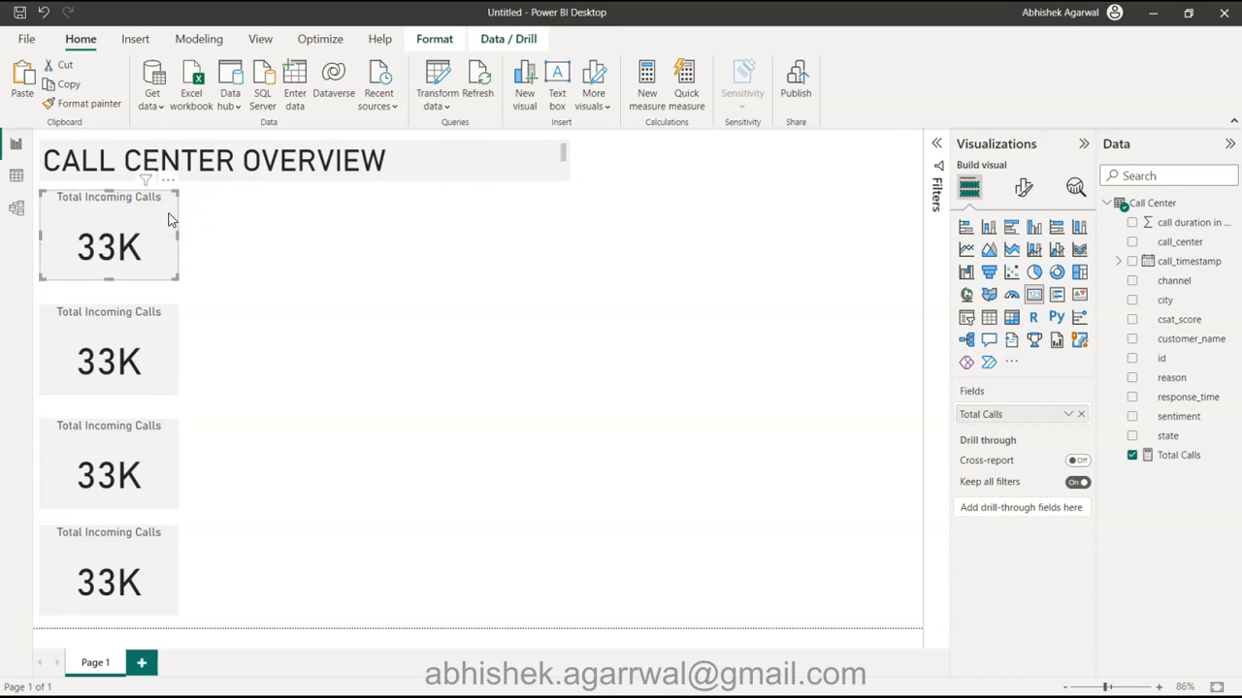
pyautogui.click(233, 388)
pyautogui.moveTo(232, 389); pyautogui.dragTo(614, 489)
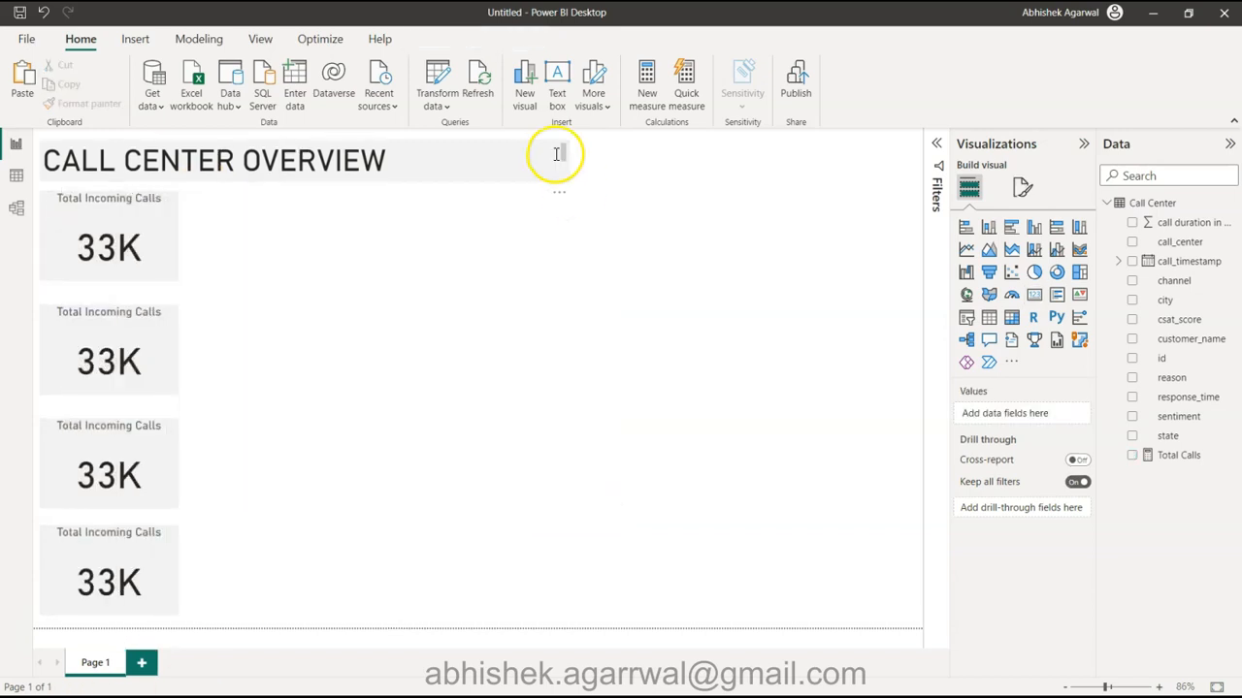
# Resize the title text box so that CALL CENTER OVERVIEW DASHBOARD fits on one line above the first card
pyautogui.click(342, 160)
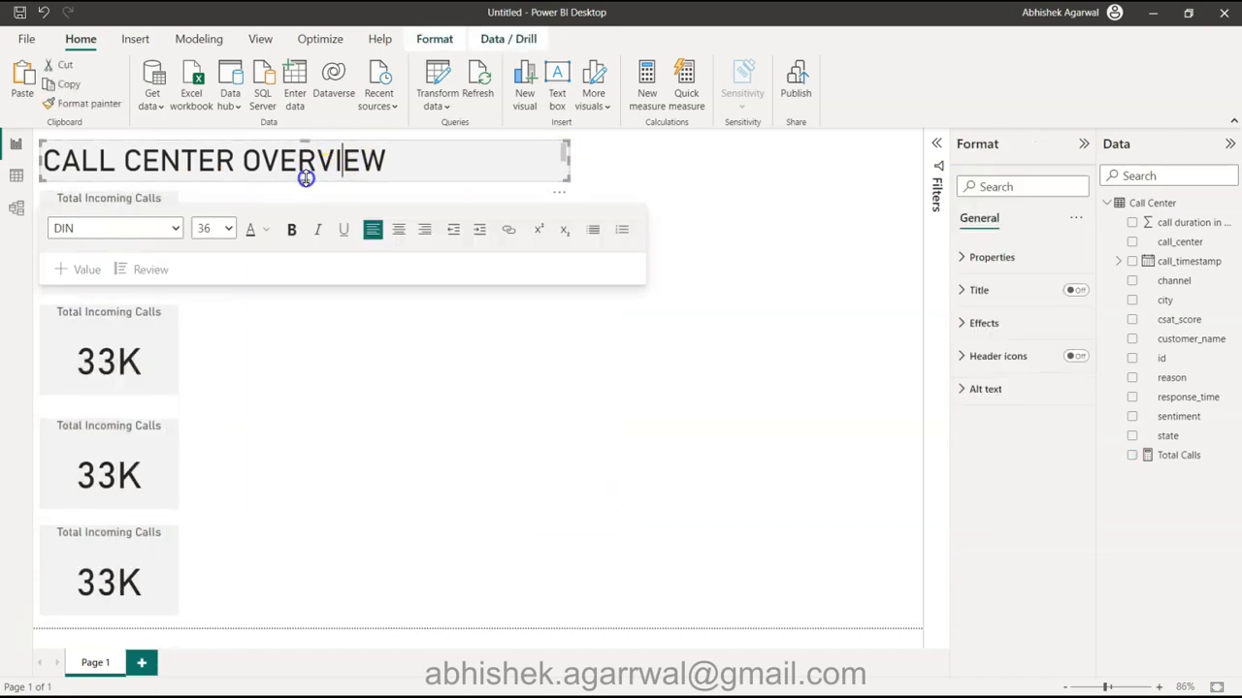
pyautogui.moveTo(306, 182); pyautogui.dragTo(306, 190)
pyautogui.moveTo(569, 166)
pyautogui.mouseDown()
pyautogui.moveTo(582, 170)
pyautogui.moveTo(568, 166)
pyautogui.mouseUp()
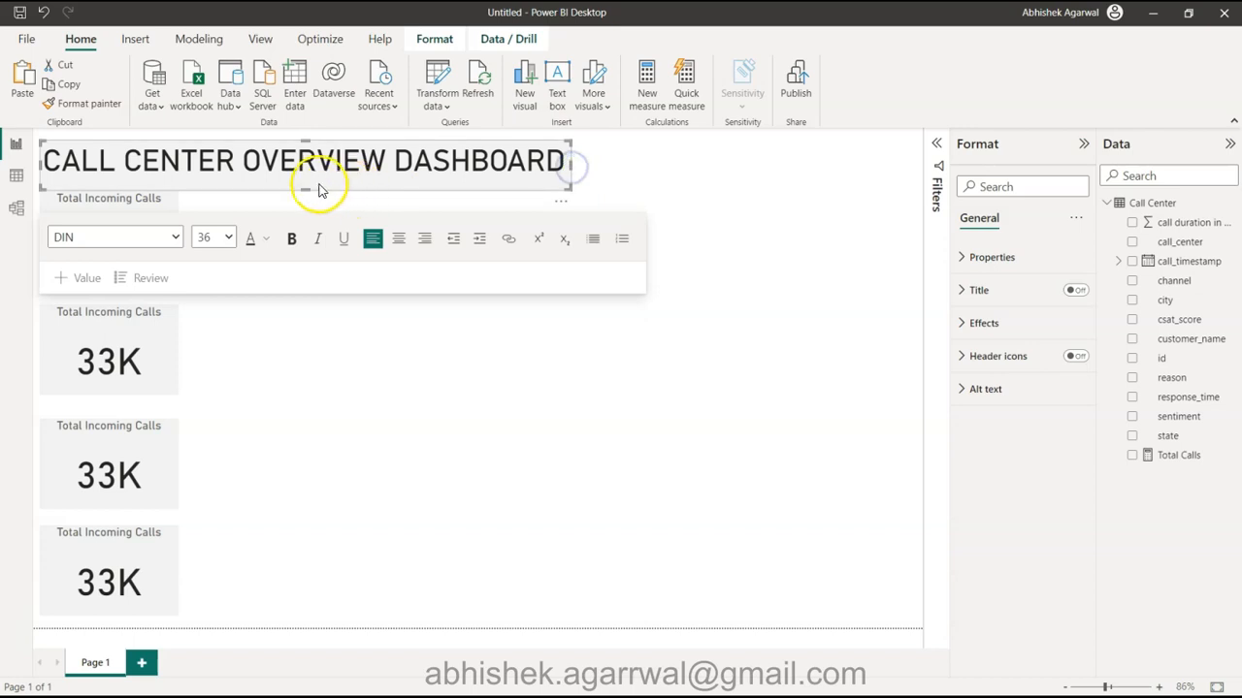
pyautogui.moveTo(307, 188)
pyautogui.mouseDown()
pyautogui.moveTo(313, 173)
pyautogui.moveTo(315, 185)
pyautogui.mouseUp()
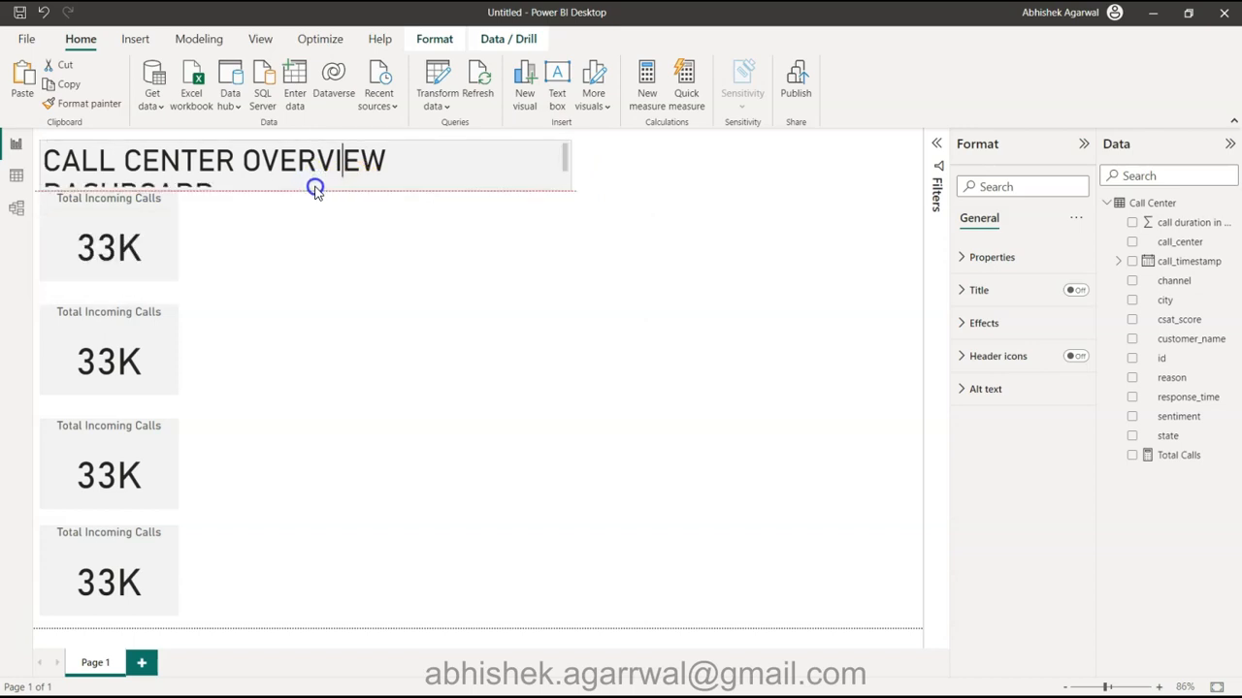
pyautogui.moveTo(315, 194); pyautogui.dragTo(318, 191)
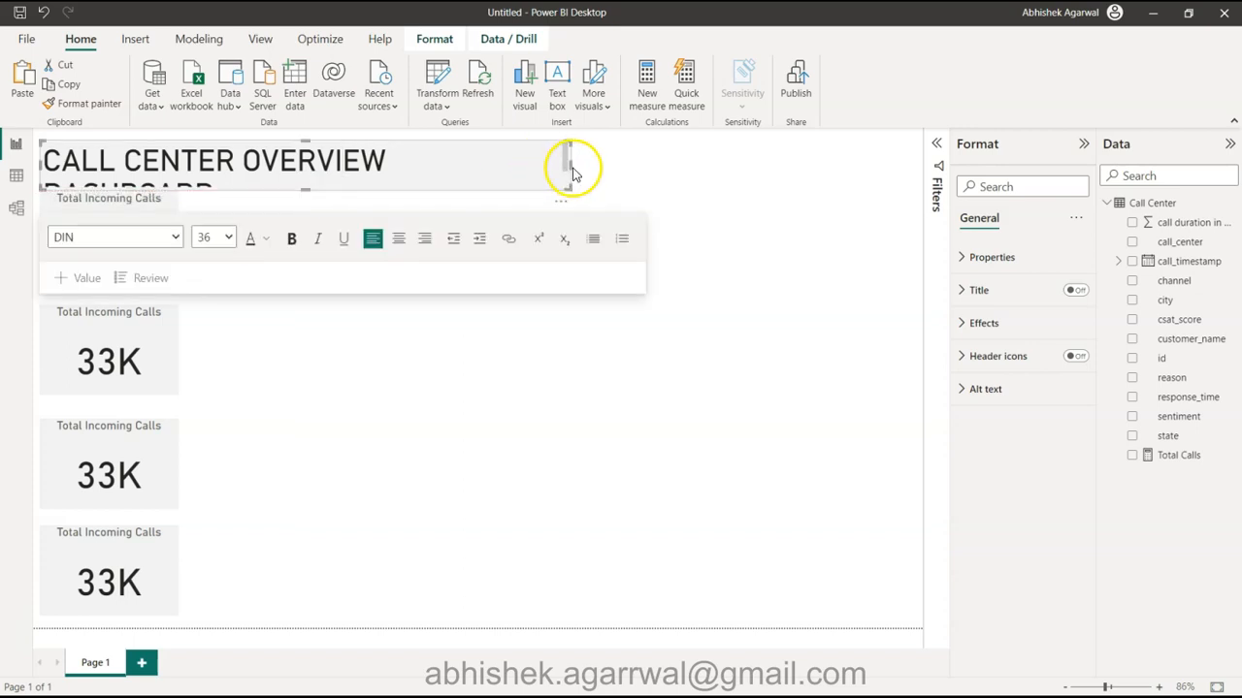
pyautogui.moveTo(570, 162); pyautogui.dragTo(579, 162)
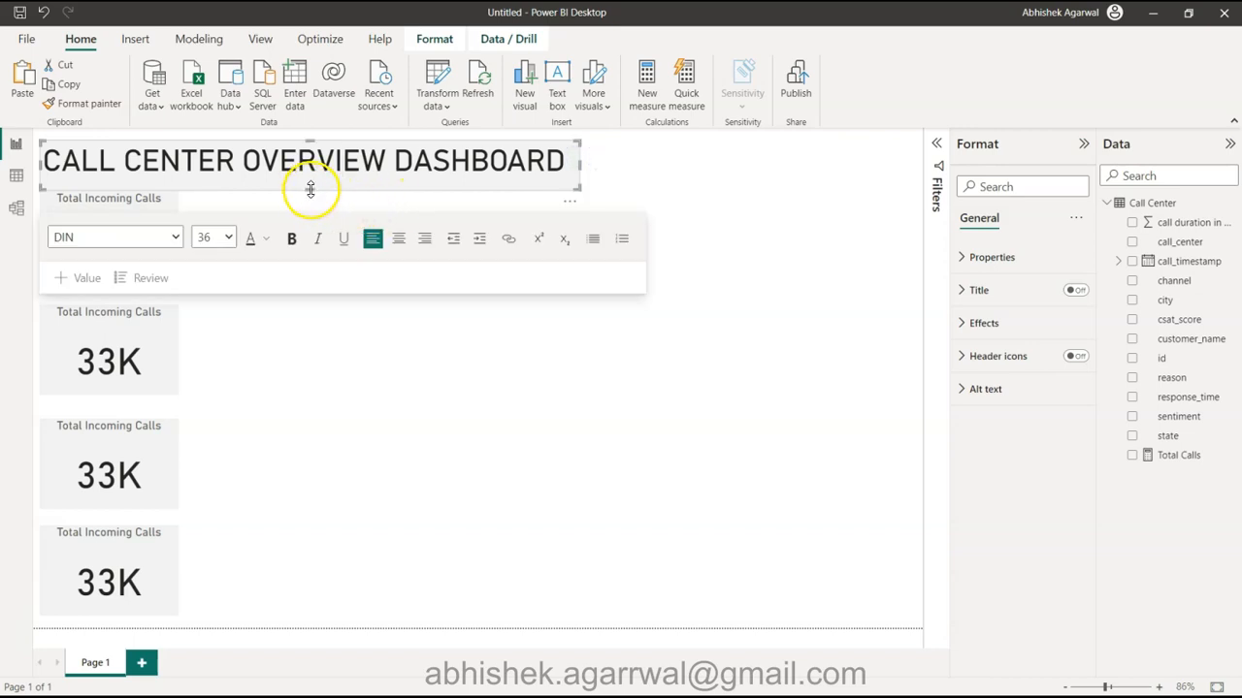
pyautogui.moveTo(315, 190); pyautogui.dragTo(336, 177)
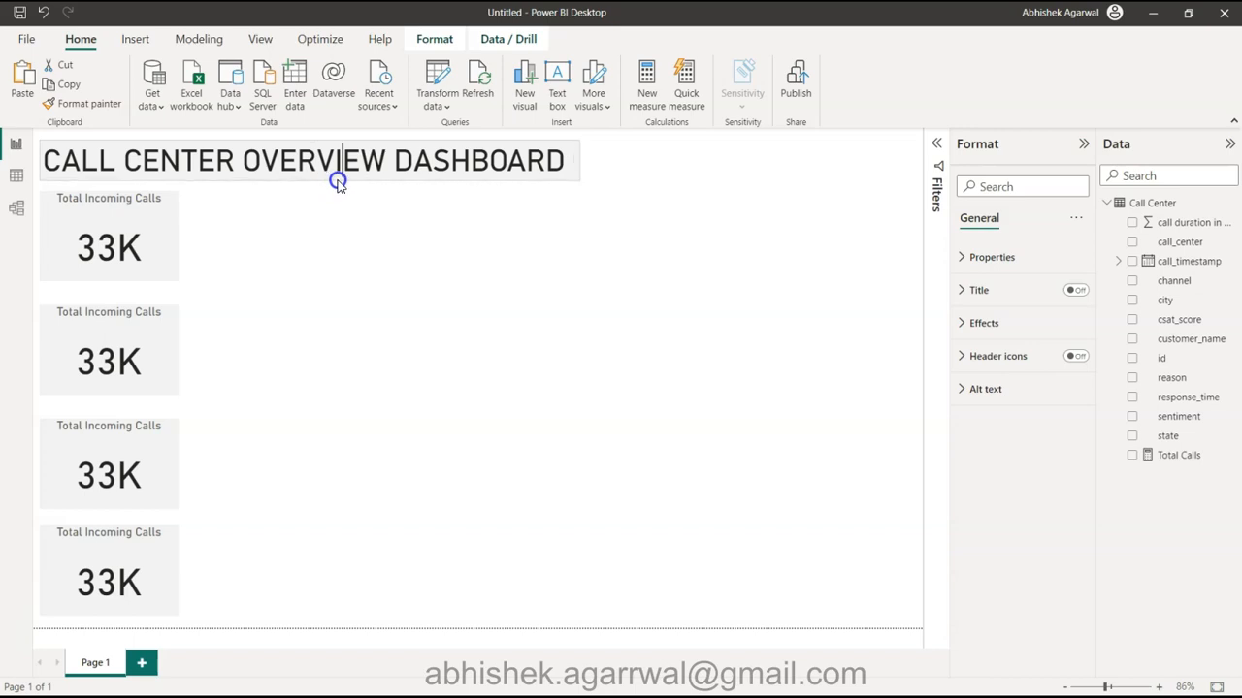
pyautogui.click(345, 395)
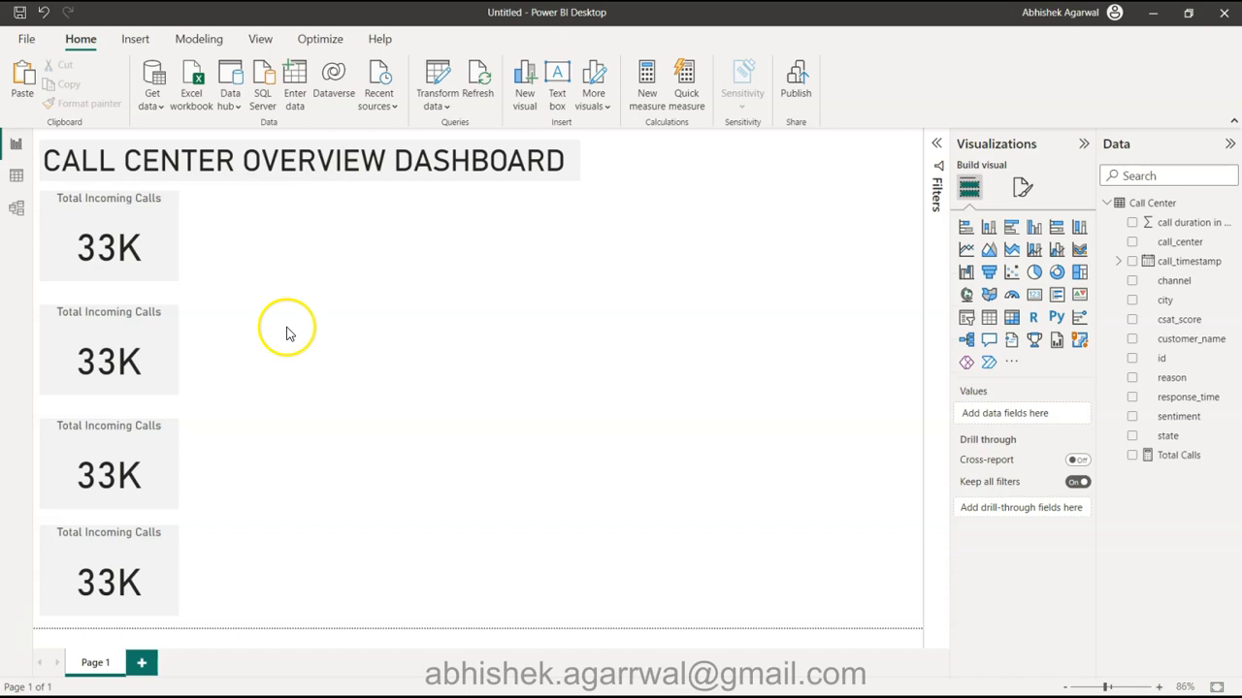
# Distribute the four cards vertically with equal spacing
pyautogui.moveTo(203, 196); pyautogui.dragTo(33, 647)
pyautogui.click(434, 38)
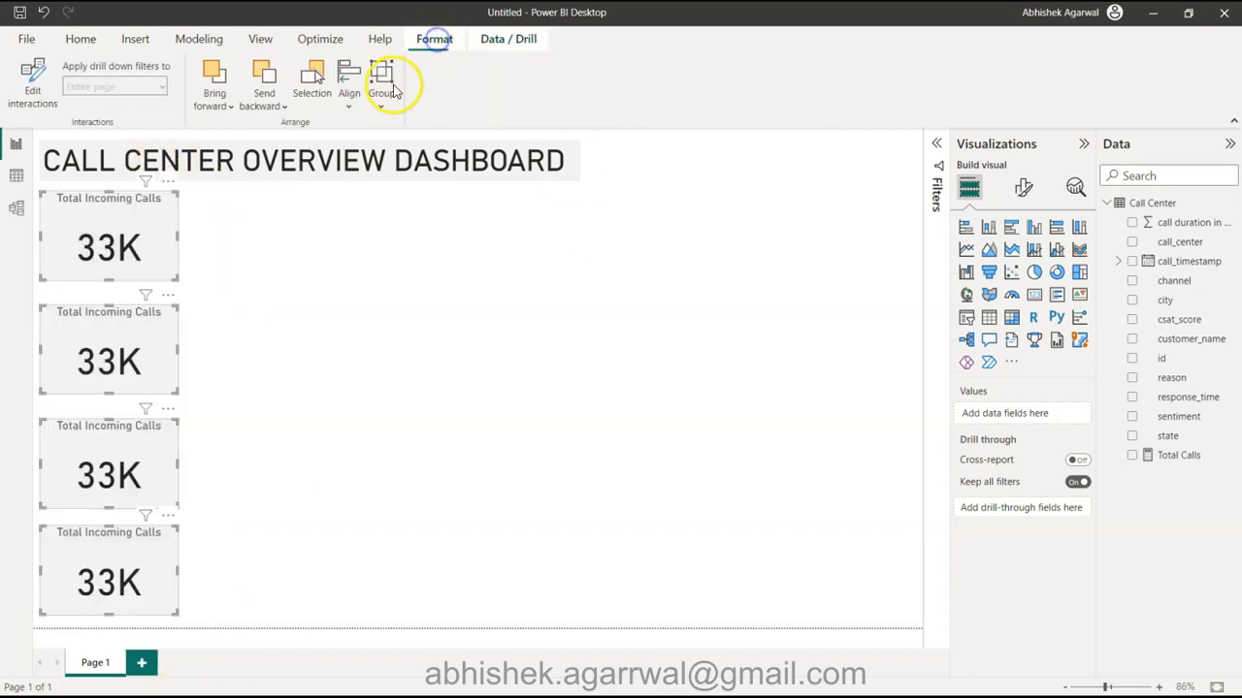
pyautogui.click(347, 92)
pyautogui.click(401, 325)
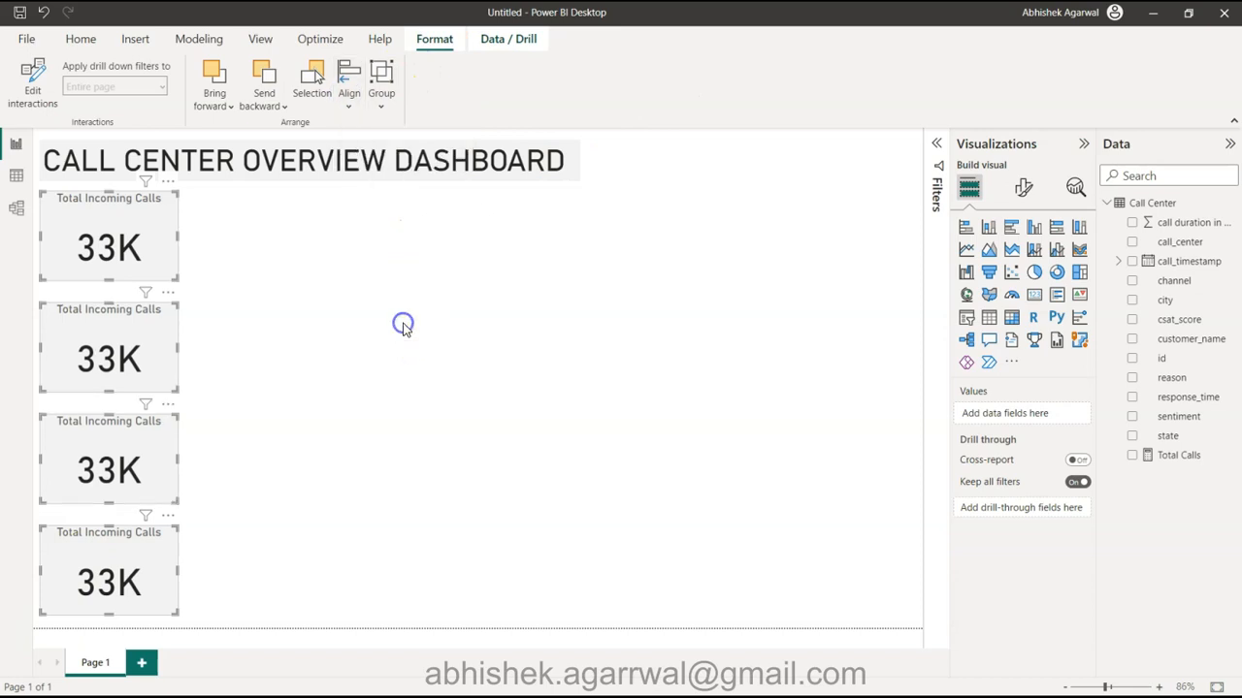
pyautogui.click(331, 382)
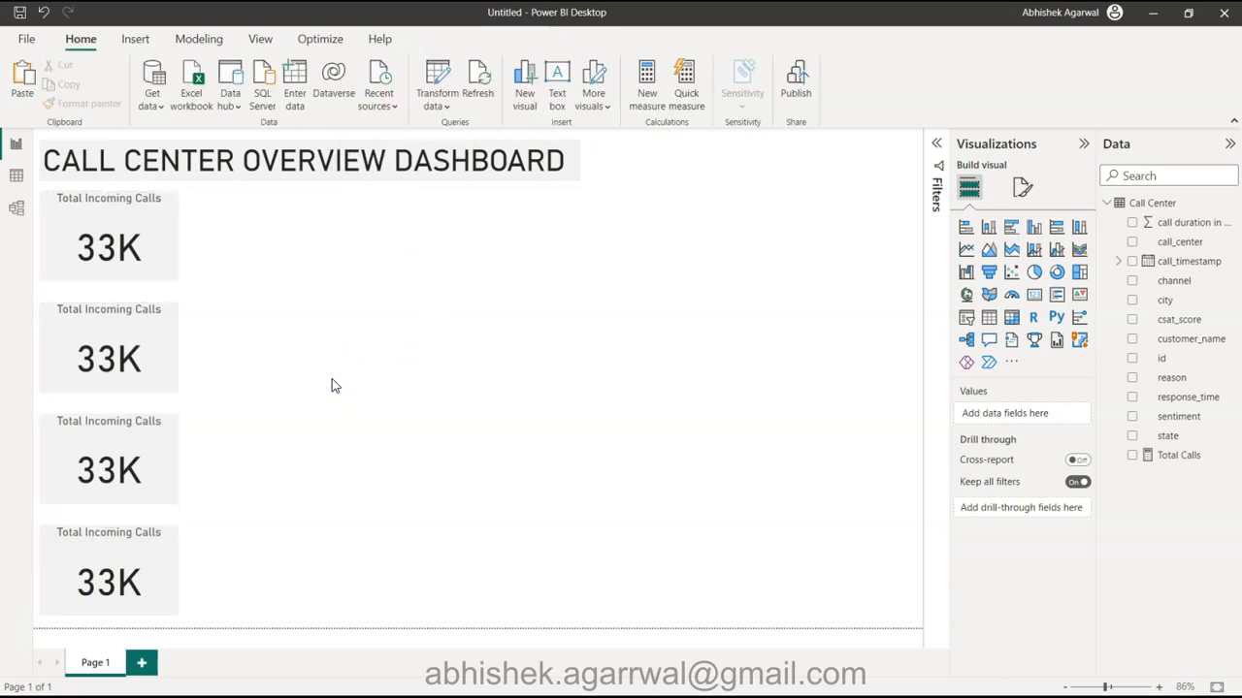
# Select the second card and start a new measure named Total Call Duration in Hours
pyautogui.moveTo(174, 189)
pyautogui.click(126, 338)
pyautogui.click(121, 257)
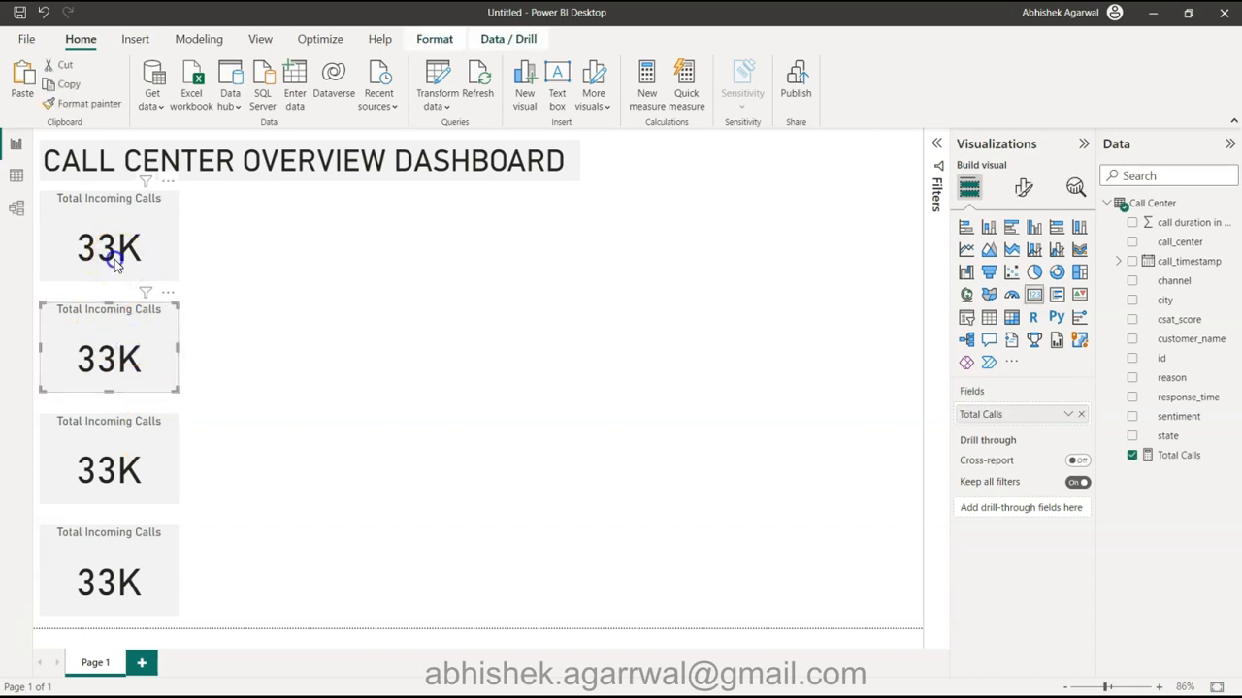
pyautogui.click(115, 398)
pyautogui.click(116, 382)
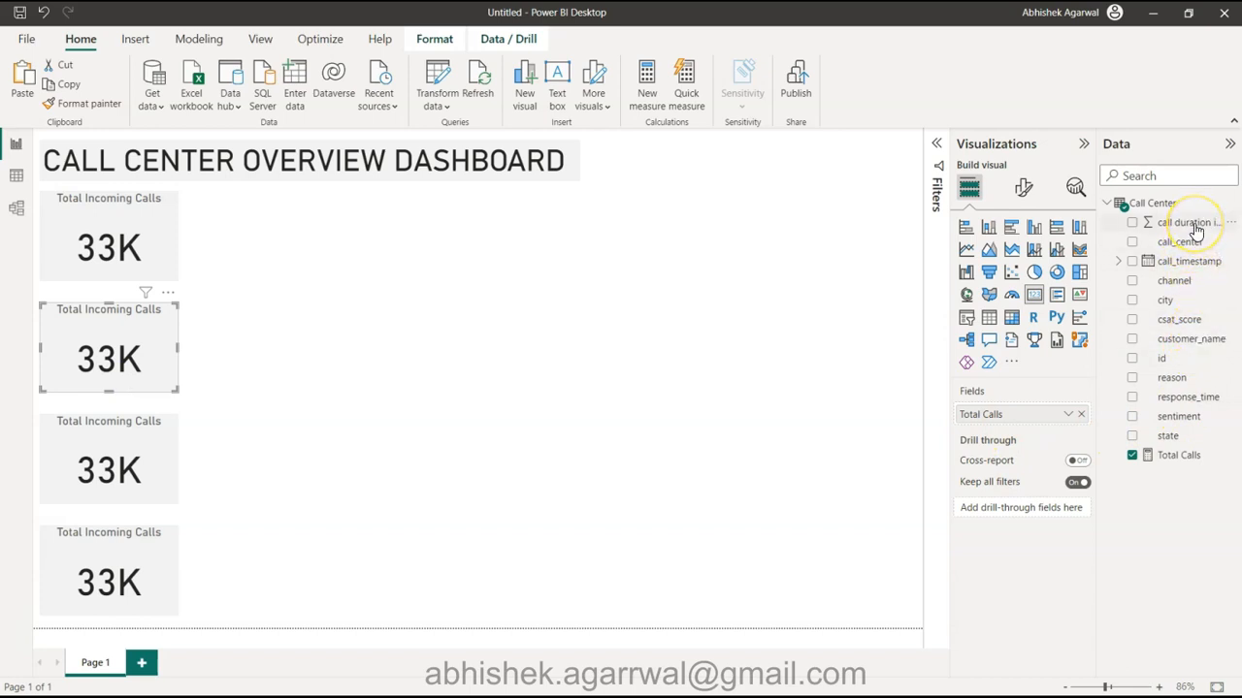
pyautogui.click(647, 88)
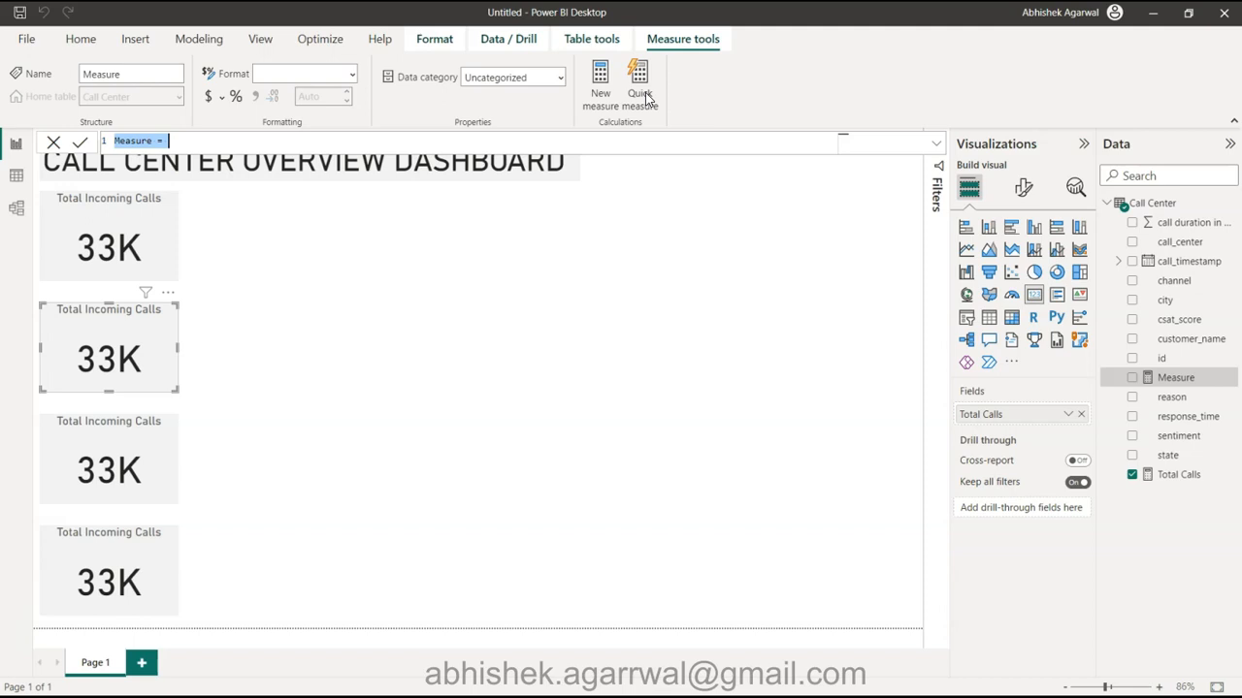
pyautogui.write('Total Call Duration in Hours')
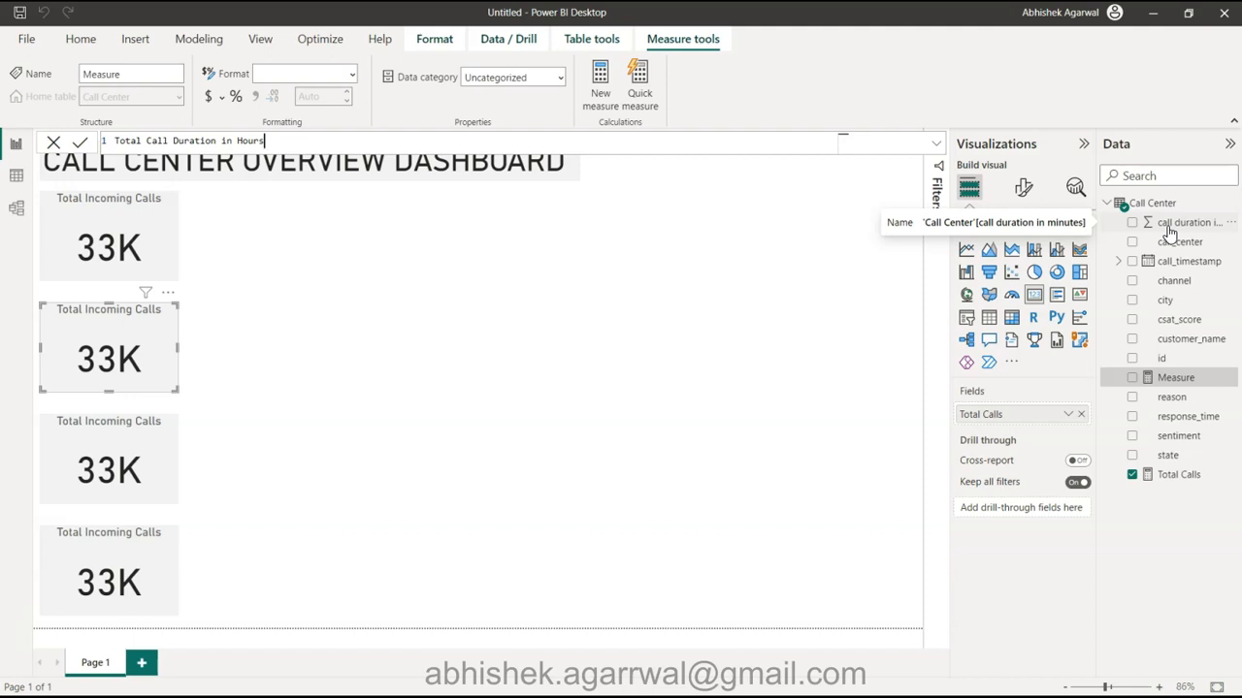
# Define the new measure as DIVIDE(SUM('Call Center'[call duration in minutes]),60)
pyautogui.write('DIVIDE(')
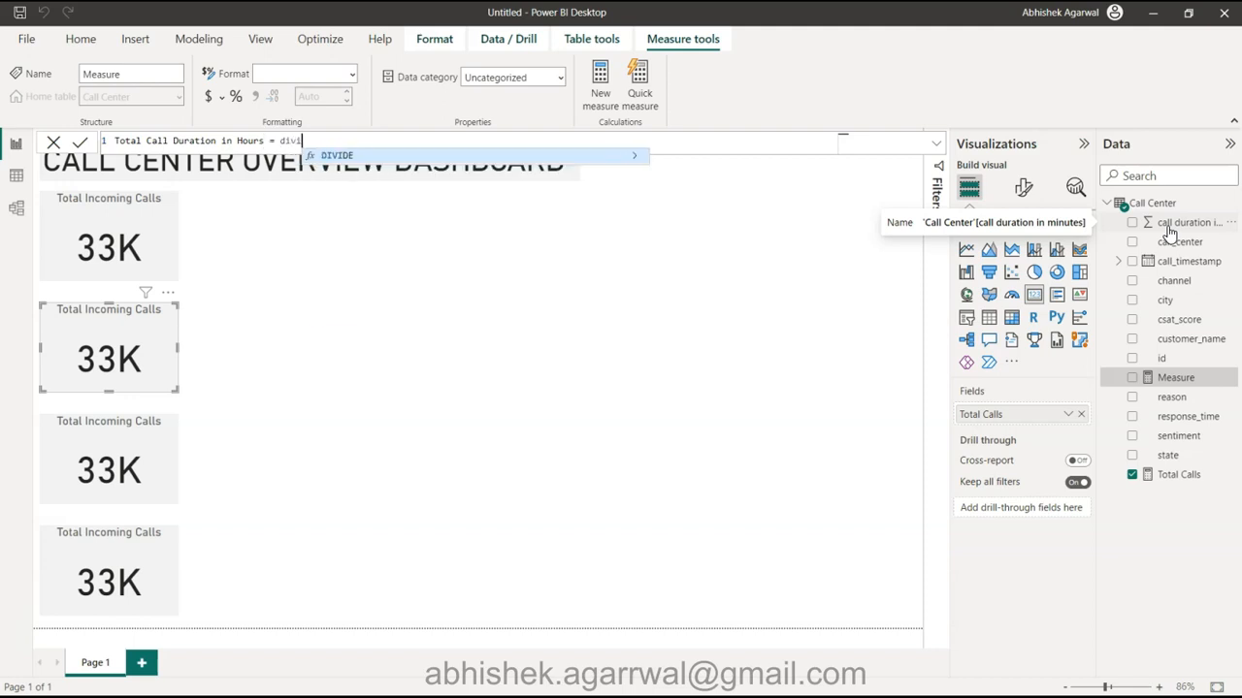
pyautogui.write('SUM(')
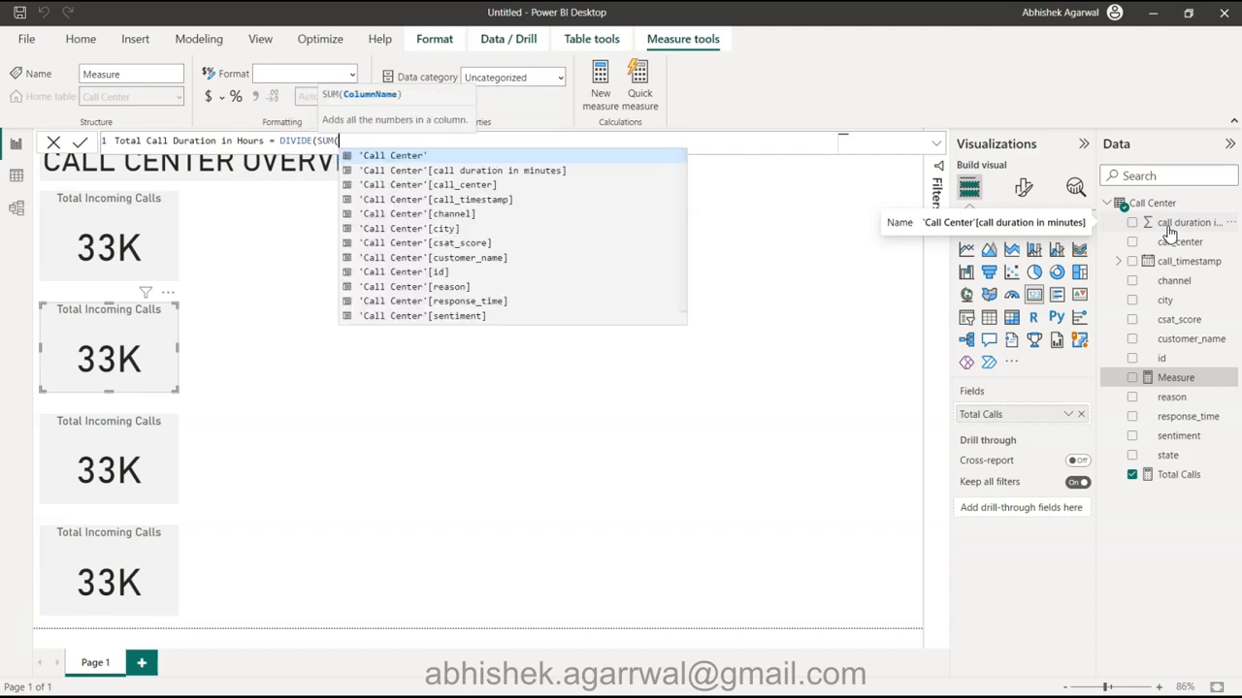
pyautogui.write('cal')
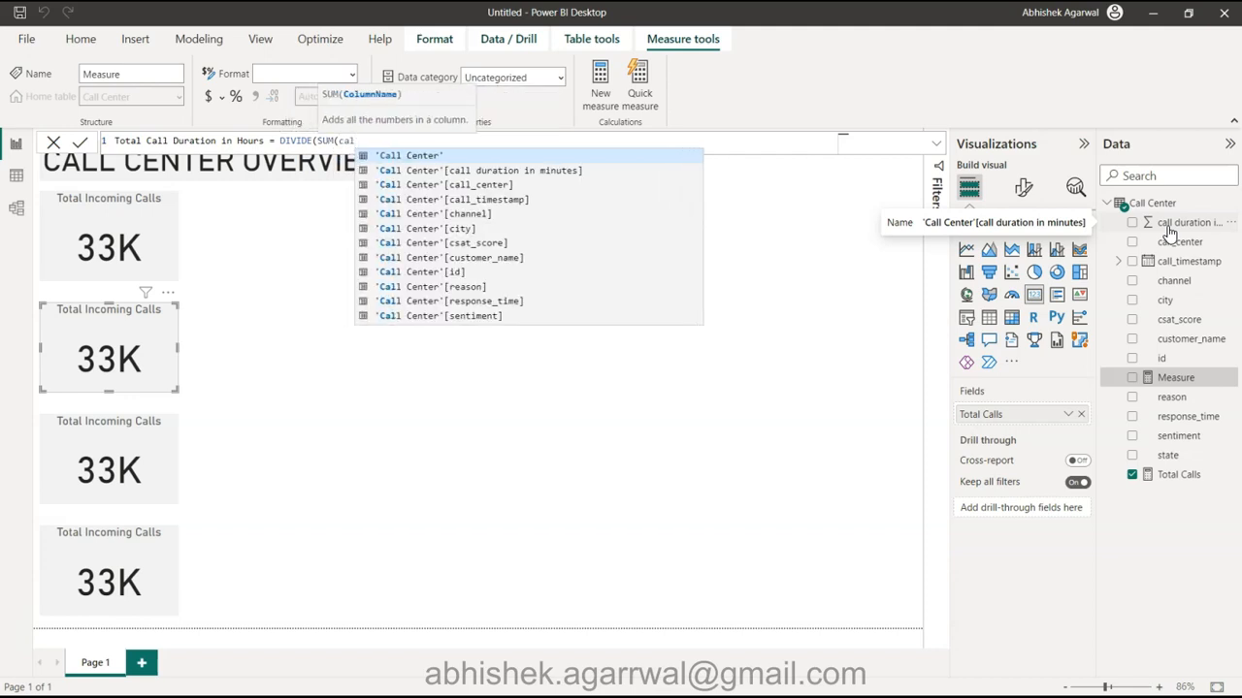
pyautogui.press('Down')
pyautogui.press('Tab')
pyautogui.write('),')
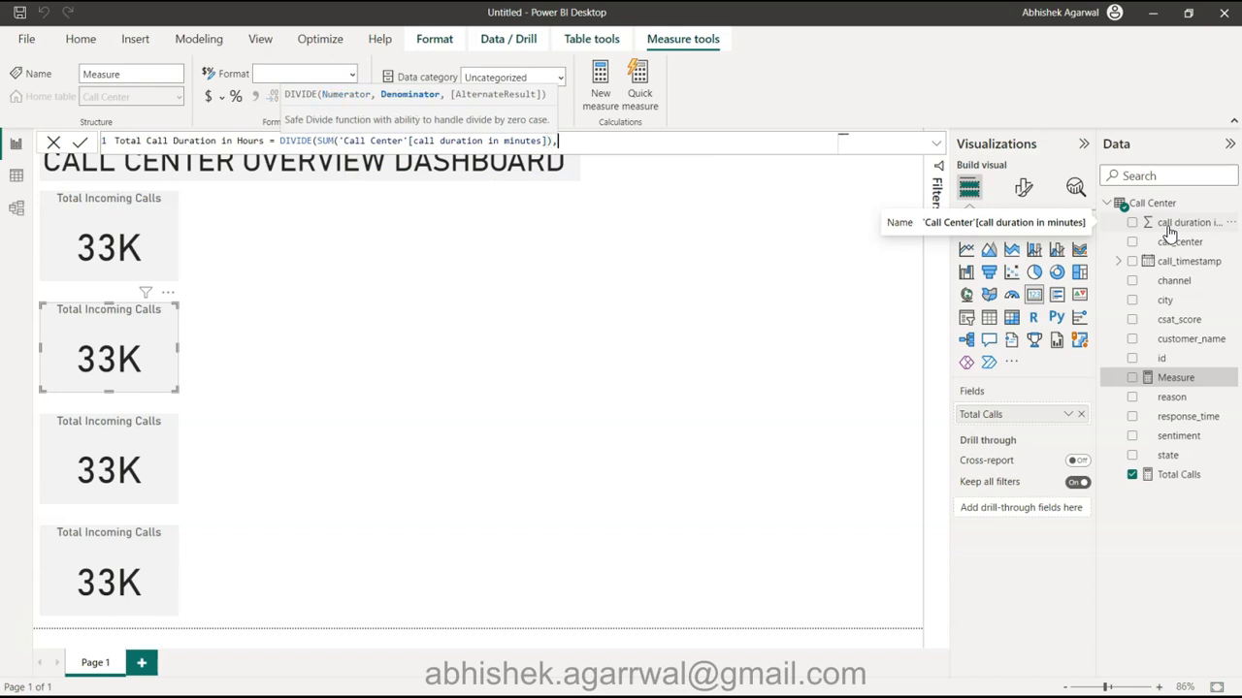
pyautogui.write('60)')
pyautogui.press('Return')
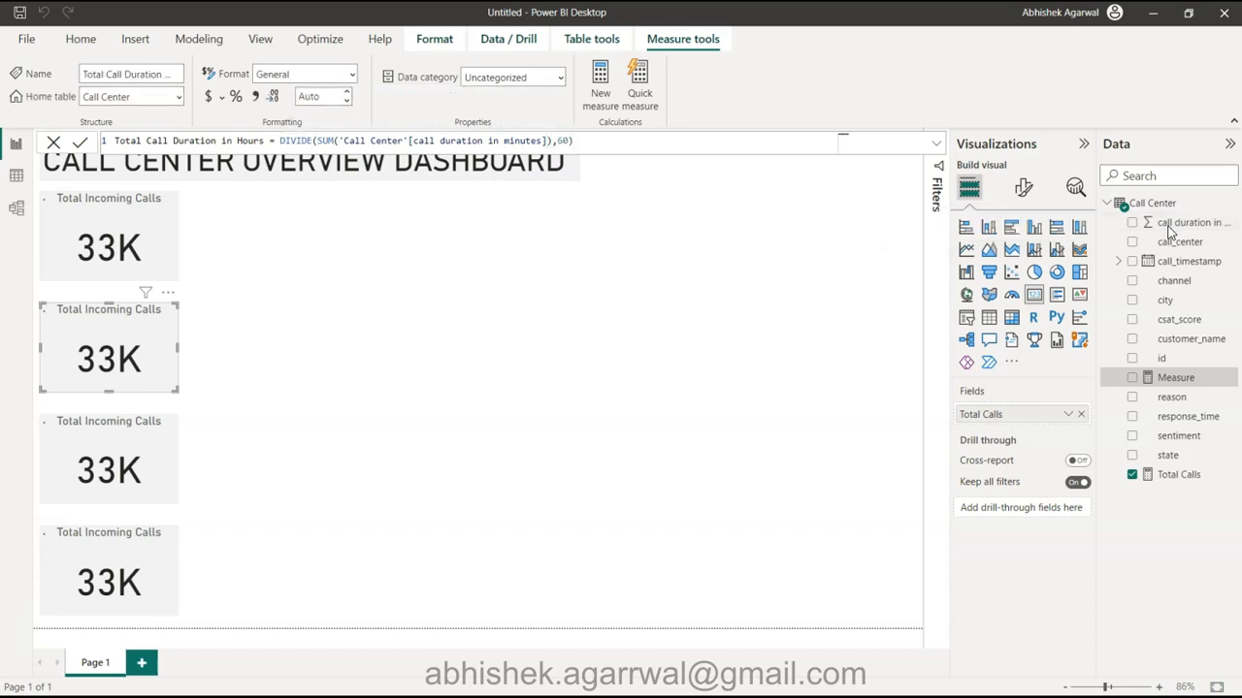
# Replace the second card's field with Total Call Duration in Hours, and set its callout value to 0 decimal places and display units None
pyautogui.moveTo(1203, 466); pyautogui.dragTo(1033, 412)
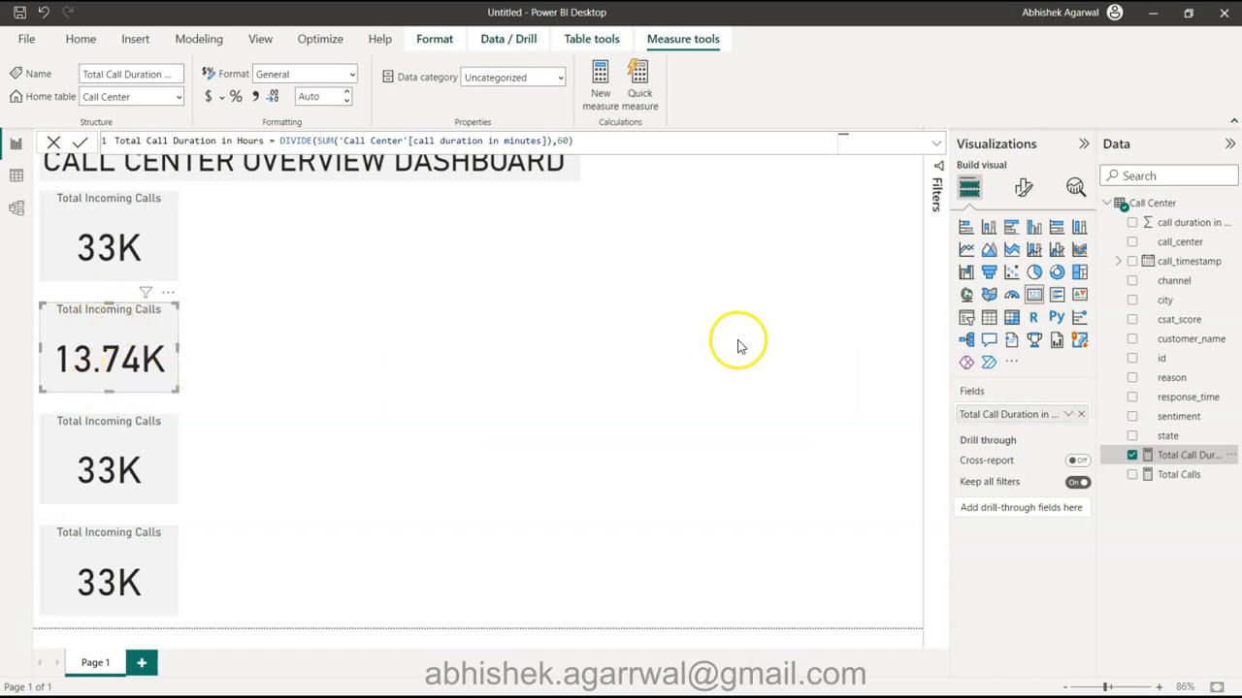
pyautogui.click(1024, 187)
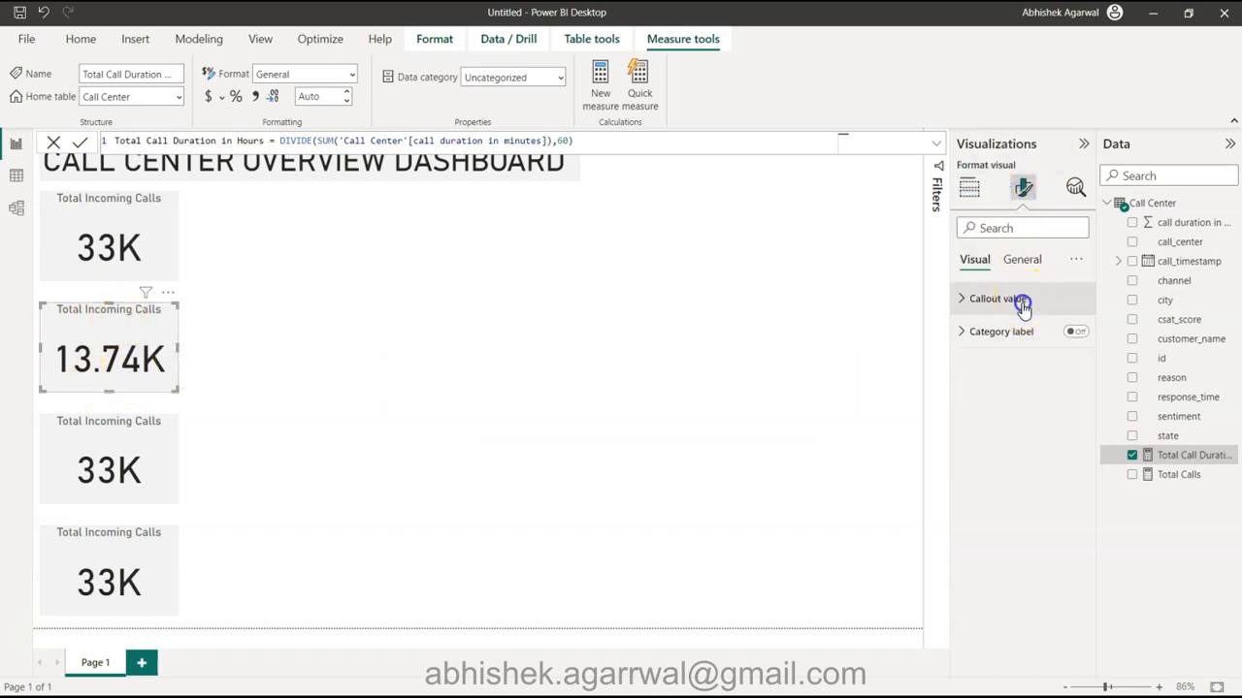
pyautogui.click(1022, 301)
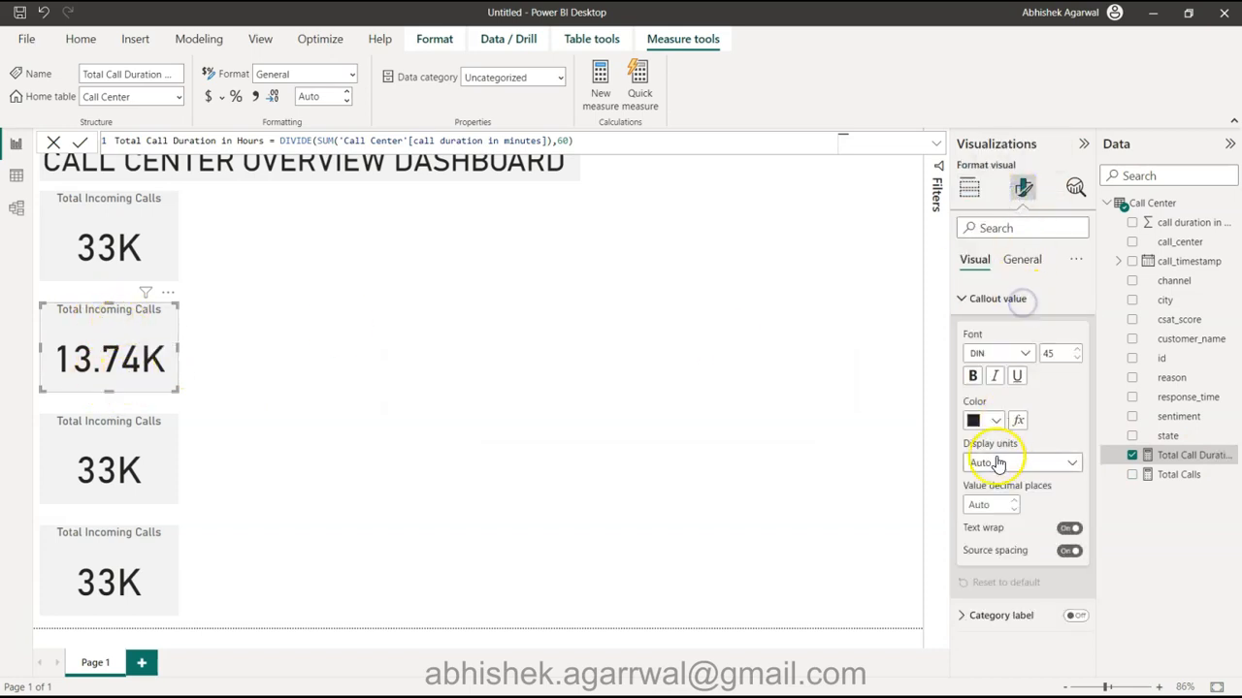
pyautogui.click(1011, 510)
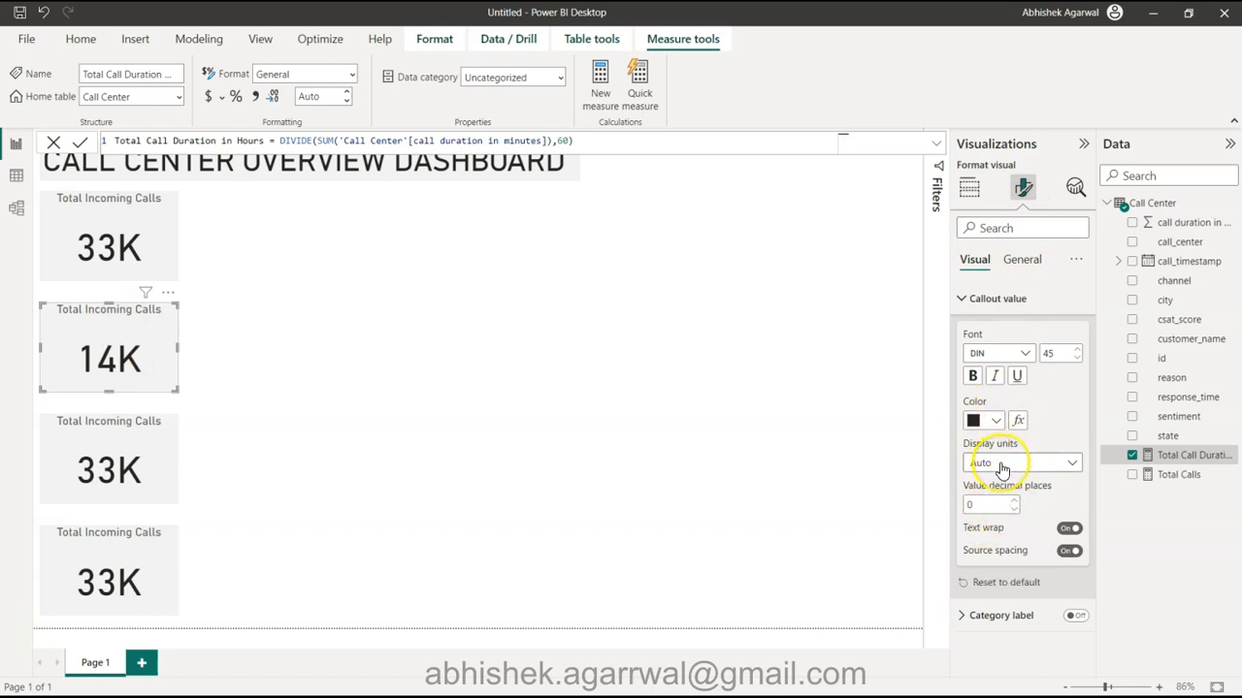
pyautogui.click(1002, 465)
pyautogui.click(999, 503)
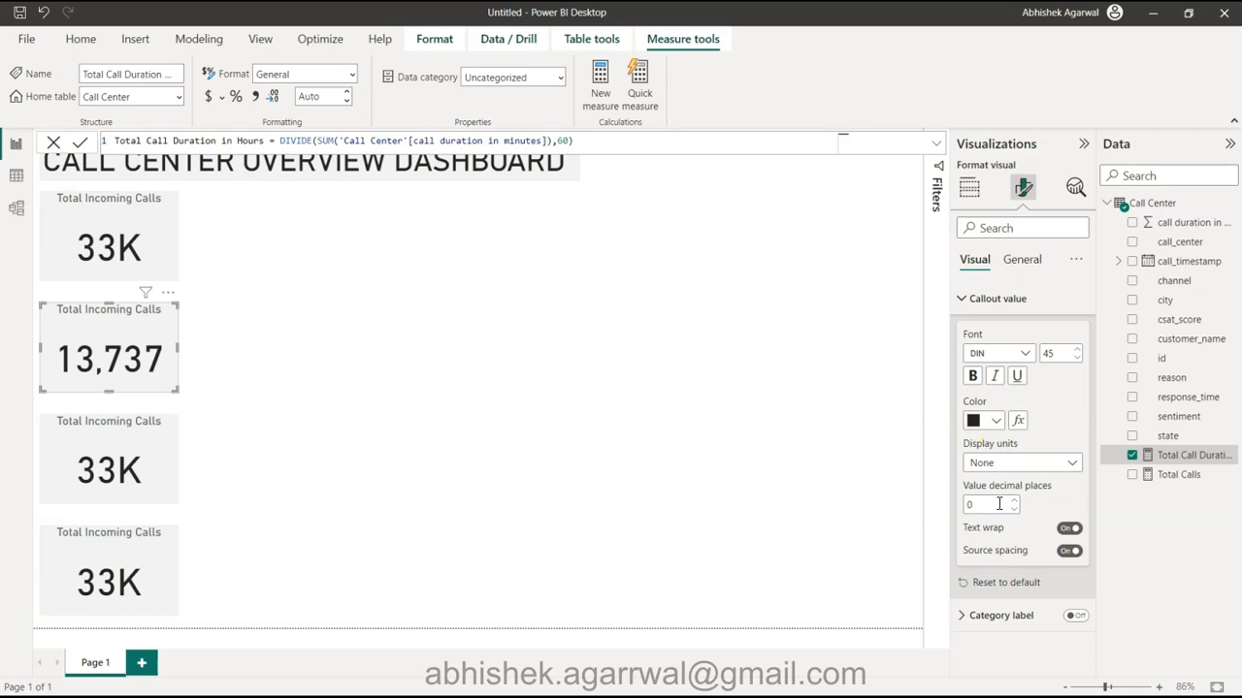
pyautogui.click(485, 452)
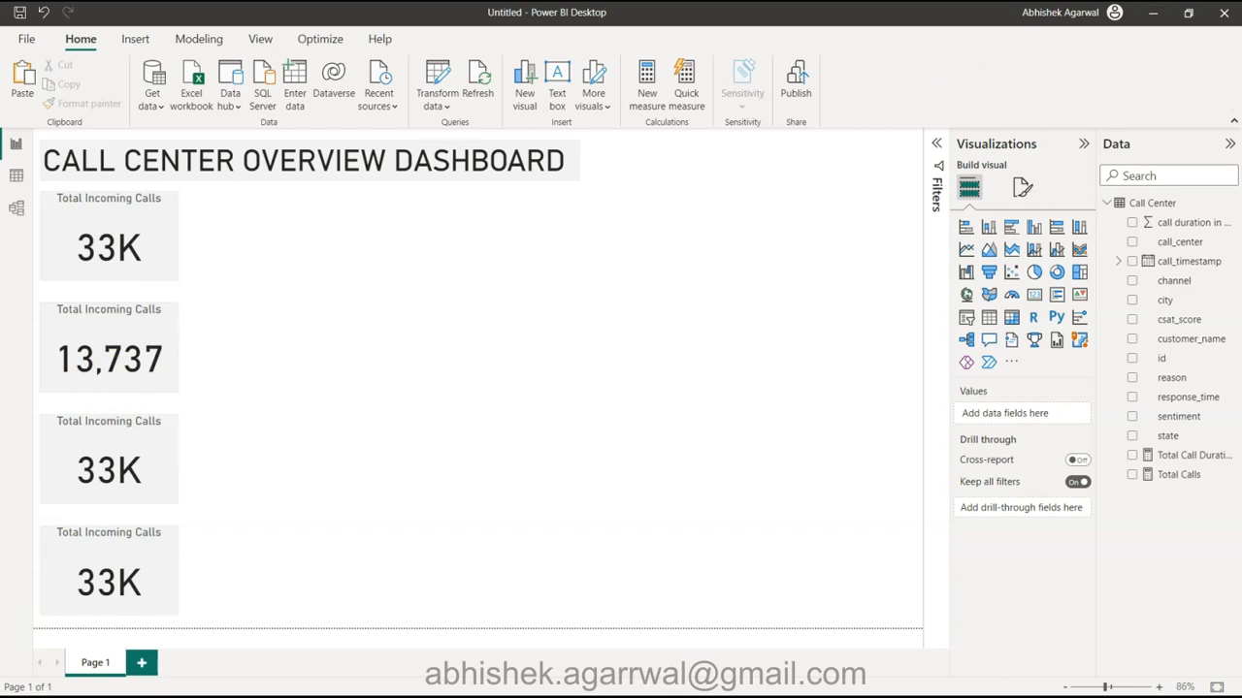
# Bring the finished Call Center report window over the current report to examine its KPI cards
pyautogui.moveTo(1241, 49); pyautogui.dragTo(691, 68)
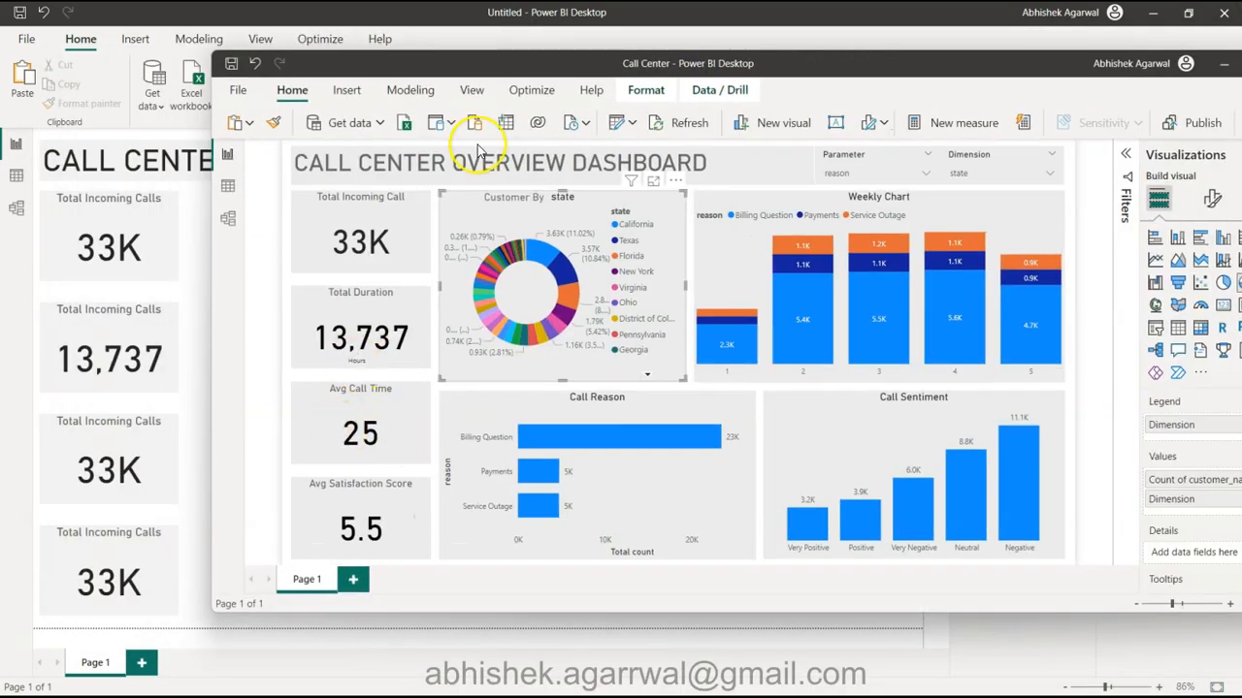
# Move the finished report window aside and add a text box reading Hours in the DIN font
pyautogui.moveTo(495, 66); pyautogui.dragTo(1241, 48)
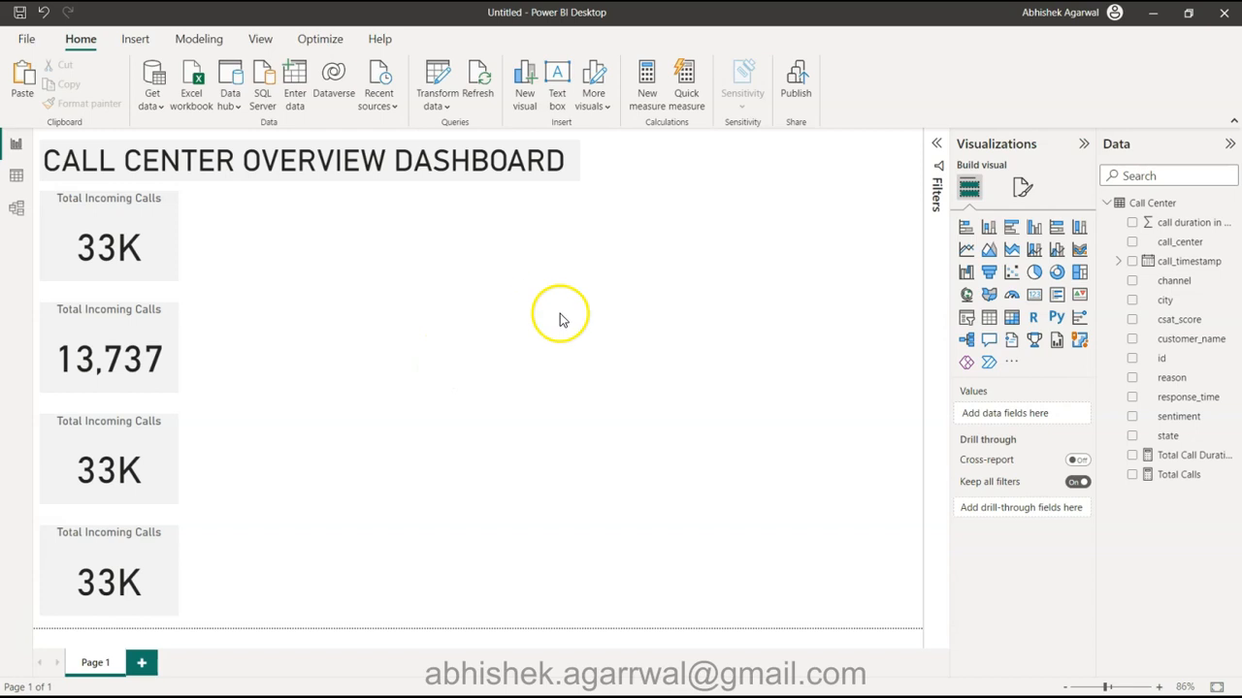
pyautogui.click(559, 83)
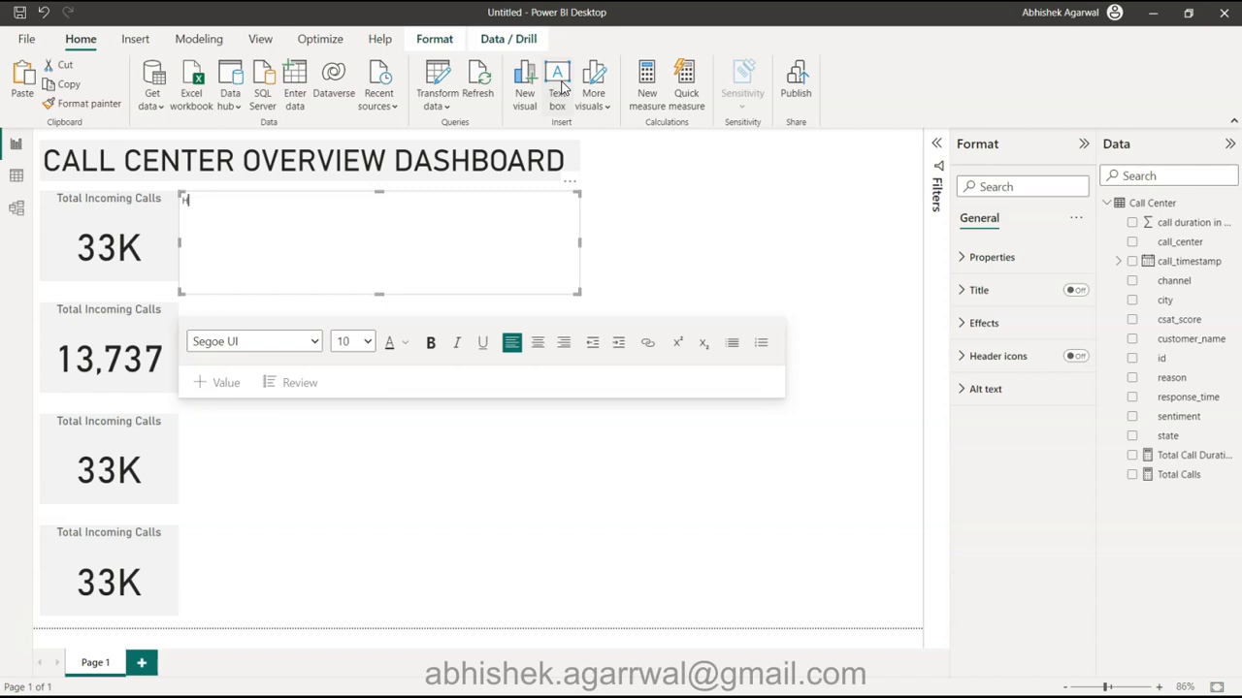
pyautogui.hotkey('ctrl', 'a')
pyautogui.click(315, 342)
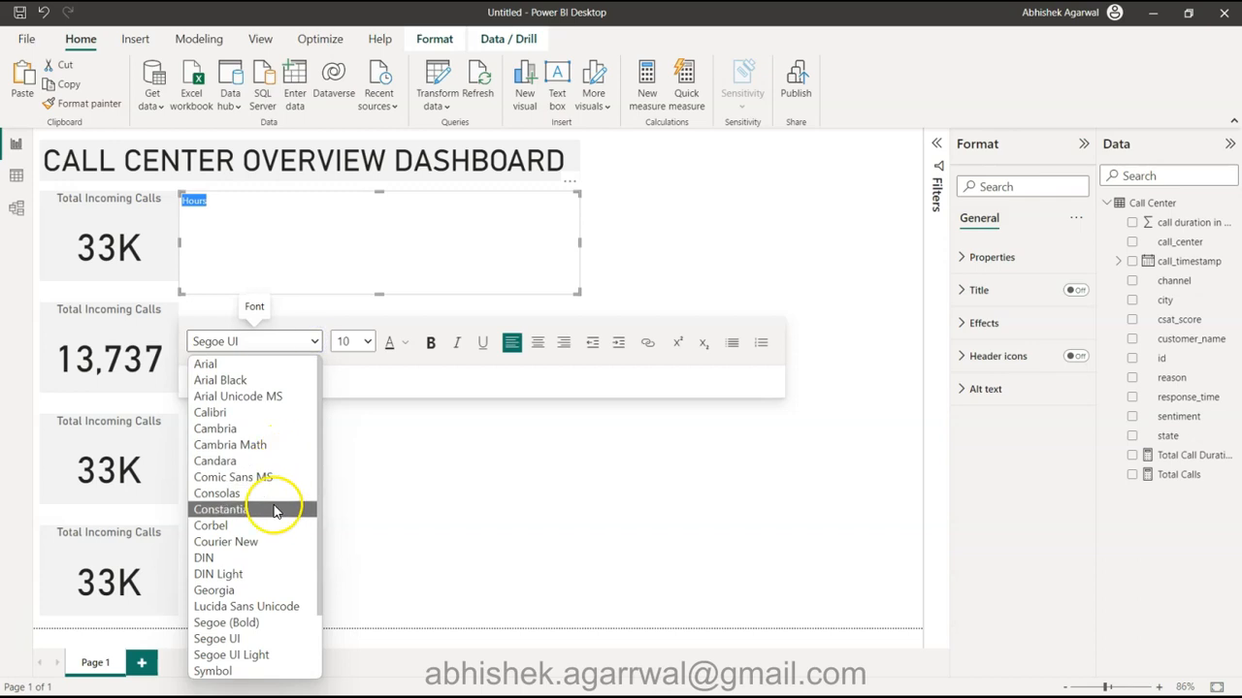
pyautogui.click(262, 559)
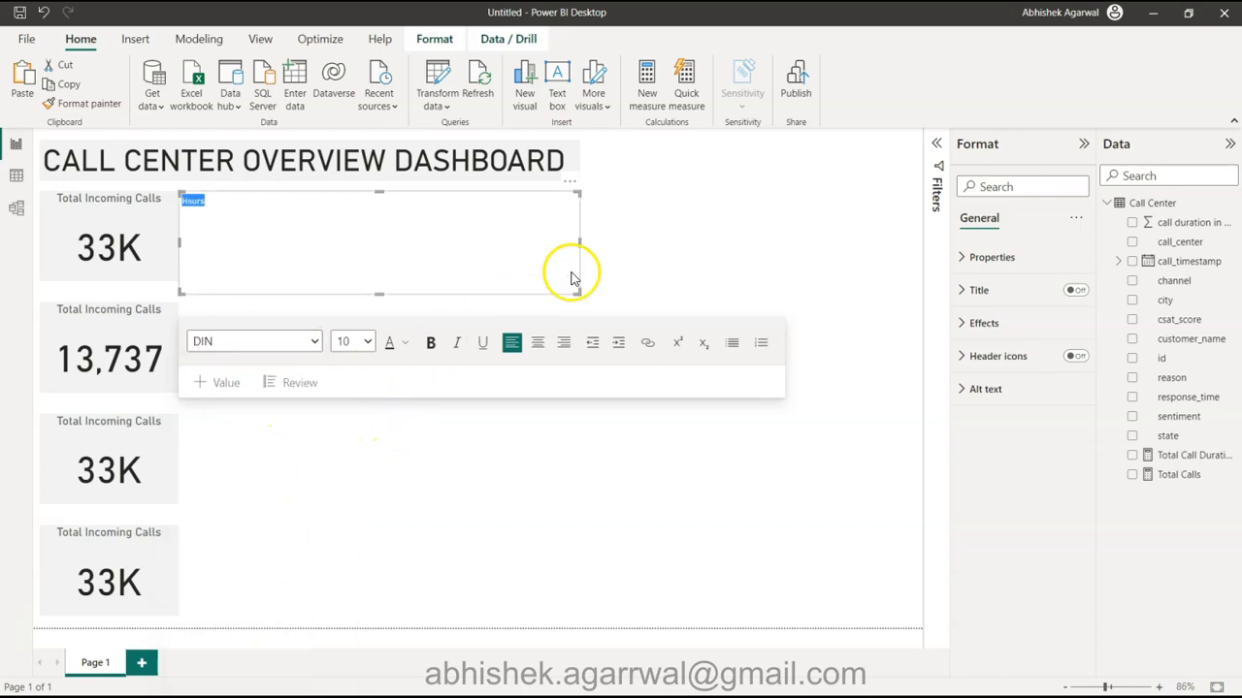
pyautogui.click(582, 243)
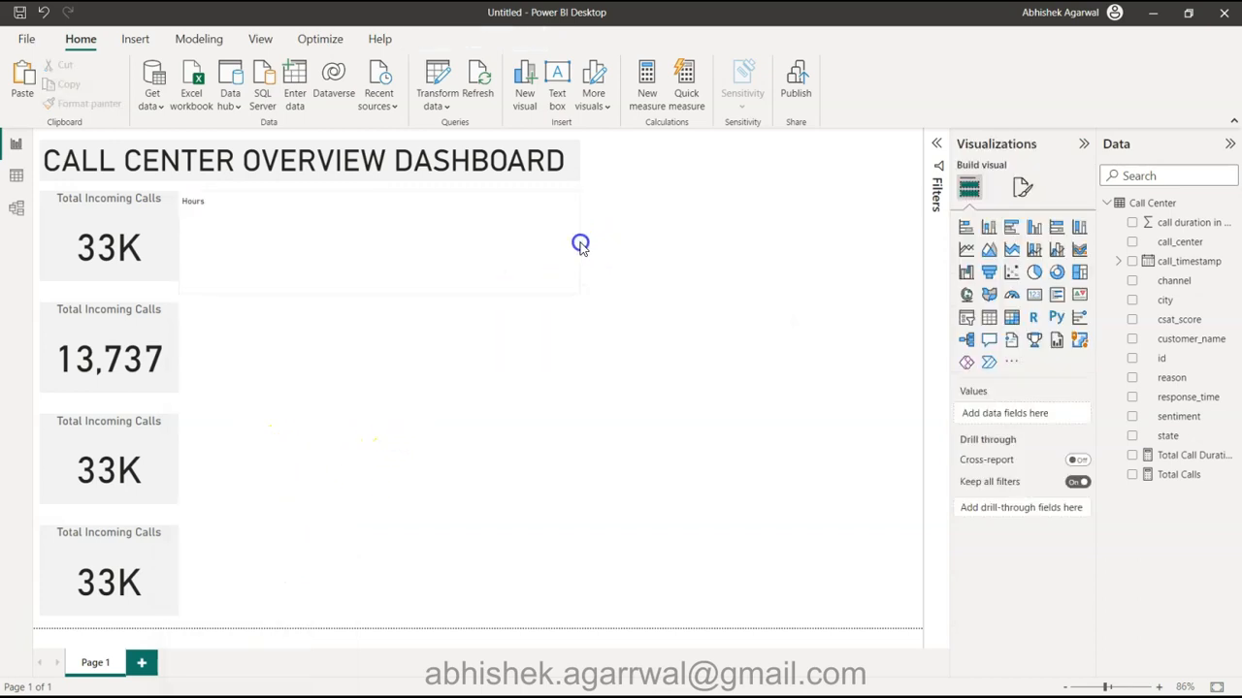
# Shrink the Hours text box to fit its text, remove its background, and place it beneath the second card's value
pyautogui.click(433, 244)
pyautogui.moveTo(575, 243); pyautogui.dragTo(198, 207)
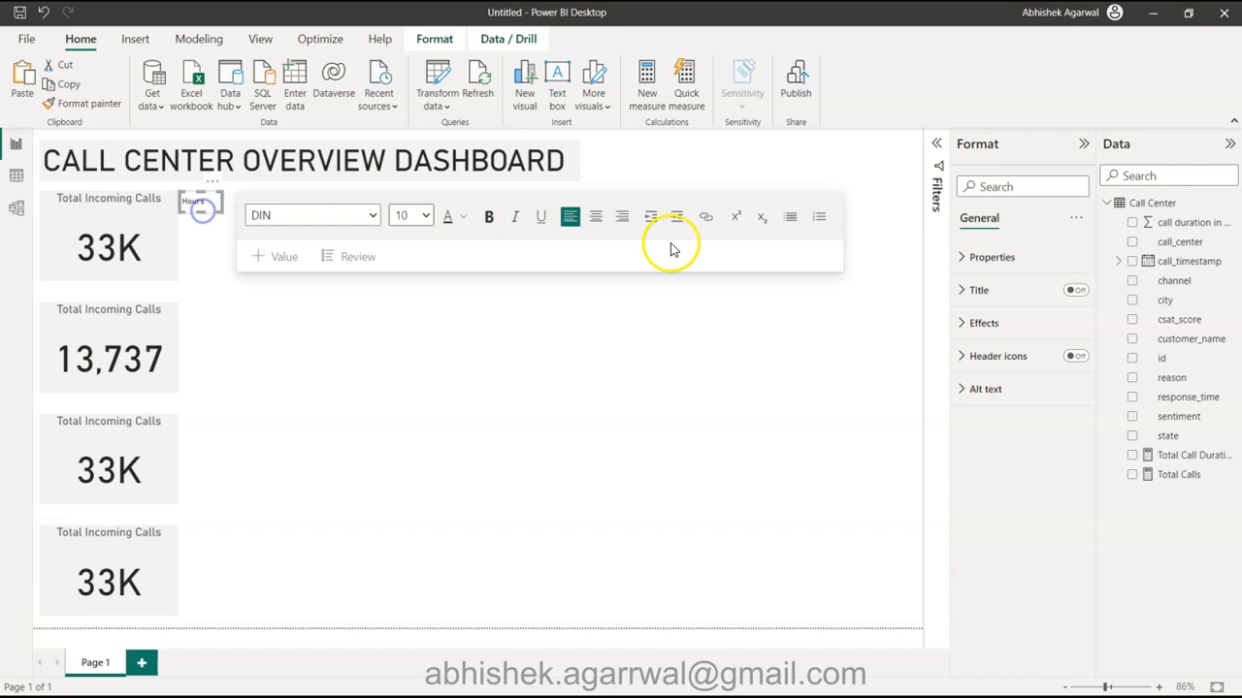
pyautogui.click(1026, 322)
pyautogui.click(1060, 364)
pyautogui.moveTo(215, 198); pyautogui.dragTo(117, 382)
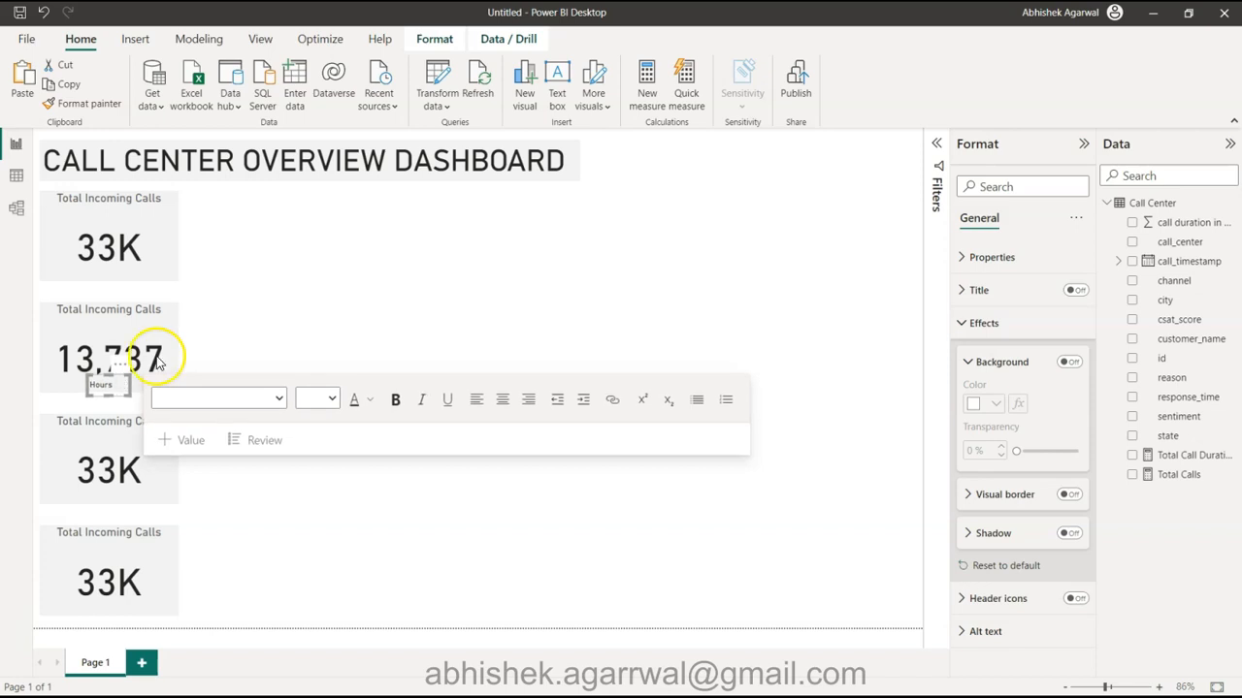
pyautogui.click(301, 309)
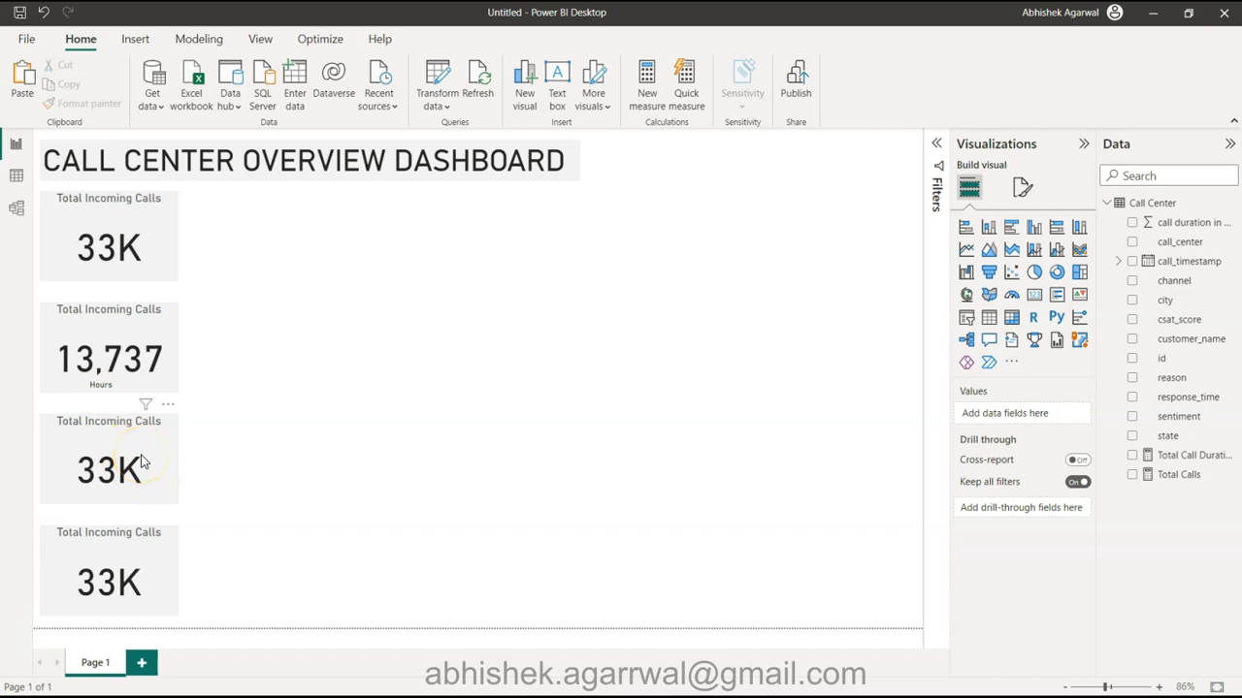
# Create the measure Avg Call time in Mins = AVERAGE('Call Center'[call duration in minutes]) and make it the third card's field
pyautogui.click(1192, 225)
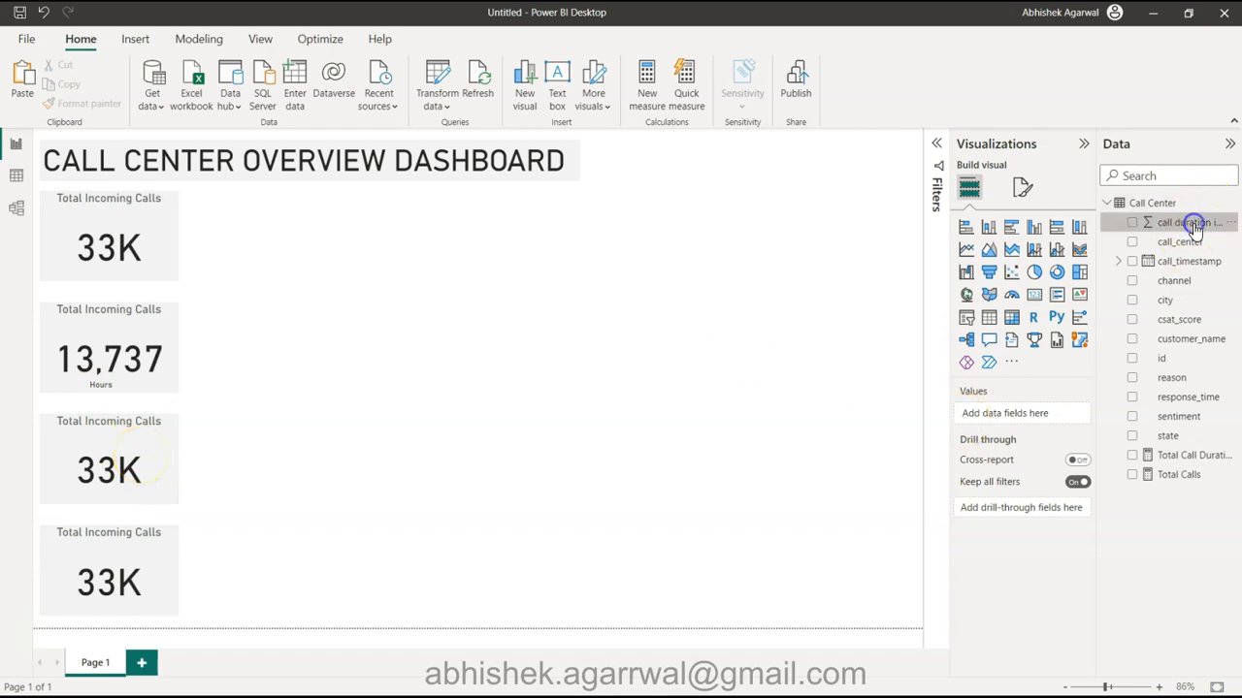
pyautogui.click(81, 45)
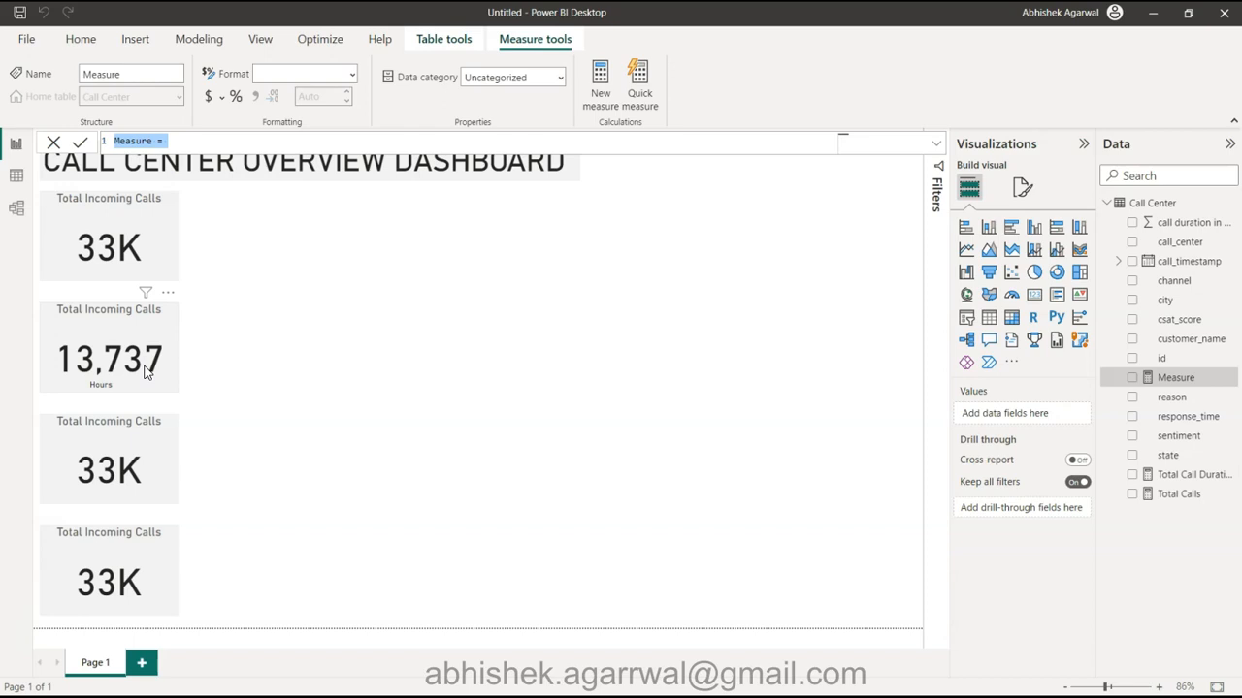
pyautogui.write('Avg Call time in Mins')
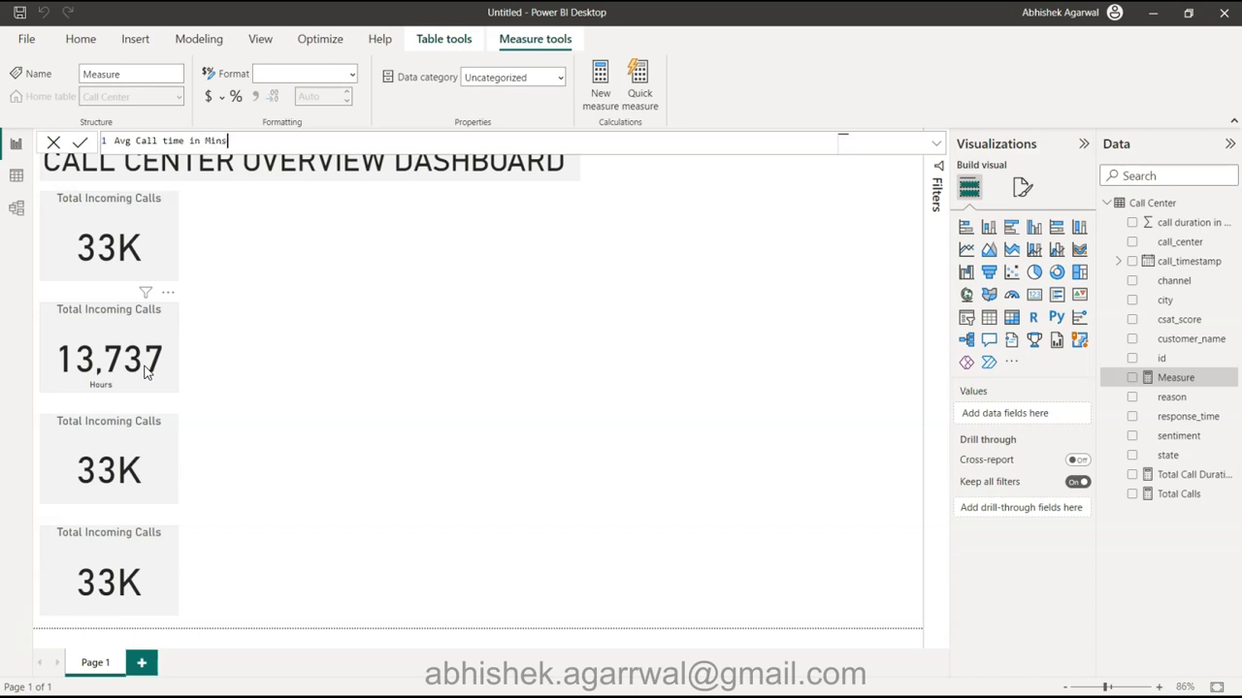
pyautogui.write('av')
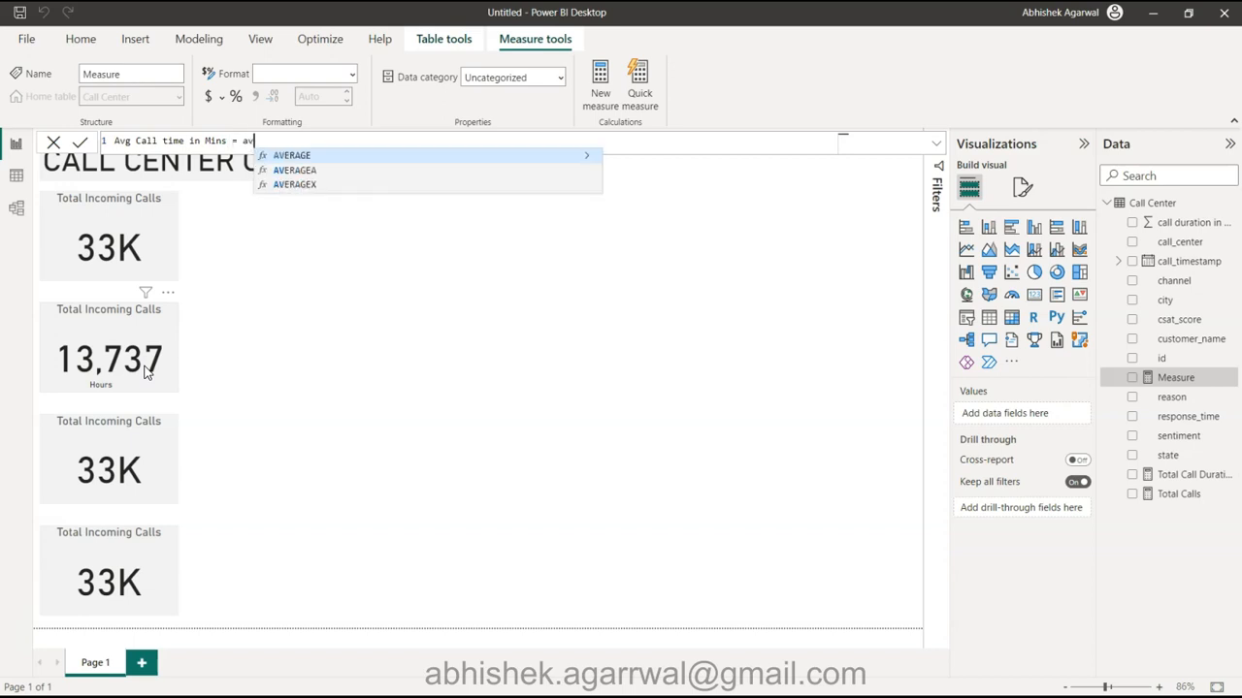
pyautogui.press('Tab')
pyautogui.press('Down')
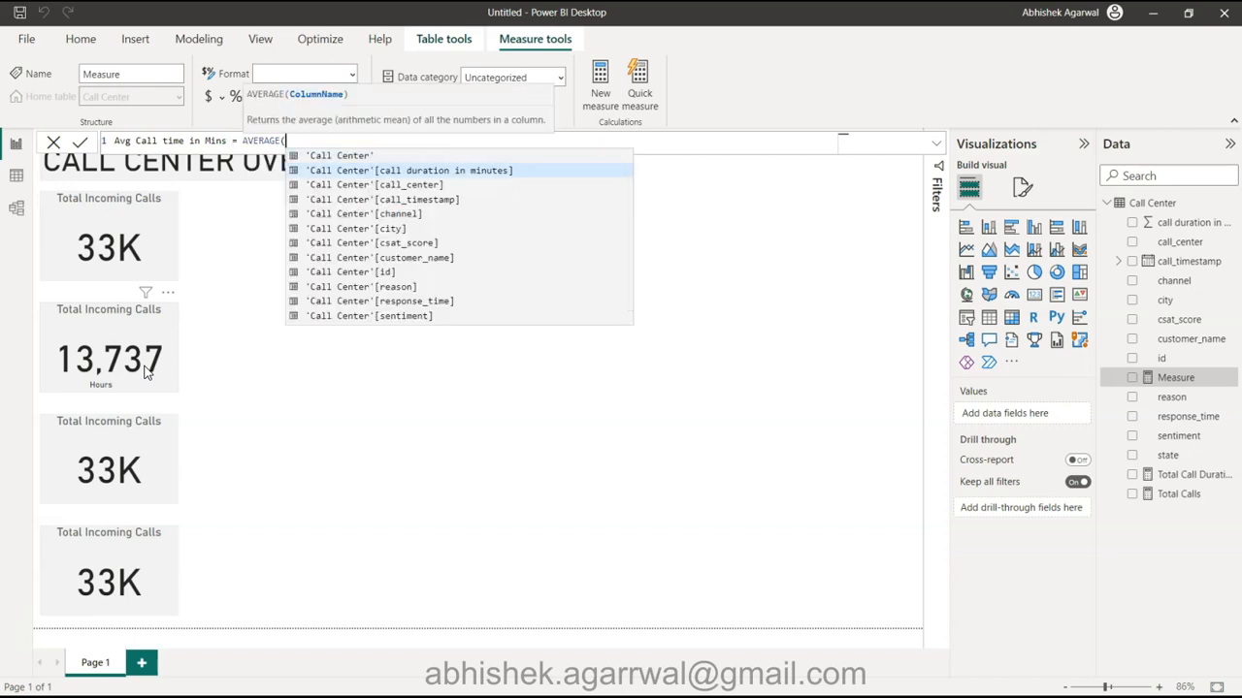
pyautogui.press('Tab')
pyautogui.write(')')
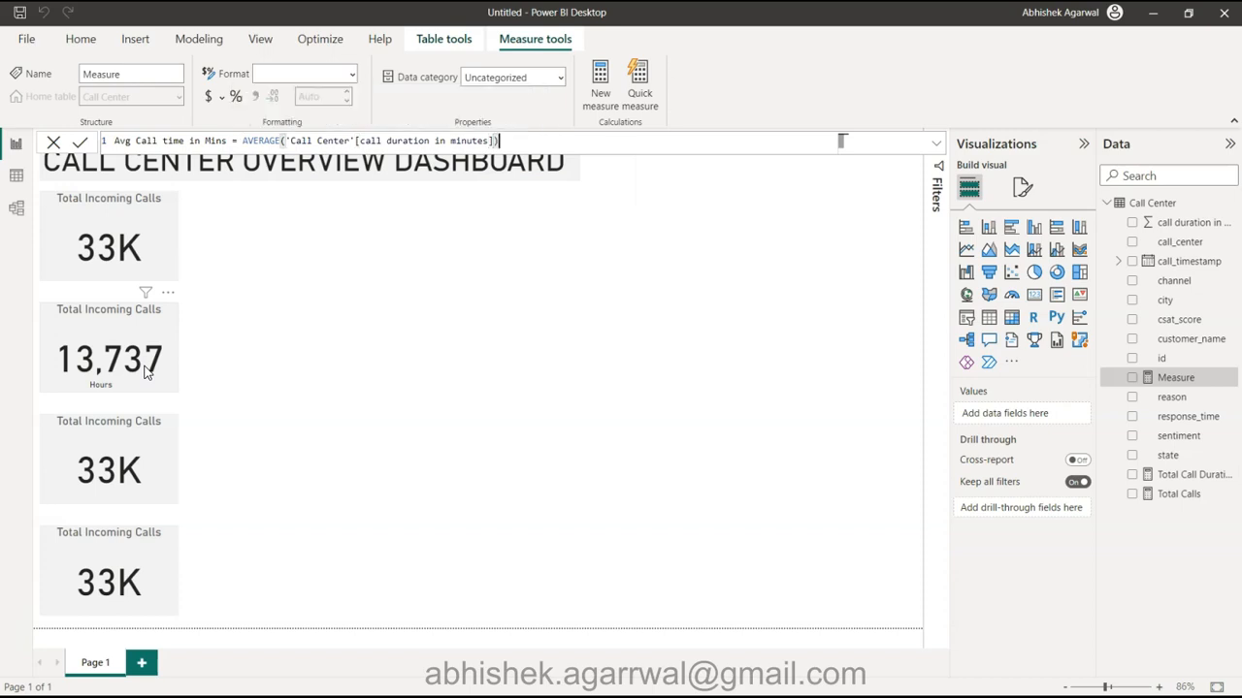
pyautogui.press('Return')
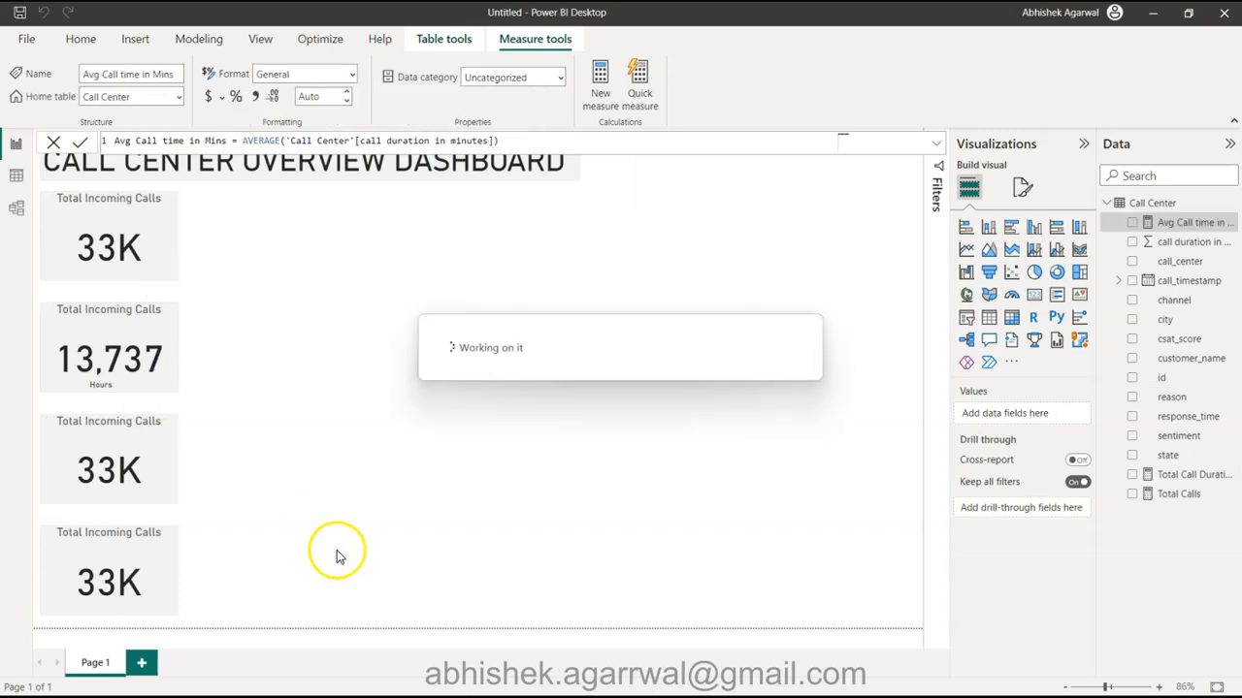
pyautogui.click(146, 458)
pyautogui.moveTo(1178, 222); pyautogui.dragTo(1022, 415)
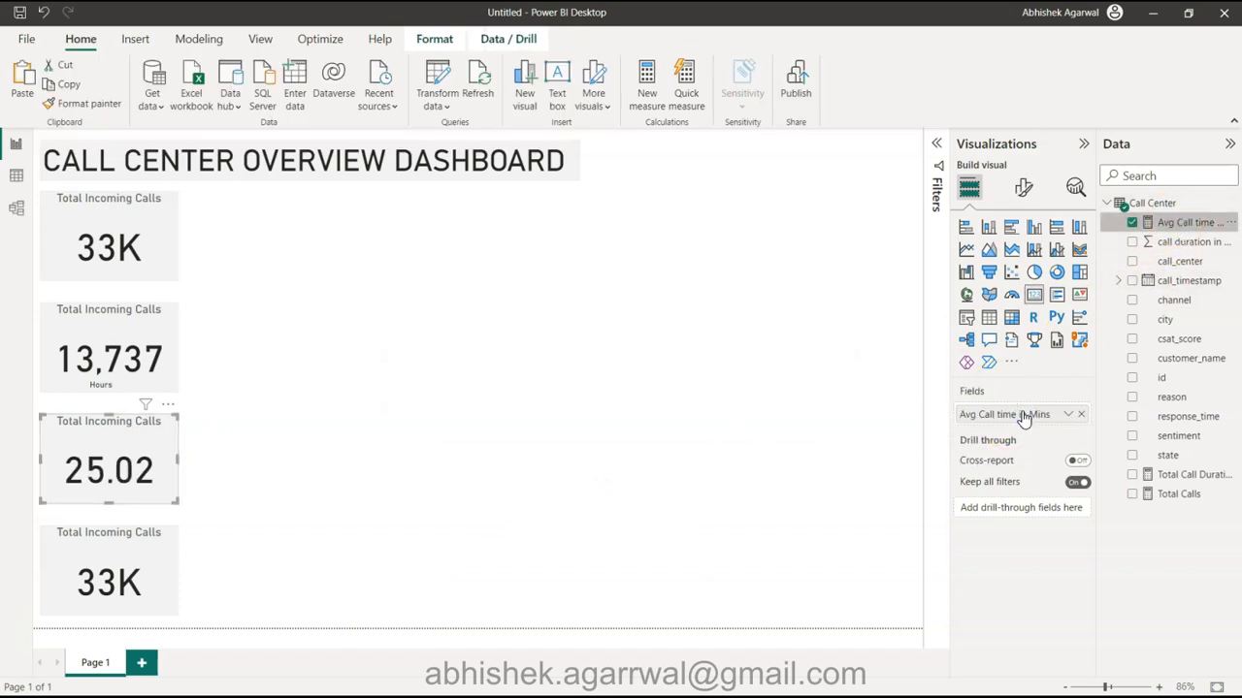
# Change the second card's title text to Total Call Duration
pyautogui.click(152, 357)
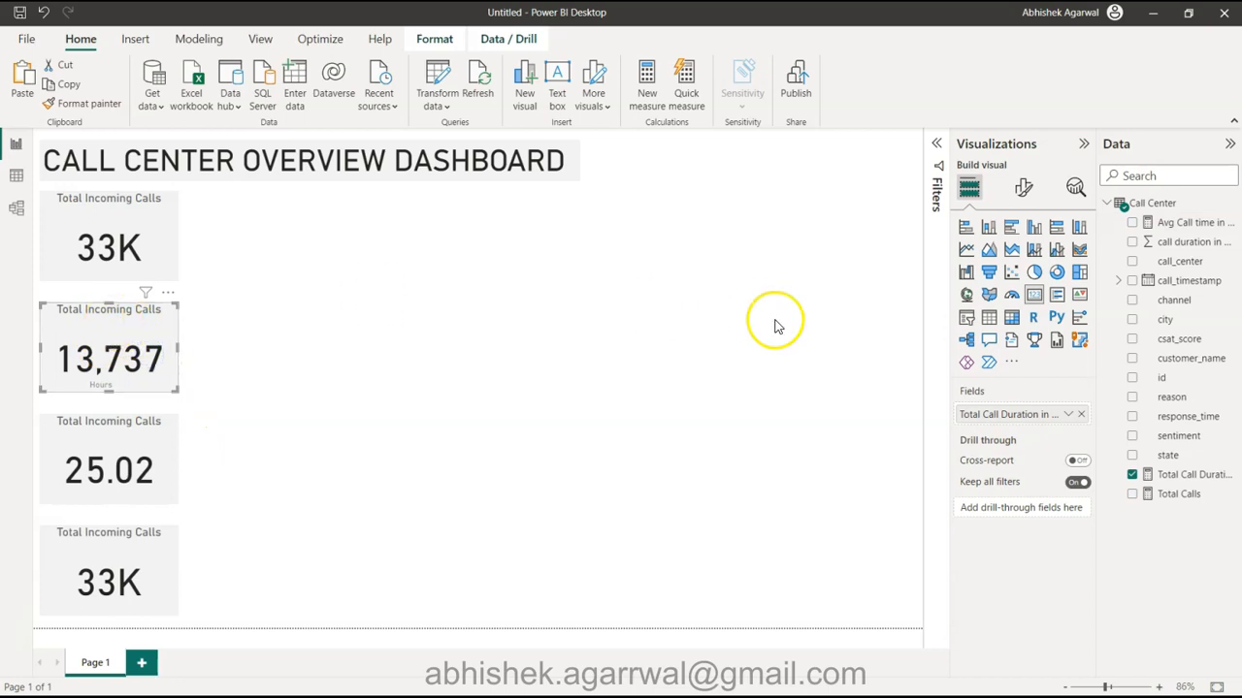
pyautogui.click(1017, 194)
pyautogui.click(1022, 260)
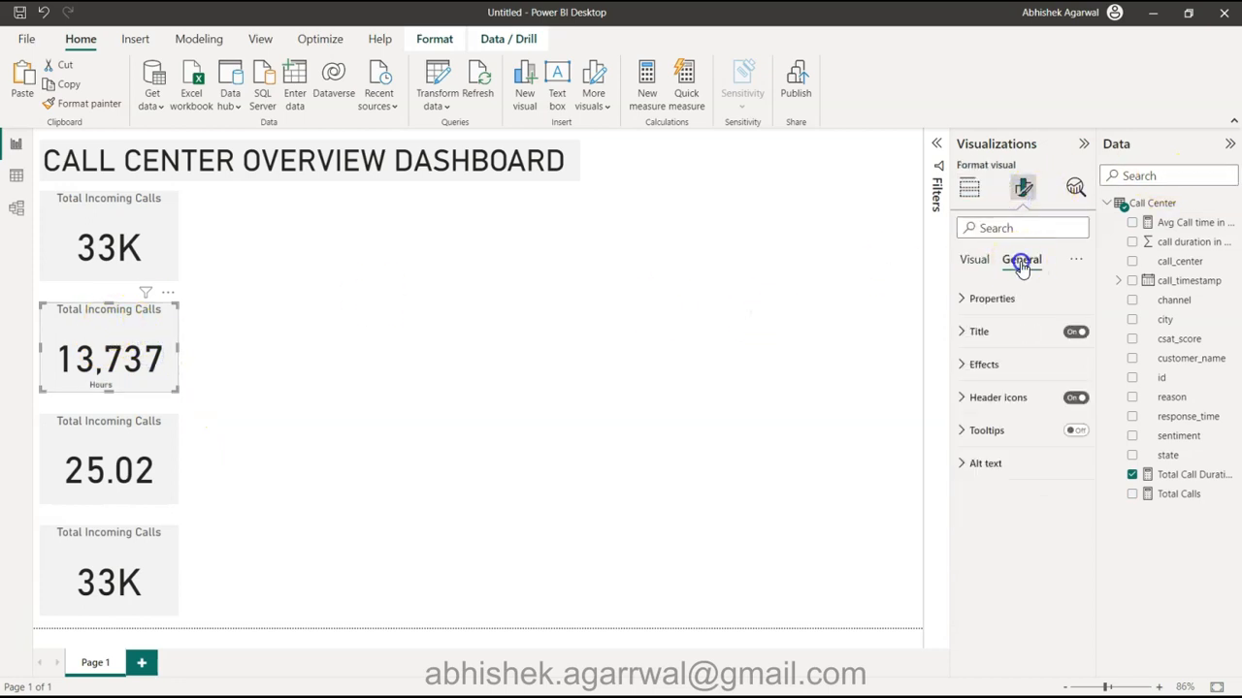
pyautogui.click(1014, 332)
pyautogui.tripleClick(1020, 415)
pyautogui.write('Total Call Duration')
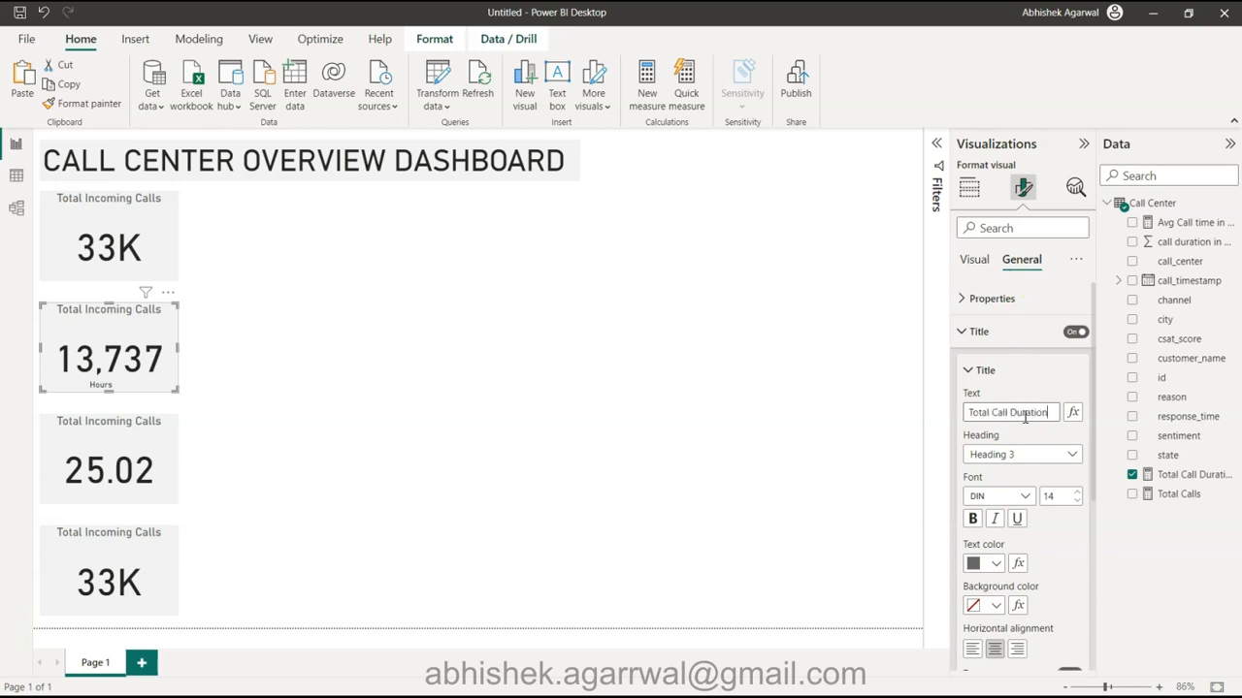
# Change the third card's title text to Avg Call Duration
pyautogui.click(155, 448)
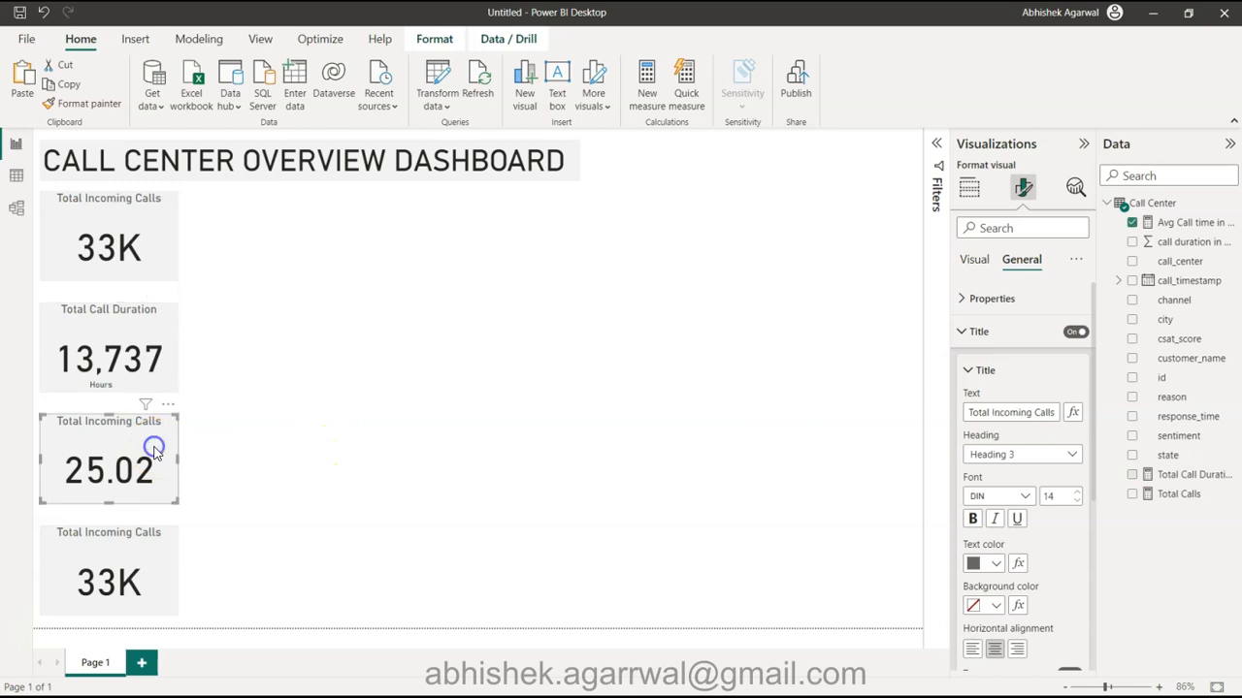
pyautogui.tripleClick(1005, 417)
pyautogui.write('S')
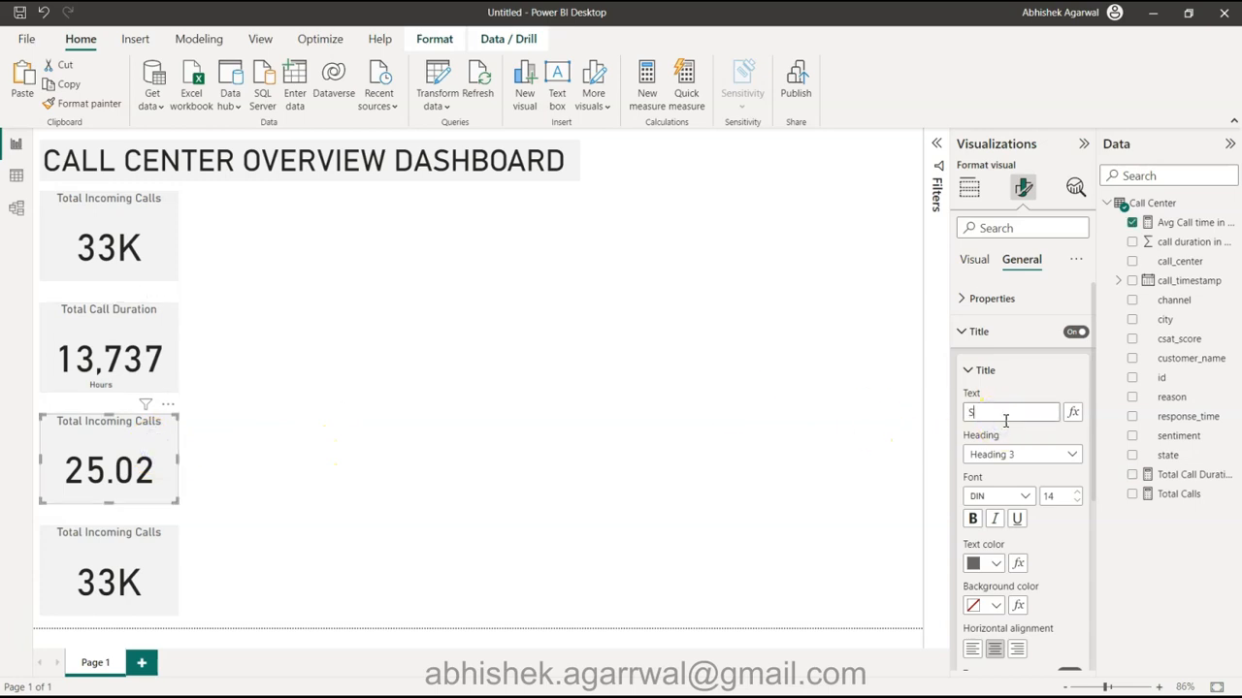
pyautogui.press('BackSpace')
pyautogui.write('Avg Call Duration')
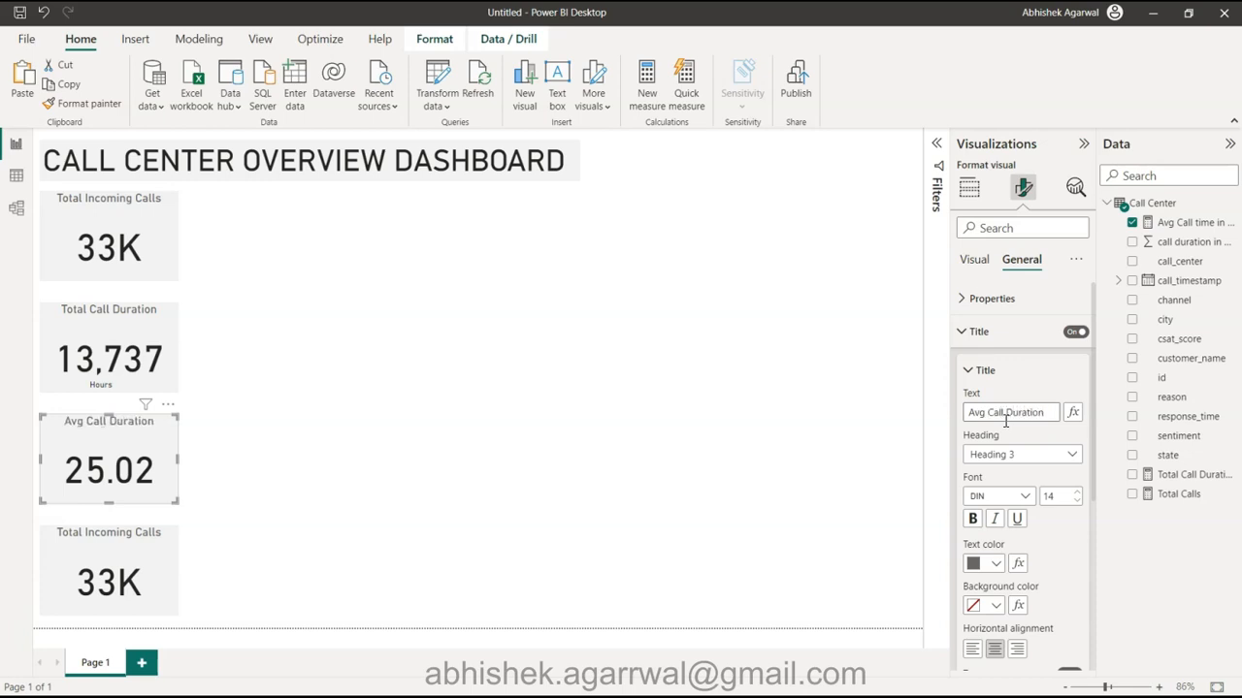
pyautogui.click(151, 472)
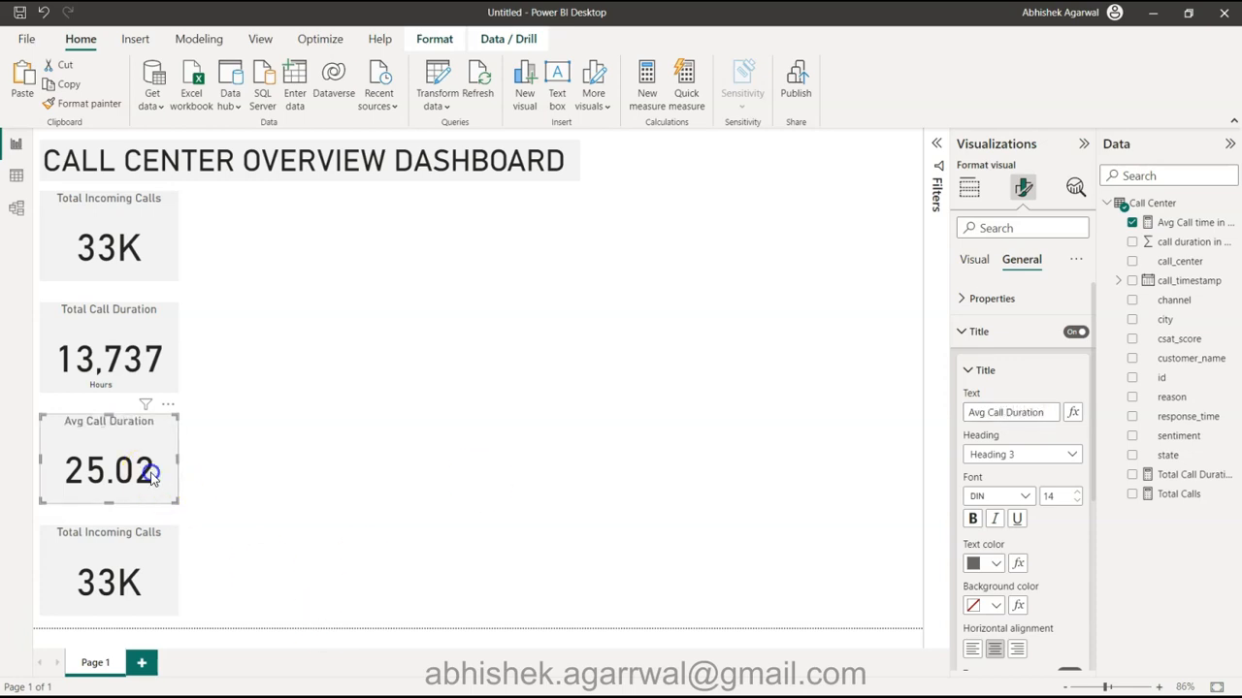
# Duplicate the Hours label and place the copy beneath the third card's value
pyautogui.click(102, 383)
pyautogui.click(106, 376)
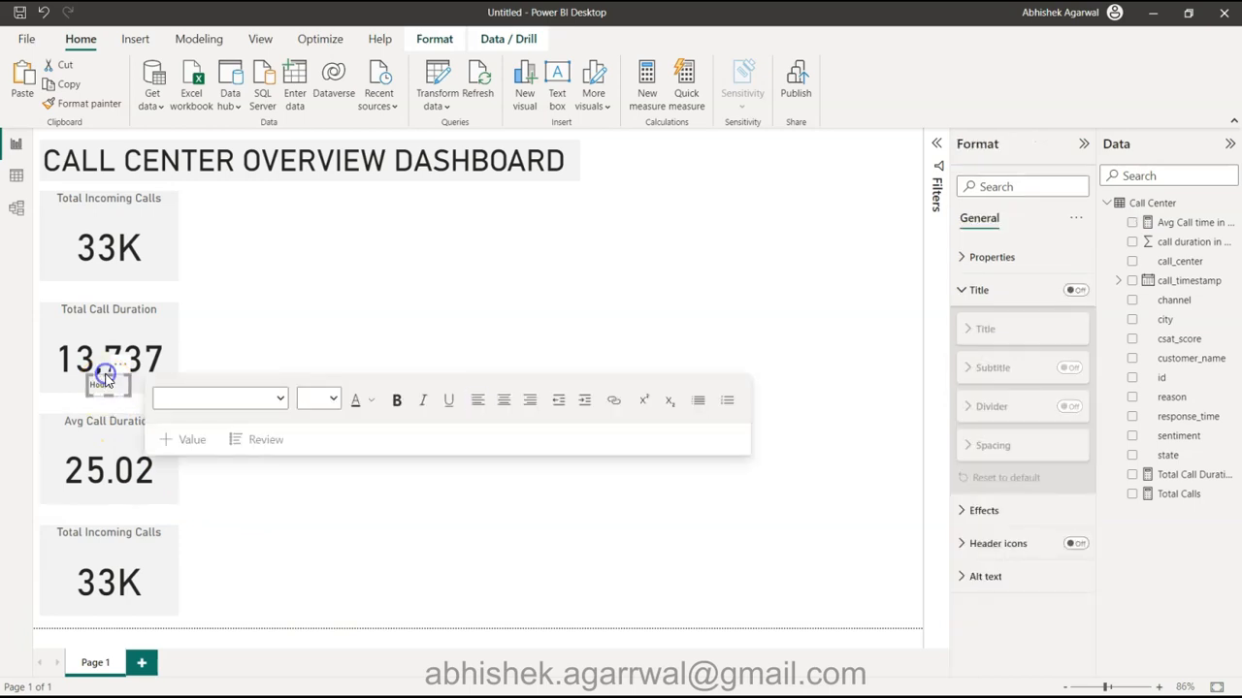
pyautogui.moveTo(106, 379); pyautogui.dragTo(118, 505)
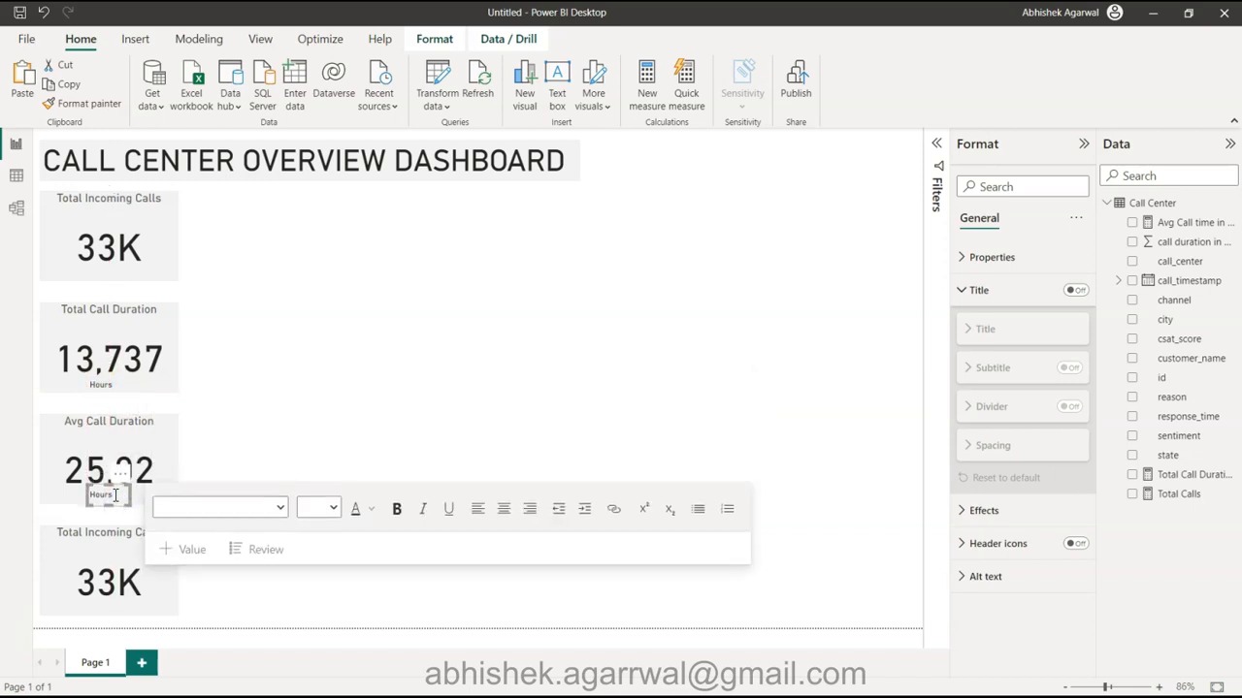
# Change the copied label's text on the third card to Mins and set its font to DIN
pyautogui.click(116, 494)
pyautogui.doubleClick(115, 495)
pyautogui.press('BackSpace')
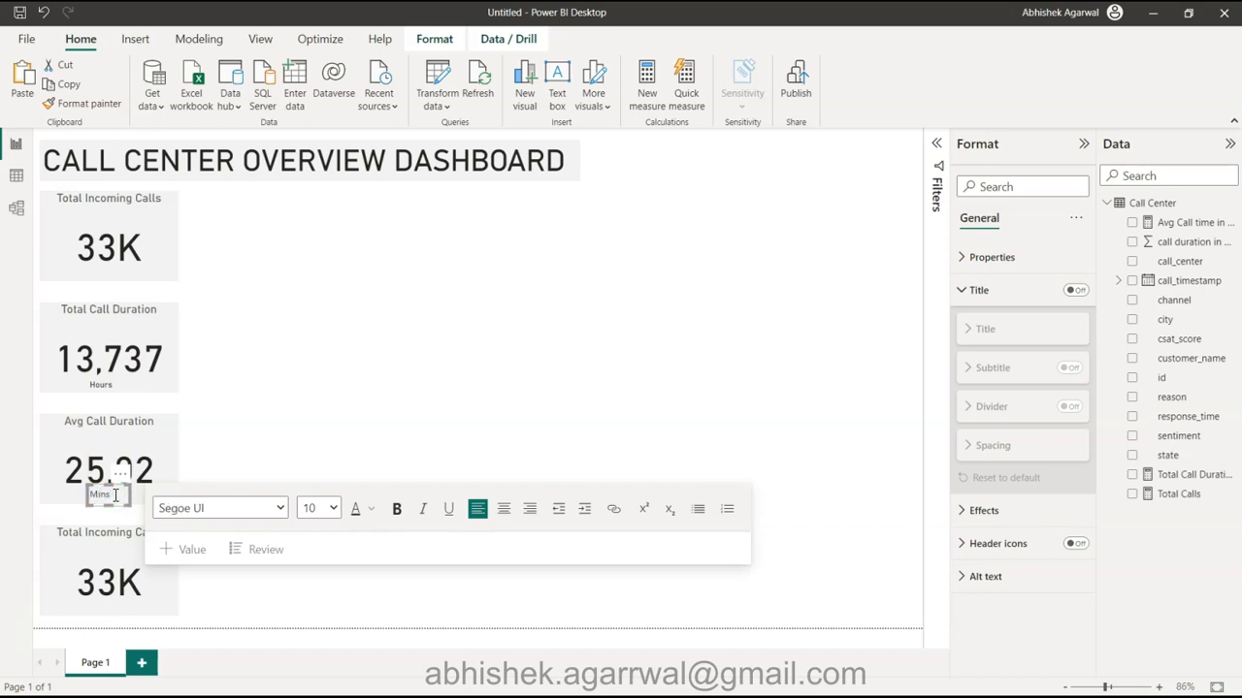
pyautogui.hotkey('ctrl', 's')
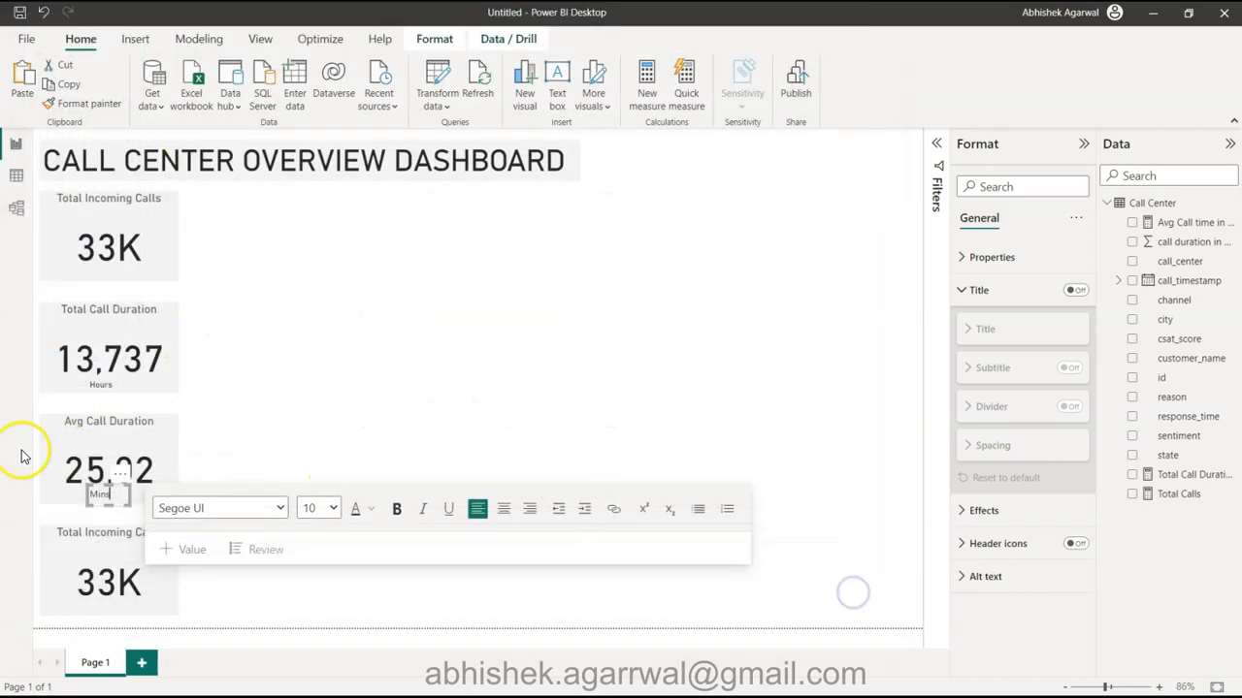
pyautogui.click(67, 501)
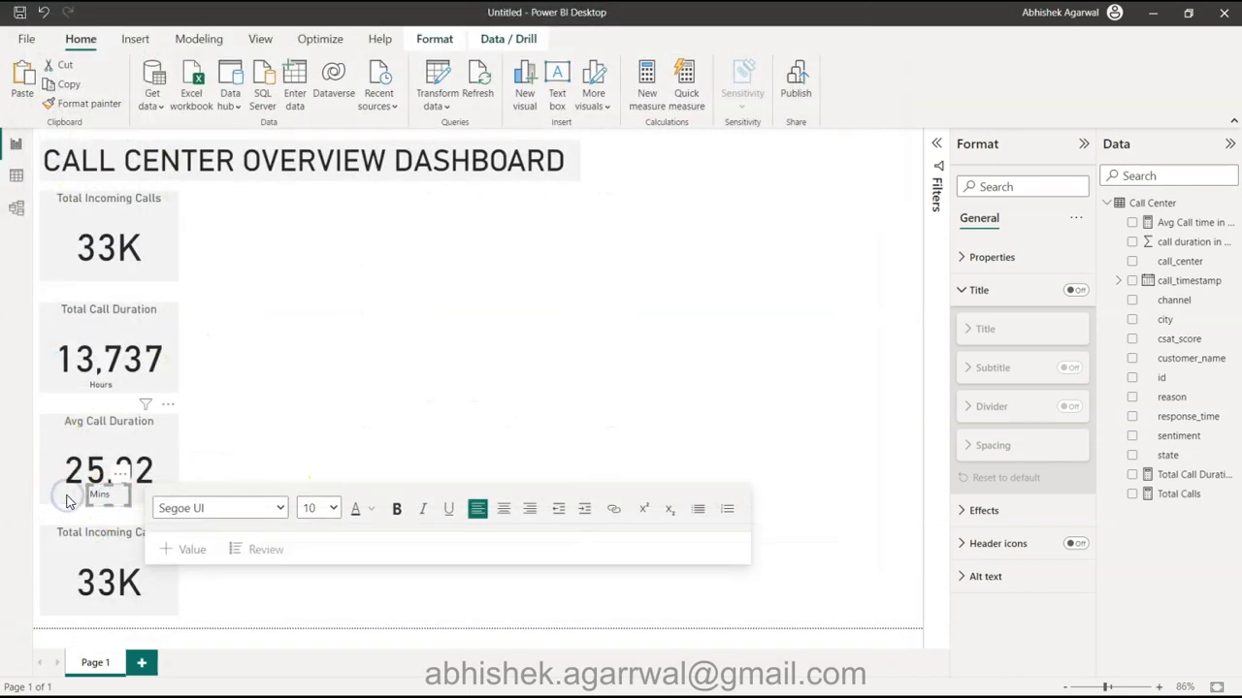
pyautogui.click(280, 508)
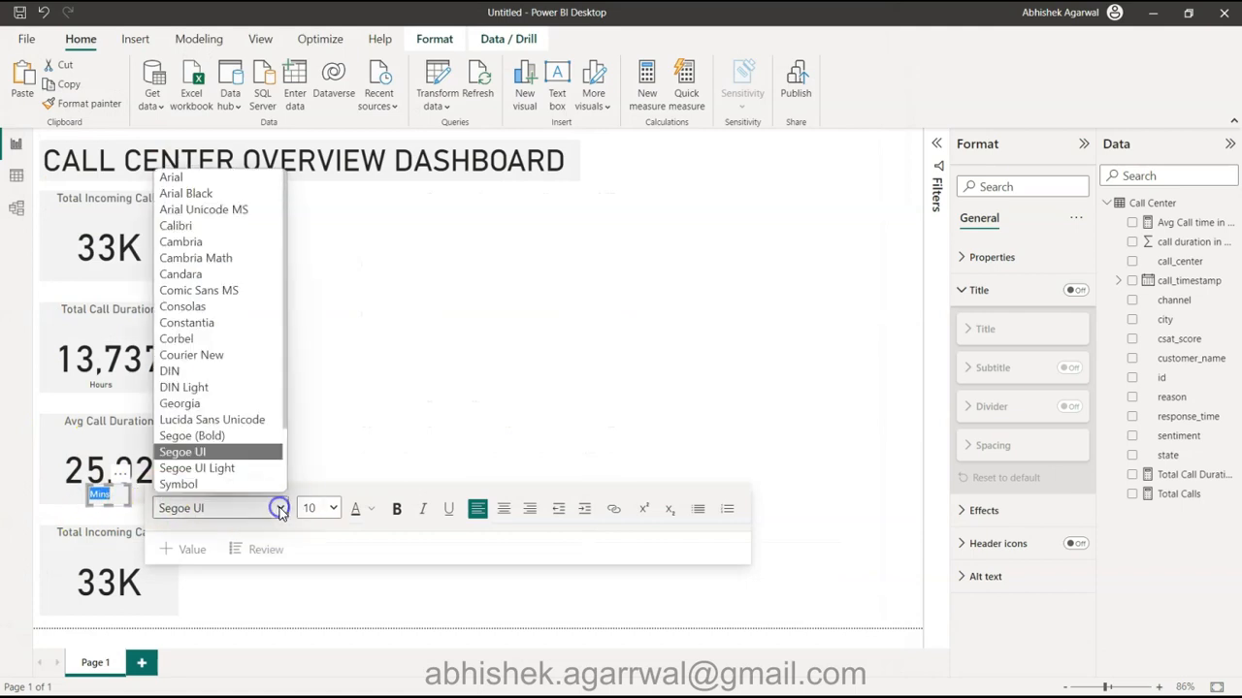
pyautogui.scroll(-1, 236, 417)
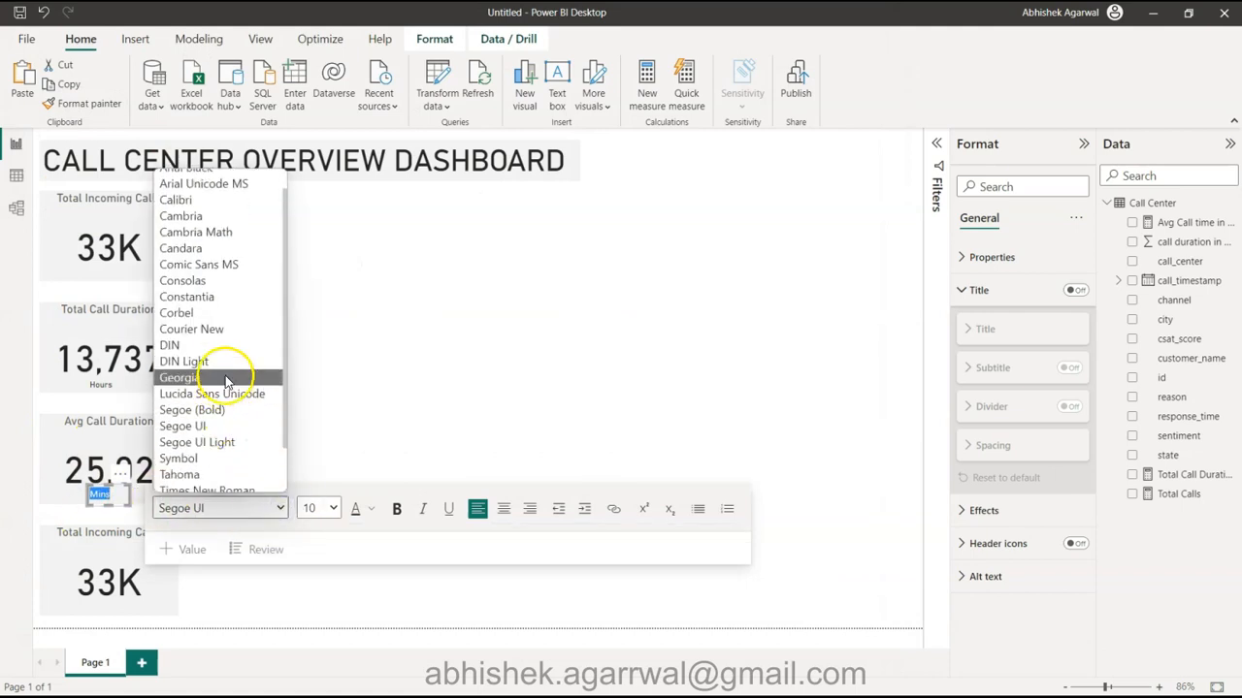
pyautogui.click(222, 344)
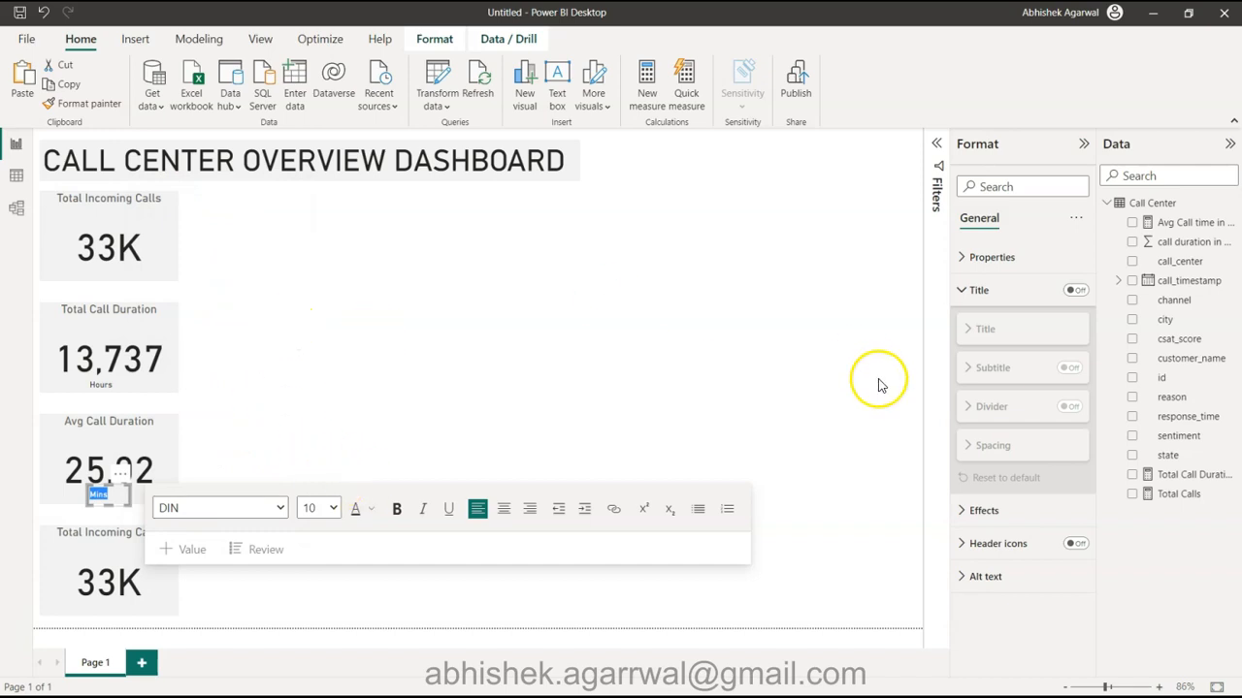
# Set the Avg Call Duration card's callout value to 0 decimal places
pyautogui.click(160, 437)
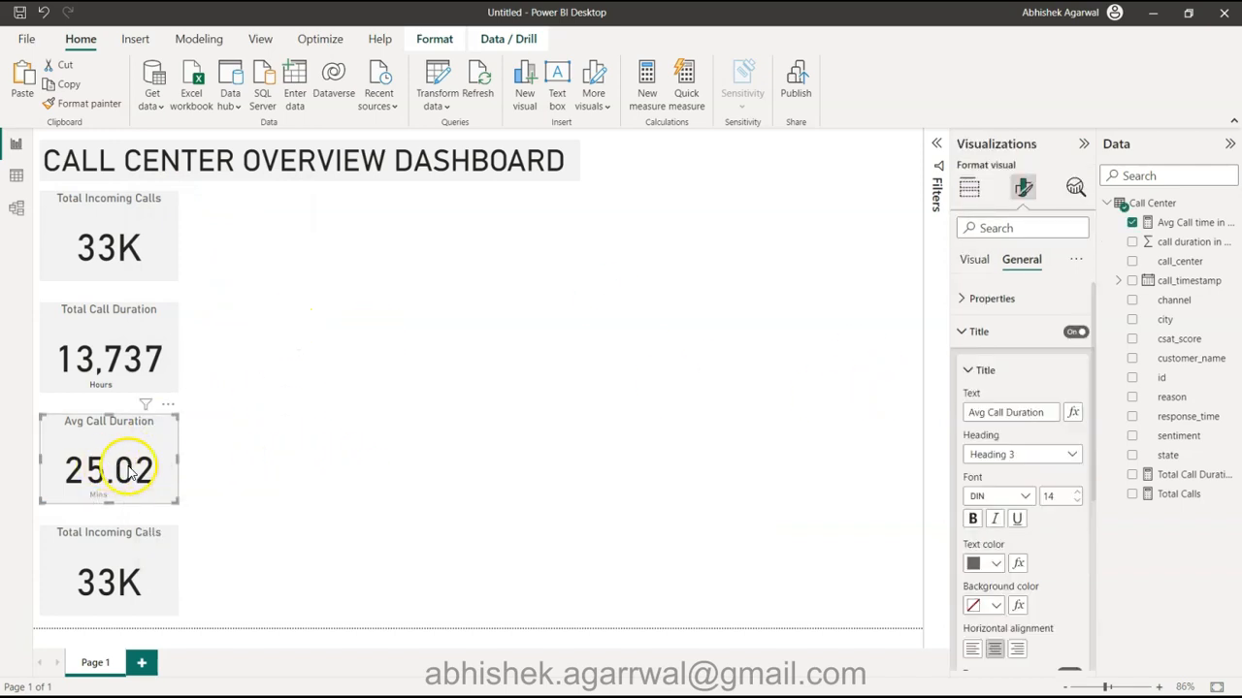
pyautogui.click(974, 259)
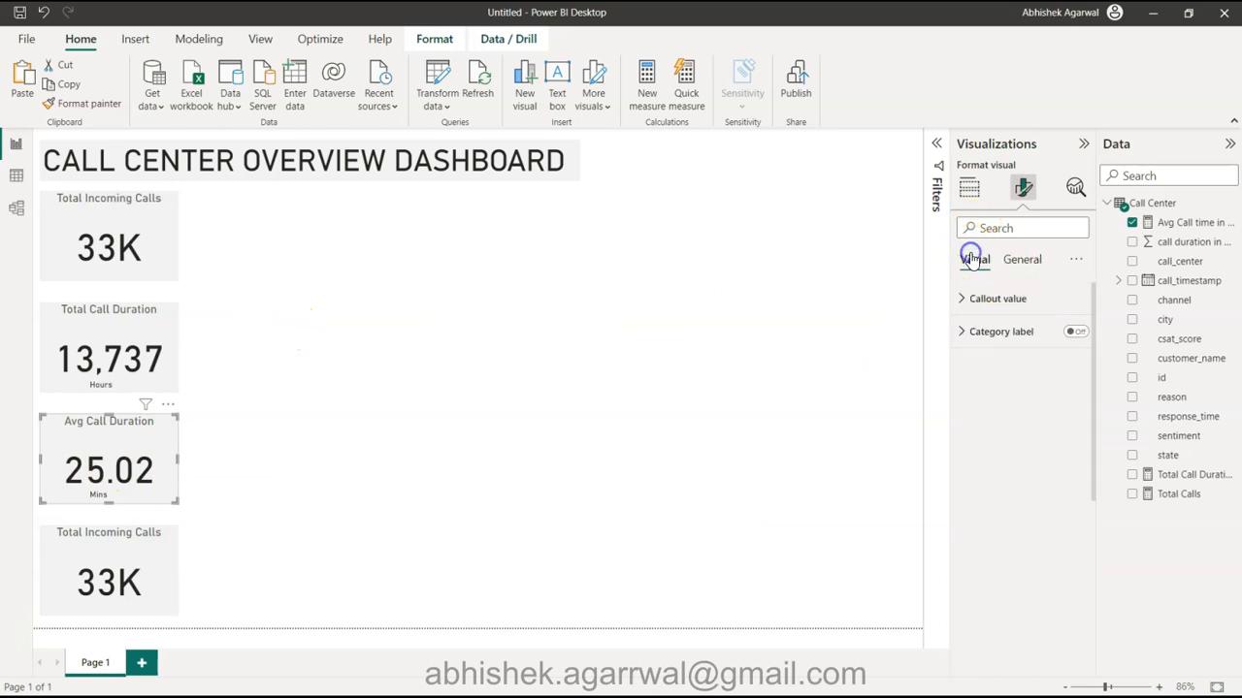
pyautogui.click(997, 309)
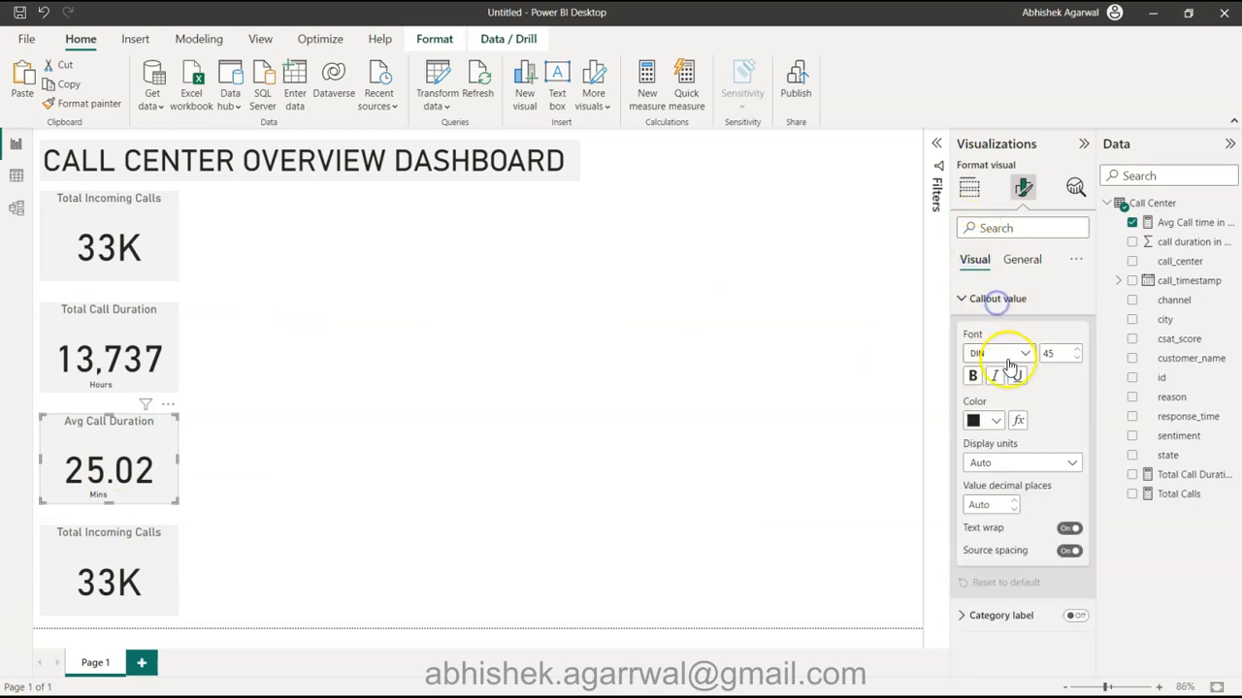
pyautogui.click(991, 512)
pyautogui.write('0')
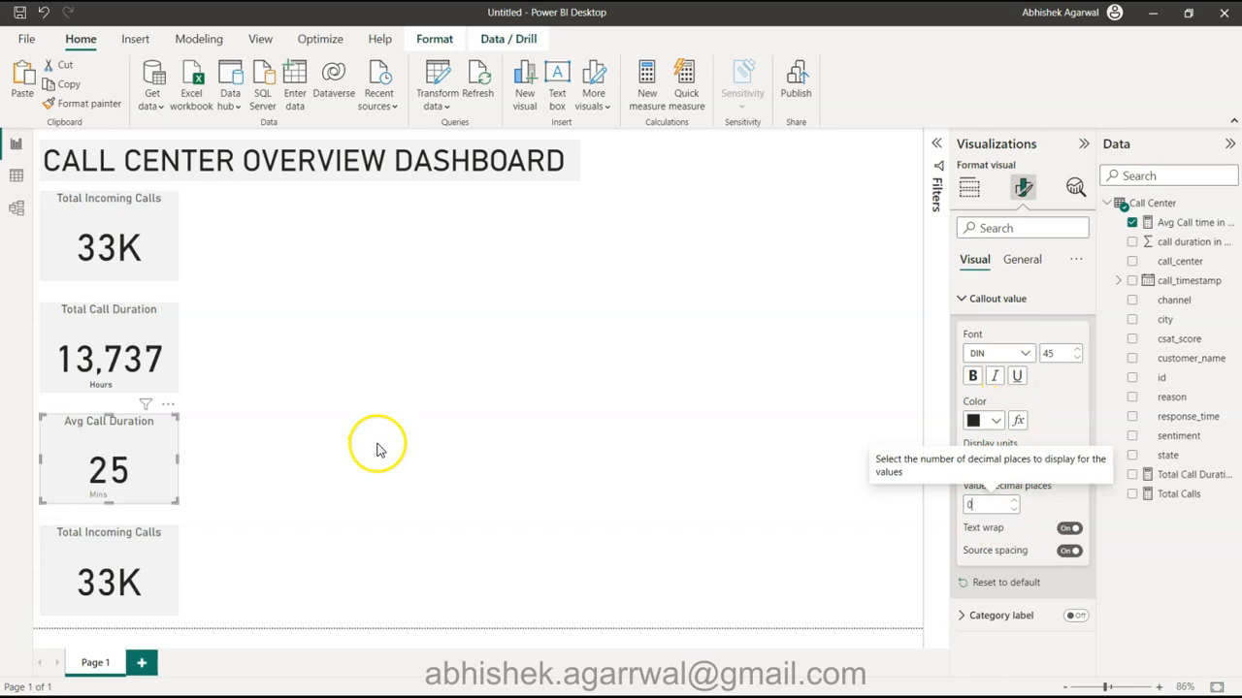
# Nudge the Mins label slightly so it sits centred beneath the Avg Call Duration value
pyautogui.click(377, 444)
pyautogui.click(103, 496)
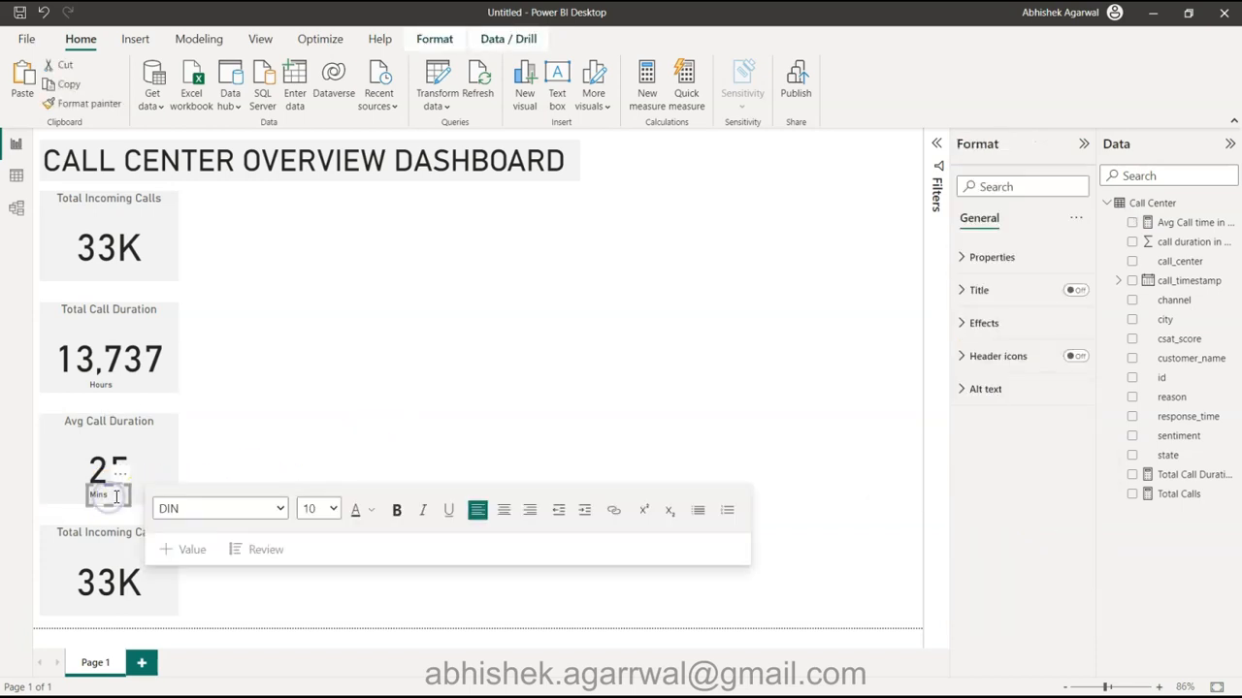
pyautogui.click(124, 492)
pyautogui.moveTo(127, 486); pyautogui.dragTo(135, 493)
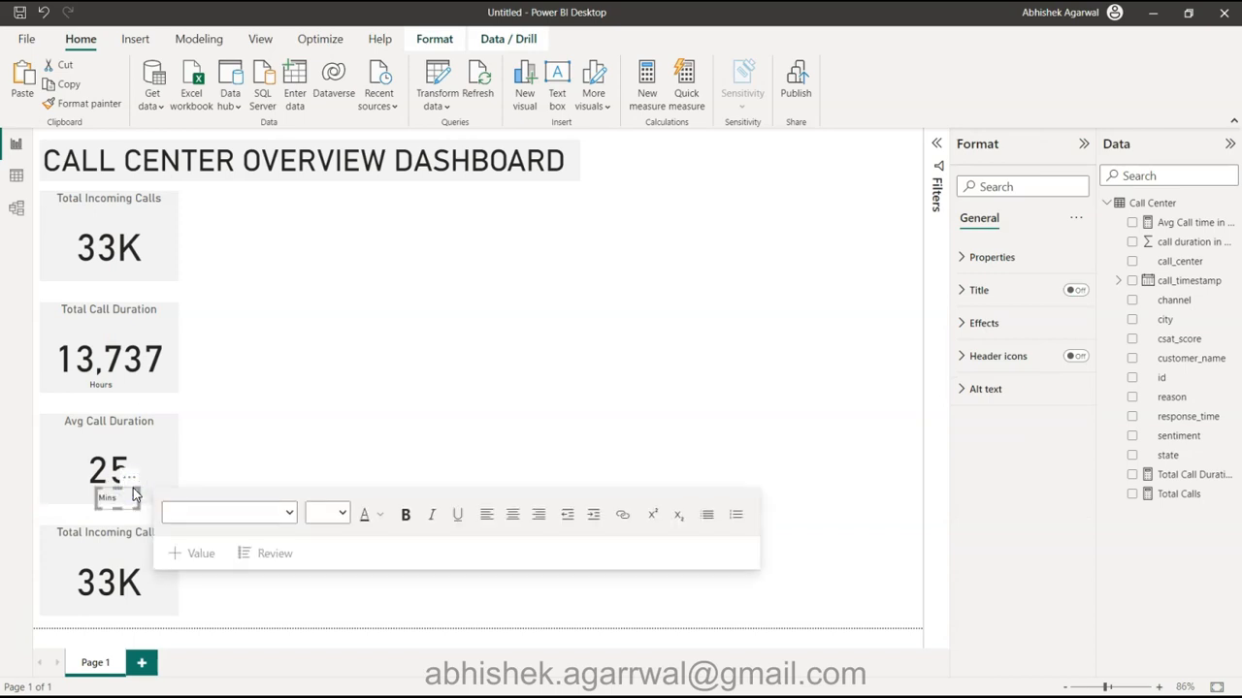
pyautogui.click(305, 424)
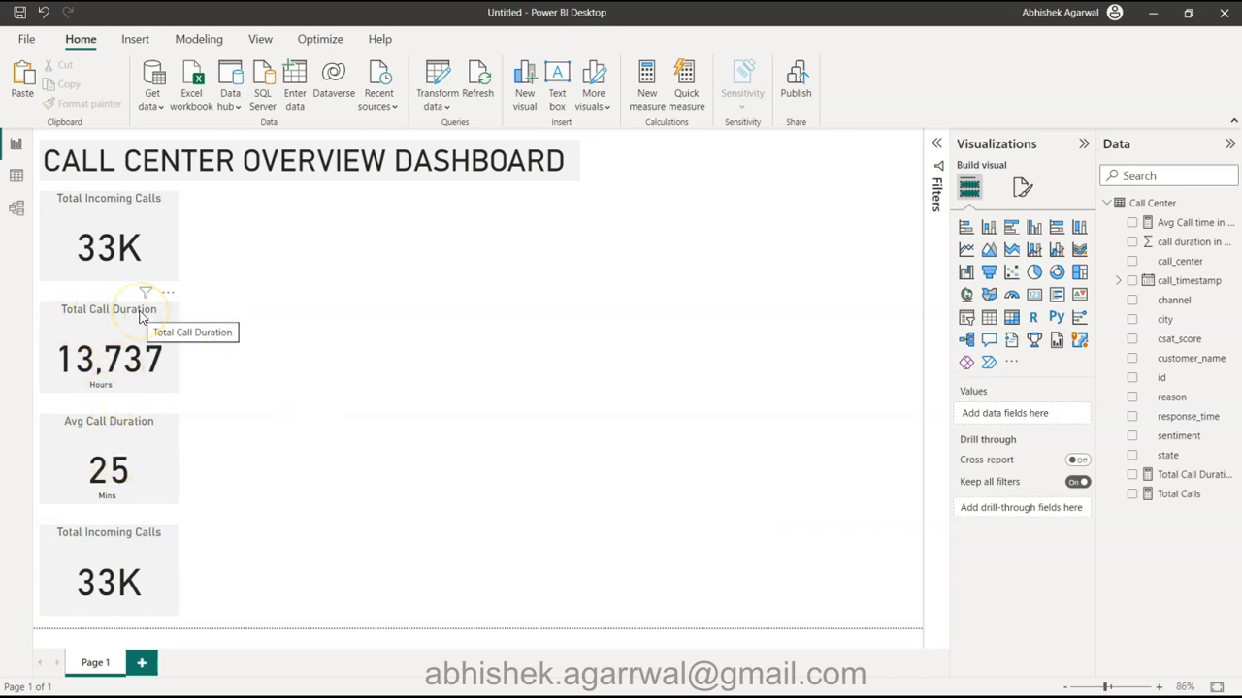
pyautogui.click(116, 251)
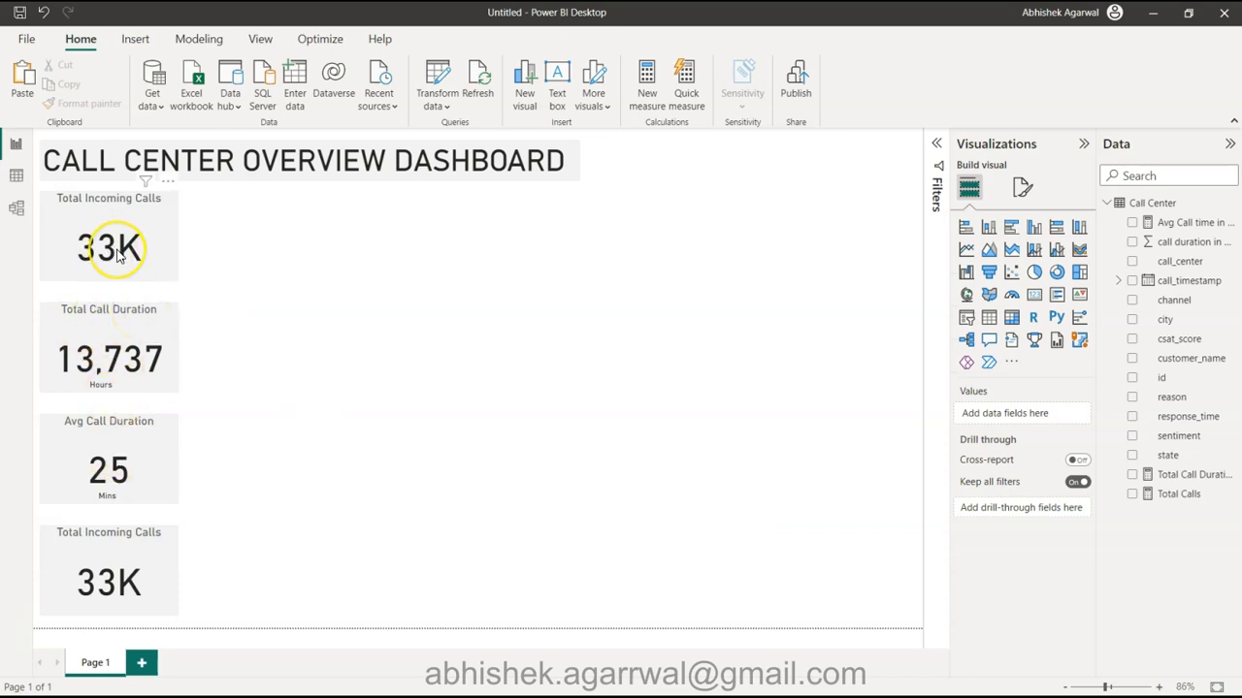
pyautogui.click(105, 473)
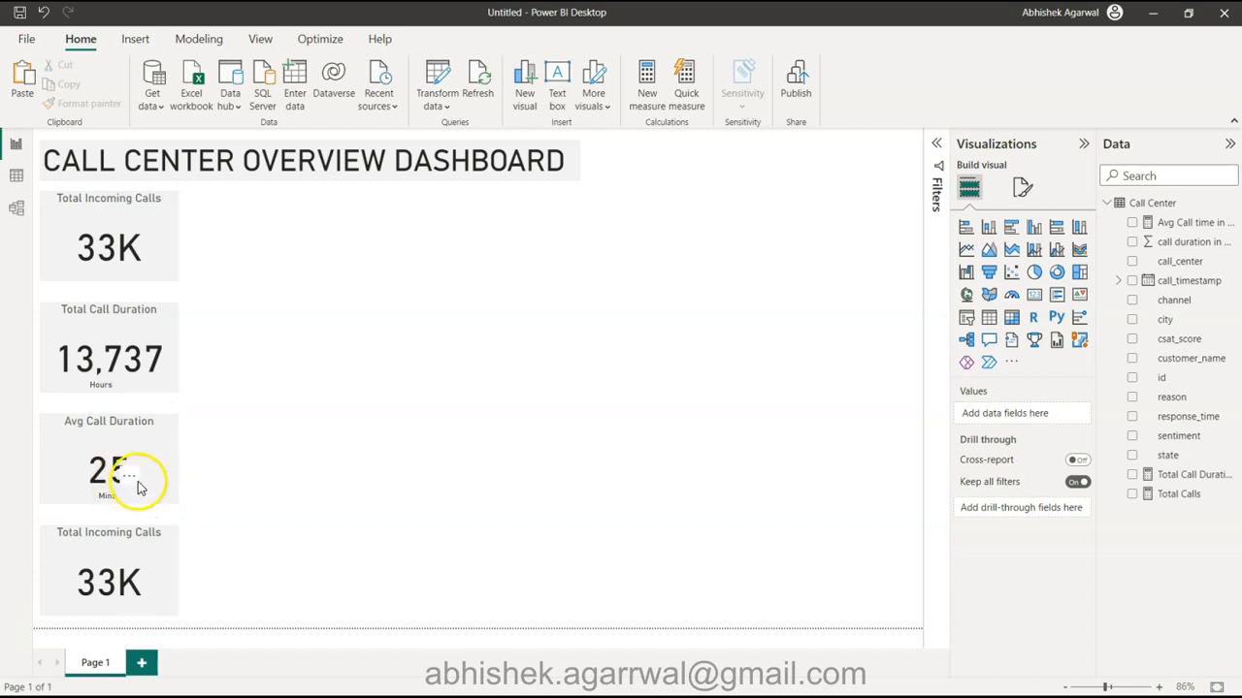
pyautogui.click(615, 408)
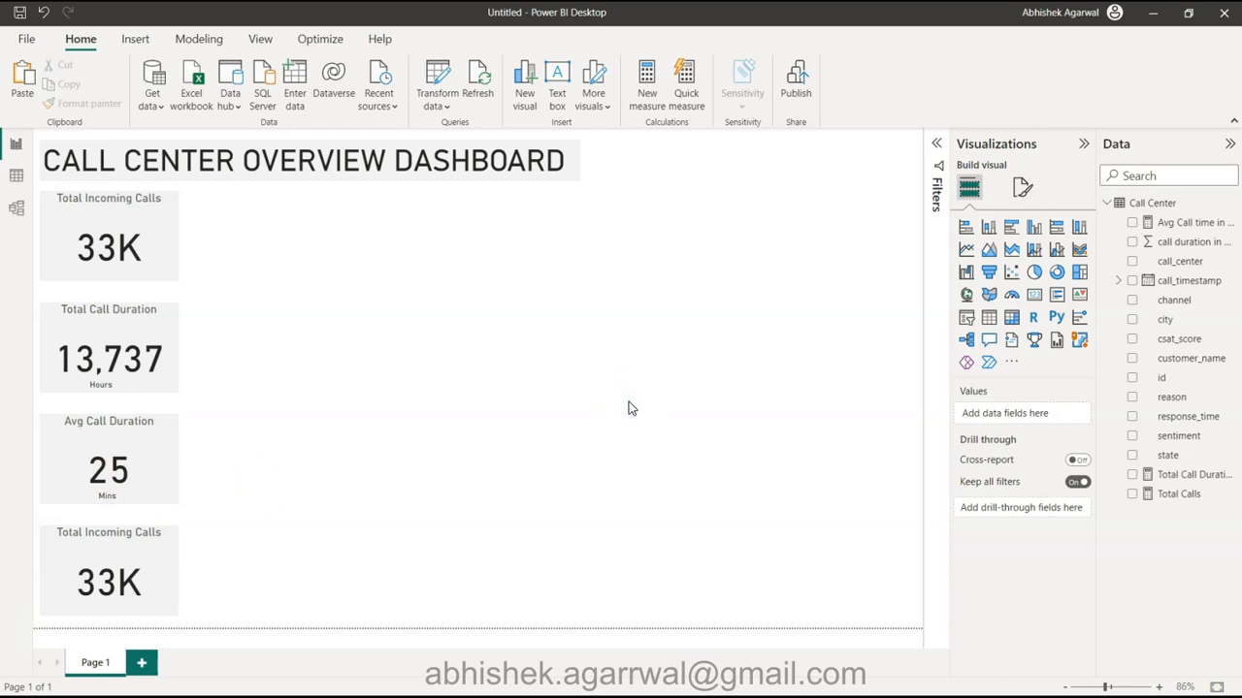
# Add a calculated column to the Call Center table and name it Call Above 5 Min?
pyautogui.click(15, 175)
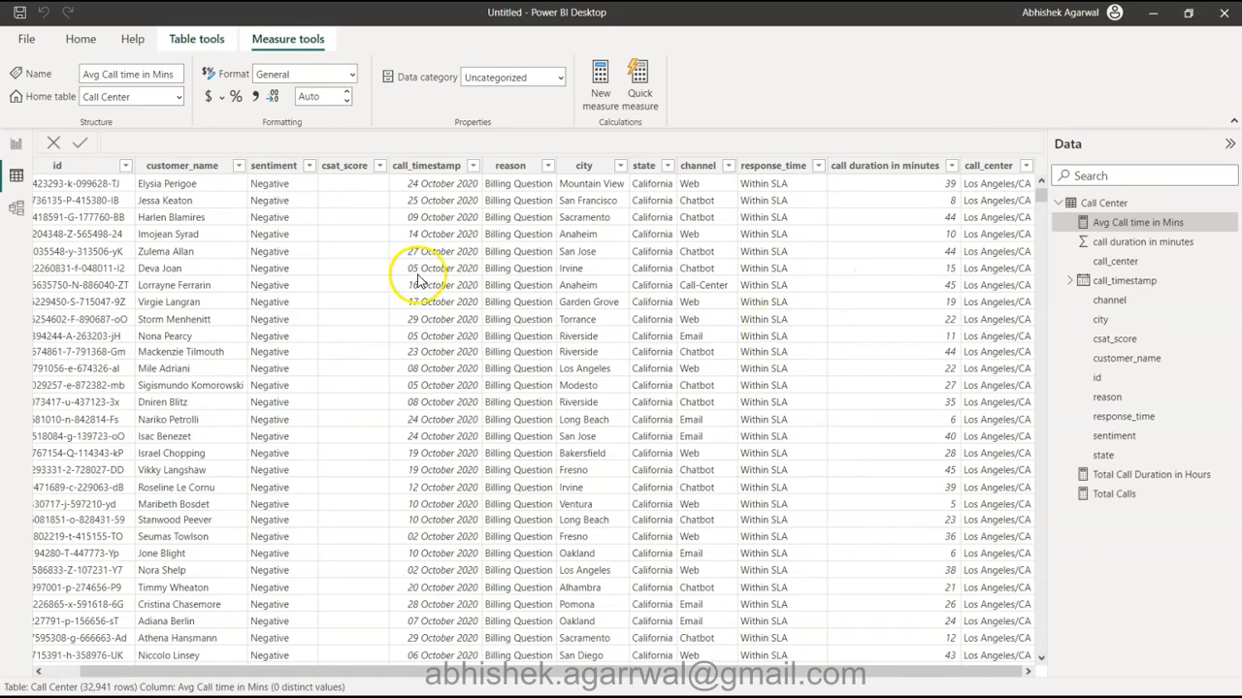
pyautogui.click(81, 39)
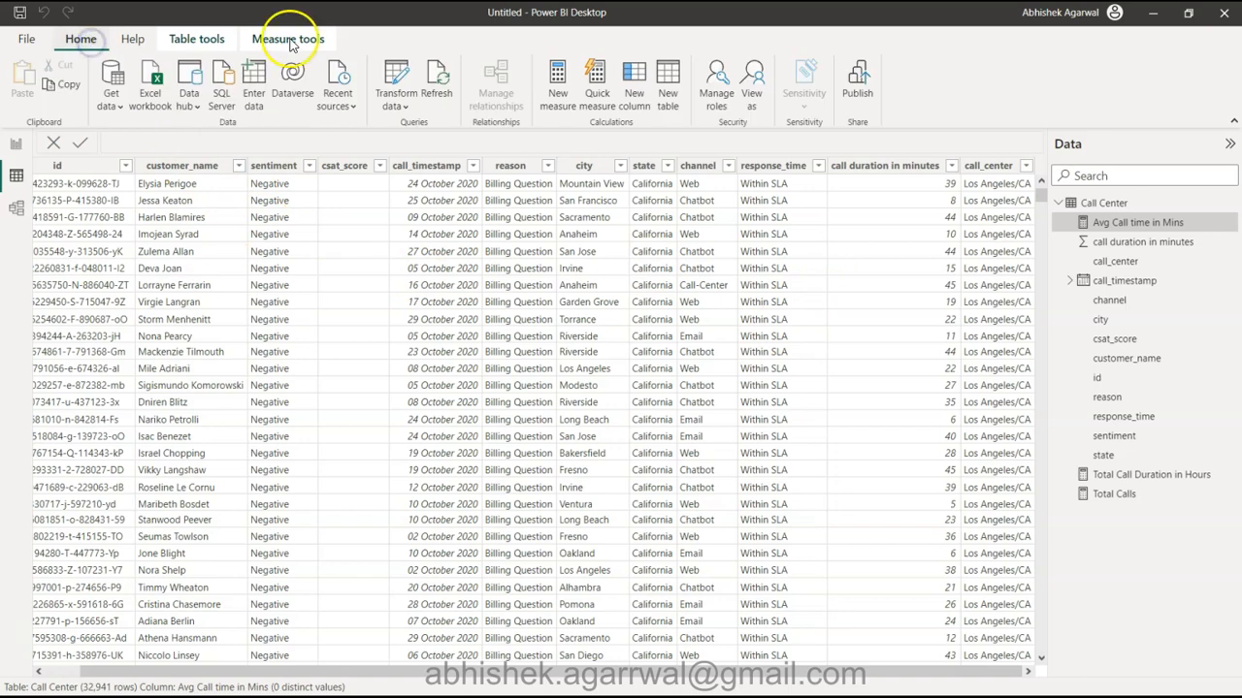
pyautogui.click(647, 100)
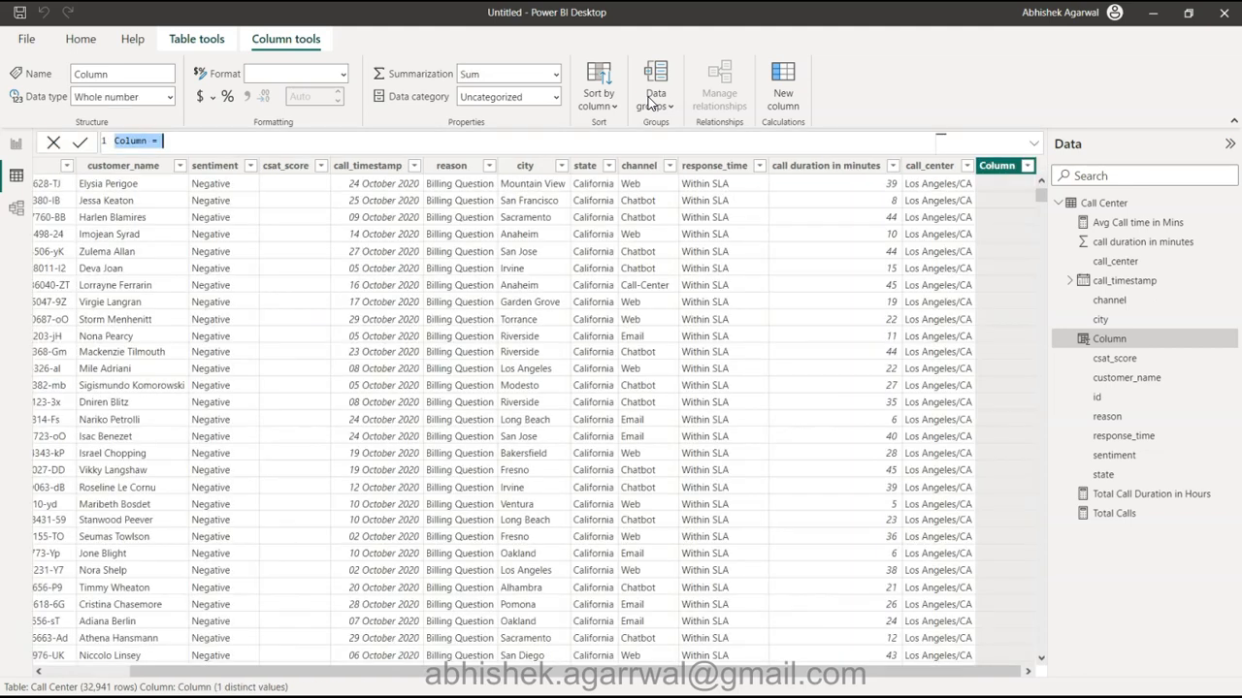
pyautogui.write('Call Above 5 Min?')
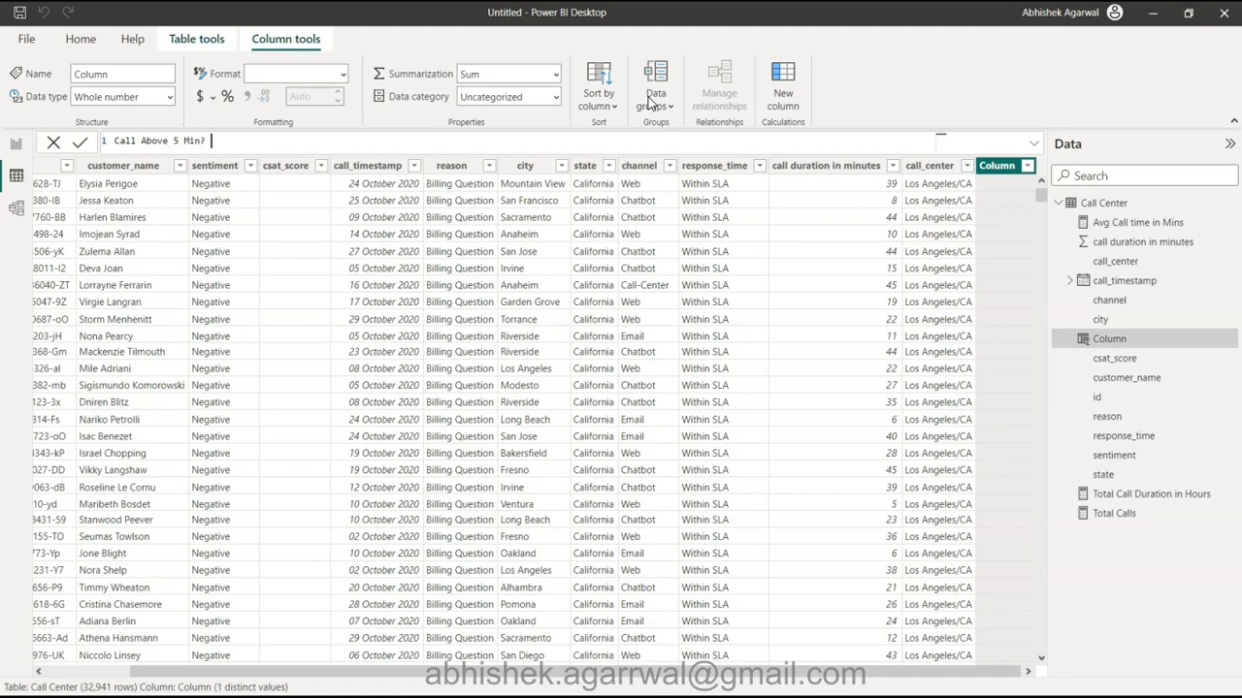
# Start the column's formula with an IF test that 'Call Center'[call duration in minutes] > 5
pyautogui.write(' = IF(')
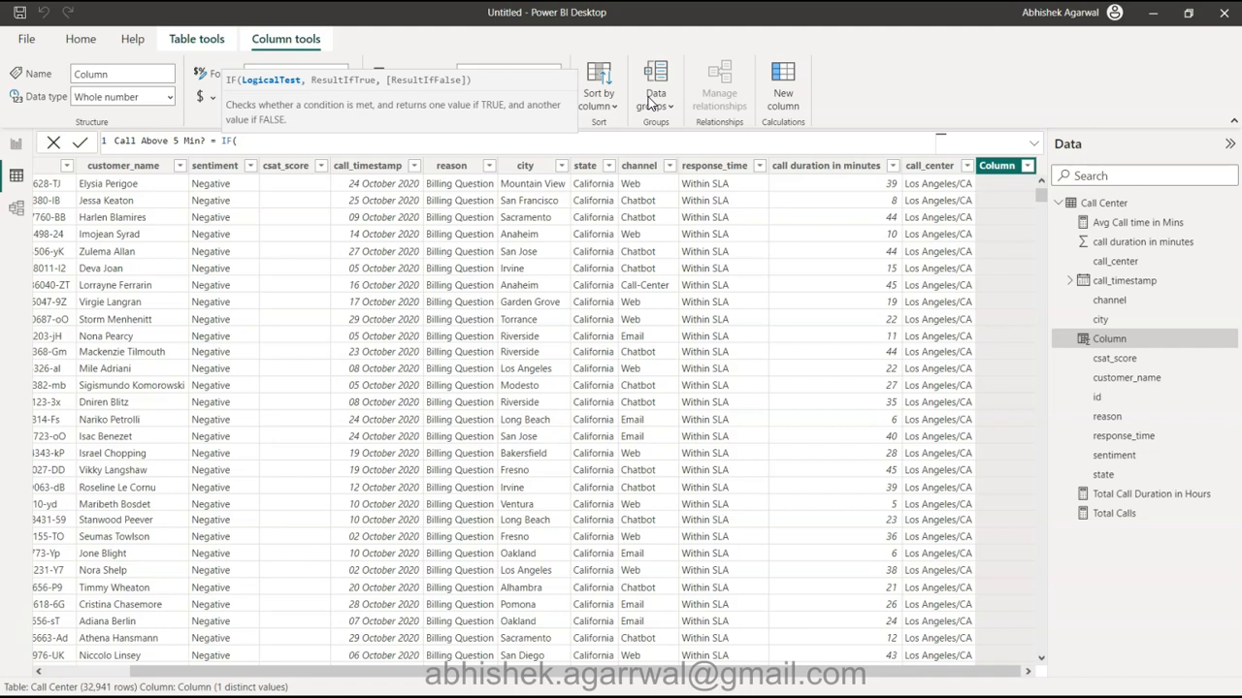
pyautogui.write('cal')
pyautogui.press('Up')
pyautogui.press('Up')
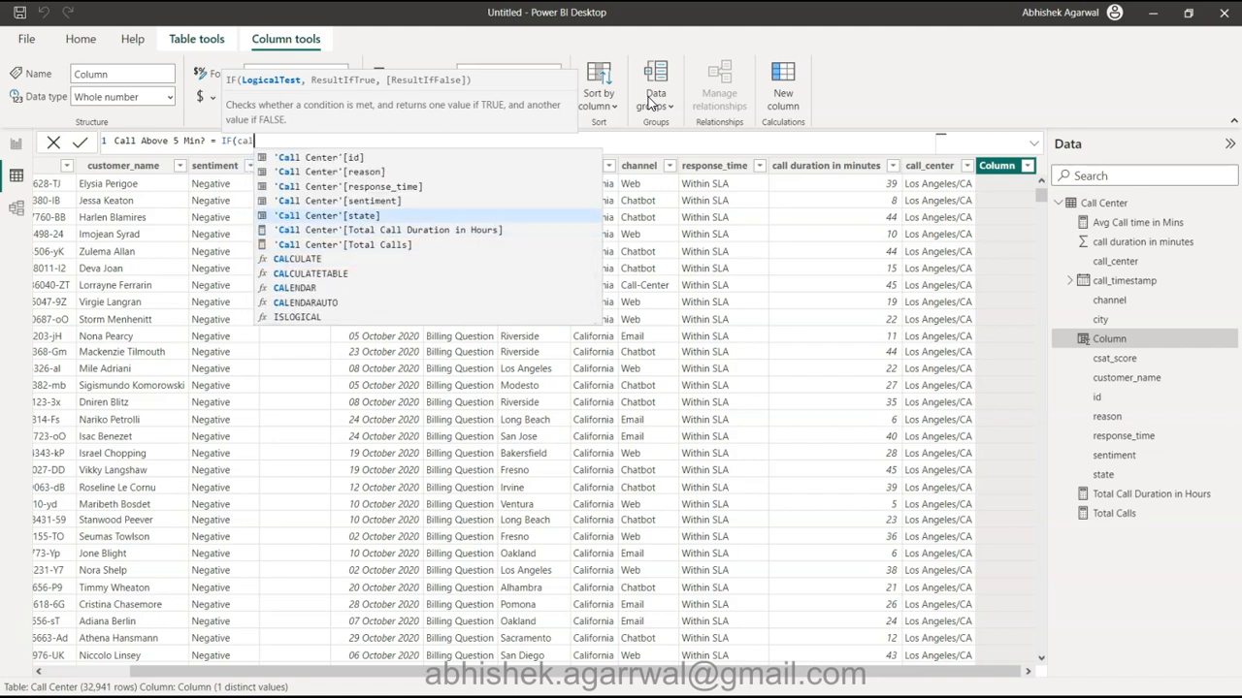
pyautogui.press('BackSpace')
pyautogui.press('BackSpace')
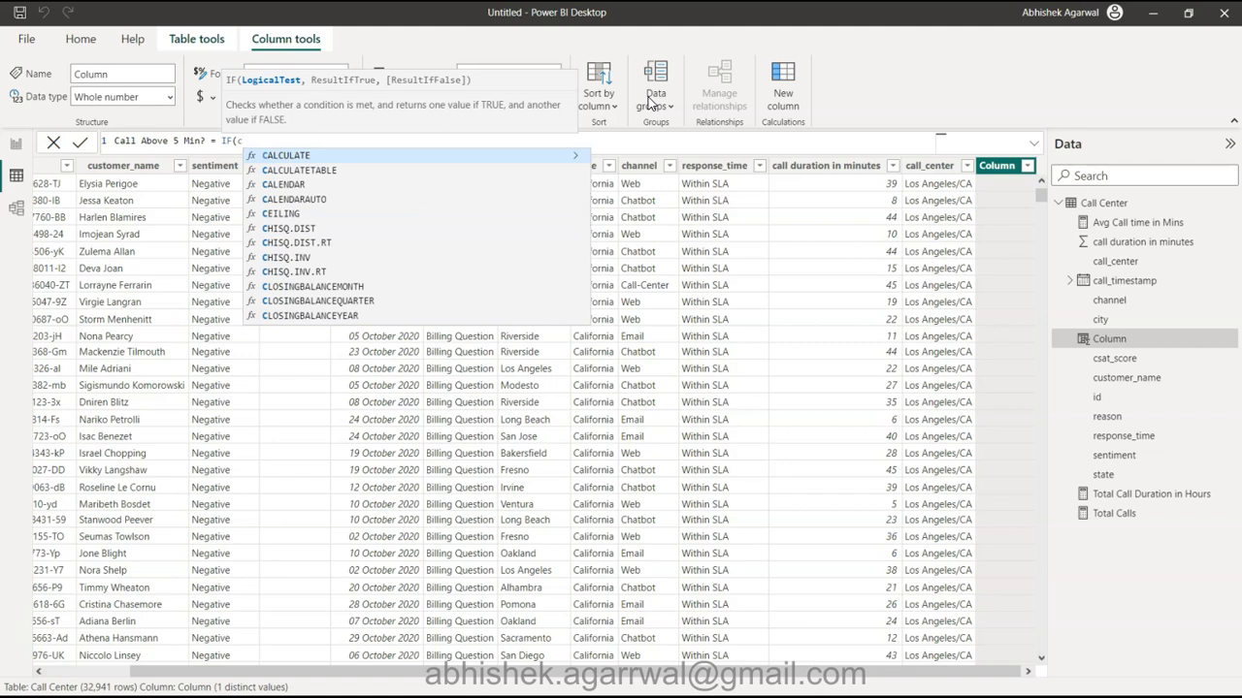
pyautogui.write('all dur')
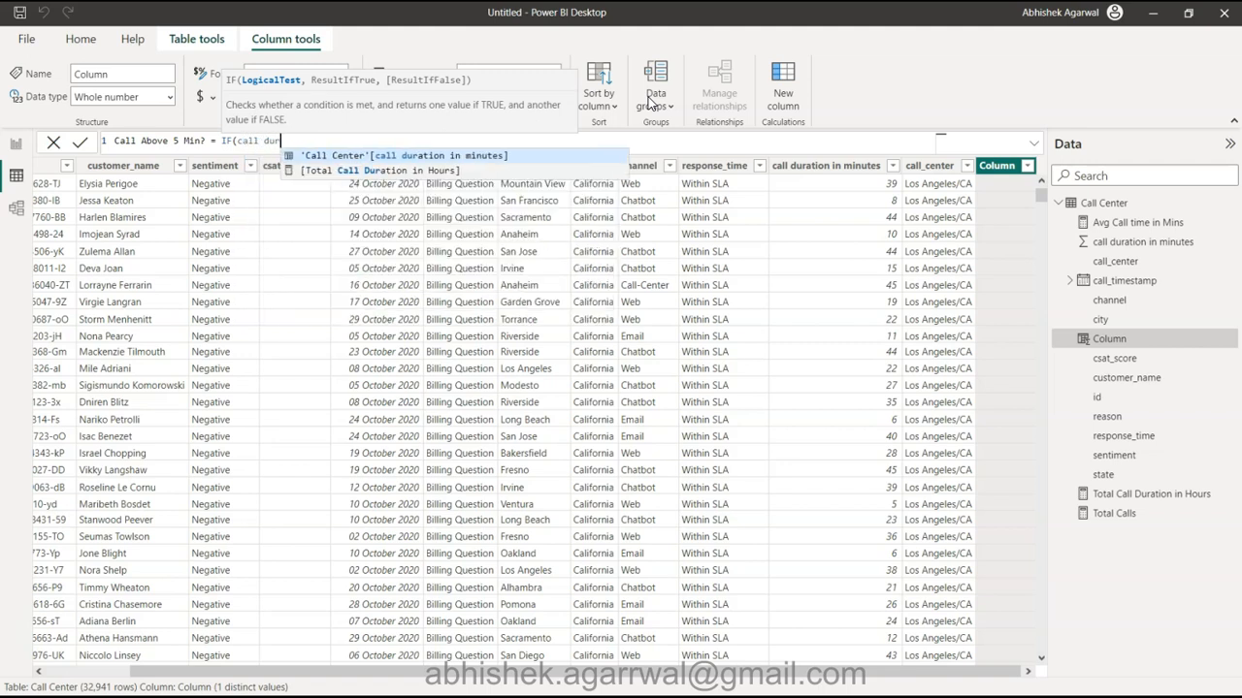
pyautogui.press('Tab')
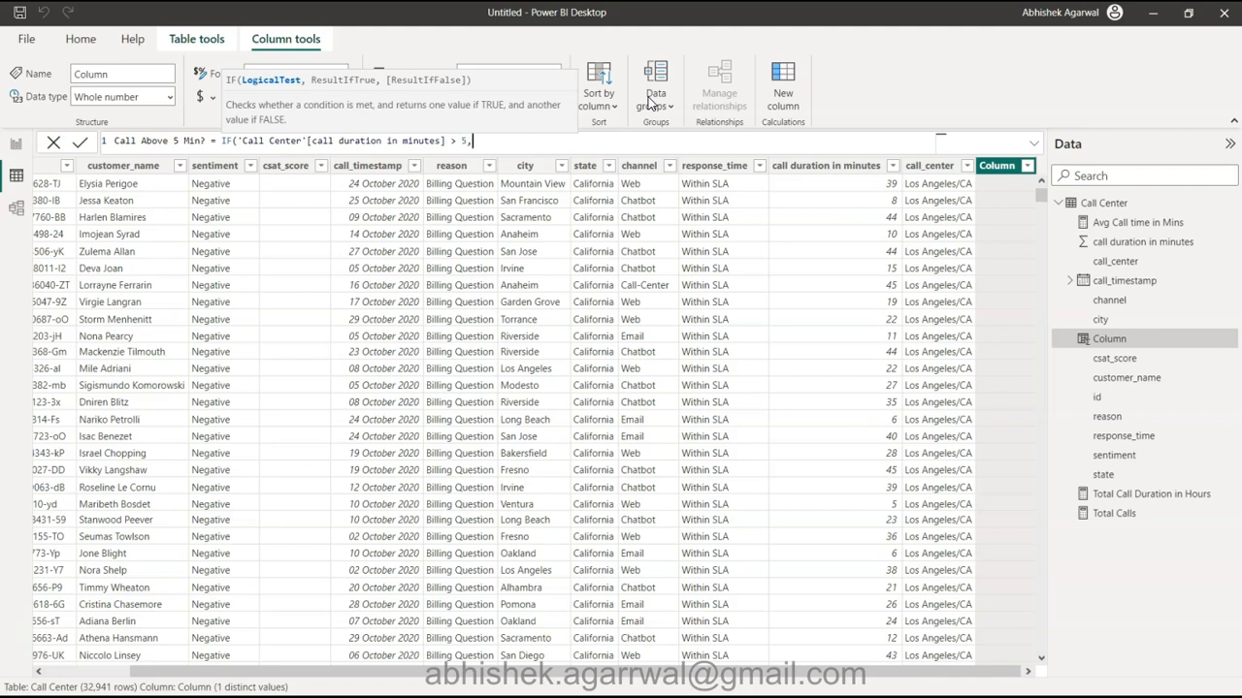
# Finish the IF formula with TRUE() and FALSE() as its two results and commit the column
pyautogui.write('TRU')
pyautogui.press('Tab')
pyautogui.write(',FA')
pyautogui.press('Tab')
pyautogui.write(')')
pyautogui.press('Return')
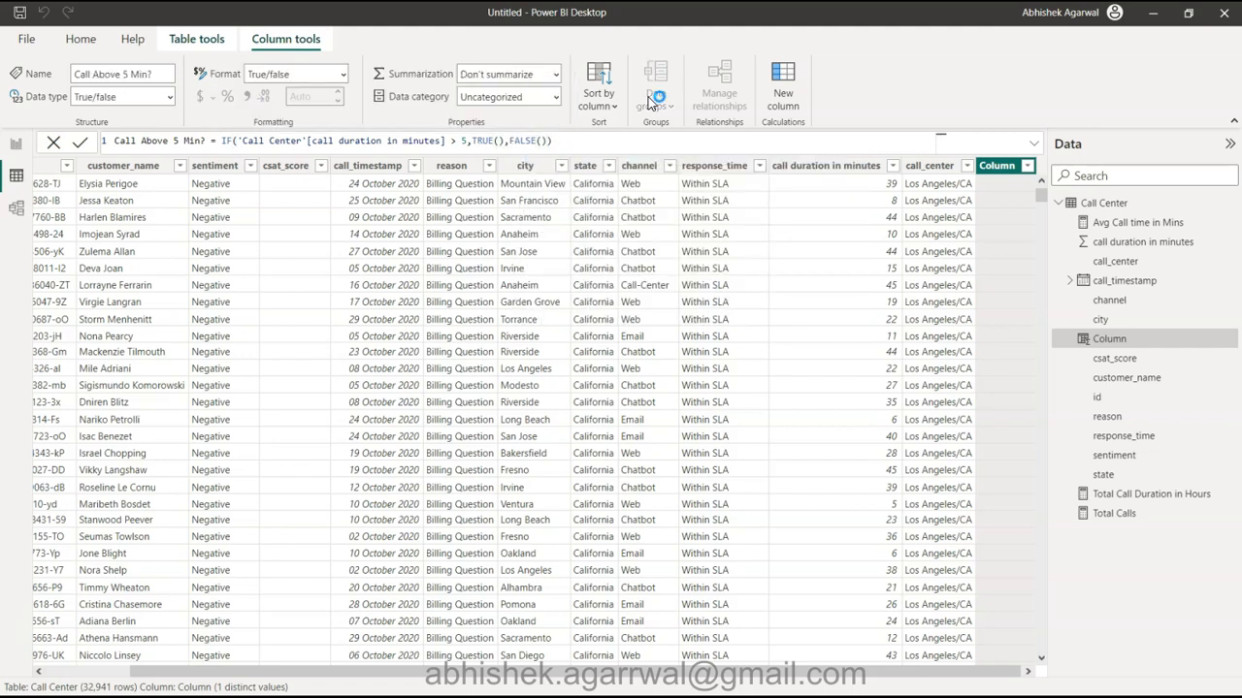
# Compare the Call Above 5 Min? flags with the call duration in minutes values in the table rows
pyautogui.click(950, 333)
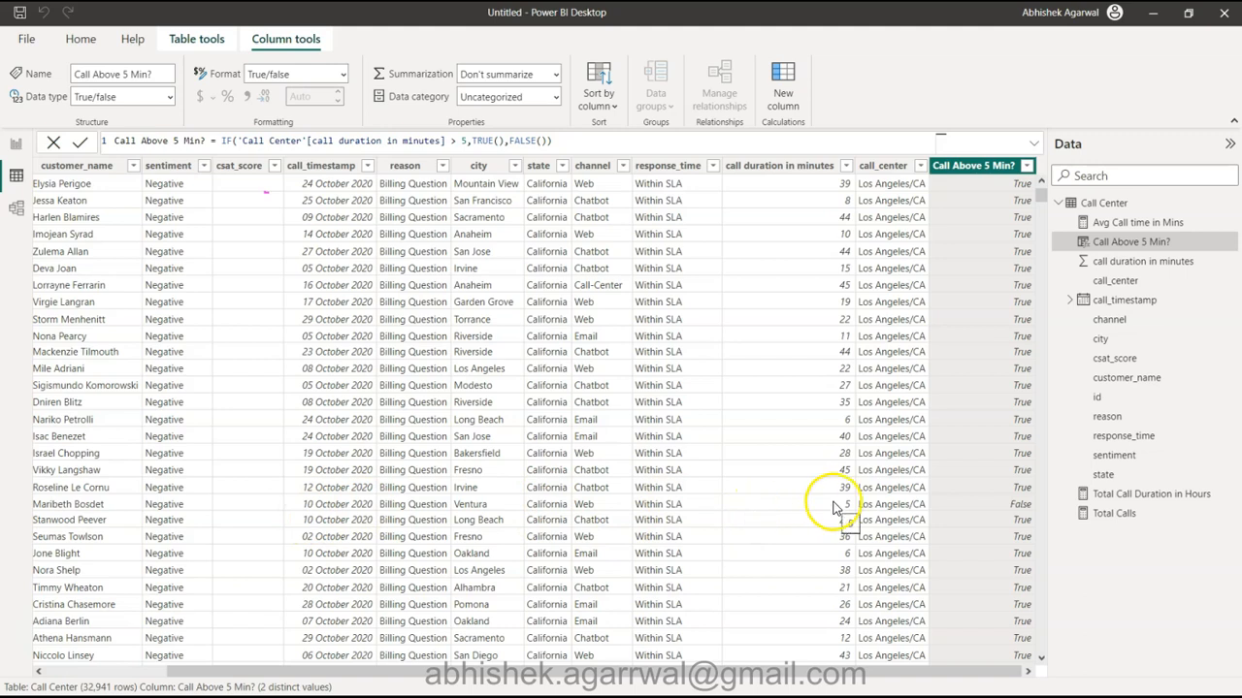
pyautogui.scroll(-5, 840, 506)
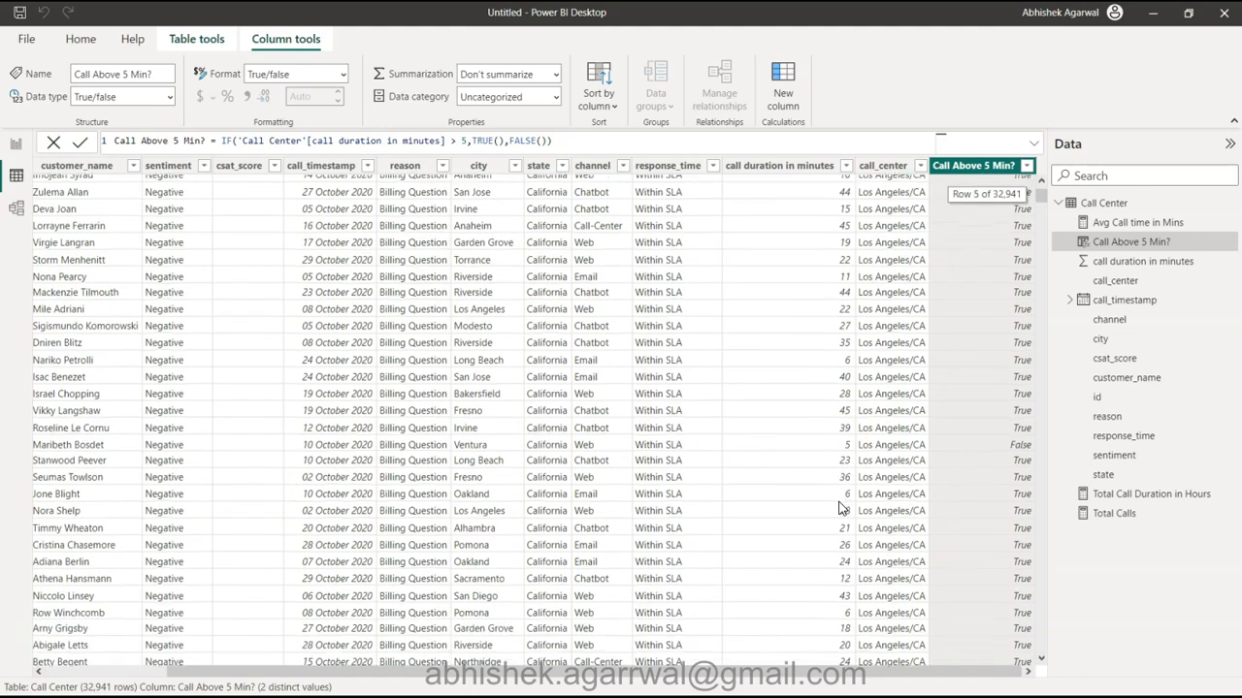
pyautogui.scroll(5, 841, 507)
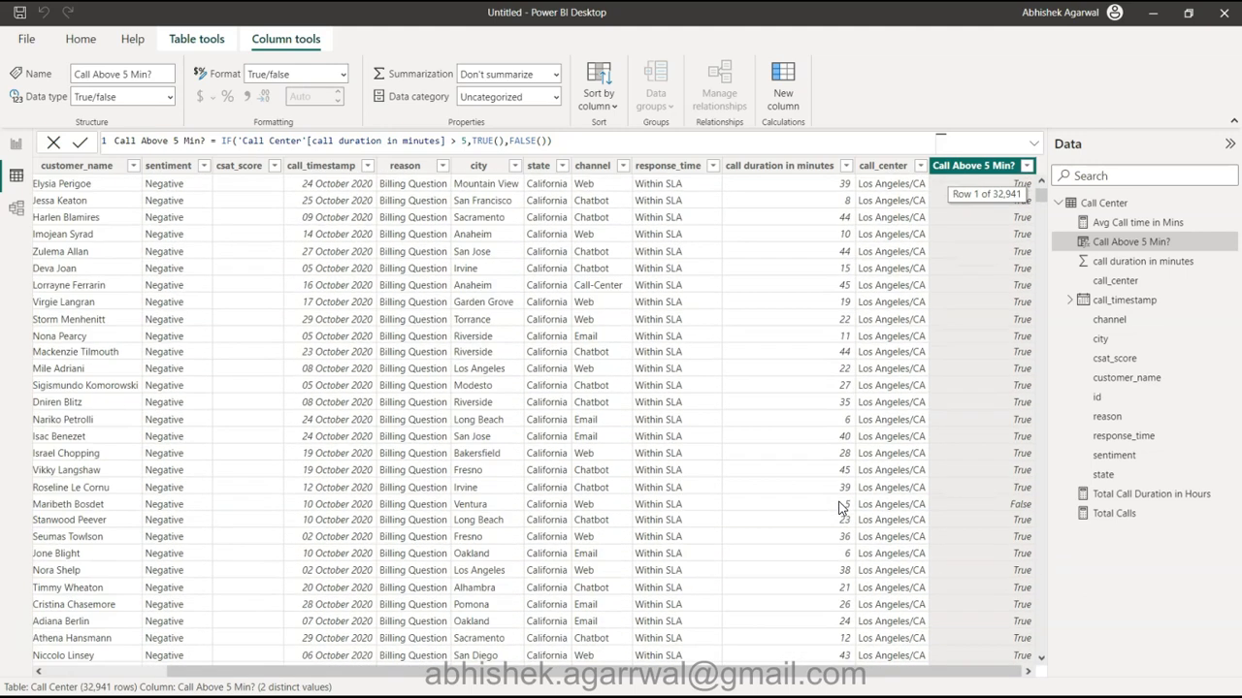
# Return to the report page and widen the Data pane to fit the full field names
pyautogui.click(16, 148)
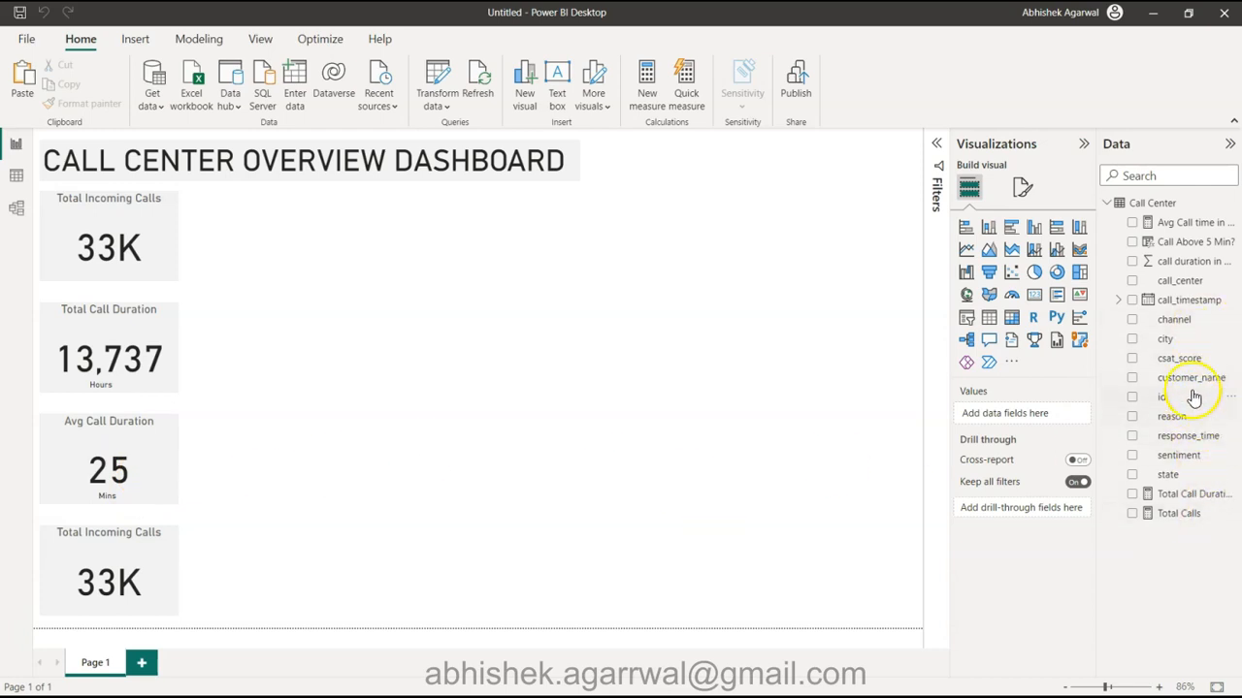
pyautogui.moveTo(1099, 320); pyautogui.dragTo(1060, 325)
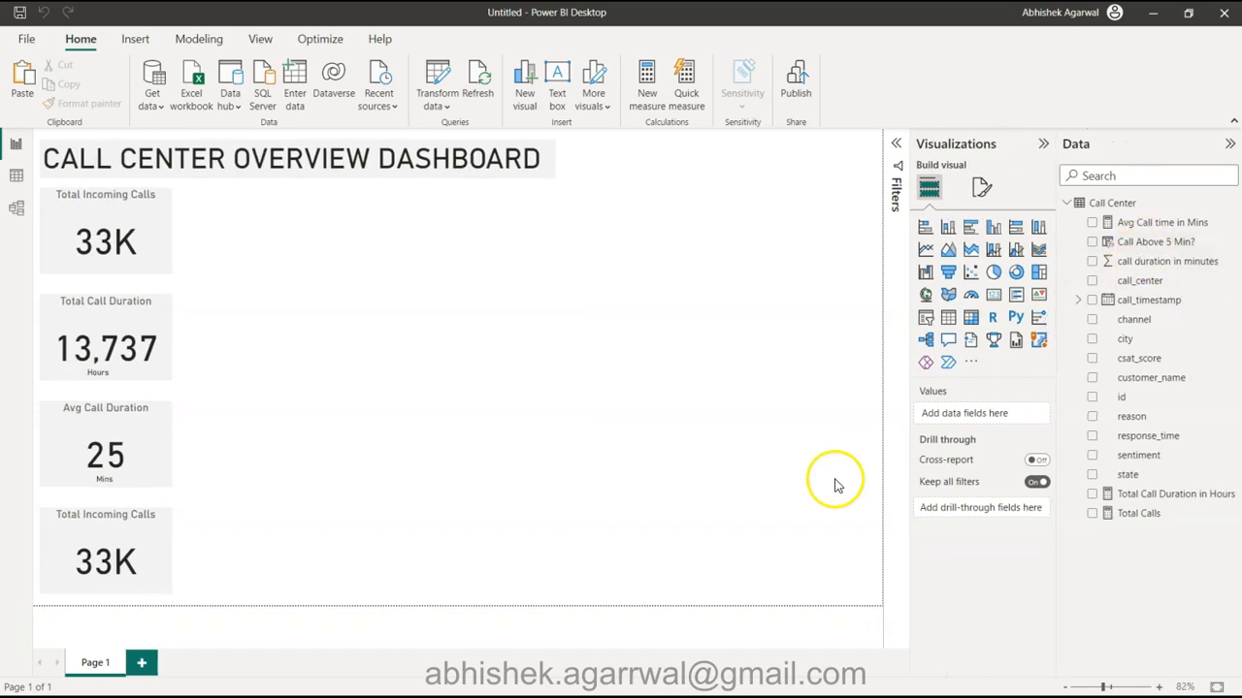
pyautogui.click(804, 411)
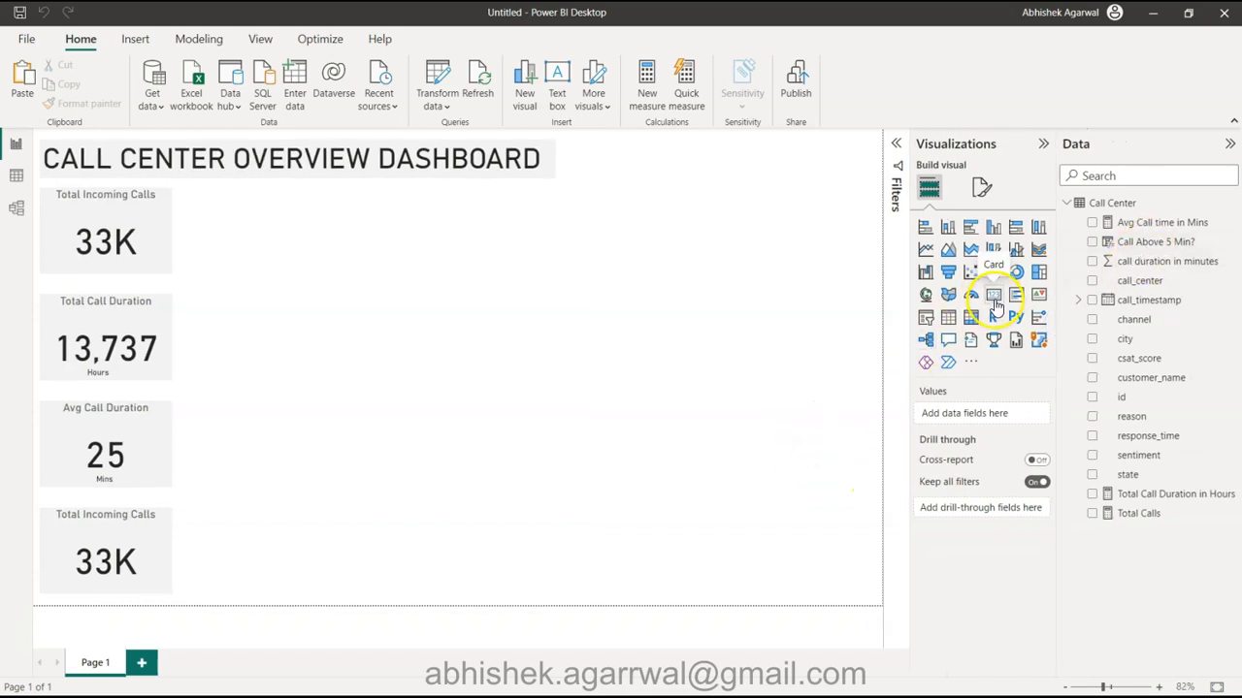
pyautogui.click(994, 294)
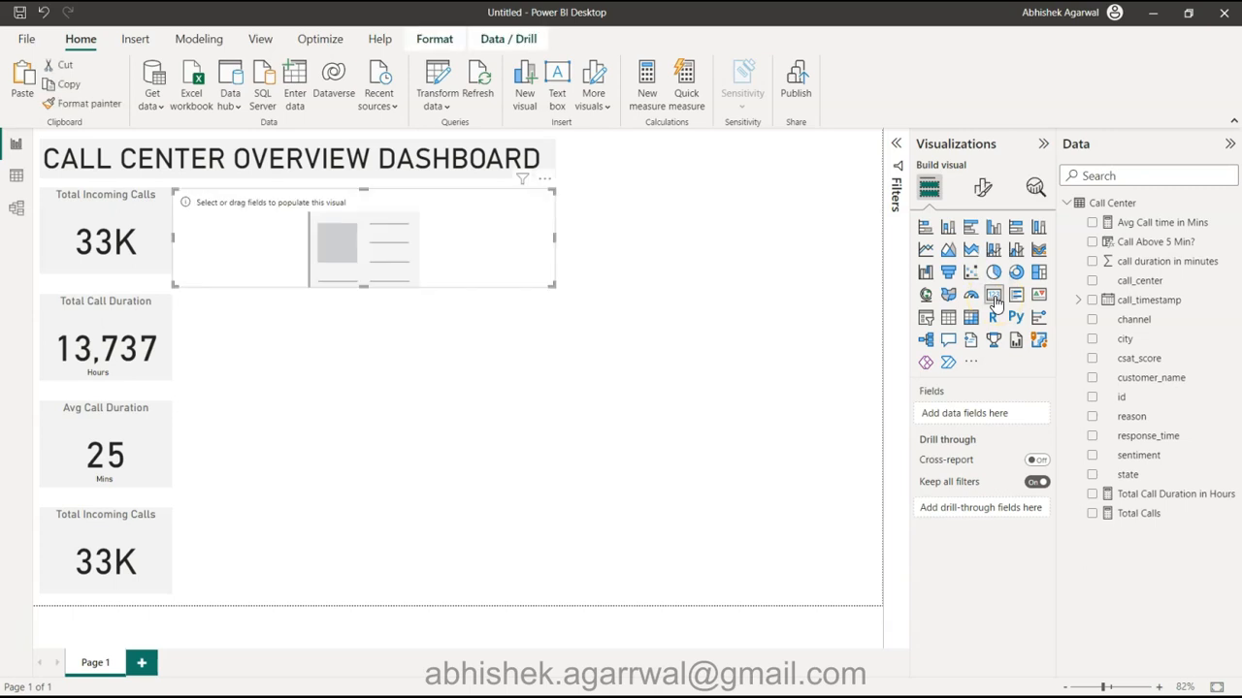
pyautogui.moveTo(394, 246); pyautogui.dragTo(495, 341)
pyautogui.press('Delete')
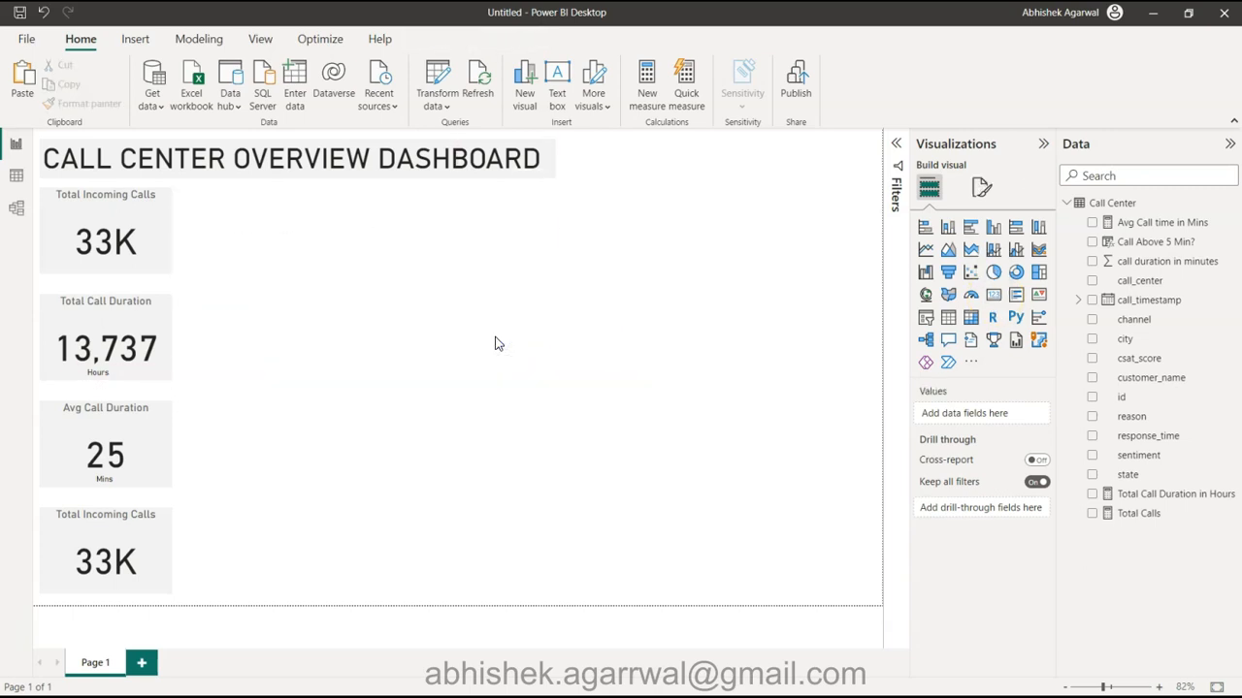
# Duplicate the Avg Call Duration card and place the copy on the empty canvas to the right of the original
pyautogui.click(129, 417)
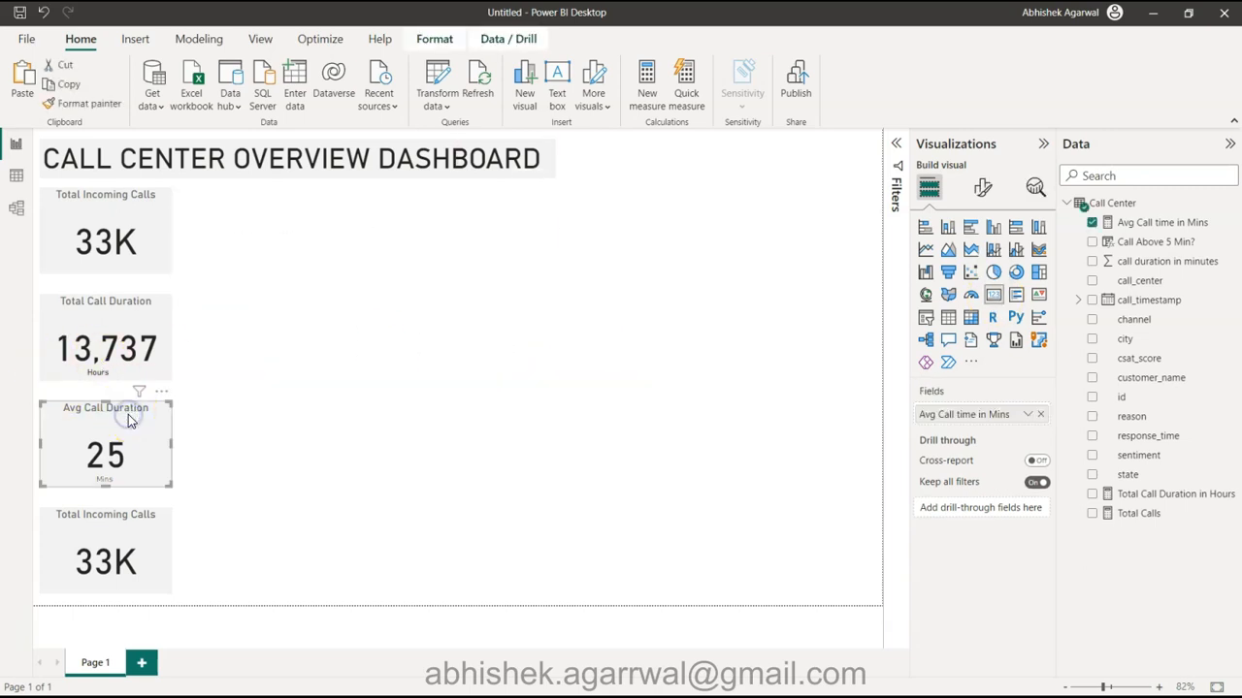
pyautogui.hotkey('ctrl', 'c')
pyautogui.hotkey('ctrl', 'v')
pyautogui.moveTo(128, 414); pyautogui.dragTo(344, 412)
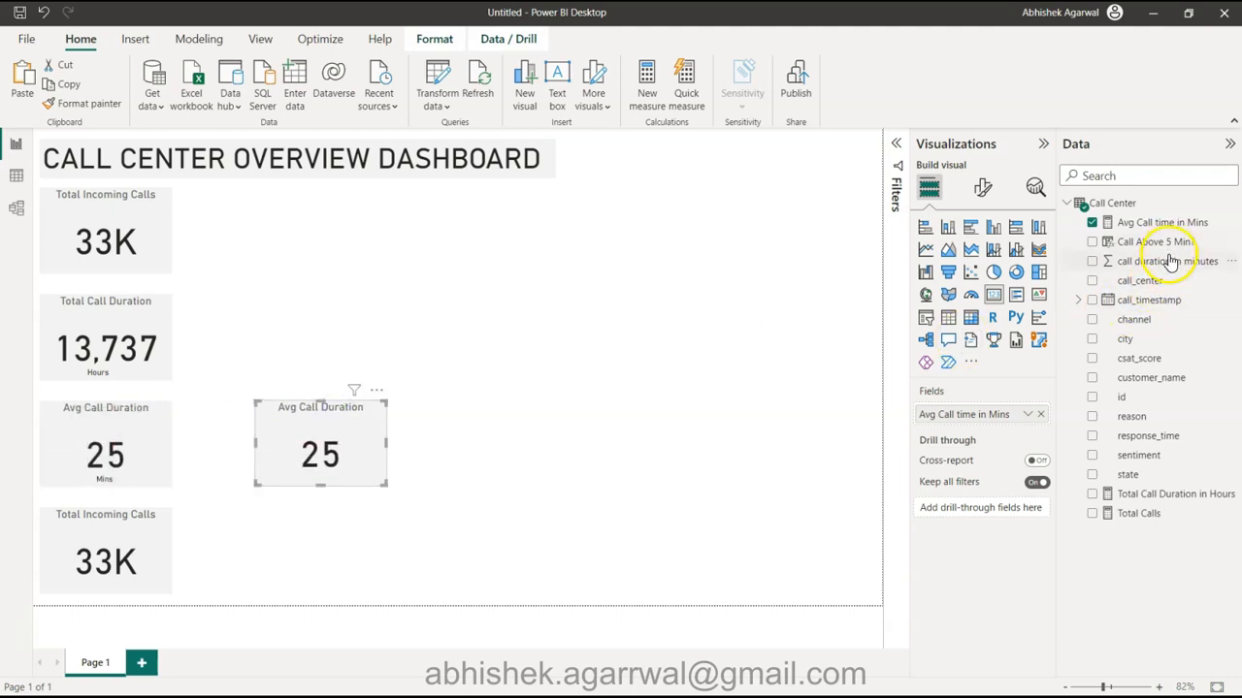
# Replace the copied card's field with call duration in minutes, aggregated as Average
pyautogui.moveTo(1172, 264); pyautogui.dragTo(1006, 416)
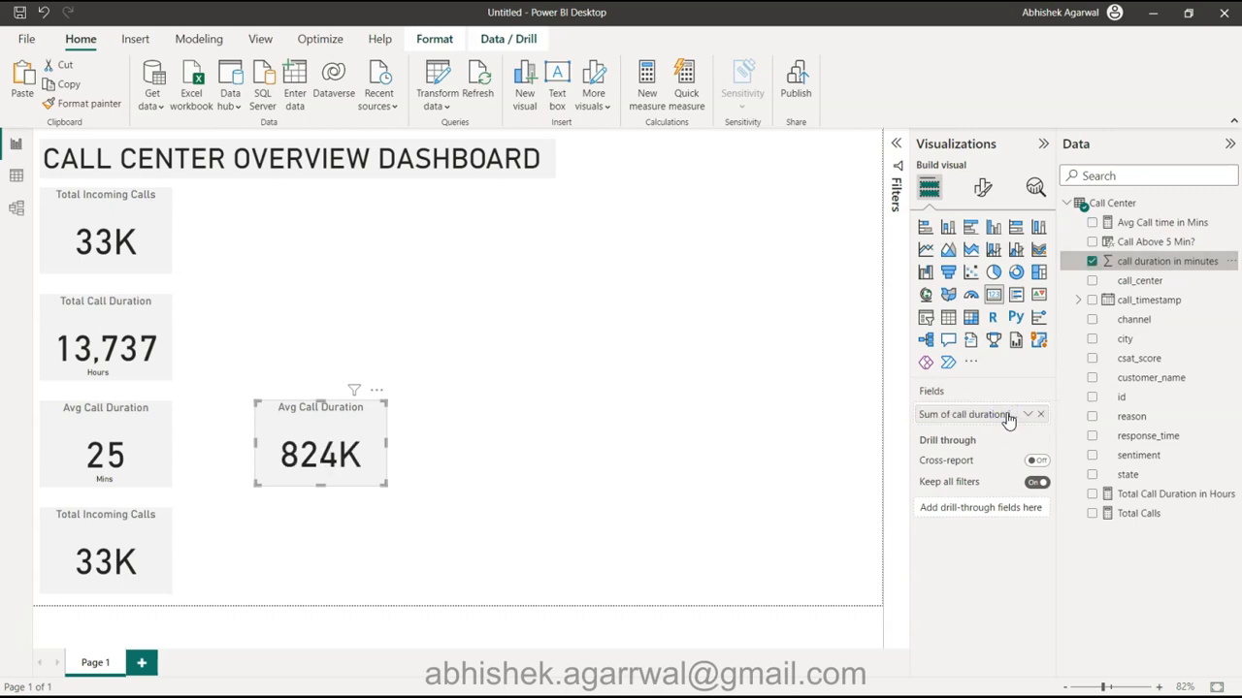
pyautogui.click(1029, 417)
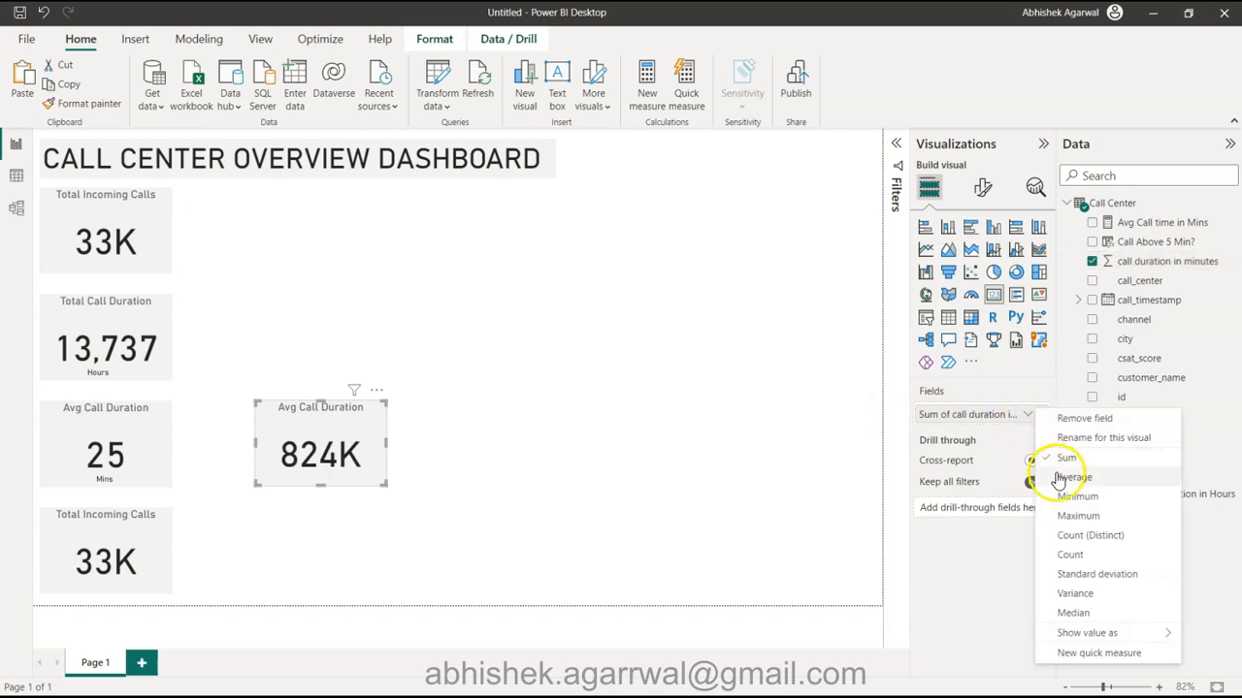
pyautogui.click(1060, 477)
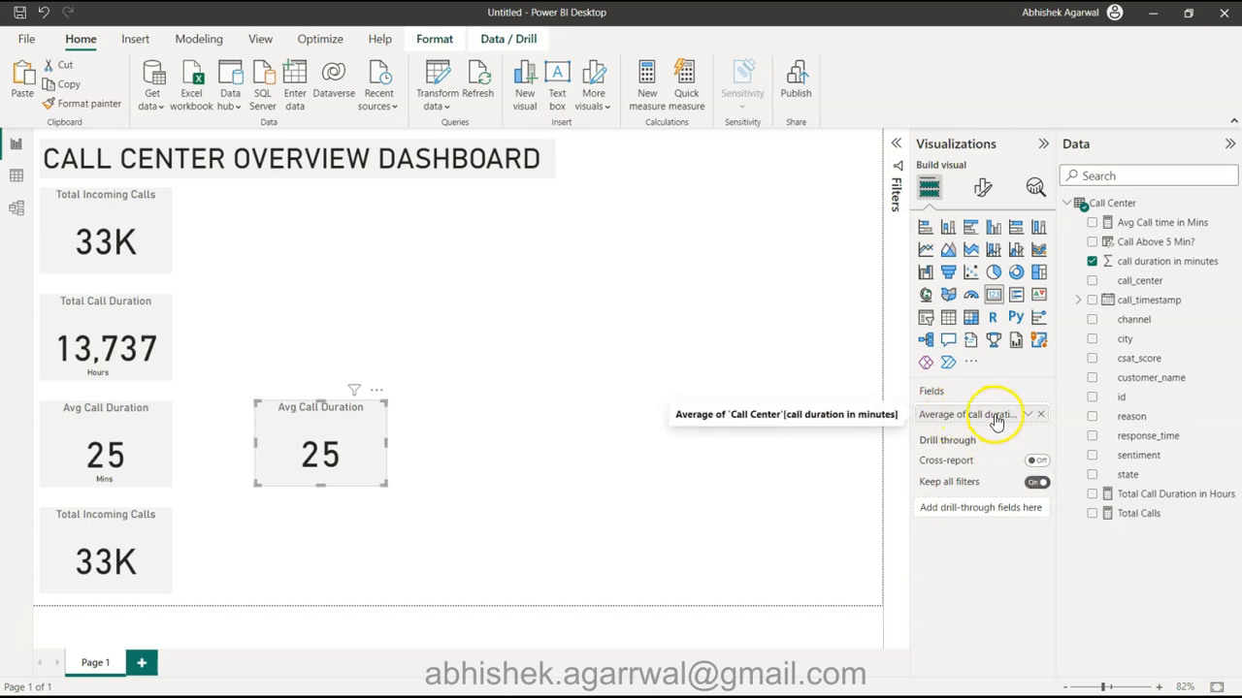
# Add a visual-level filter on the copied card that keeps only rows where Call Above 5 Min? is True
pyautogui.click(897, 145)
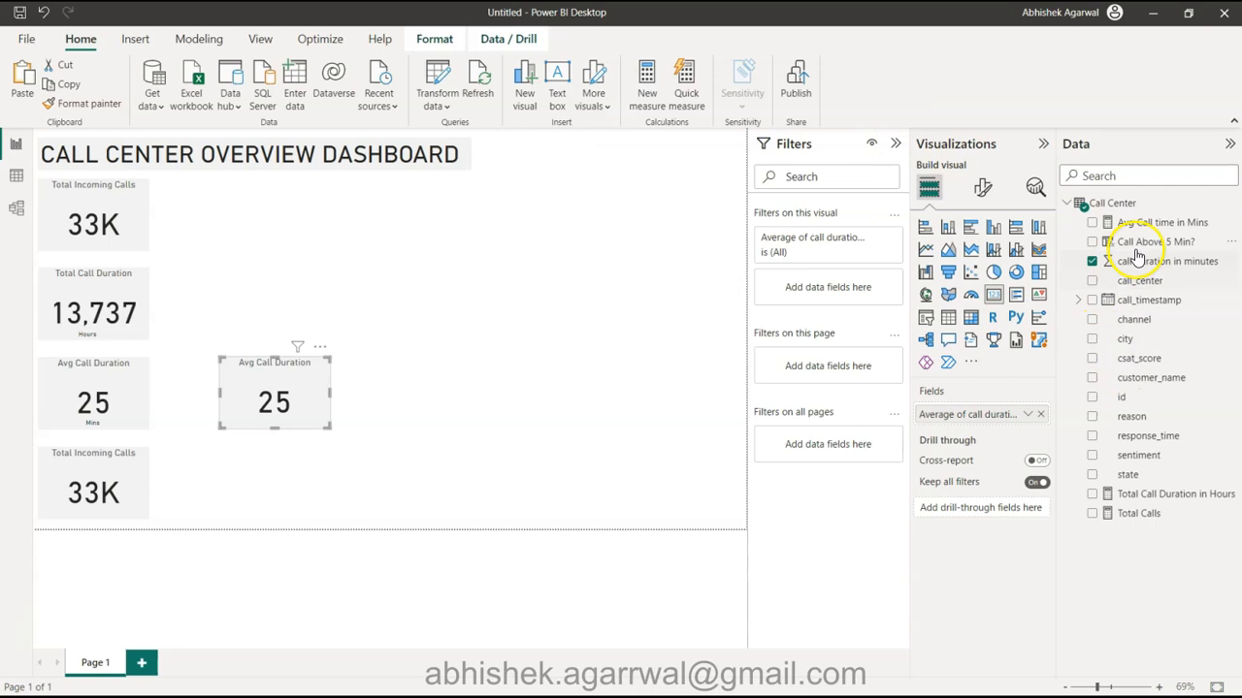
pyautogui.moveTo(1156, 251); pyautogui.dragTo(840, 296)
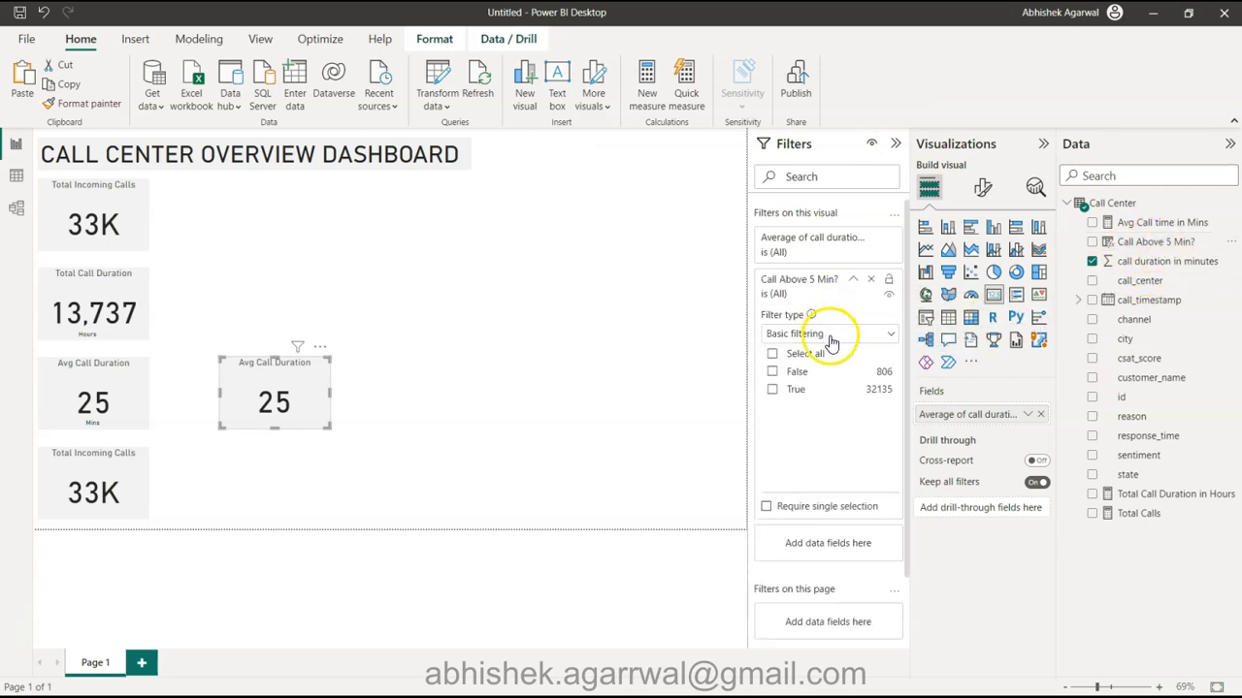
pyautogui.click(771, 389)
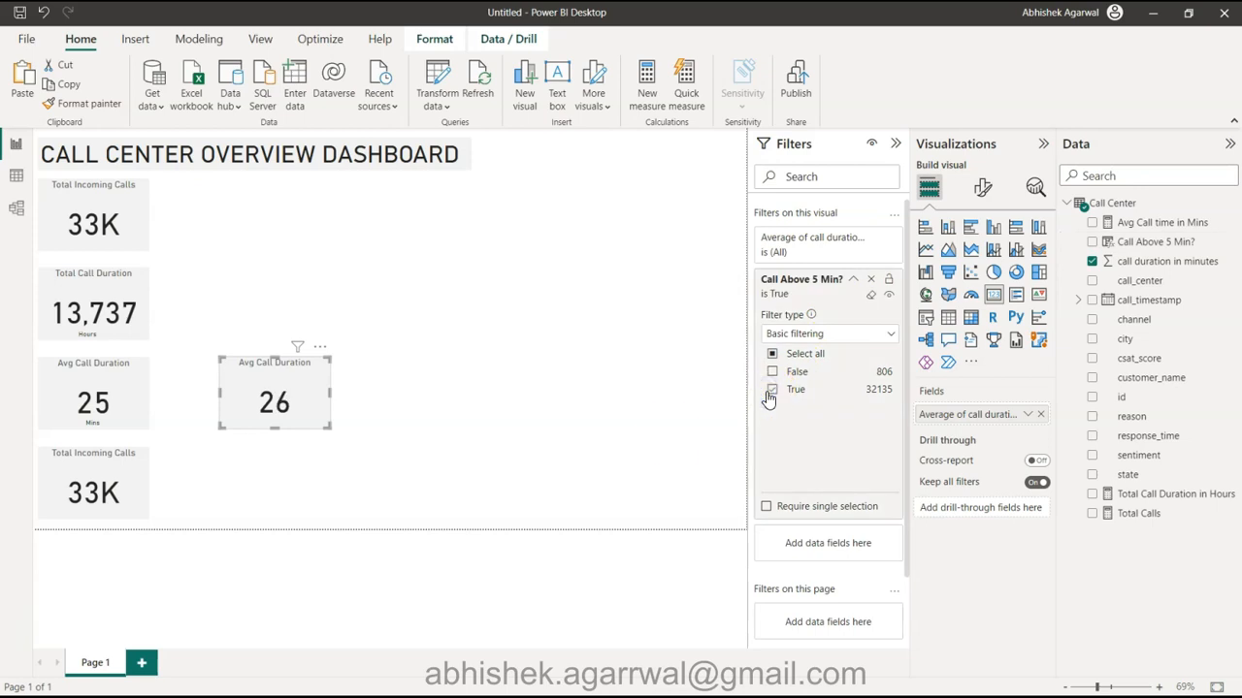
# Switch the copied card's call duration aggregation to Count, and remove the card from the page
pyautogui.click(1028, 415)
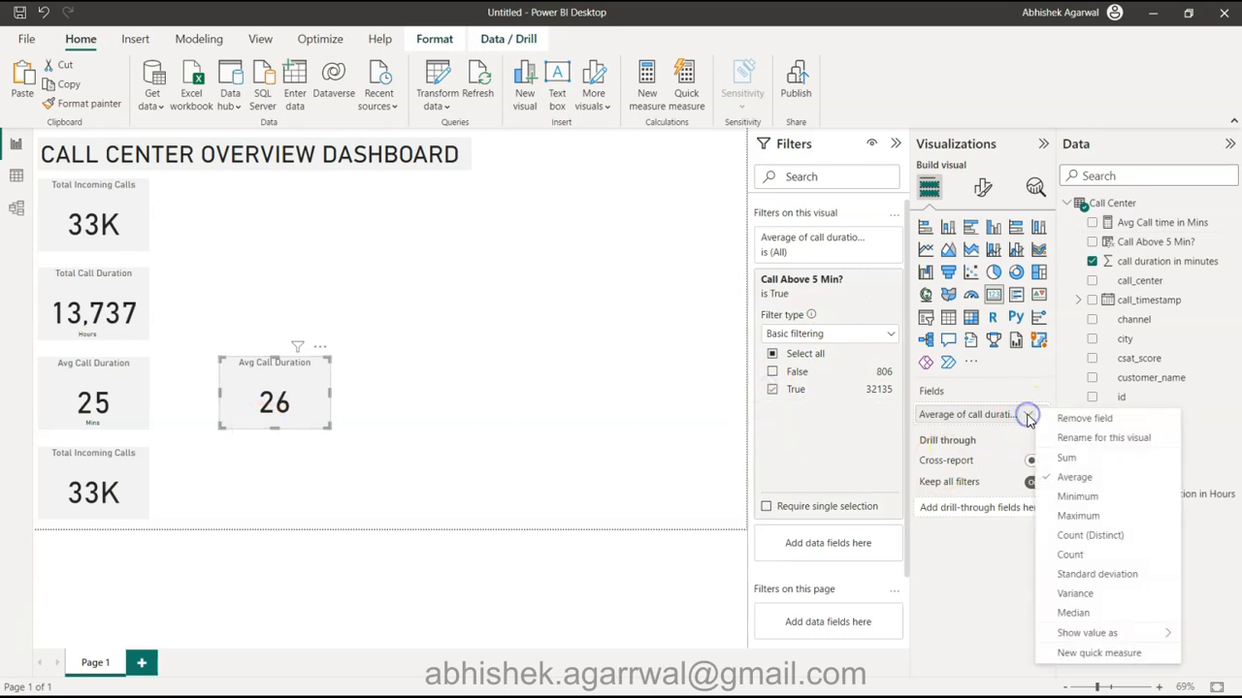
pyautogui.click(1071, 554)
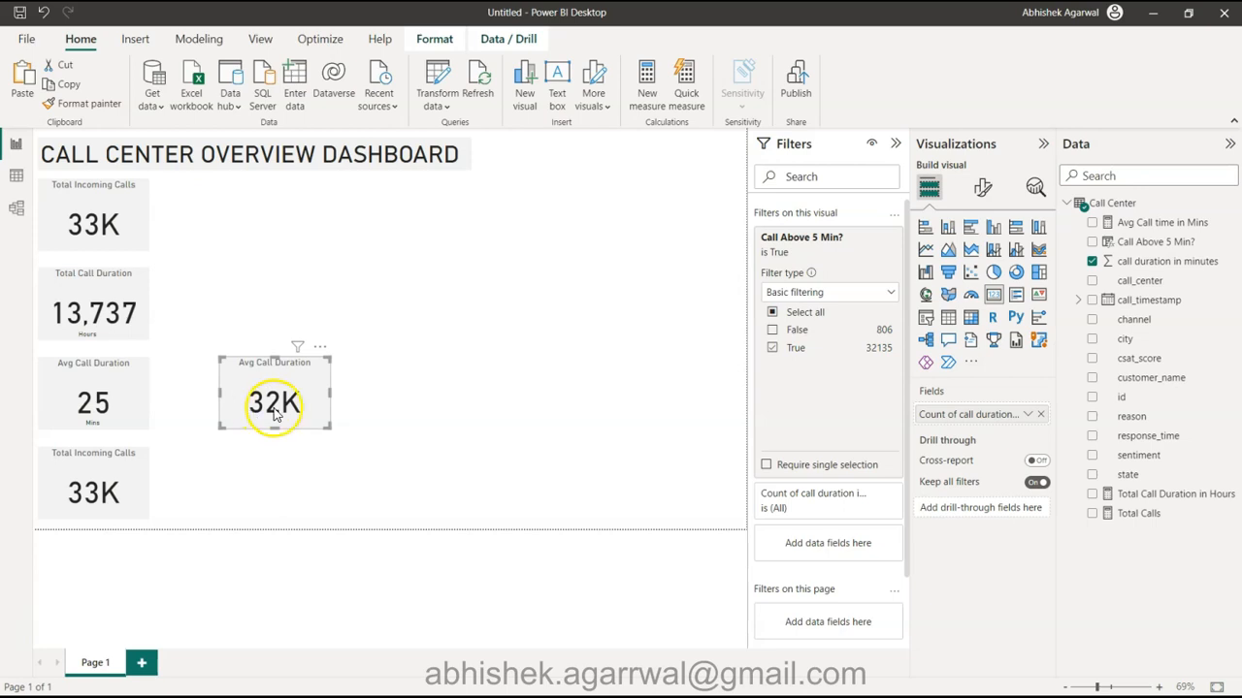
pyautogui.click(320, 346)
pyautogui.click(368, 385)
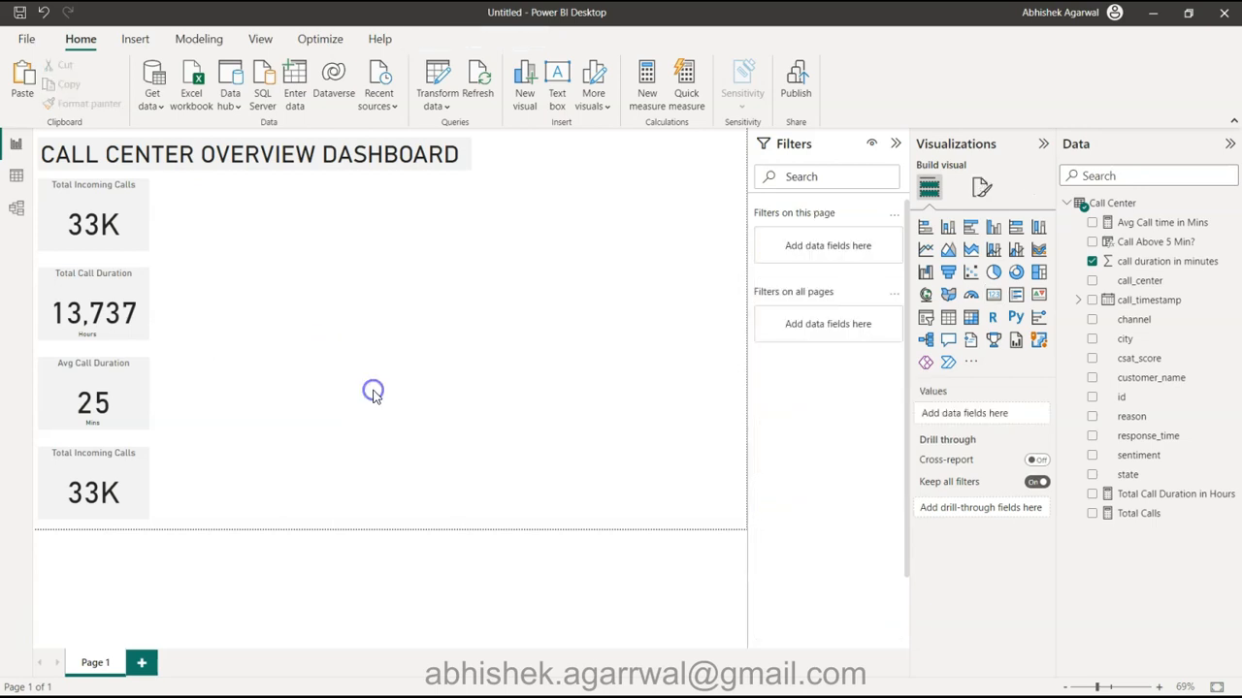
# Create a measure in the Call Center table: Avg Satisfaction Score = AVERAGE('Call Center'[csat_score])
pyautogui.click(433, 288)
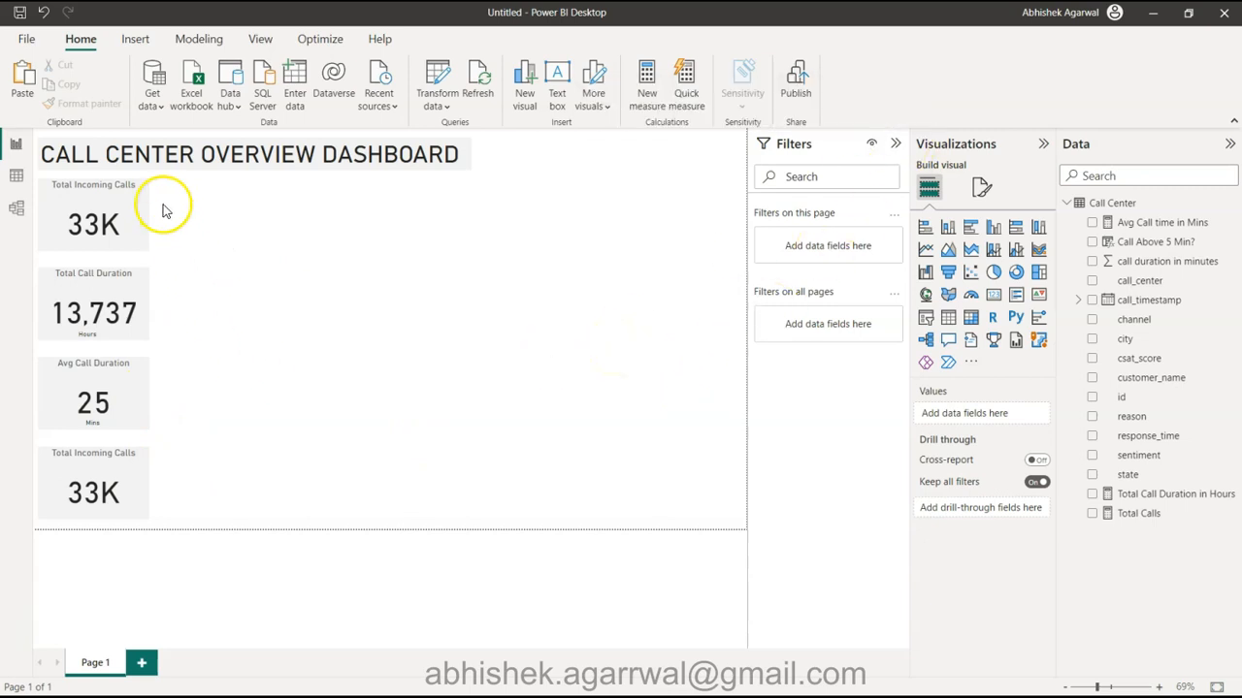
pyautogui.click(109, 488)
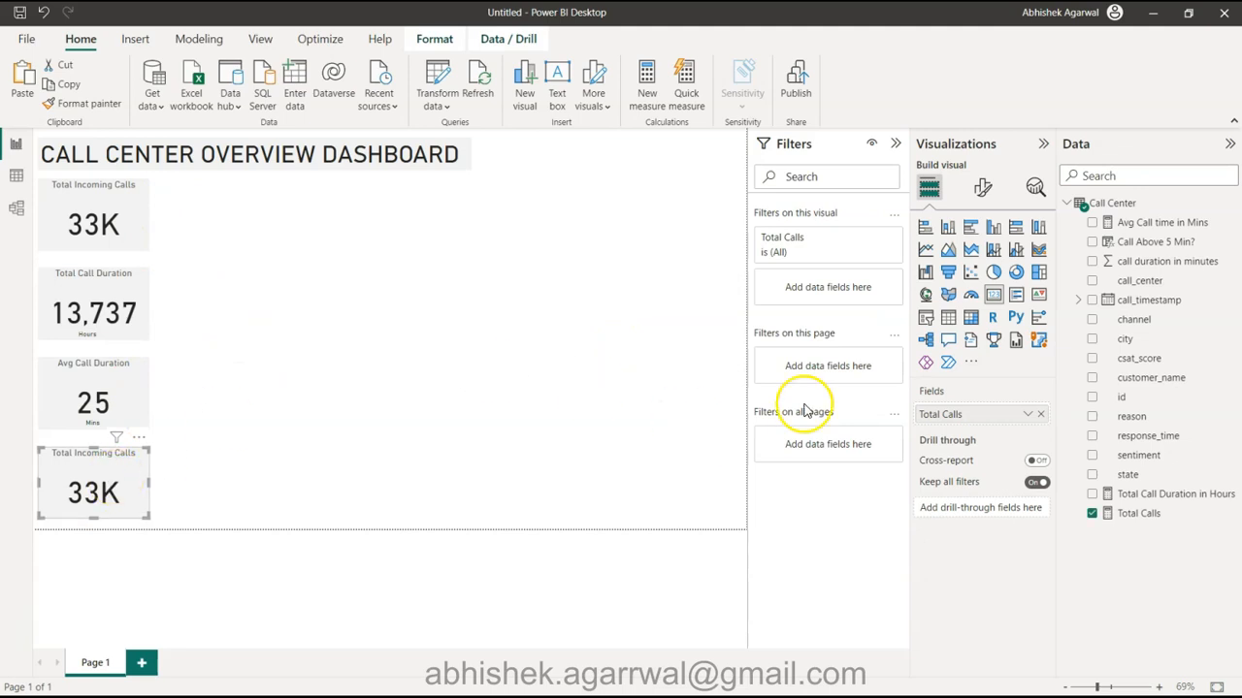
pyautogui.click(1169, 359)
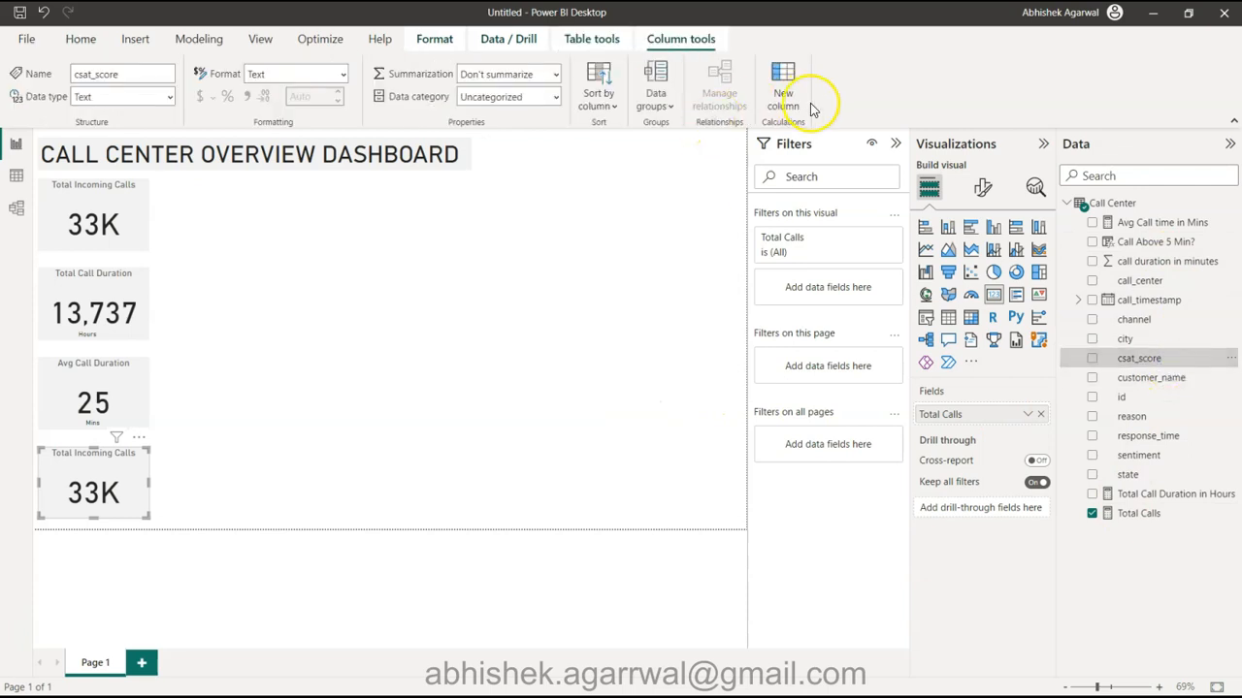
pyautogui.click(81, 39)
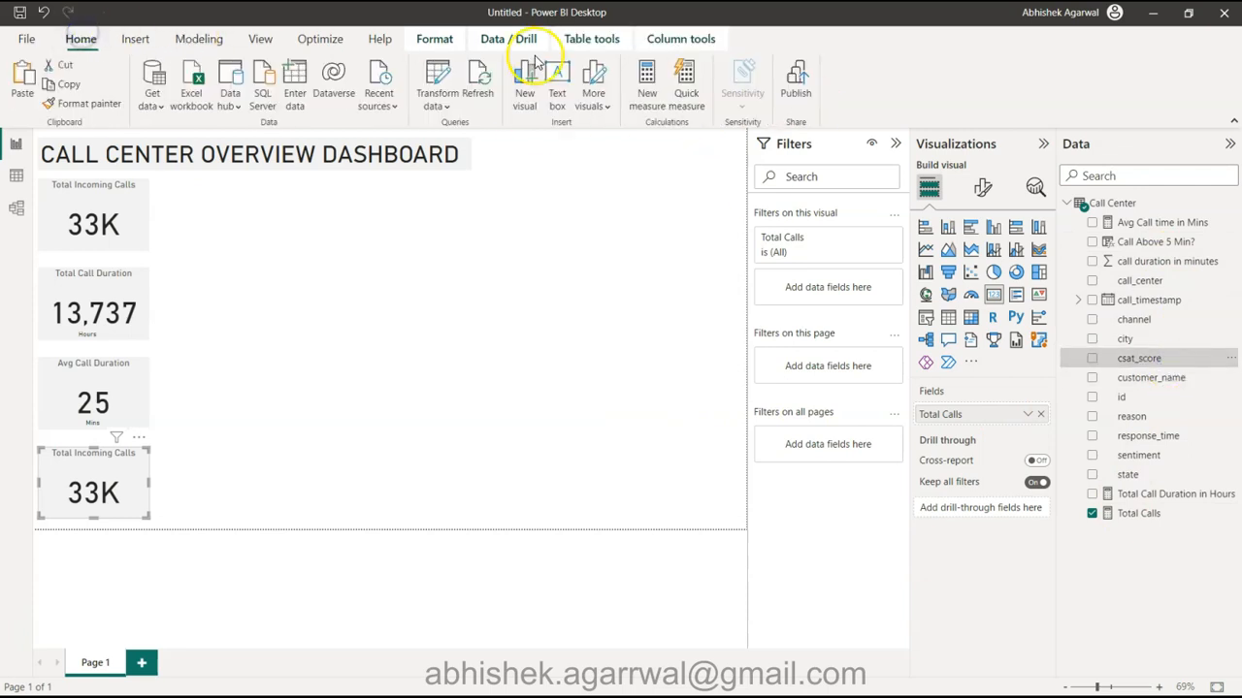
pyautogui.click(648, 82)
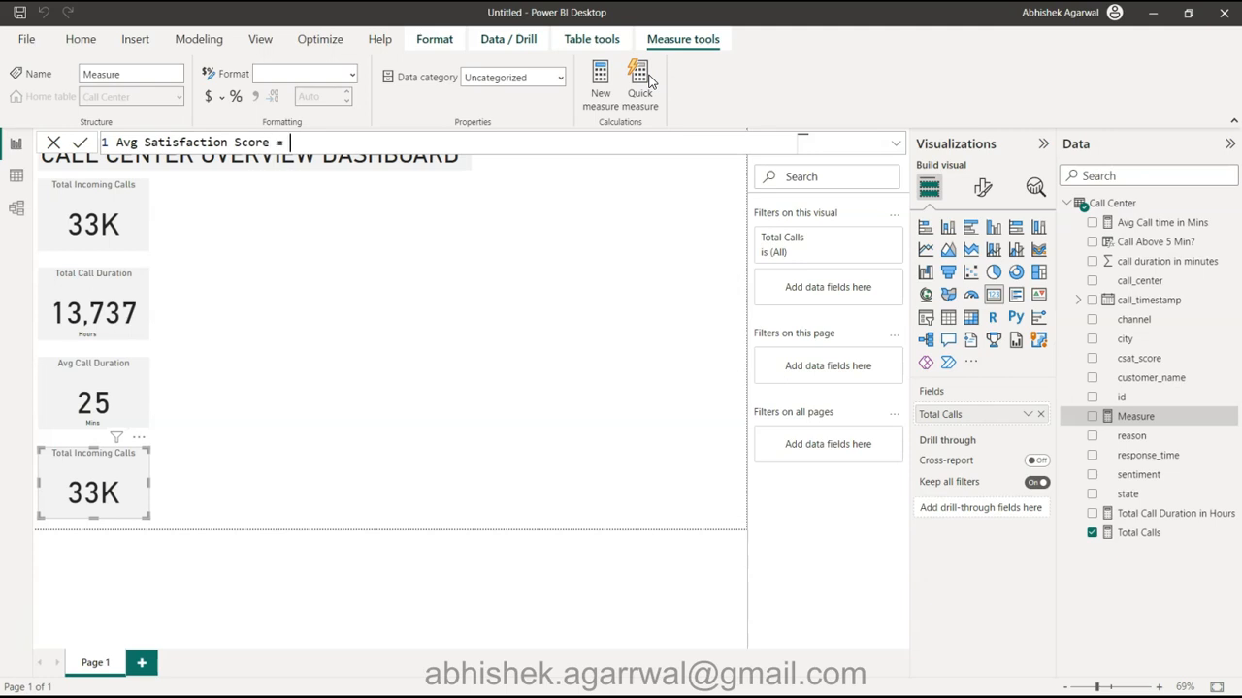
pyautogui.write('ave')
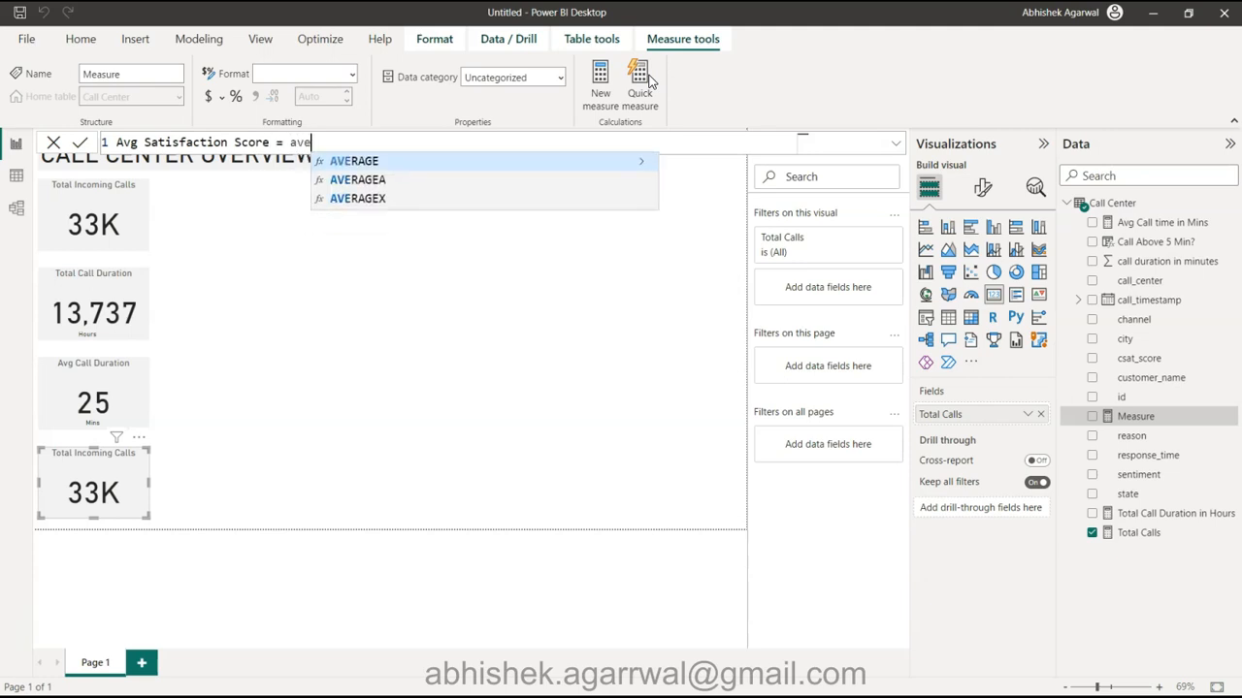
pyautogui.press('Tab')
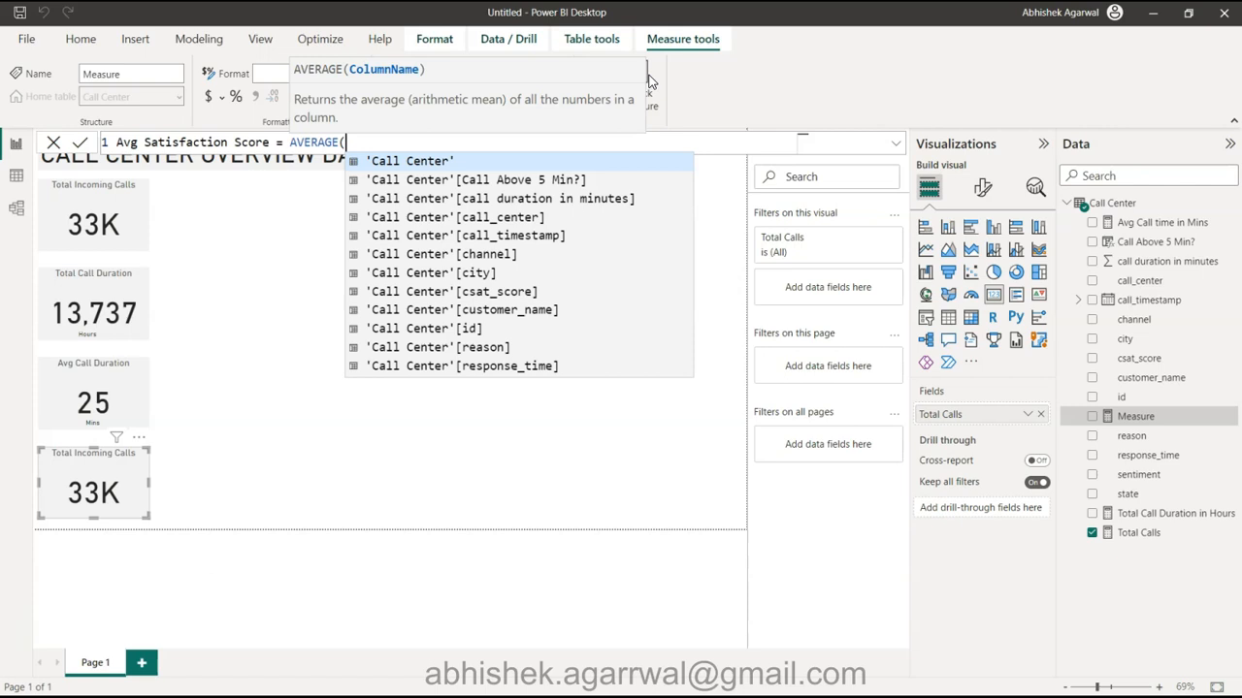
pyautogui.hotkey('ctrl', '-')
pyautogui.hotkey('ctrl', '-')
pyautogui.hotkey('ctrl', '-')
pyautogui.hotkey('ctrl', '-')
pyautogui.hotkey('ctrl', '-')
pyautogui.hotkey('ctrl', '-')
pyautogui.hotkey('ctrl', '-')
pyautogui.hotkey('ctrl', '-')
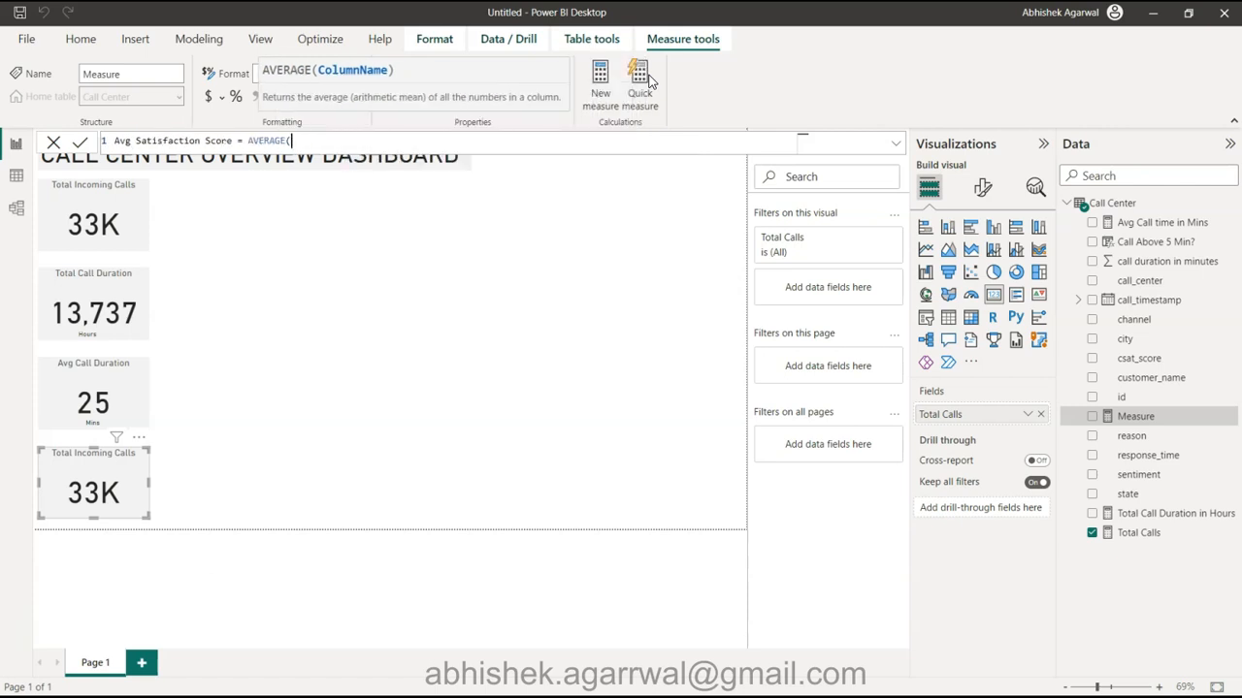
pyautogui.hotkey('ctrl', '+')
pyautogui.hotkey('ctrl', '+')
pyautogui.hotkey('ctrl', '+')
pyautogui.hotkey('ctrl', '+')
pyautogui.hotkey('ctrl', '+')
pyautogui.hotkey('ctrl', '+')
pyautogui.hotkey('ctrl', '+')
pyautogui.hotkey('ctrl', '+')
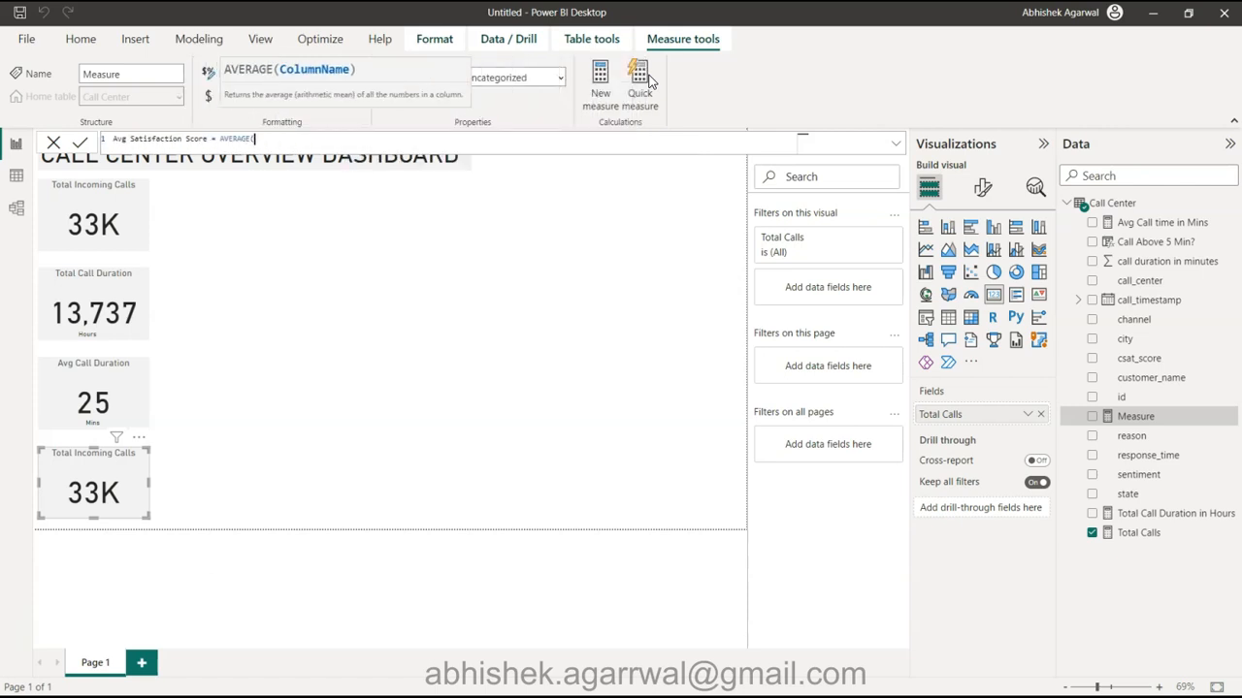
pyautogui.hotkey('ctrl', '+')
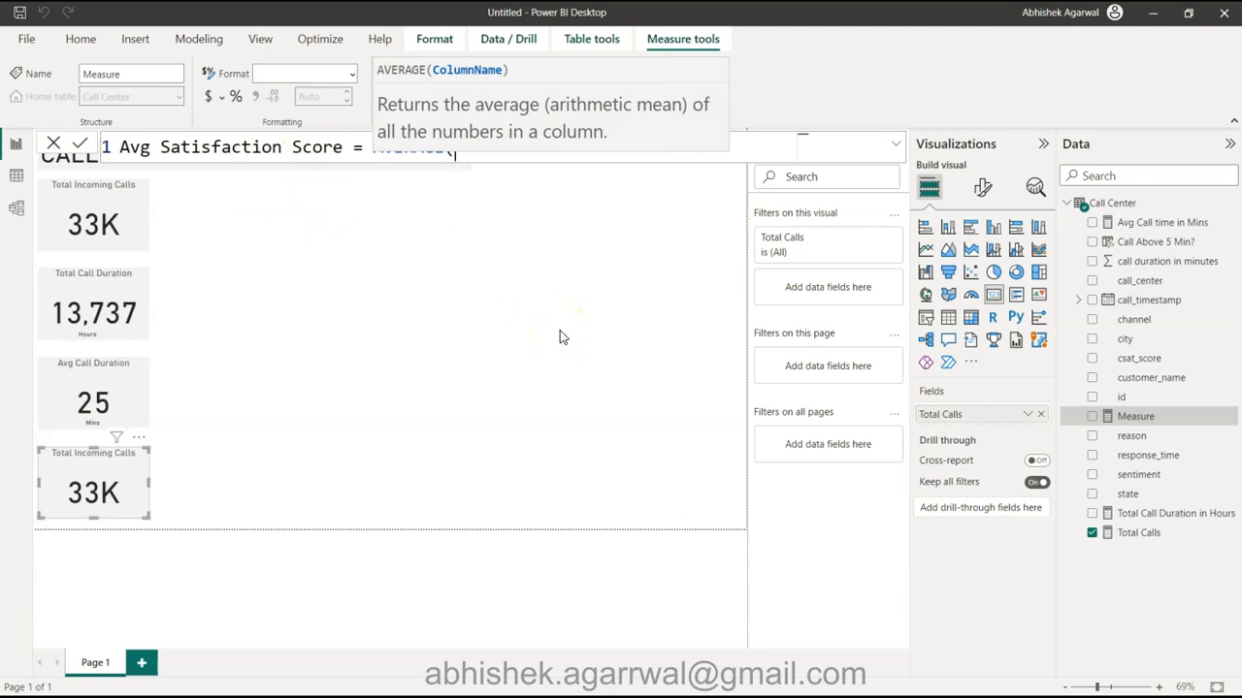
pyautogui.write('csa')
pyautogui.press('Tab')
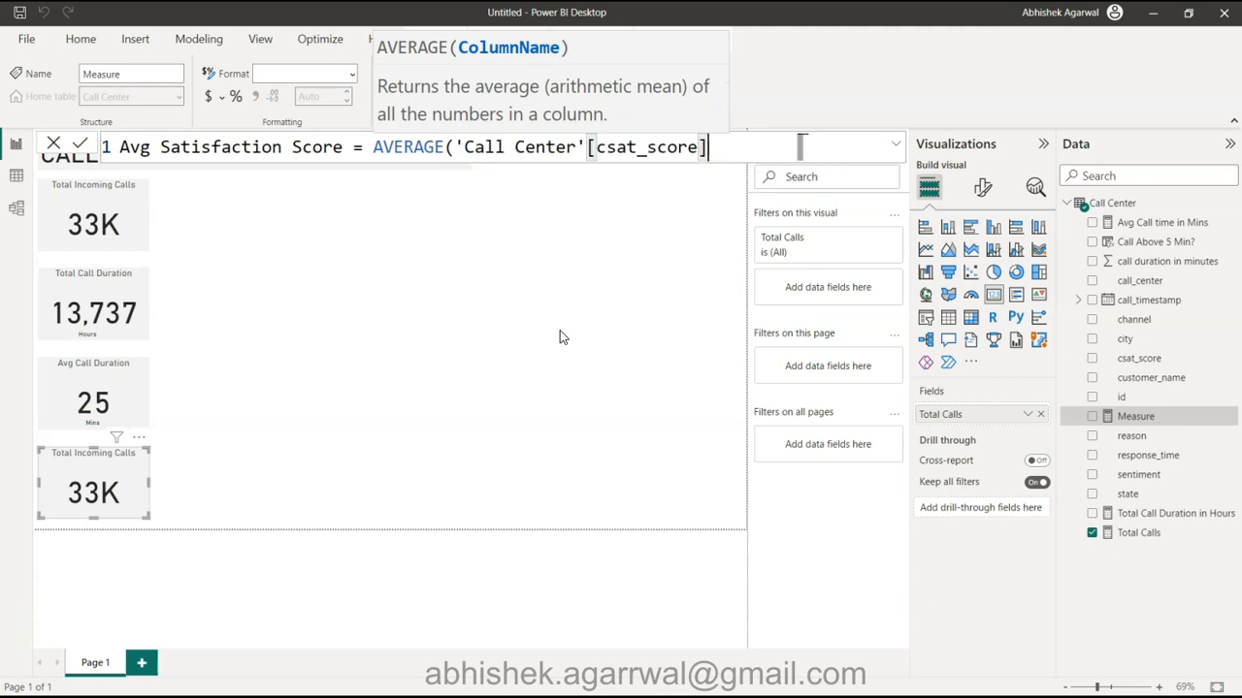
pyautogui.write(')')
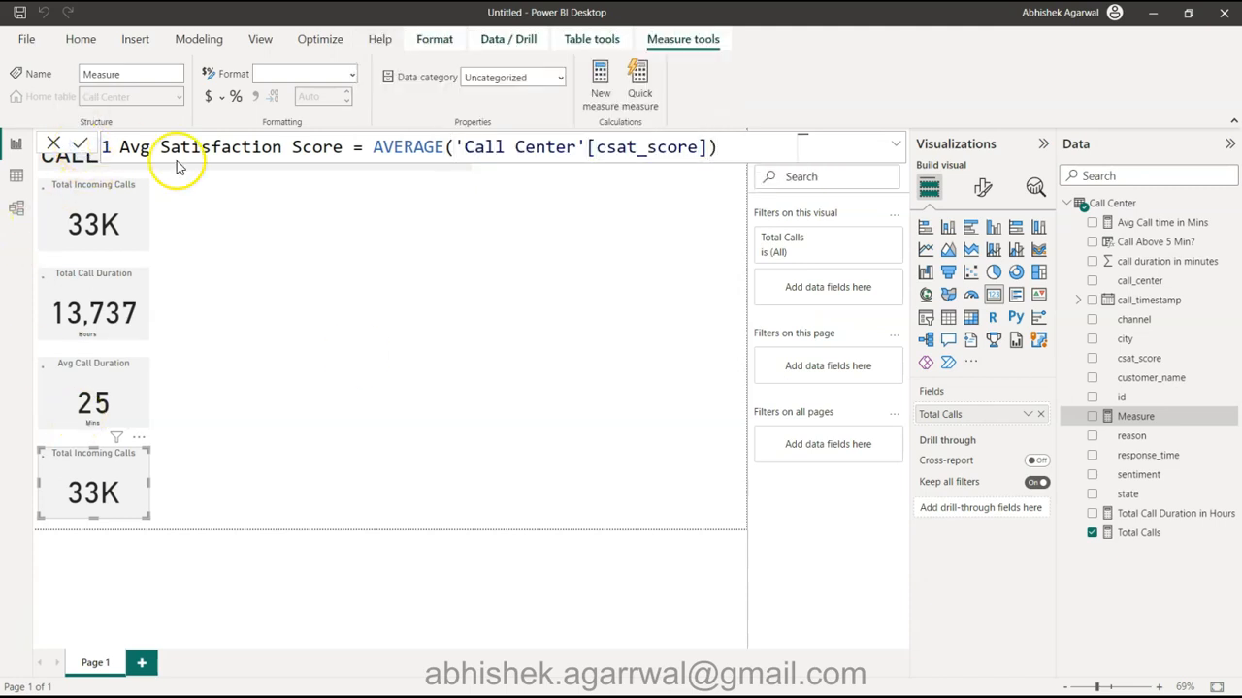
pyautogui.press('Return')
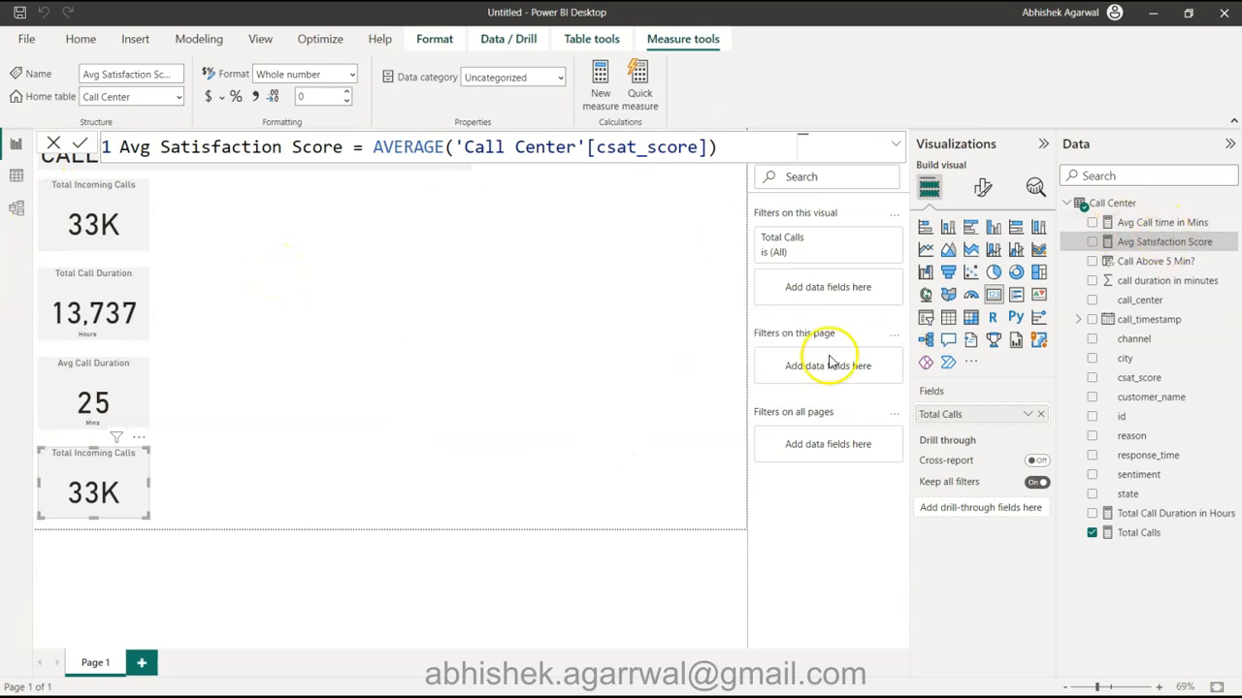
# Replace the field of the lowest card with the Avg Satisfaction Score measure and read the card's error details
pyautogui.moveTo(1118, 250); pyautogui.dragTo(967, 421)
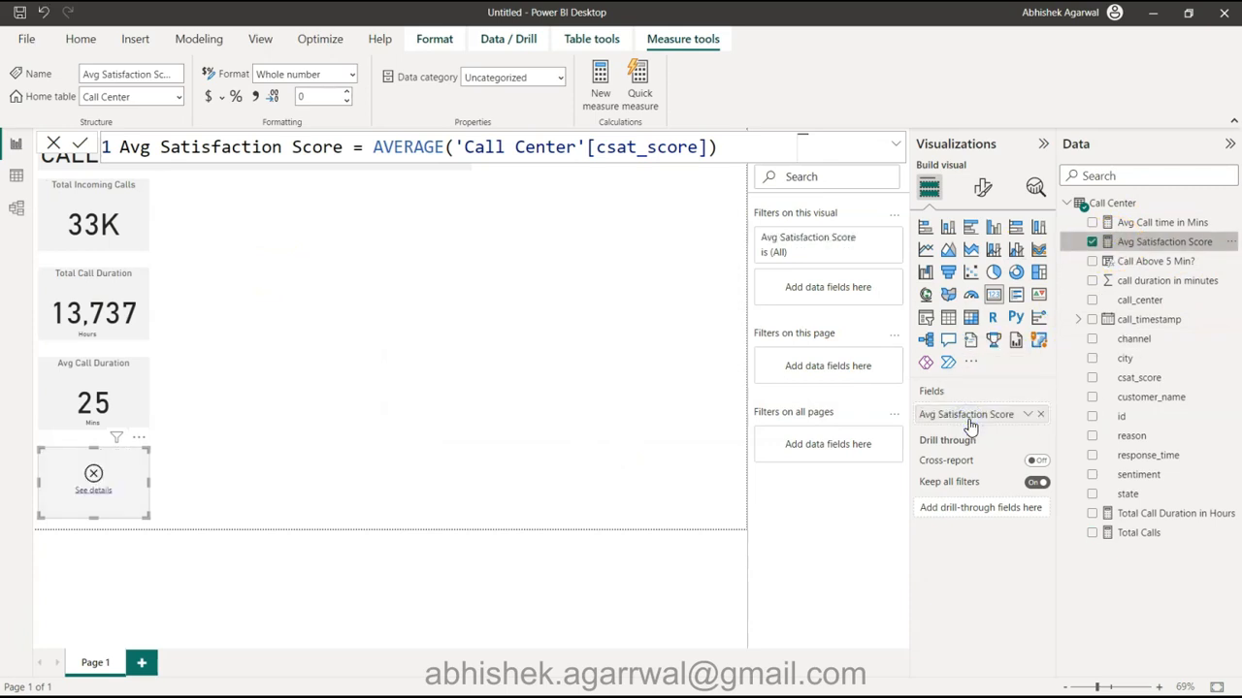
pyautogui.click(94, 492)
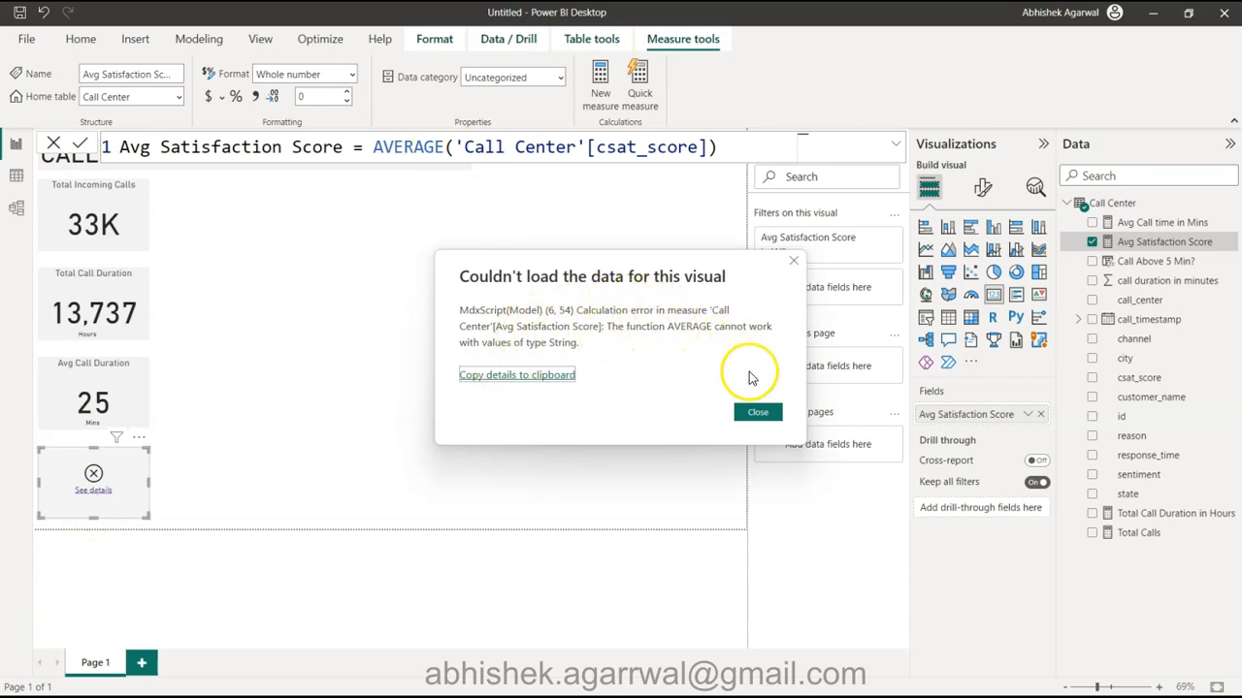
pyautogui.click(757, 412)
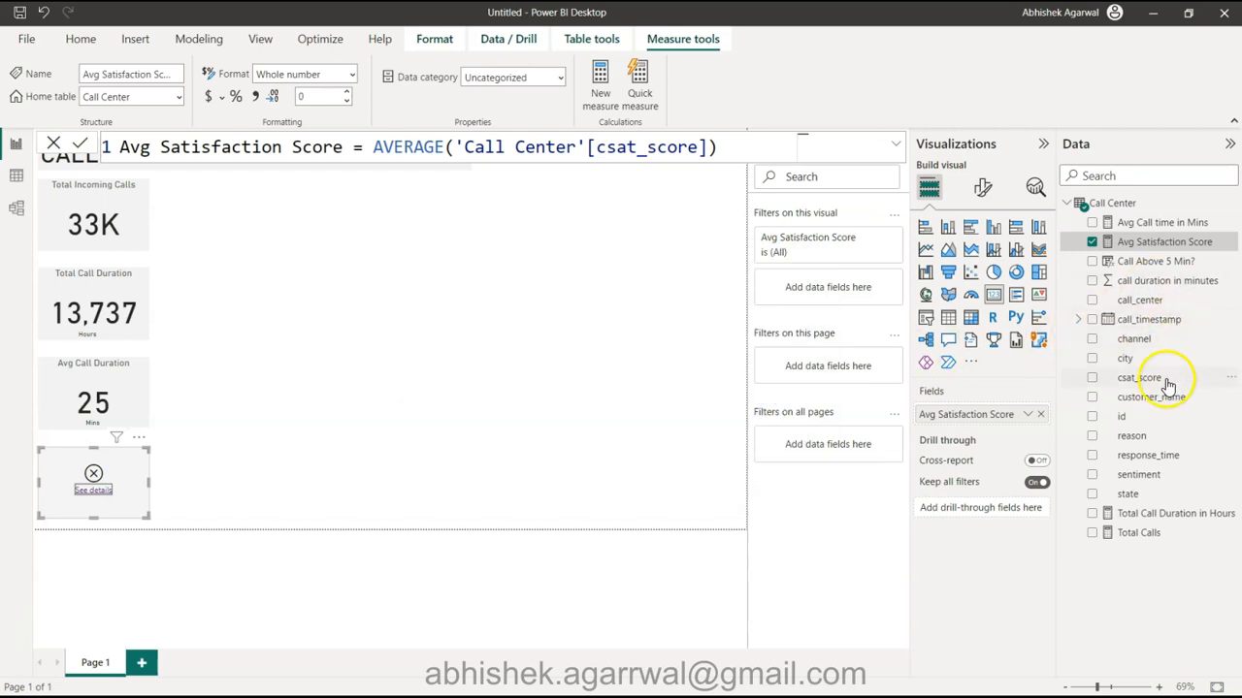
# Change the data type of the csat_score column in the Call Center table data to Whole number
pyautogui.click(1167, 377)
pyautogui.click(16, 176)
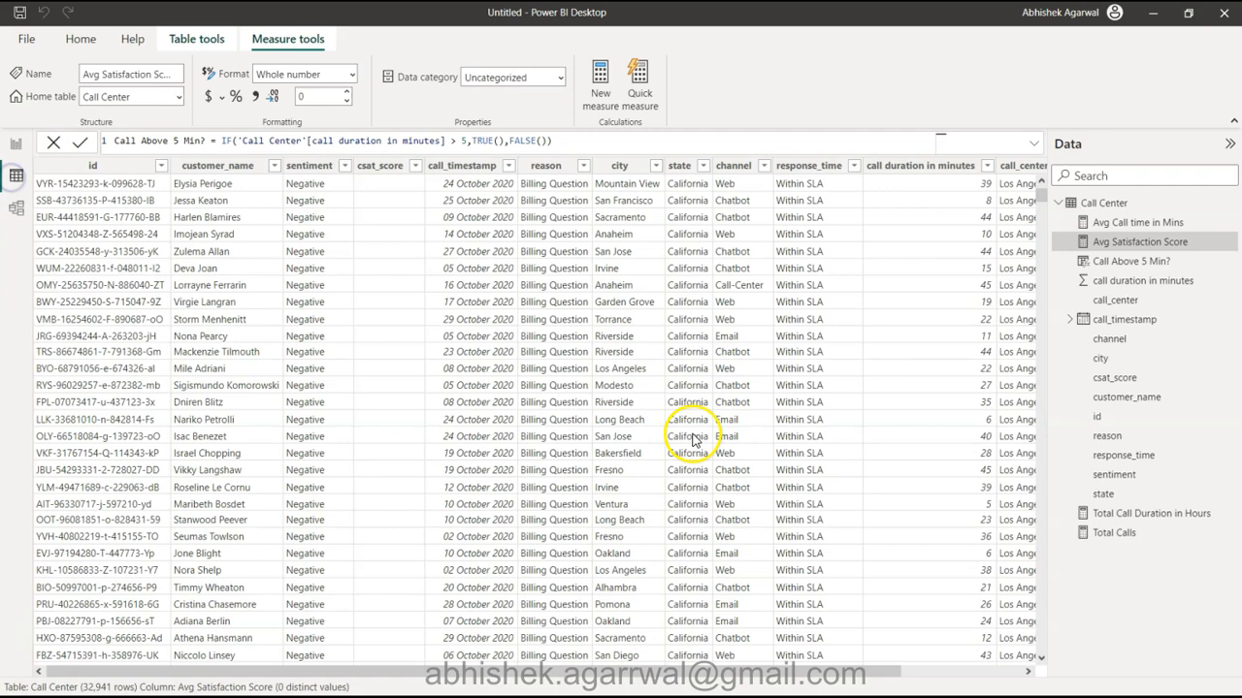
pyautogui.hscroll(3, 693, 469)
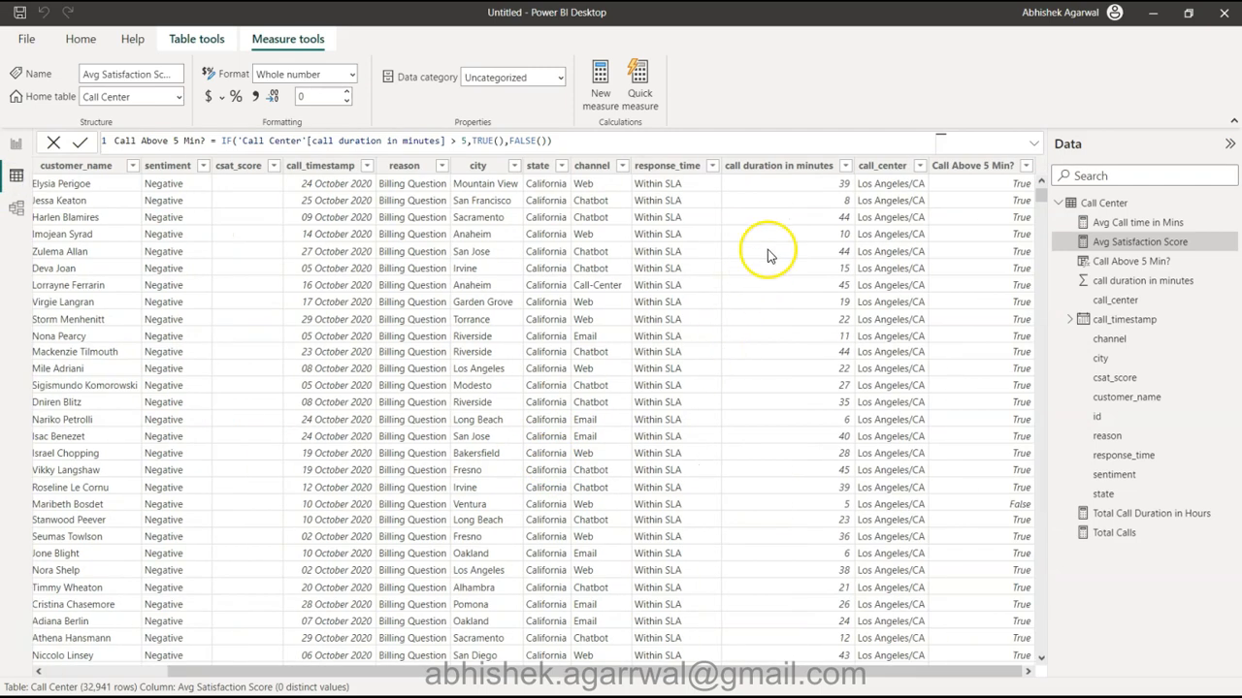
pyautogui.hscroll(-3, 782, 229)
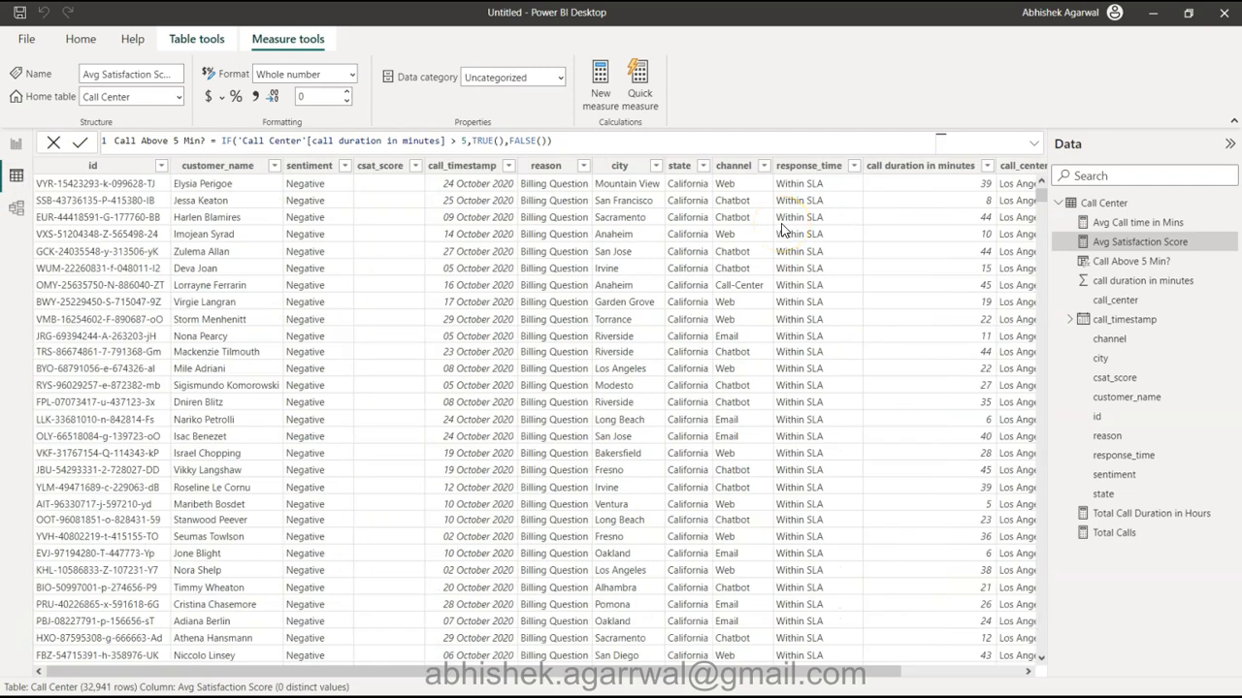
pyautogui.click(376, 167)
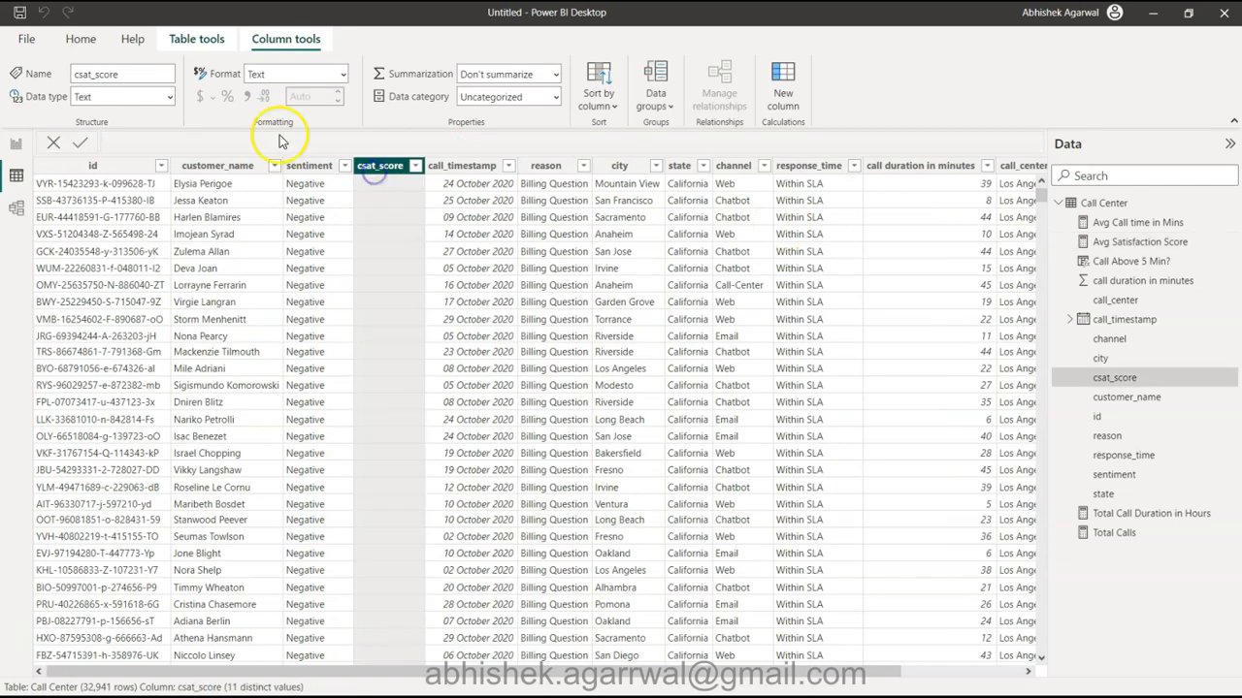
pyautogui.click(170, 97)
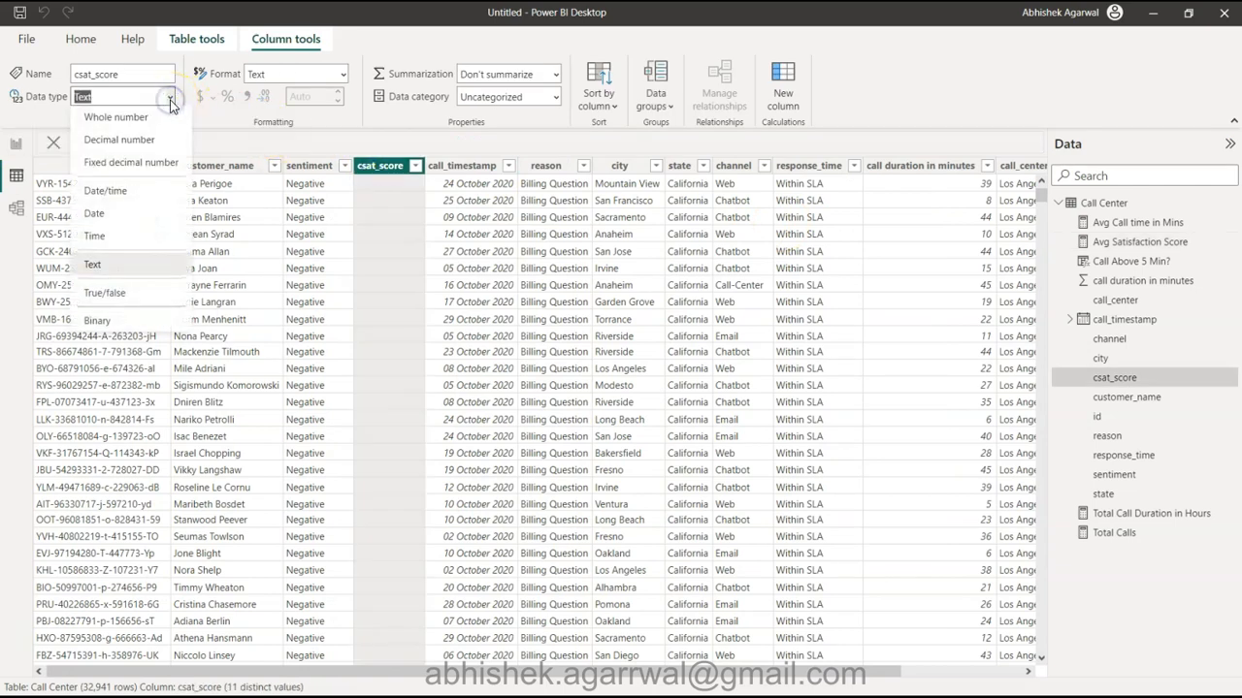
pyautogui.click(143, 117)
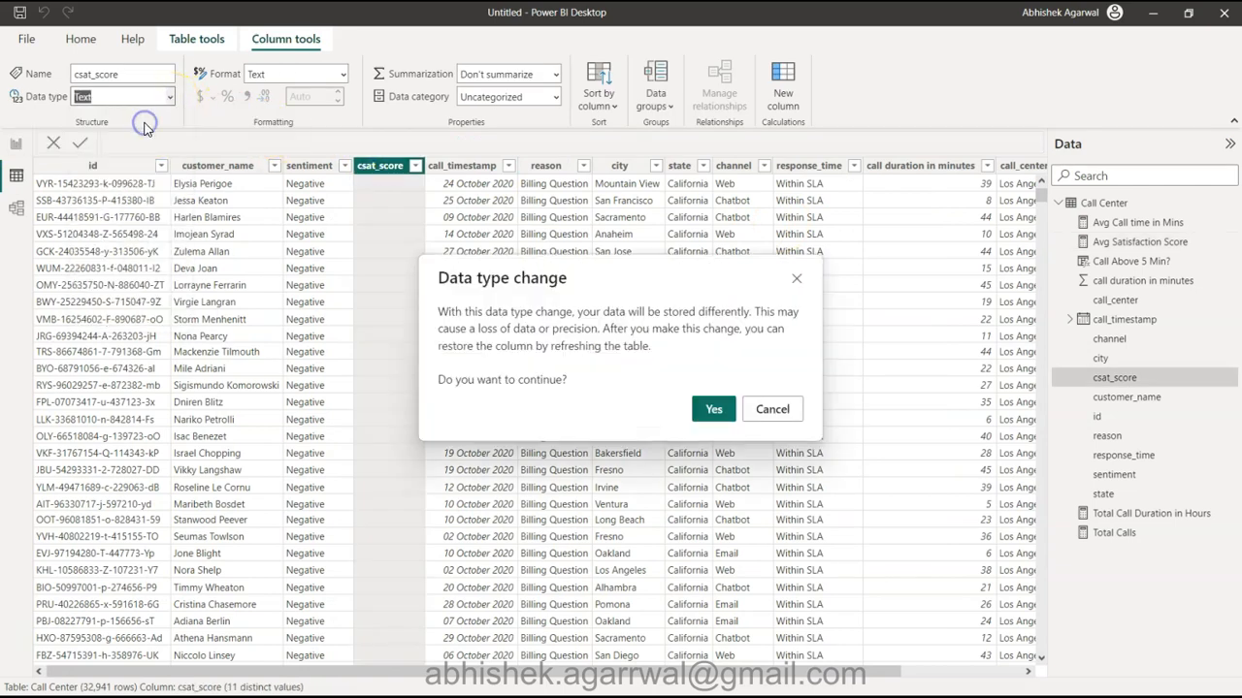
# Try to convert the csat_score column's data type to Whole number
pyautogui.click(714, 409)
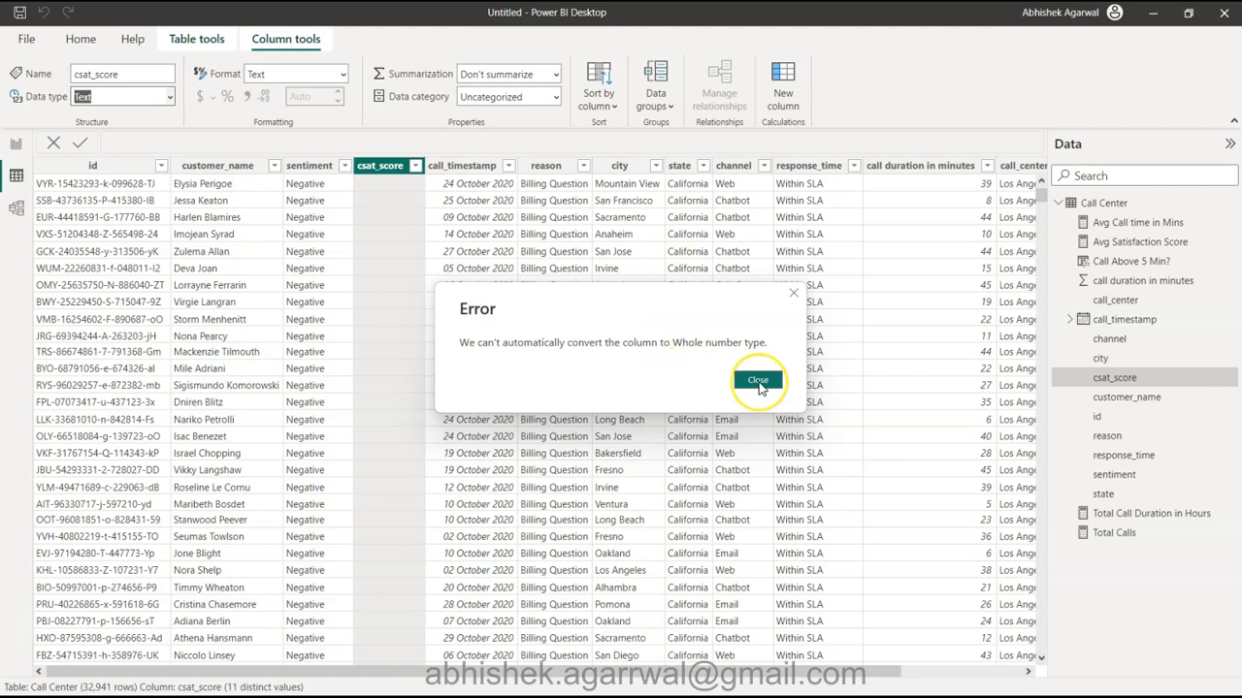
pyautogui.click(758, 381)
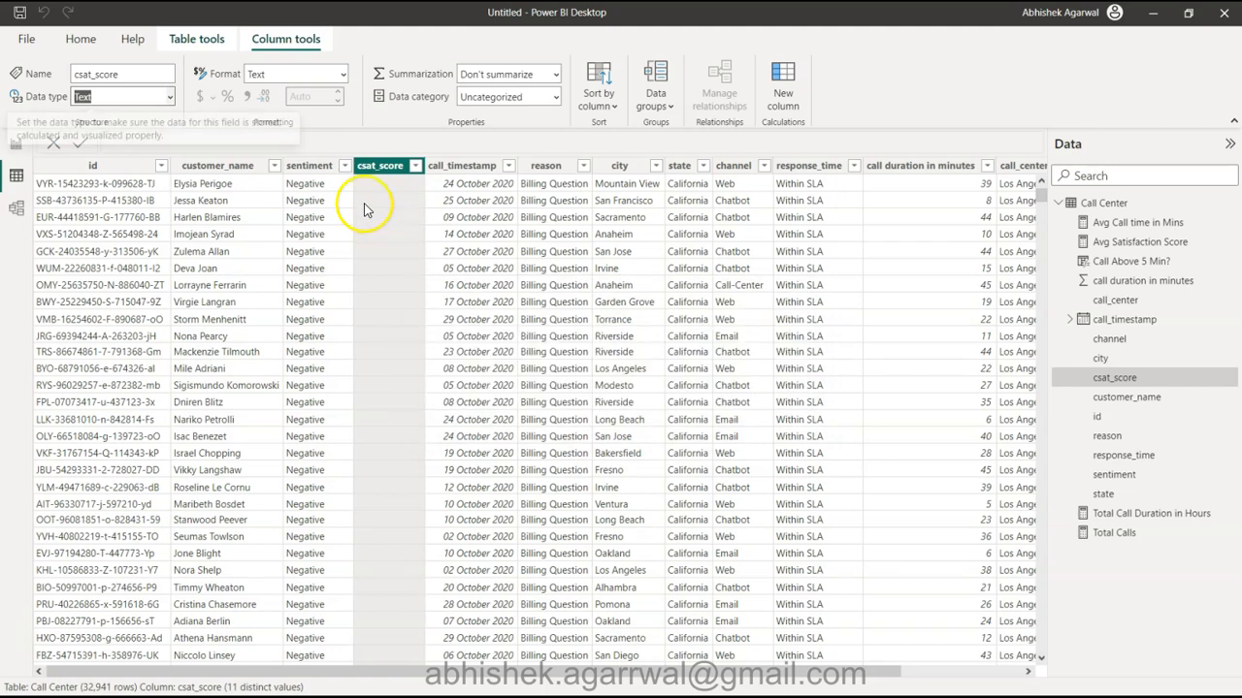
# Check the distinct values in the csat_score column through its filter list
pyautogui.click(420, 165)
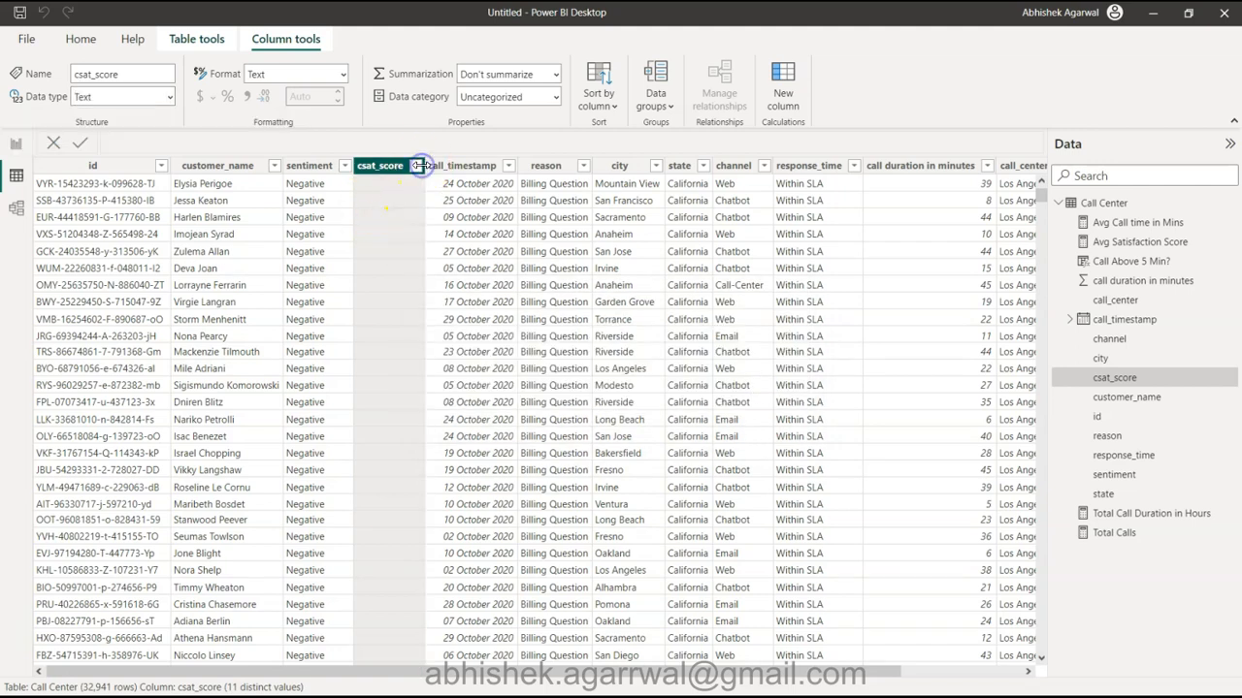
pyautogui.click(417, 167)
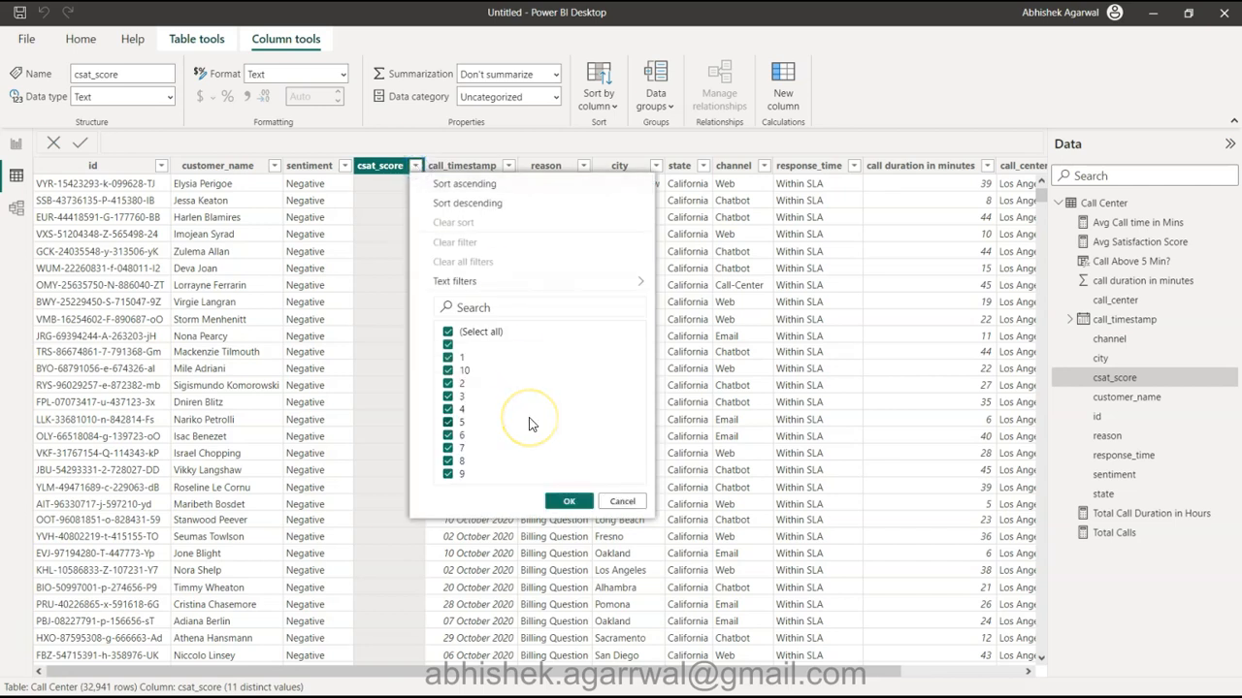
pyautogui.click(371, 247)
pyautogui.click(342, 77)
pyautogui.click(340, 76)
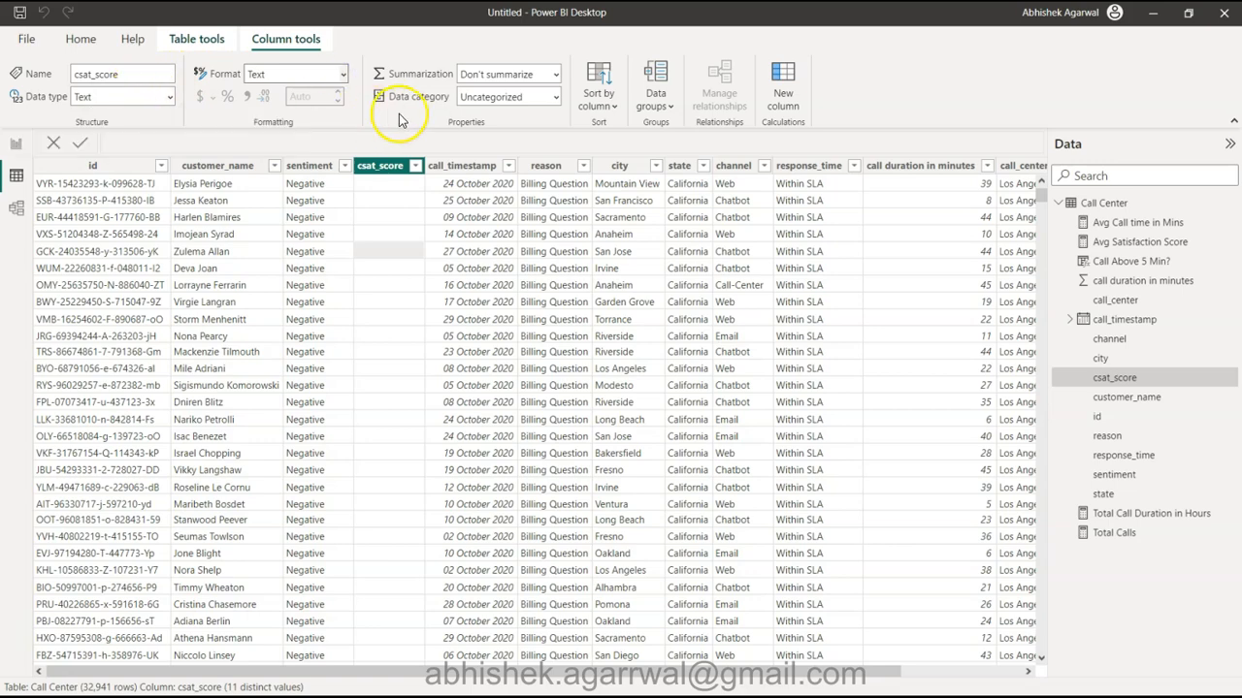
# Open the Call Center query in Power Query Editor and change the csat_score column's type to Whole Number
pyautogui.click(98, 46)
pyautogui.click(403, 70)
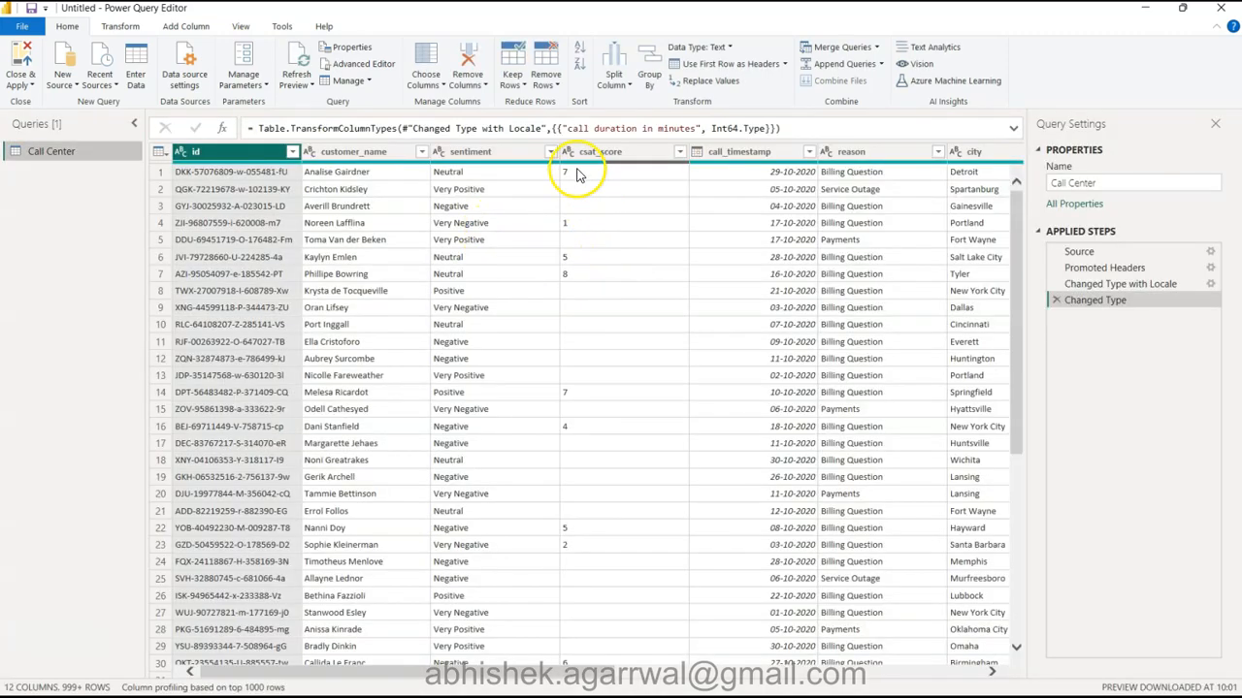
pyautogui.click(569, 155)
pyautogui.click(568, 154)
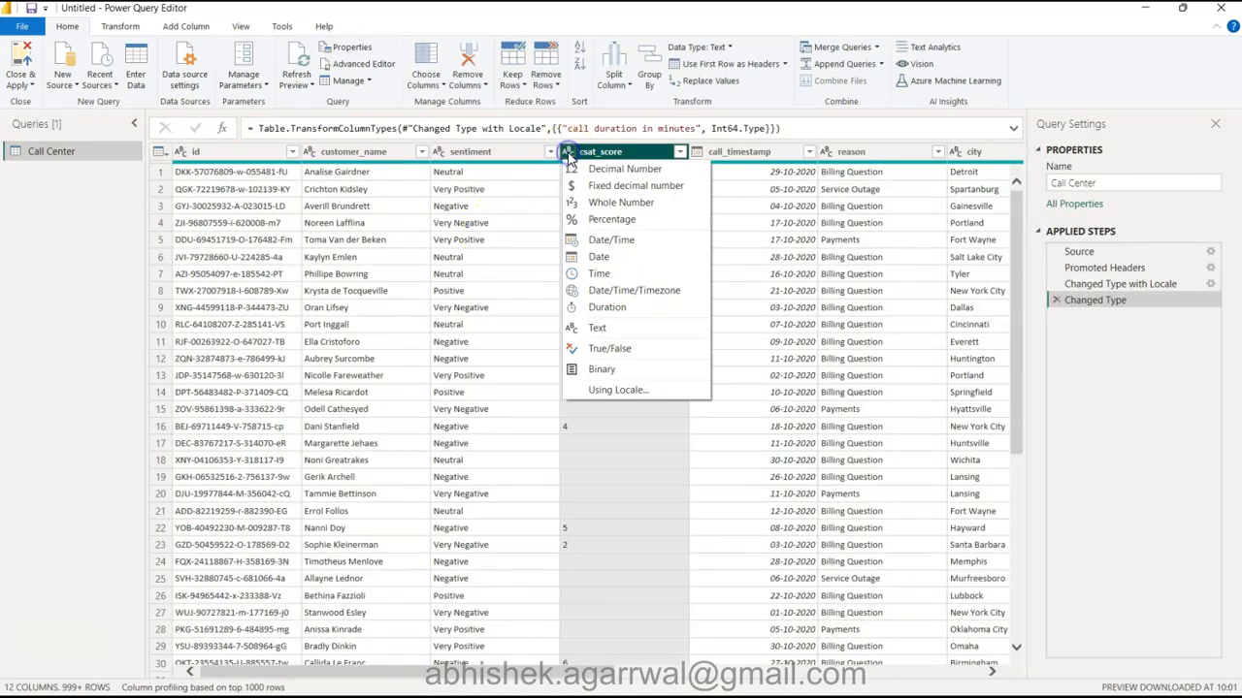
pyautogui.click(613, 204)
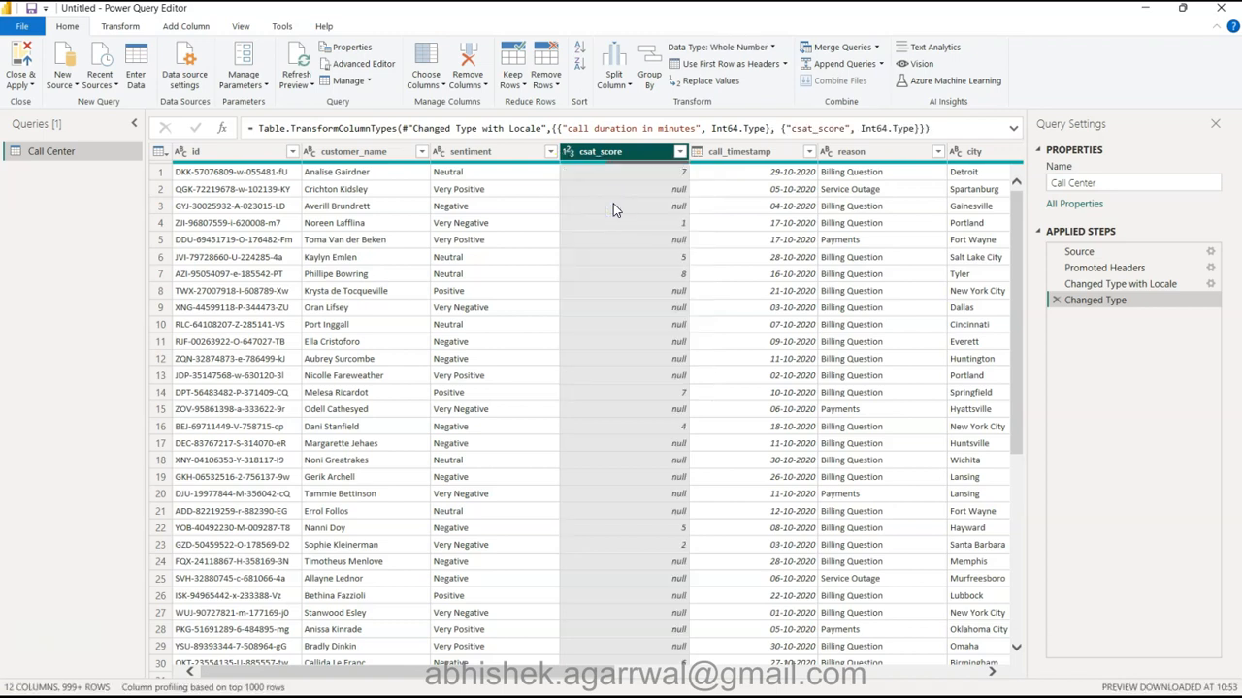
# Try to close Power Query Editor and apply the pending query changes to the Call Center table
pyautogui.click(21, 58)
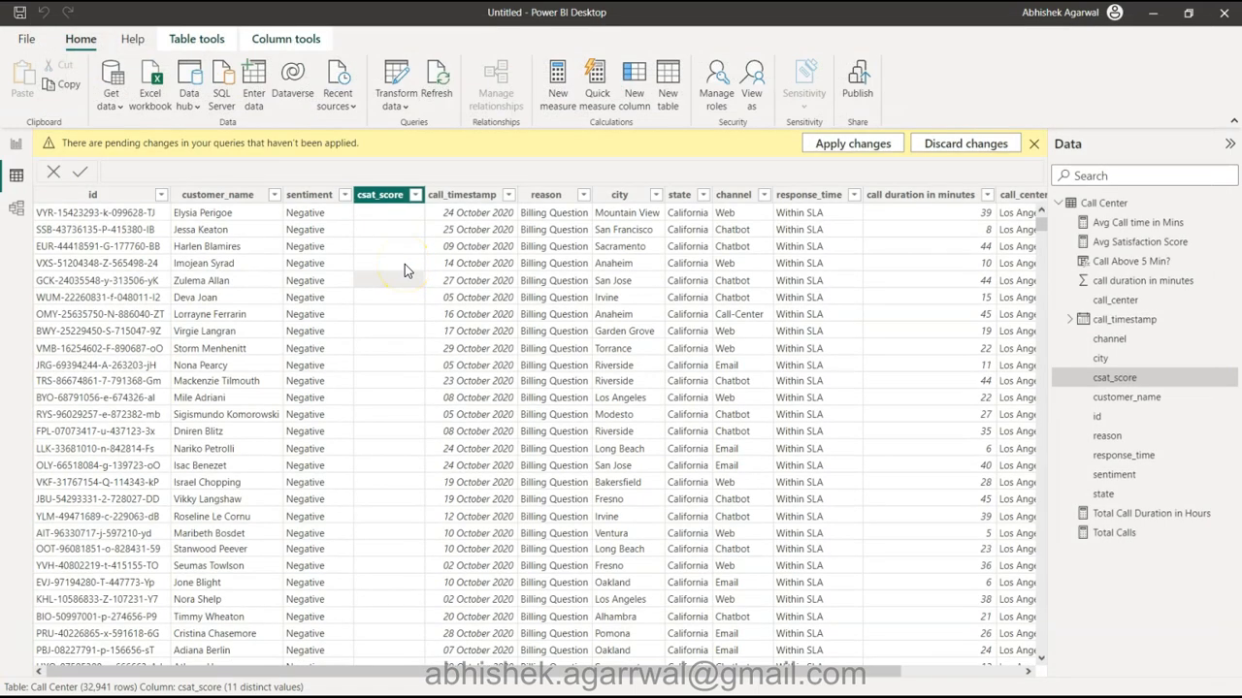
pyautogui.click(825, 147)
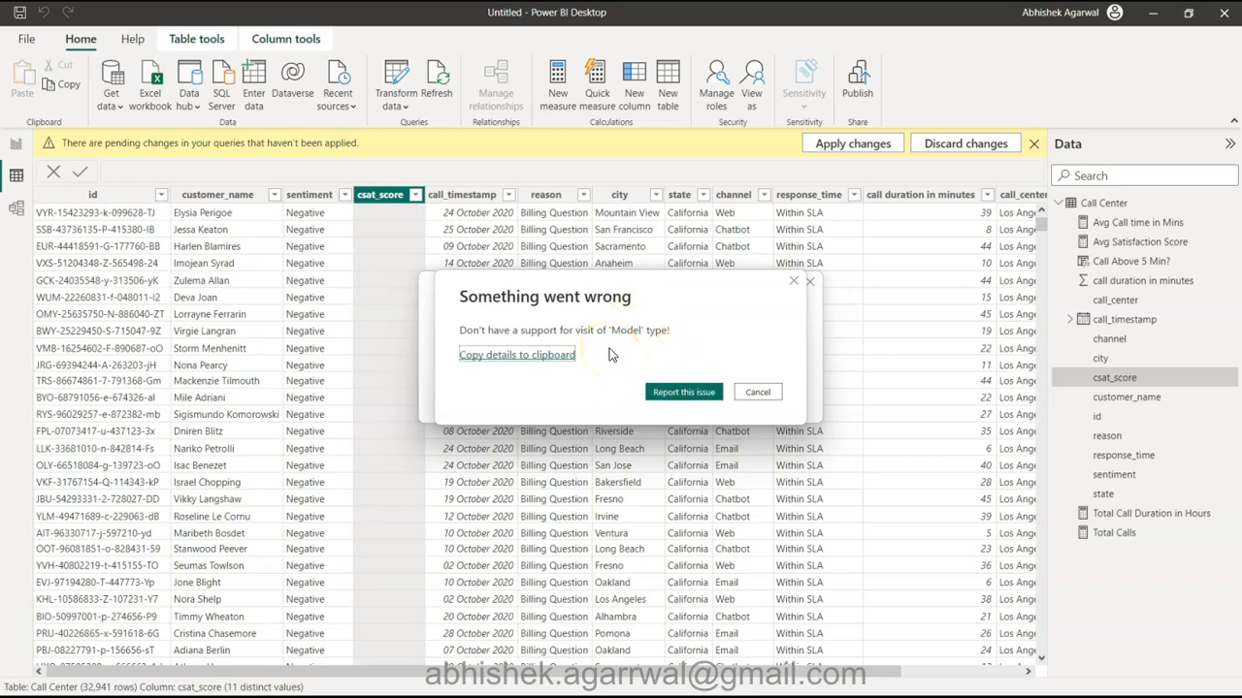
pyautogui.click(794, 282)
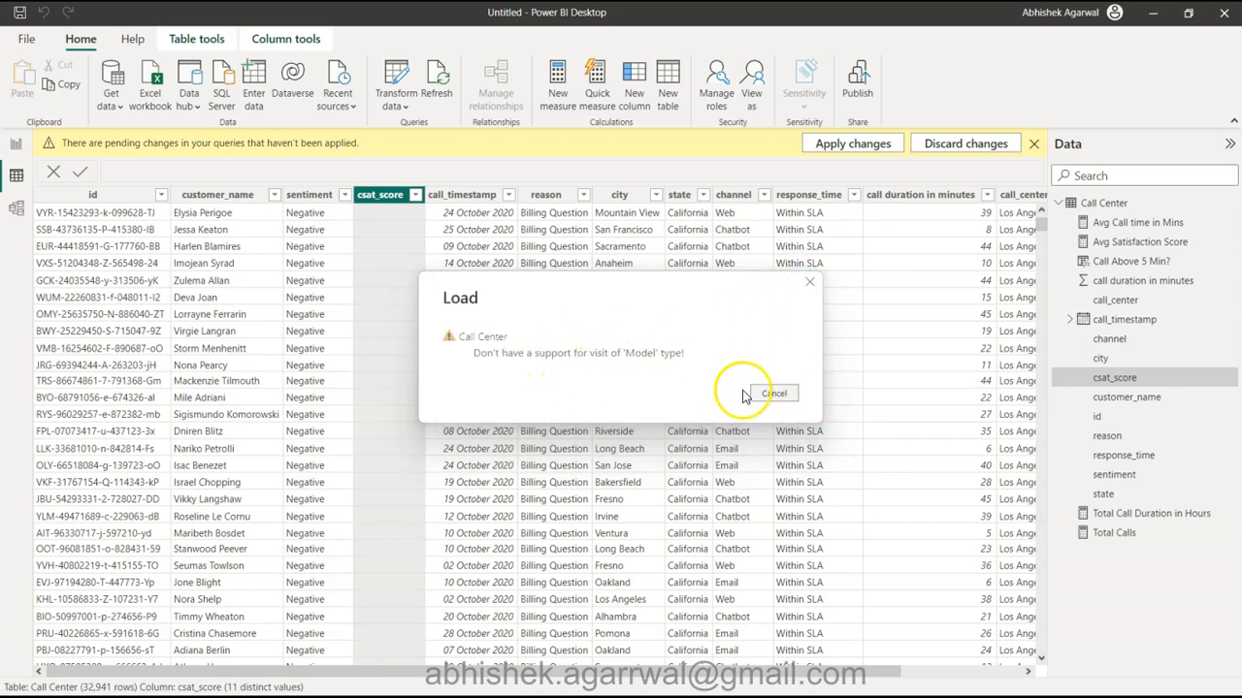
pyautogui.click(771, 392)
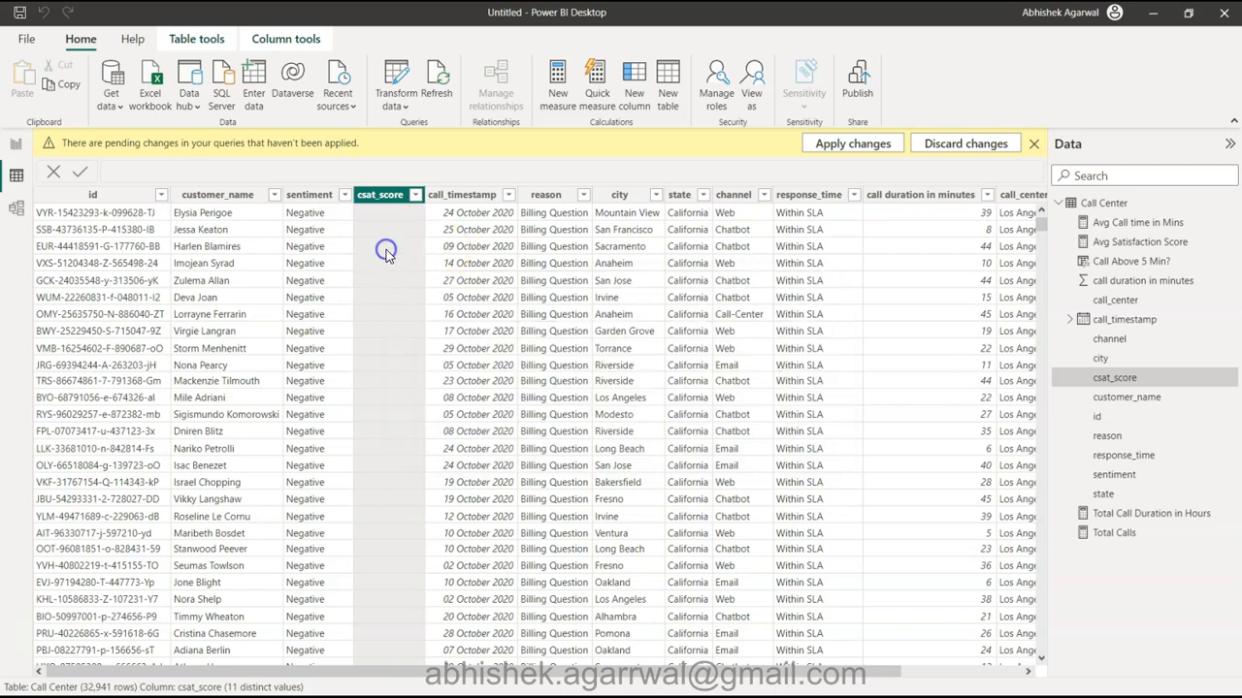
# Examine the csat_score column's distinct values and rows in the Call Center table
pyautogui.click(417, 196)
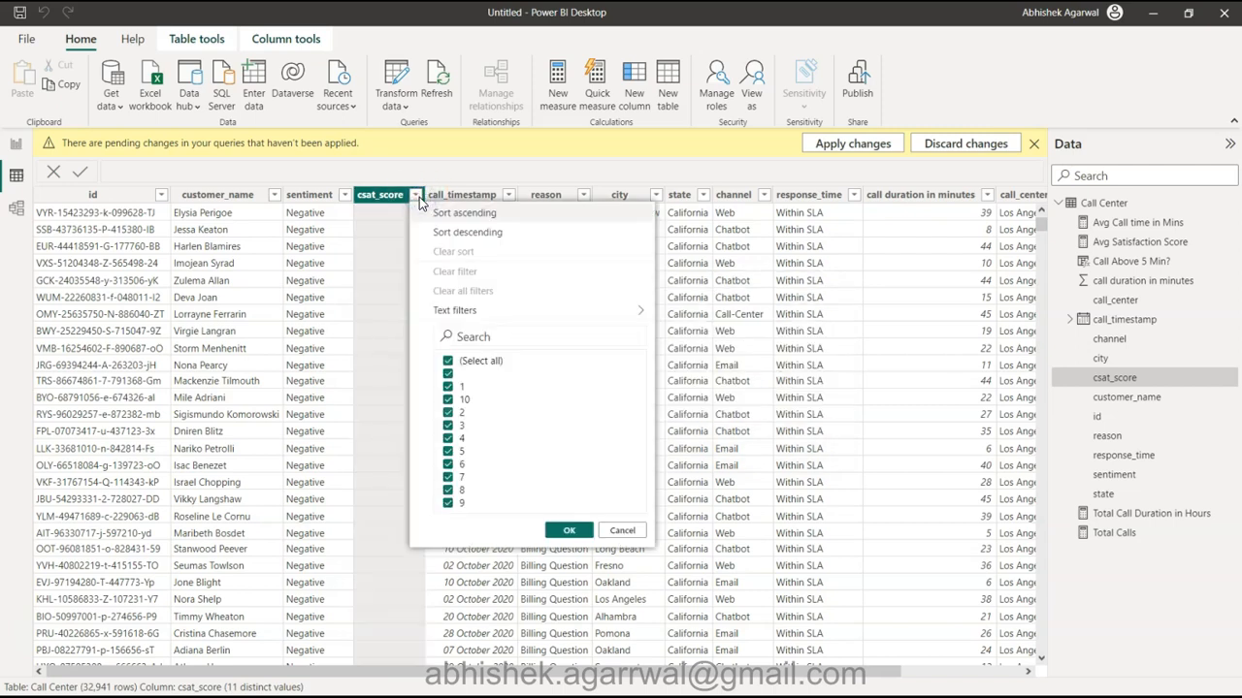
pyautogui.click(385, 385)
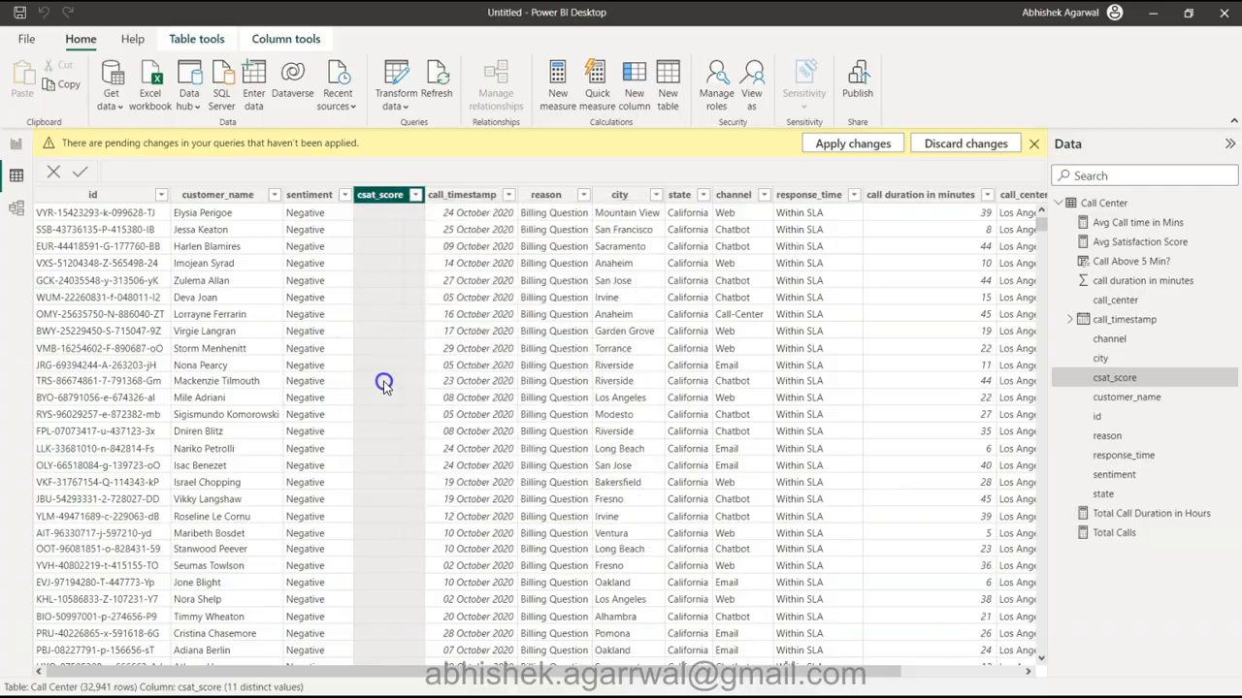
pyautogui.scroll(-20, 383, 387)
pyautogui.scroll(20, 383, 387)
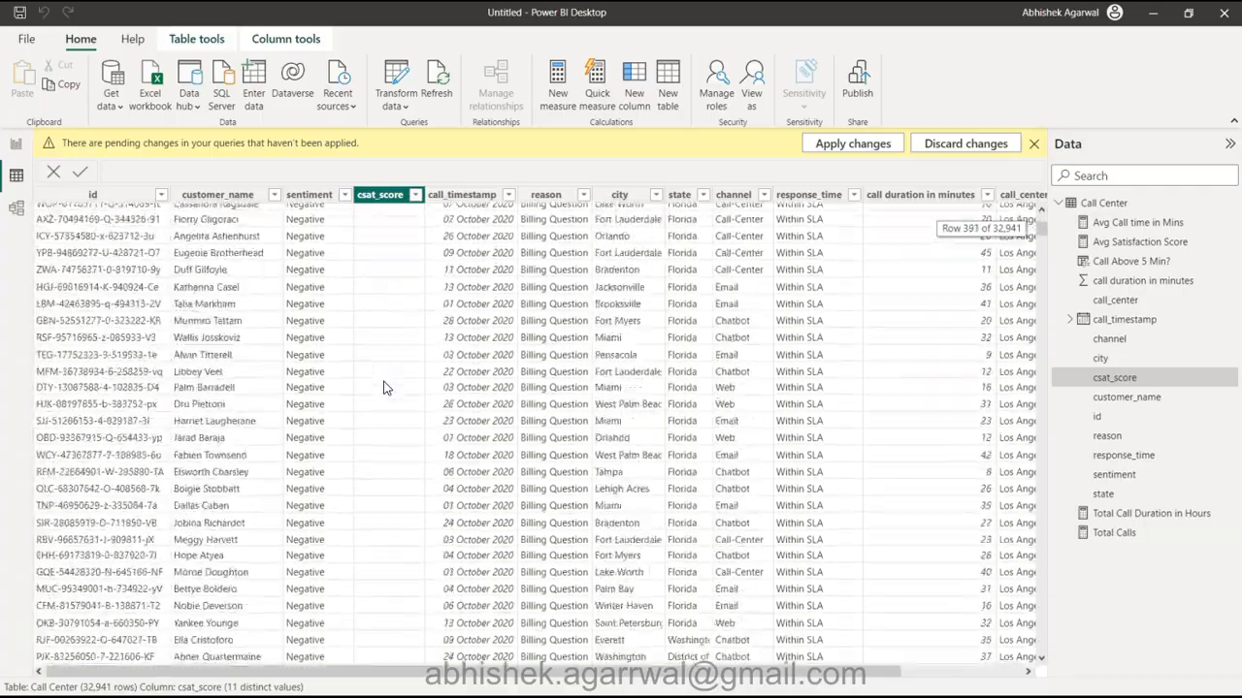
pyautogui.scroll(15, 383, 387)
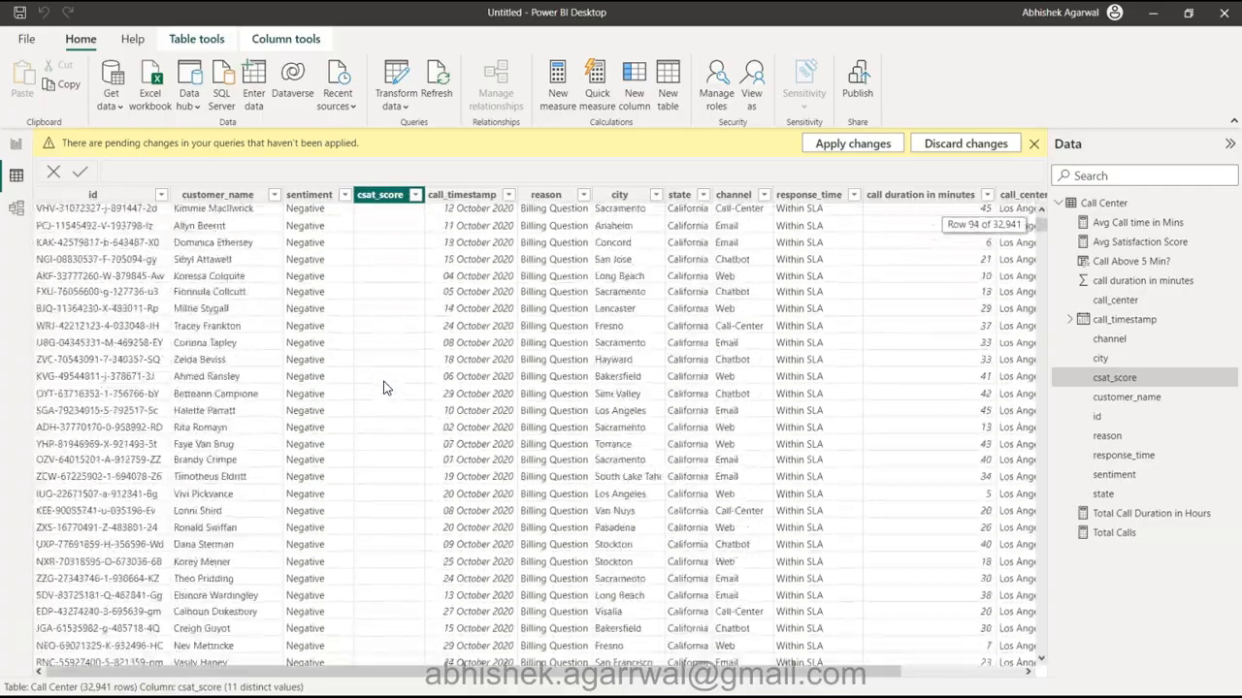
# Dismiss the pending changes notice and delete the Avg Satisfaction Score measure from the model
pyautogui.click(1034, 144)
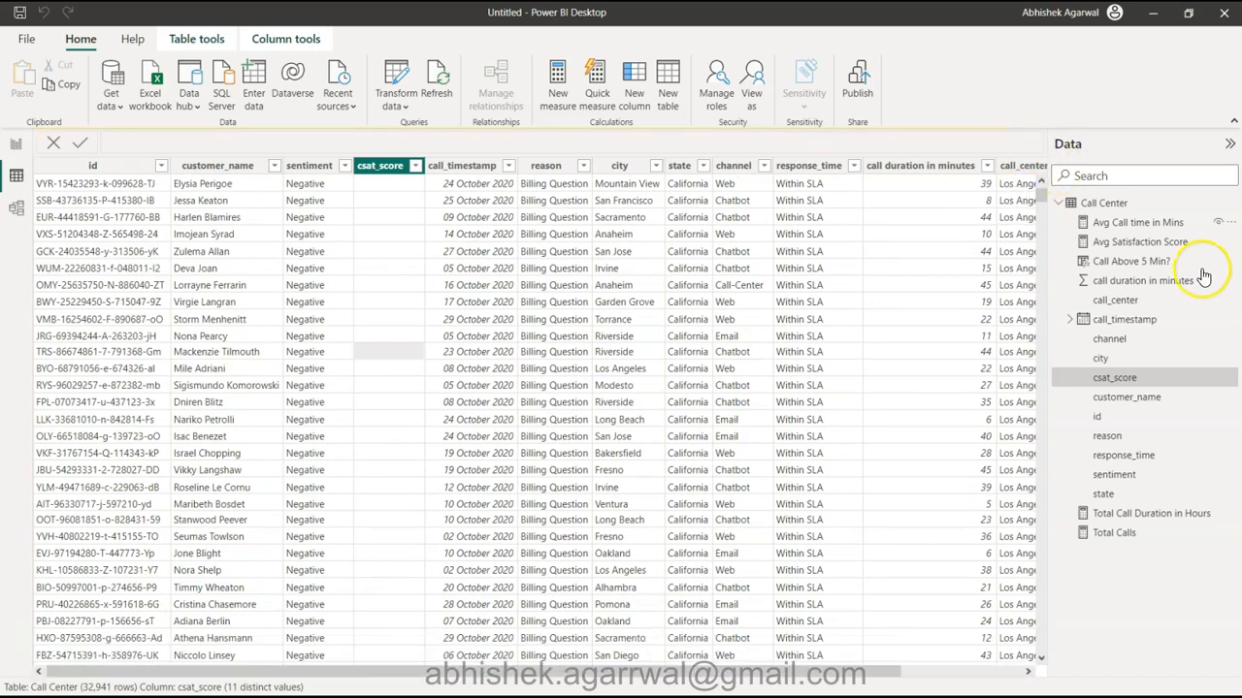
pyautogui.click(1228, 243)
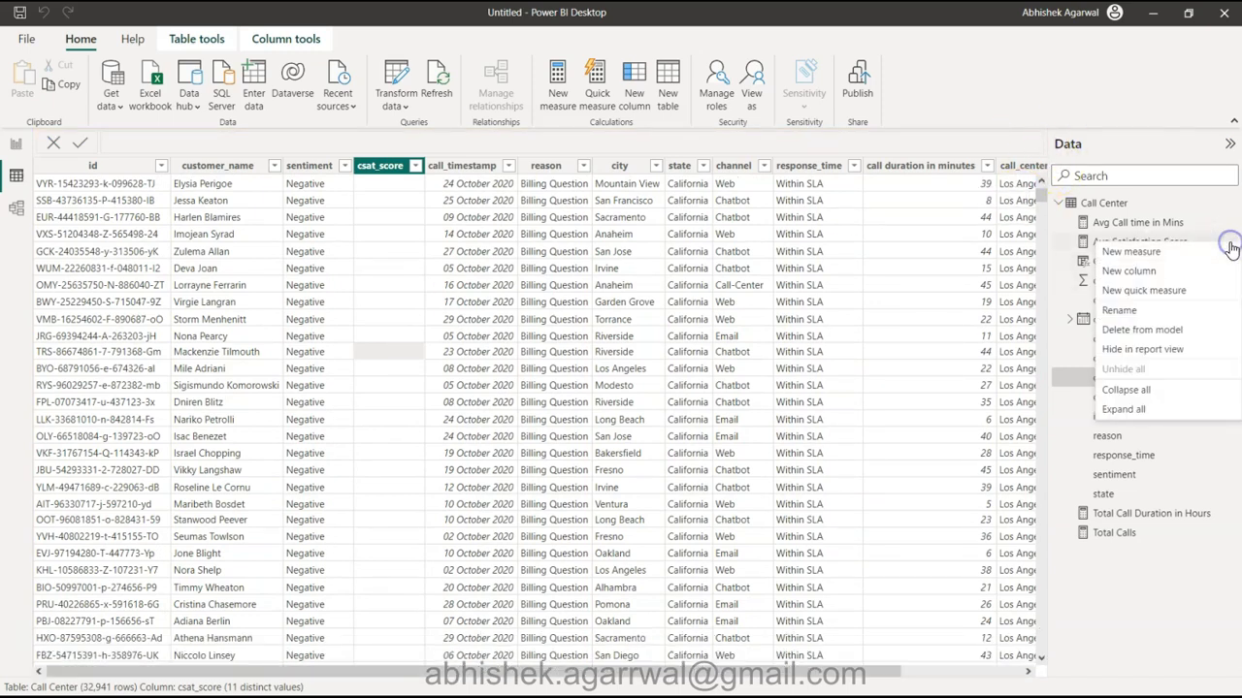
pyautogui.click(1160, 333)
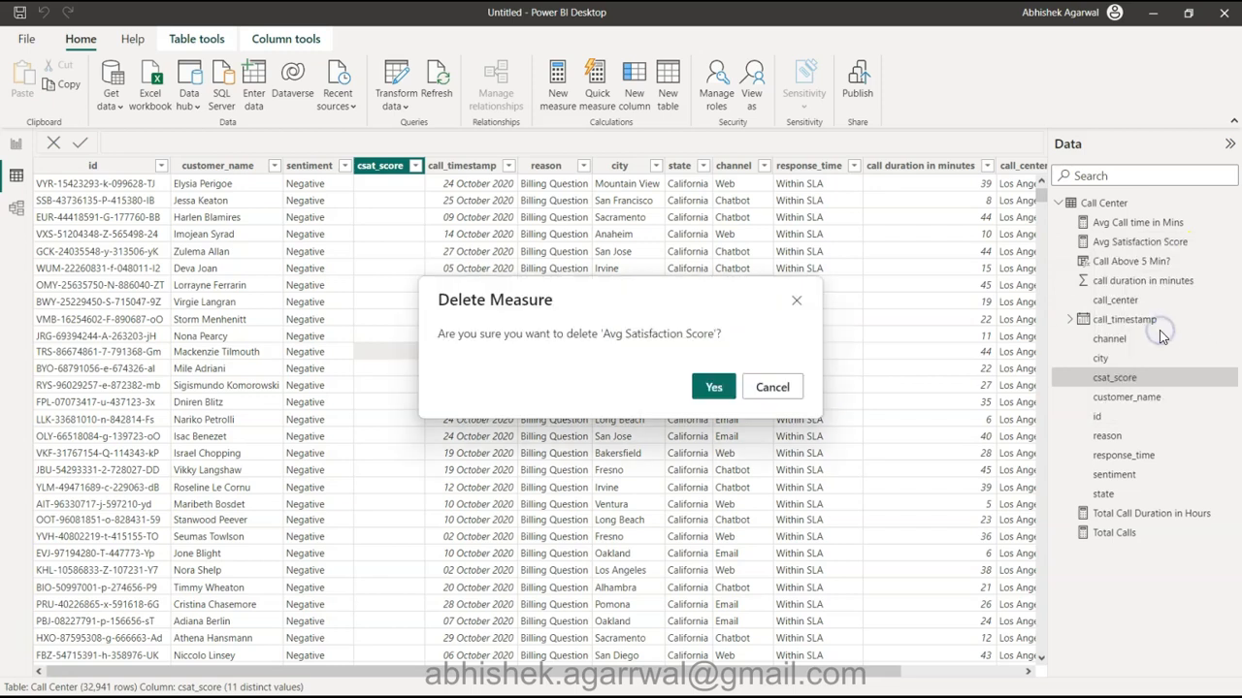
pyautogui.click(713, 382)
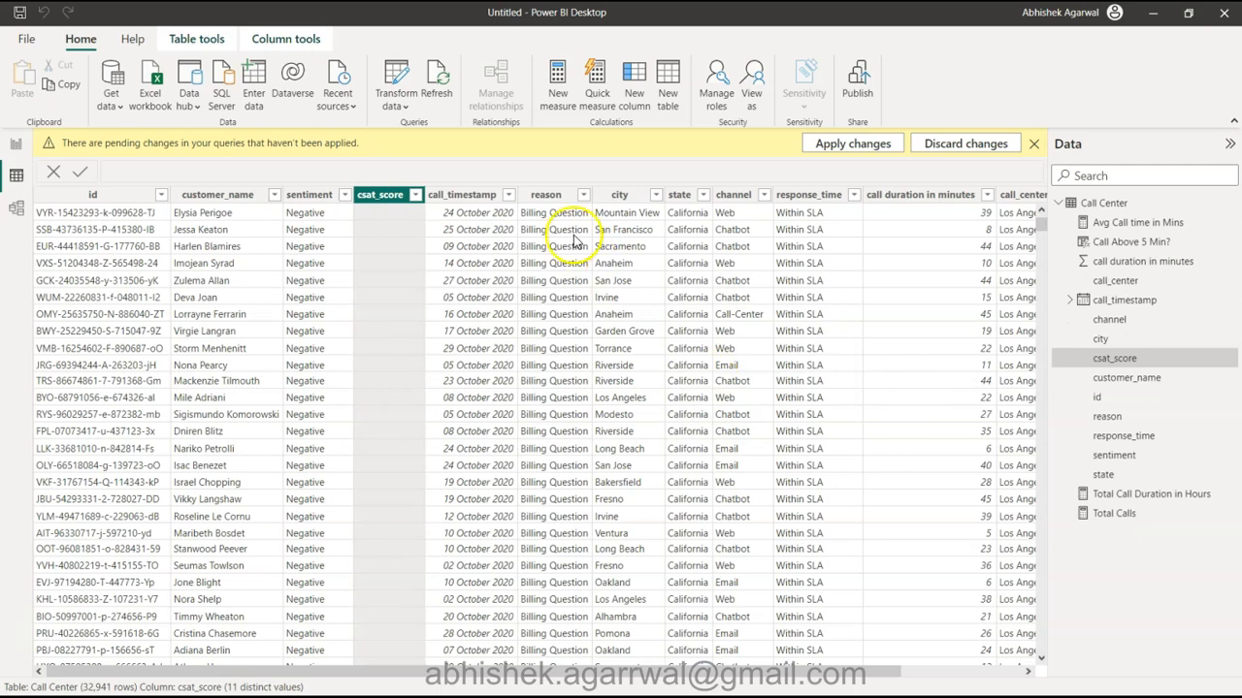
# Try to change the csat_score column's data type to Whole number directly in the data model
pyautogui.click(197, 39)
pyautogui.click(275, 41)
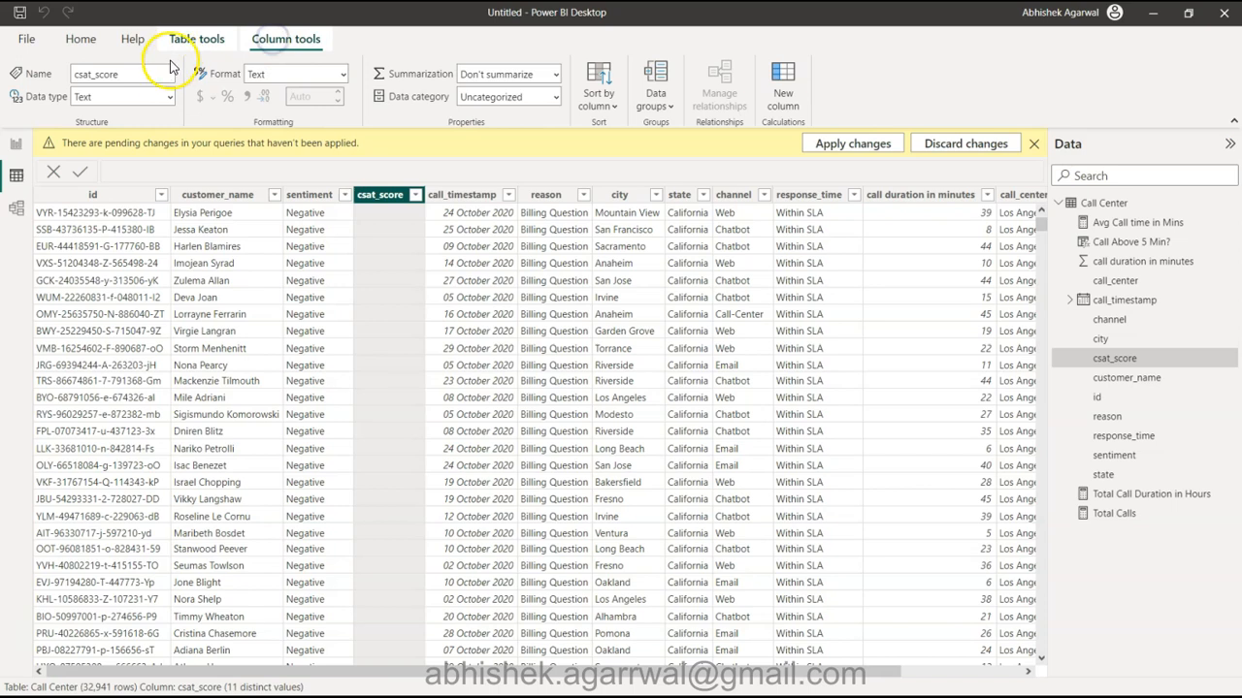
pyautogui.click(170, 96)
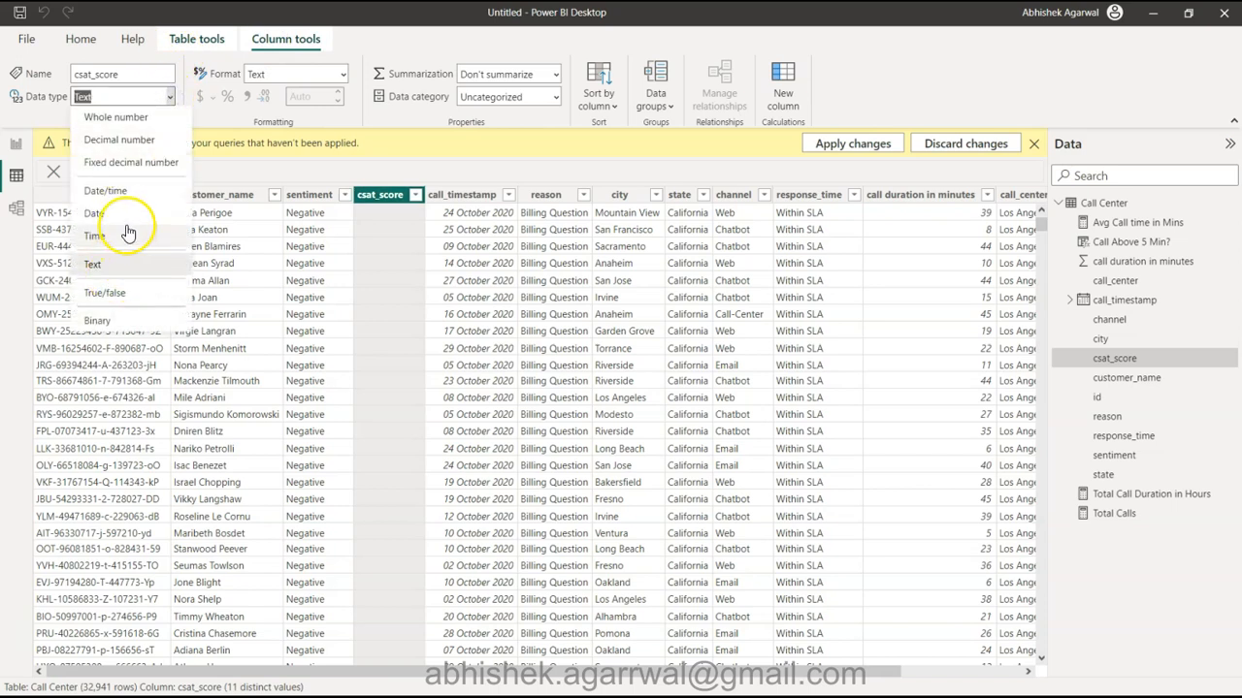
pyautogui.click(146, 126)
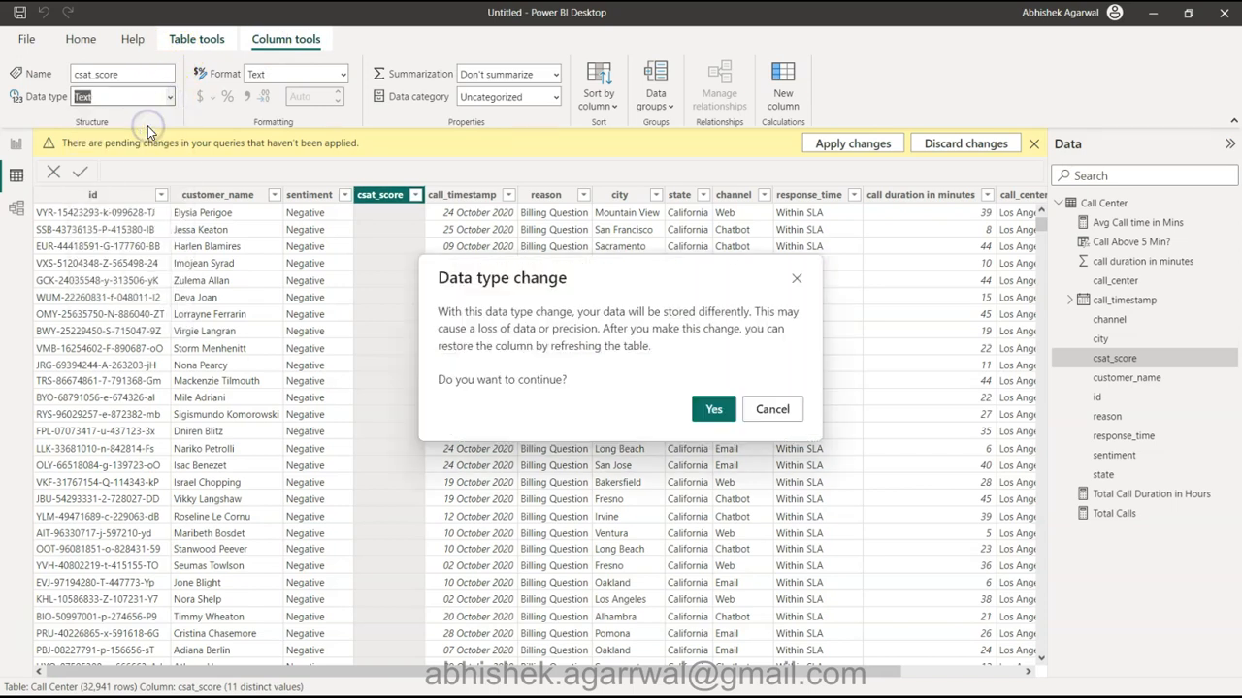
pyautogui.click(711, 409)
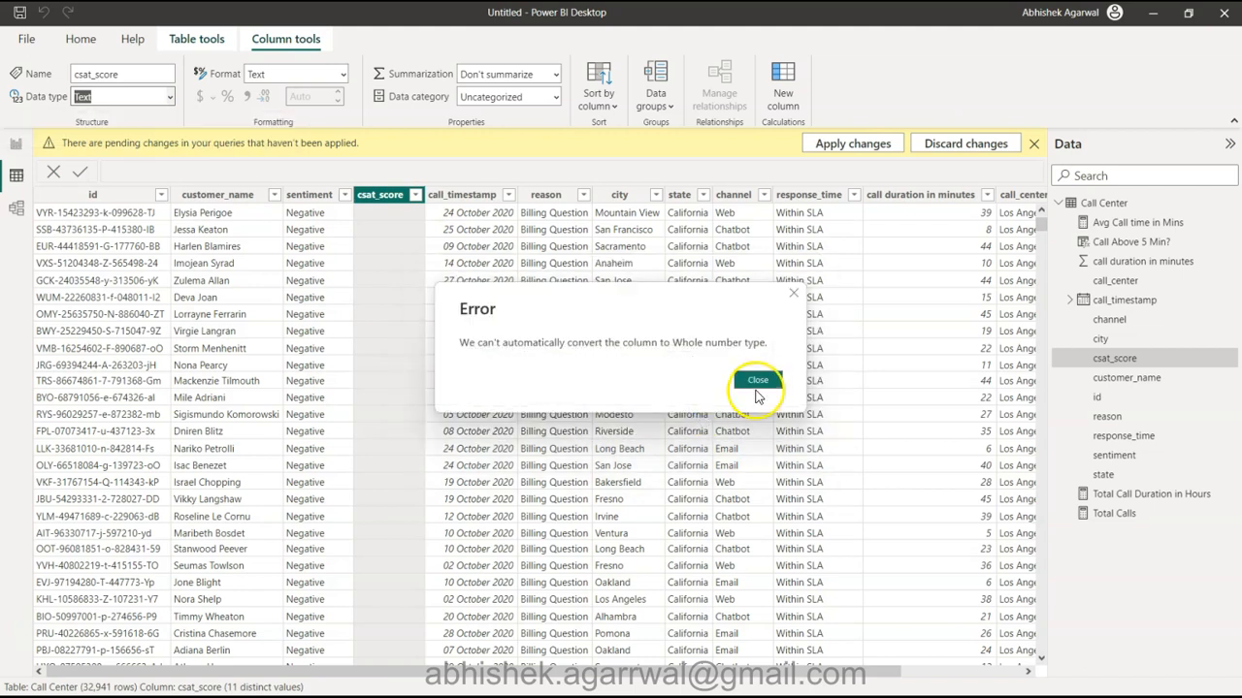
pyautogui.click(757, 384)
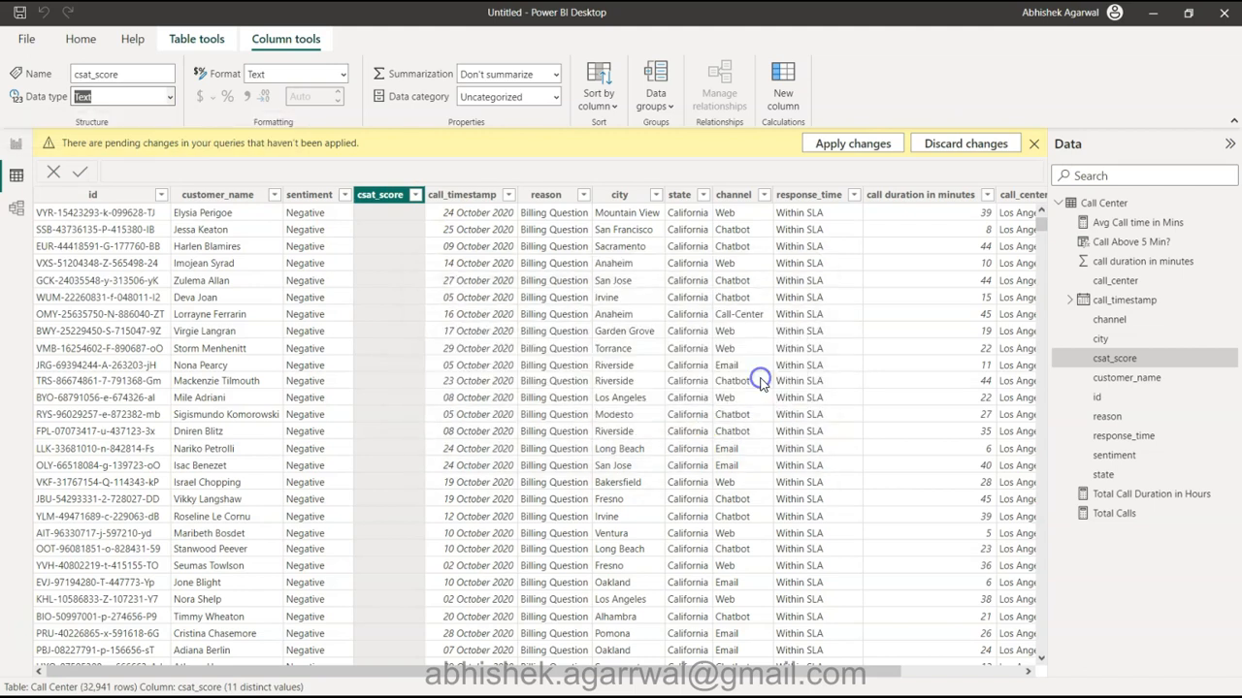
# Try to apply the pending query changes again, and dismiss the pending changes notice
pyautogui.click(853, 143)
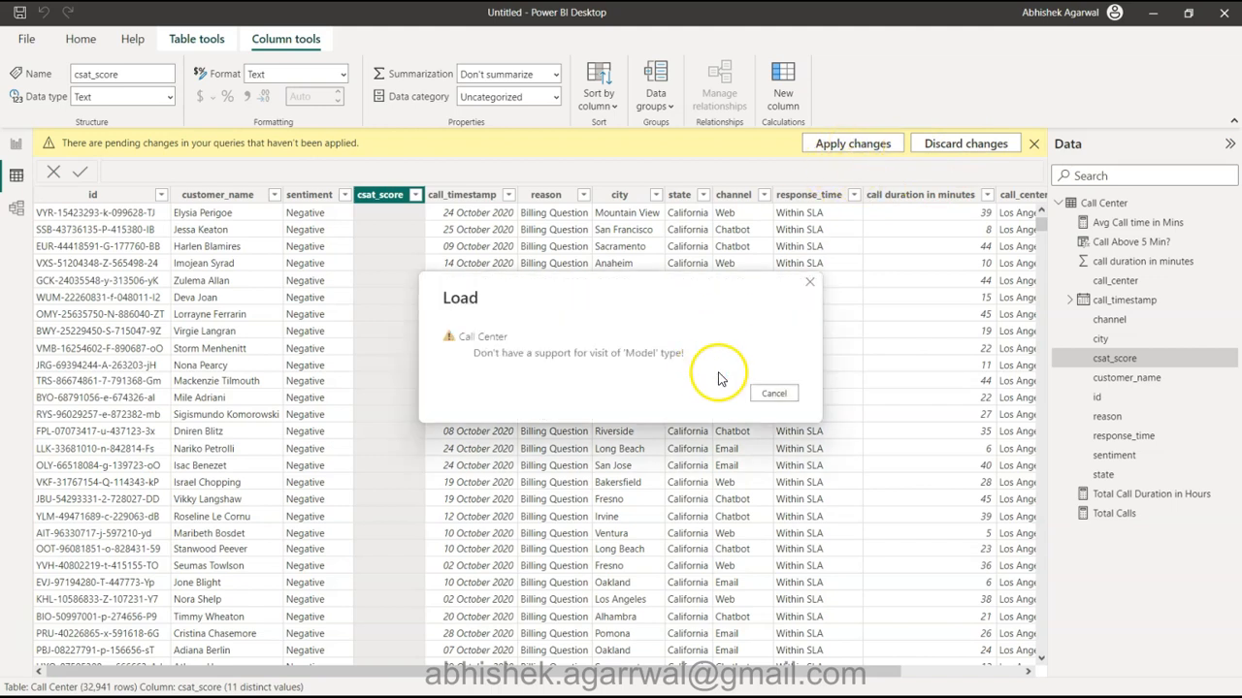
pyautogui.click(753, 391)
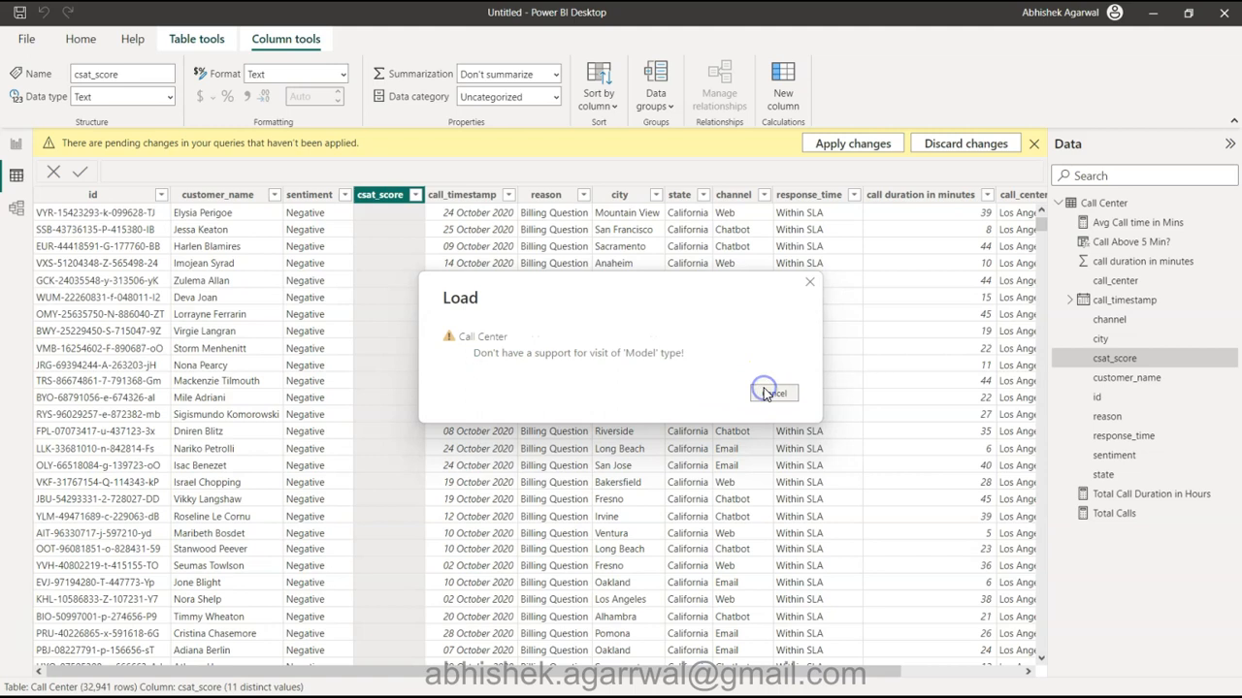
pyautogui.click(809, 283)
pyautogui.click(728, 262)
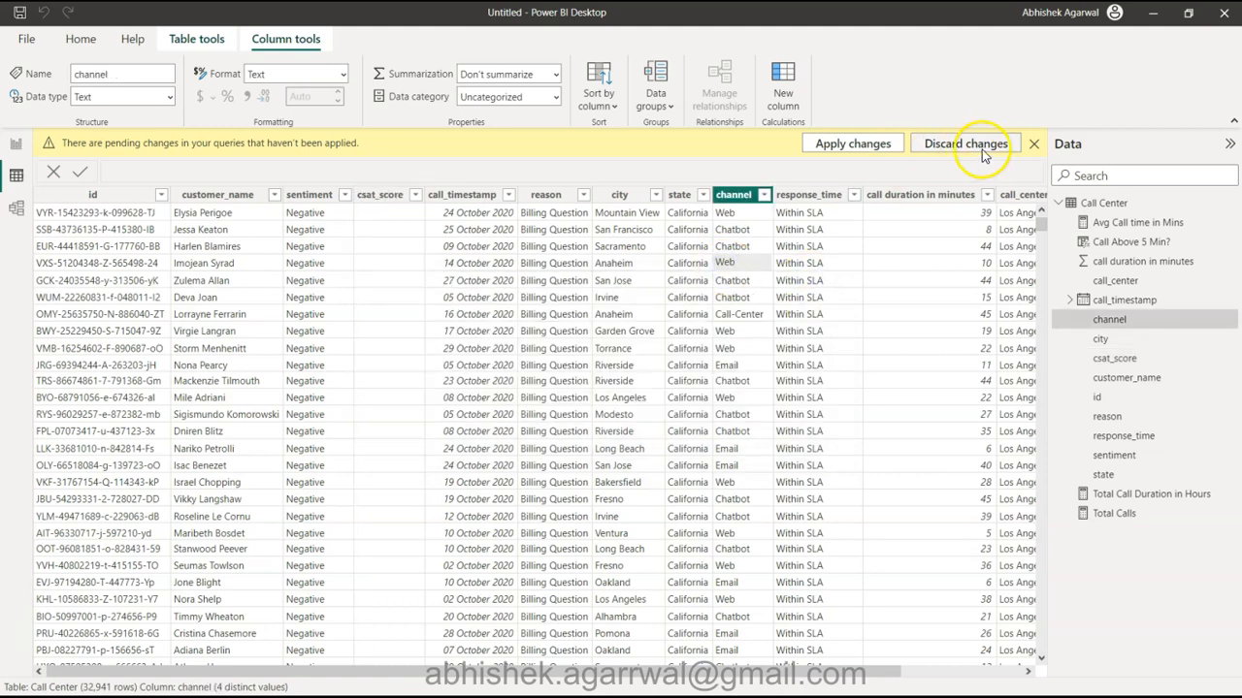
pyautogui.click(1033, 144)
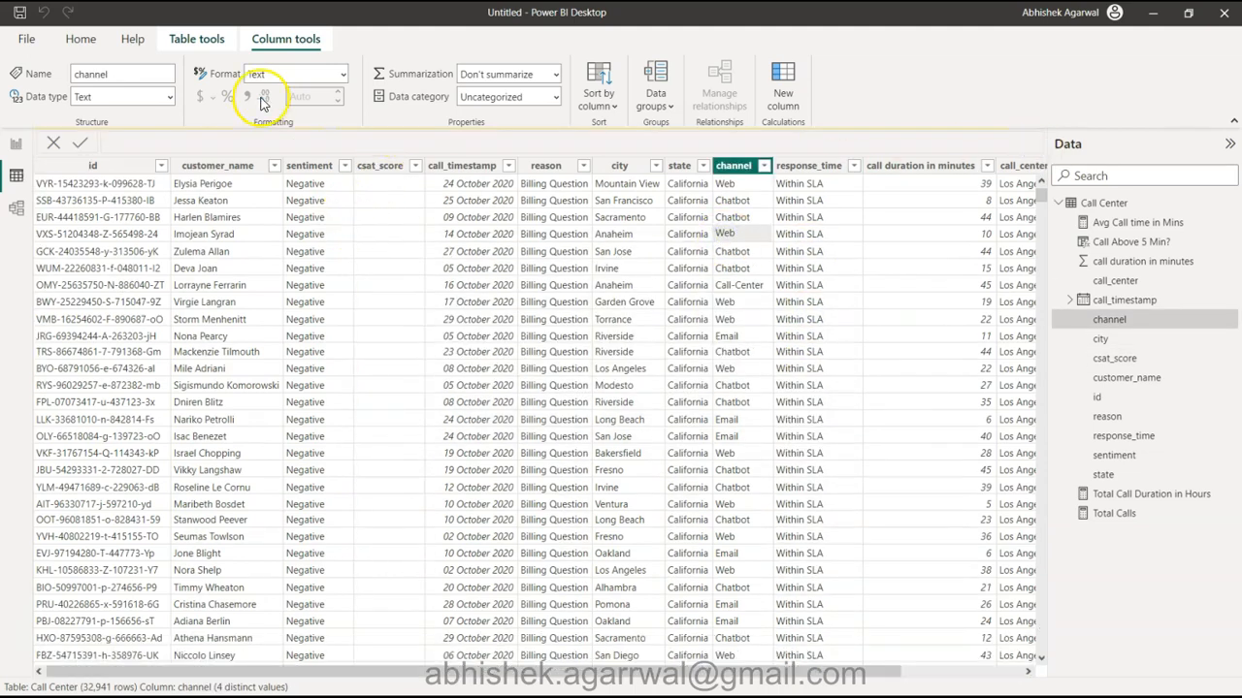
# Reopen Power Query Editor to check the csat_score column's type and values, and close and apply the query
pyautogui.click(81, 39)
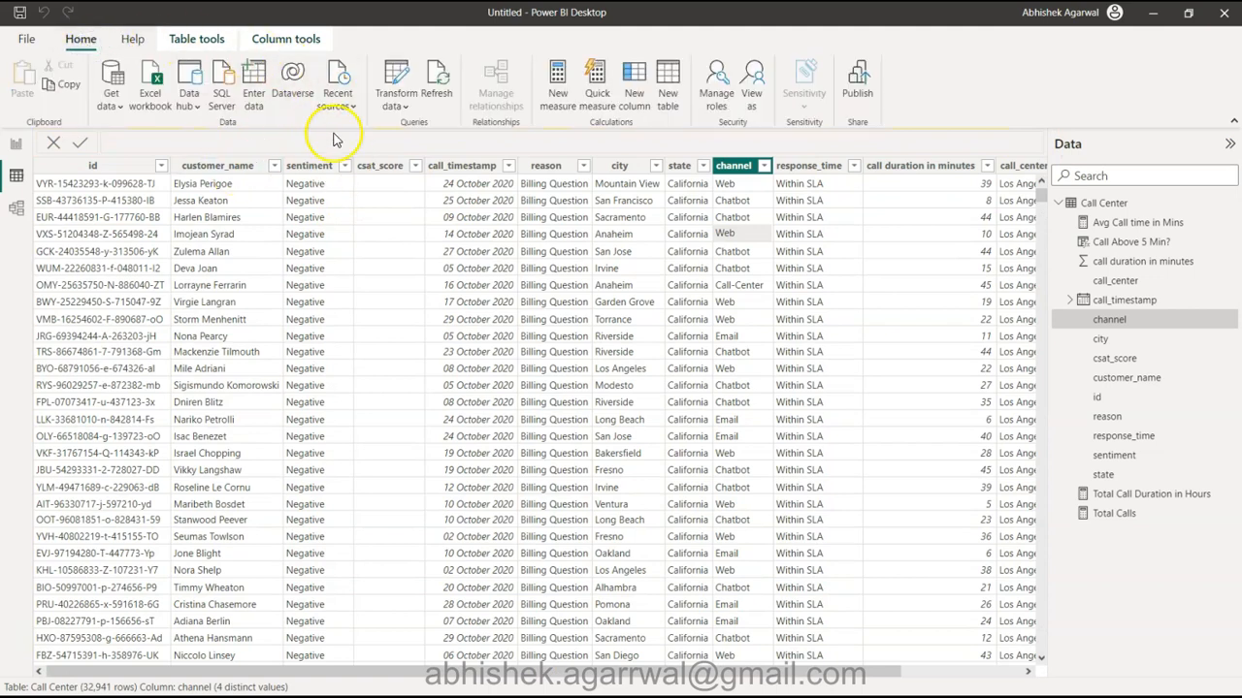
pyautogui.click(397, 97)
pyautogui.click(427, 134)
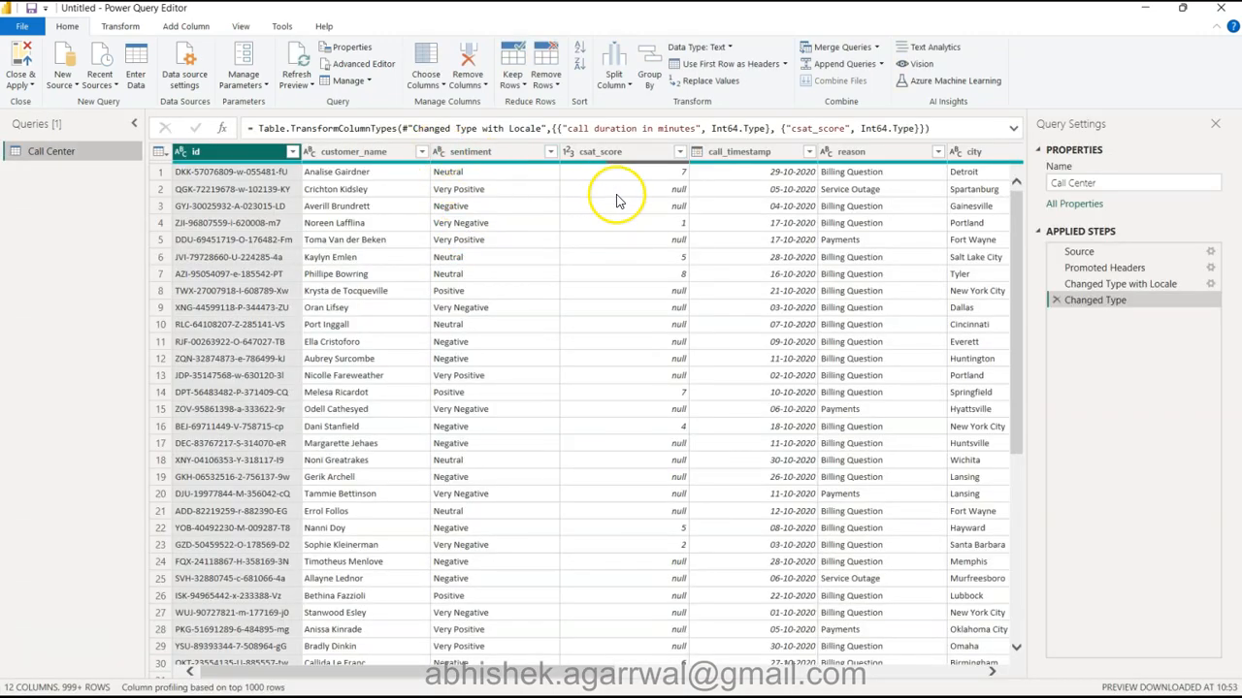
pyautogui.click(619, 159)
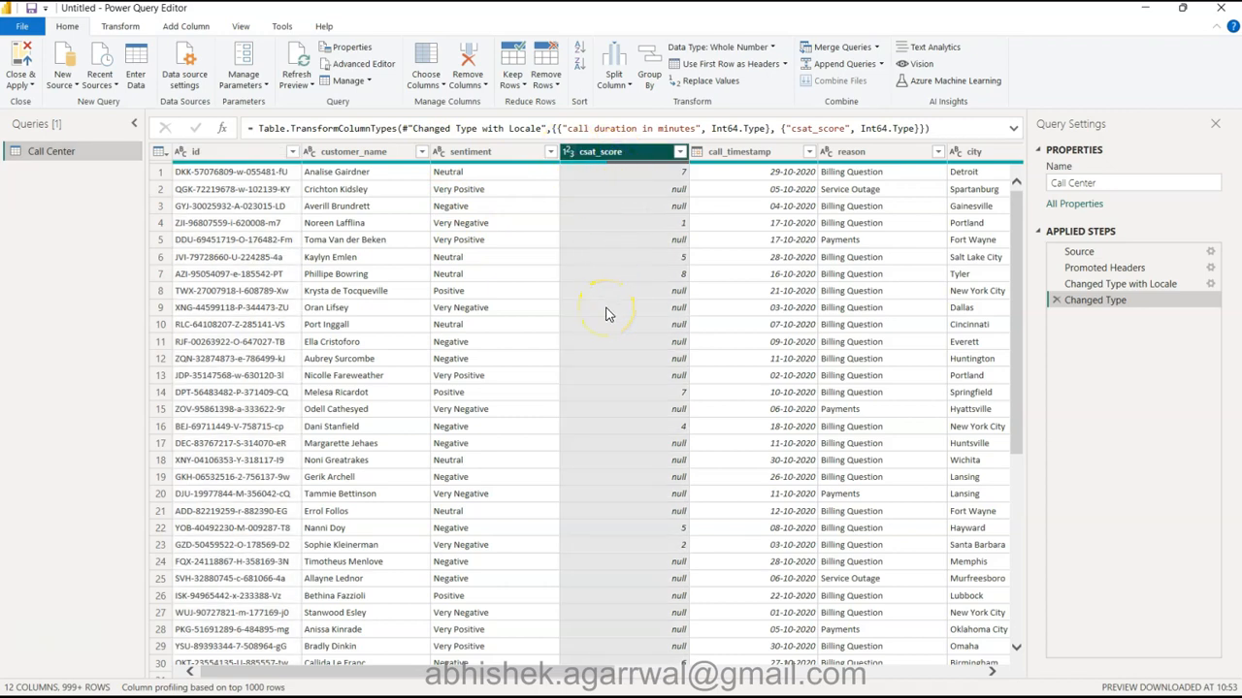
pyautogui.scroll(-20, 641, 330)
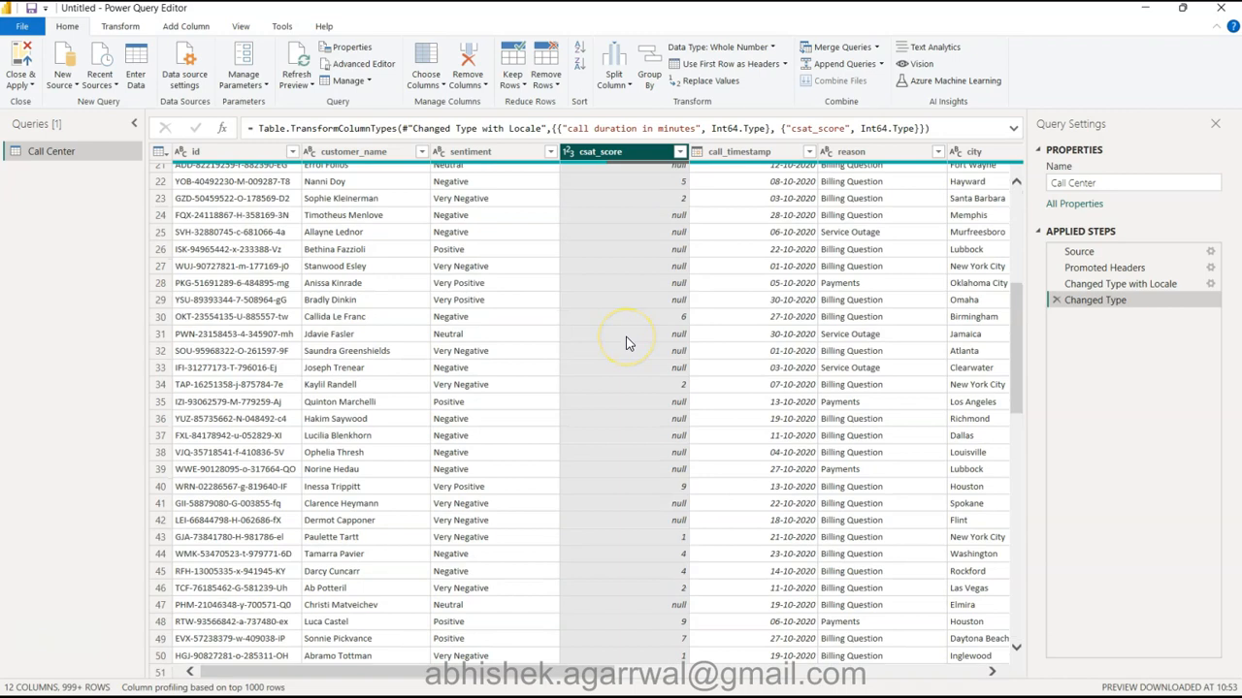
pyautogui.scroll(20, 626, 344)
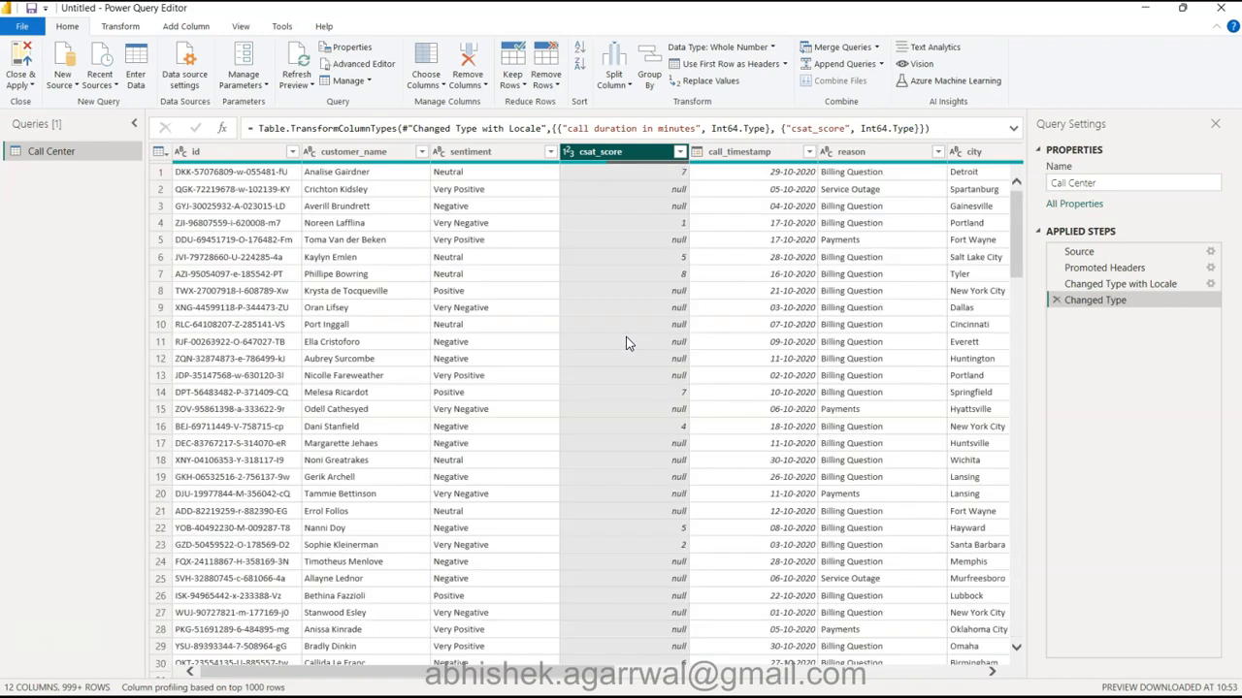
pyautogui.click(21, 56)
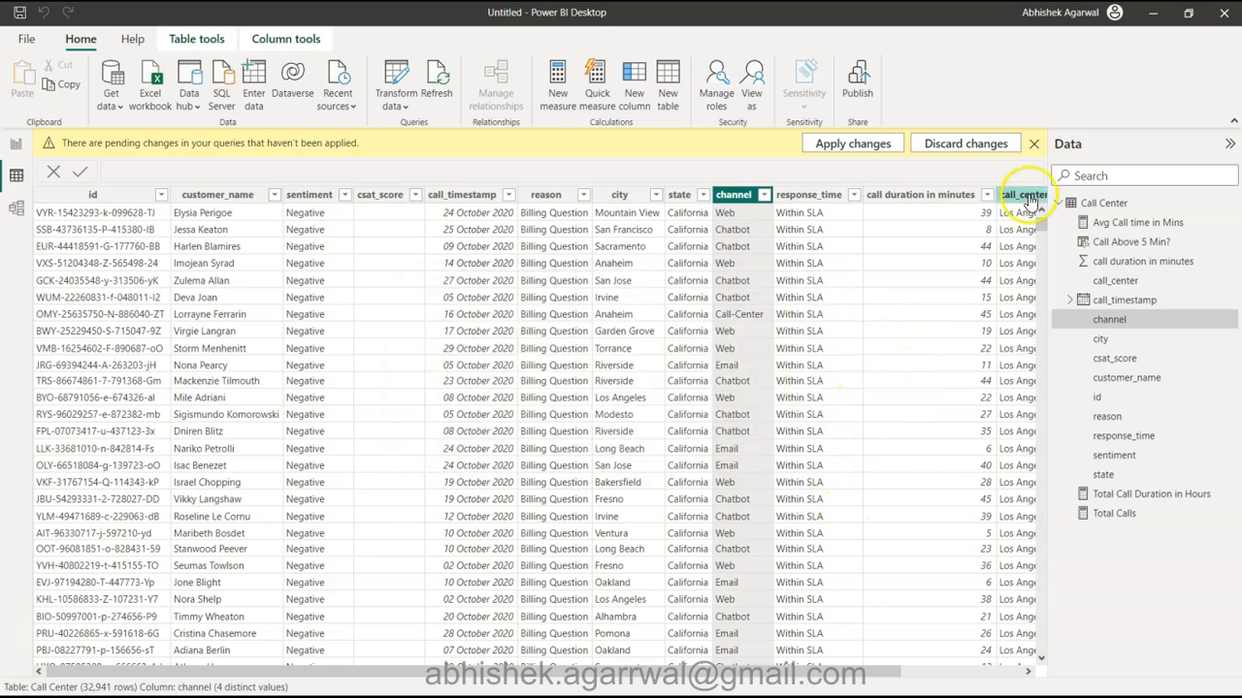
pyautogui.click(1034, 143)
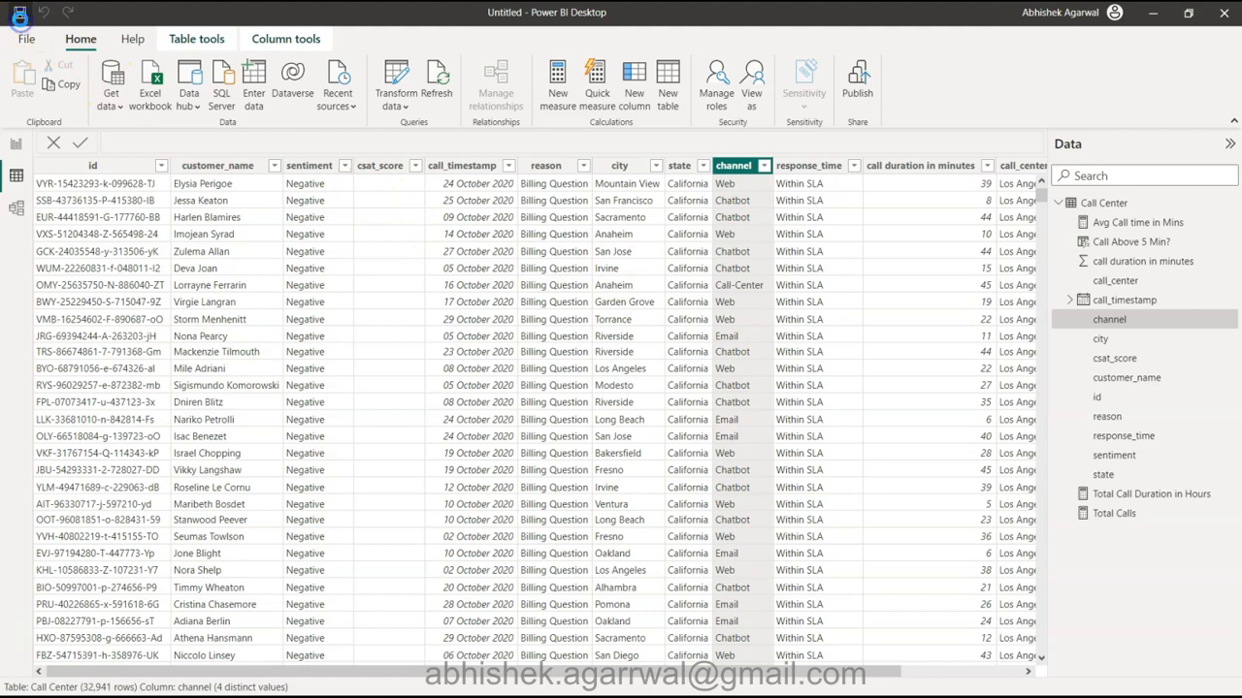
pyautogui.click(19, 13)
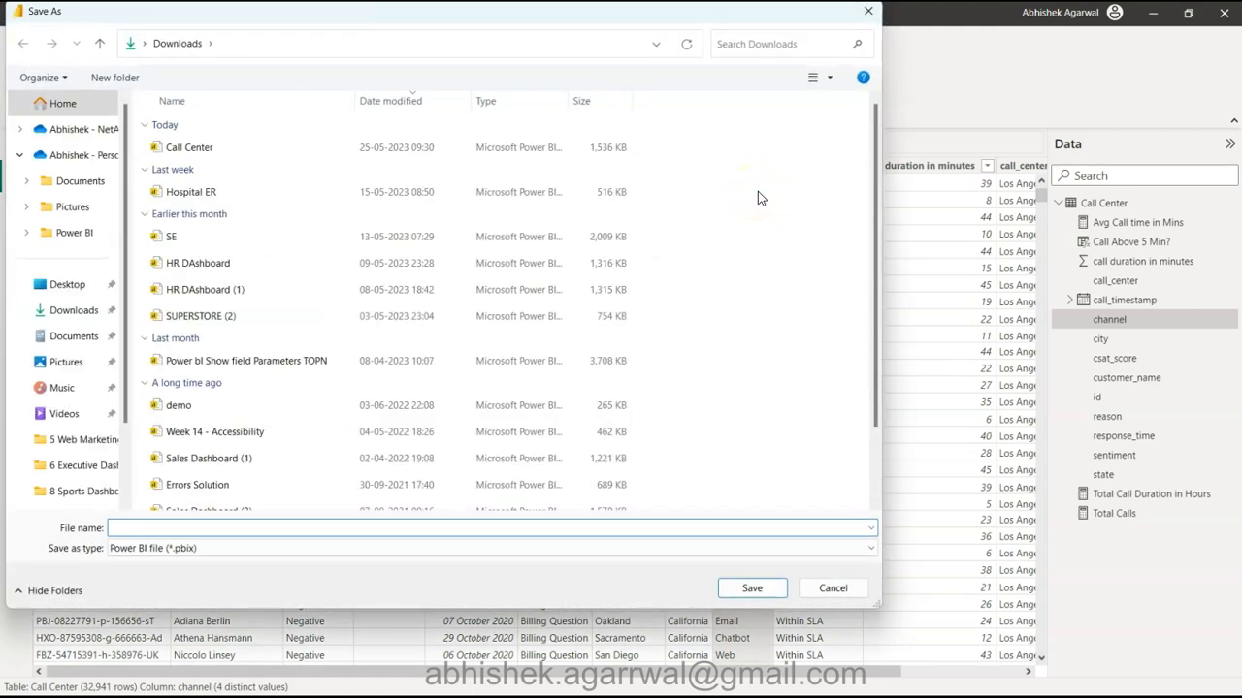
pyautogui.write('call center dashboard')
pyautogui.press('Return')
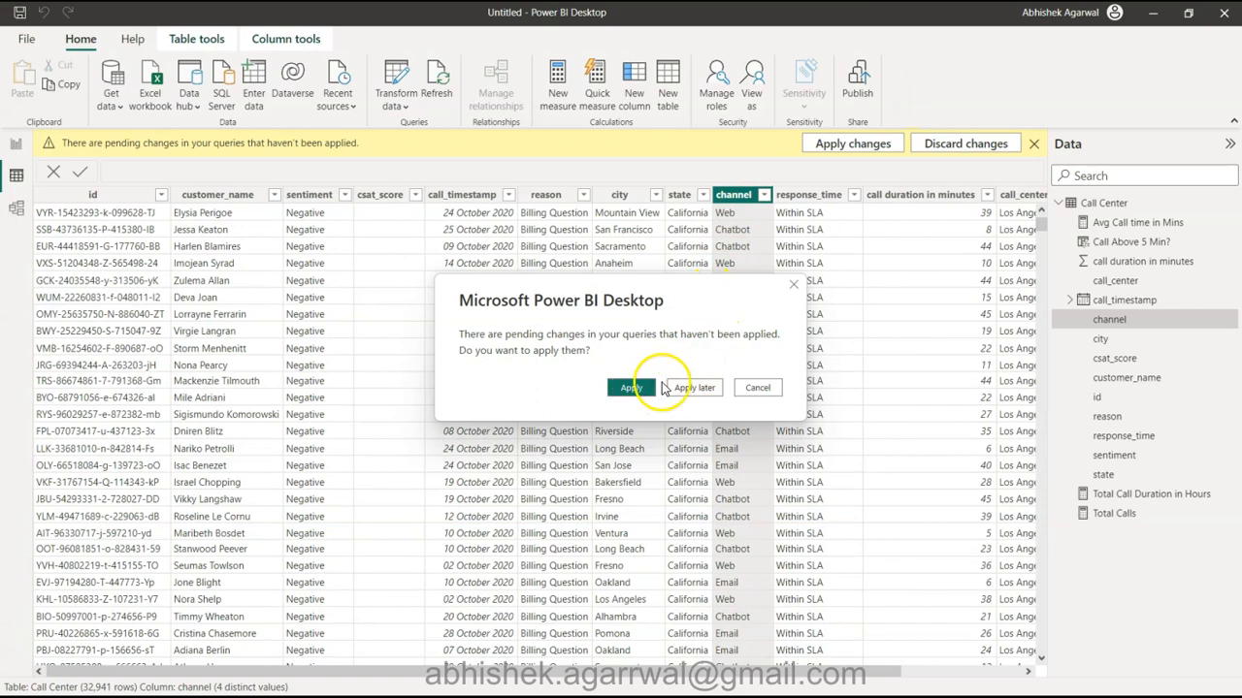
pyautogui.click(781, 388)
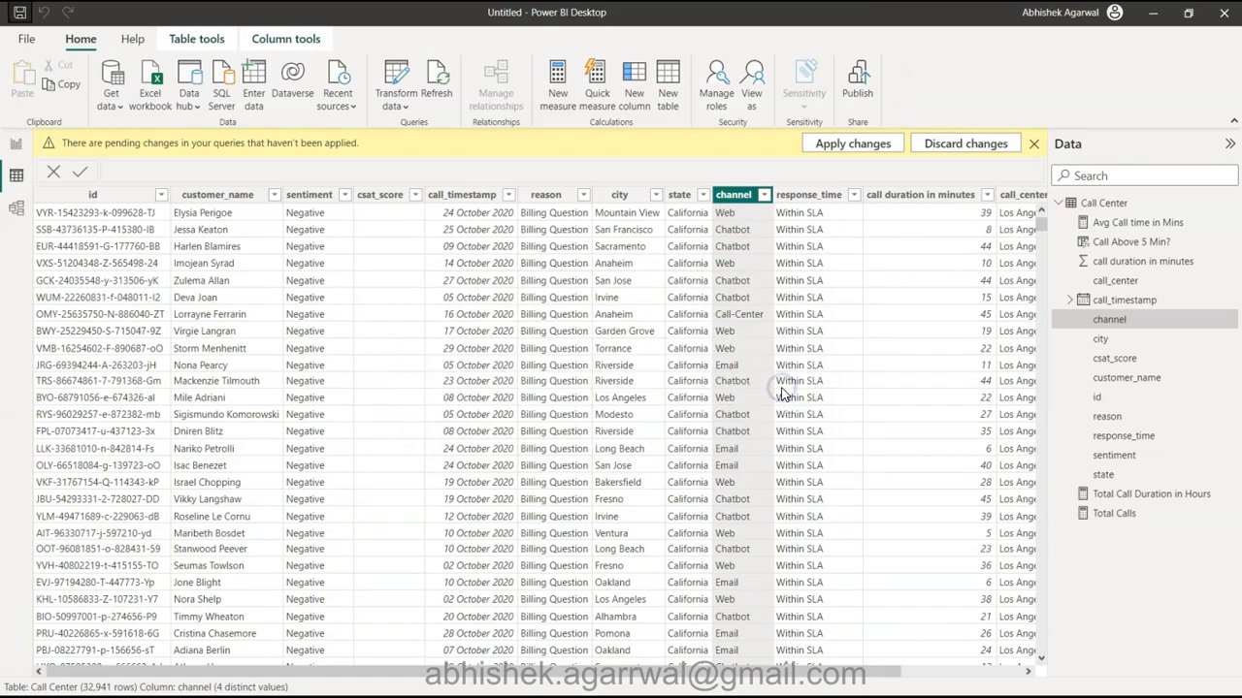
# Discard the pending query changes and close the report, saving it in Downloads as Call Center dashboard
pyautogui.click(991, 144)
pyautogui.click(703, 396)
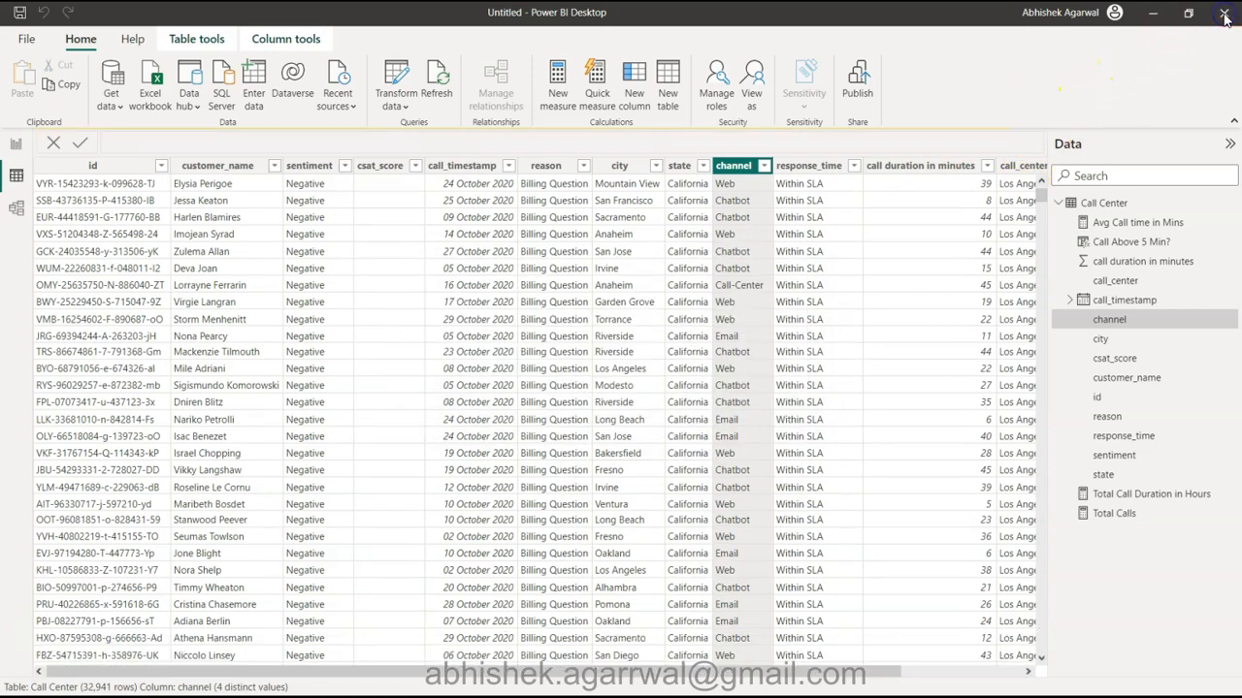
pyautogui.click(1223, 14)
pyautogui.click(633, 380)
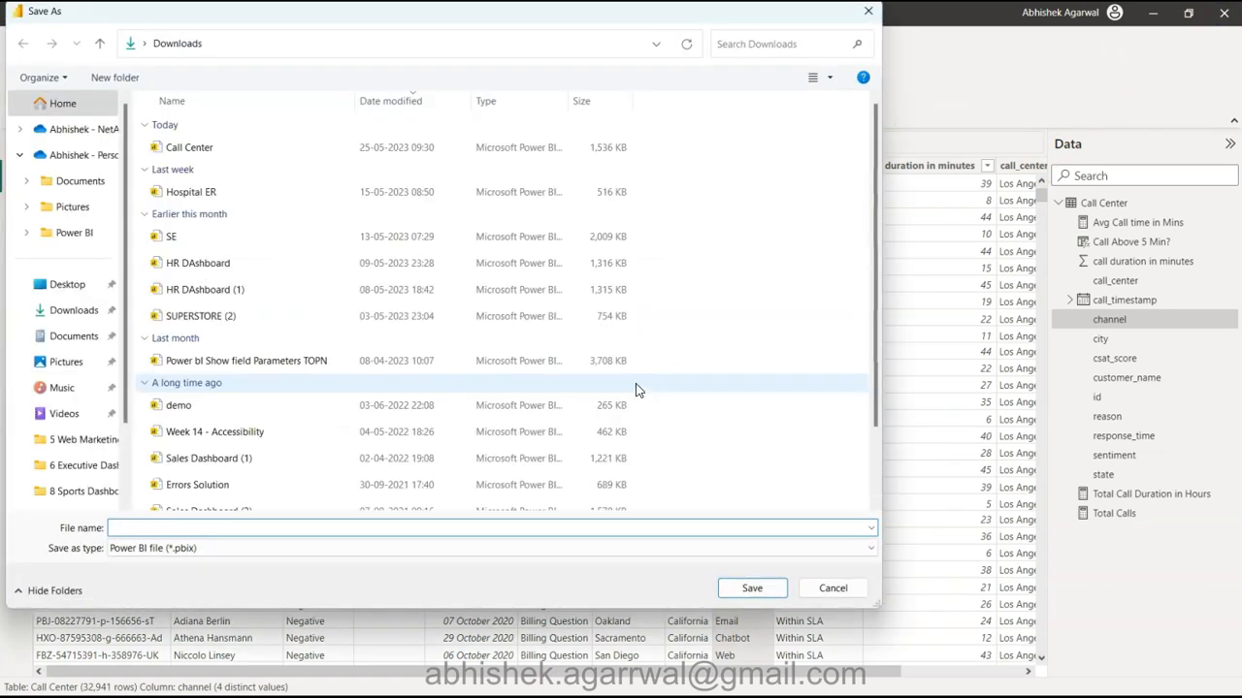
pyautogui.write('Ca')
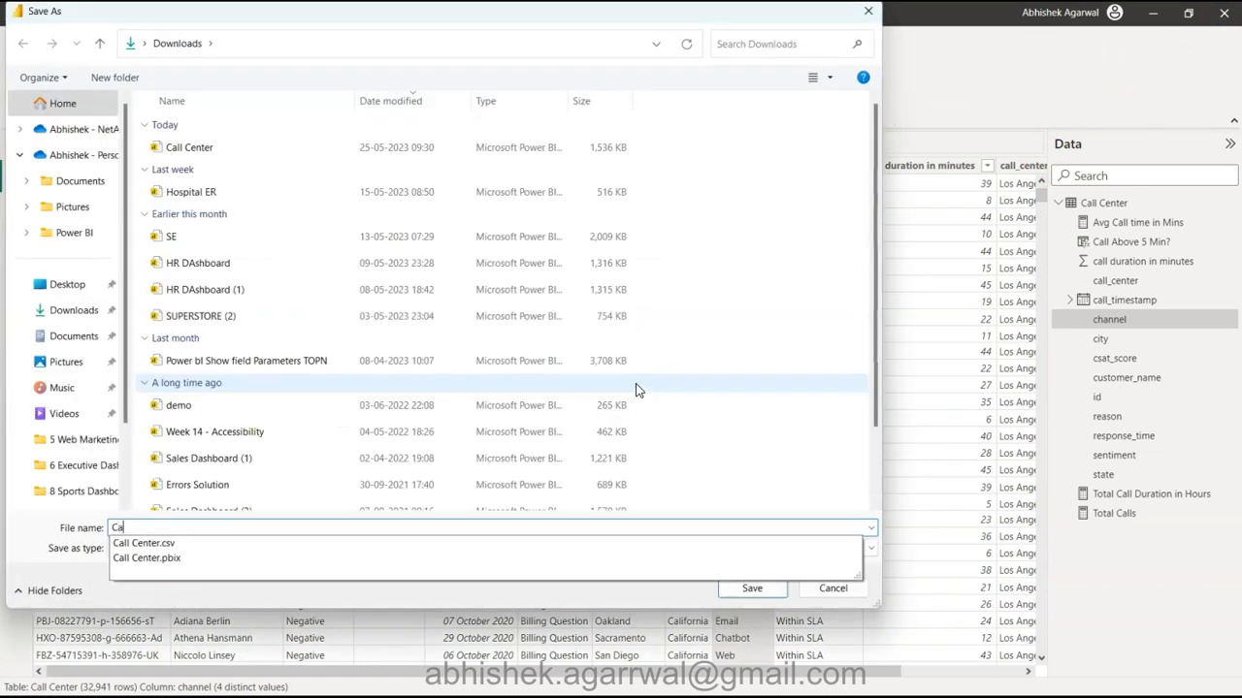
pyautogui.write('ll Center dashboard')
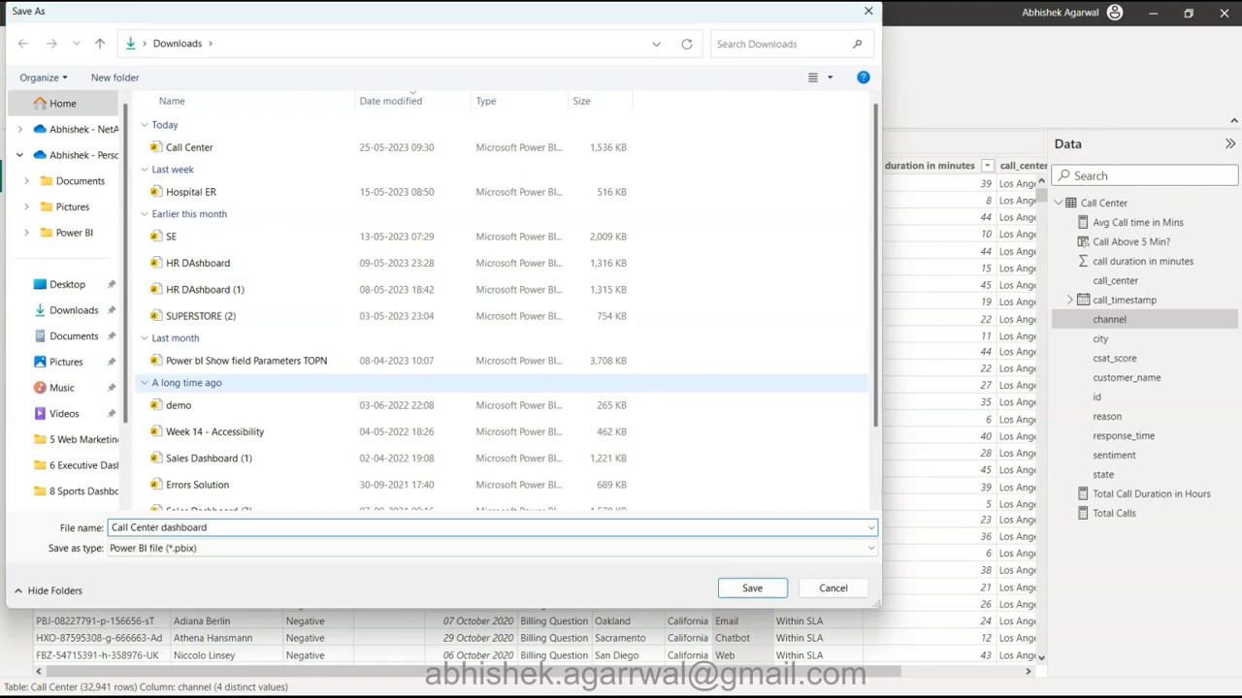
pyautogui.press('Return')
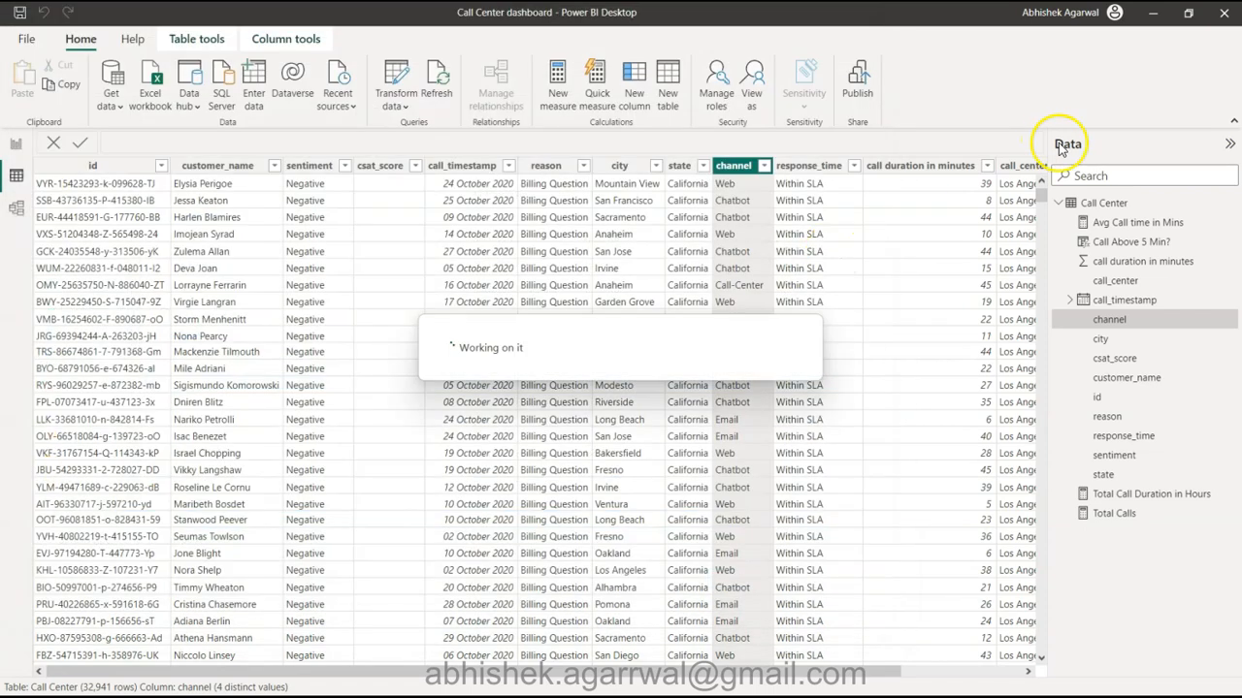
# In the reopened report's table data, try to change the csat_score column's data type to Whole number
pyautogui.hotkey('alt', 'Tab')
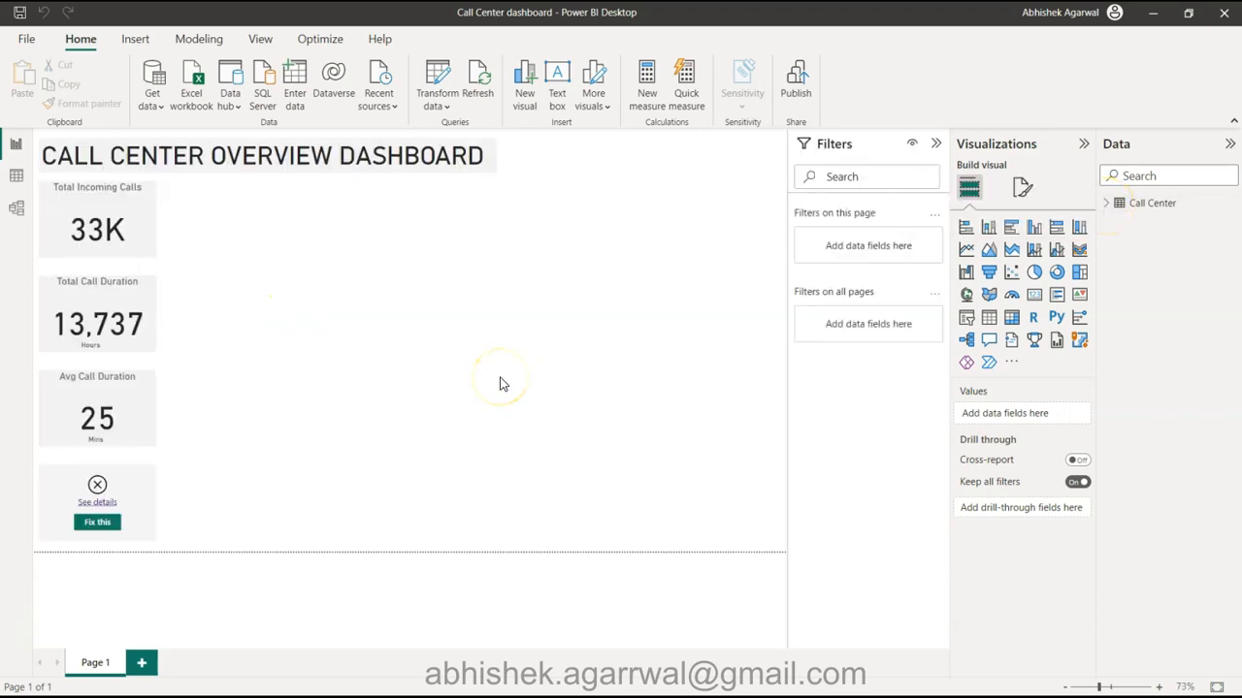
pyautogui.click(16, 176)
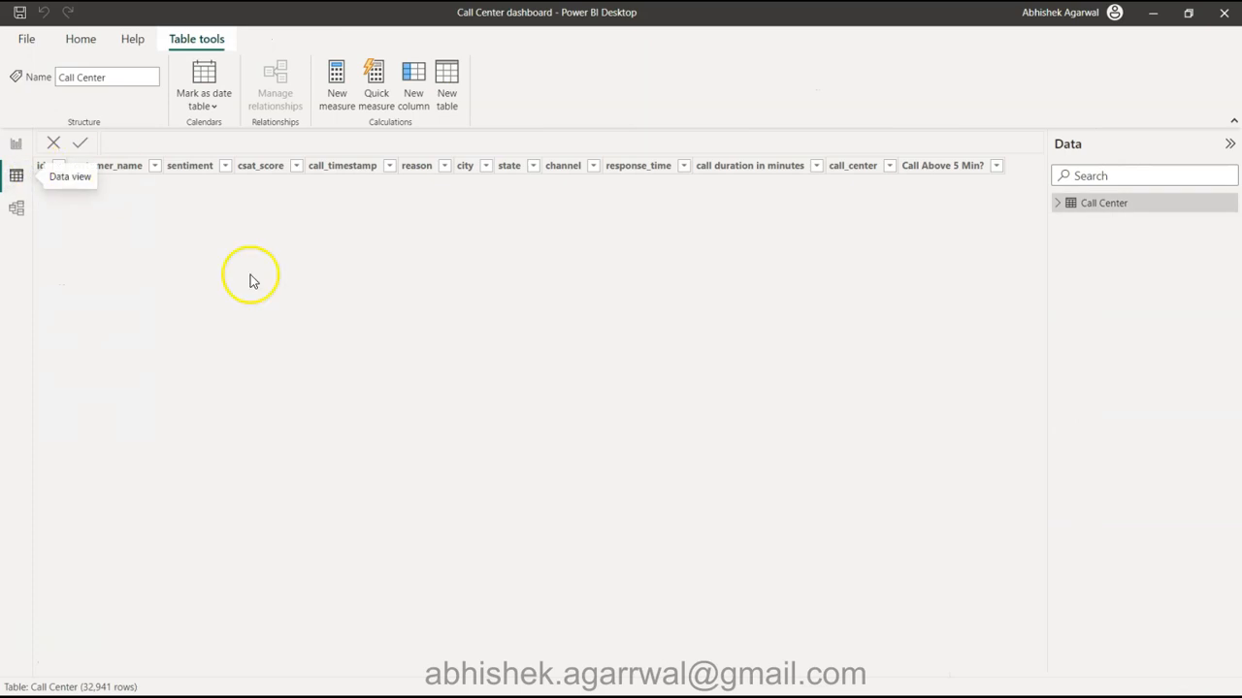
pyautogui.click(392, 166)
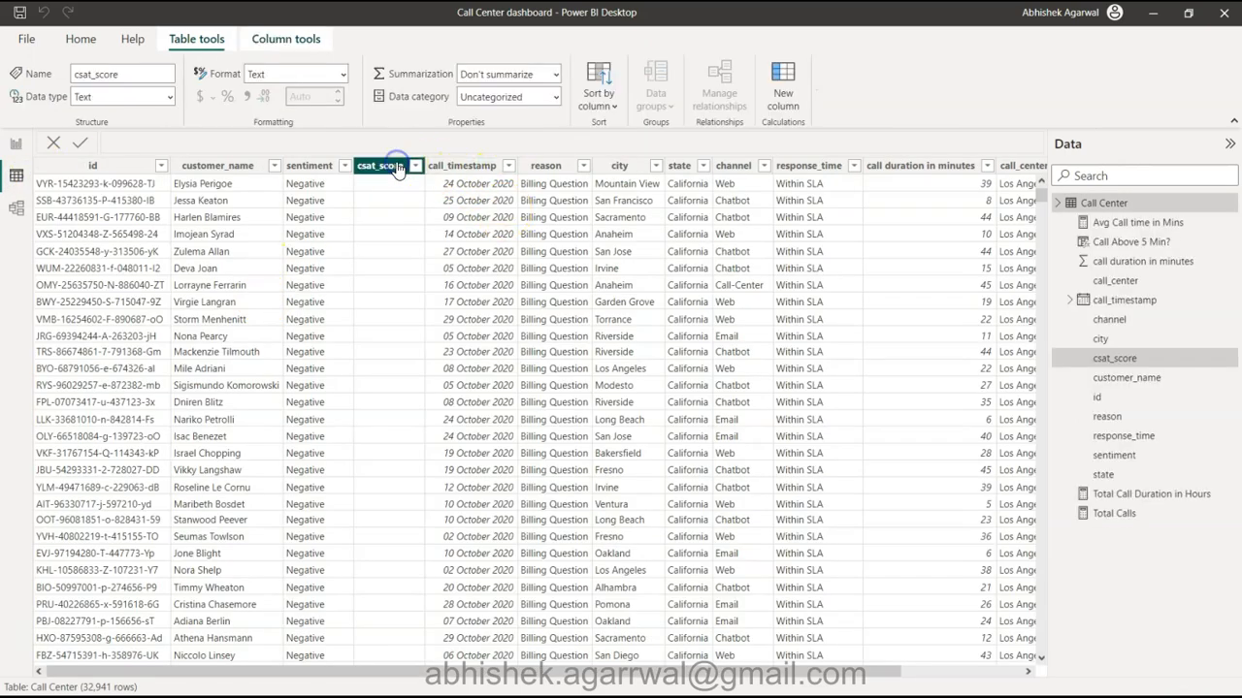
pyautogui.click(170, 97)
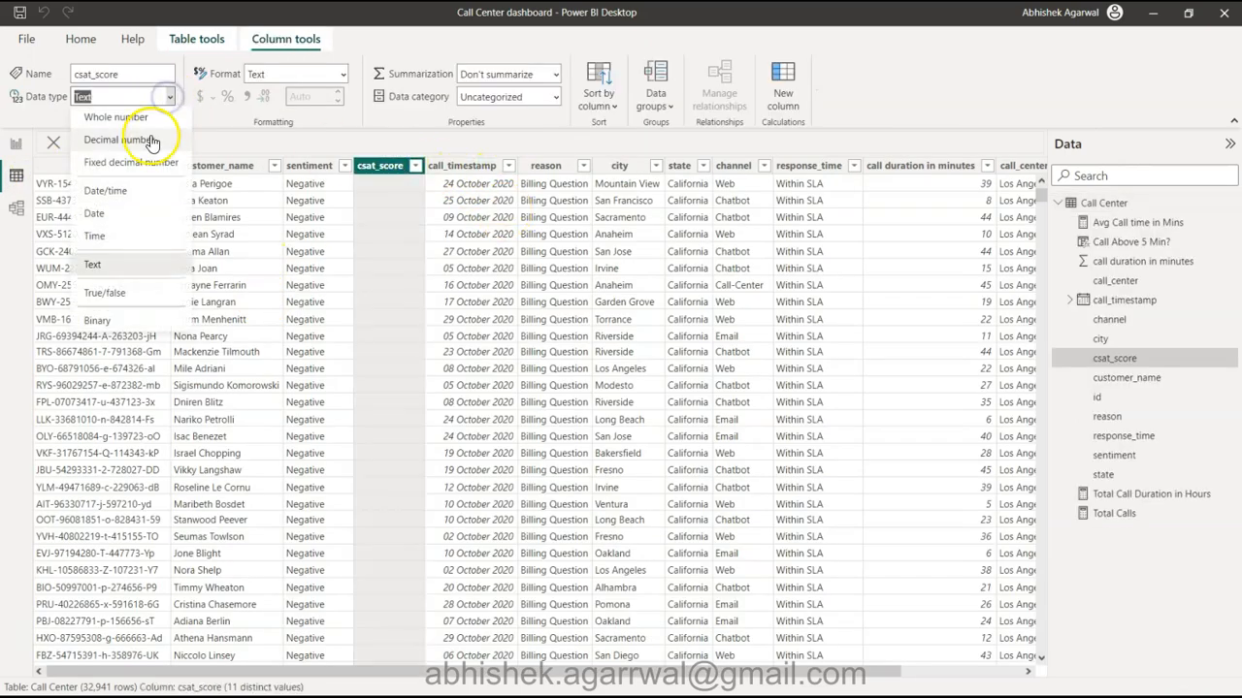
pyautogui.click(146, 118)
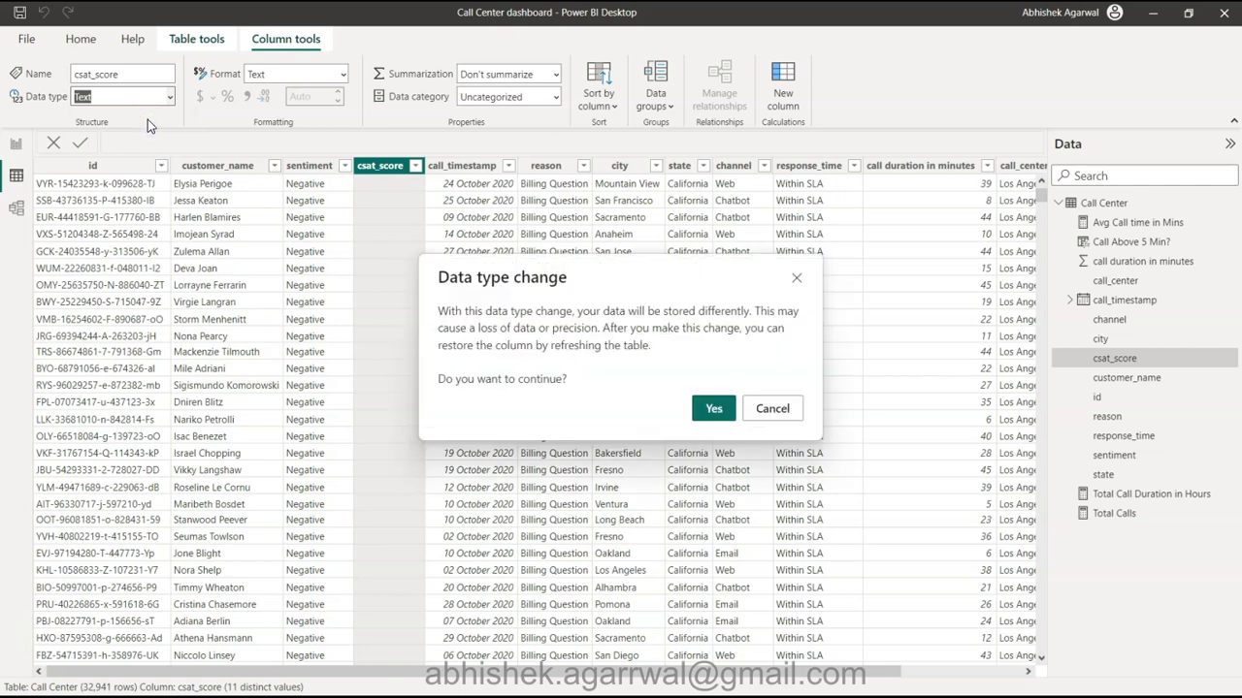
pyautogui.click(714, 407)
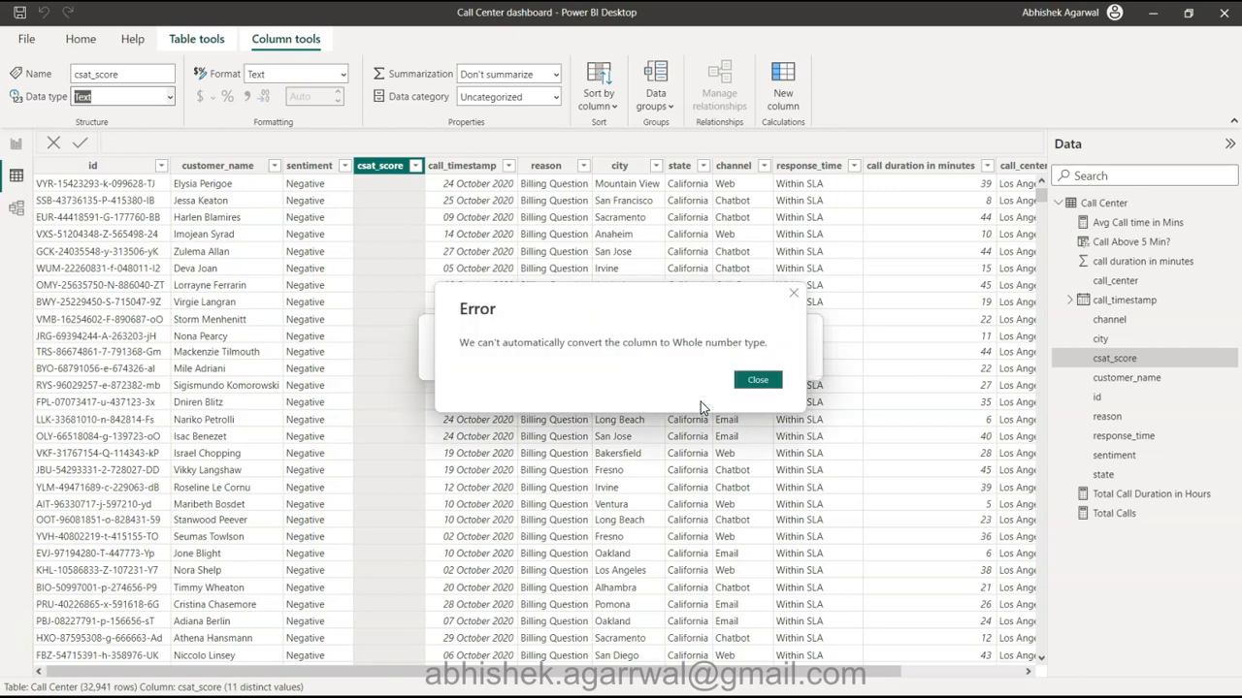
pyautogui.click(758, 380)
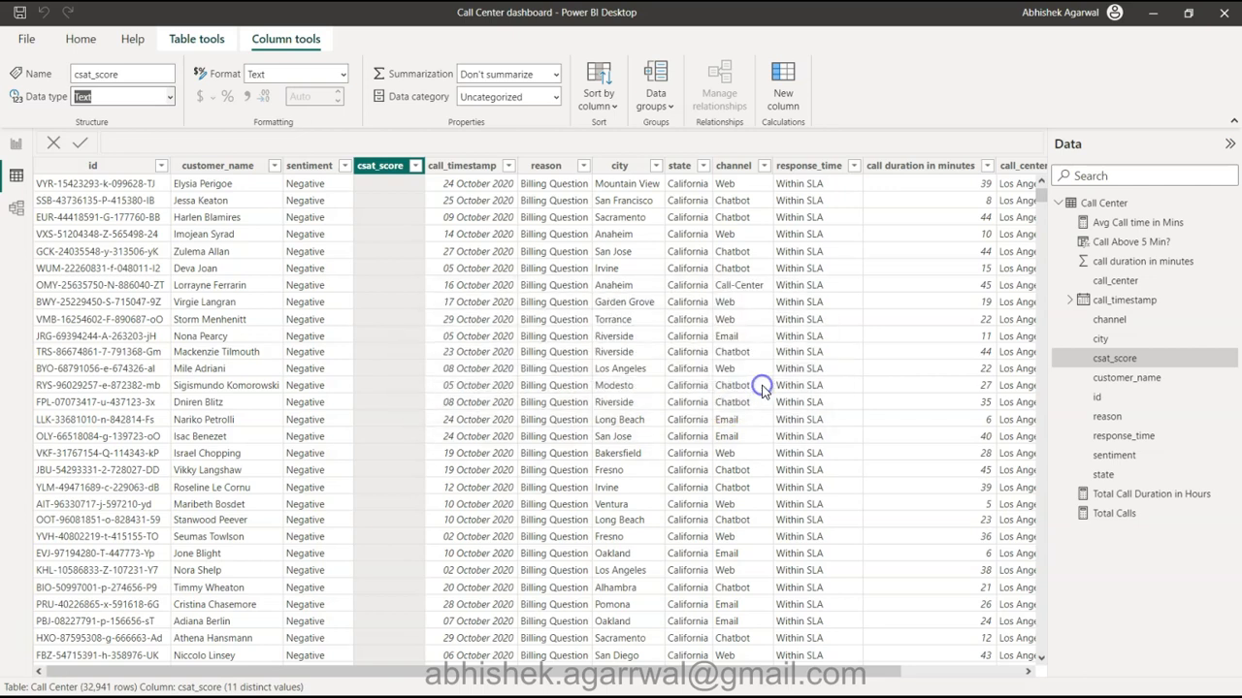
pyautogui.scroll(-7, 403, 257)
pyautogui.scroll(7, 400, 254)
# Open the Call Center query for transformation, set the csat_score column's type to Whole Number and inspect its first values
pyautogui.click(82, 39)
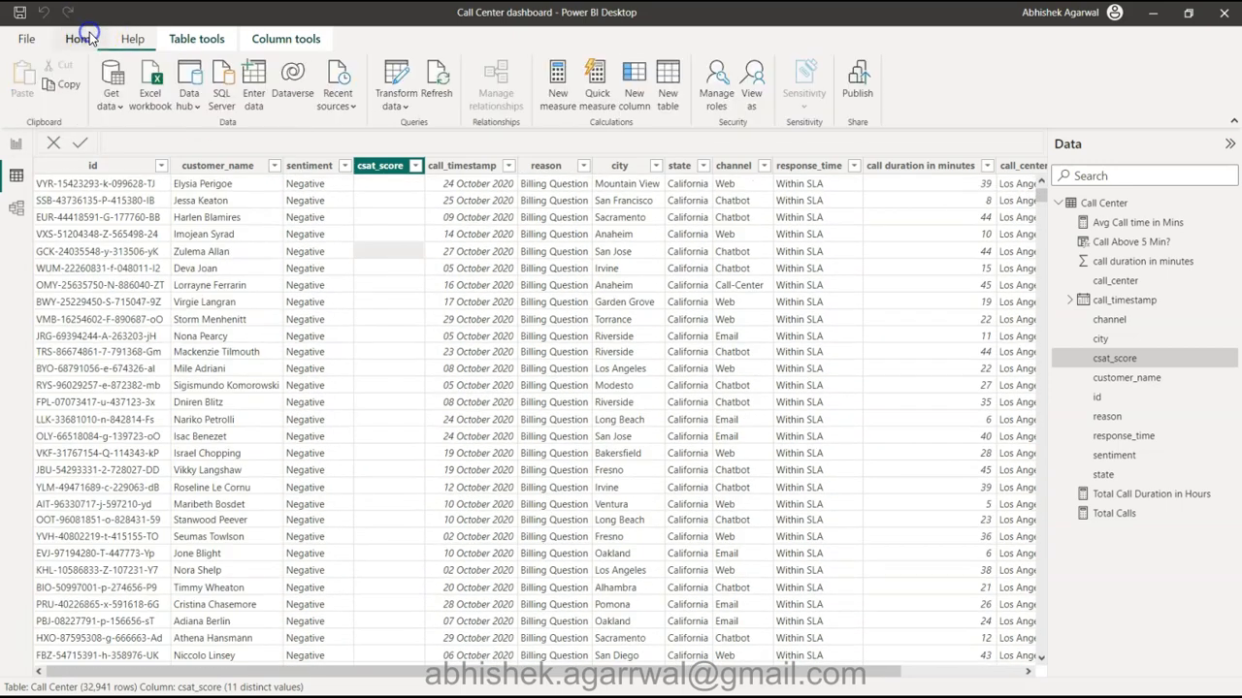
pyautogui.click(411, 84)
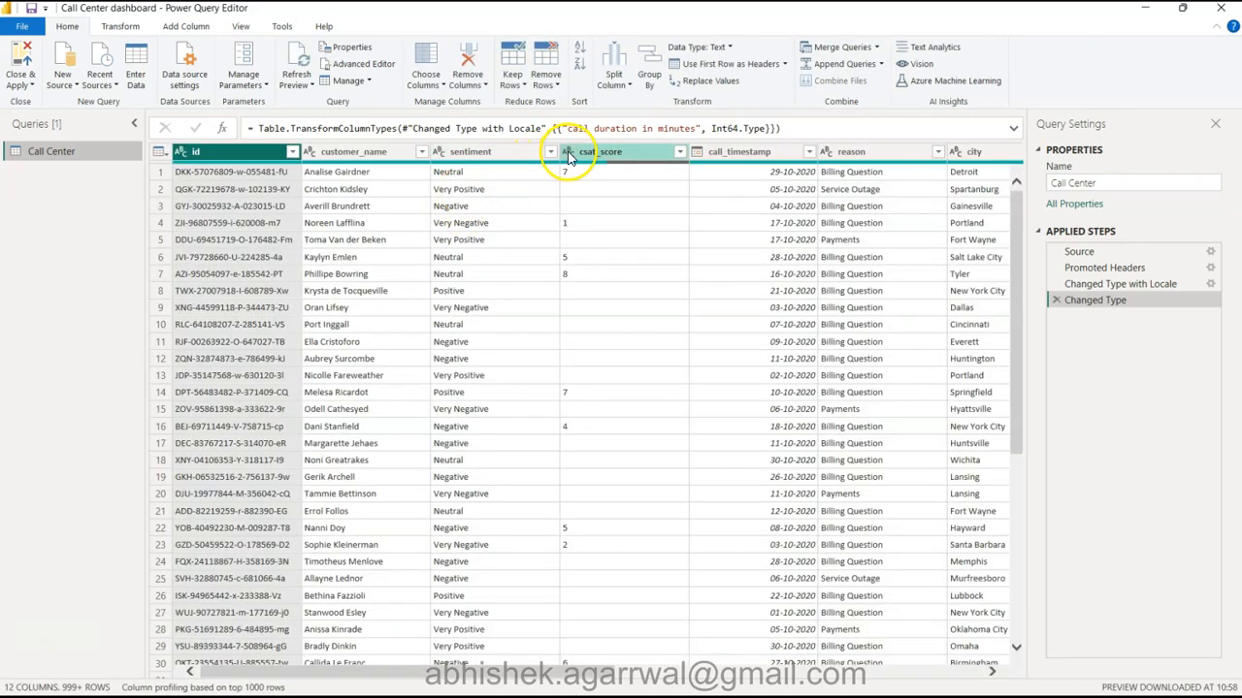
pyautogui.click(569, 155)
pyautogui.click(568, 153)
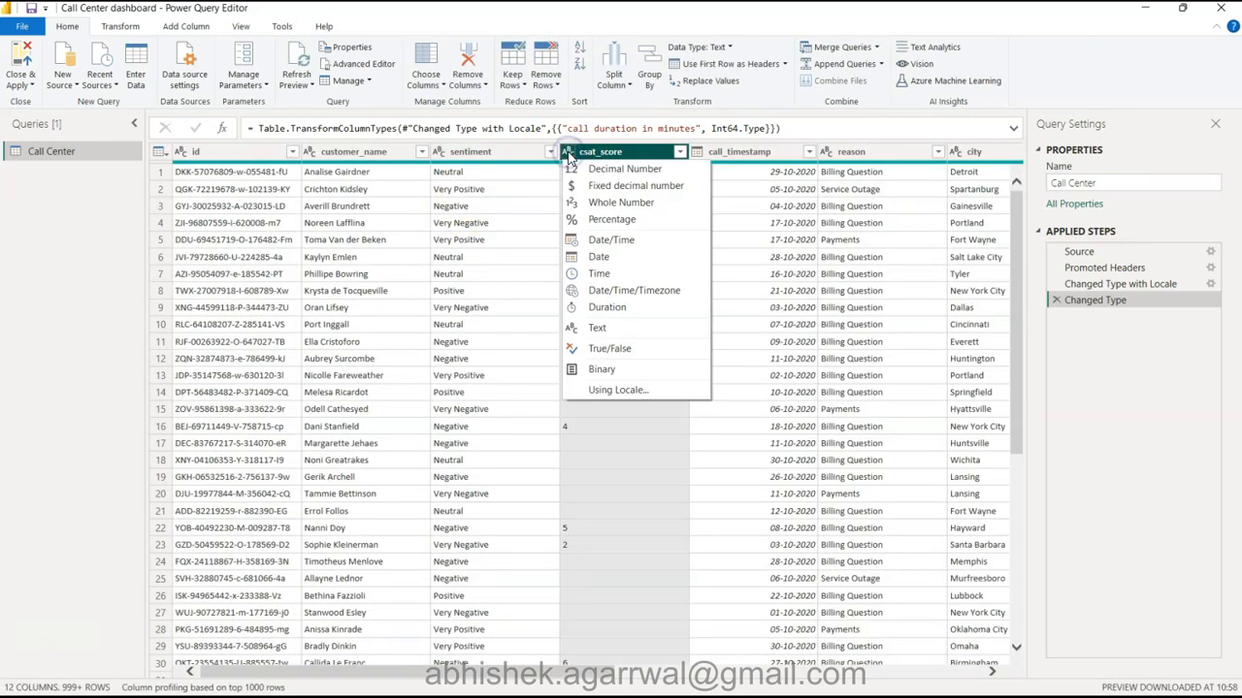
pyautogui.click(665, 206)
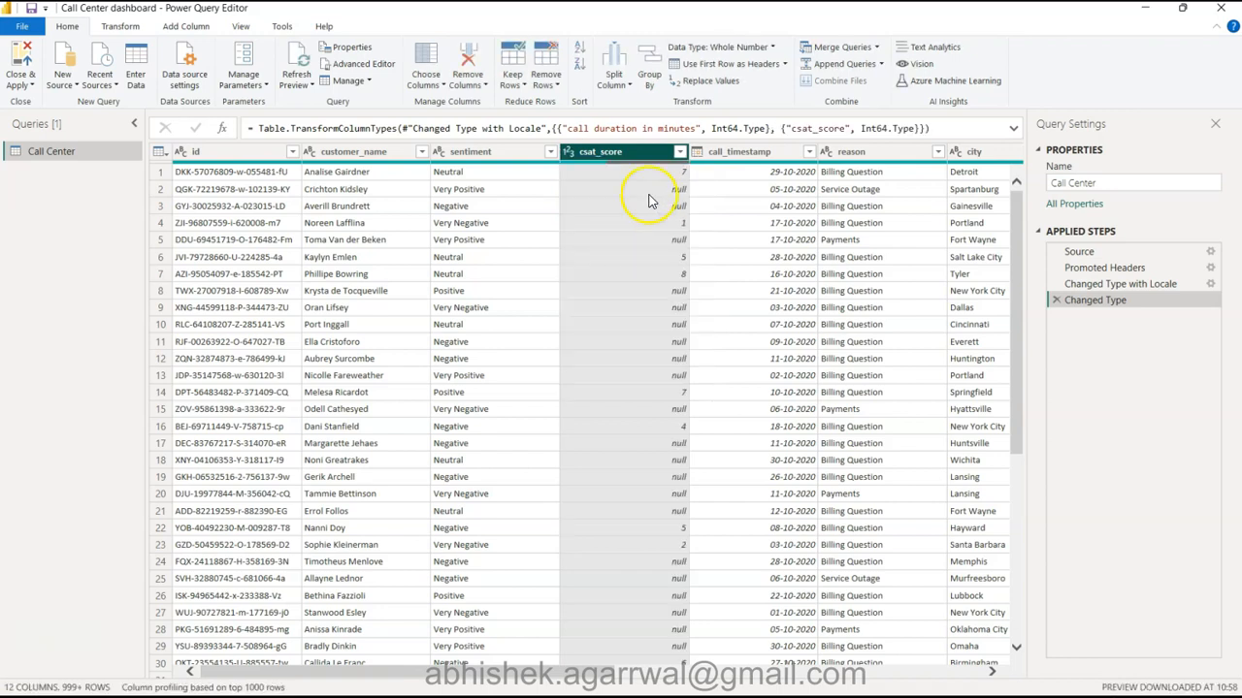
pyautogui.click(647, 192)
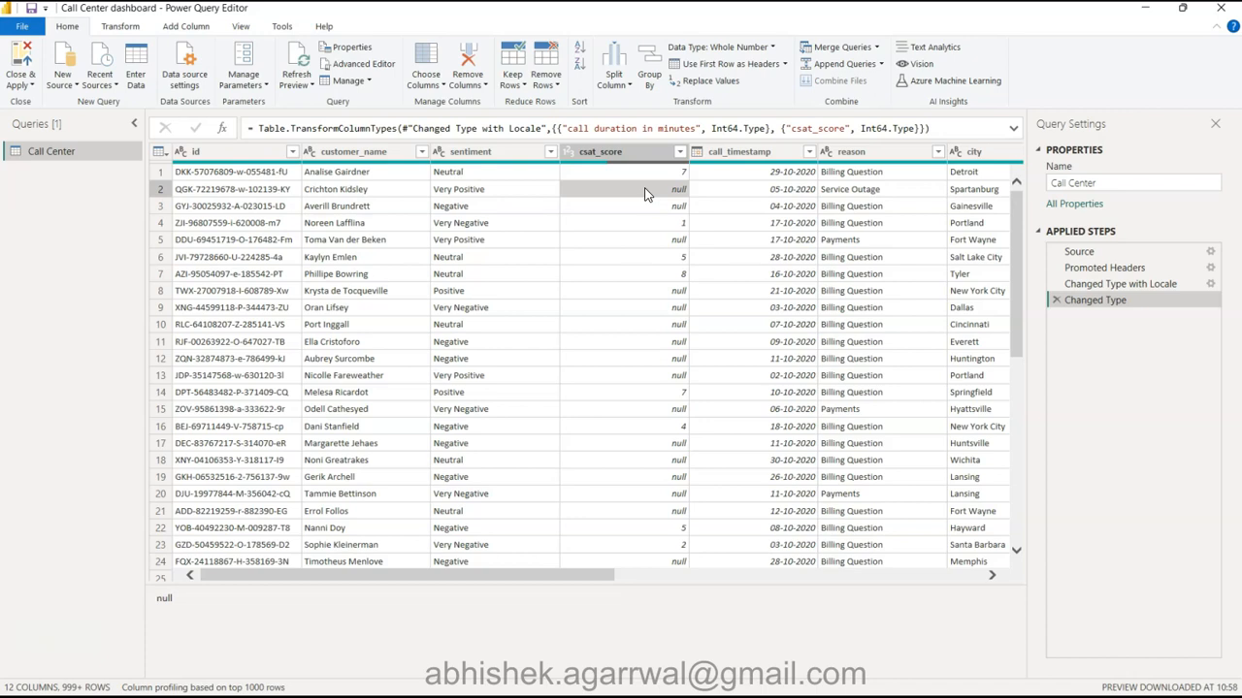
pyautogui.click(647, 173)
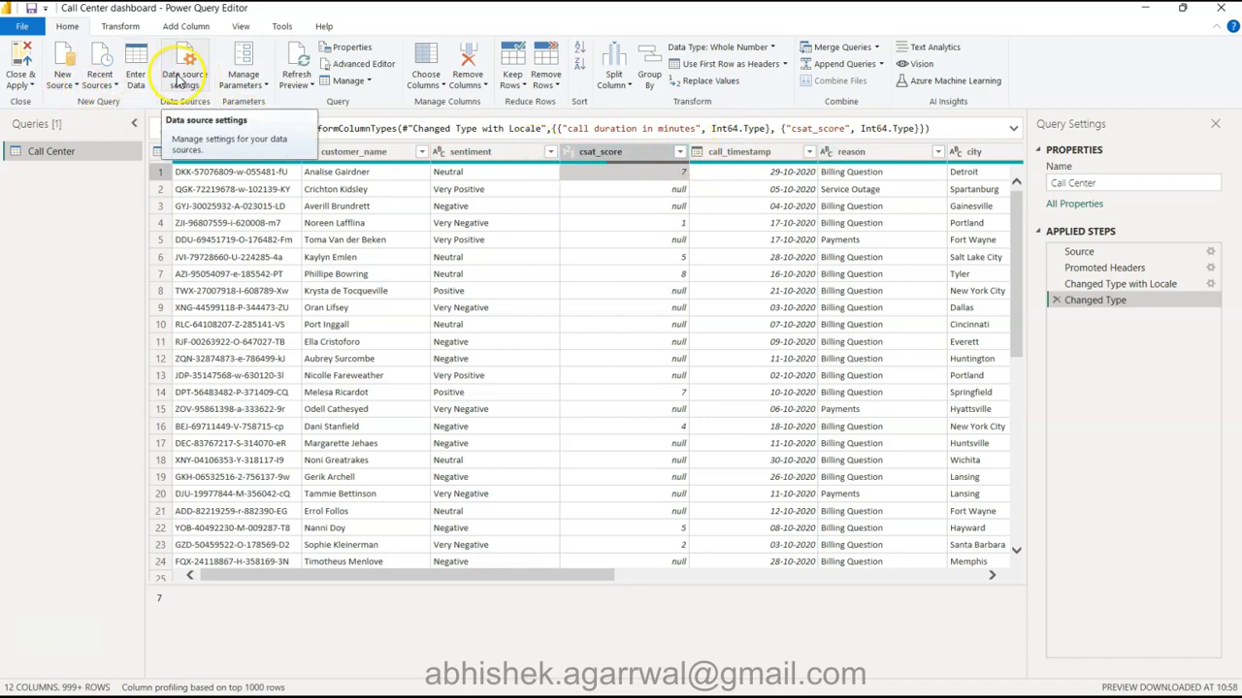
# Try to close and apply the Call Center query changes, and dismiss the resulting dialogs
pyautogui.click(20, 57)
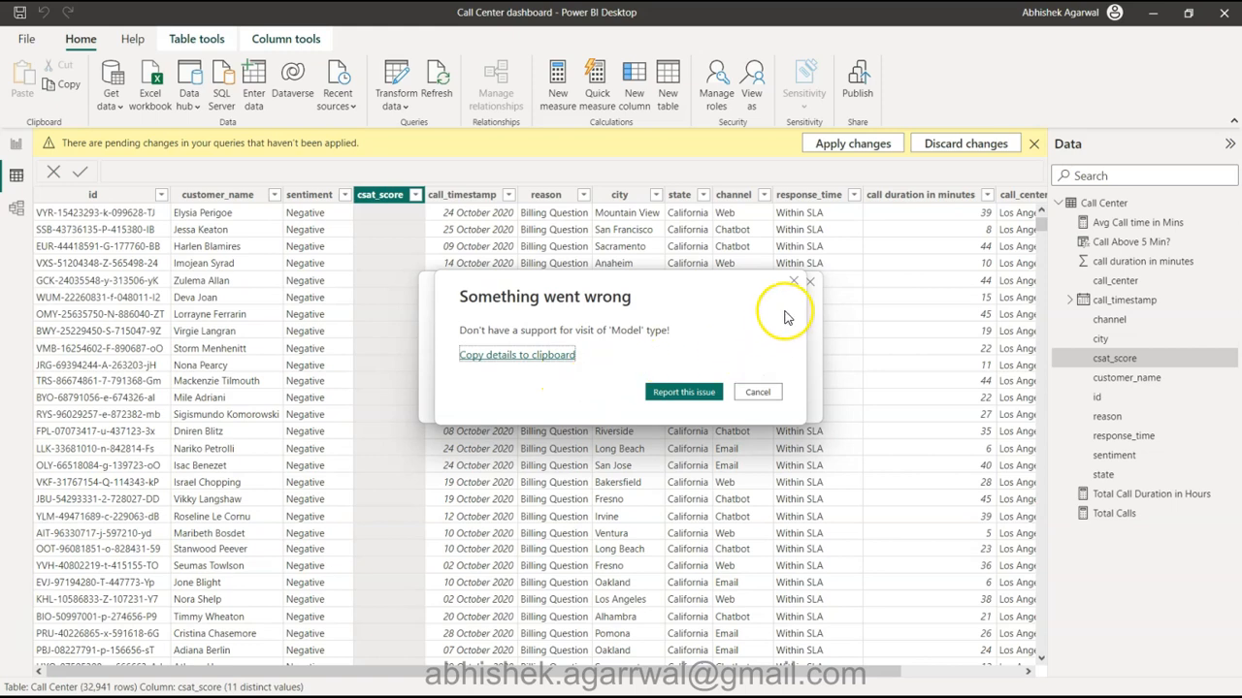
pyautogui.click(795, 282)
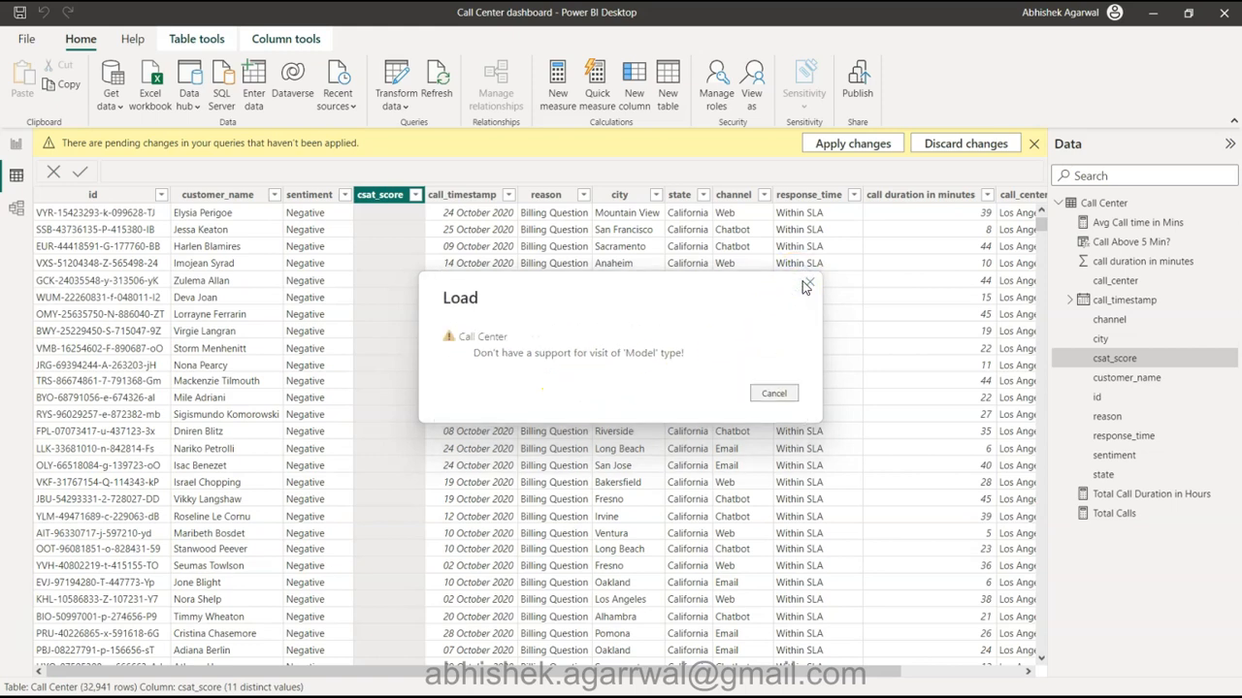
pyautogui.click(807, 284)
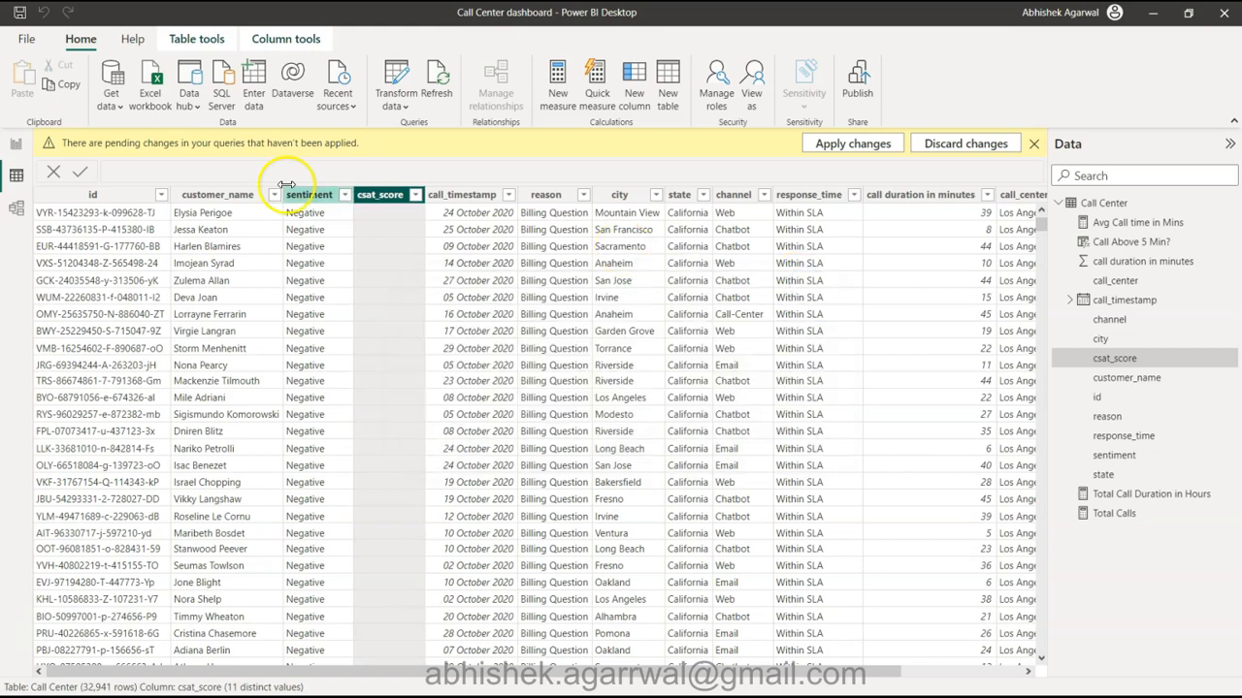
# Start a new blank report and dismiss the startup screen
pyautogui.click(39, 41)
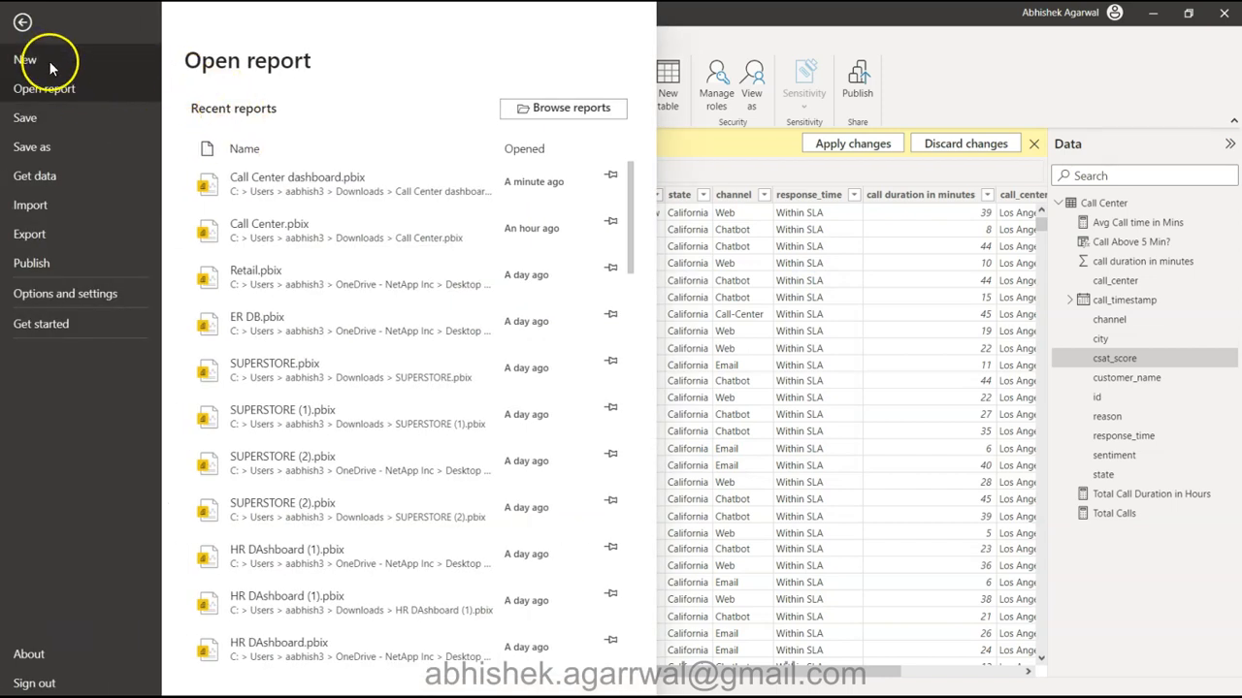
pyautogui.press('Escape')
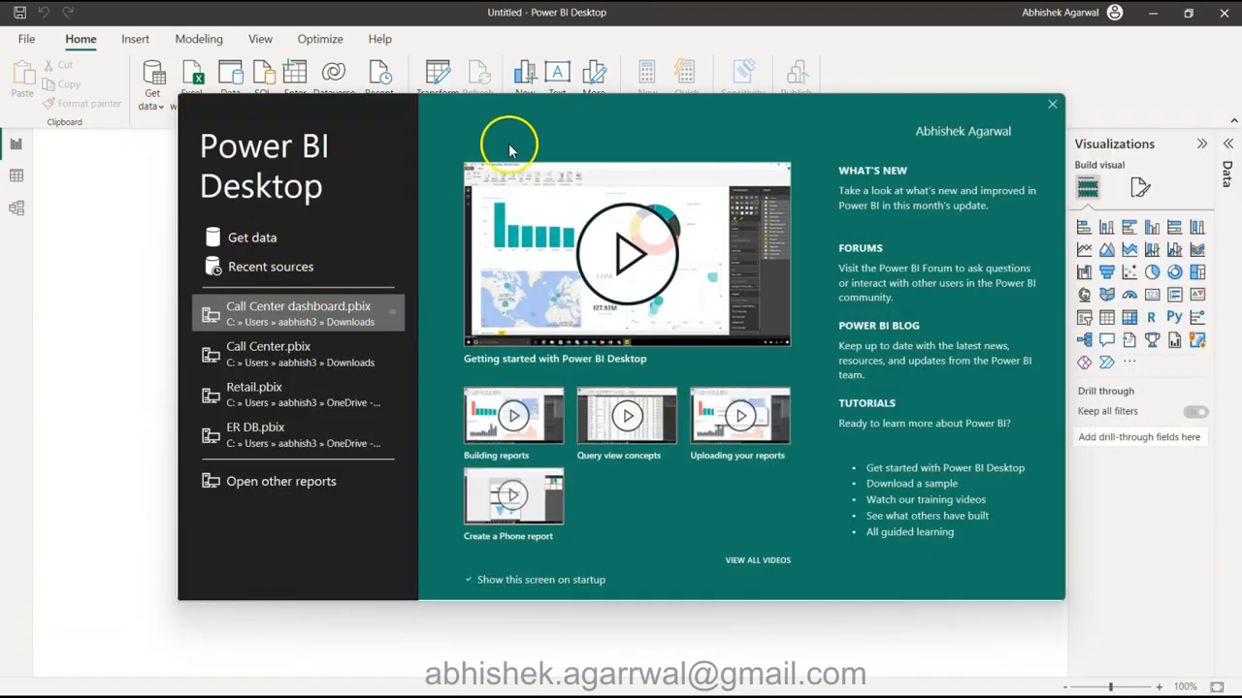
pyautogui.click(1052, 104)
# Import Call Center.csv as a Text/CSV source and open it for transformation to check the csat_score column's type
pyautogui.click(150, 90)
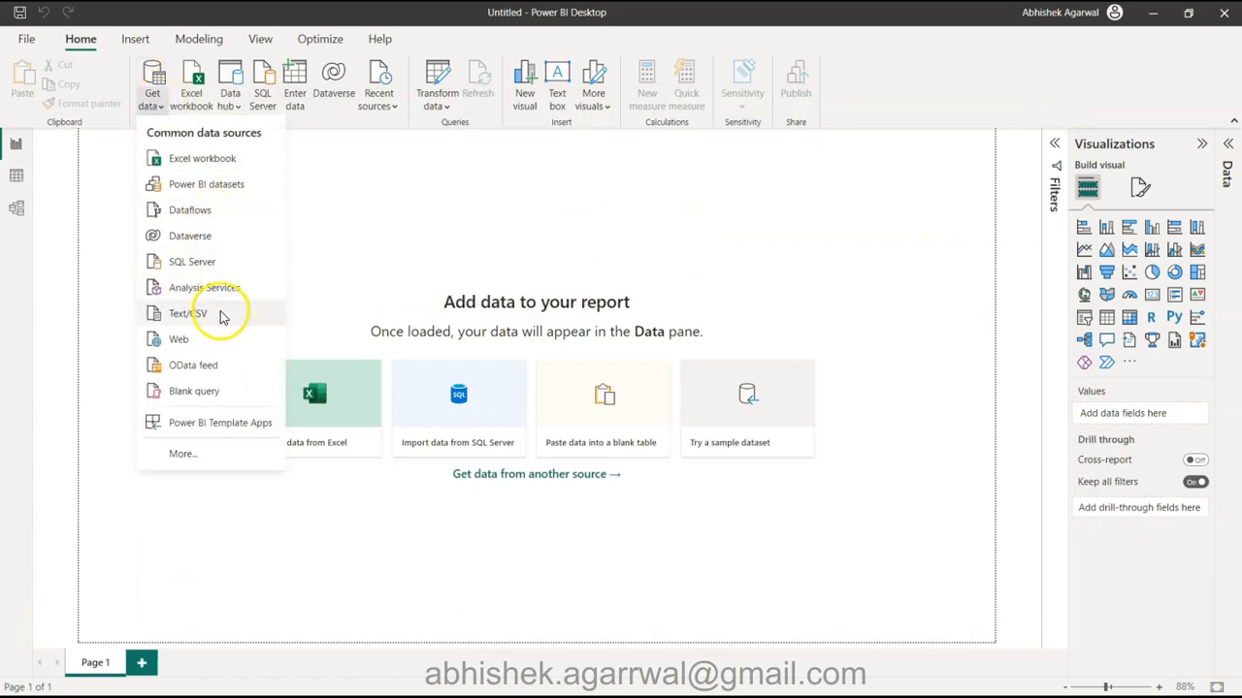
pyautogui.click(222, 313)
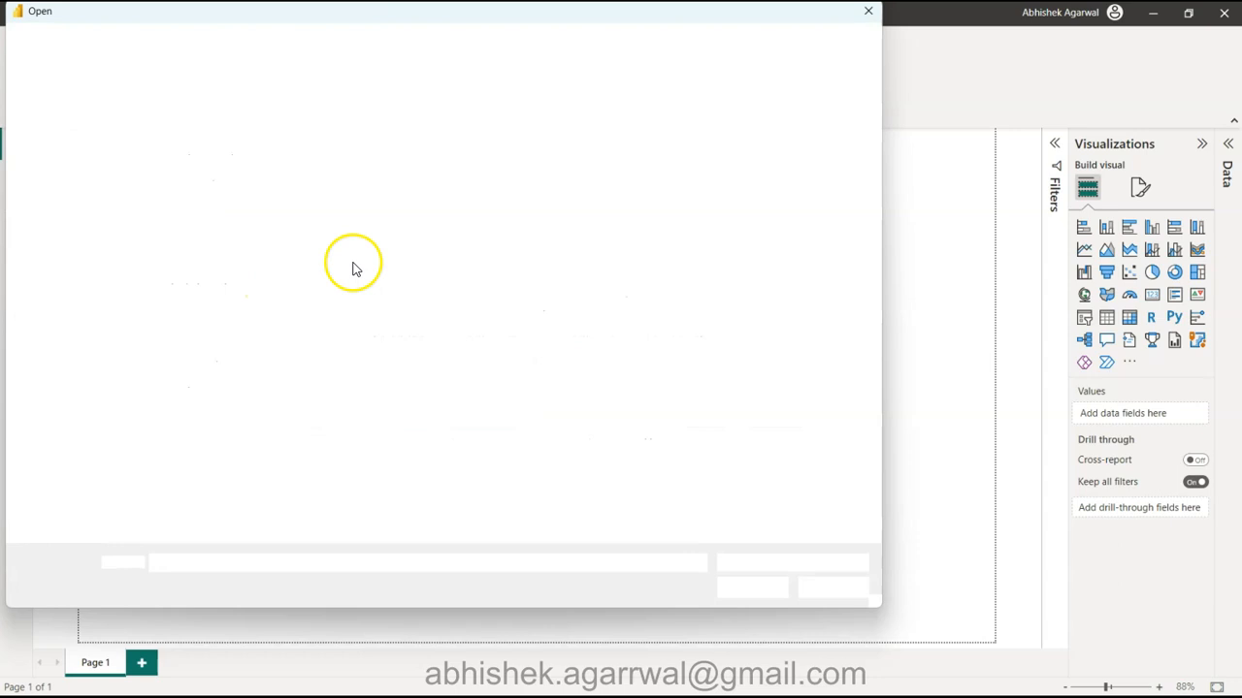
pyautogui.doubleClick(208, 149)
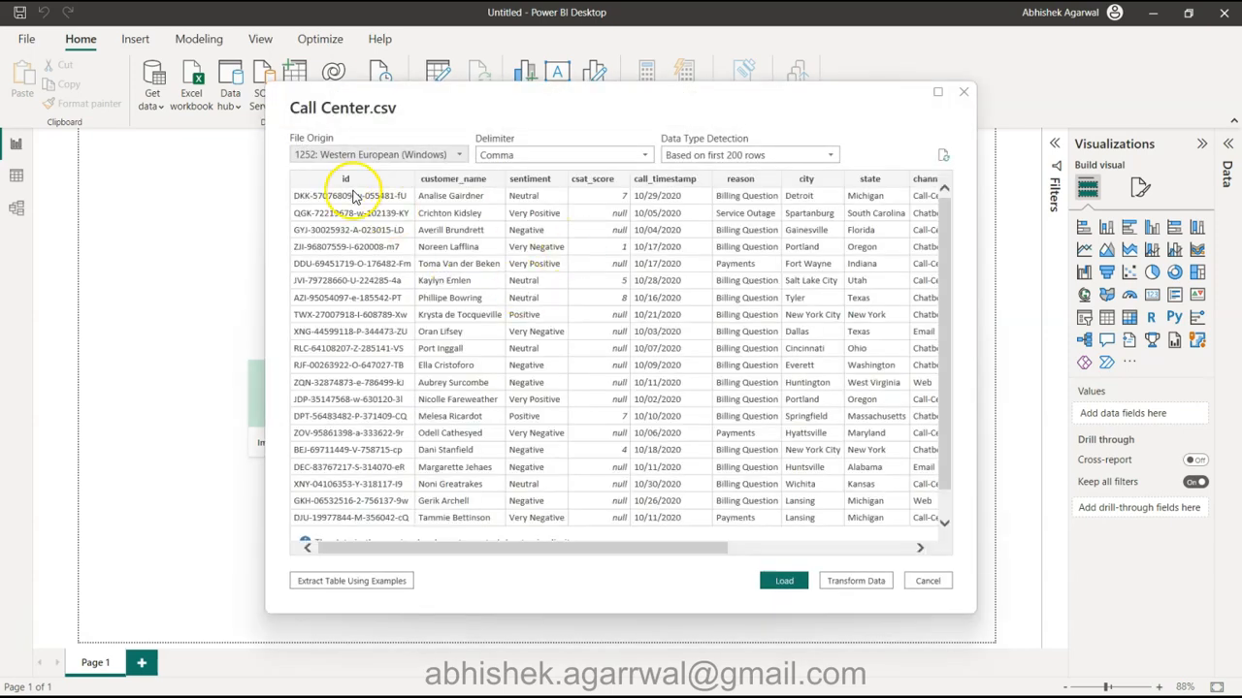
pyautogui.click(871, 580)
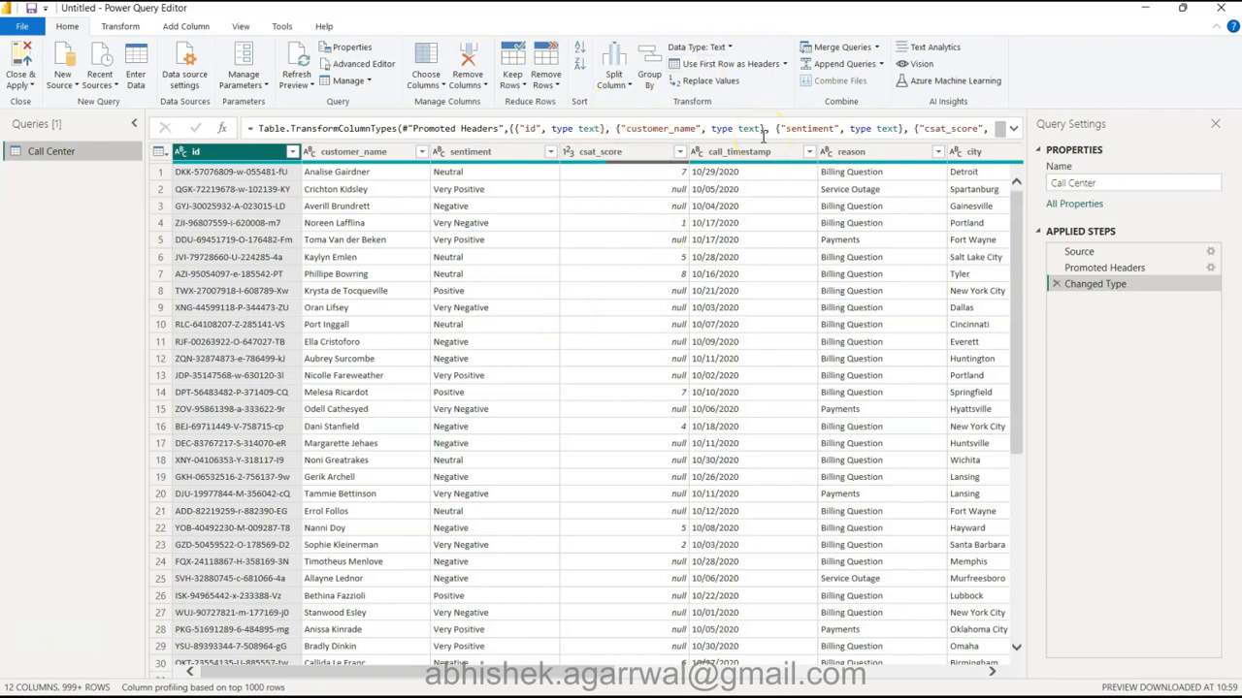
pyautogui.click(574, 166)
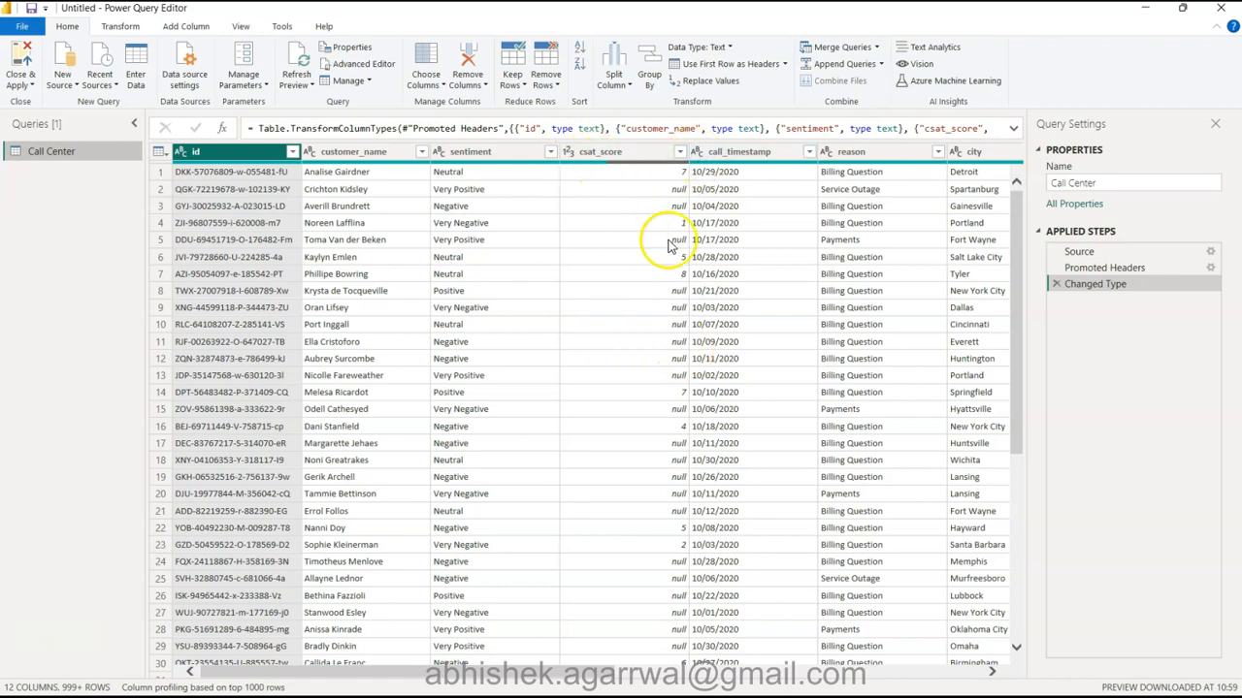
# Change the call_timestamp column's type using locale to Date with English (United States) as the locale of origin
pyautogui.click(697, 153)
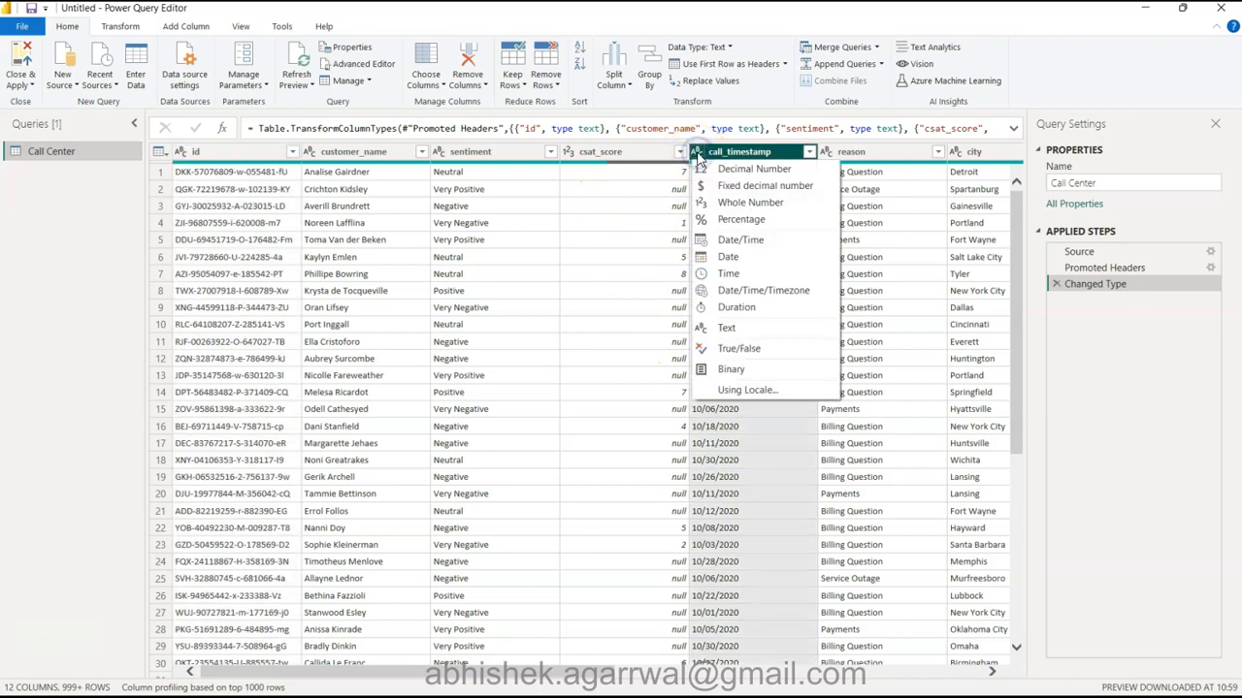
pyautogui.click(747, 390)
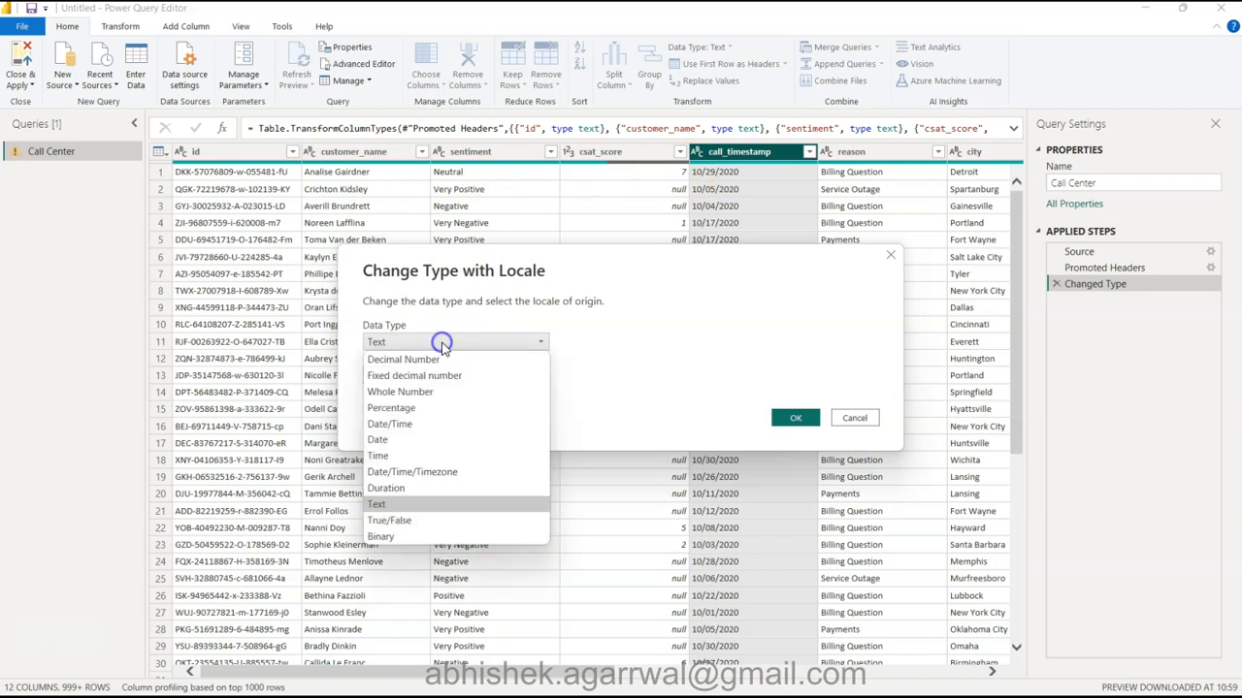
pyautogui.click(442, 342)
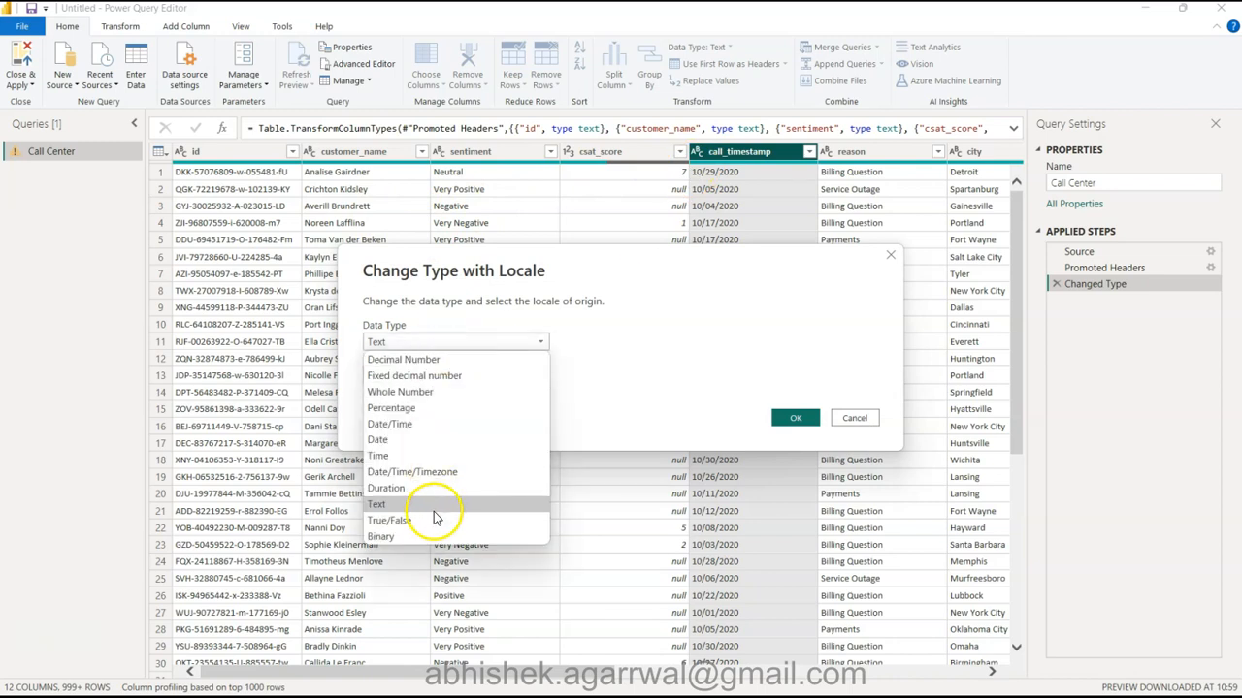
pyautogui.click(444, 440)
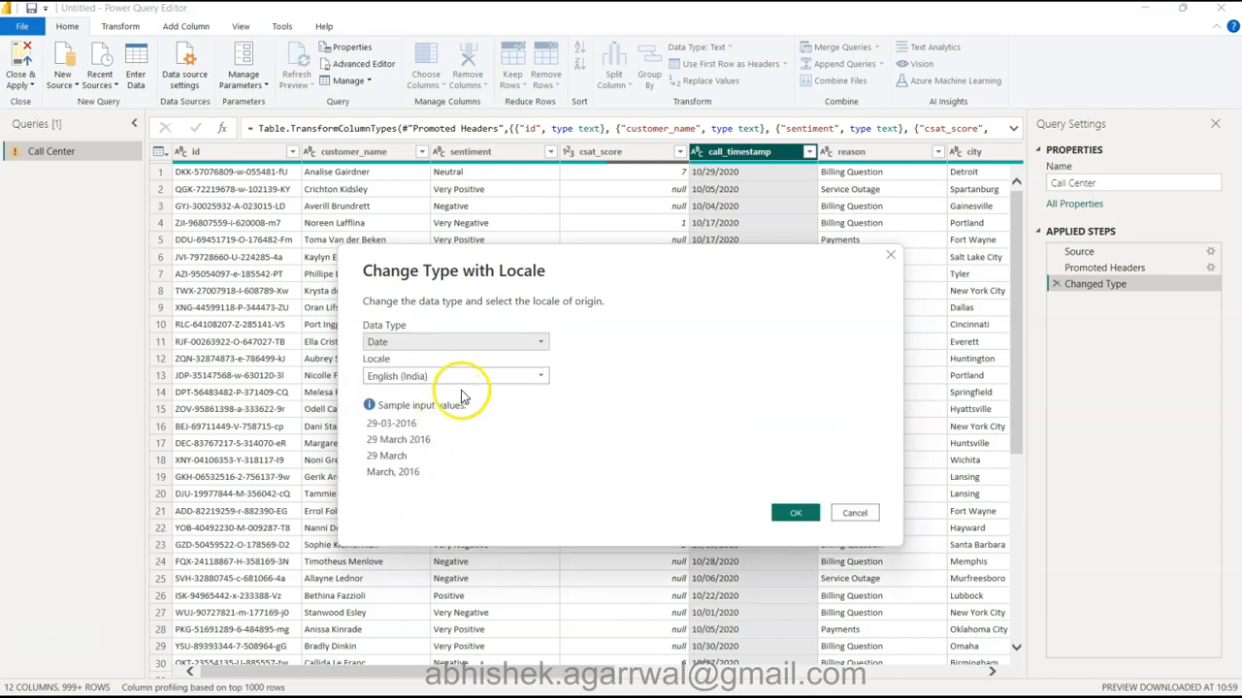
pyautogui.click(466, 378)
pyautogui.scroll(-12, 487, 329)
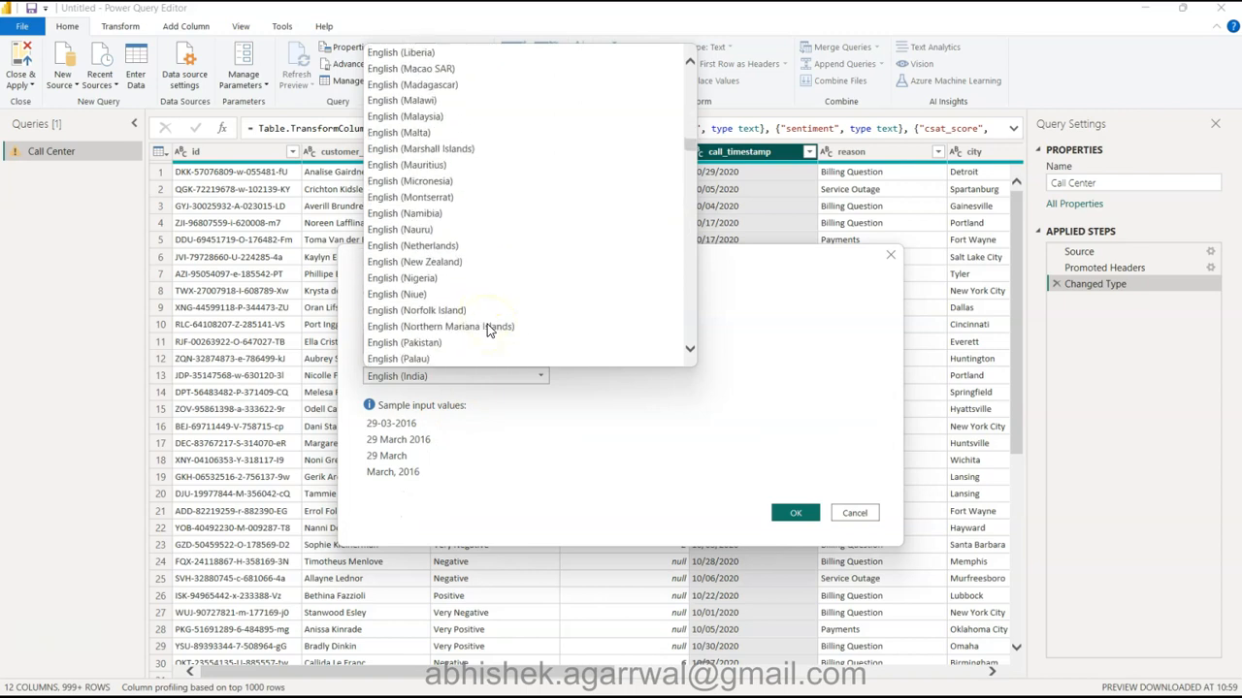
pyautogui.scroll(-5, 487, 330)
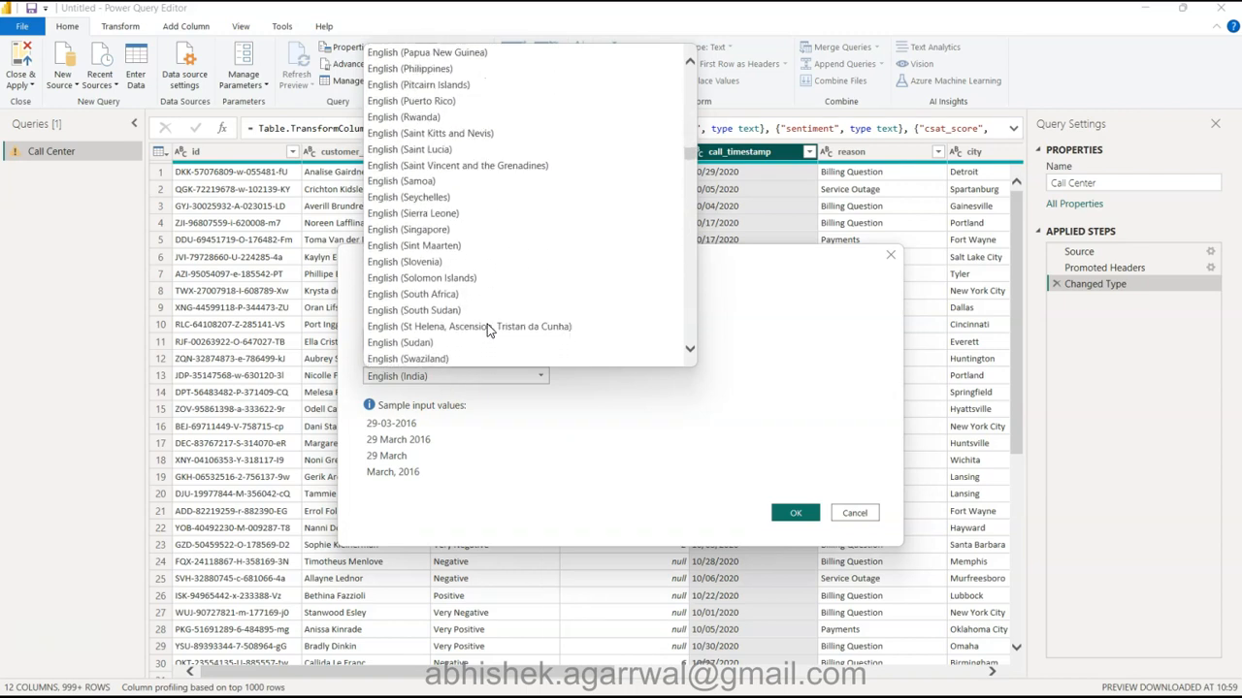
pyautogui.scroll(-4, 487, 329)
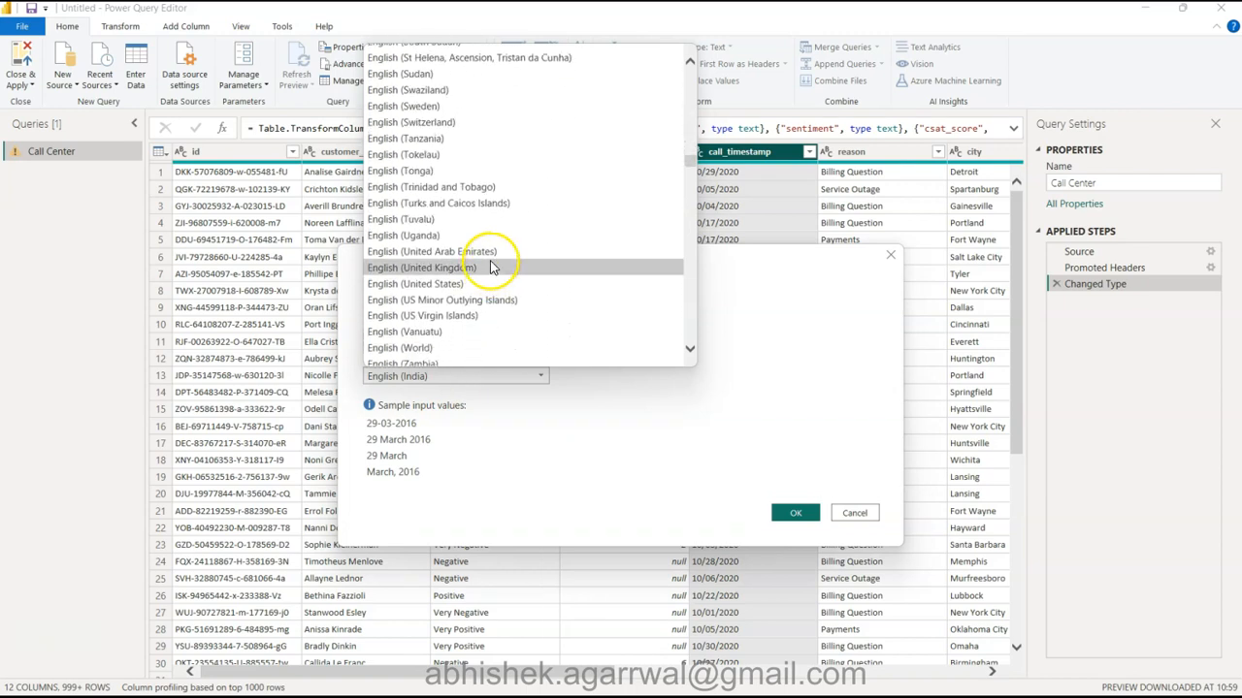
pyautogui.click(483, 284)
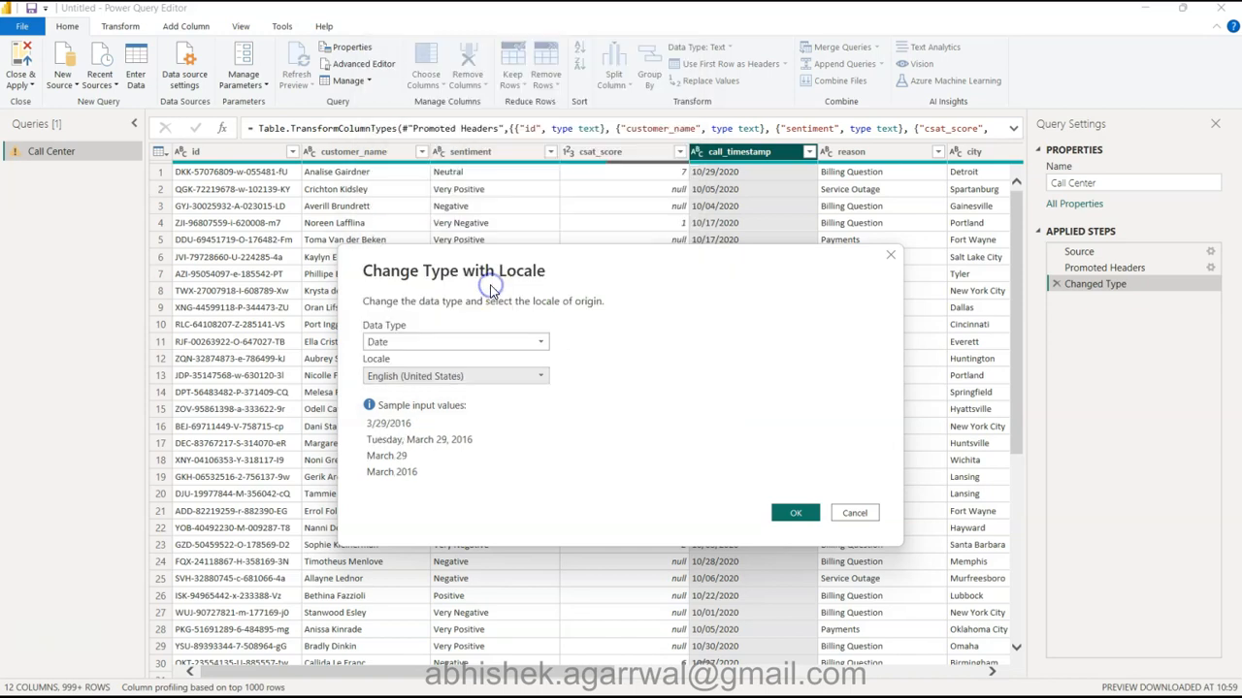
pyautogui.click(798, 513)
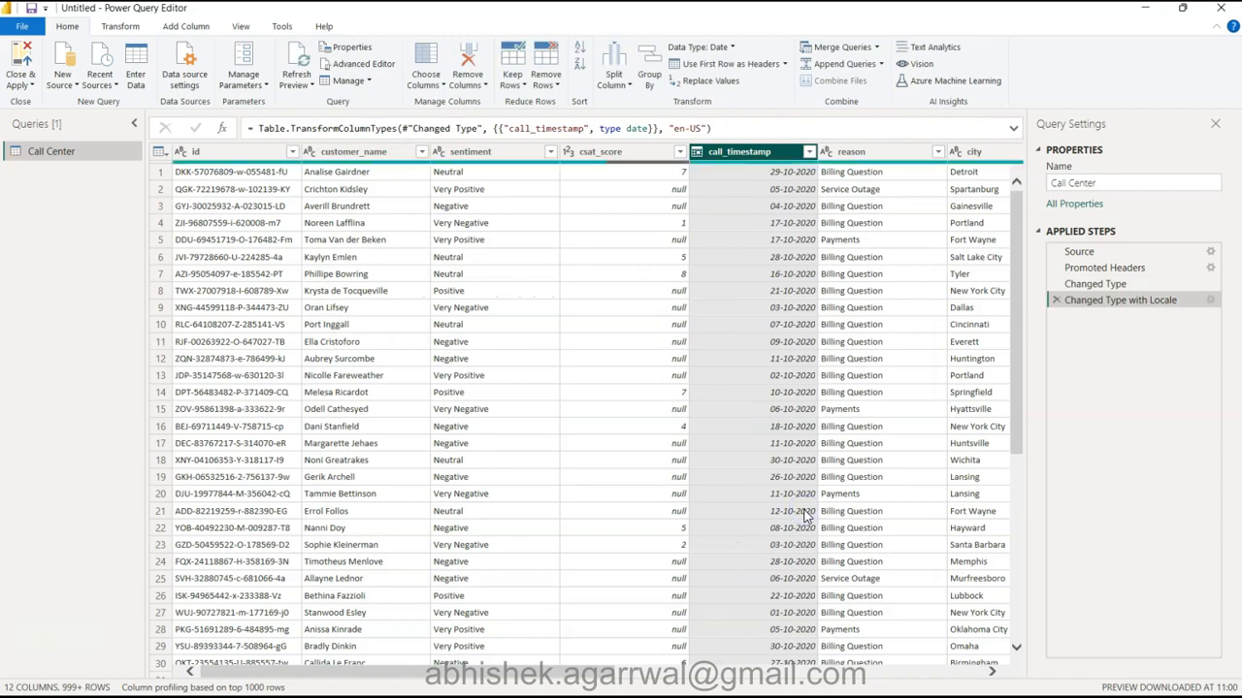
# Check the remaining columns' data types, close and apply the query, and expand the Call Center table's fields in the report
pyautogui.hscroll(5, 762, 485)
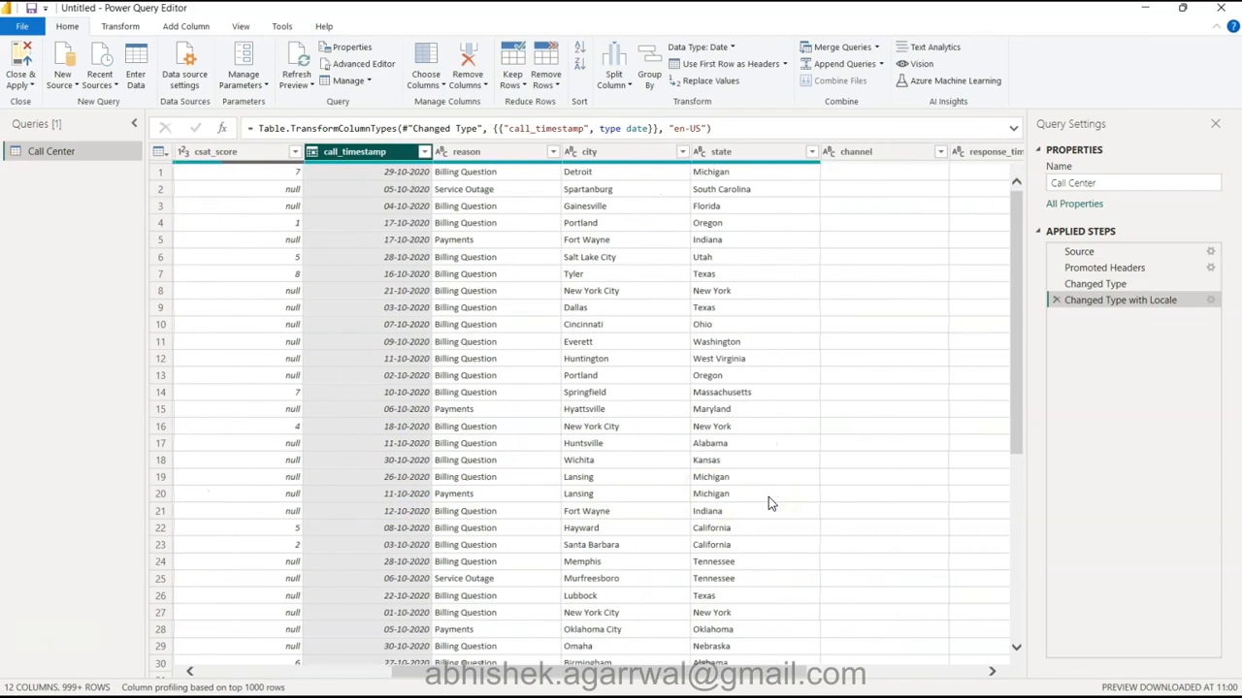
pyautogui.hscroll(2, 567, 438)
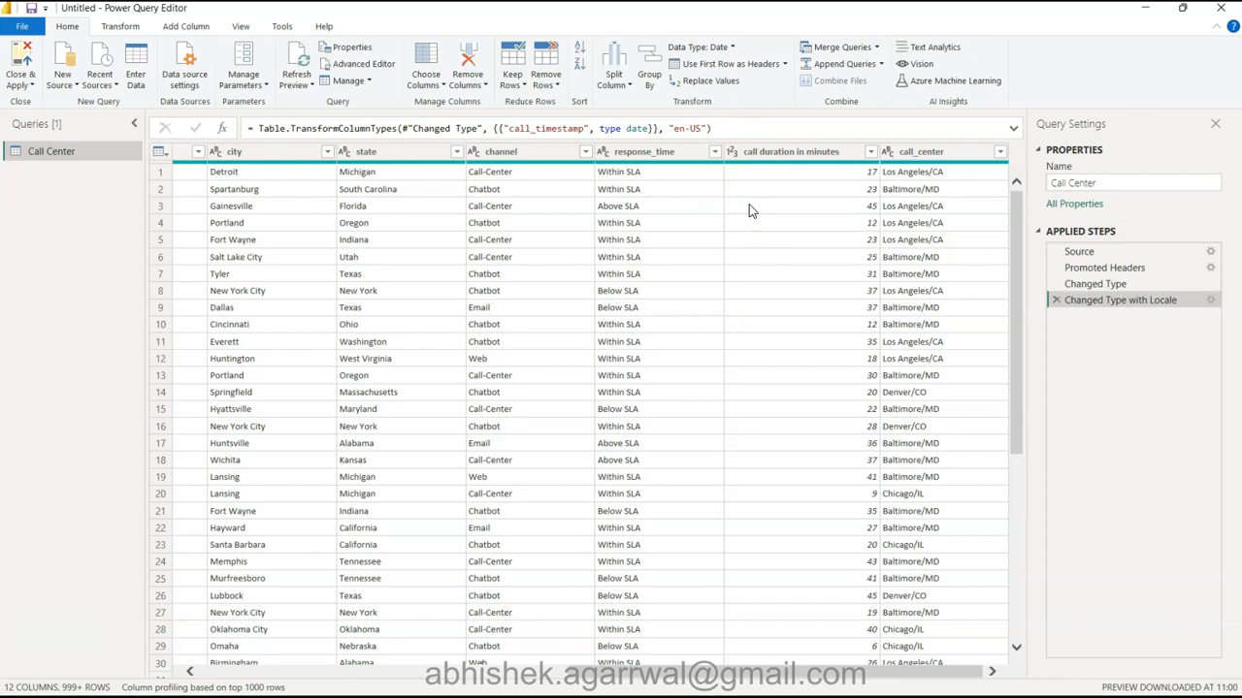
pyautogui.hscroll(-3, 749, 212)
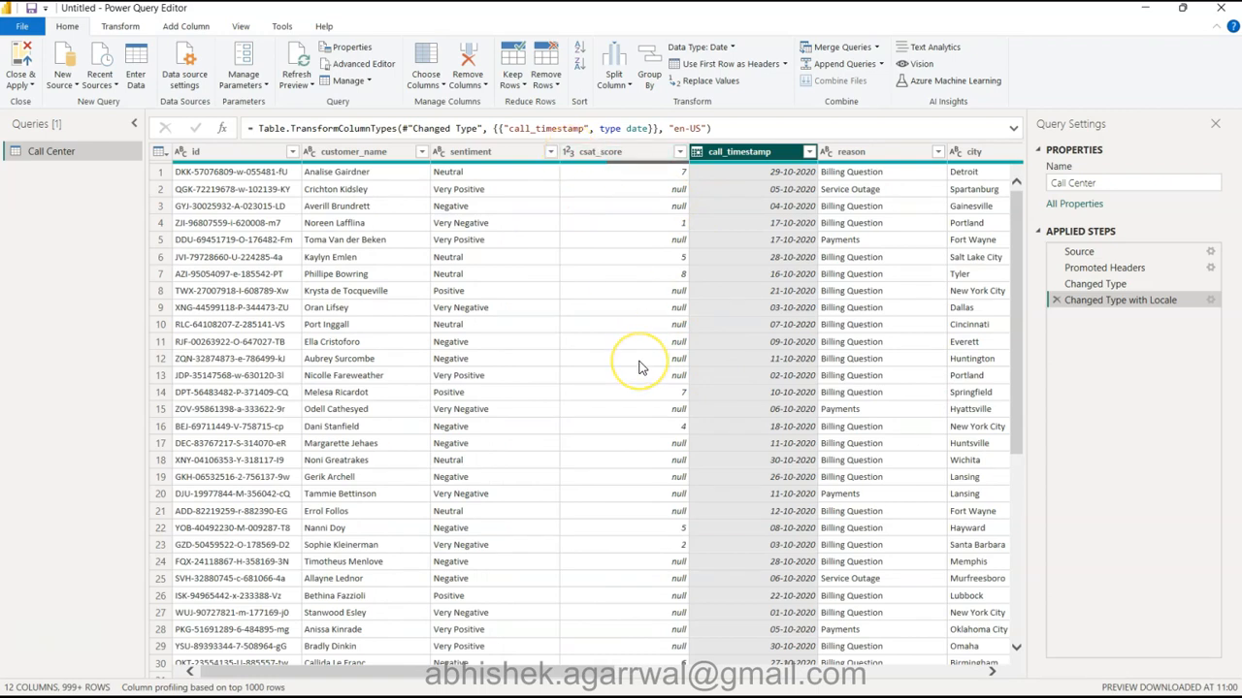
pyautogui.hscroll(3, 735, 416)
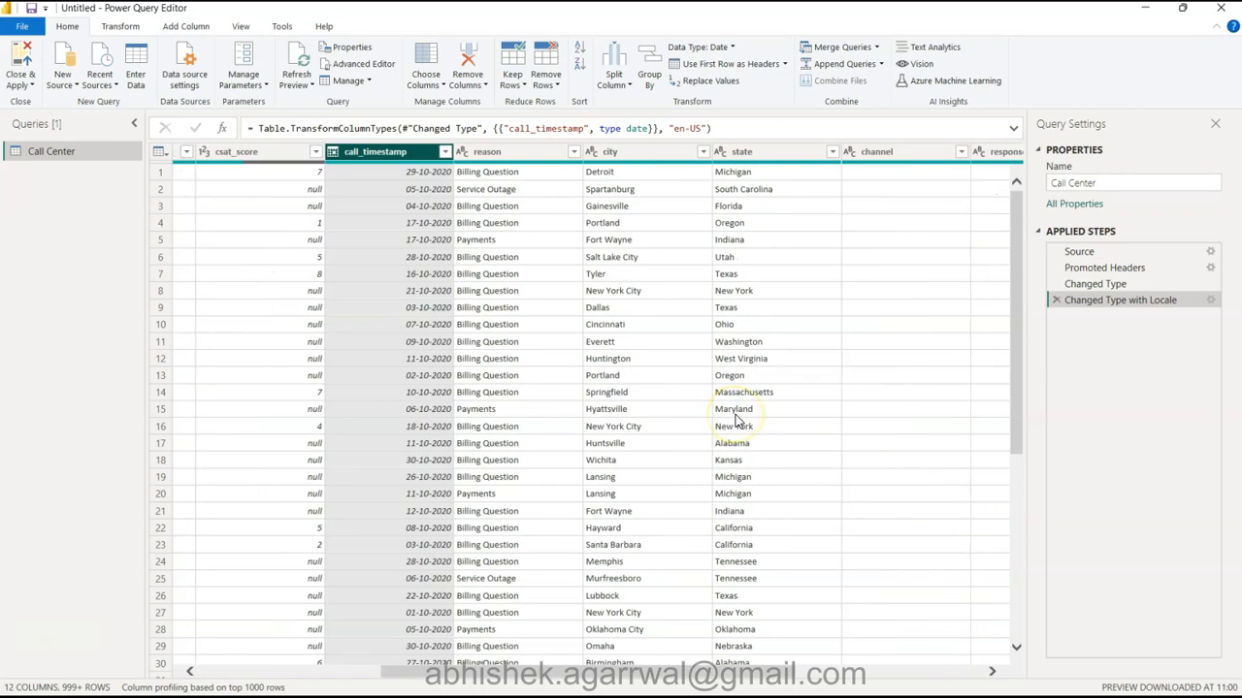
pyautogui.hscroll(4, 735, 414)
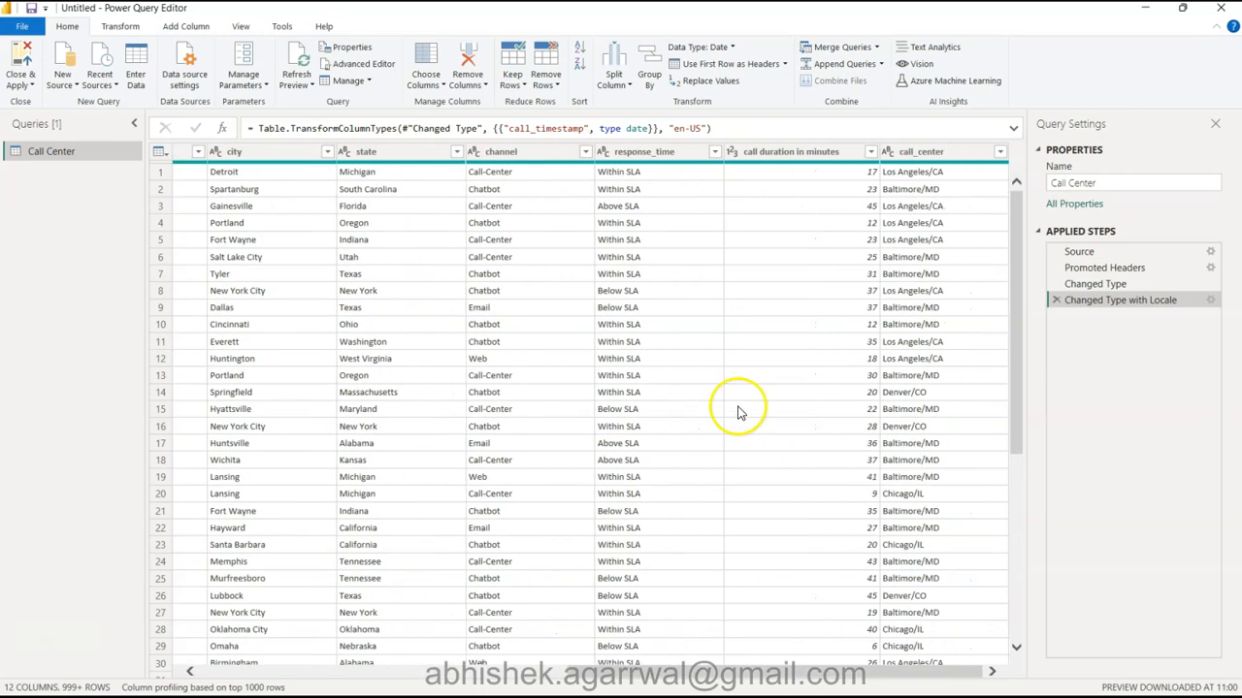
pyautogui.click(26, 61)
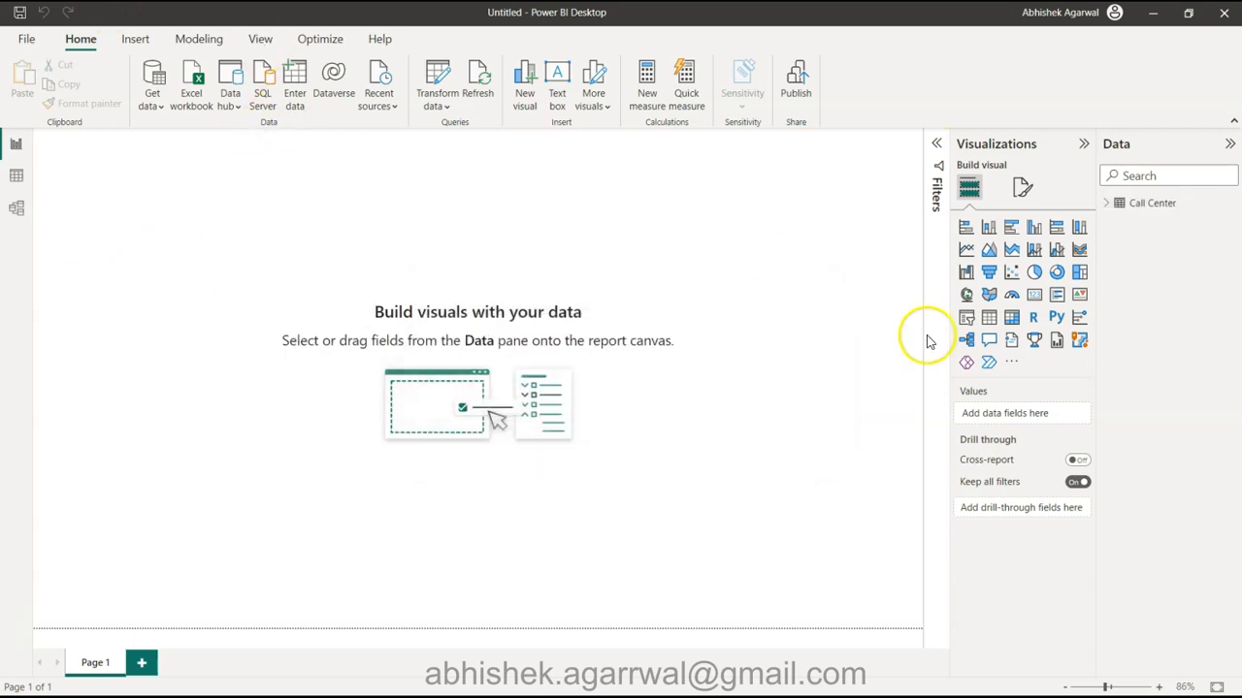
pyautogui.click(1107, 206)
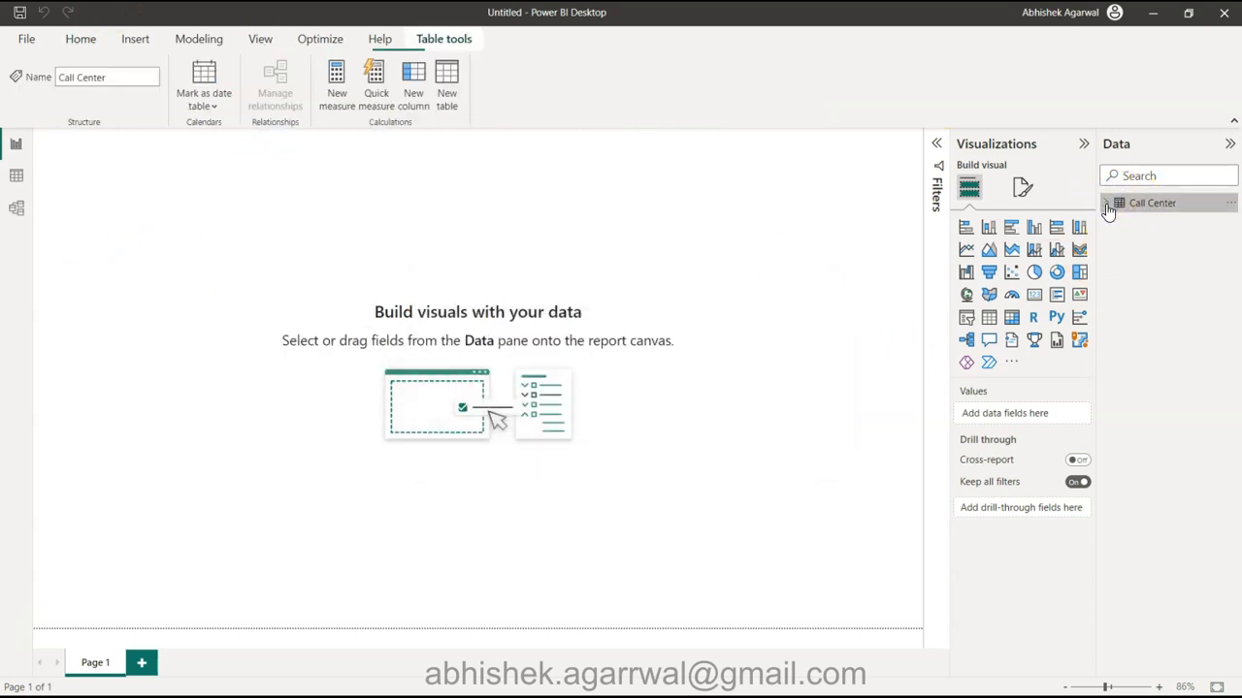
pyautogui.click(1106, 204)
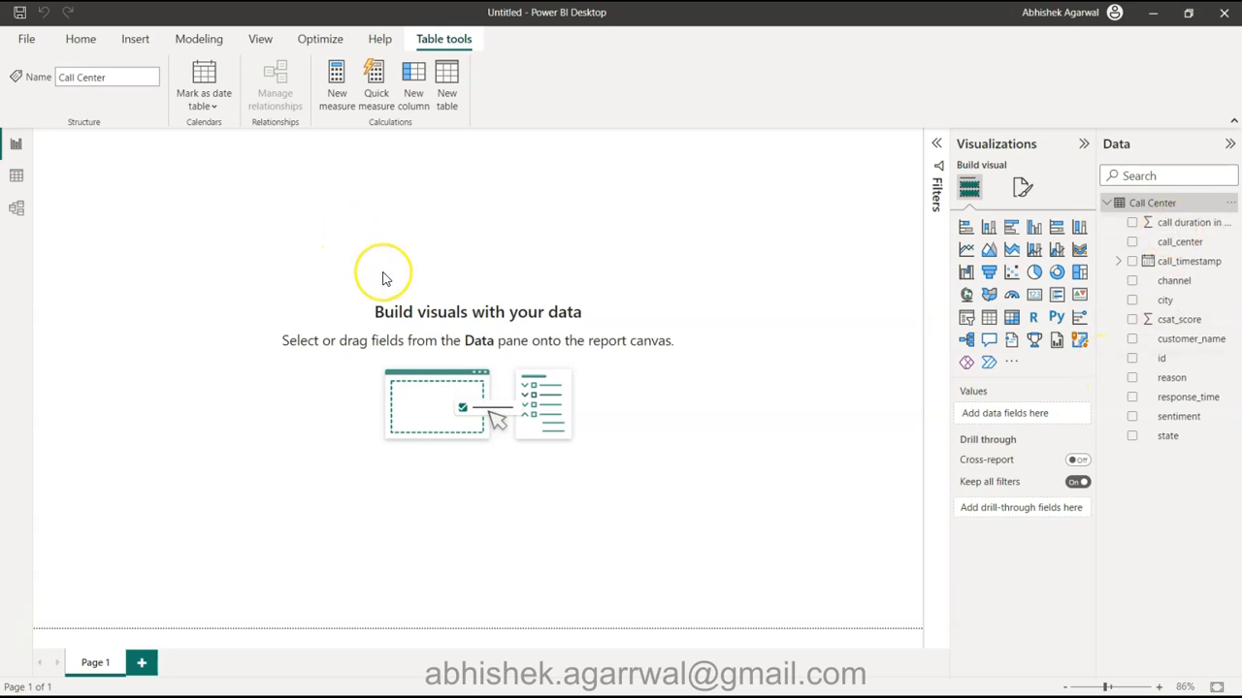
# Open the recent report Call Center dashboard.pbix, select and copy all its visuals, and paste them onto the new untitled report's page
pyautogui.click(26, 39)
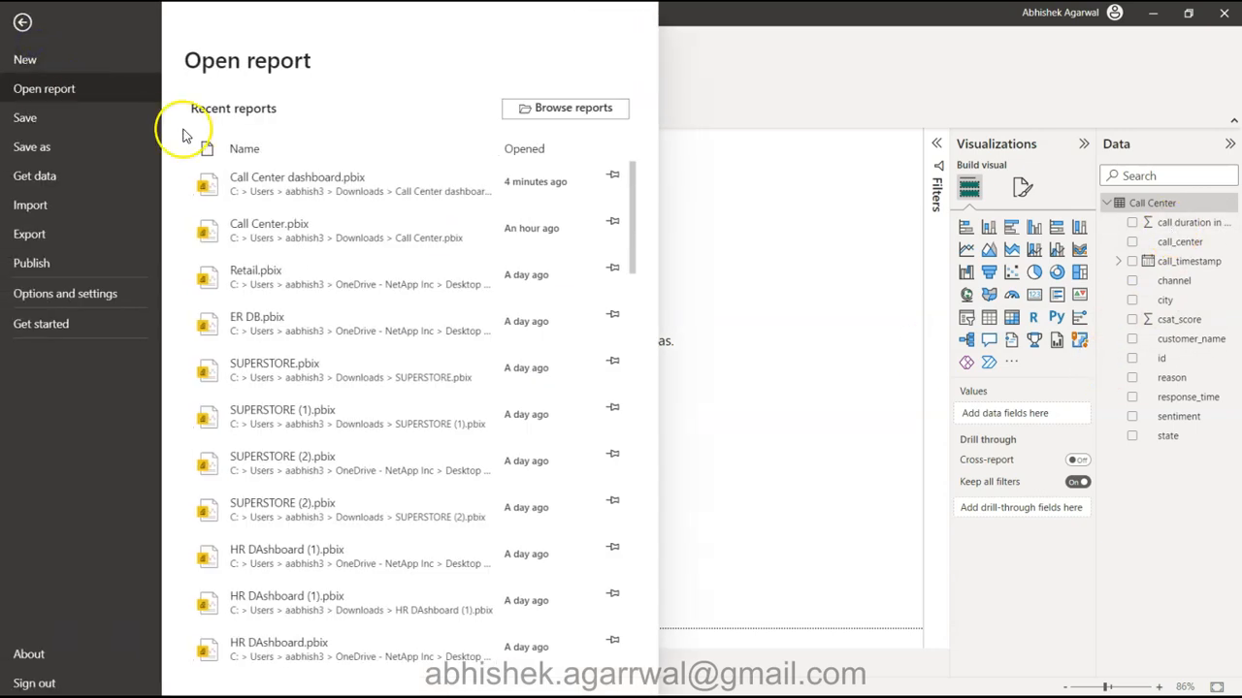
pyautogui.click(283, 190)
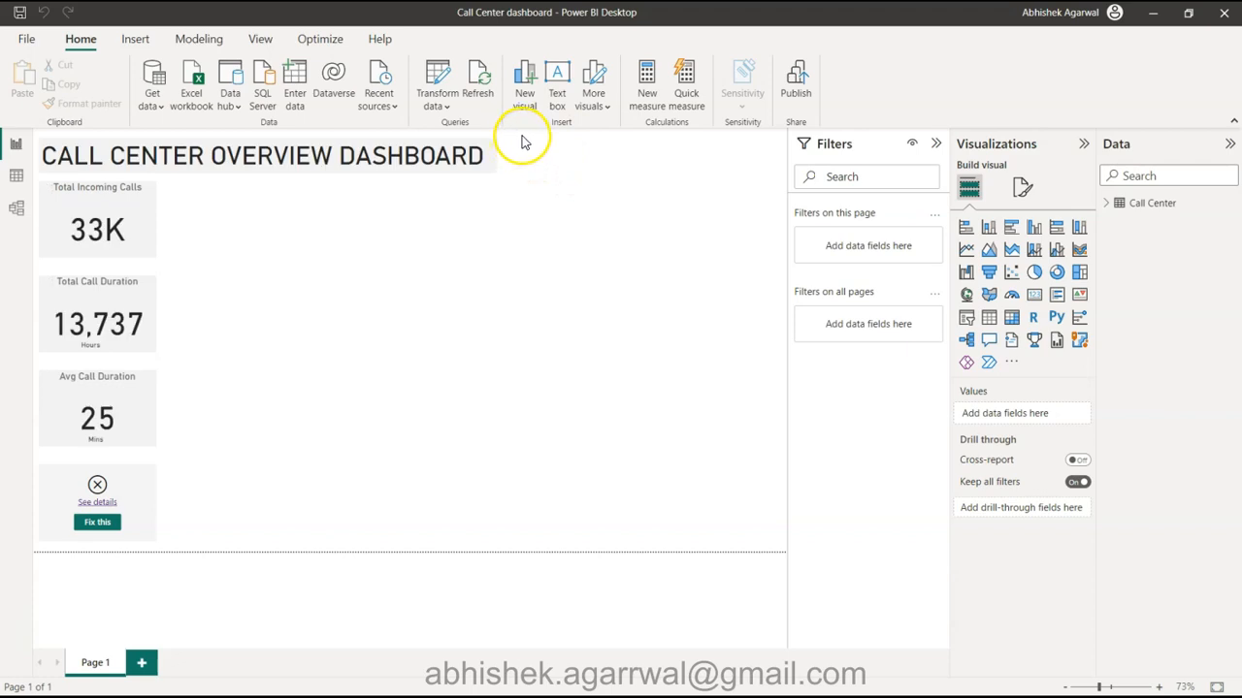
pyautogui.moveTo(521, 133); pyautogui.dragTo(33, 557)
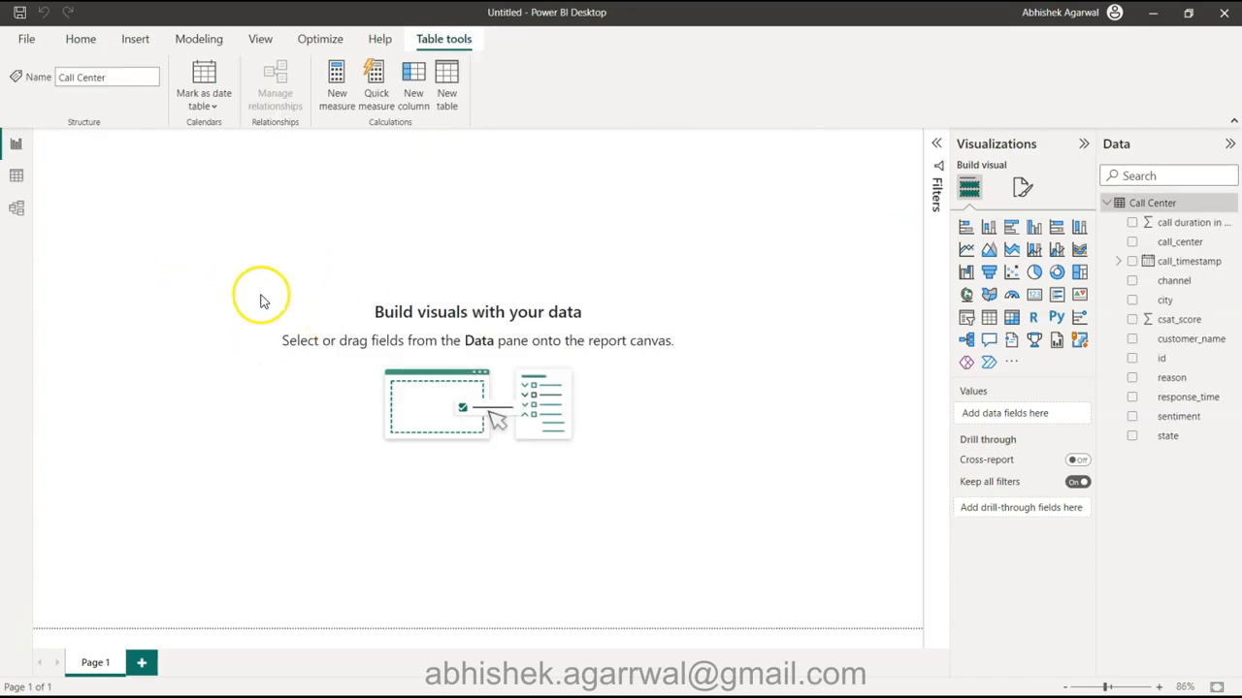
pyautogui.click(358, 268)
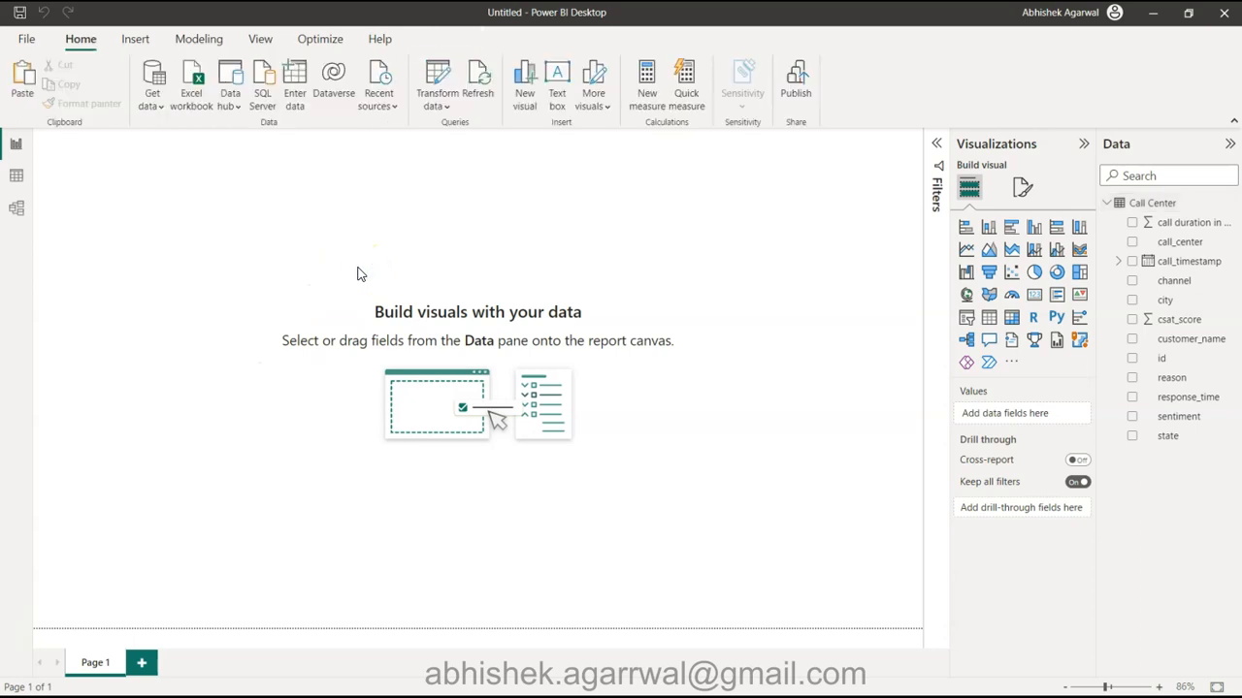
pyautogui.hotkey('ctrl', 'v')
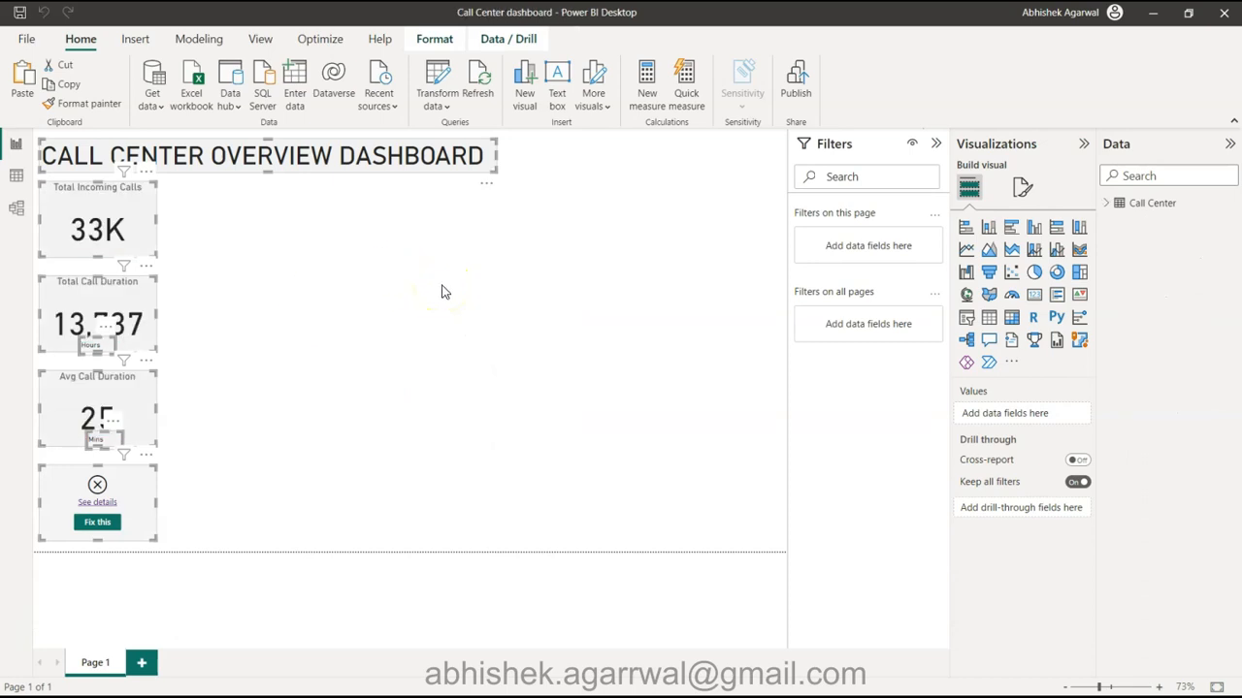
# Copy the Avg Call time in Mins formula from the Call Center dashboard report into a new measure in the untitled report
pyautogui.click(1107, 203)
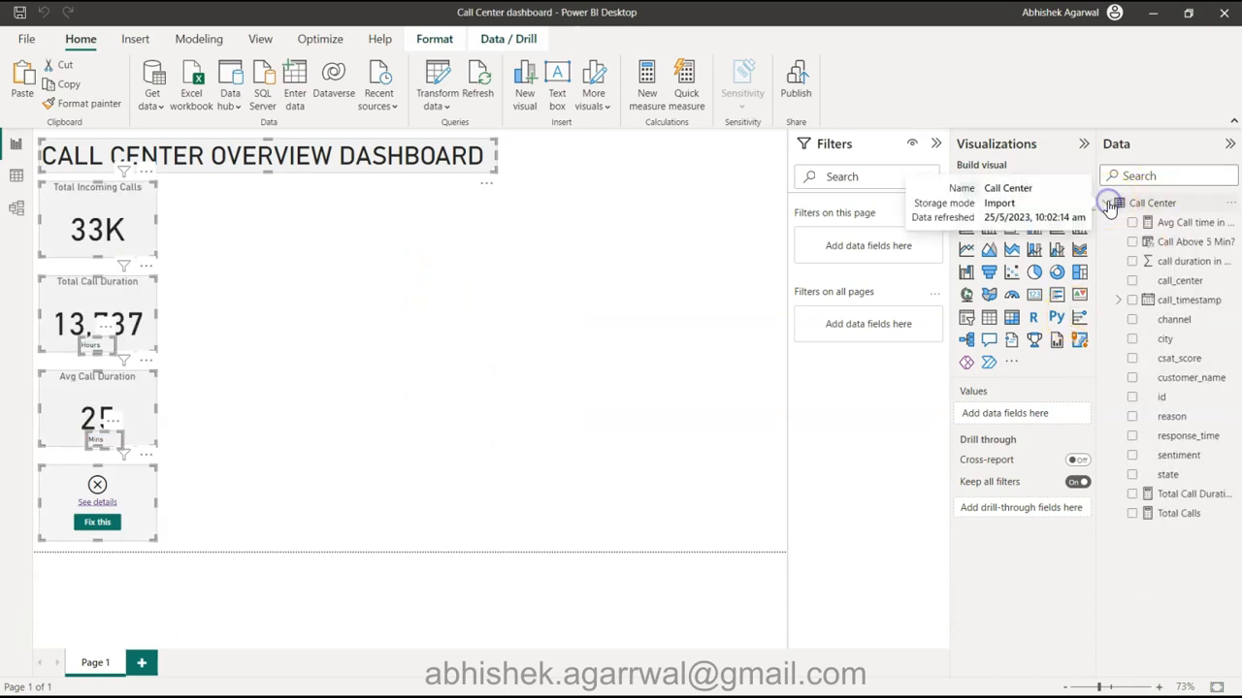
pyautogui.click(1160, 222)
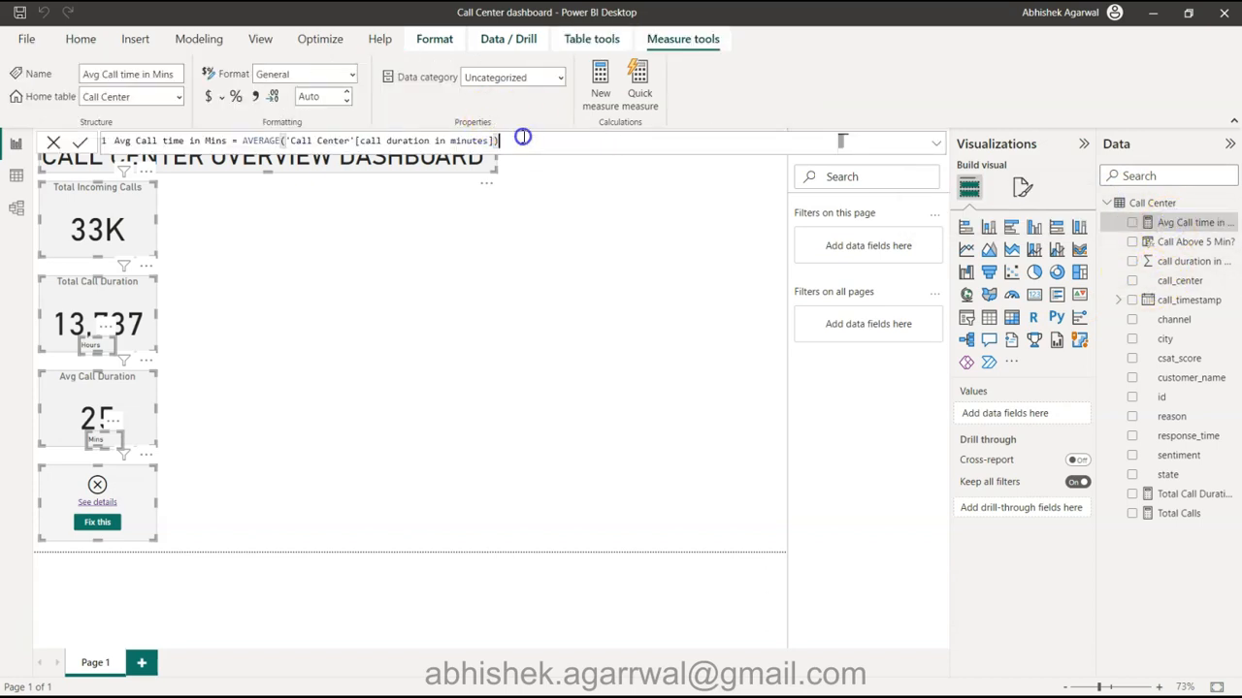
pyautogui.tripleClick(523, 136)
pyautogui.hotkey('ctrl', 'c')
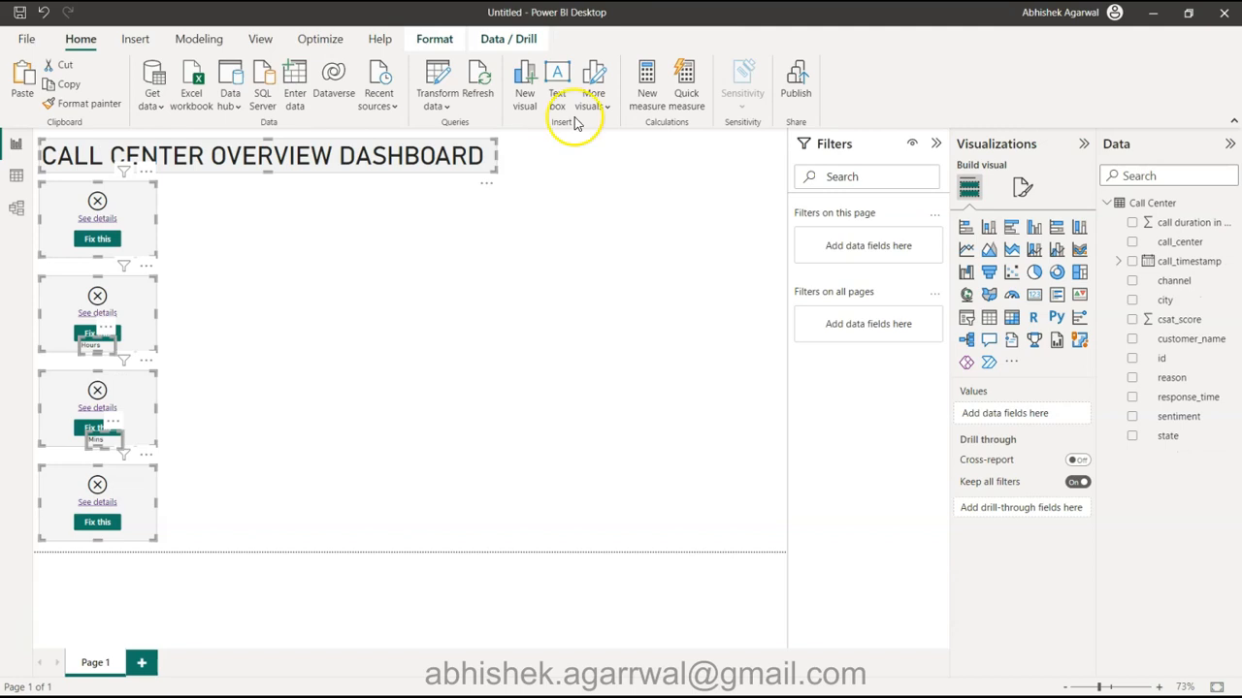
pyautogui.click(647, 97)
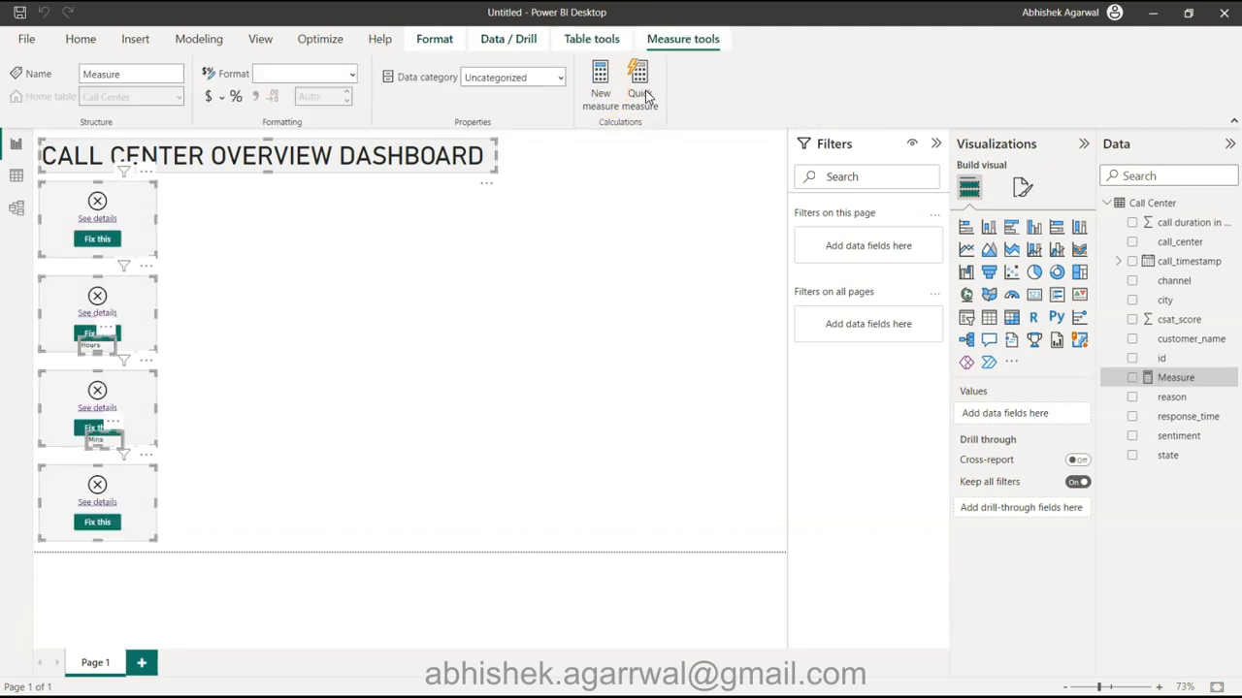
pyautogui.hotkey('ctrl', 'v')
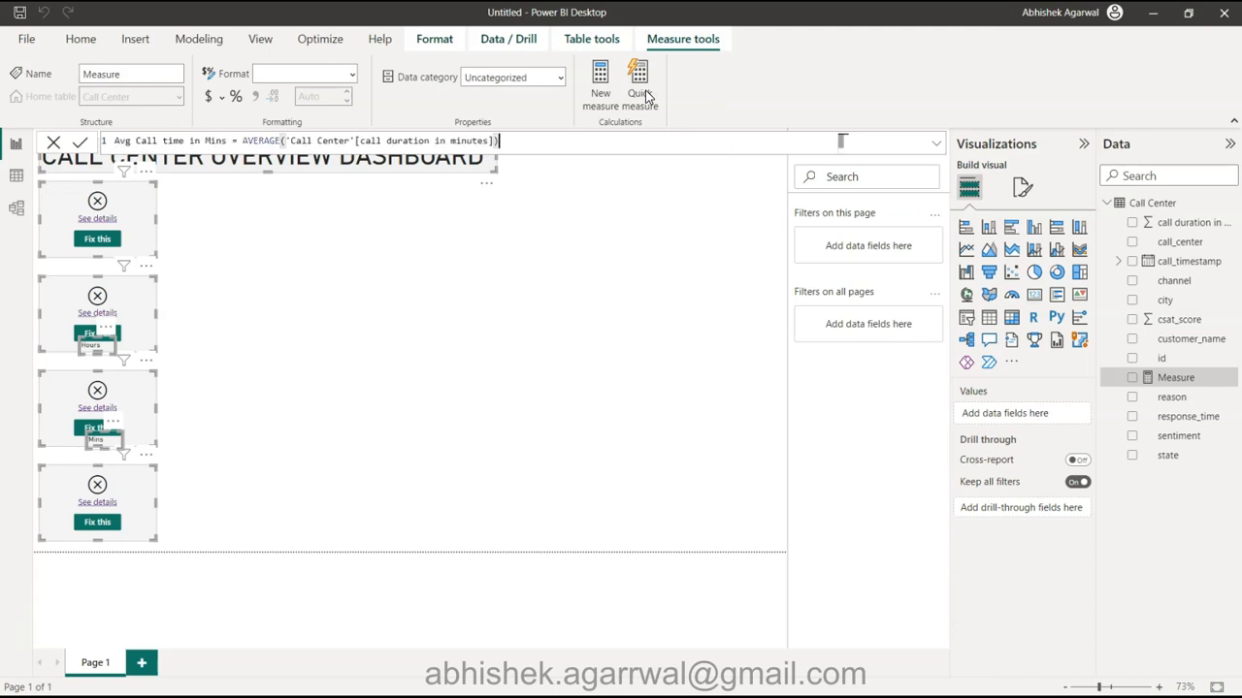
pyautogui.click(415, 229)
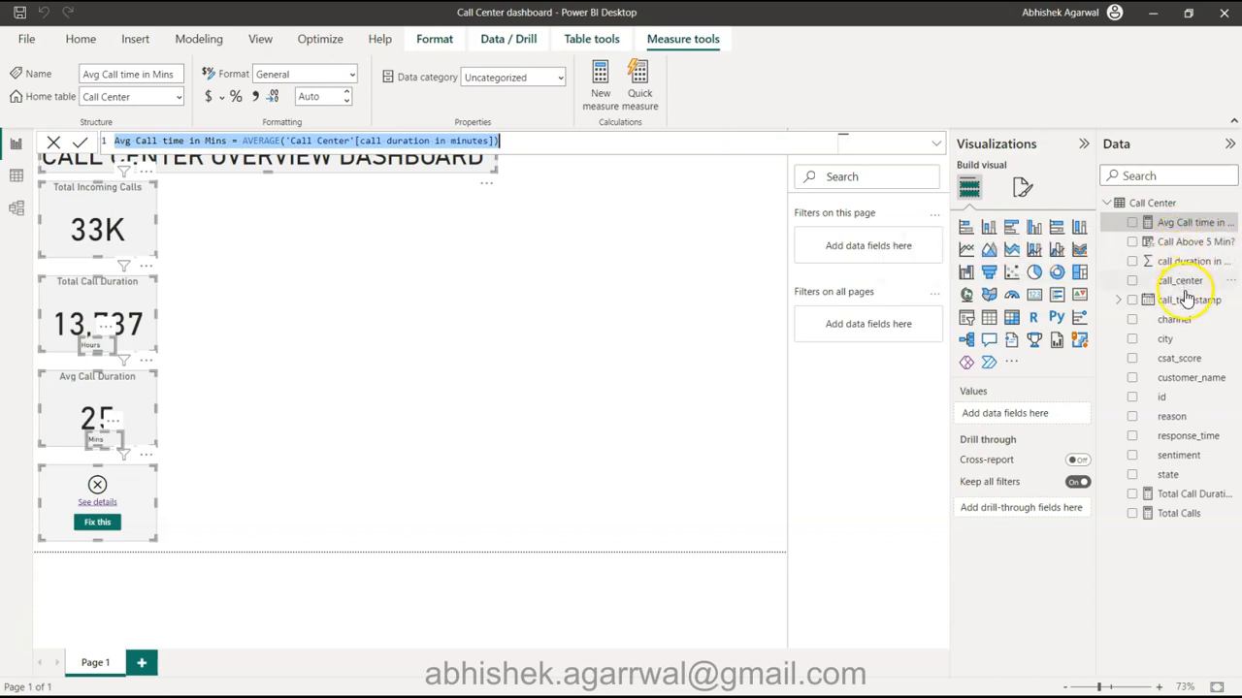
# Recreate the dashboard's measure Total Call Duration in Hours = DIVIDE(SUM('Call Center'[call duration in minutes]),60) in the untitled report by copying its formula
pyautogui.click(1186, 499)
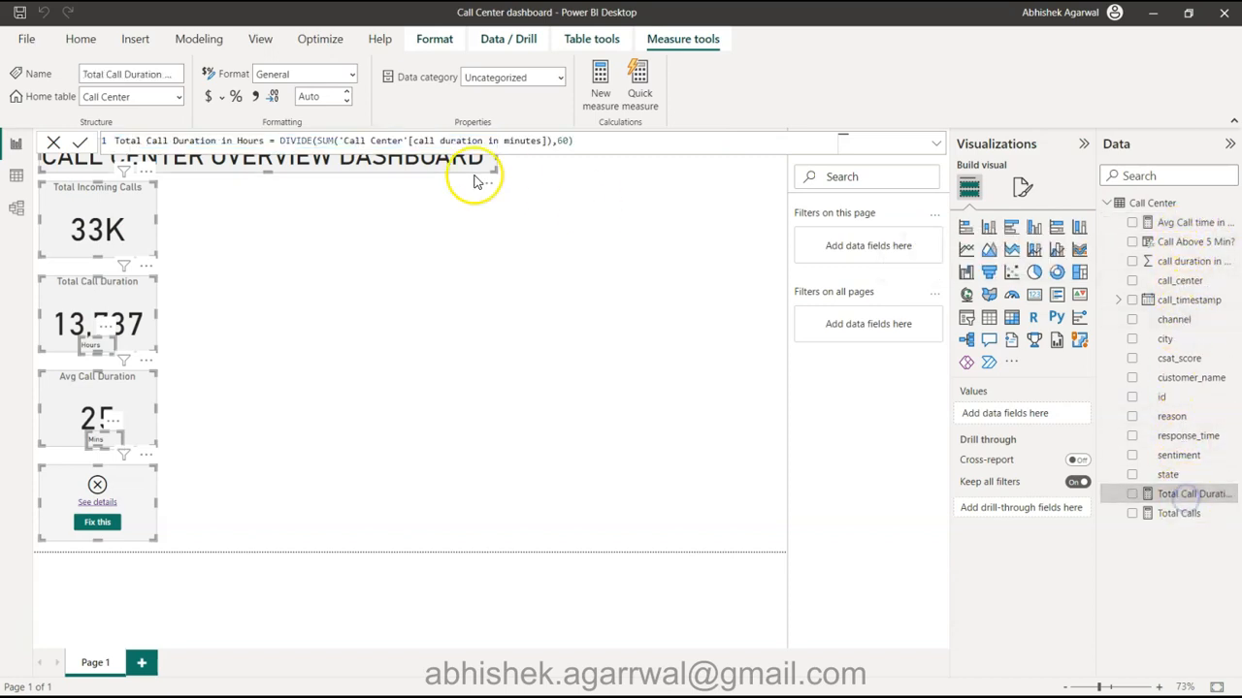
pyautogui.tripleClick(600, 142)
pyautogui.hotkey('ctrl', 'c')
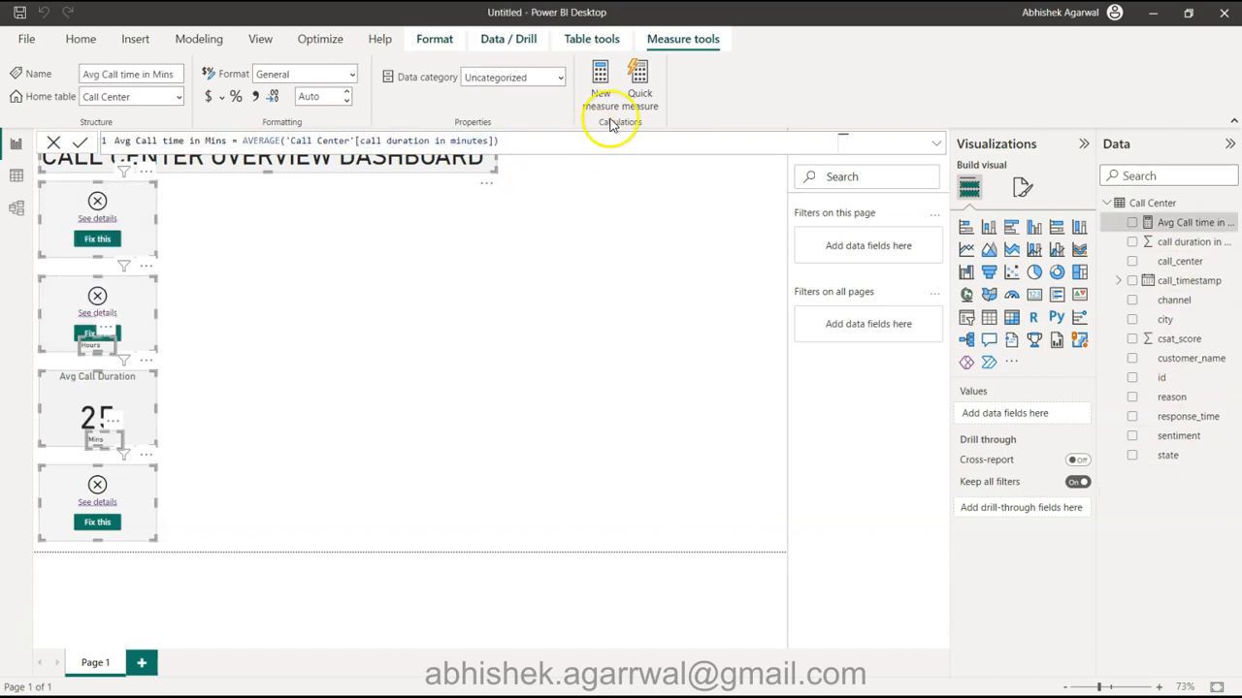
pyautogui.click(600, 94)
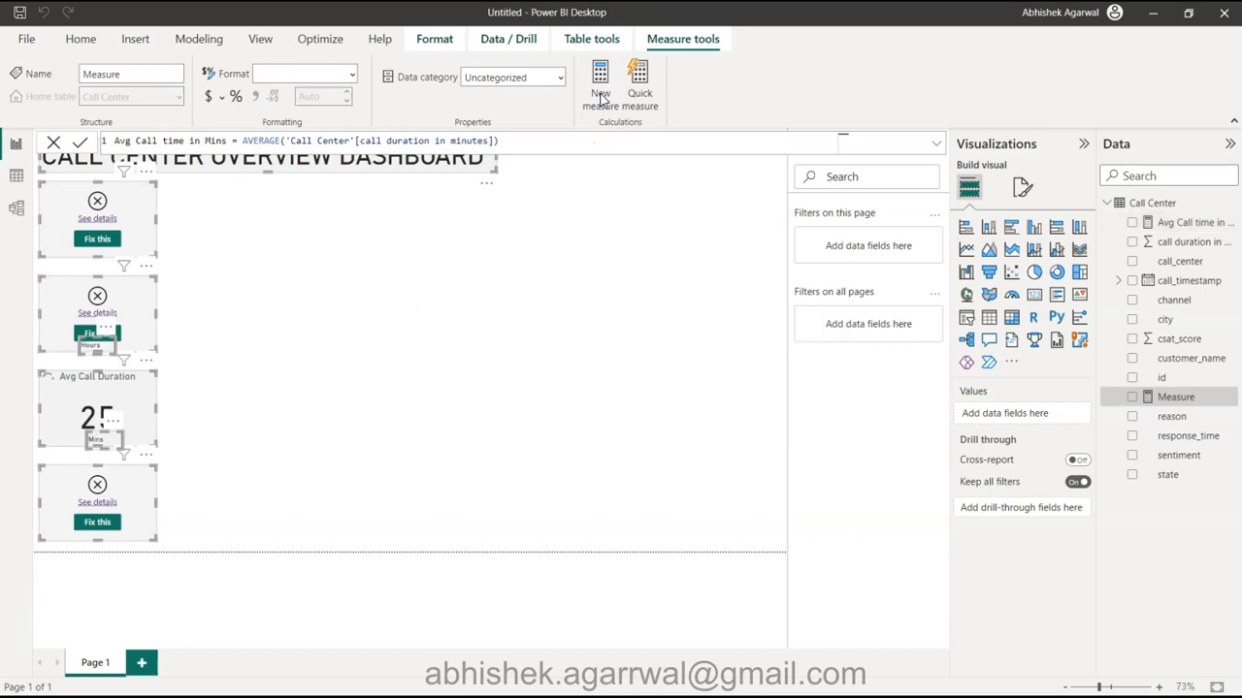
pyautogui.hotkey('ctrl', 'v')
pyautogui.press('Return')
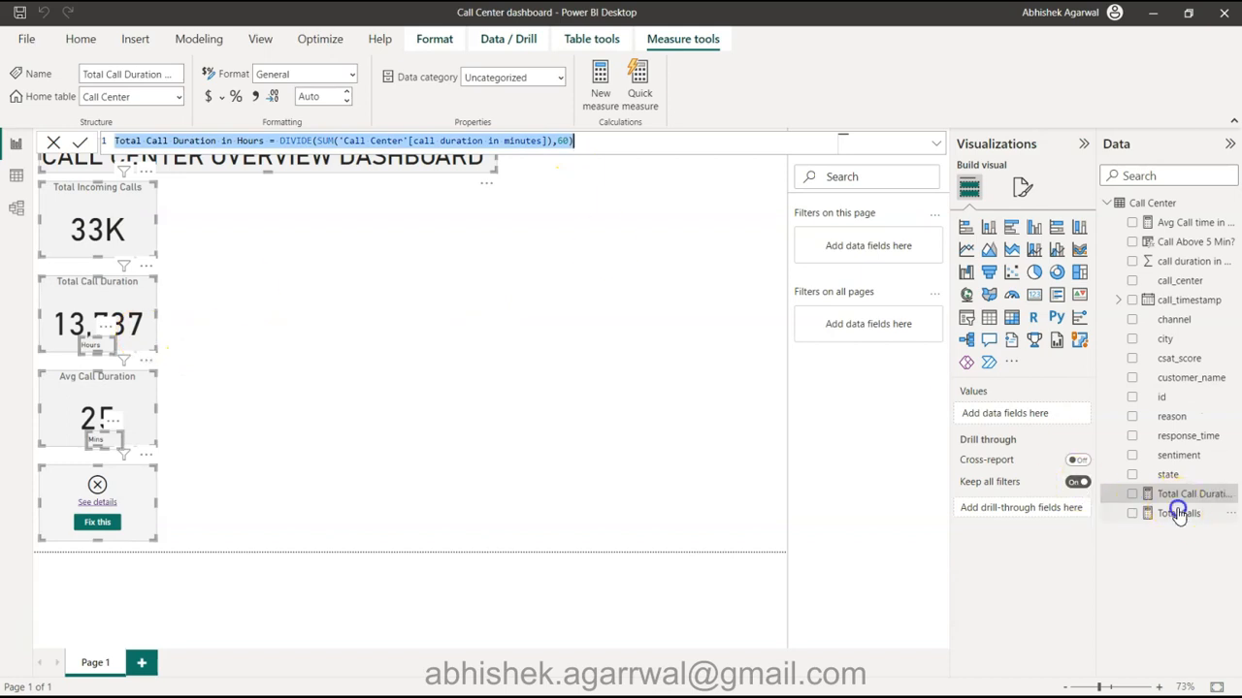
# Copy the dashboard's formula Total Calls = COUNT('Call Center'[id]) into a new measure in the untitled report
pyautogui.click(1175, 512)
pyautogui.click(517, 149)
pyautogui.hotkey('ctrl', 'a')
pyautogui.hotkey('ctrl', 'c')
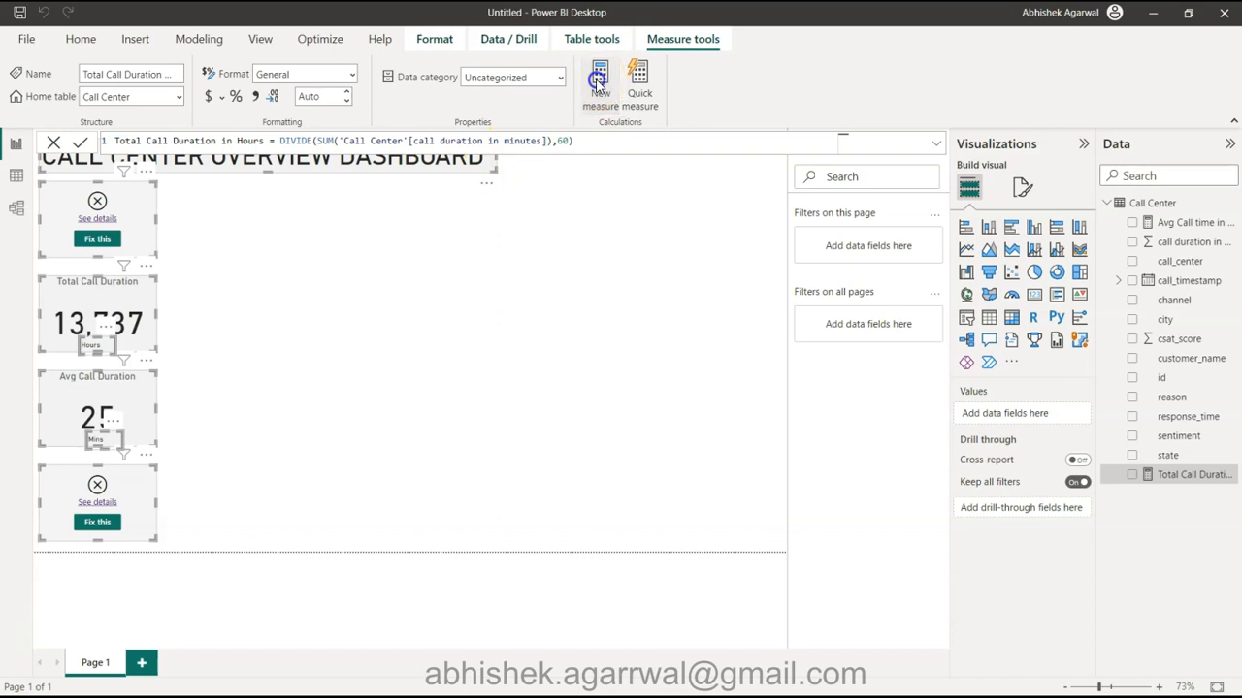
pyautogui.click(599, 84)
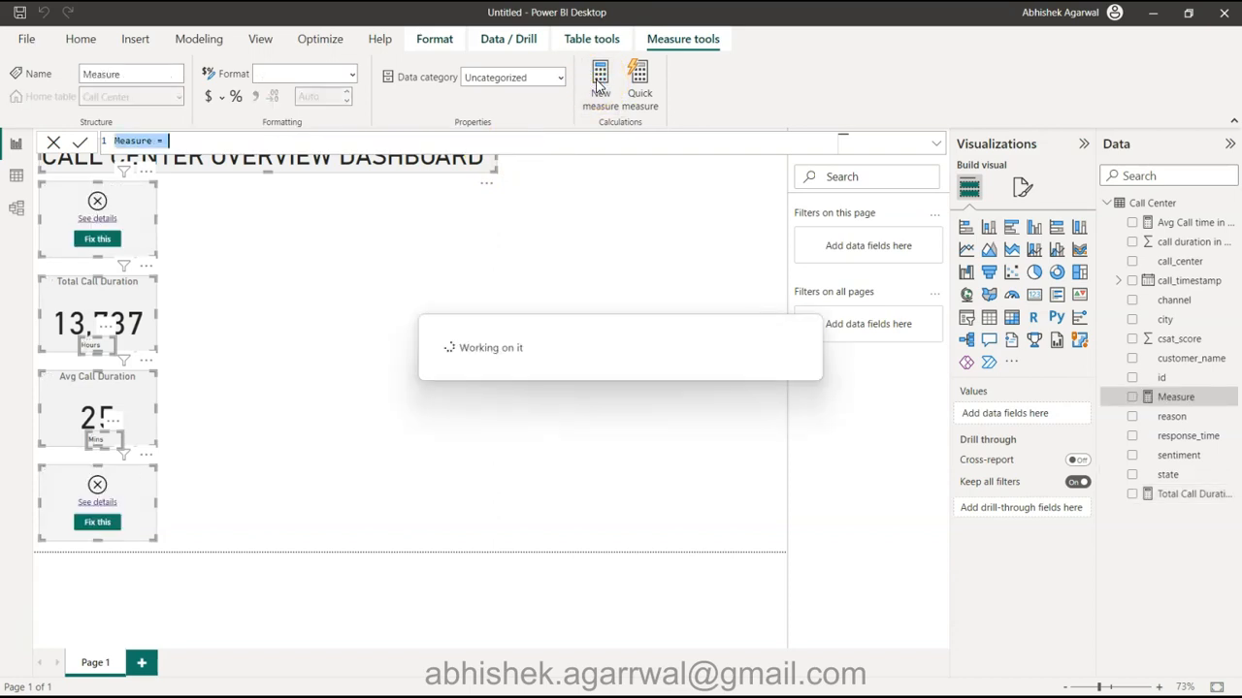
pyautogui.hotkey('ctrl', 'a')
pyautogui.hotkey('ctrl', 'v')
pyautogui.press('Return')
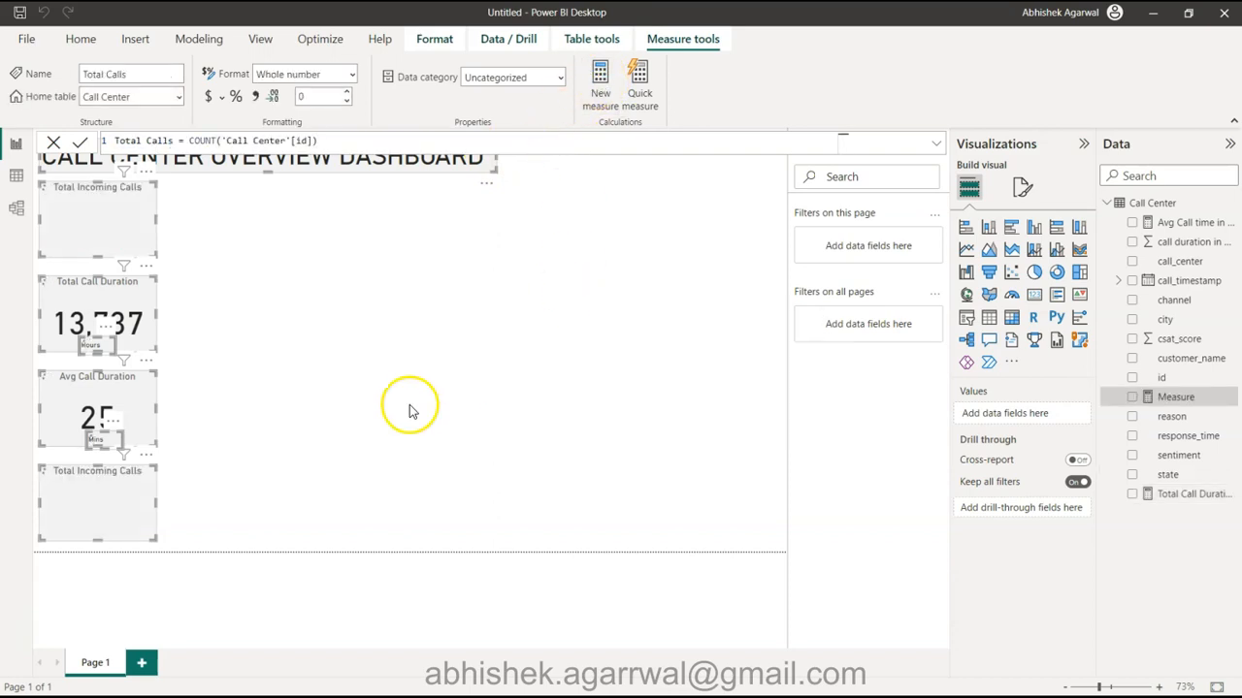
# Remove the invalid Avg Satisfaction Score field from the fourth card of the untitled report
pyautogui.click(366, 396)
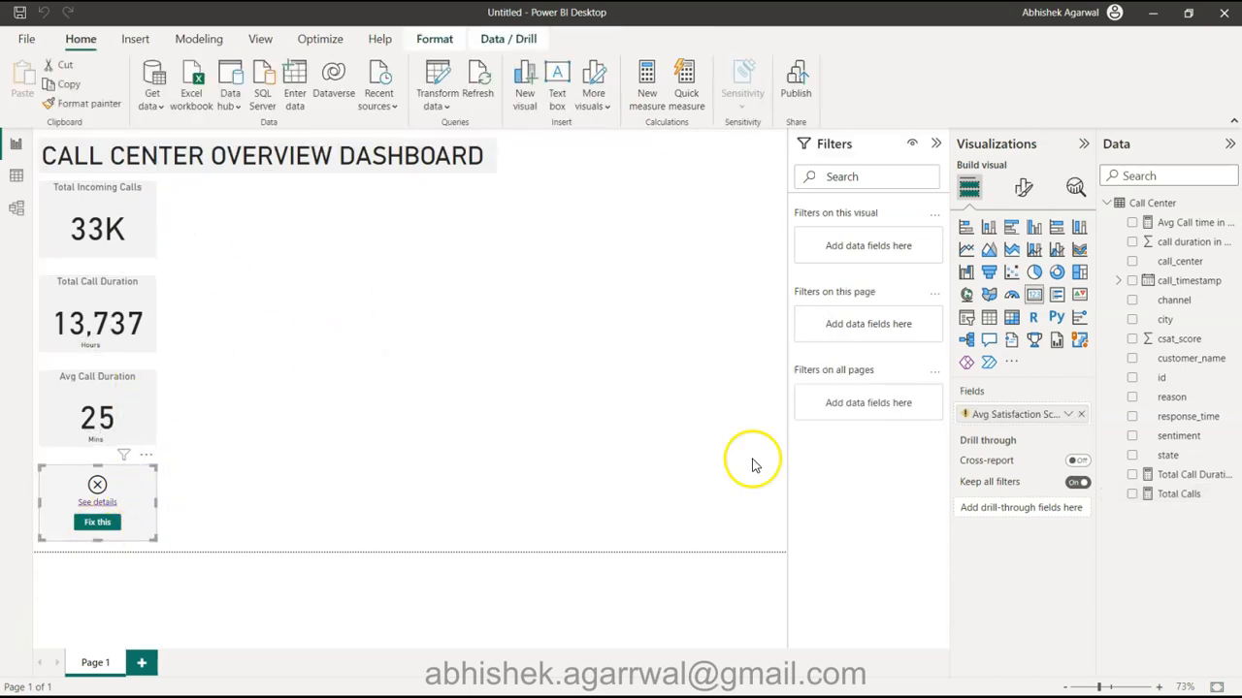
pyautogui.moveTo(1034, 424)
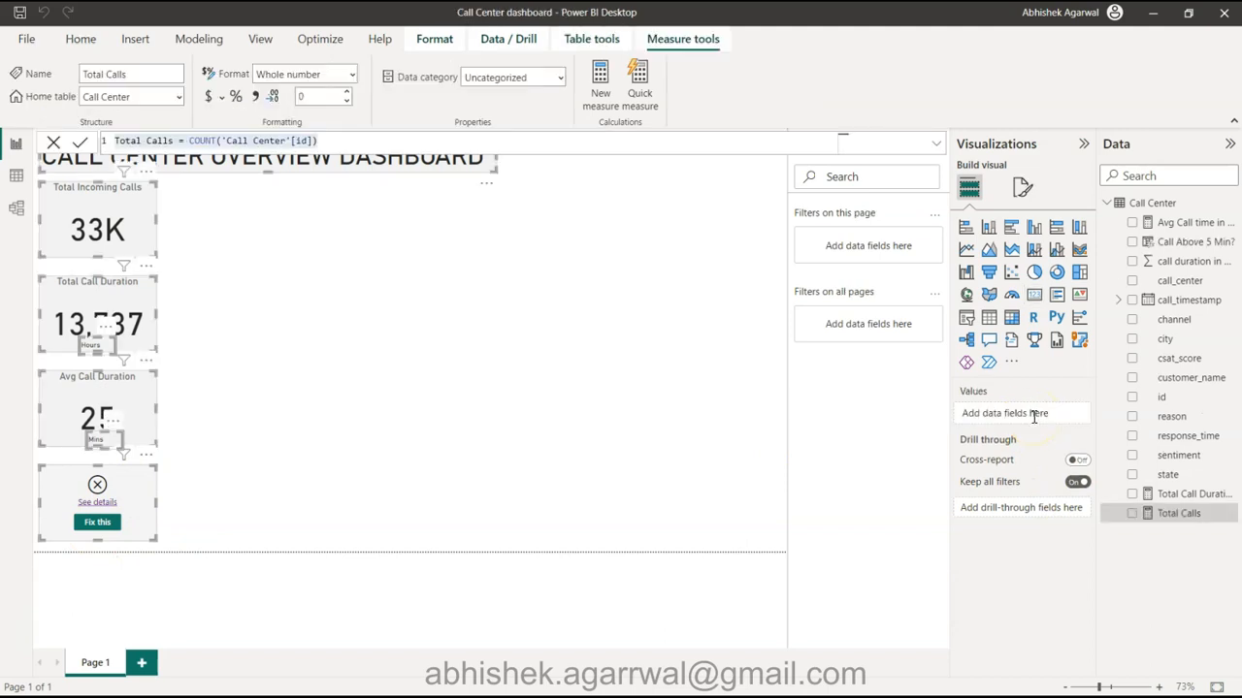
pyautogui.hotkey('ctrl', 'a')
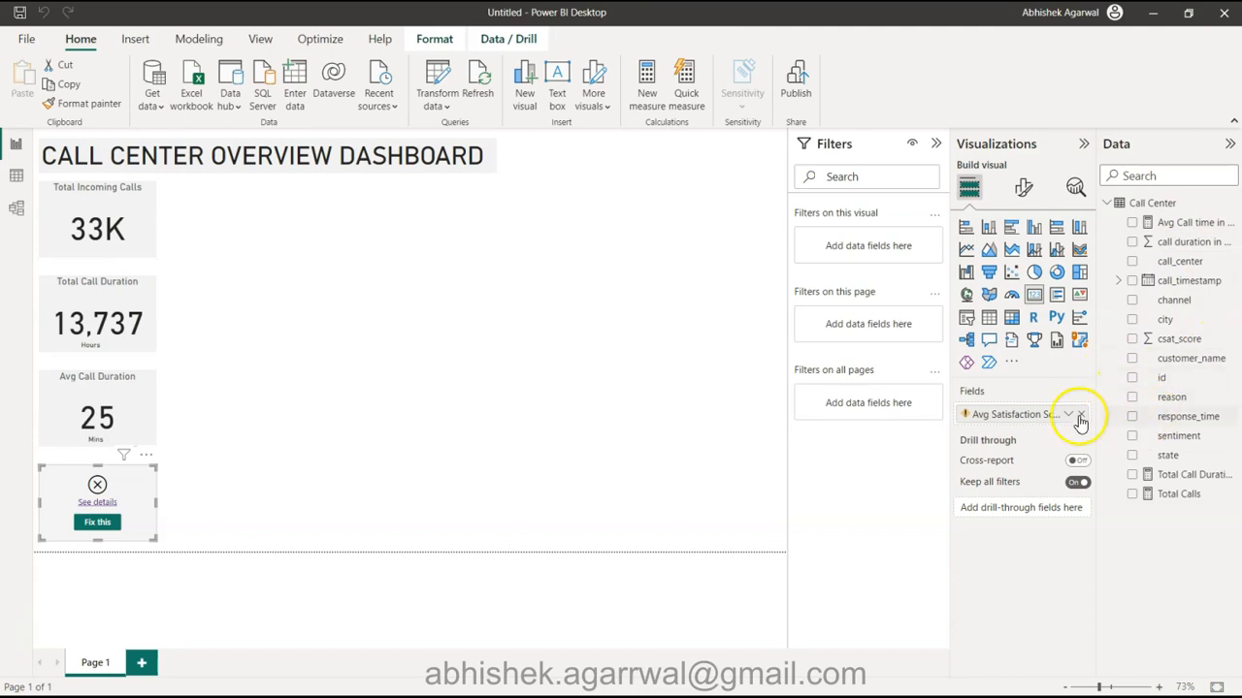
pyautogui.moveTo(1047, 421)
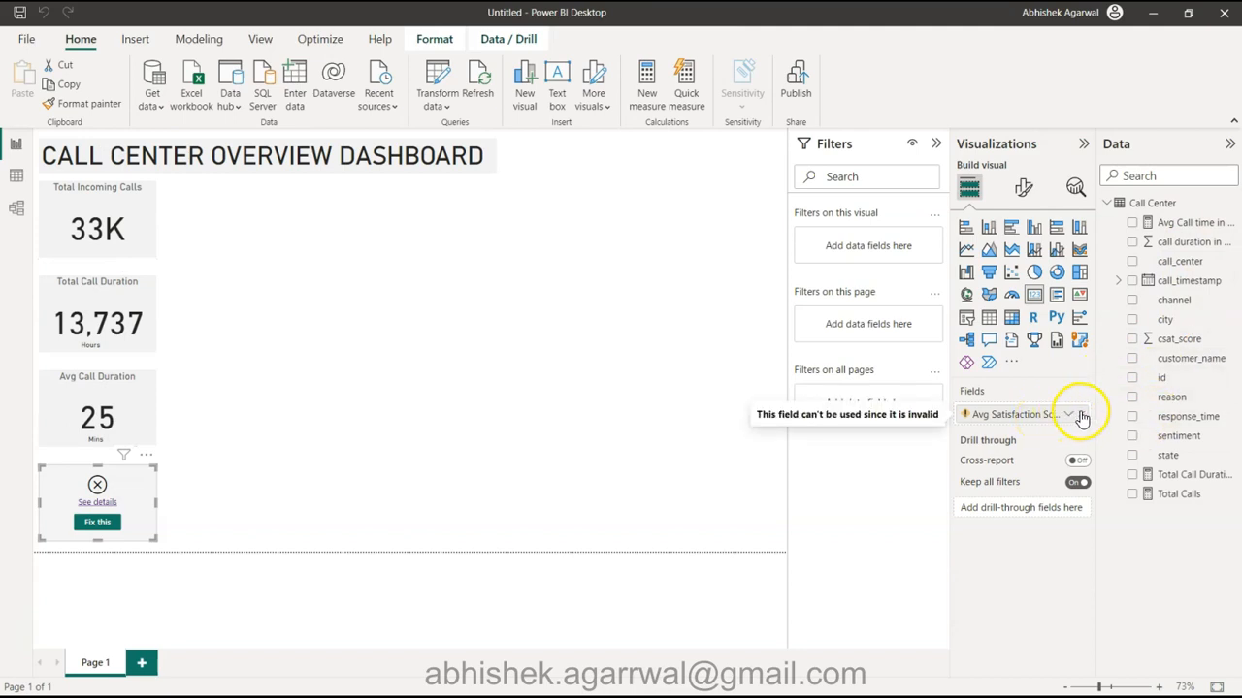
pyautogui.click(1081, 414)
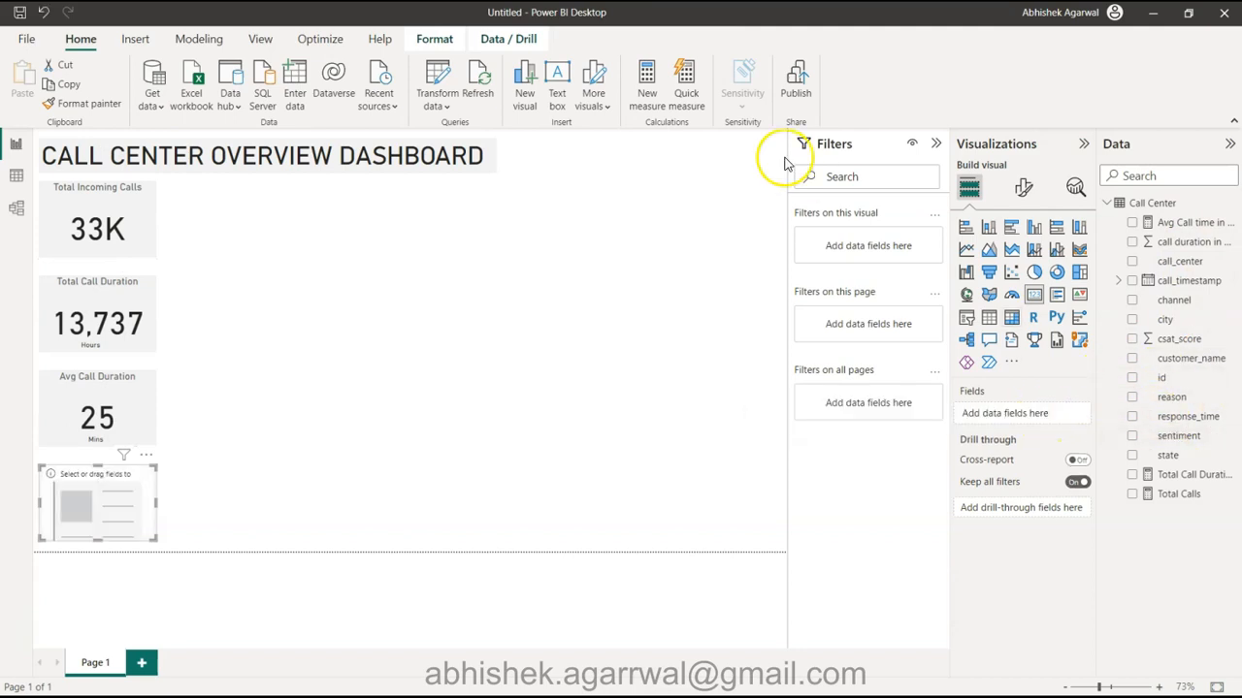
# Create the measure Avg Satsifaction Score = AVERAGE('Call Center'[csat_score])
pyautogui.click(646, 101)
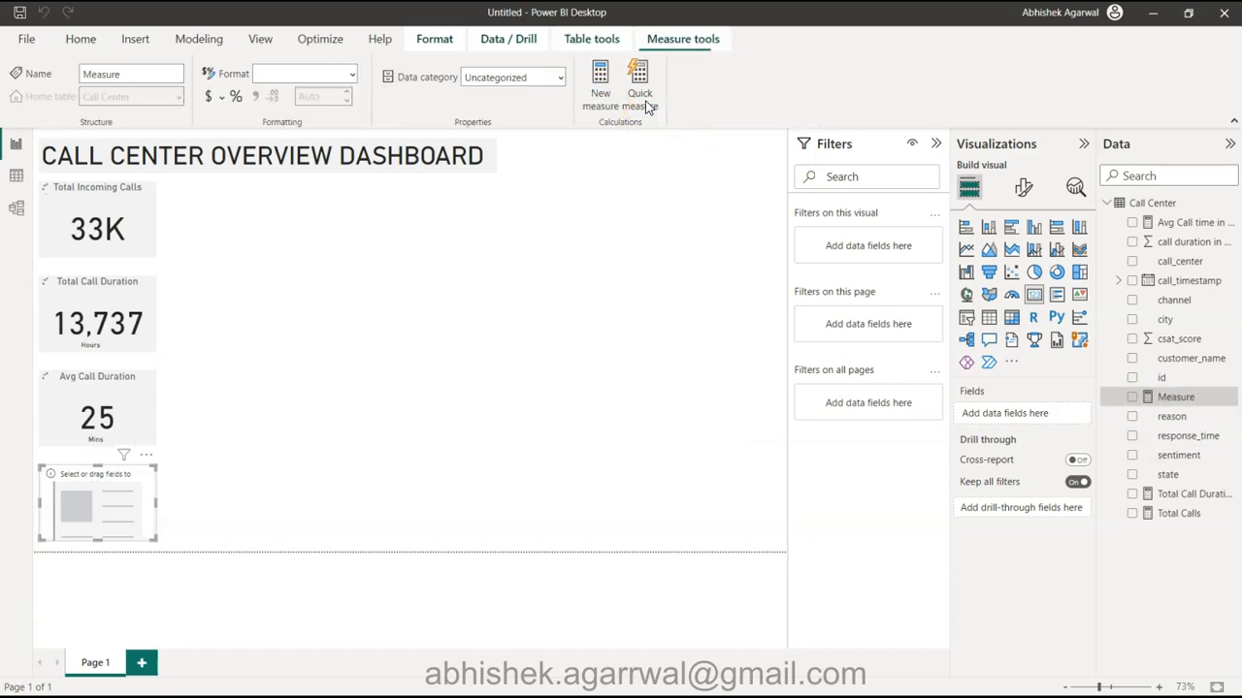
pyautogui.write('Avg Satsifaction Score =')
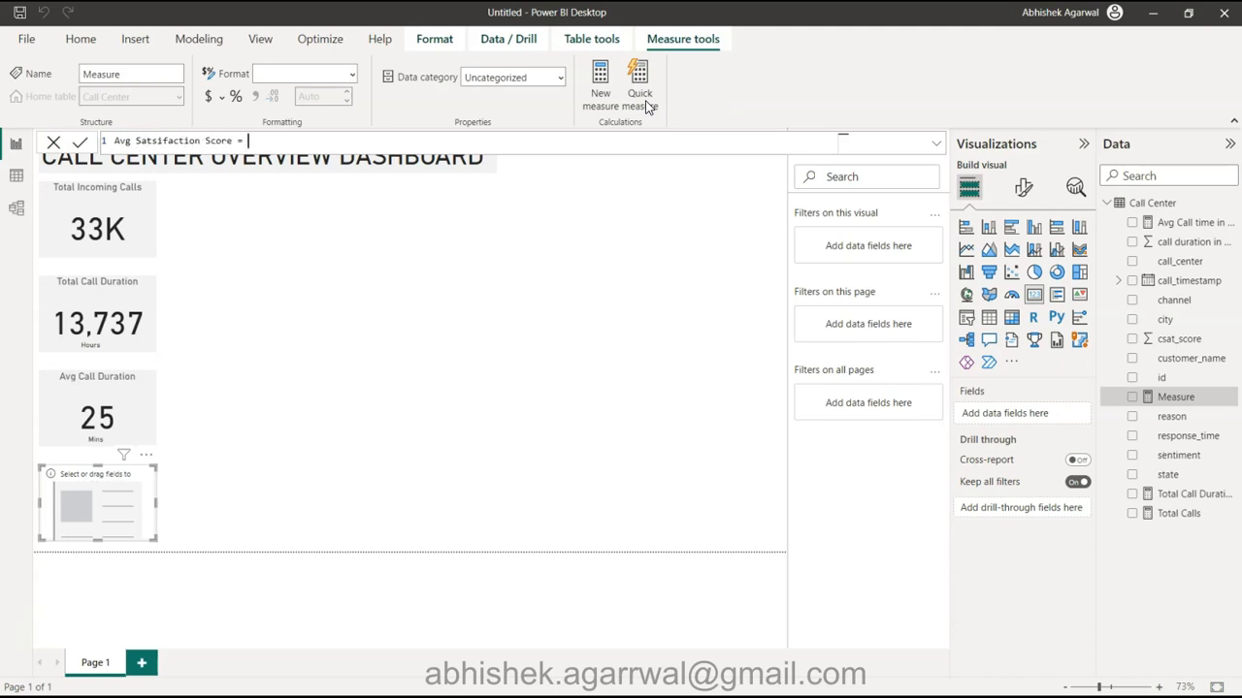
pyautogui.write('ave')
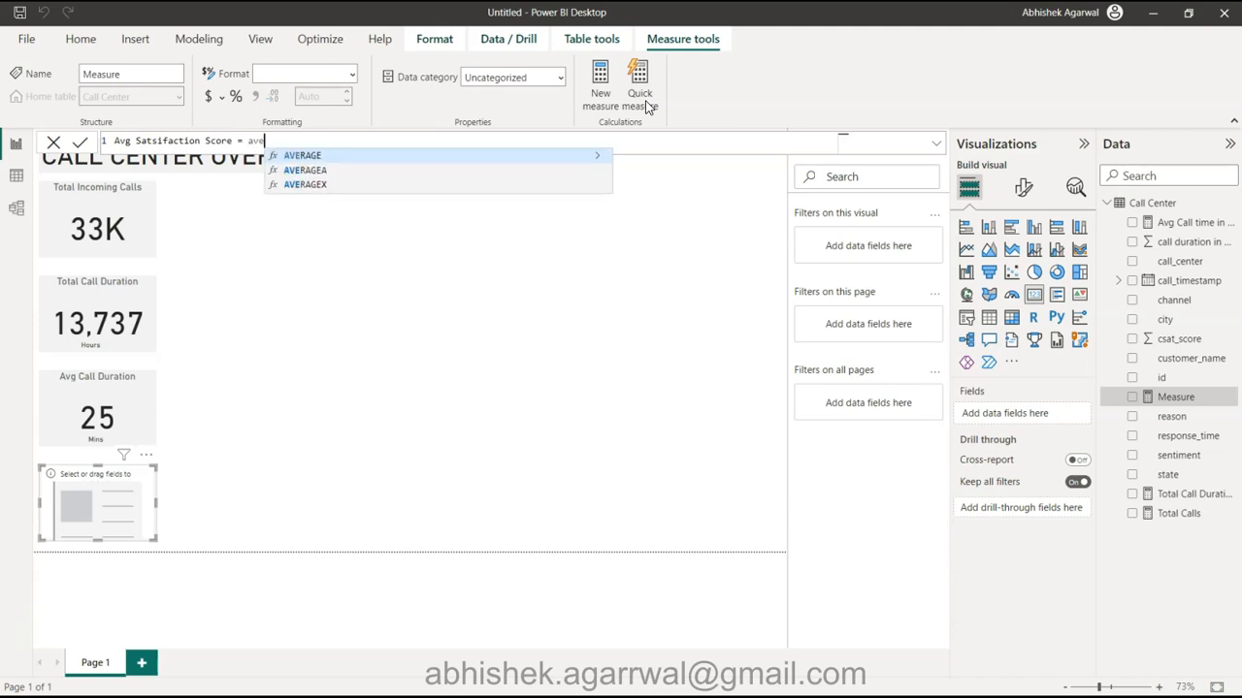
pyautogui.press('Tab')
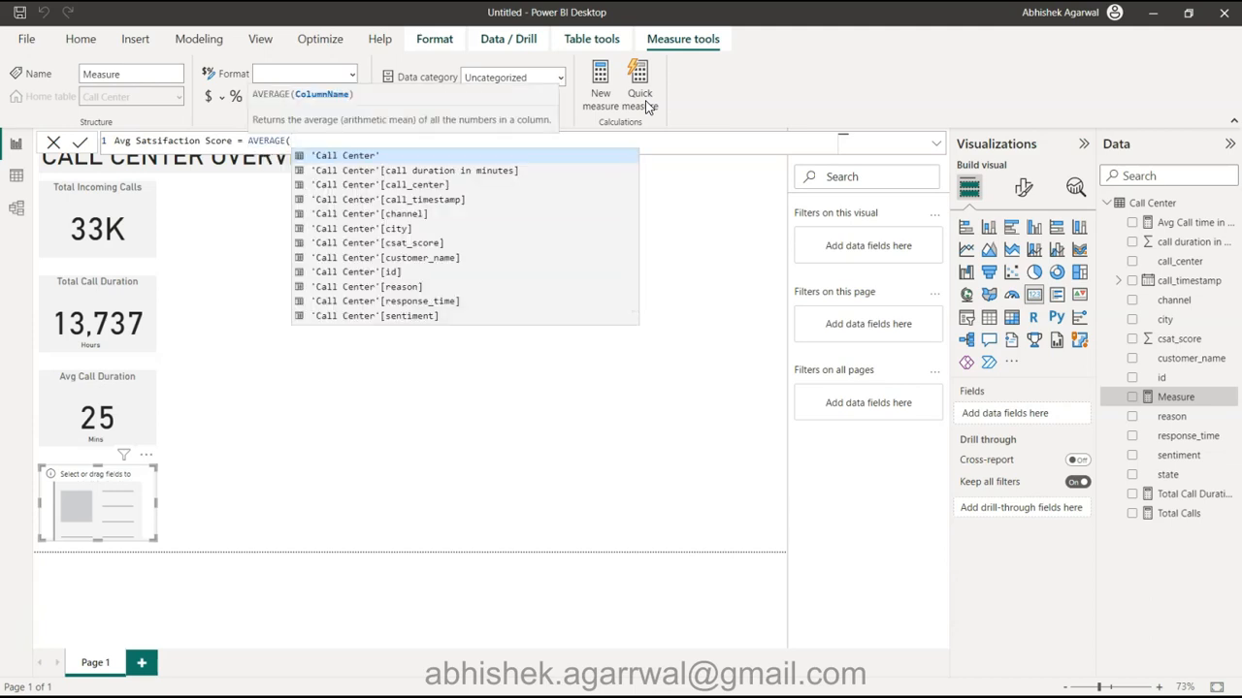
pyautogui.write('csa')
pyautogui.press('Tab')
pyautogui.write(')')
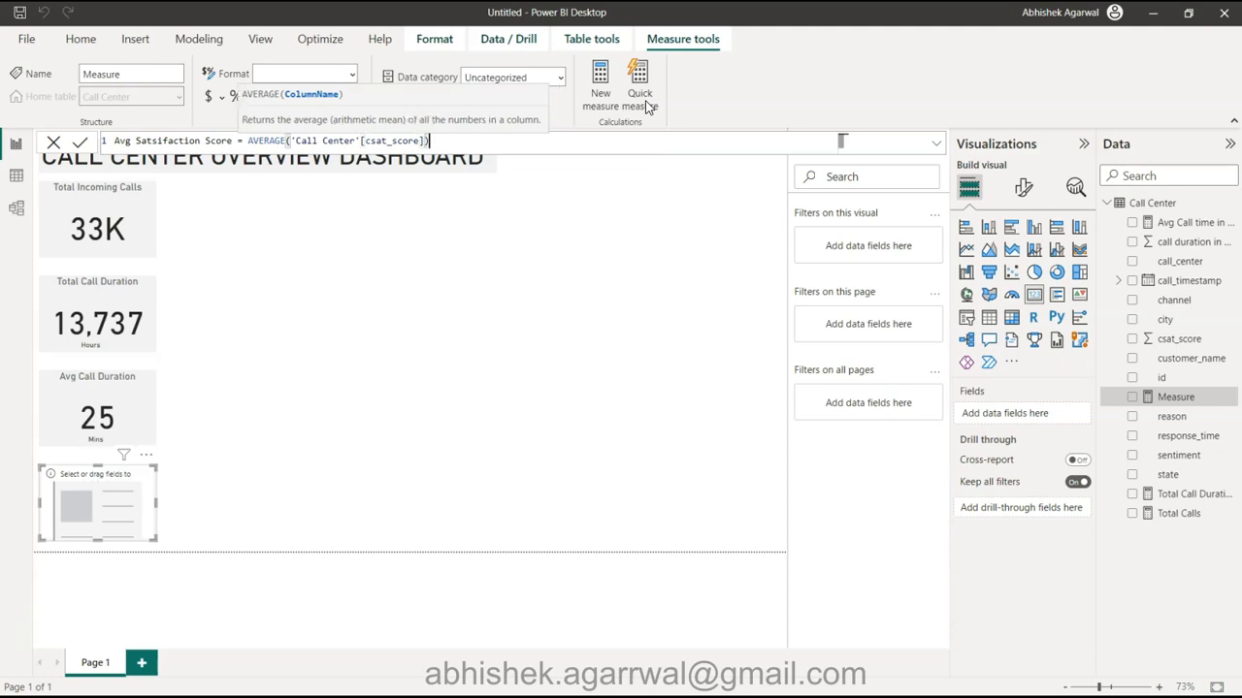
pyautogui.press('Return')
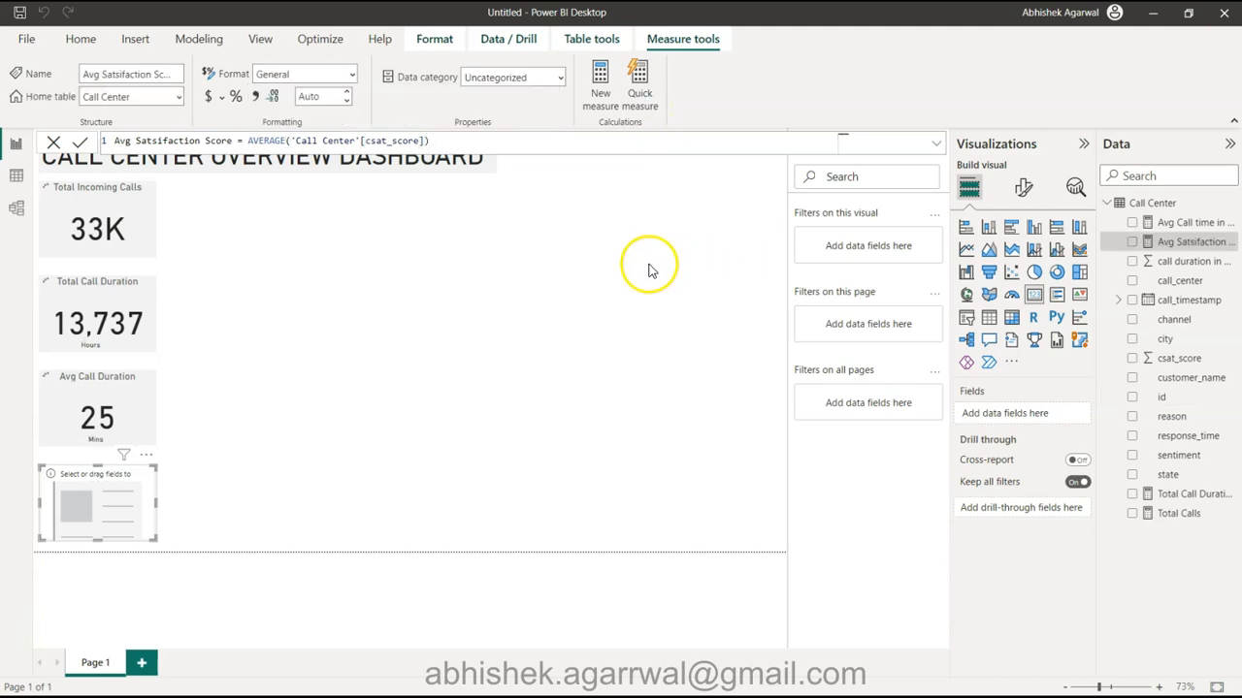
# Add the Avg Satsifaction Score measure to the empty fourth card and show its callout value with zero decimal places
pyautogui.moveTo(1173, 242); pyautogui.dragTo(1040, 418)
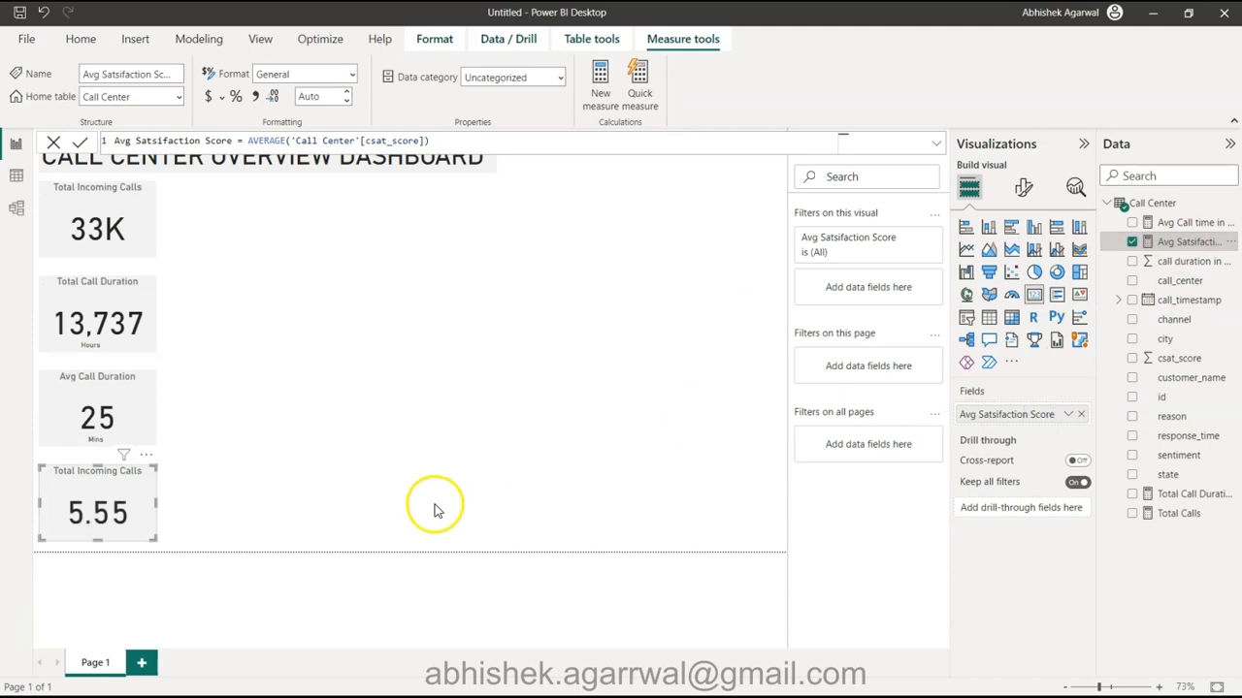
pyautogui.click(1016, 191)
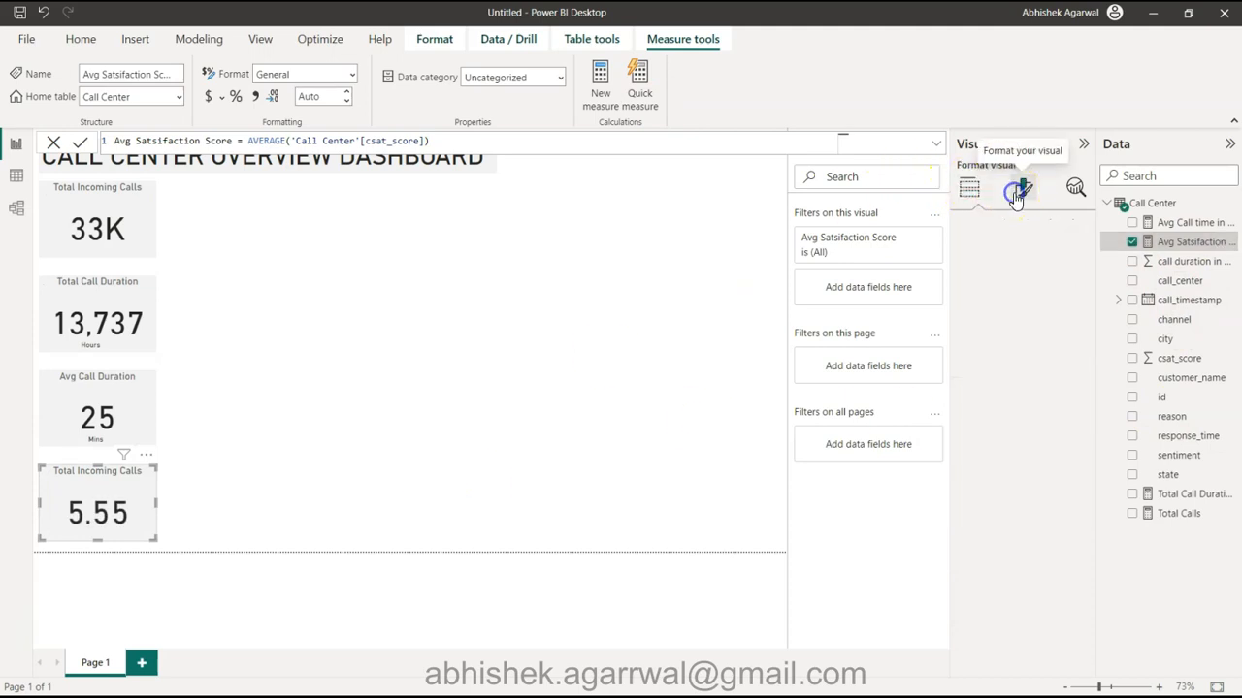
pyautogui.click(997, 299)
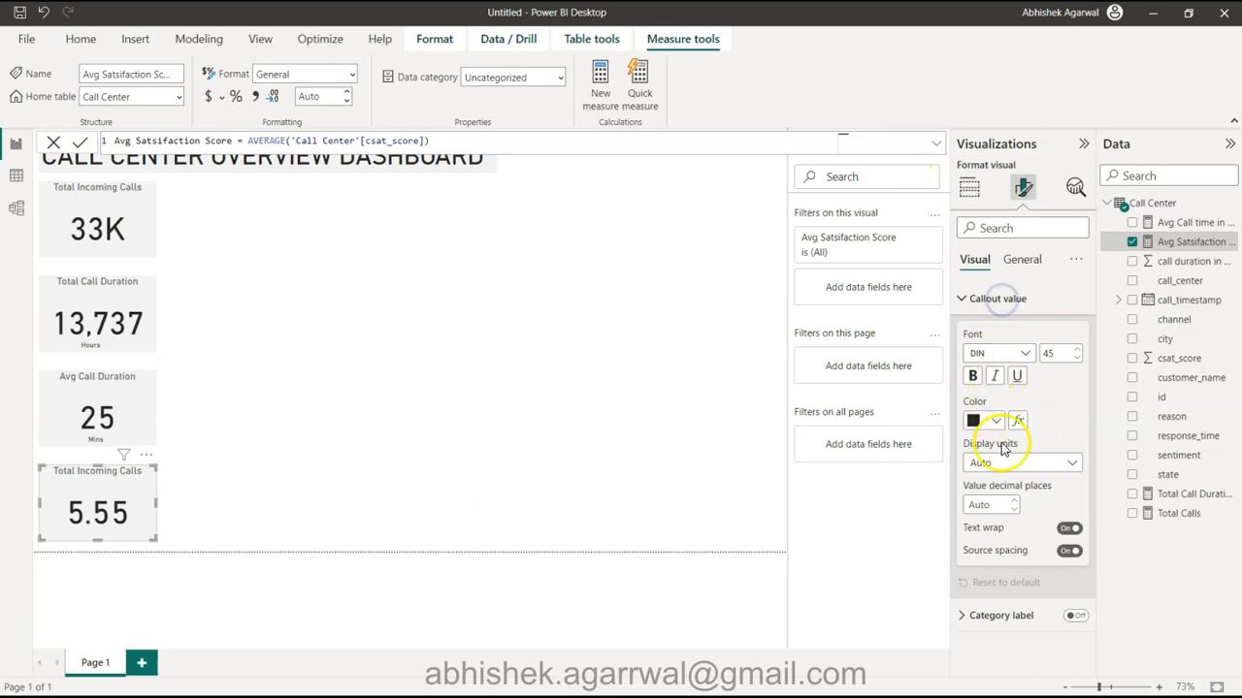
pyautogui.click(1013, 509)
pyautogui.click(691, 470)
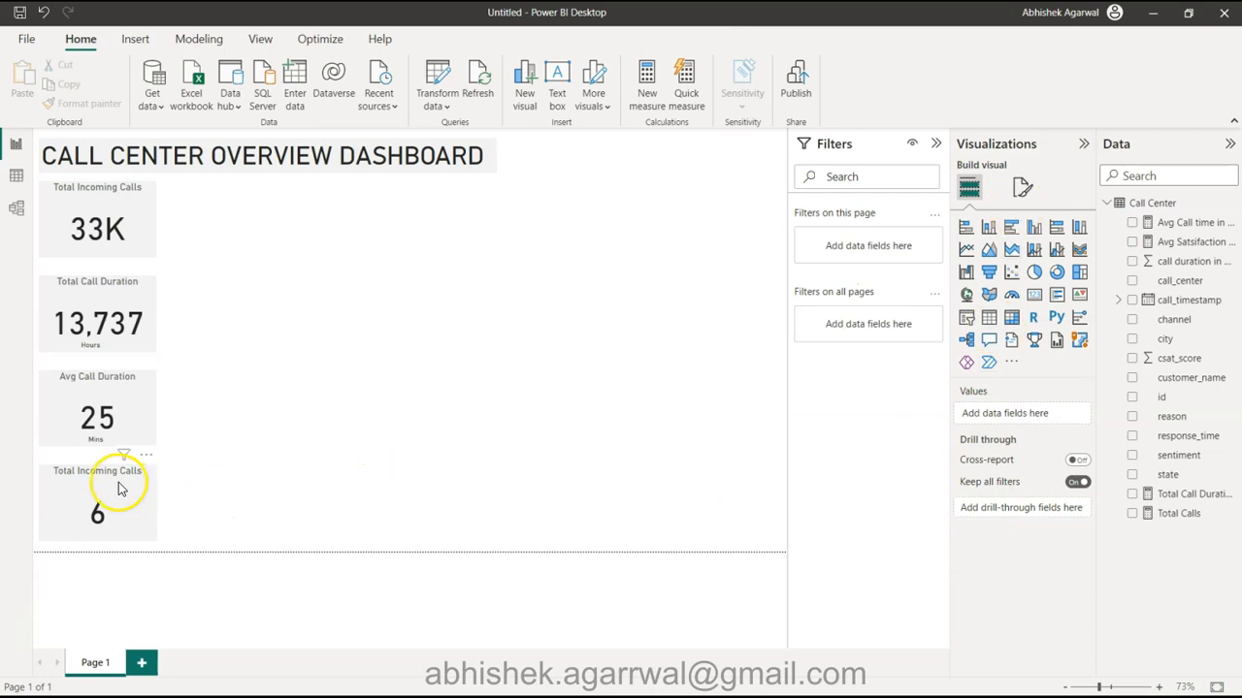
# Change the fourth card's title text to "Avg Satisfaction Score"
pyautogui.click(117, 485)
pyautogui.click(1023, 187)
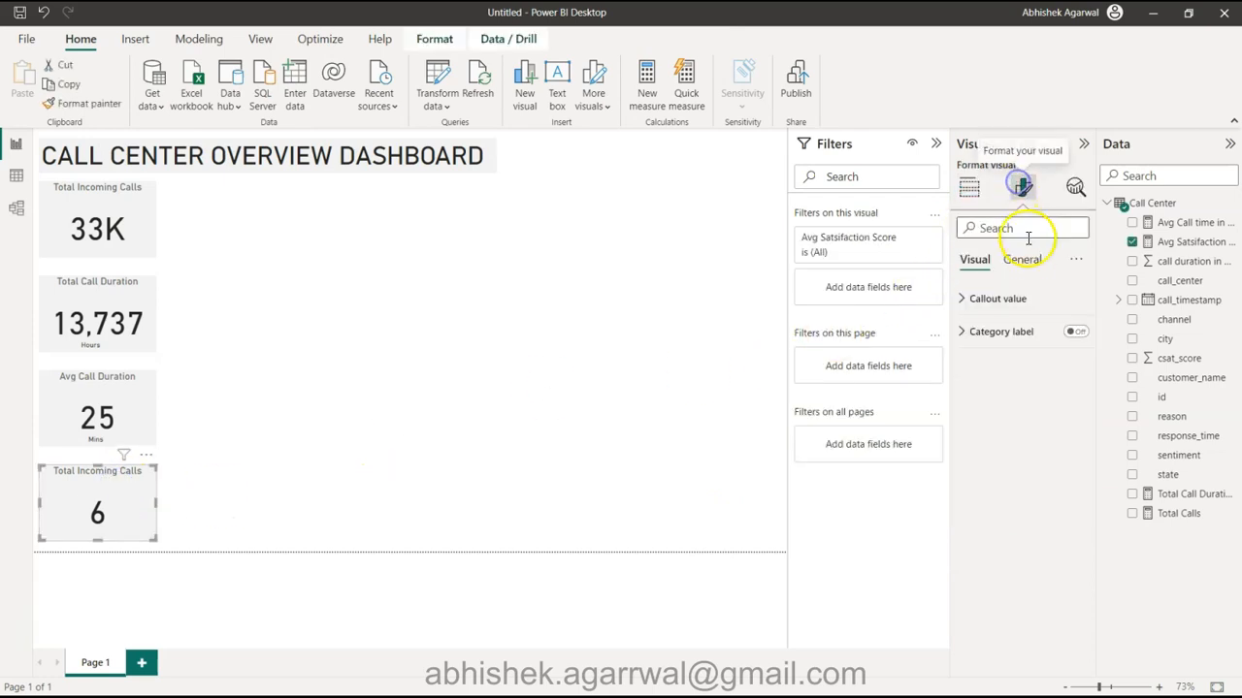
pyautogui.click(1034, 264)
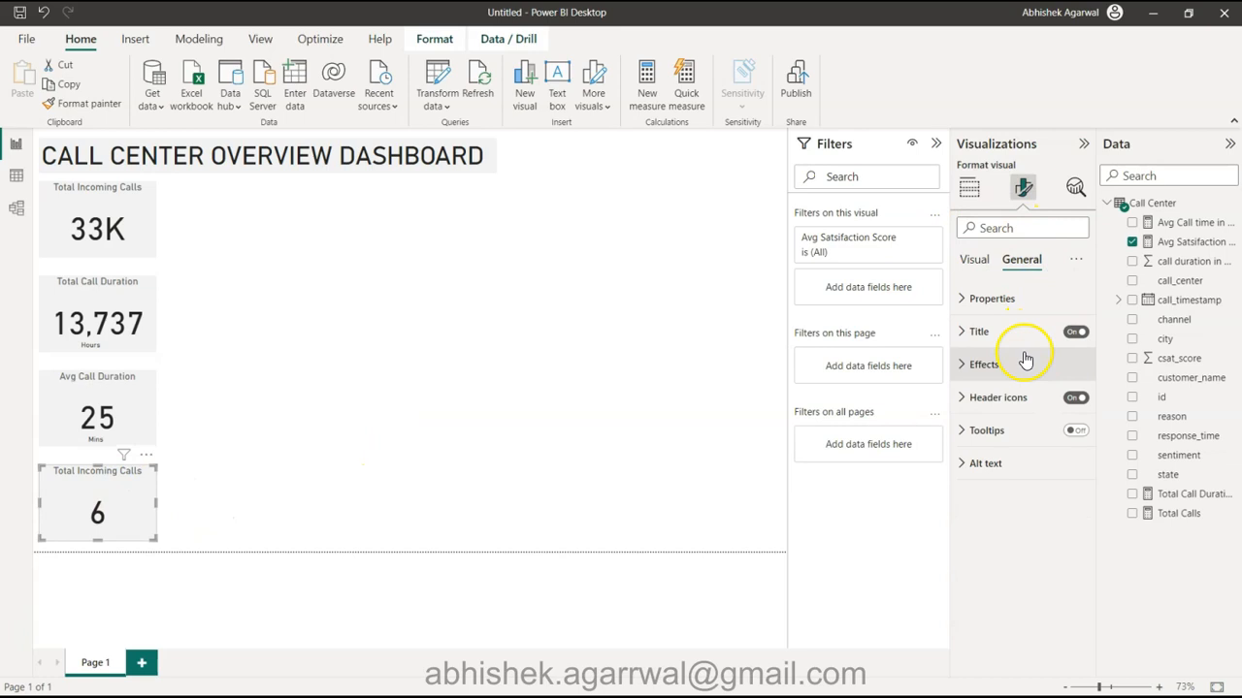
pyautogui.click(1026, 366)
pyautogui.click(1009, 332)
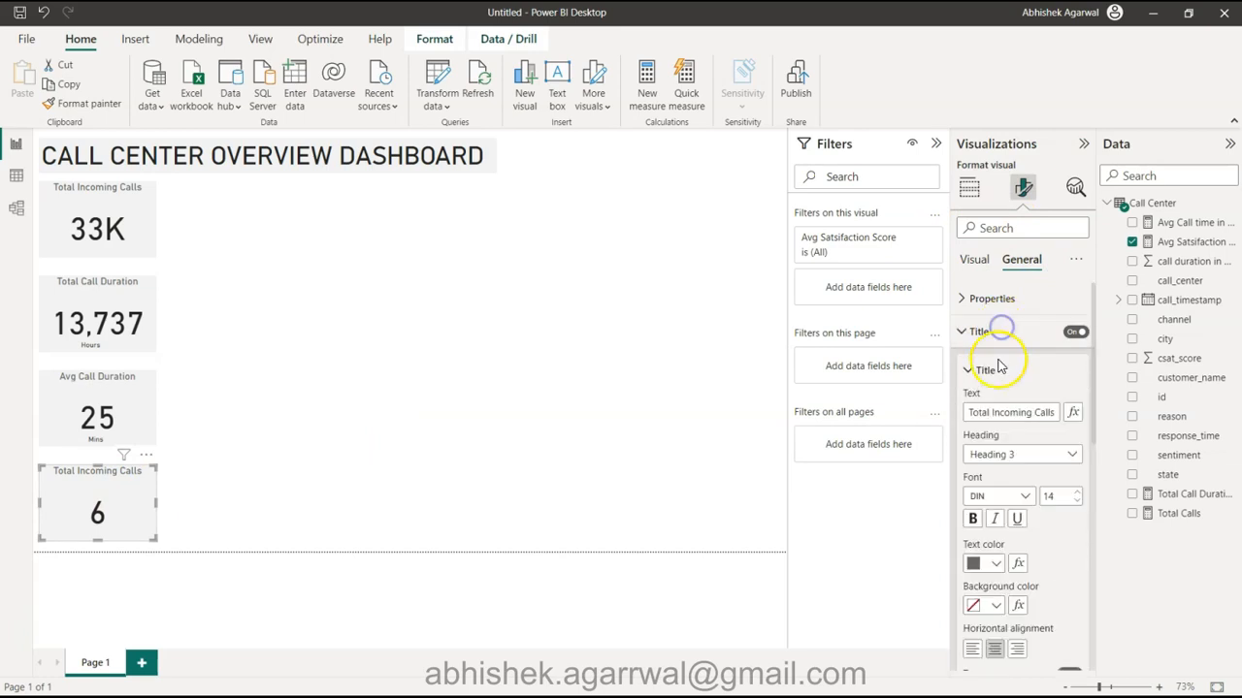
pyautogui.tripleClick(1010, 413)
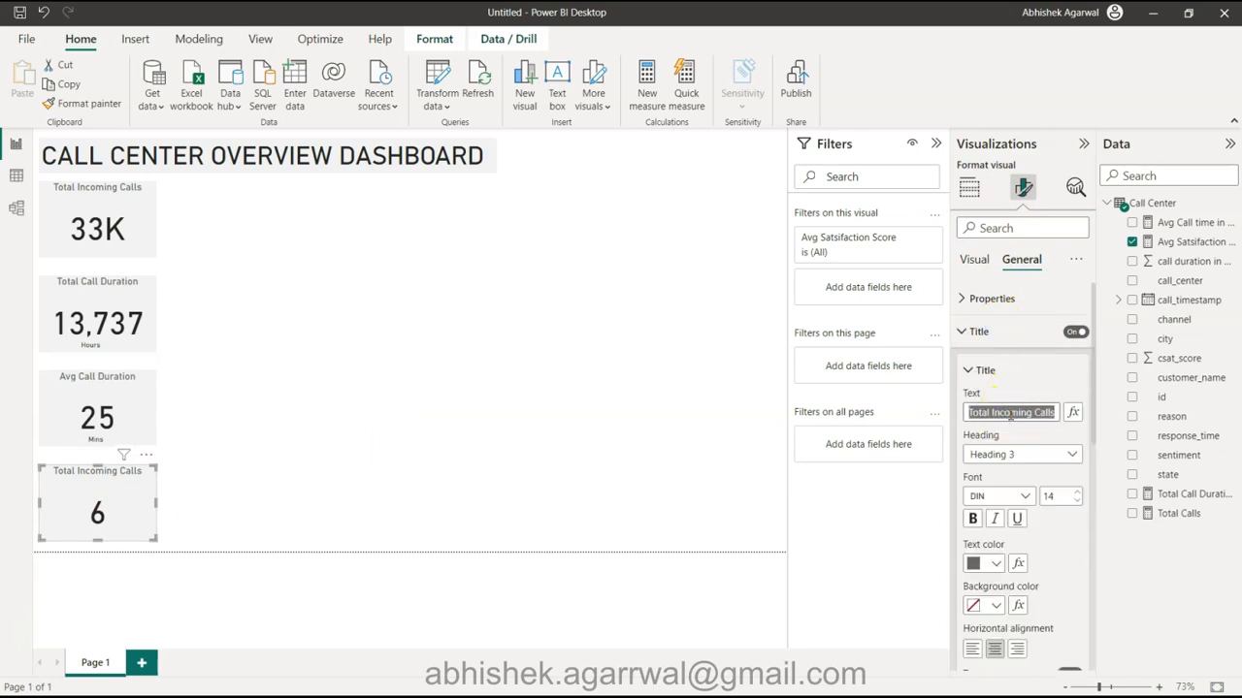
pyautogui.write('A')
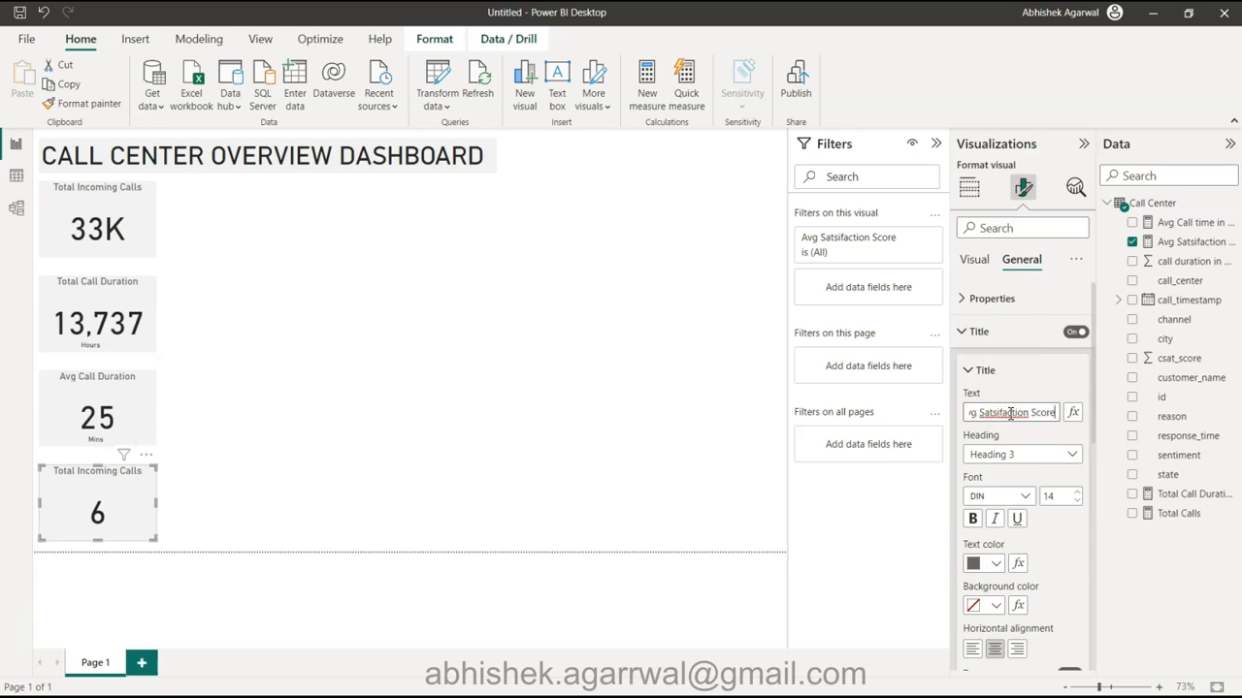
pyautogui.rightClick(1010, 413)
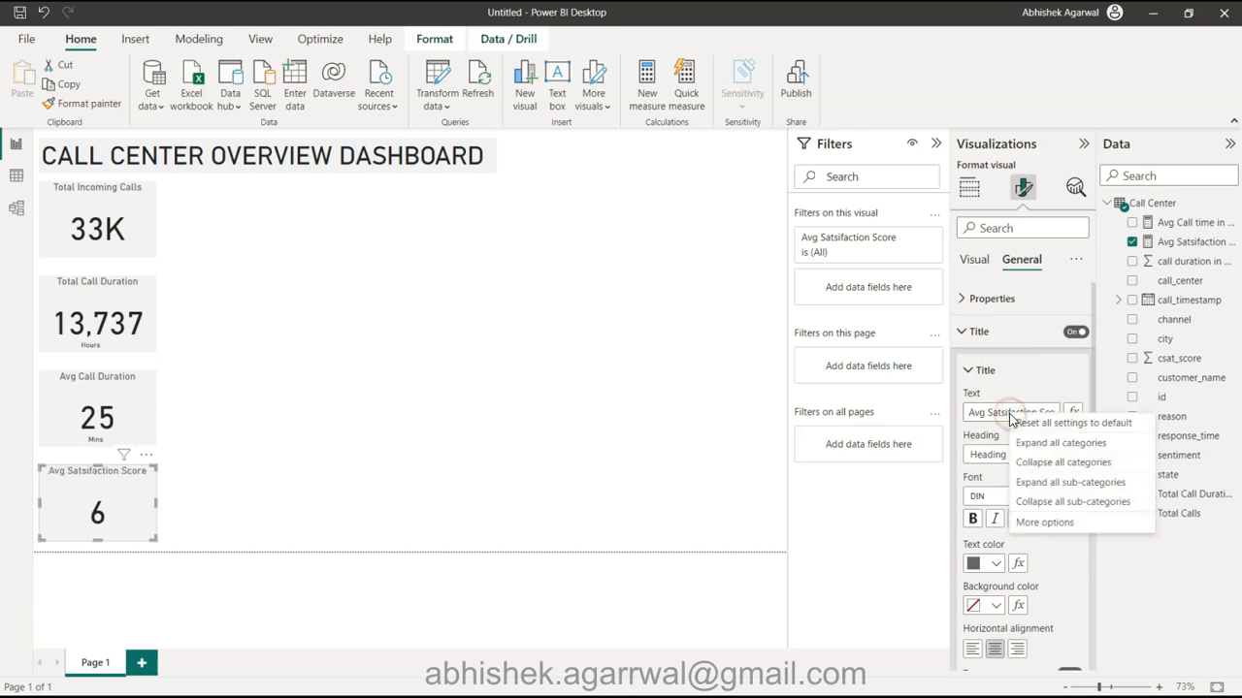
pyautogui.click(1005, 414)
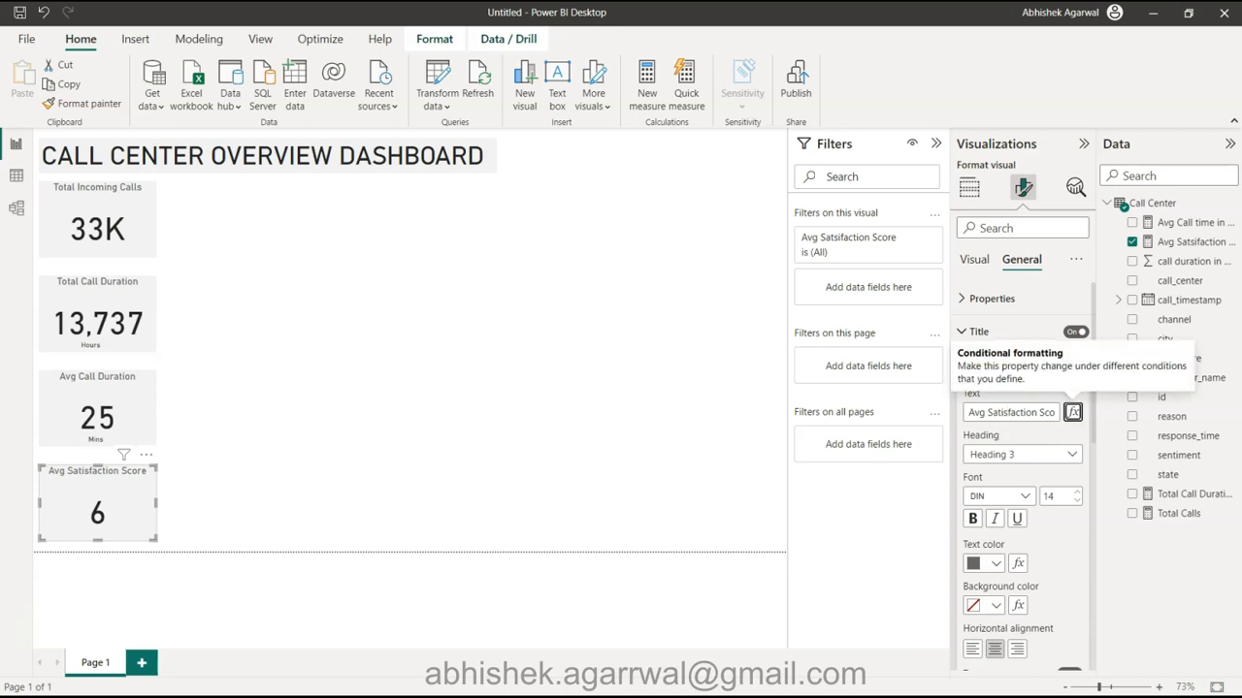
pyautogui.click(414, 407)
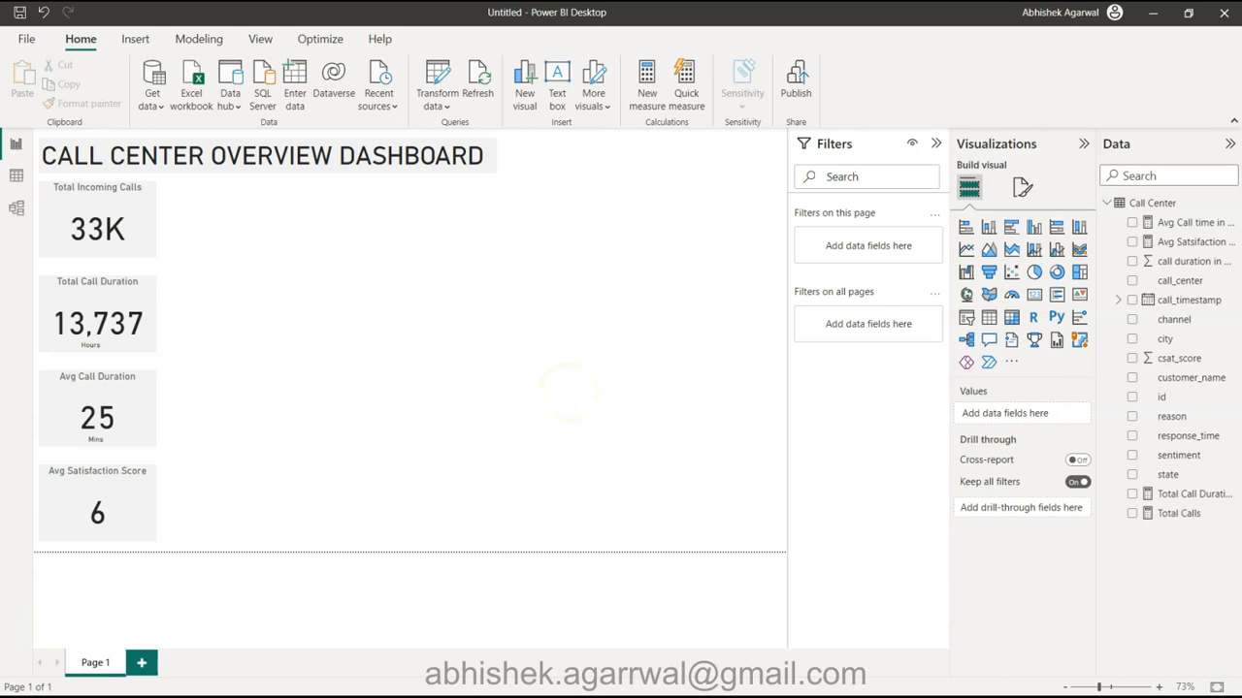
# Following the finished Call Center report, add a clustered bar chart beside the lower cards with reason on the Y-axis and Total Calls on the X-axis
pyautogui.moveTo(1240, 77); pyautogui.dragTo(600, 13)
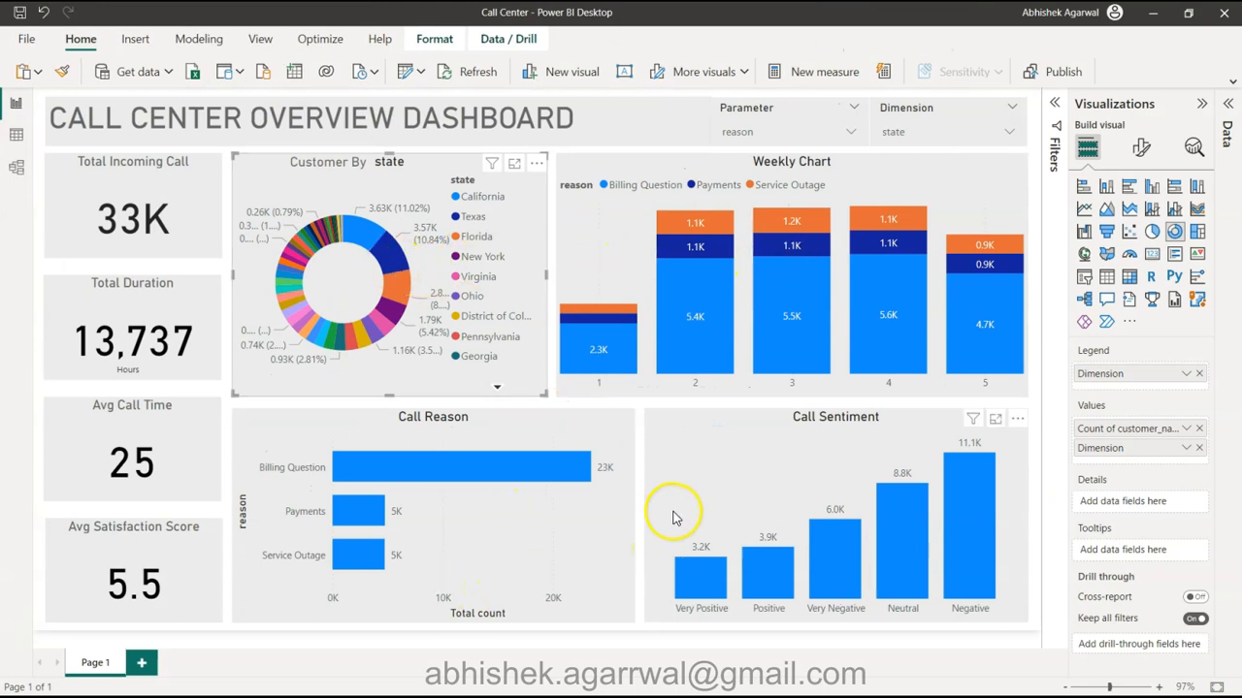
pyautogui.moveTo(795, 19); pyautogui.dragTo(1240, 16)
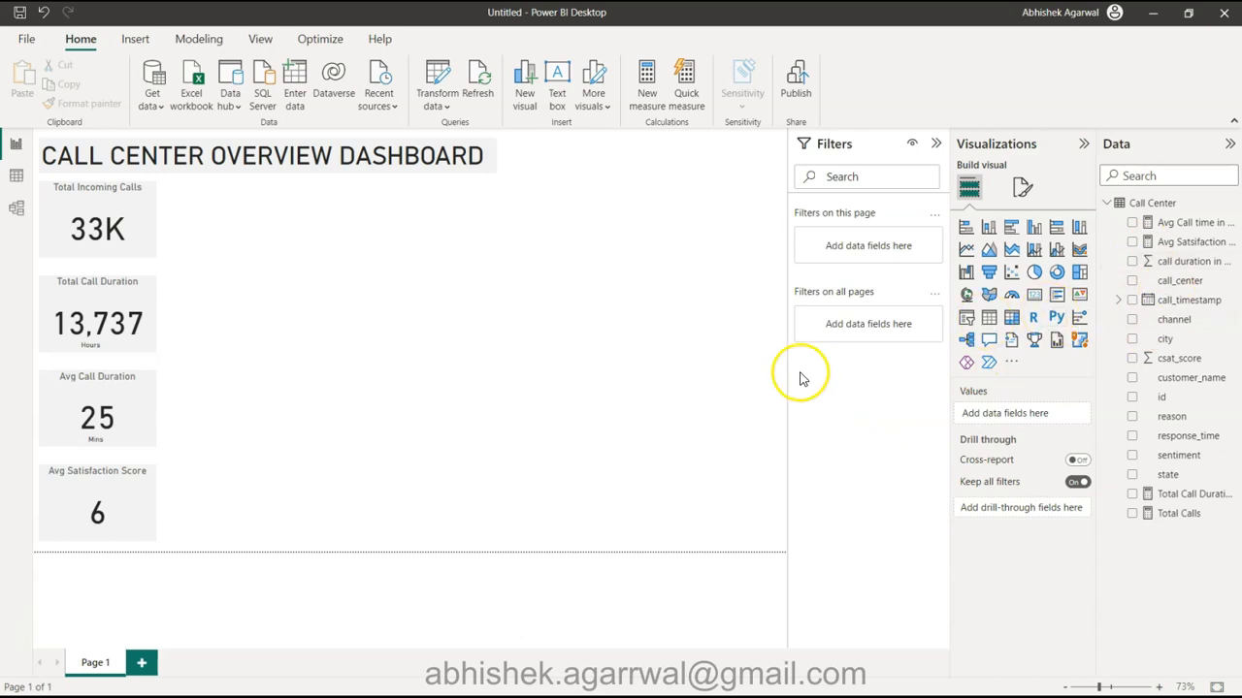
pyautogui.click(1016, 233)
pyautogui.moveTo(333, 249); pyautogui.dragTo(335, 349)
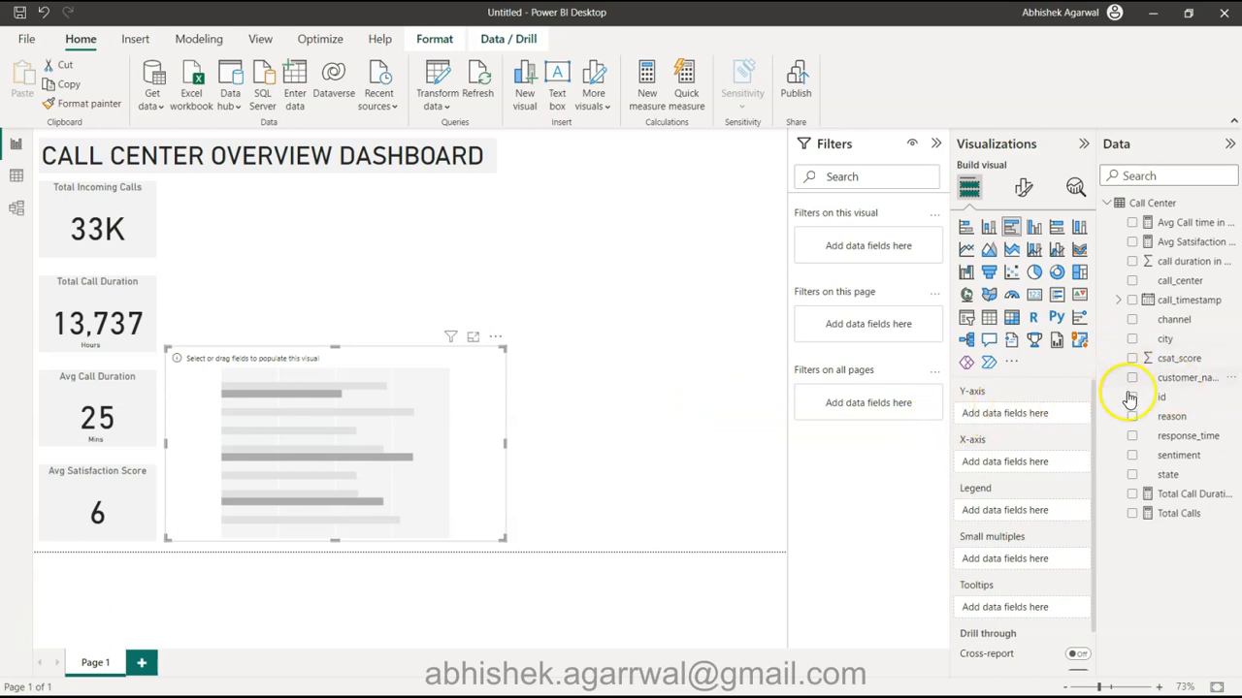
pyautogui.moveTo(1097, 488); pyautogui.dragTo(1069, 496)
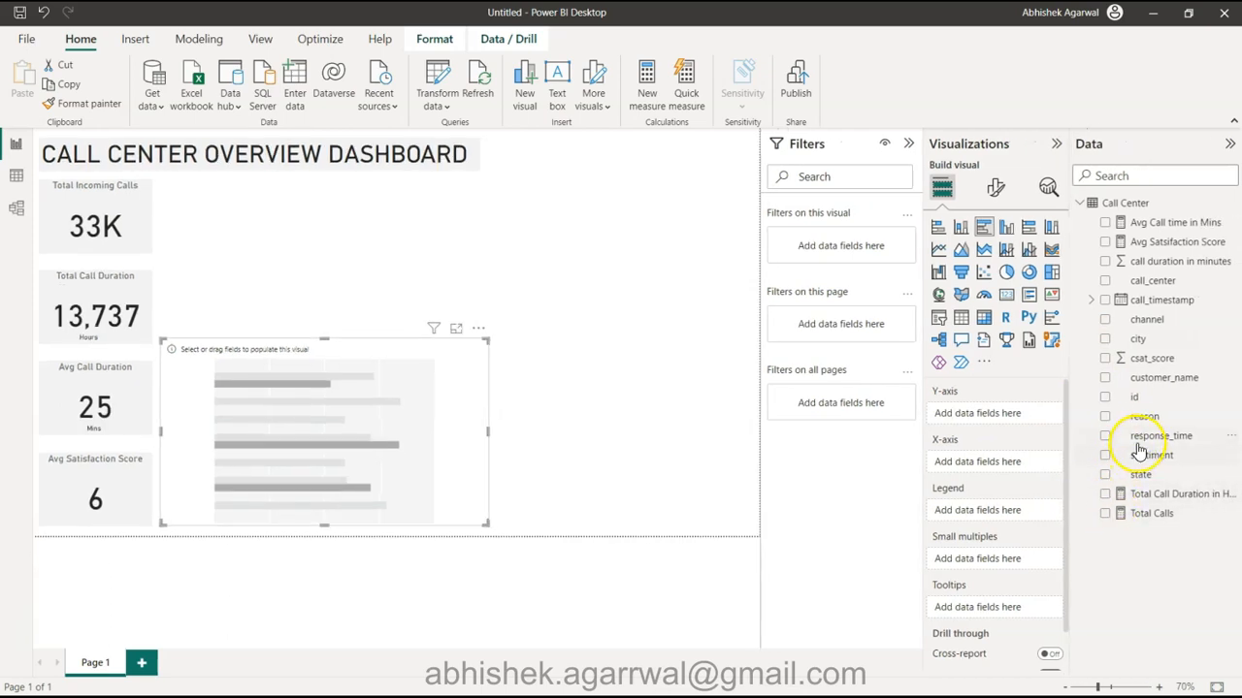
pyautogui.moveTo(1141, 419); pyautogui.dragTo(970, 417)
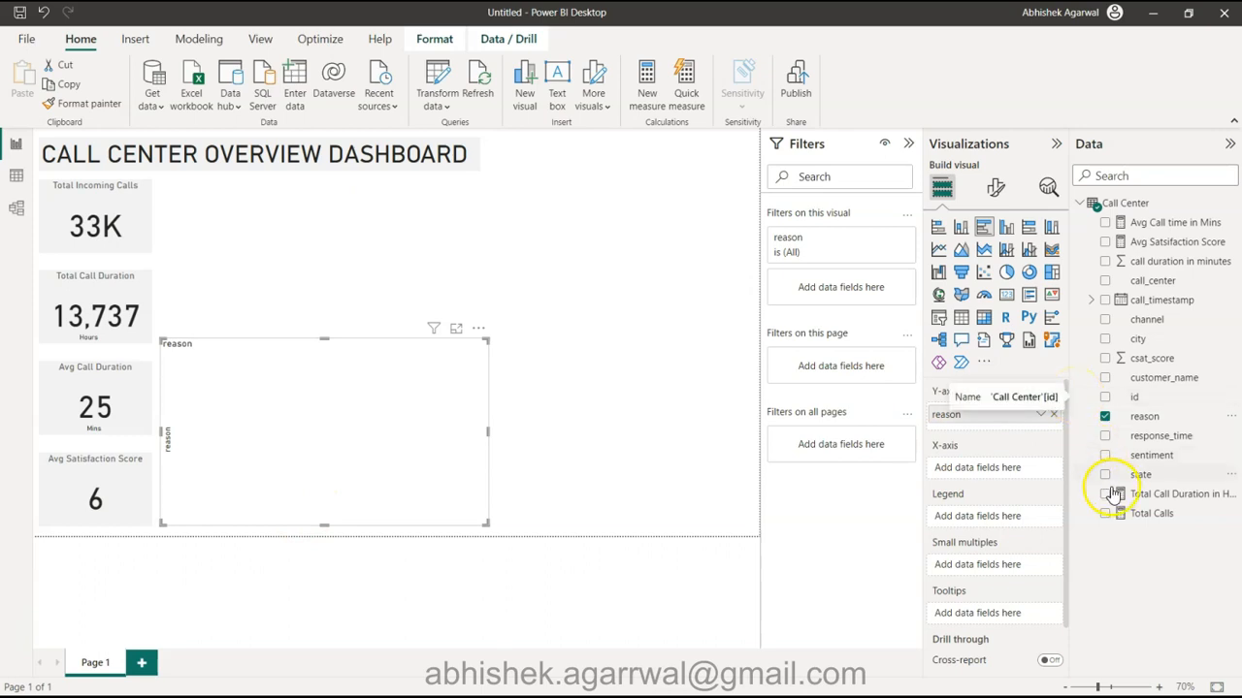
pyautogui.moveTo(1141, 516); pyautogui.dragTo(990, 470)
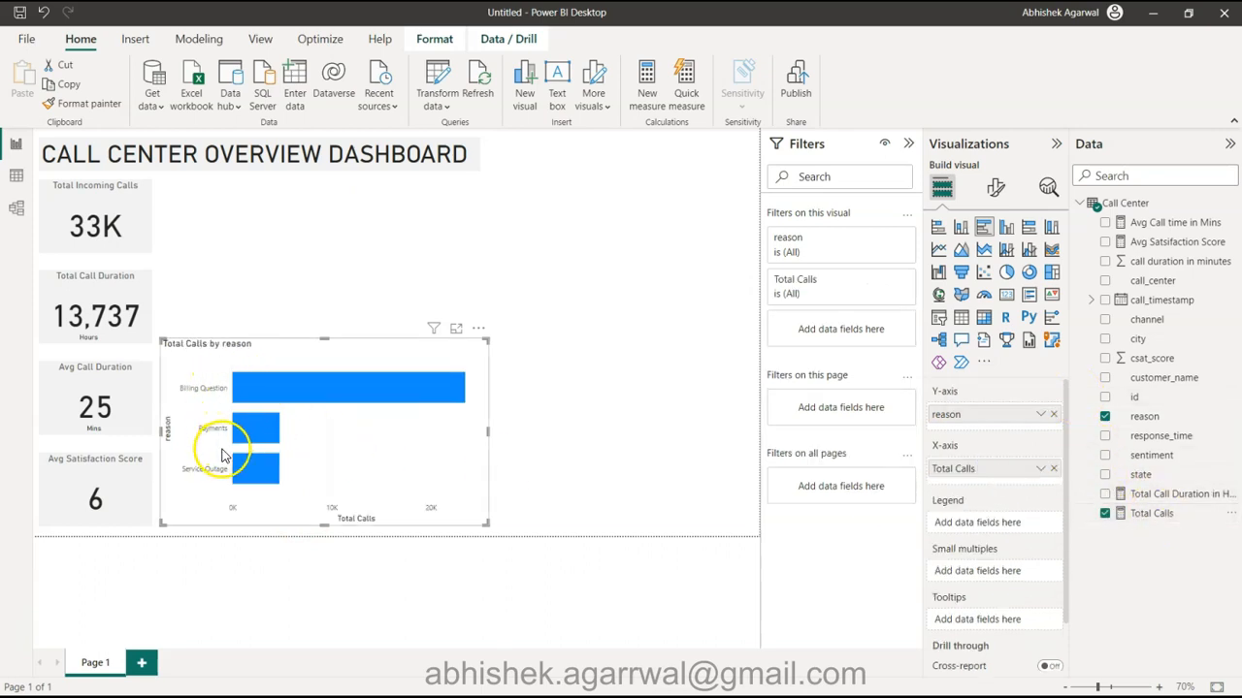
# Turn on the bar chart's data labels and hide its X-axis and both axis titles
pyautogui.click(998, 190)
pyautogui.click(1048, 530)
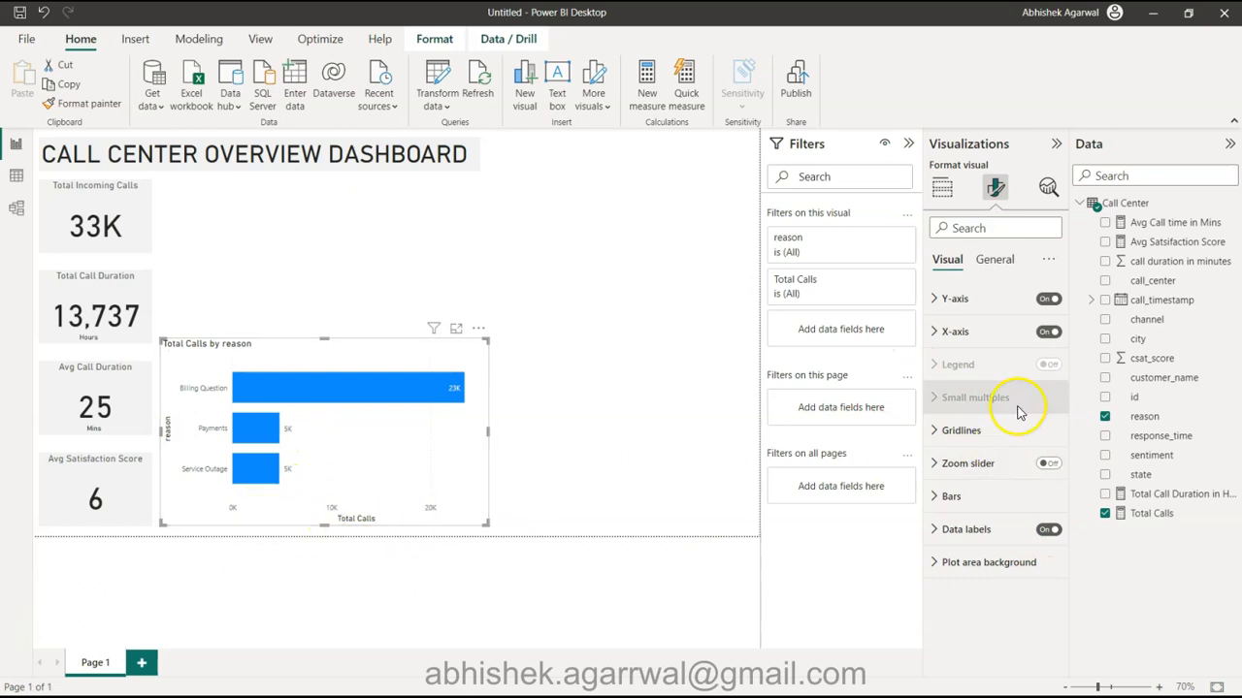
pyautogui.click(1047, 333)
pyautogui.click(956, 332)
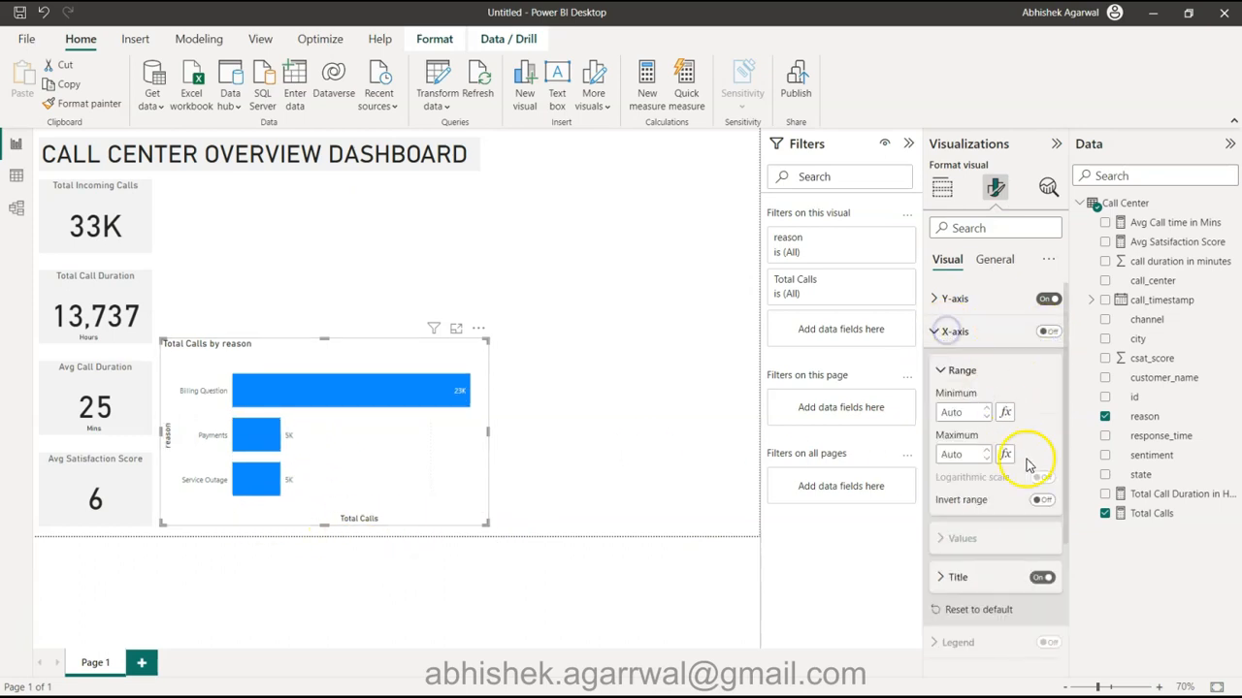
pyautogui.click(1042, 579)
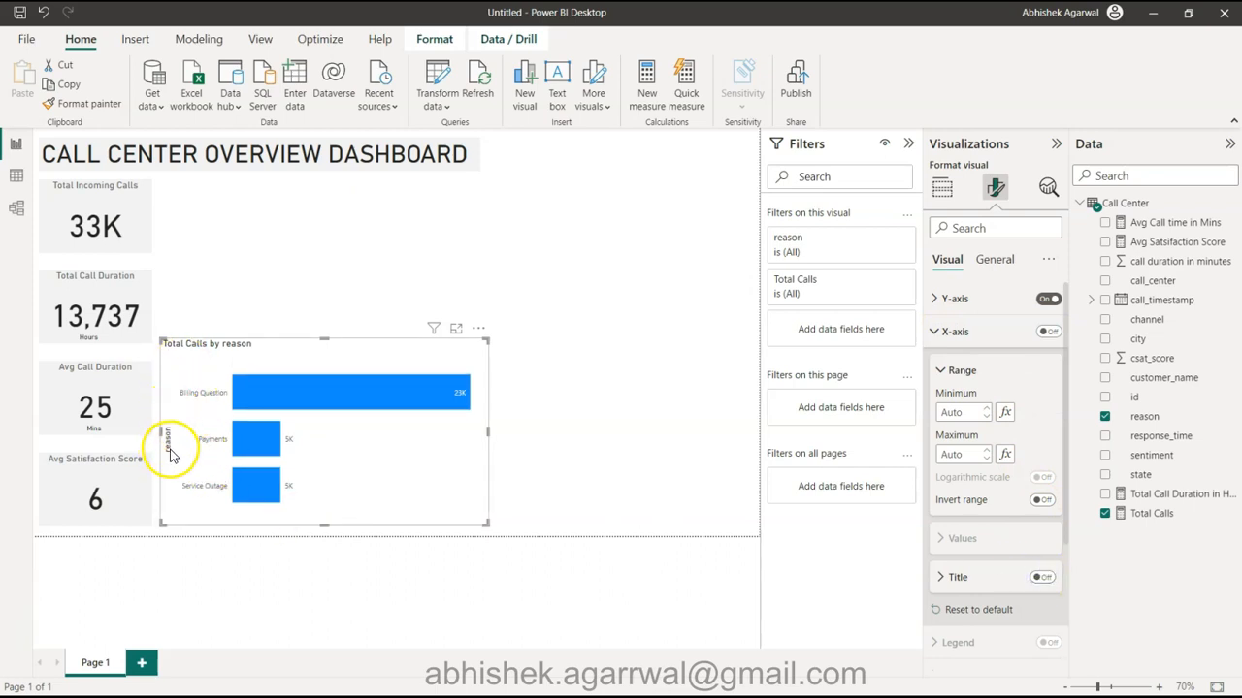
pyautogui.click(936, 297)
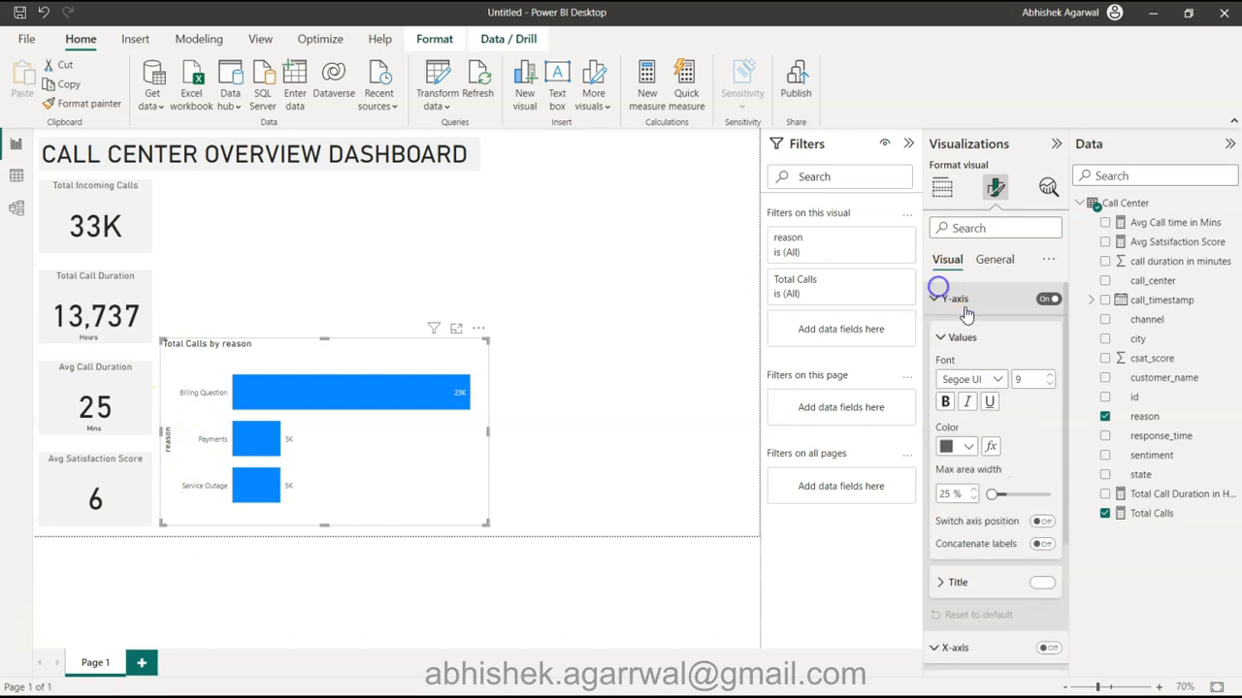
pyautogui.click(1035, 588)
pyautogui.click(355, 458)
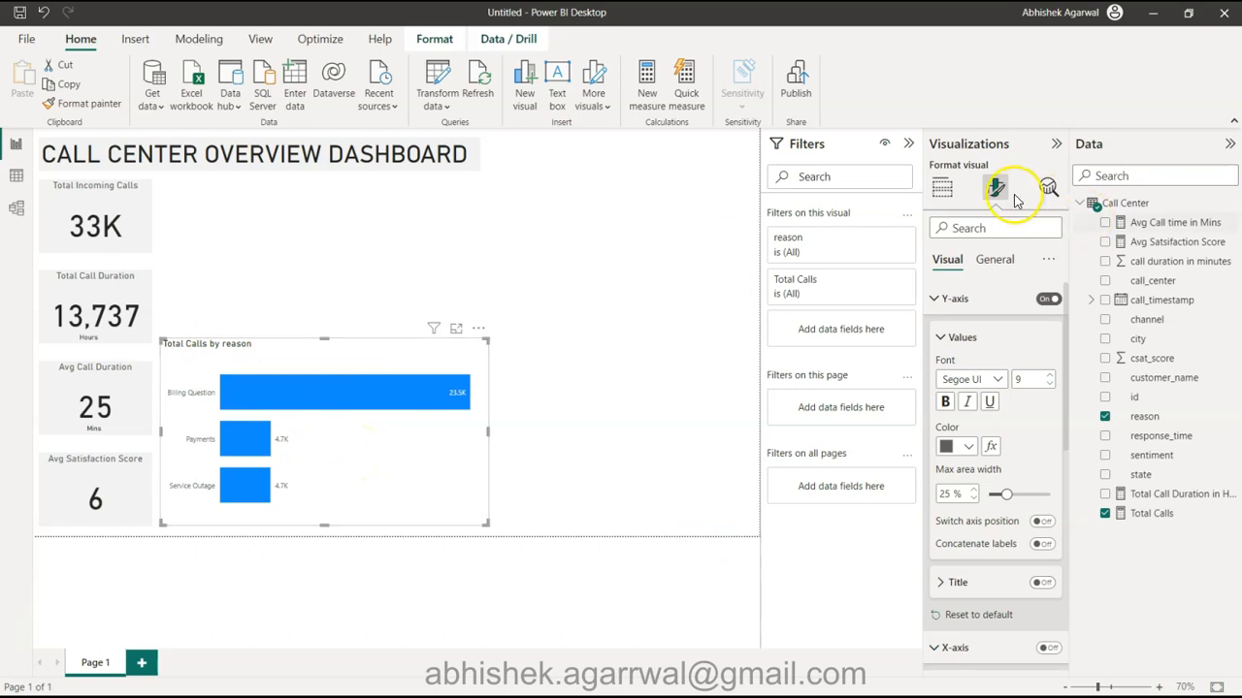
# Change the bar chart's title text to "Call Reason" and centre it horizontally
pyautogui.click(994, 259)
pyautogui.click(985, 335)
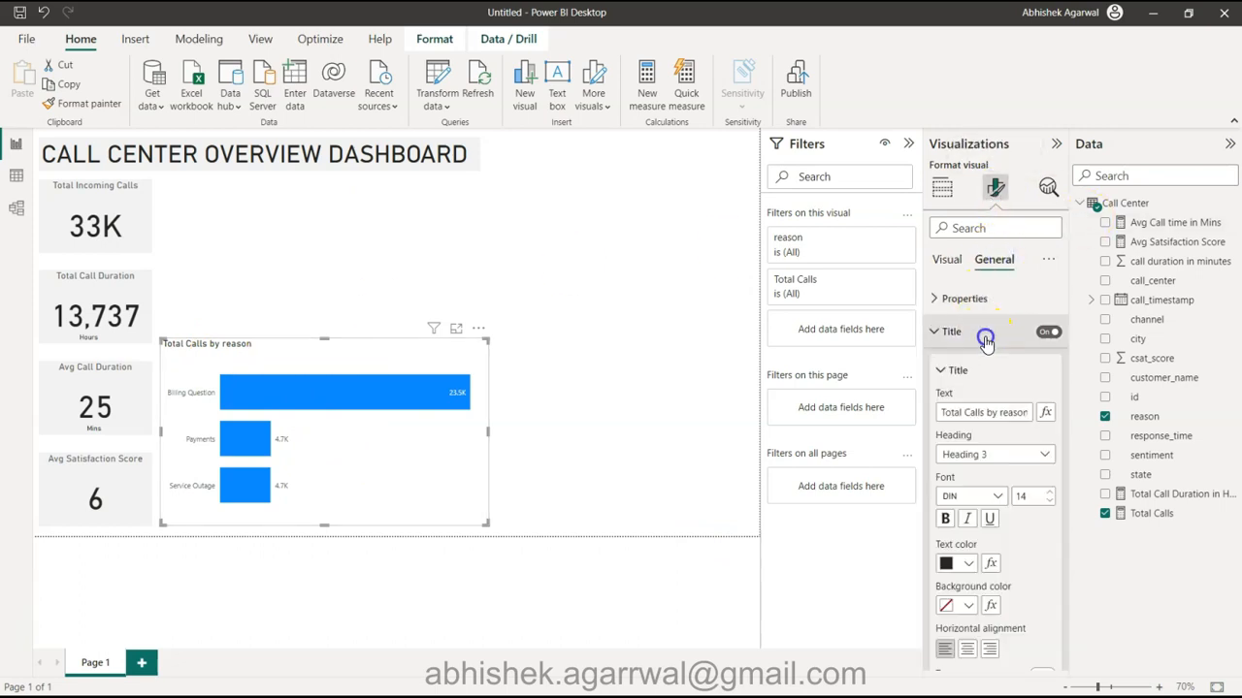
pyautogui.tripleClick(997, 411)
pyautogui.write('Call Reason')
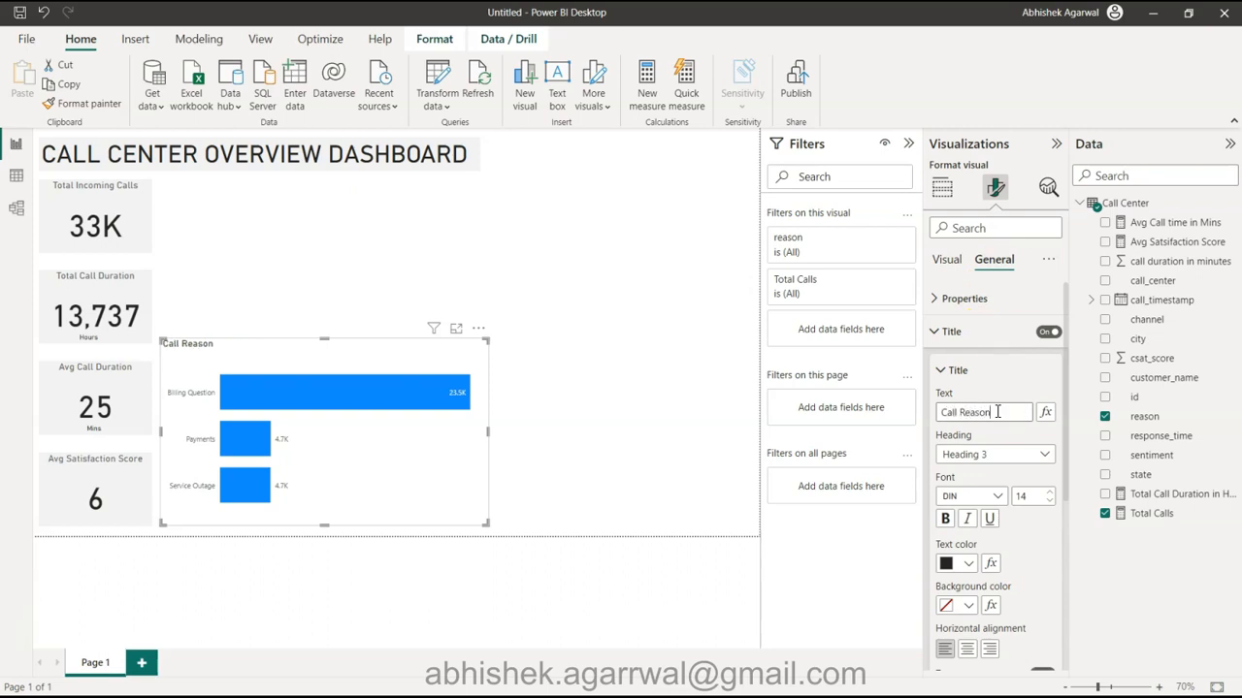
pyautogui.click(968, 648)
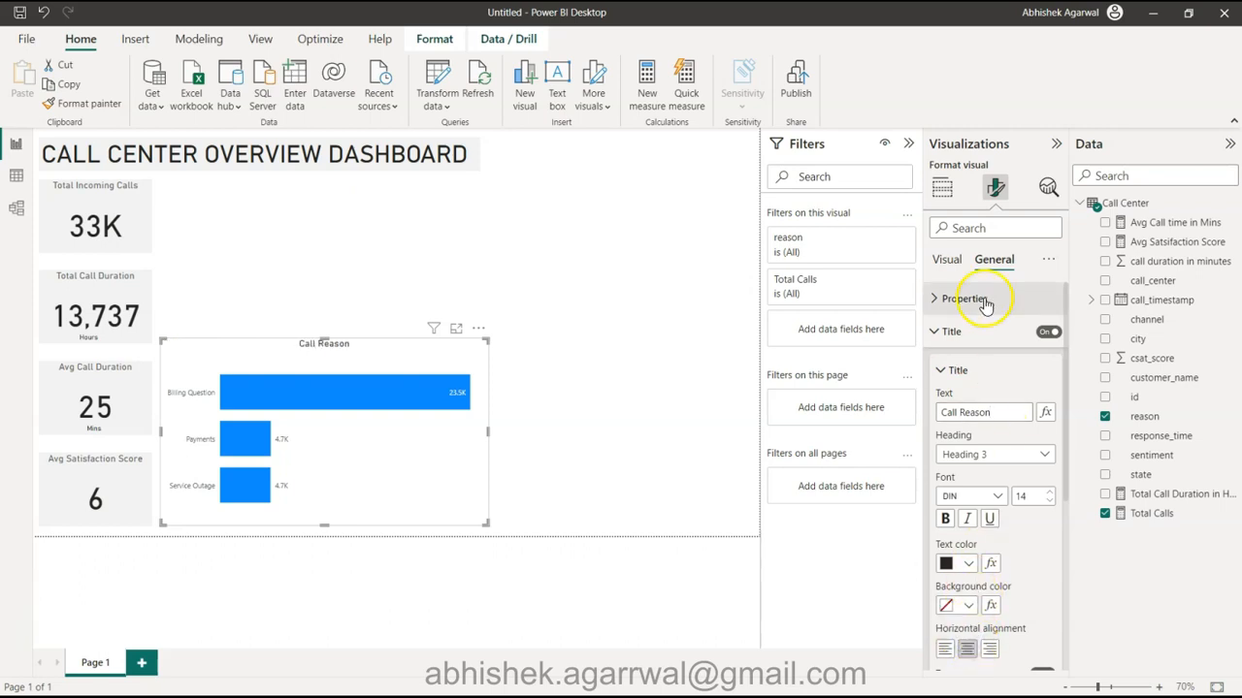
# Set the Call Reason title's font size to 20 and its text color to dark gray
pyautogui.click(1036, 499)
pyautogui.write('20')
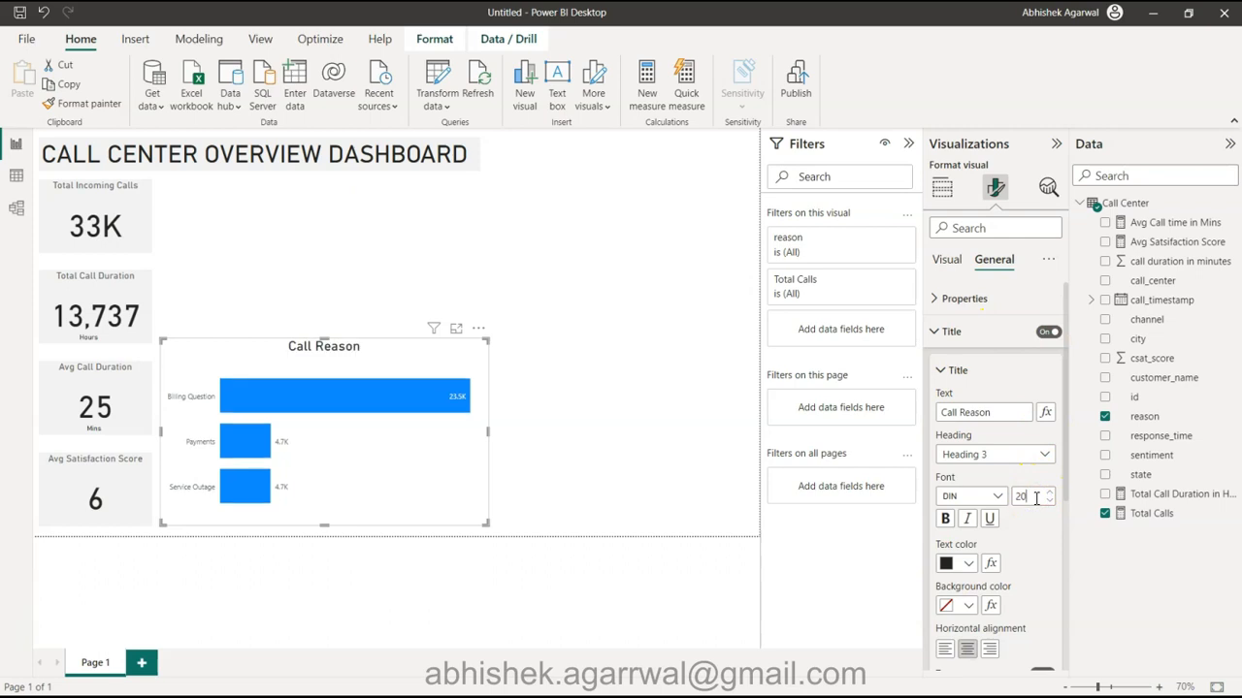
pyautogui.click(968, 563)
pyautogui.click(975, 379)
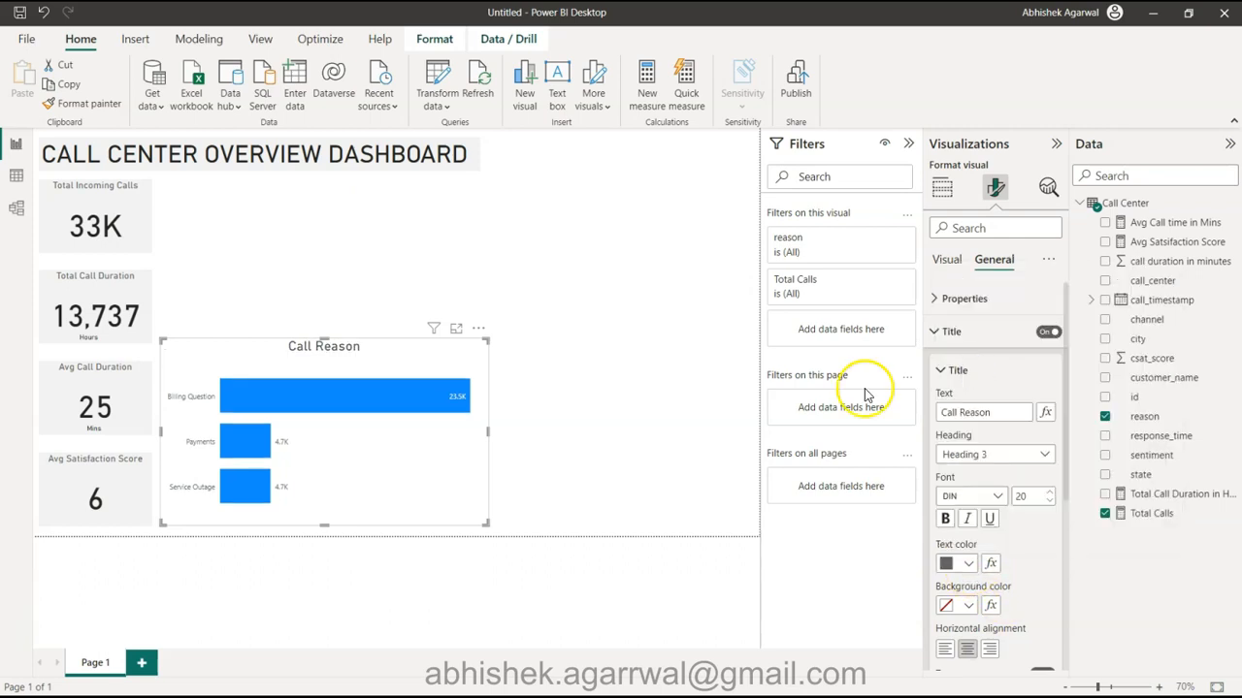
pyautogui.click(575, 436)
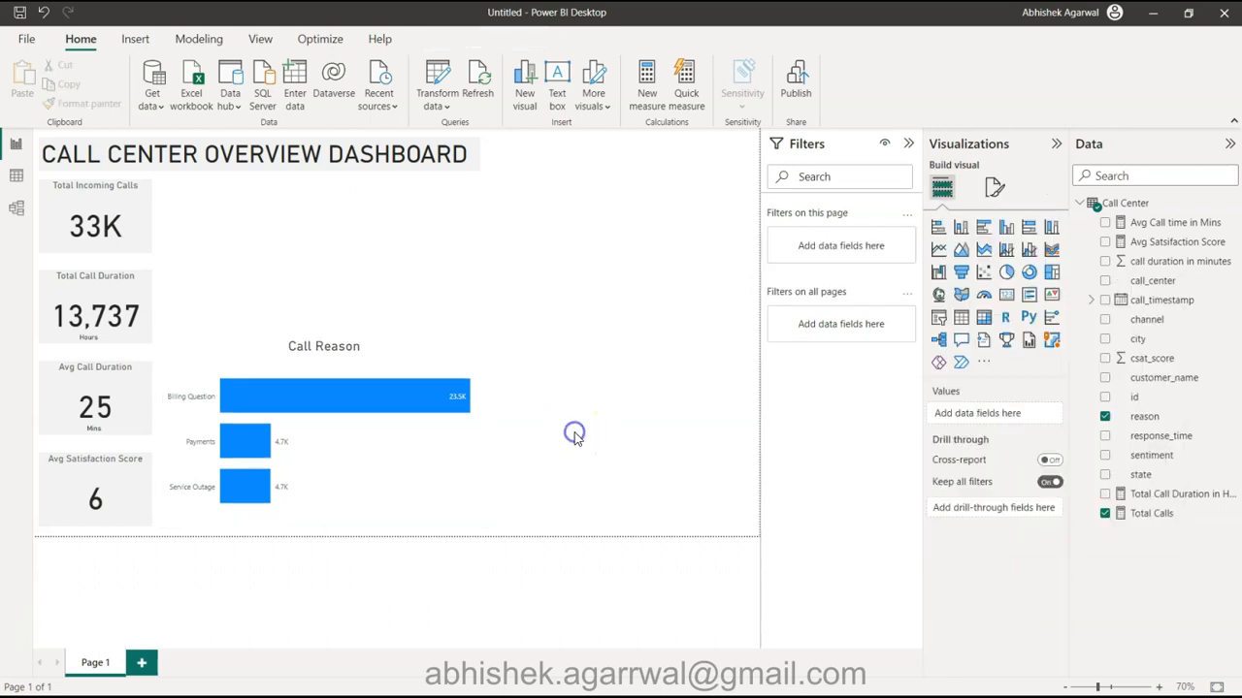
# Give the Call Reason chart a light gray background with 50% transparency
pyautogui.click(316, 357)
pyautogui.click(999, 190)
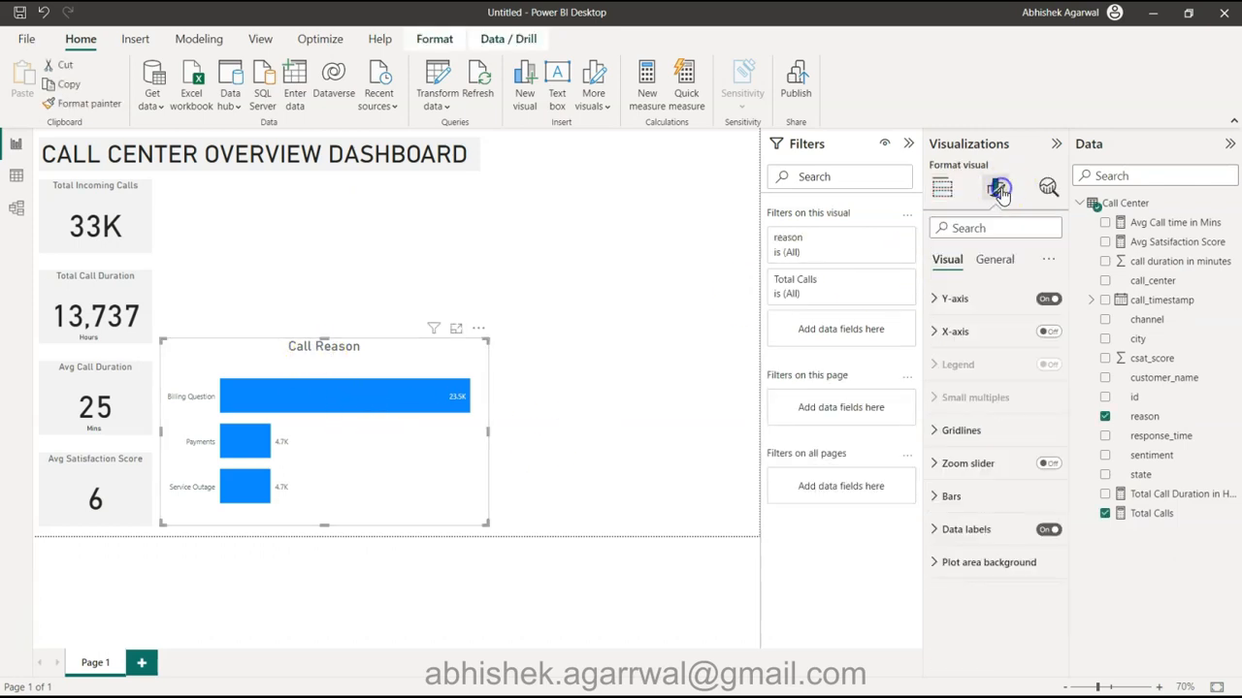
pyautogui.click(994, 332)
pyautogui.click(998, 271)
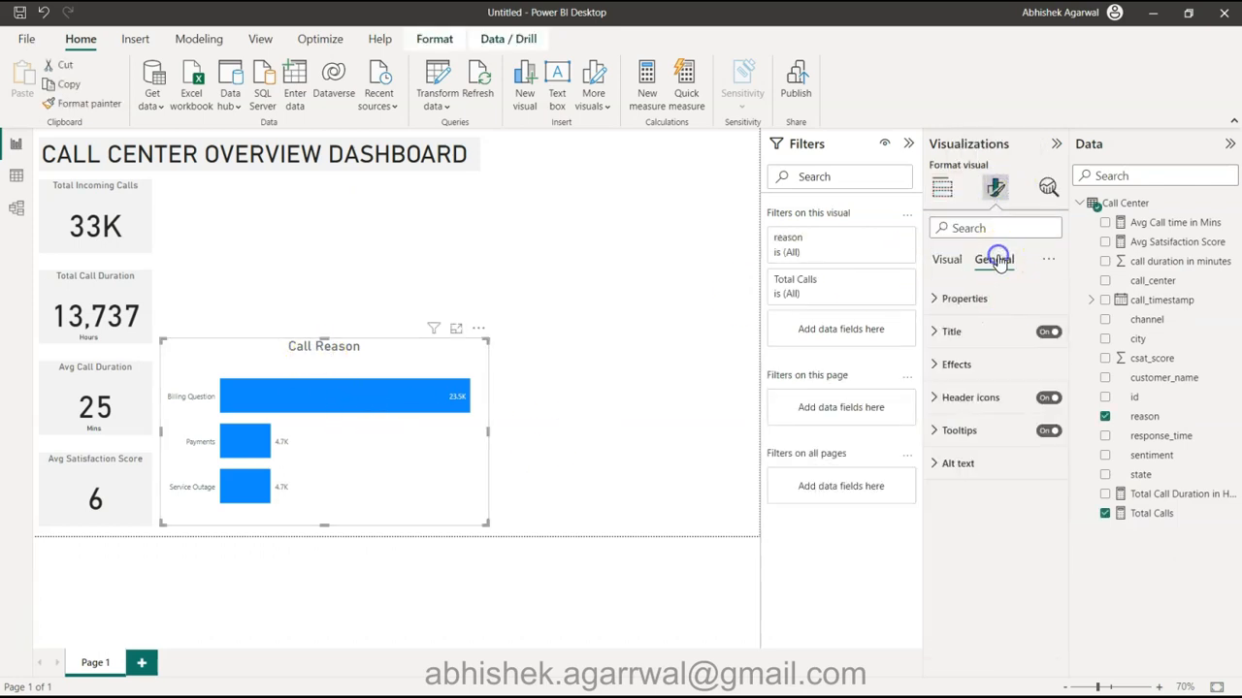
pyautogui.click(981, 363)
pyautogui.click(968, 446)
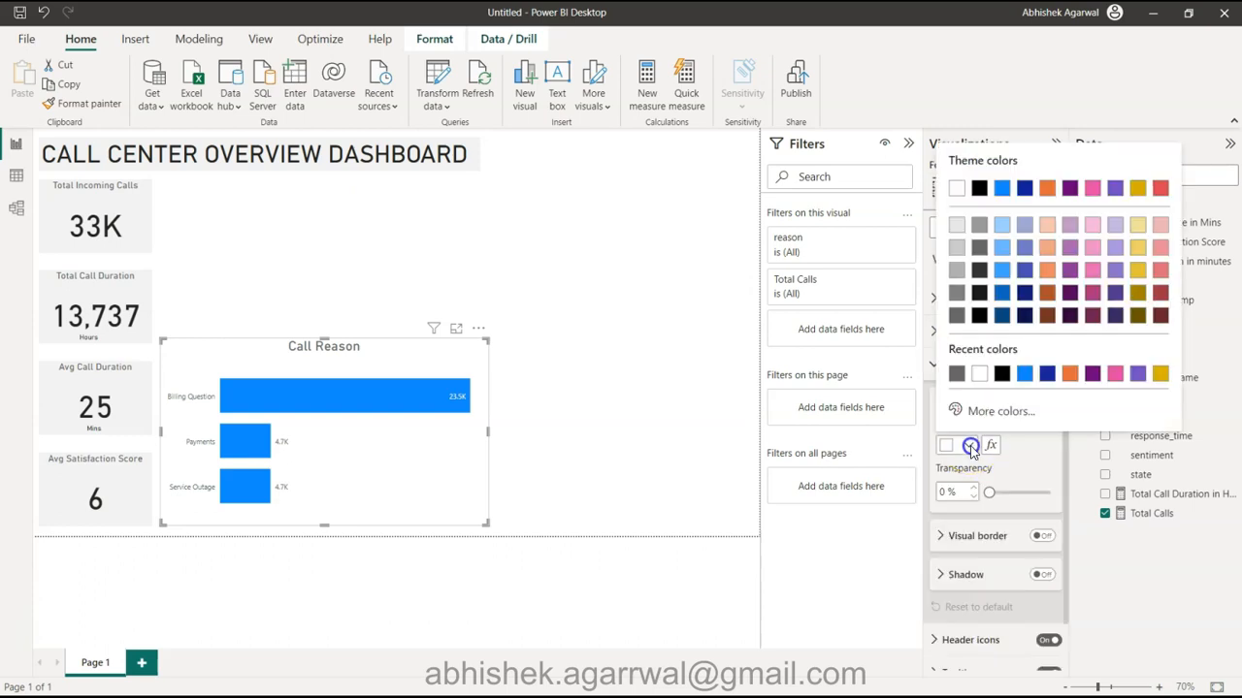
pyautogui.click(959, 226)
pyautogui.doubleClick(946, 492)
pyautogui.write('50')
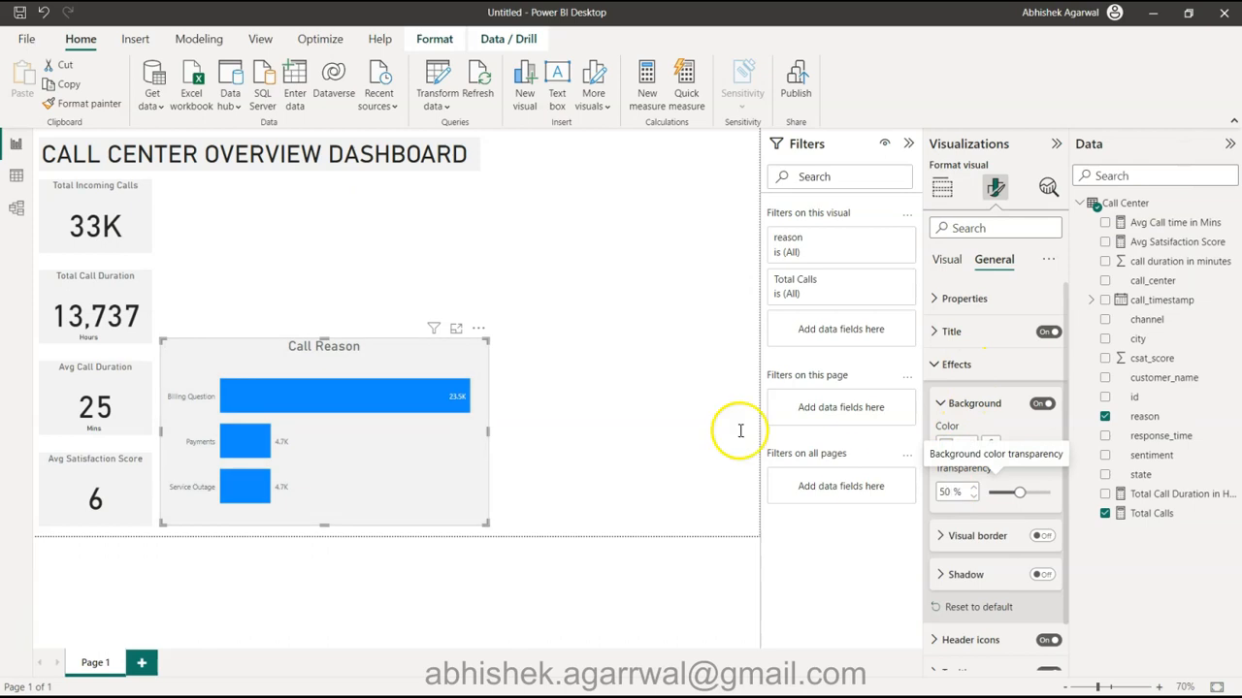
pyautogui.click(517, 290)
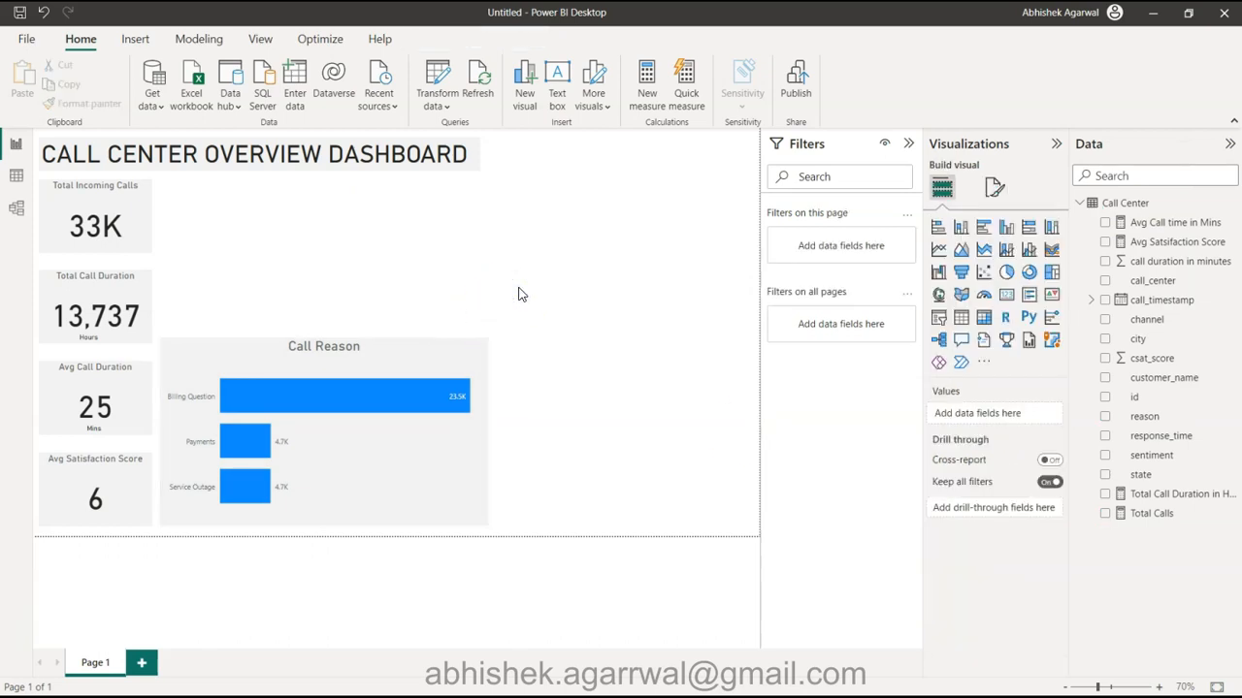
# Duplicate the Call Reason chart, place the copy to its right, and narrow the original chart
pyautogui.click(458, 374)
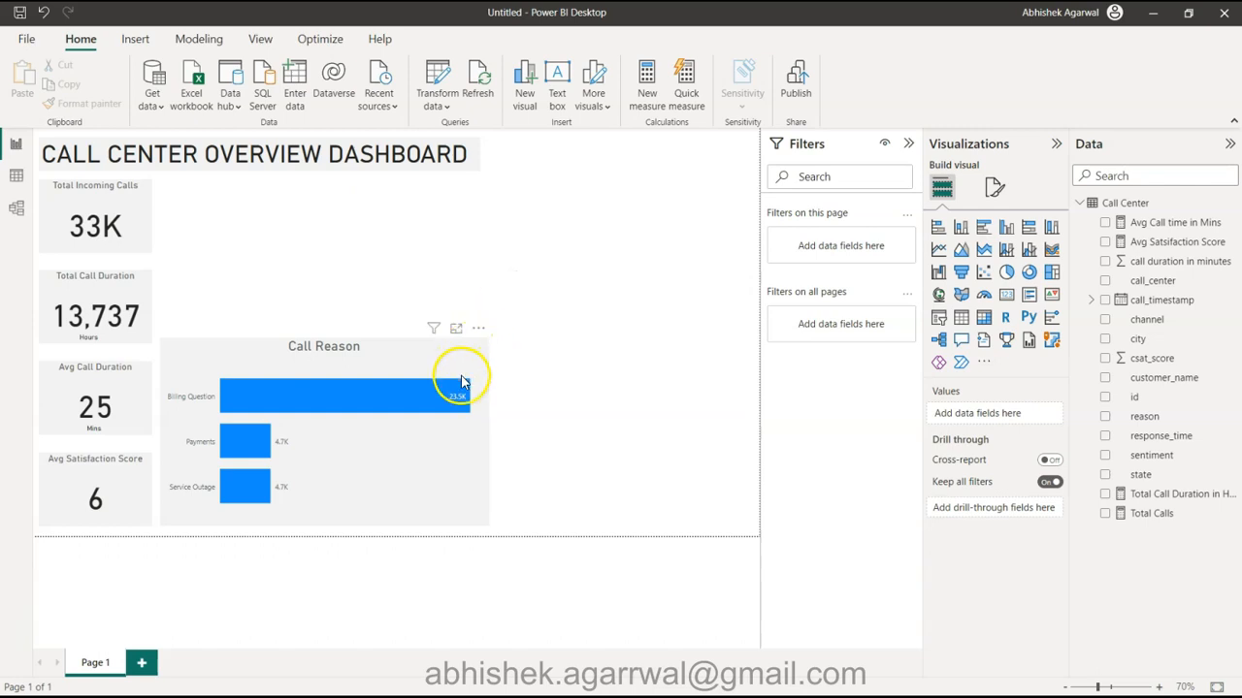
pyautogui.hotkey('ctrl', 'v')
pyautogui.moveTo(449, 370); pyautogui.dragTo(703, 361)
pyautogui.click(379, 358)
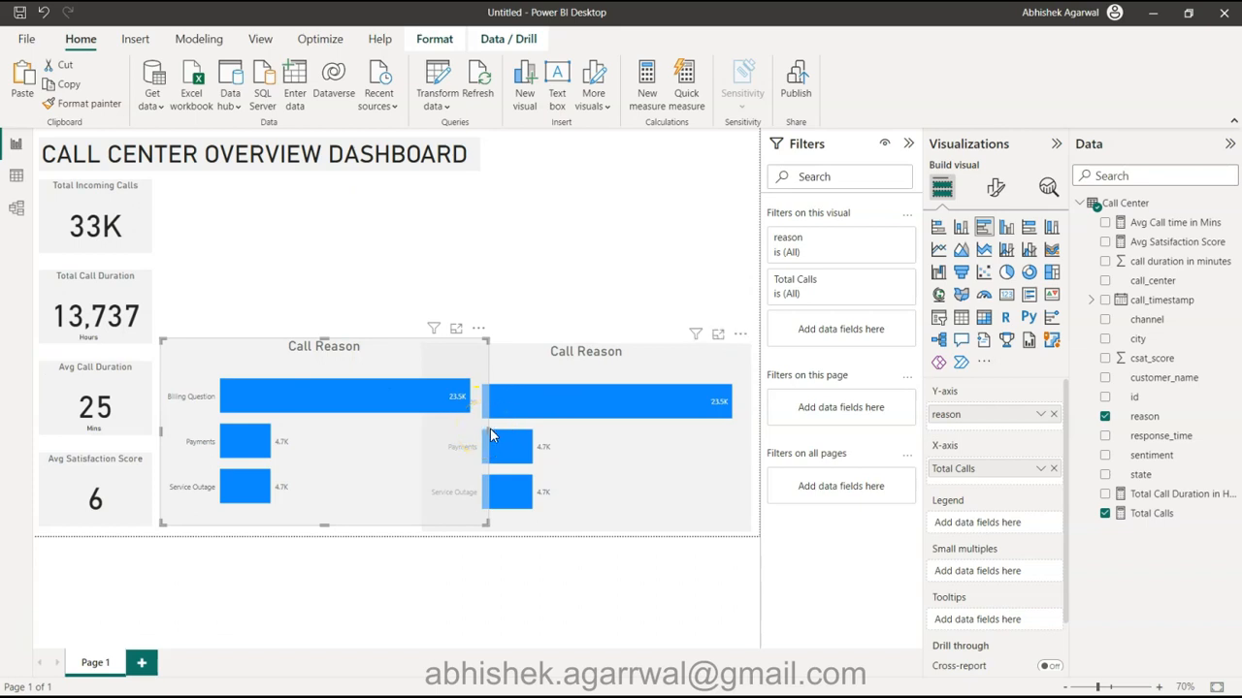
pyautogui.moveTo(488, 430); pyautogui.dragTo(437, 439)
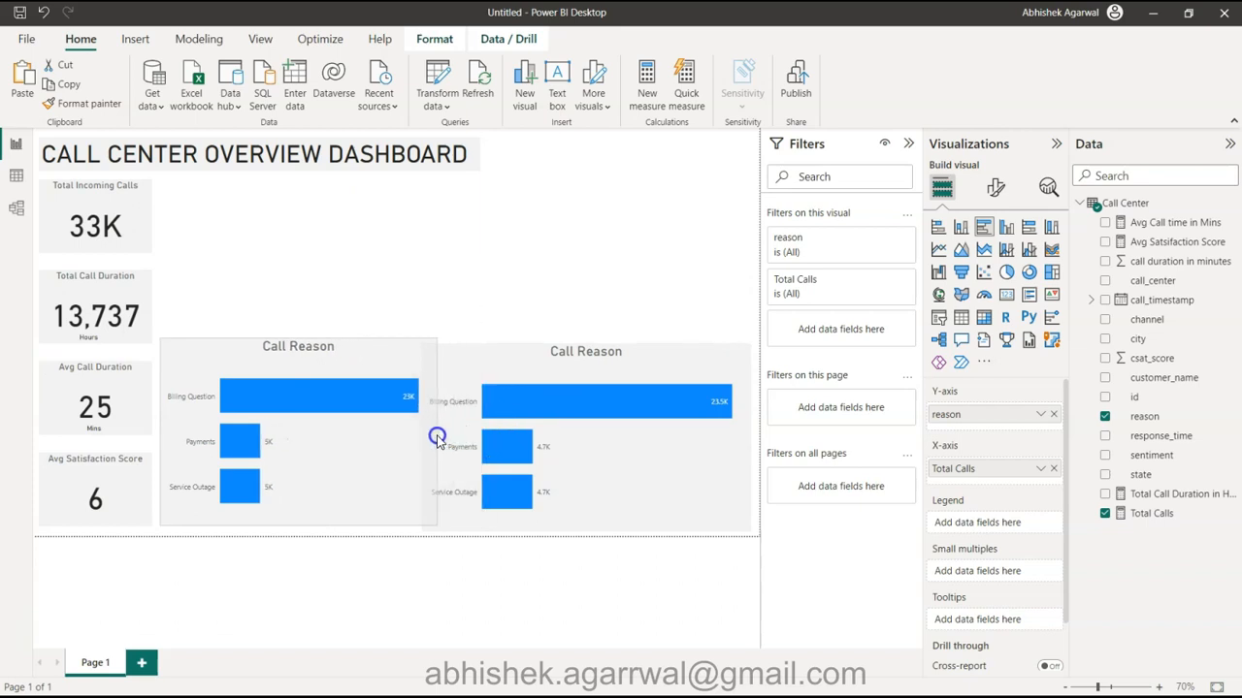
# Set the copied chart's width to 488 to match the original and move it right to separate the two
pyautogui.click(995, 187)
pyautogui.click(1007, 259)
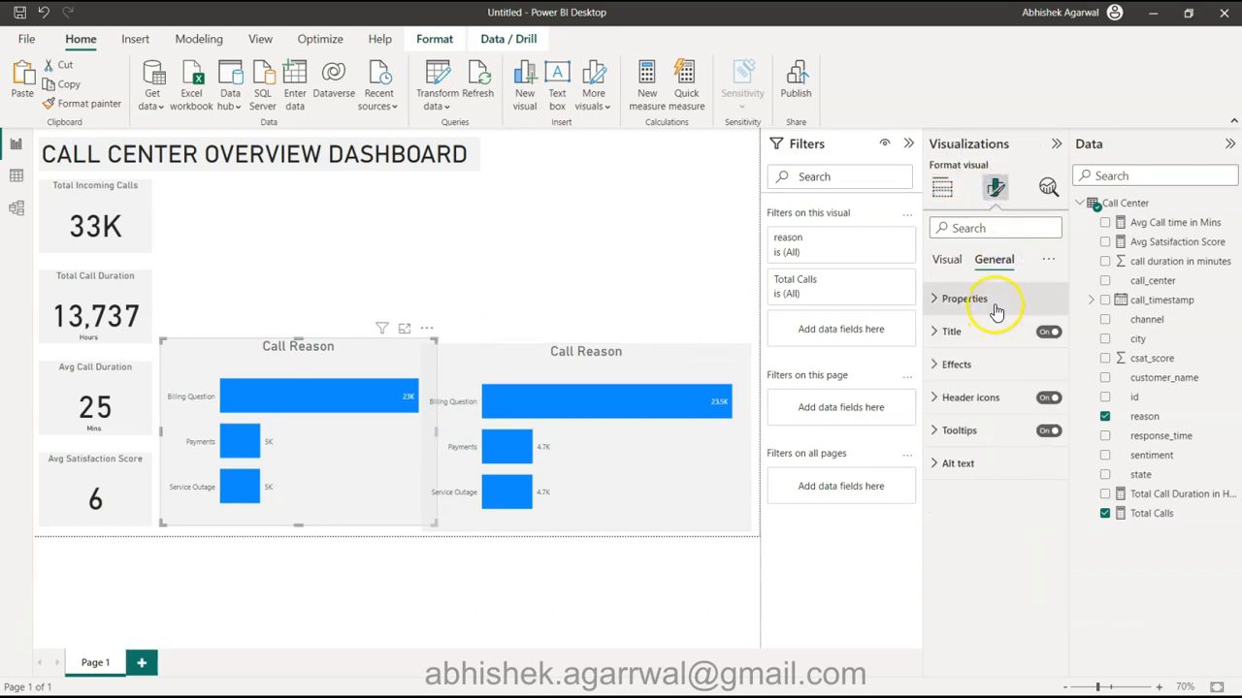
pyautogui.click(990, 301)
pyautogui.click(679, 451)
pyautogui.click(955, 427)
pyautogui.write('488')
pyautogui.moveTo(521, 359); pyautogui.dragTo(586, 359)
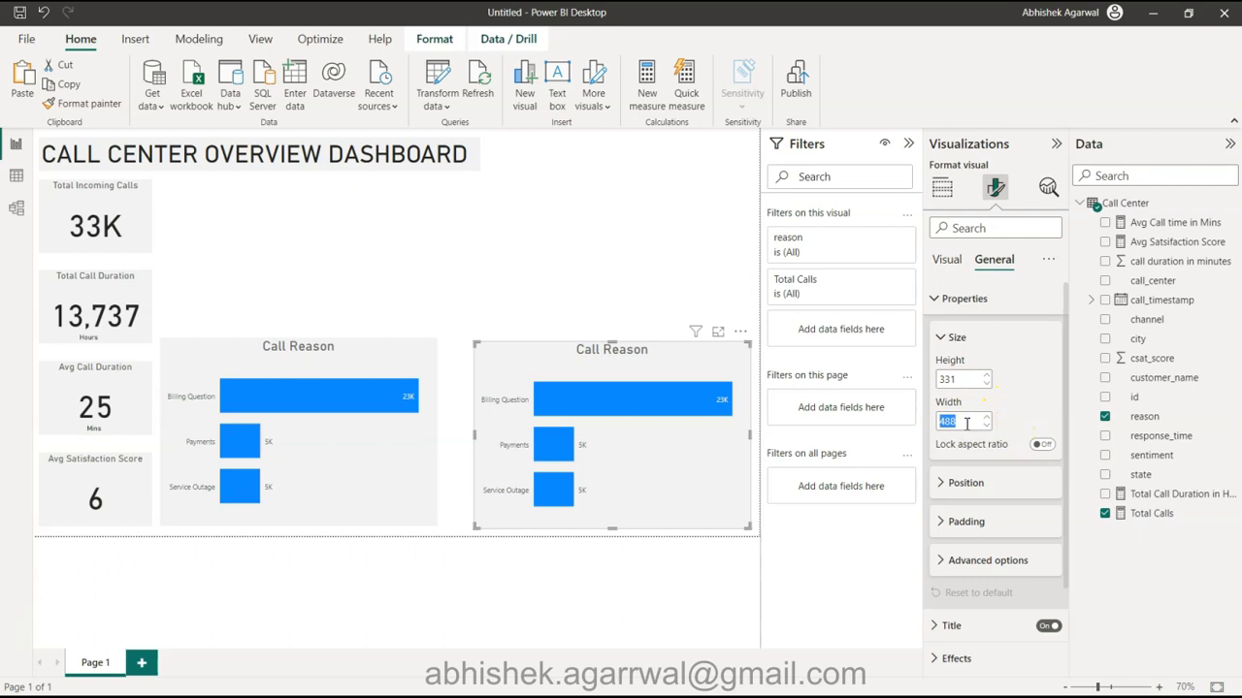
# Set both Call Reason charts to a width of 500 and shift the right one back inside the page edge
pyautogui.write('500')
pyautogui.click(426, 432)
pyautogui.click(965, 421)
pyautogui.write('5')
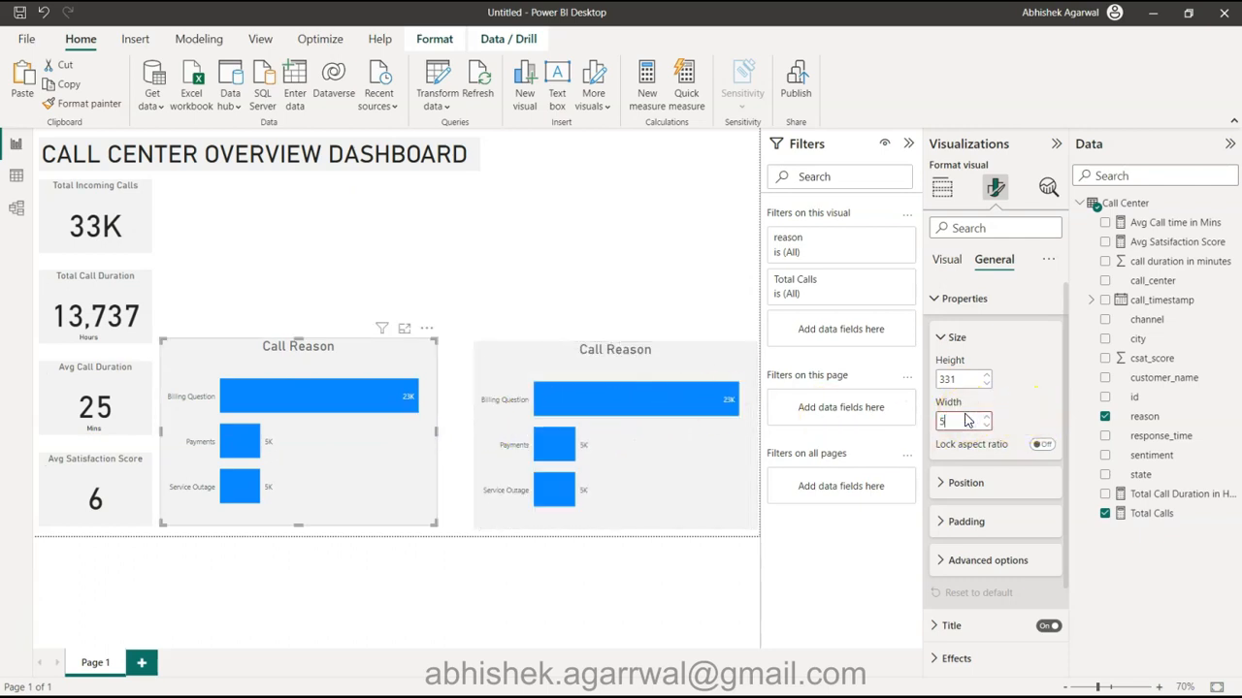
pyautogui.write('00')
pyautogui.moveTo(709, 466); pyautogui.dragTo(704, 466)
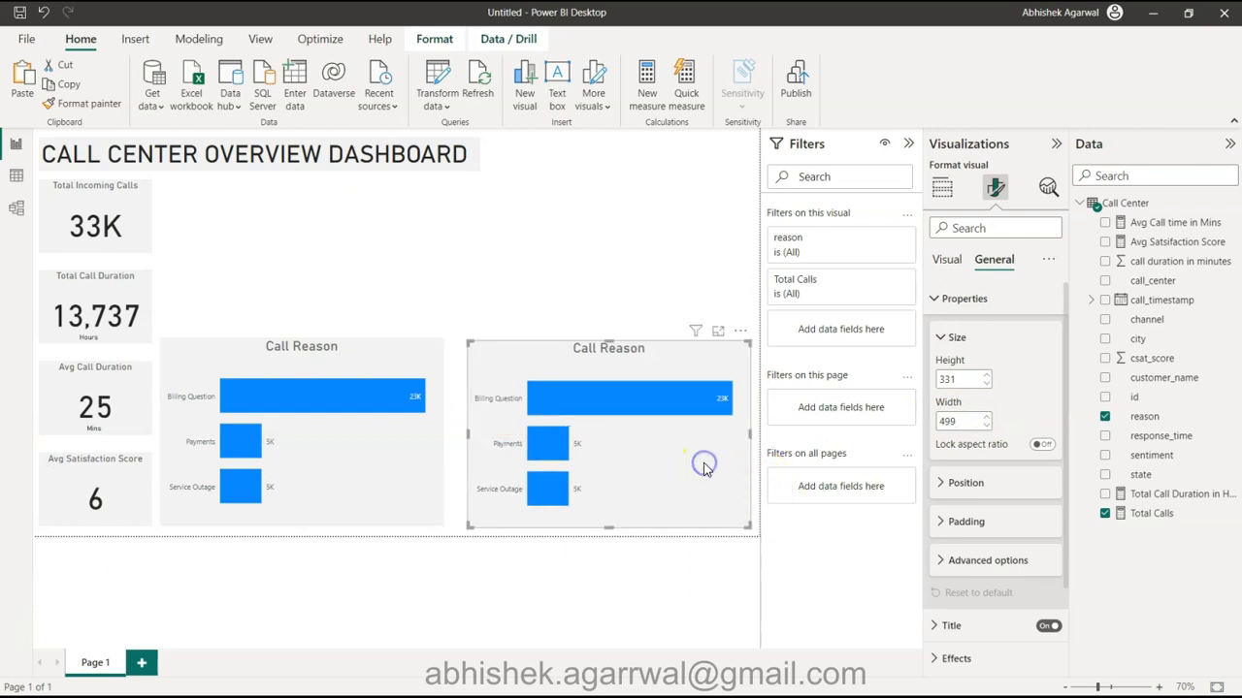
# Widen both Call Reason charts to 510 and move the right one slightly left within the page
pyautogui.click(407, 458)
pyautogui.click(967, 412)
pyautogui.doubleClick(964, 421)
pyautogui.write('510')
pyautogui.click(688, 460)
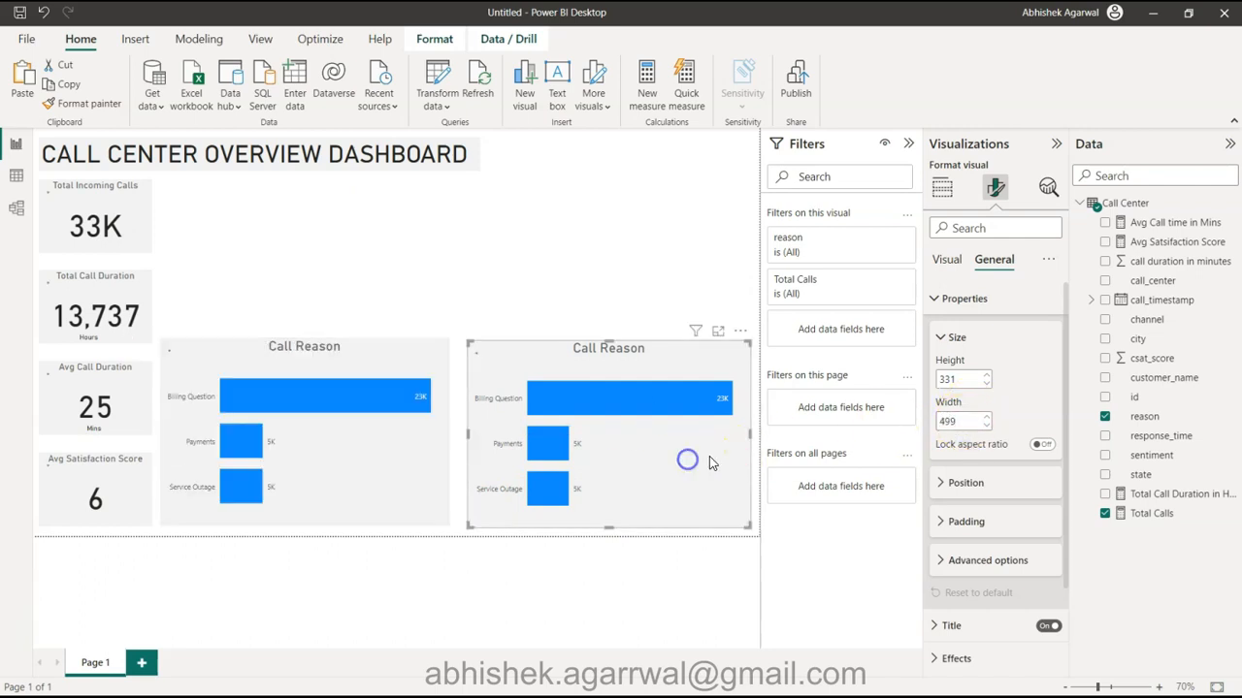
pyautogui.doubleClick(961, 422)
pyautogui.write('510')
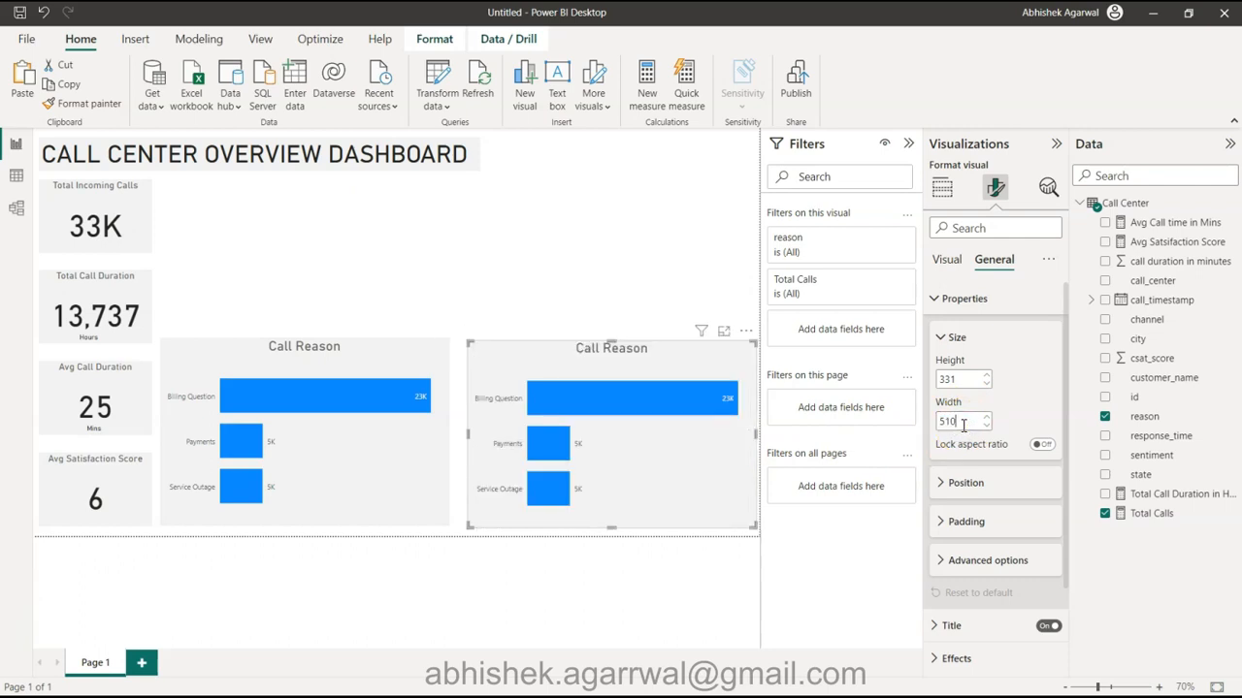
pyautogui.moveTo(569, 452)
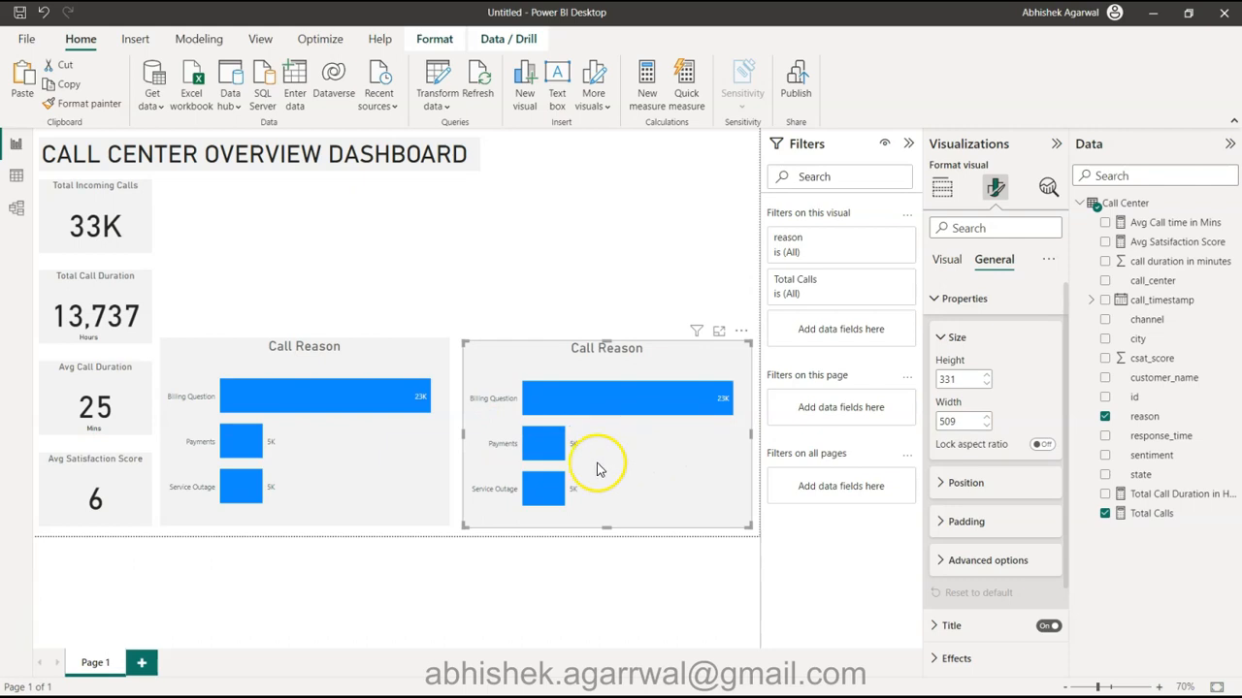
pyautogui.click(526, 269)
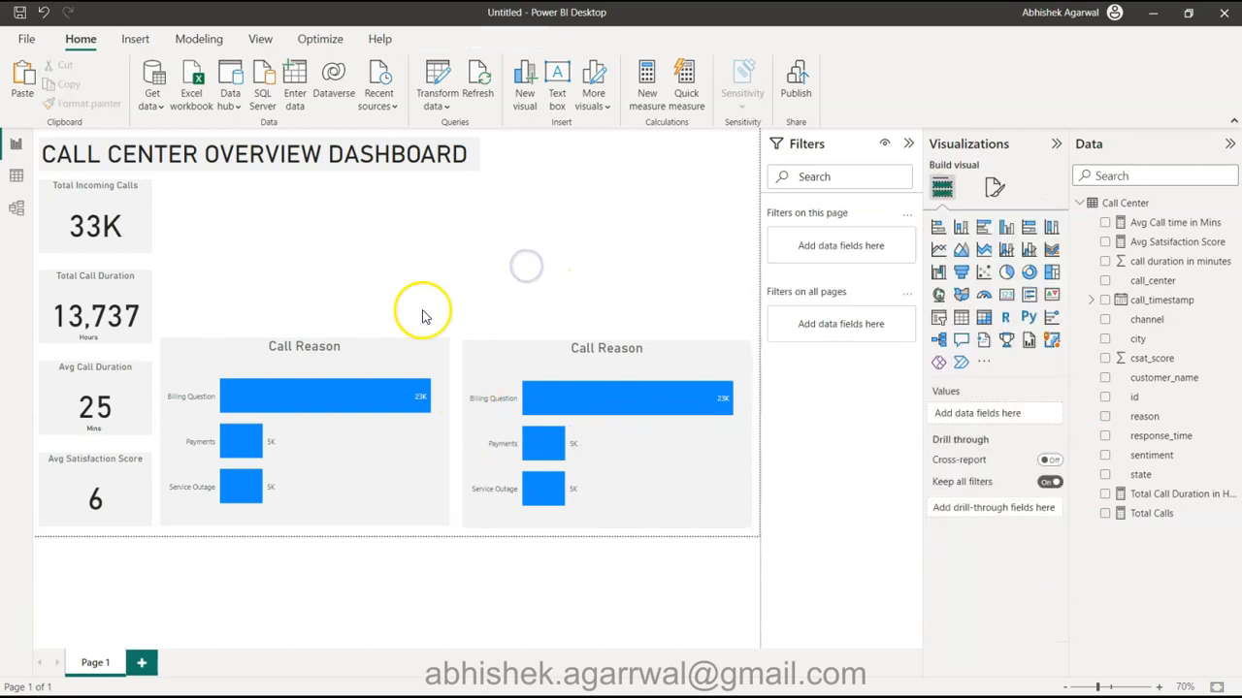
# Nudge the original Call Reason chart slightly right and down so it lines up with the copy
pyautogui.click(412, 358)
pyautogui.press('Right')
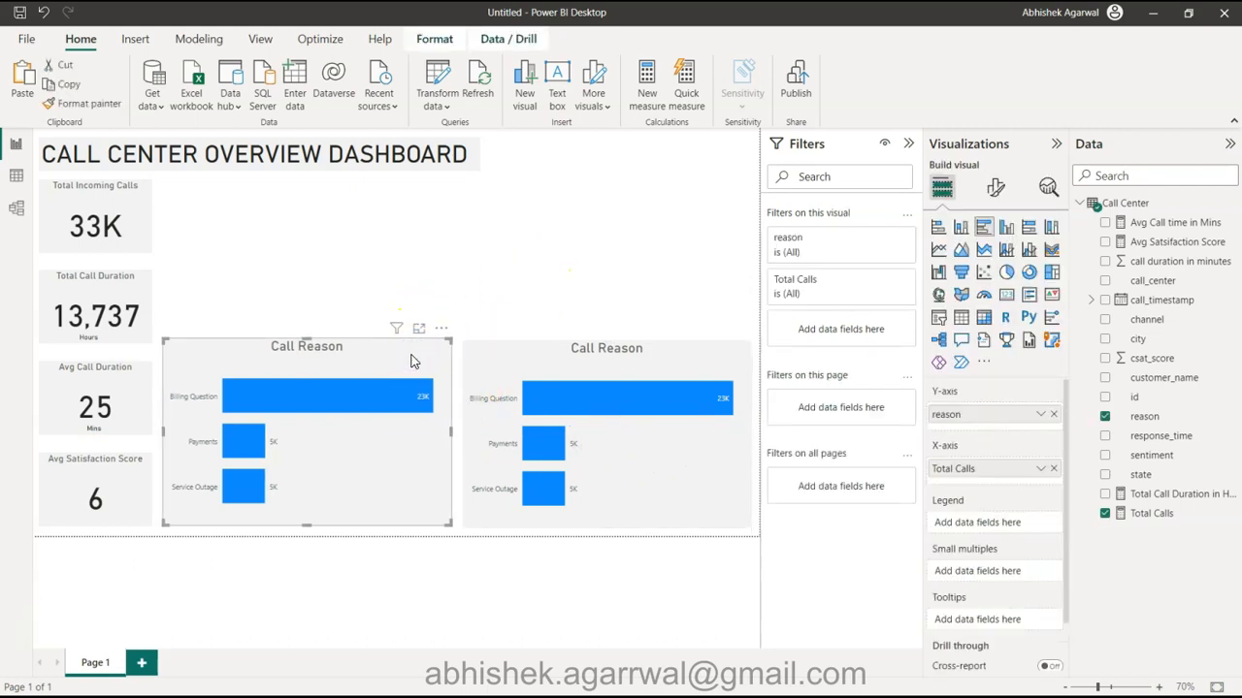
pyautogui.click(442, 276)
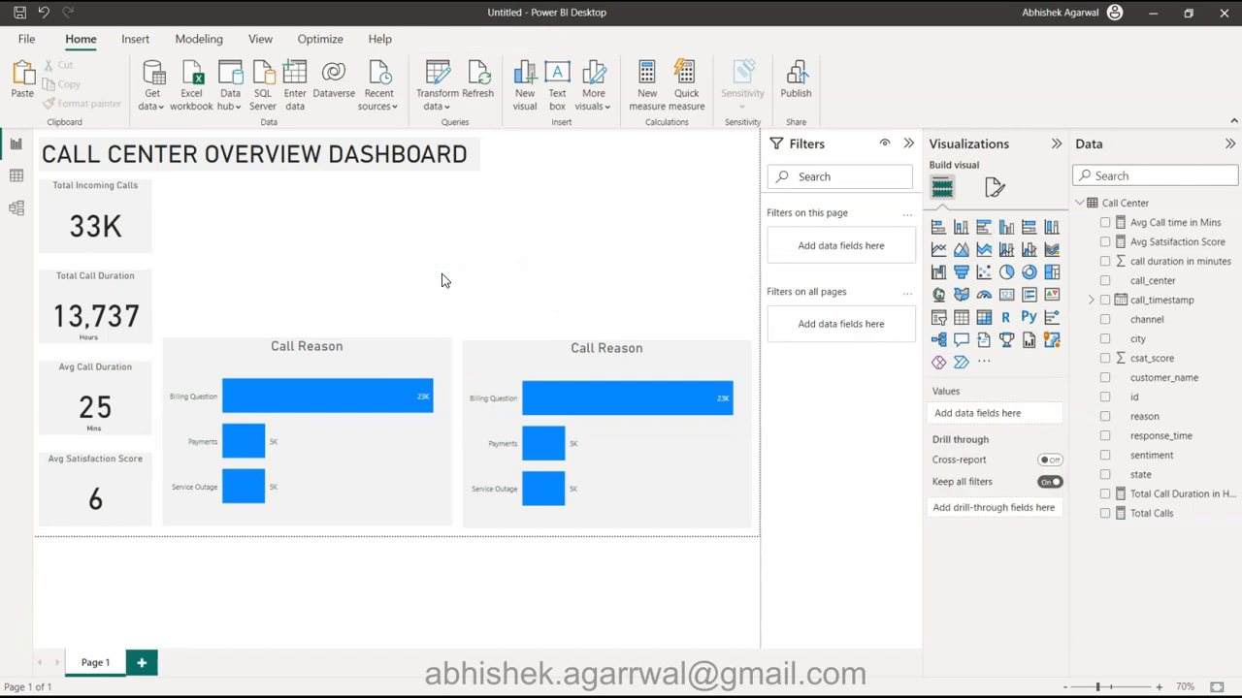
pyautogui.click(395, 371)
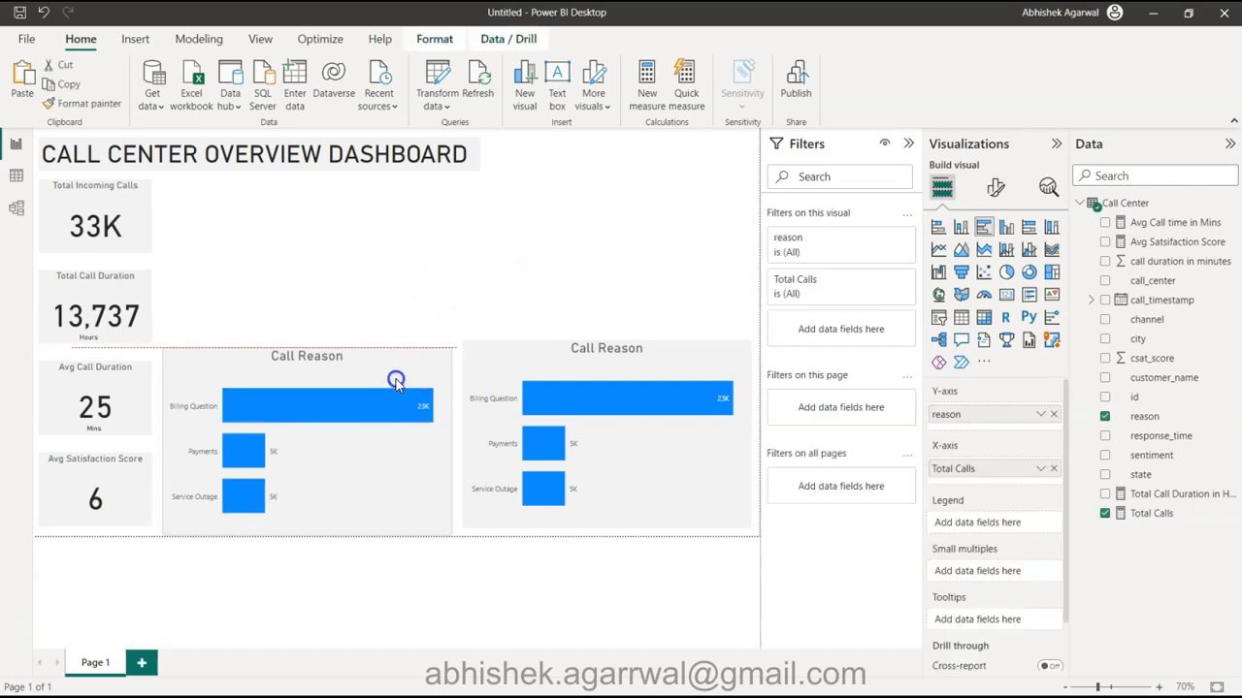
pyautogui.click(393, 275)
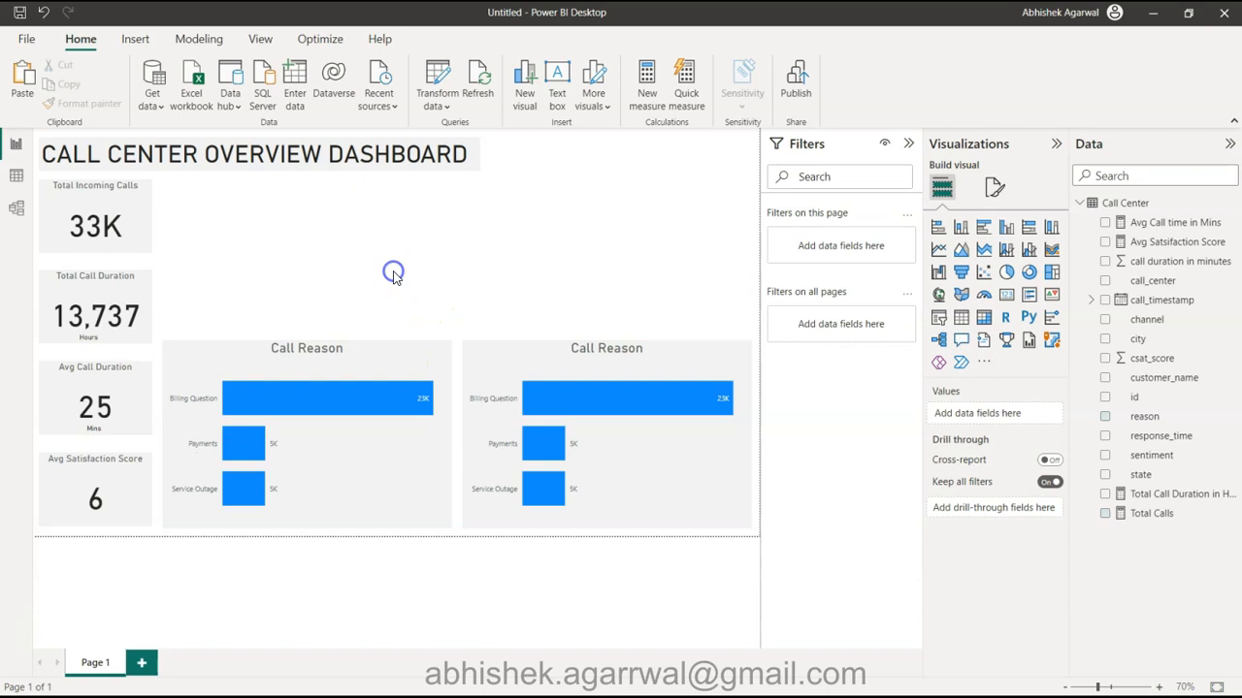
# Convert the copied chart to a clustered column chart and replace reason with sentiment on its X-axis
pyautogui.click(622, 351)
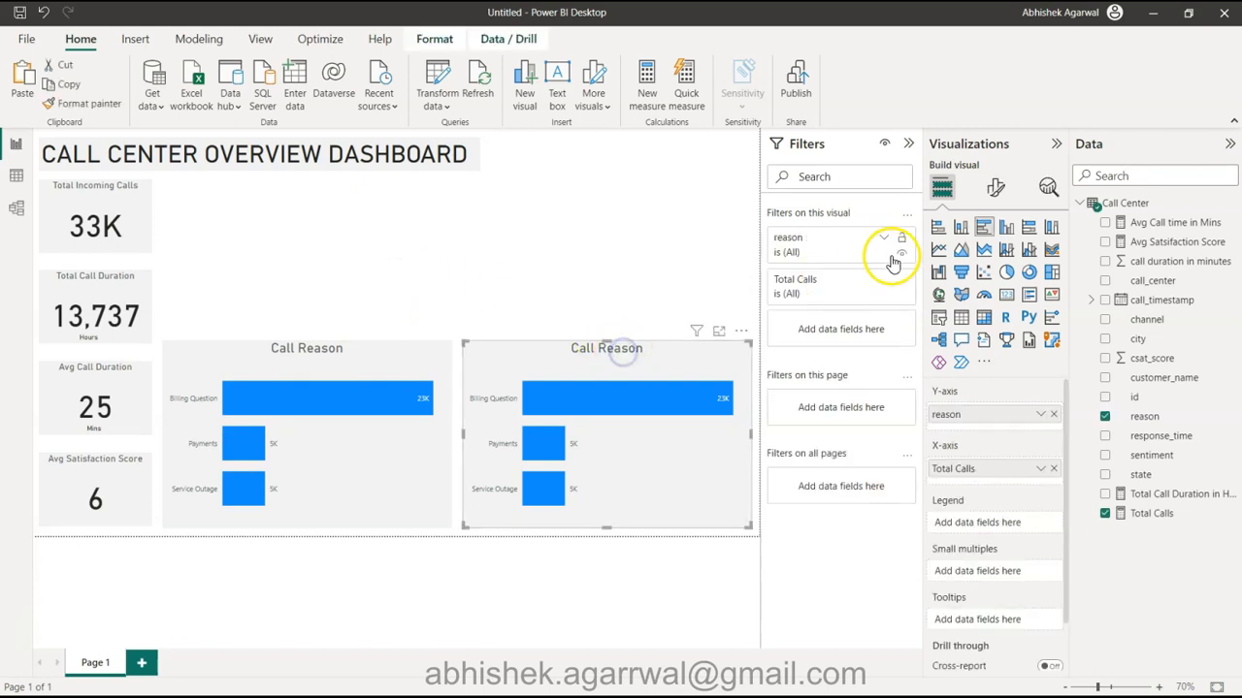
pyautogui.click(1007, 229)
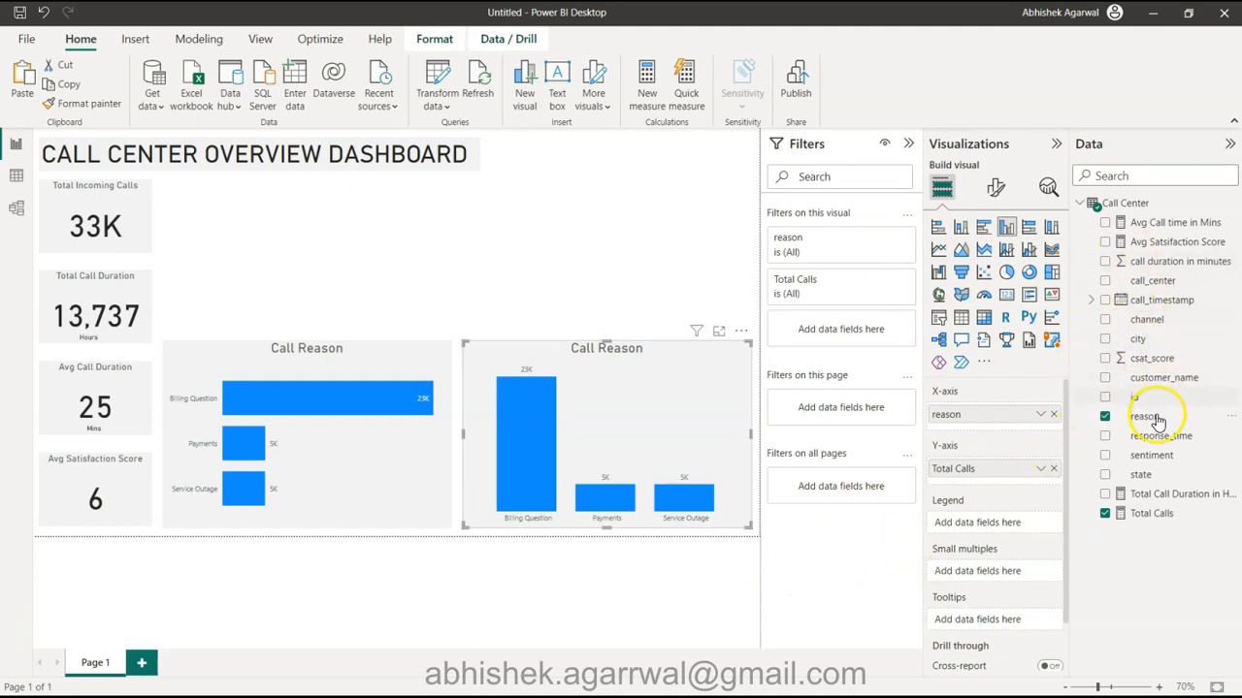
pyautogui.moveTo(1147, 468); pyautogui.dragTo(1015, 412)
pyautogui.click(1053, 434)
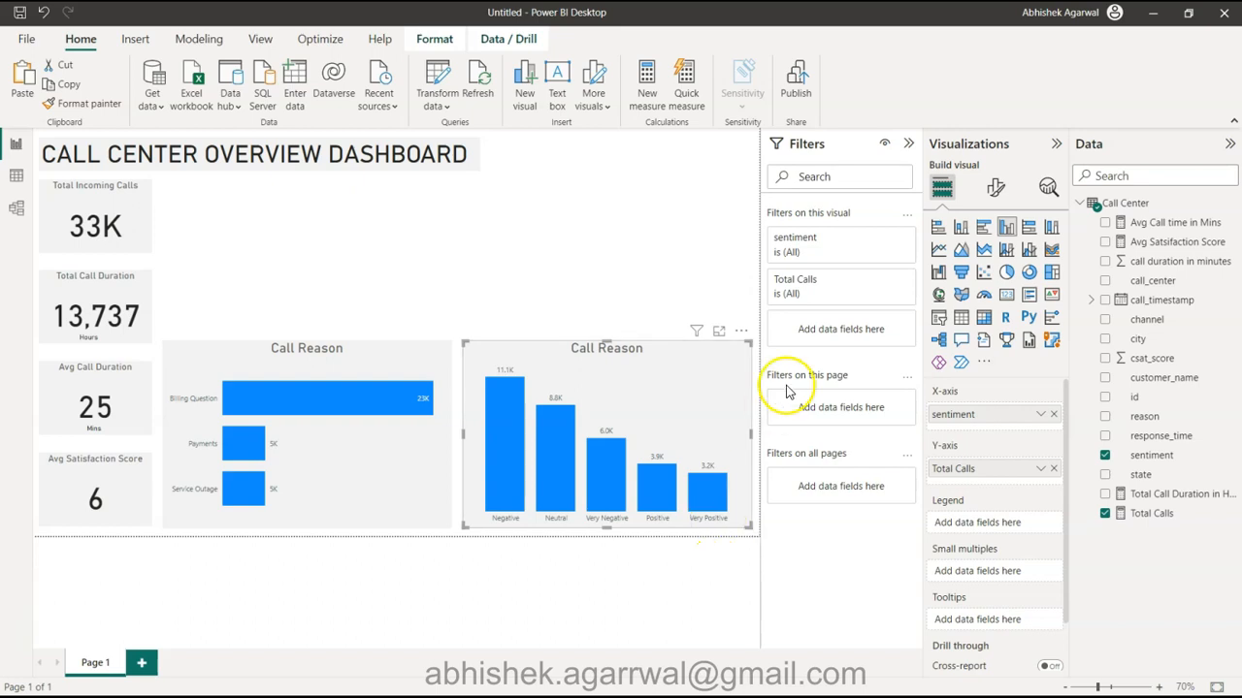
# Sort the sentiment column chart's axis by Total Calls in ascending order
pyautogui.click(741, 335)
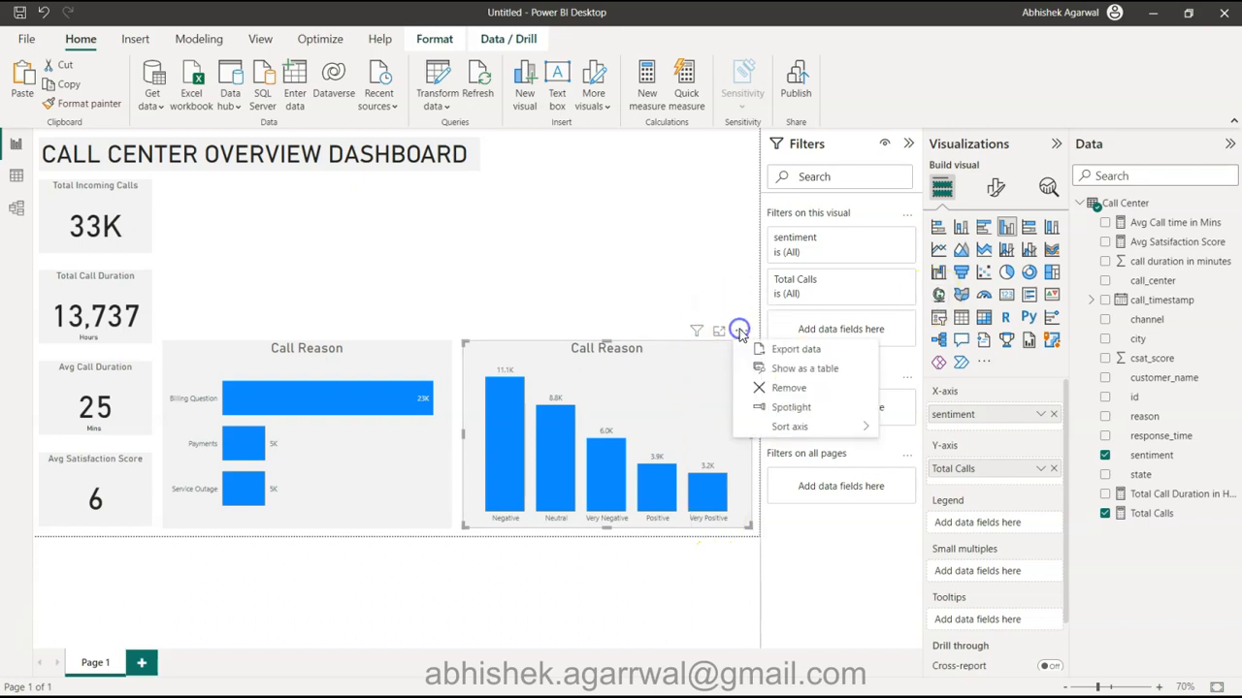
pyautogui.moveTo(834, 427)
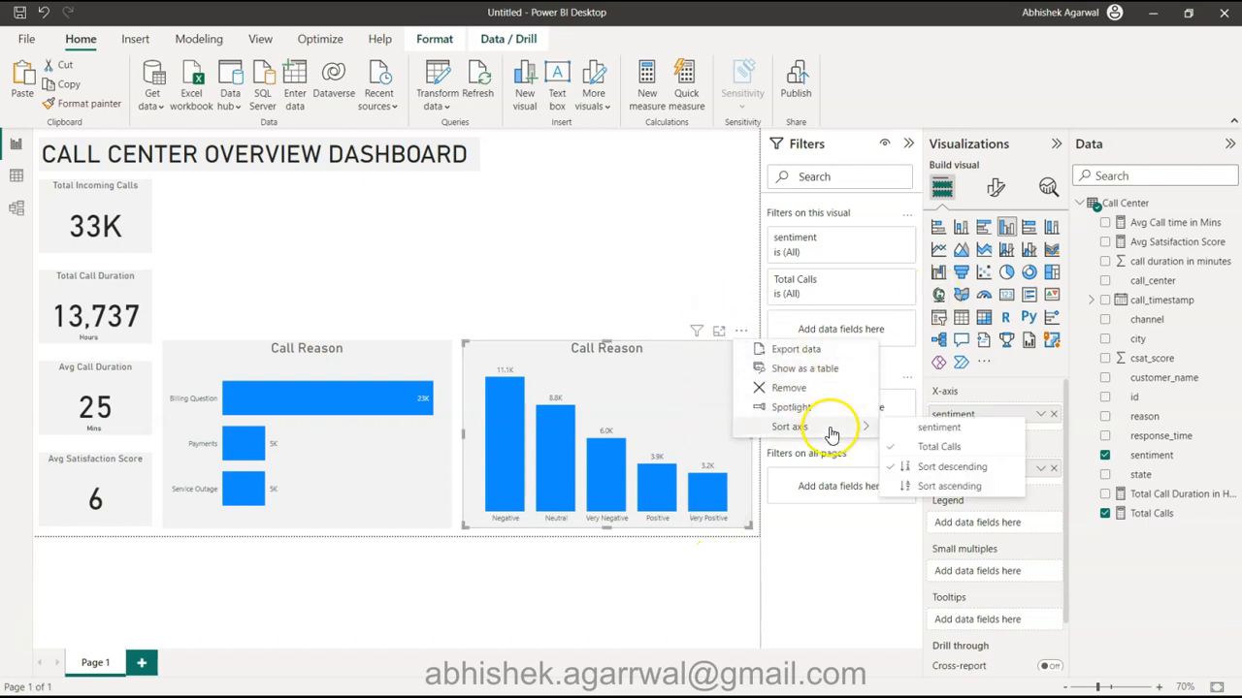
pyautogui.click(966, 485)
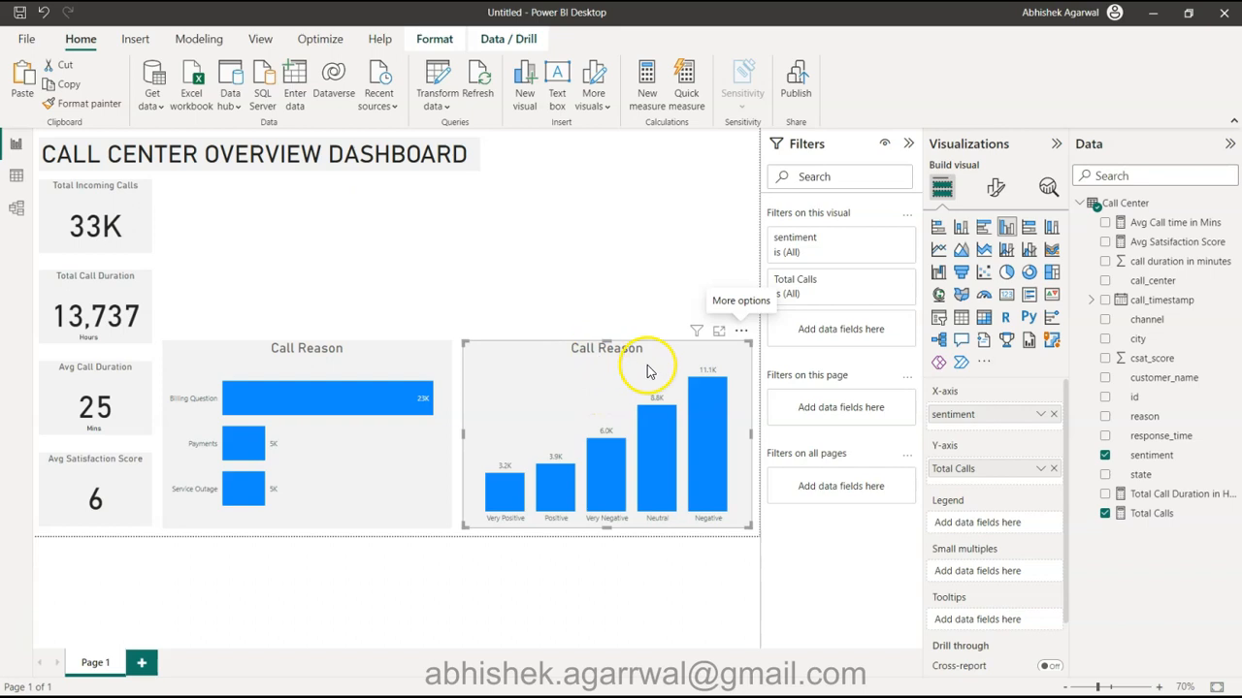
# Change the column chart's title text to "Call Sentiment"
pyautogui.click(995, 187)
pyautogui.click(1000, 260)
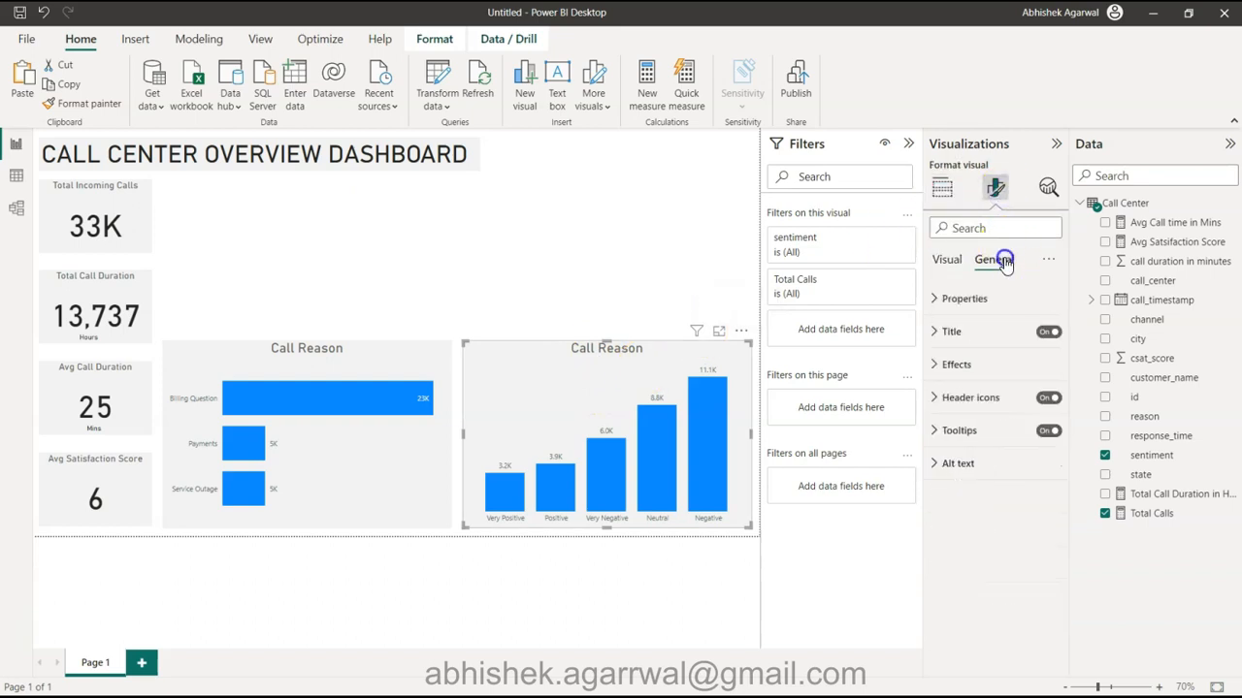
pyautogui.click(980, 332)
pyautogui.click(983, 408)
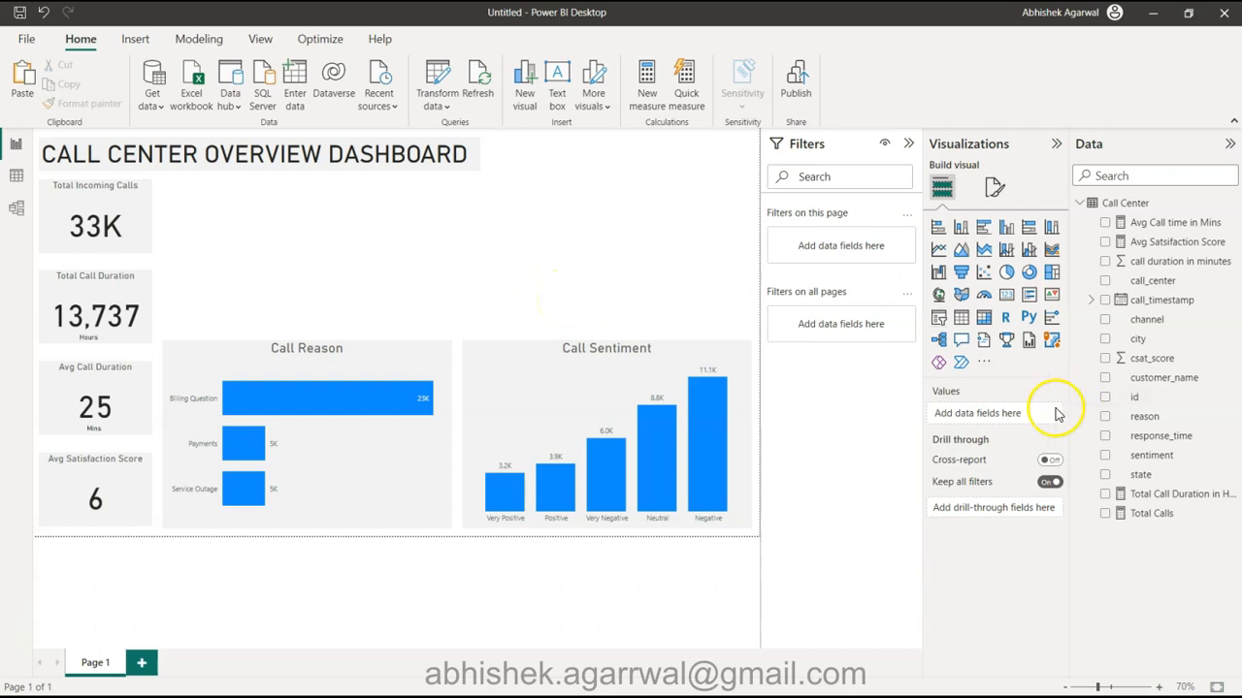
# Bring up the finished Call Center report and examine the options of its Parameter and Dimension slicers
pyautogui.moveTo(1241, 165); pyautogui.dragTo(213, 39)
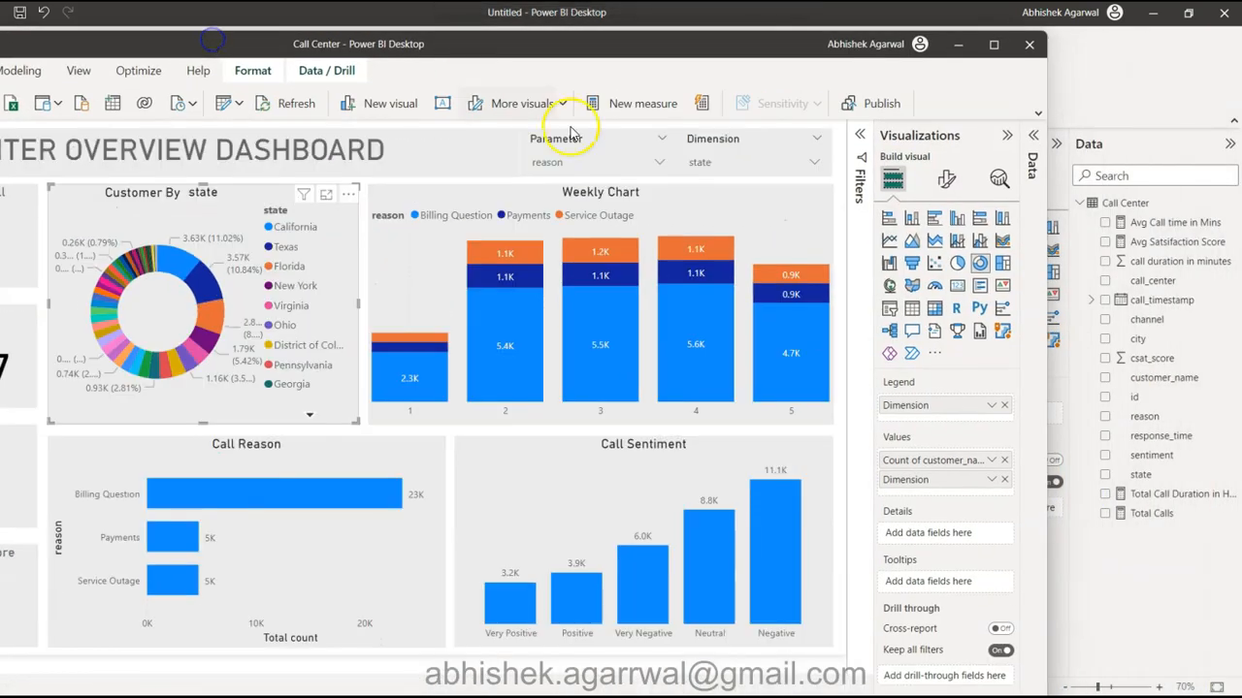
pyautogui.click(584, 161)
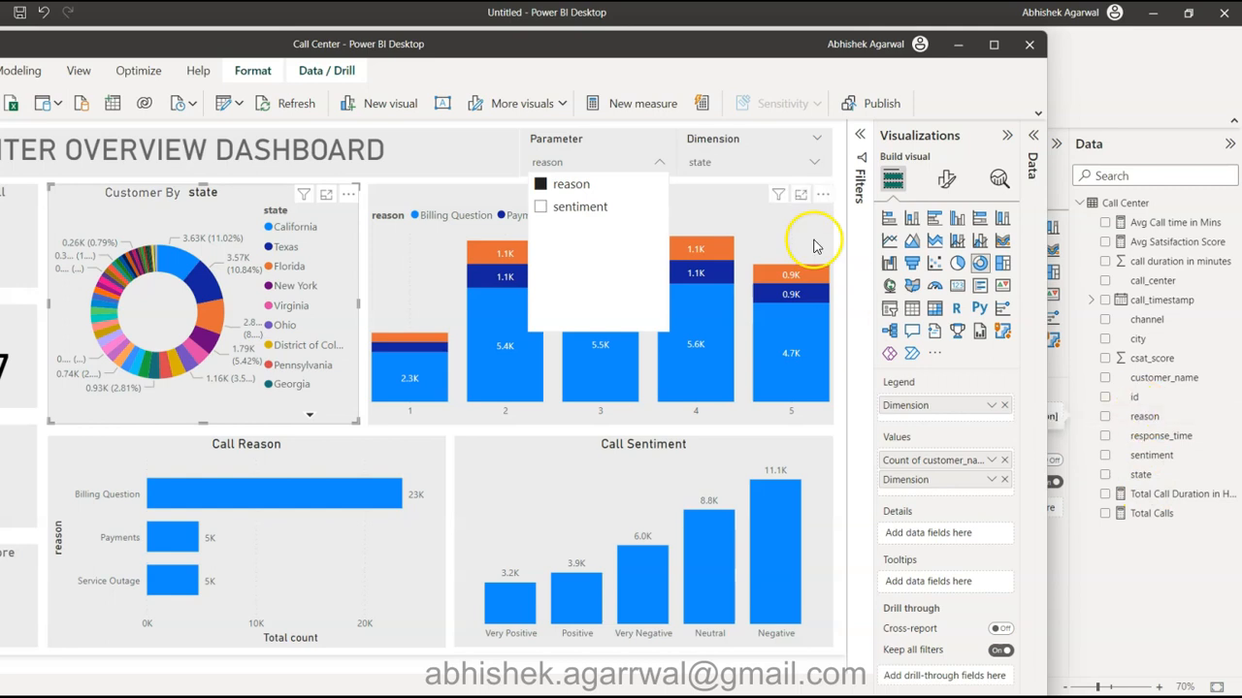
pyautogui.click(769, 167)
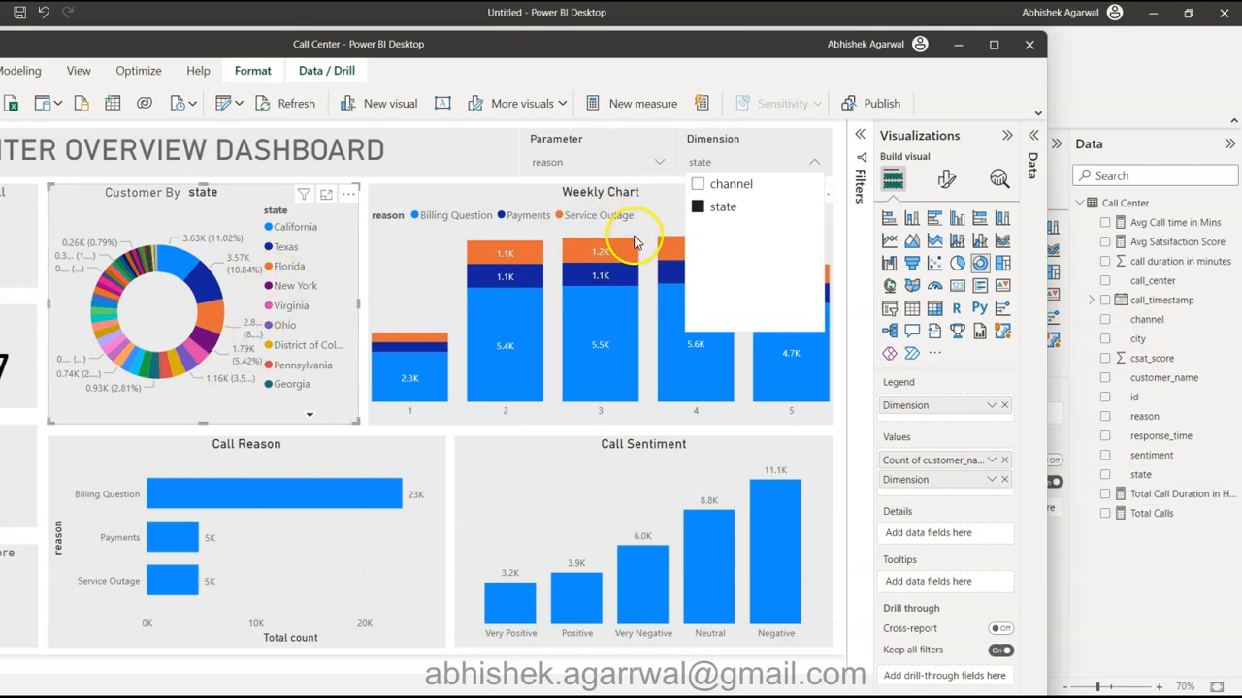
pyautogui.click(604, 41)
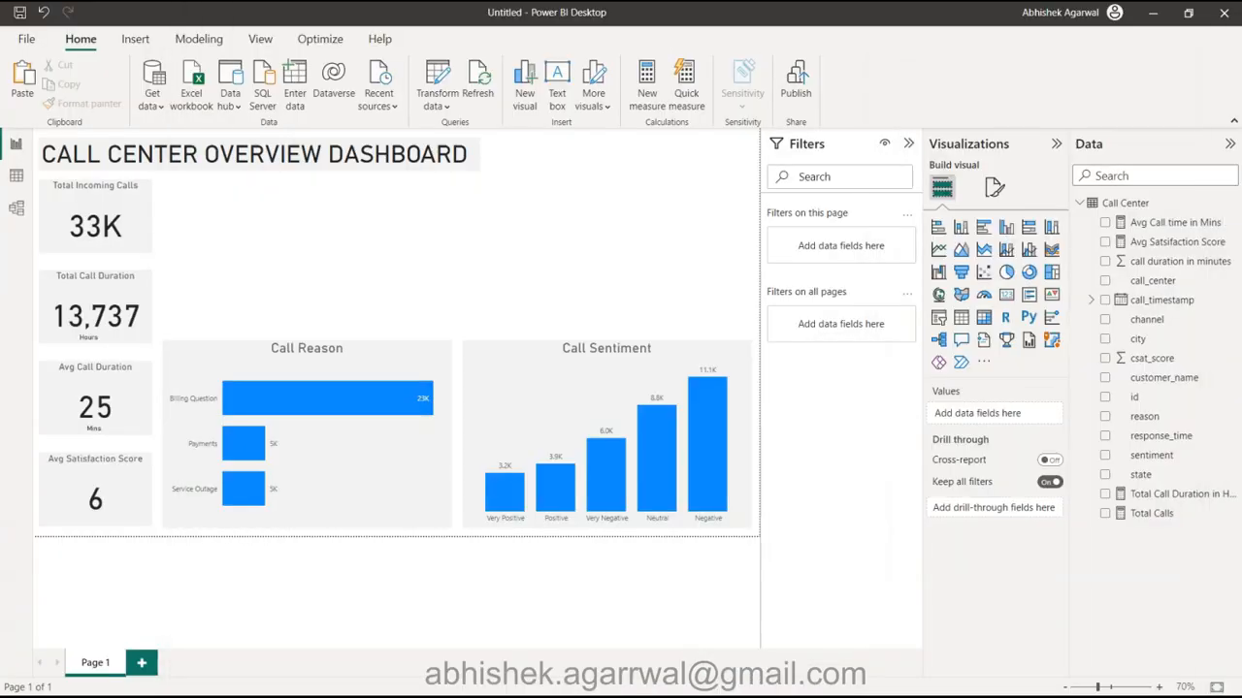
# In the untitled report, start a new fields parameter and name it "Customer By"
pyautogui.click(545, 227)
pyautogui.click(198, 39)
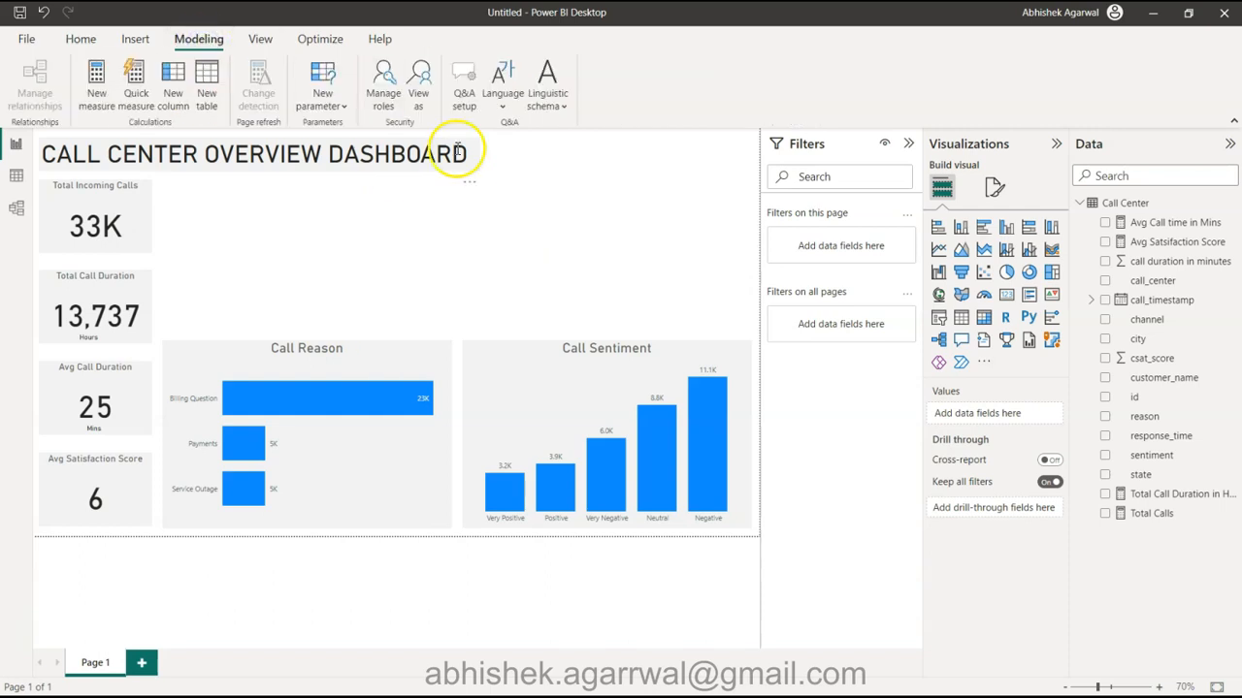
pyautogui.click(320, 100)
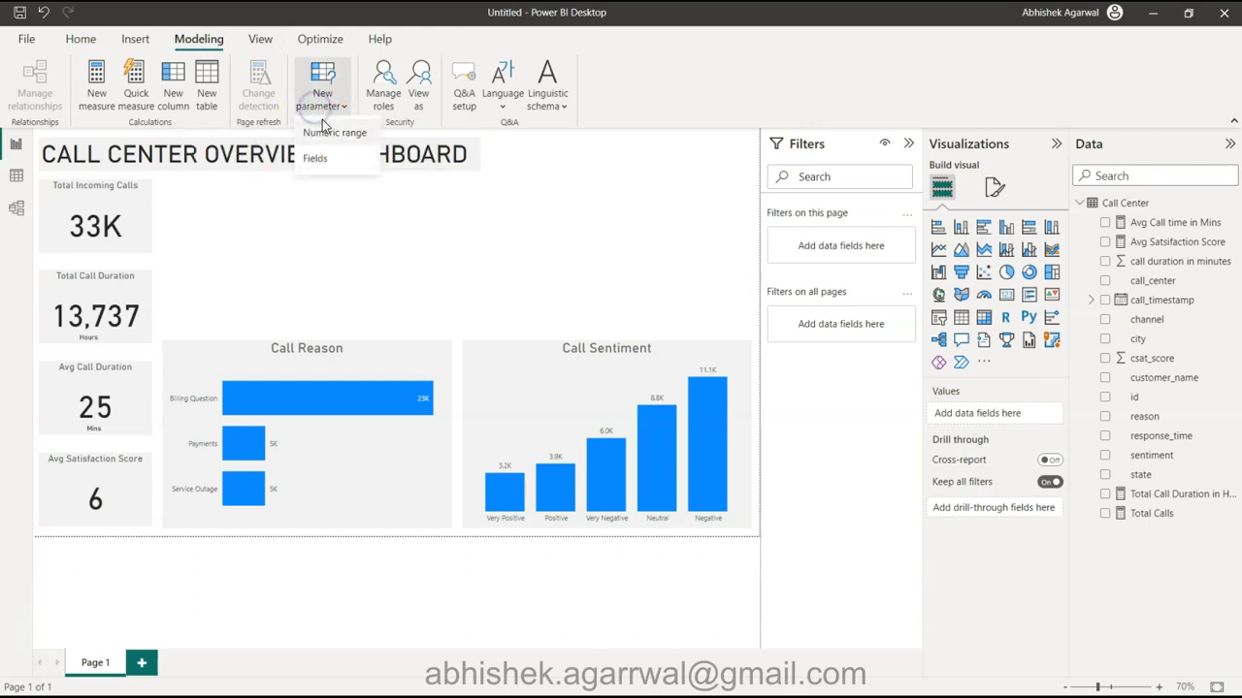
pyautogui.click(320, 158)
pyautogui.doubleClick(476, 243)
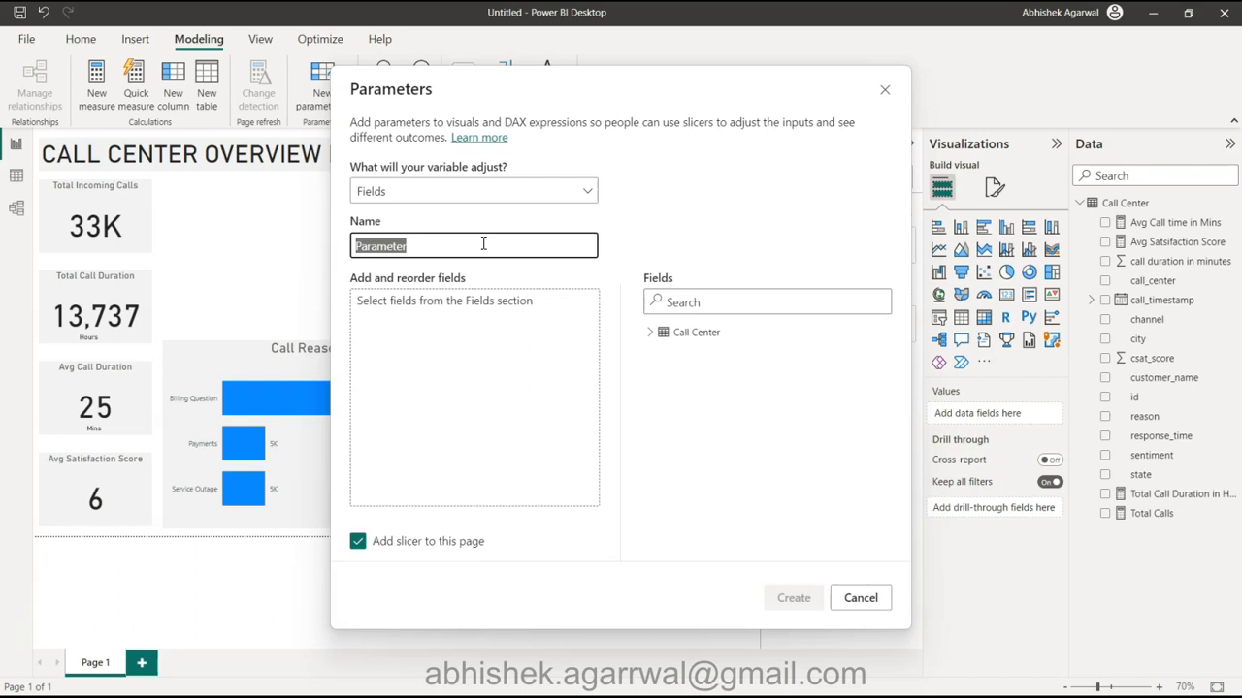
pyautogui.write('Customer By')
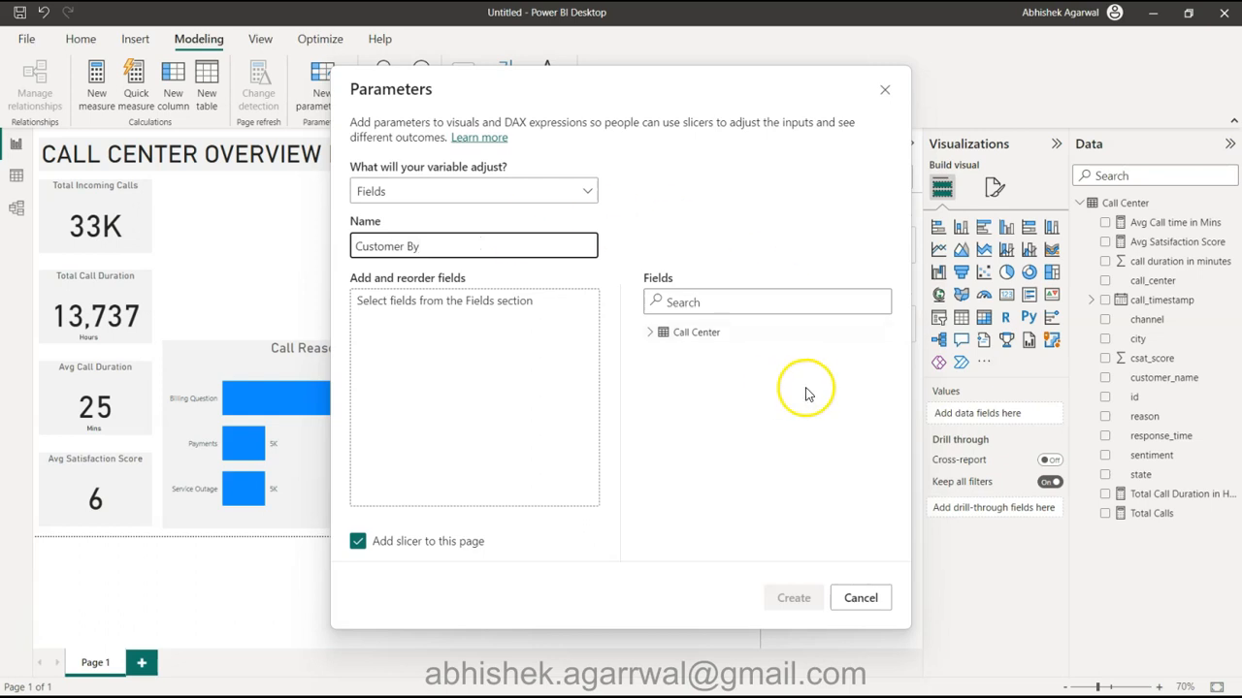
# Add the state and channel fields from Call Center to the parameter and create it with a slicer on this page
pyautogui.click(650, 332)
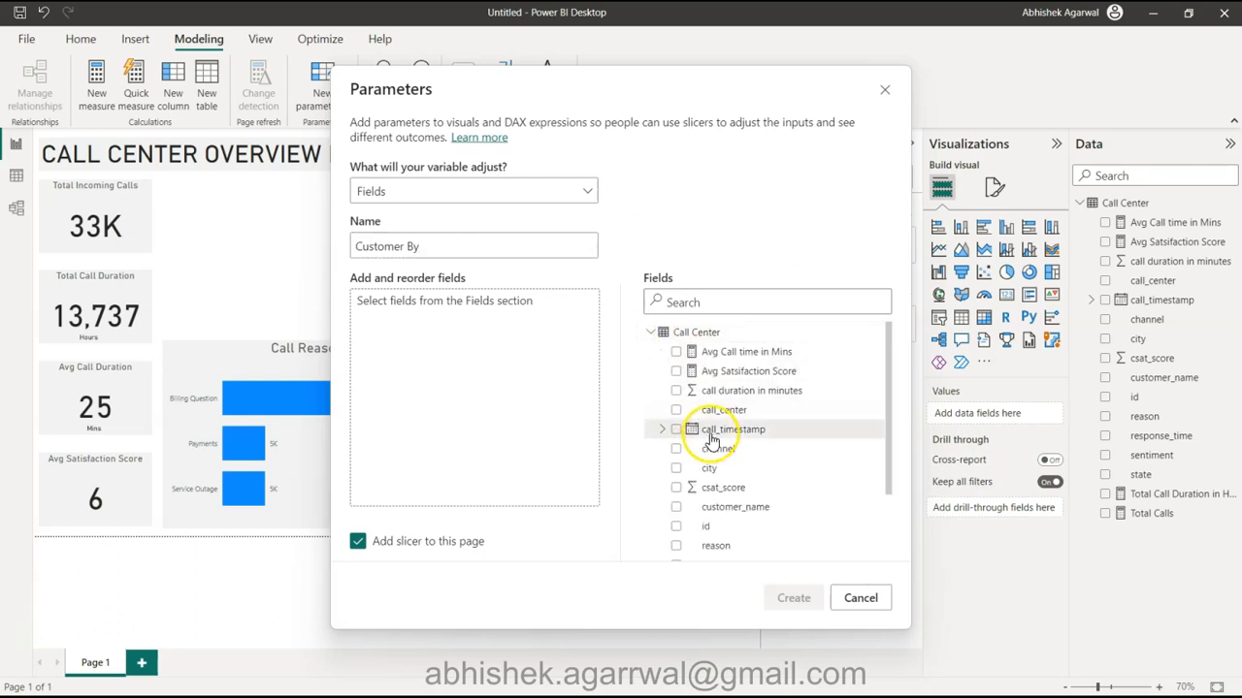
pyautogui.scroll(-3, 718, 456)
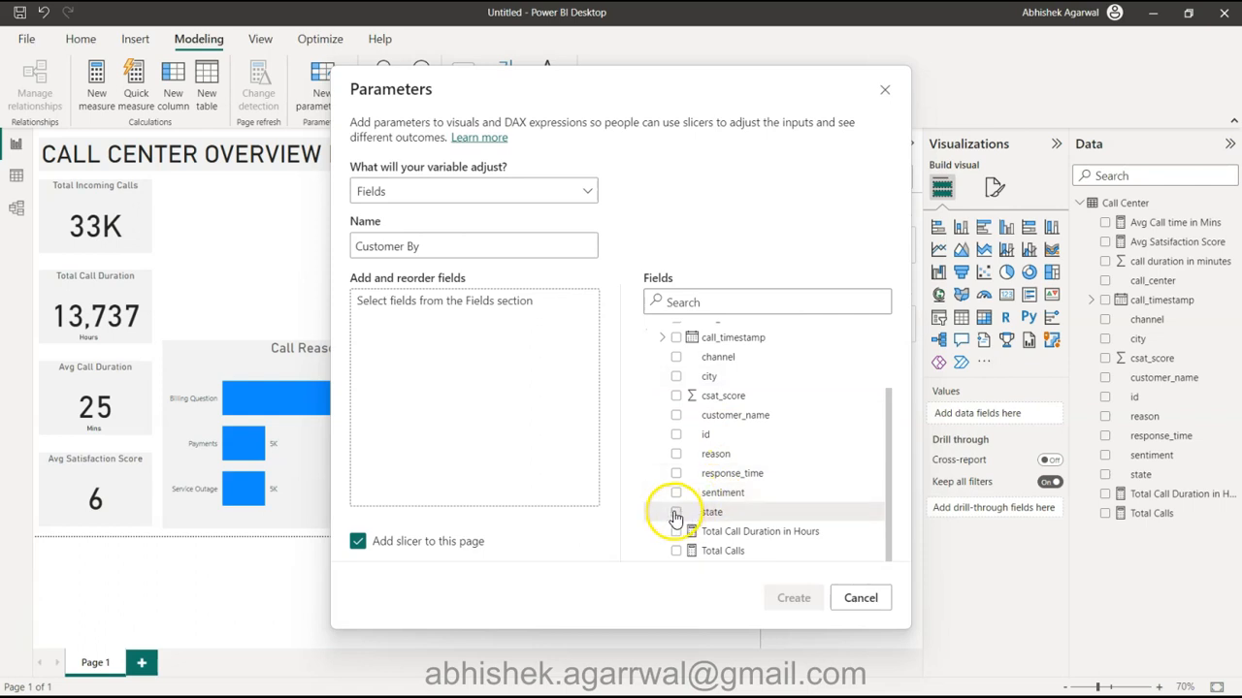
pyautogui.click(676, 514)
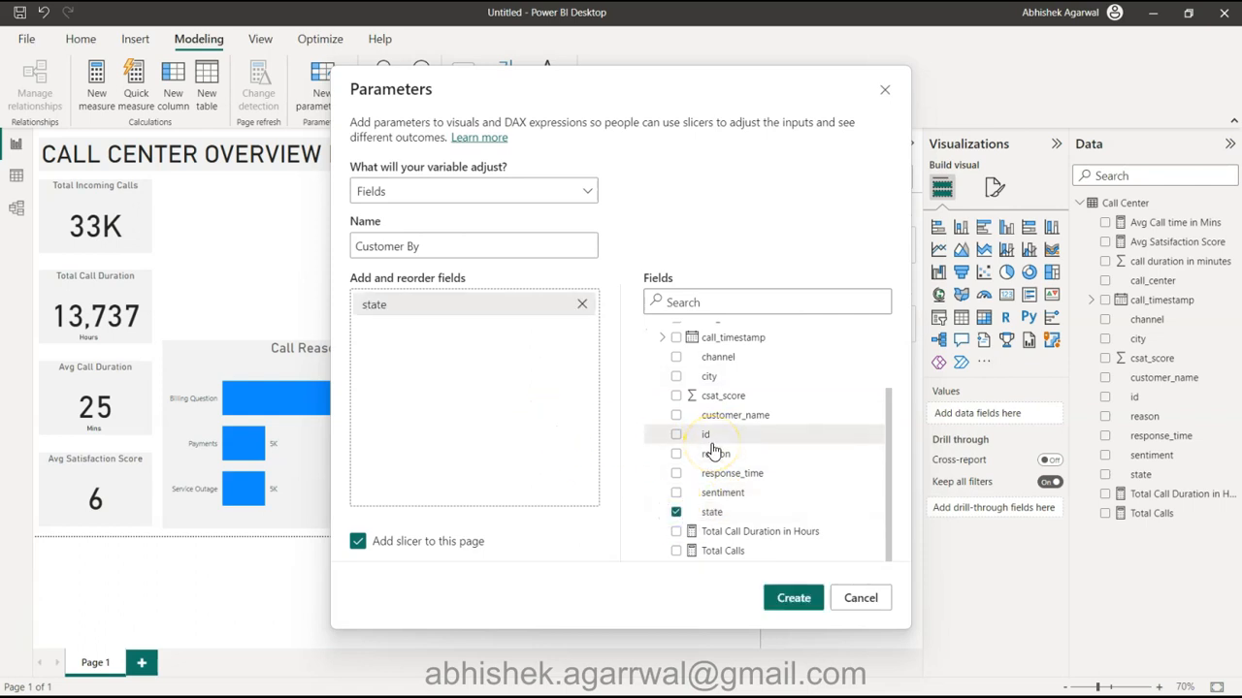
pyautogui.scroll(1, 713, 448)
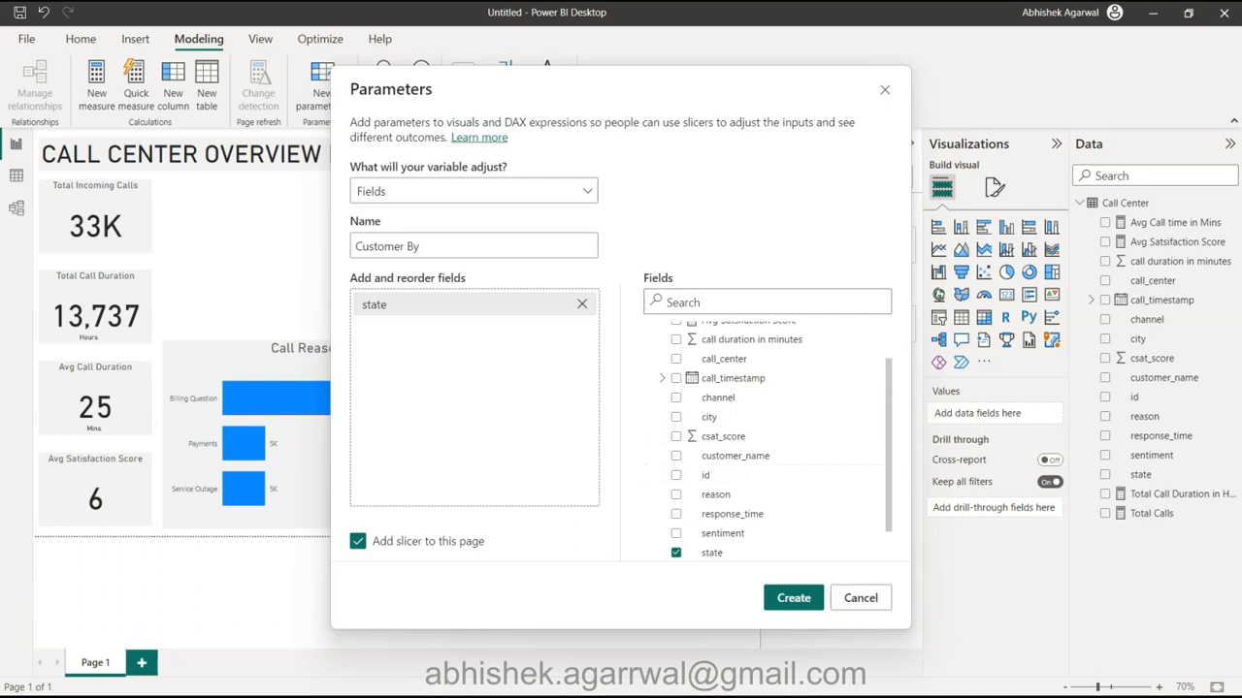
pyautogui.scroll(2, 766, 461)
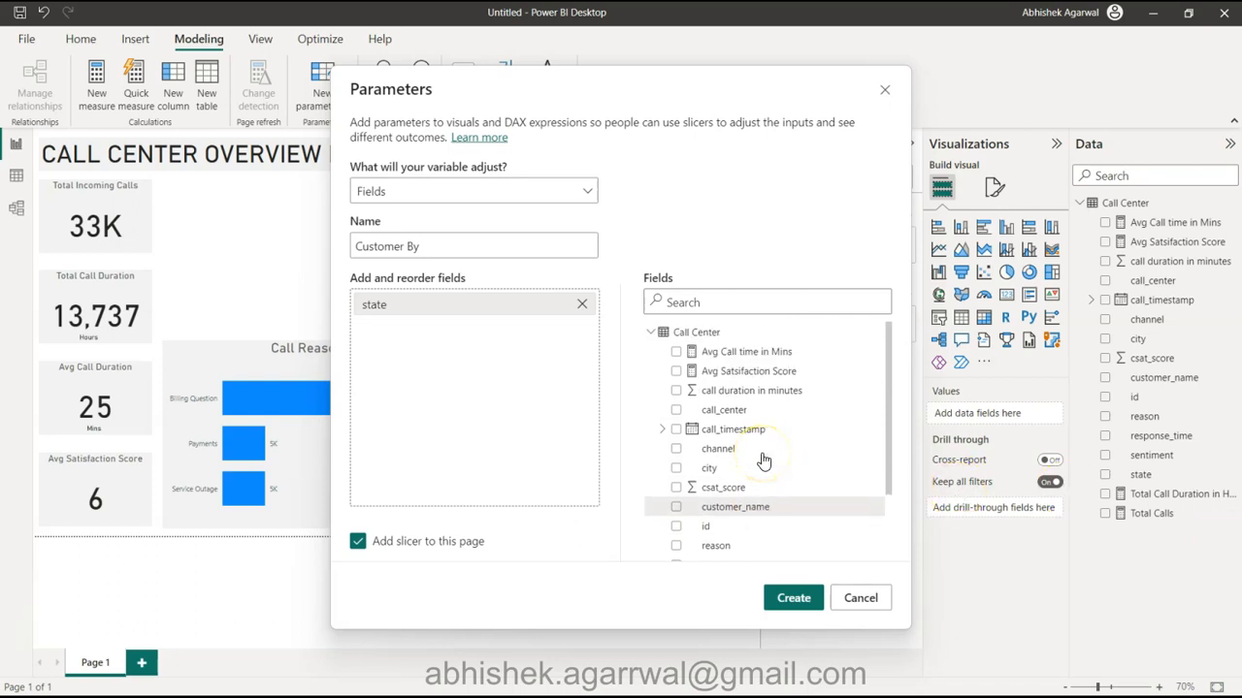
pyautogui.click(677, 448)
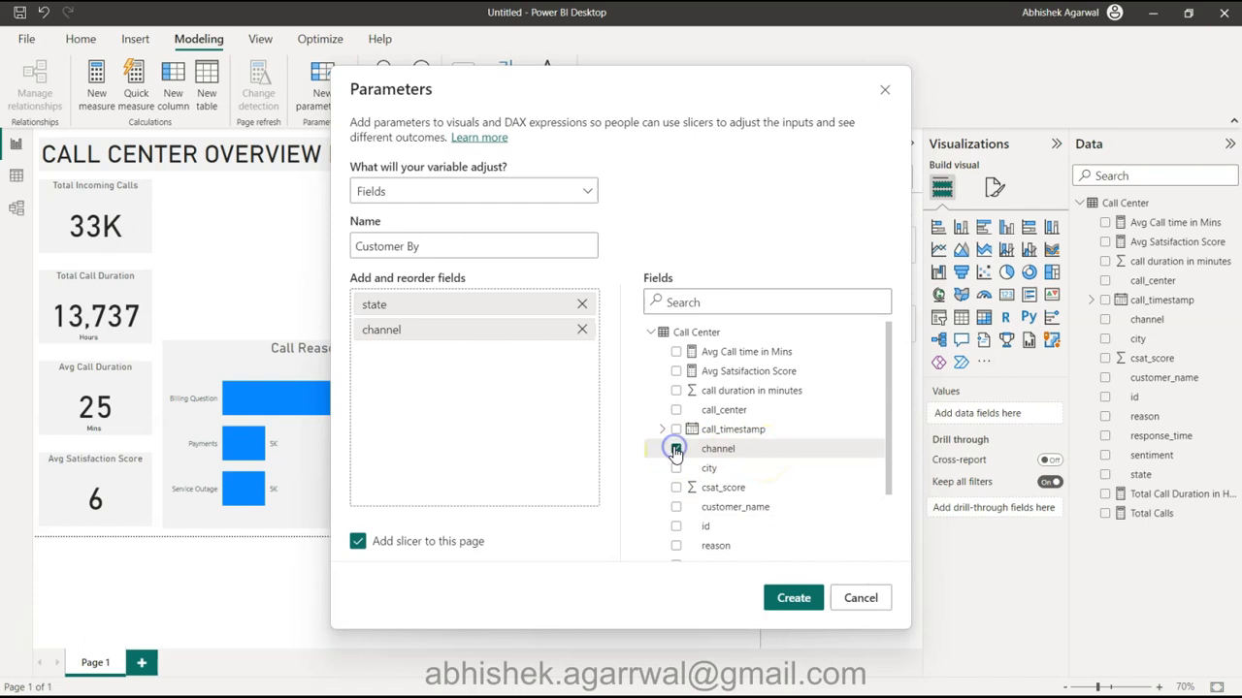
pyautogui.click(796, 597)
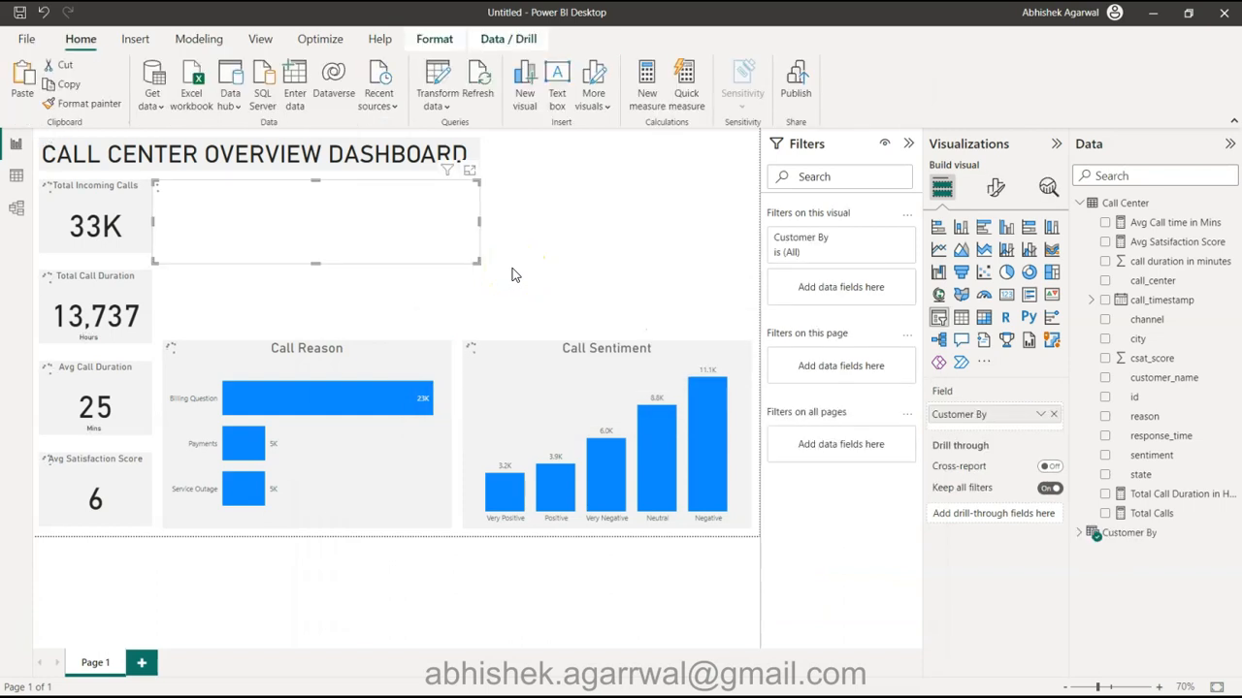
# Narrow the Customer By slicer and move it to the empty area above the Call Sentiment chart
pyautogui.moveTo(479, 222); pyautogui.dragTo(240, 234)
pyautogui.moveTo(190, 191); pyautogui.dragTo(646, 170)
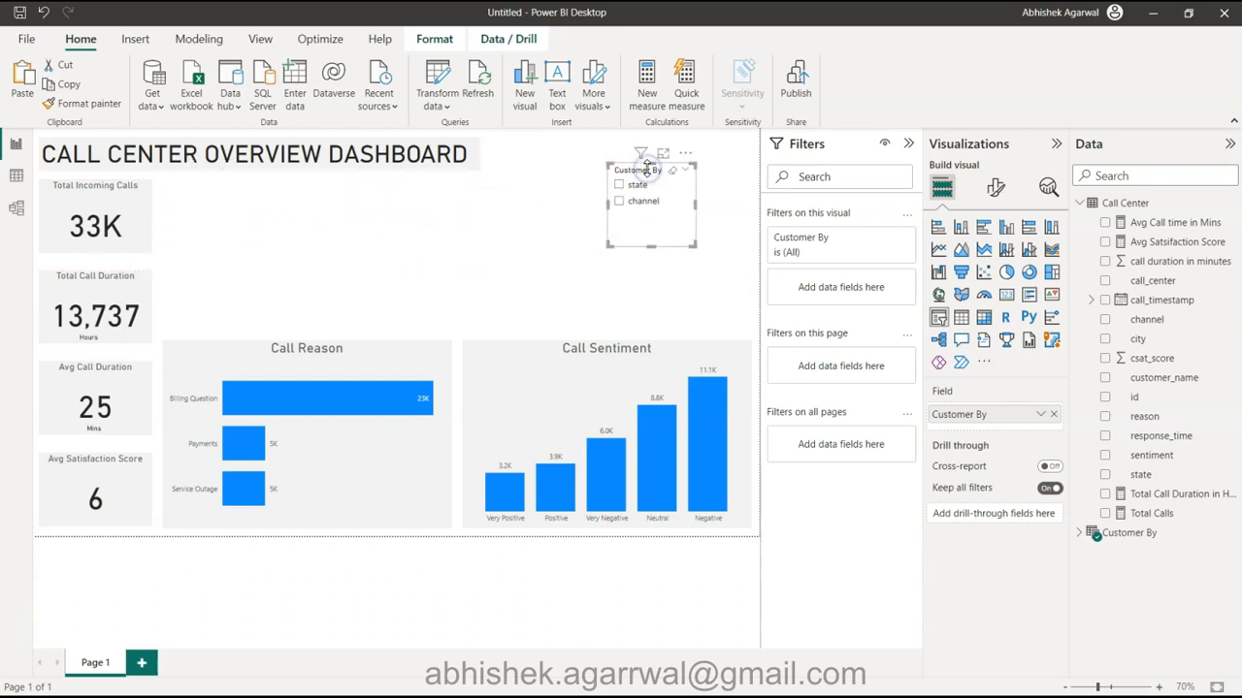
pyautogui.click(536, 306)
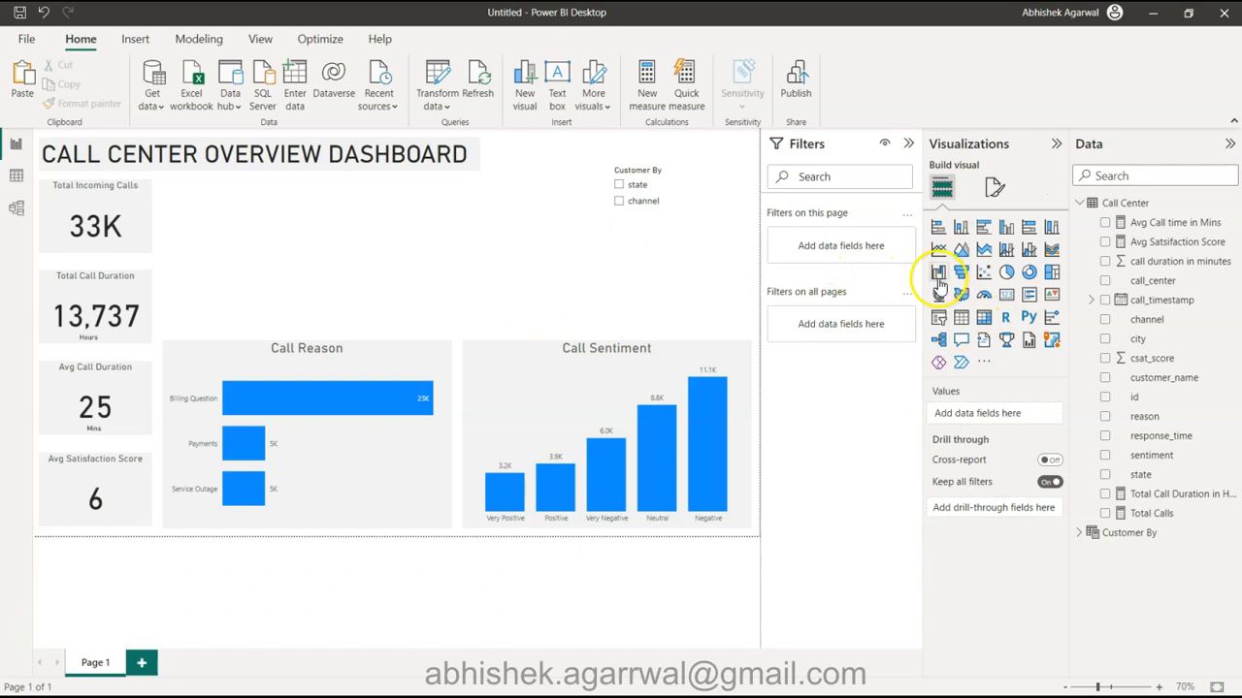
# Insert a donut chart above the Call Reason chart and size it to match that chart's width and fill the gap
pyautogui.click(1028, 272)
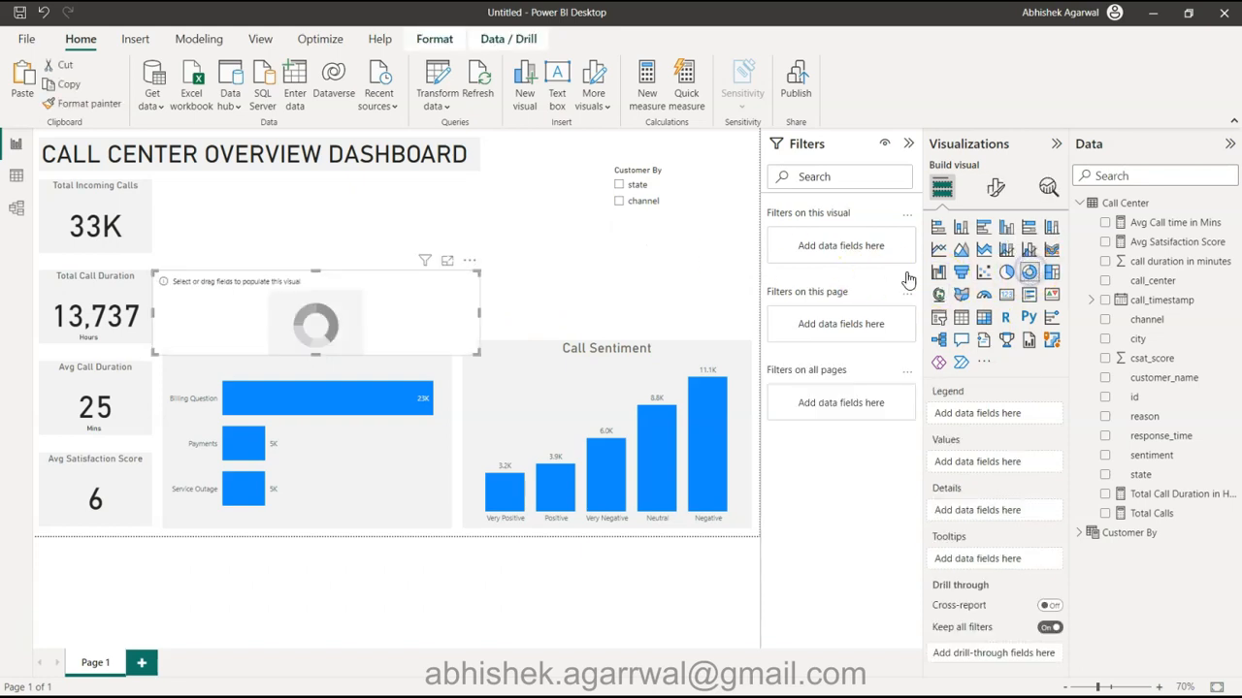
pyautogui.moveTo(304, 289); pyautogui.dragTo(306, 194)
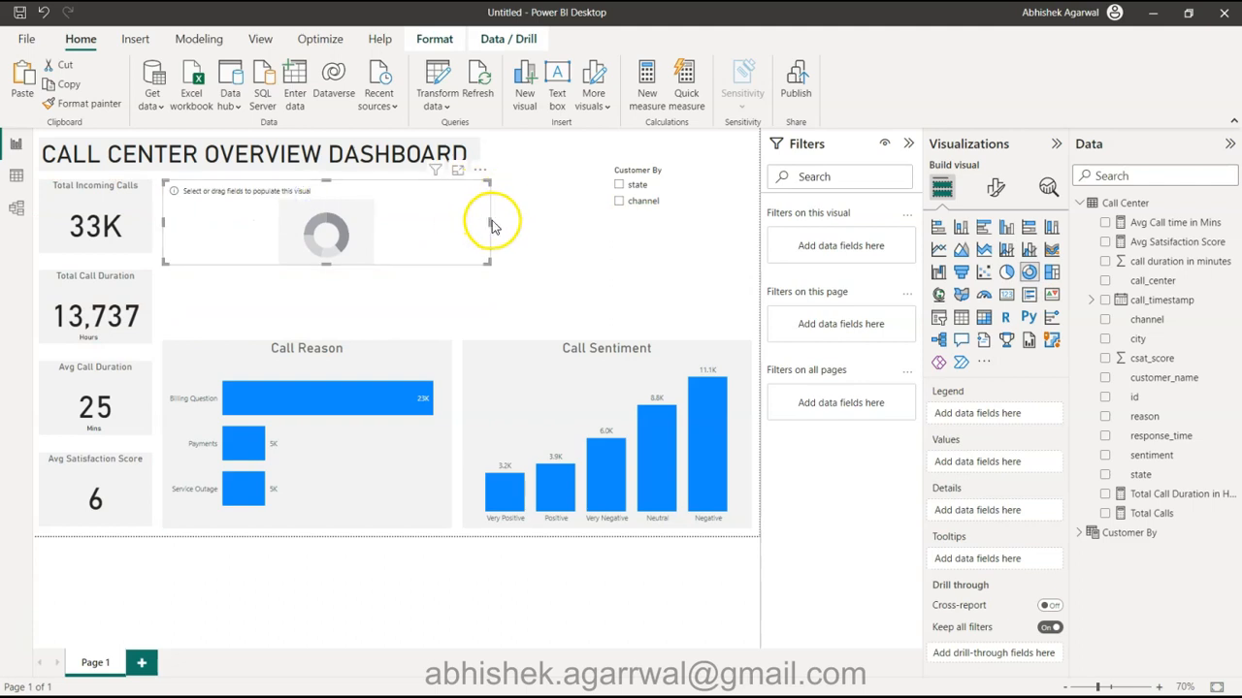
pyautogui.moveTo(490, 220); pyautogui.dragTo(453, 237)
pyautogui.moveTo(307, 265); pyautogui.dragTo(312, 331)
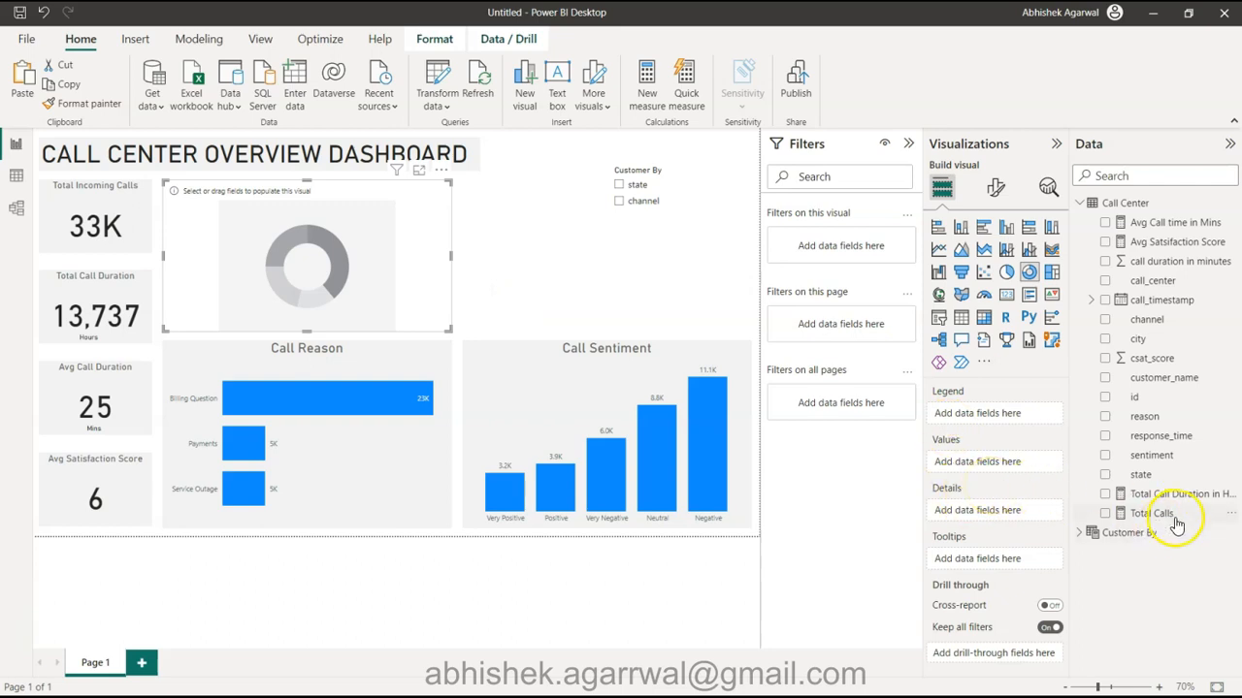
# Populate the donut chart with Total Calls as values and the Customer By parameter as legend
pyautogui.moveTo(1171, 517); pyautogui.dragTo(989, 466)
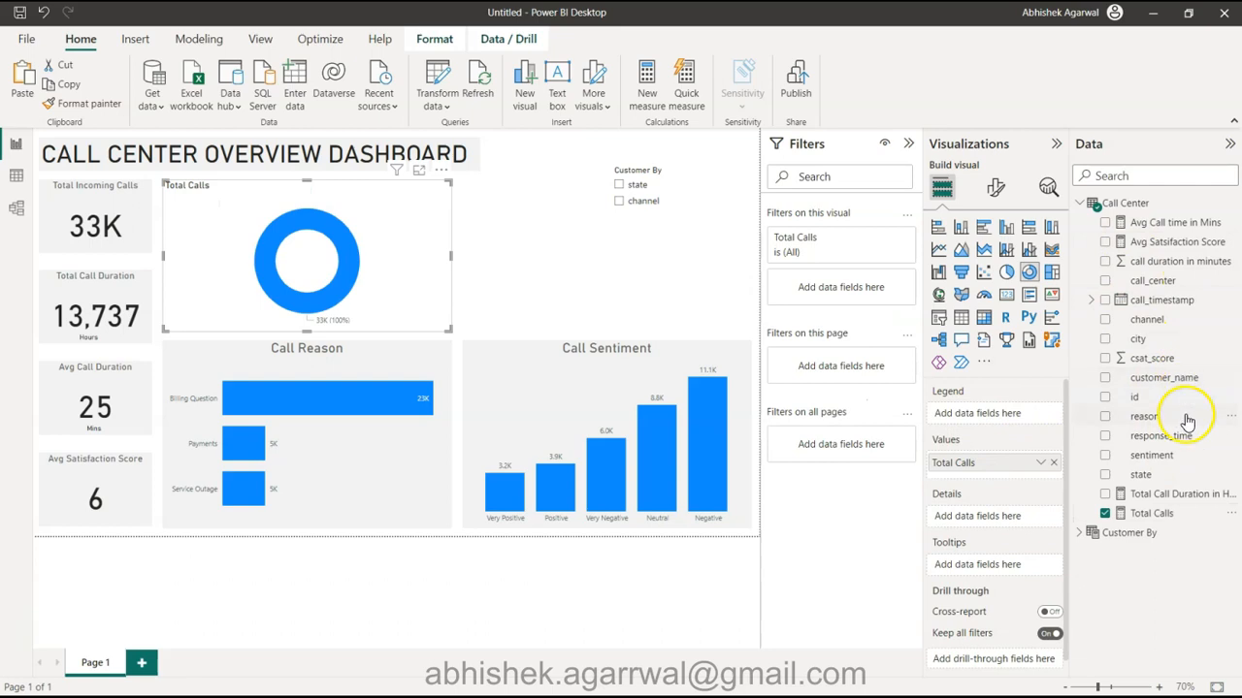
pyautogui.click(1079, 532)
pyautogui.moveTo(1125, 552); pyautogui.dragTo(973, 415)
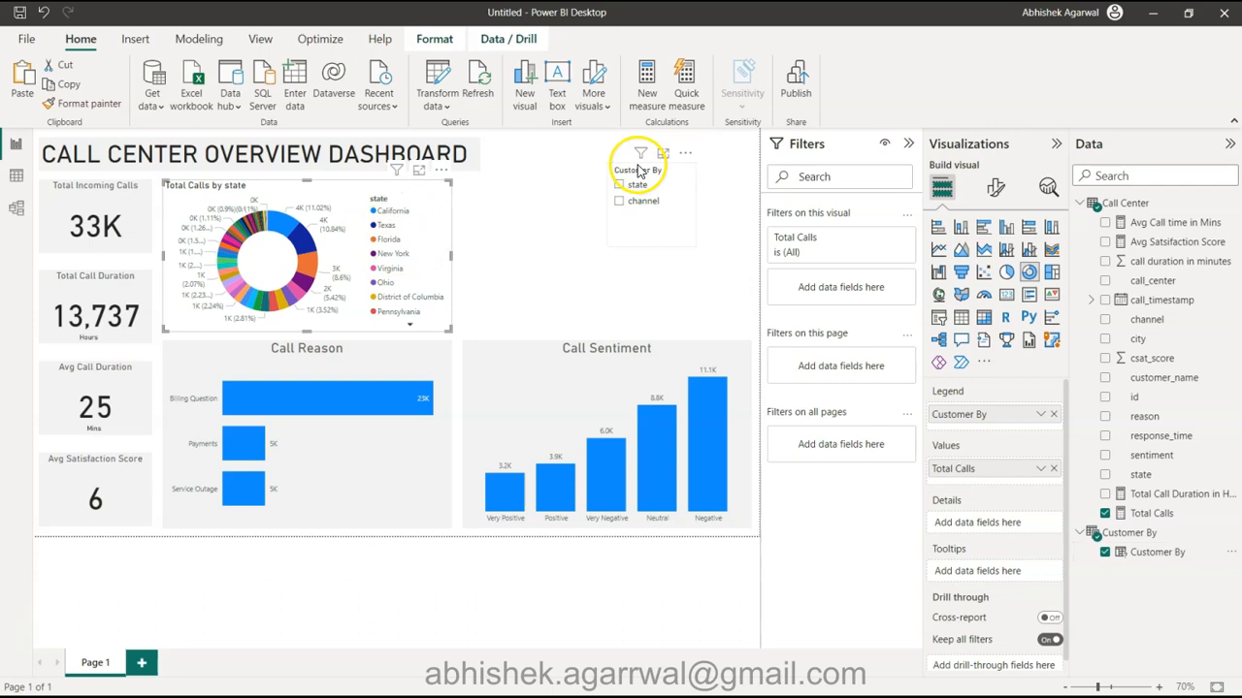
# Test the Customer By slicer by switching the donut chart between state and channel, ending on channel
pyautogui.click(620, 203)
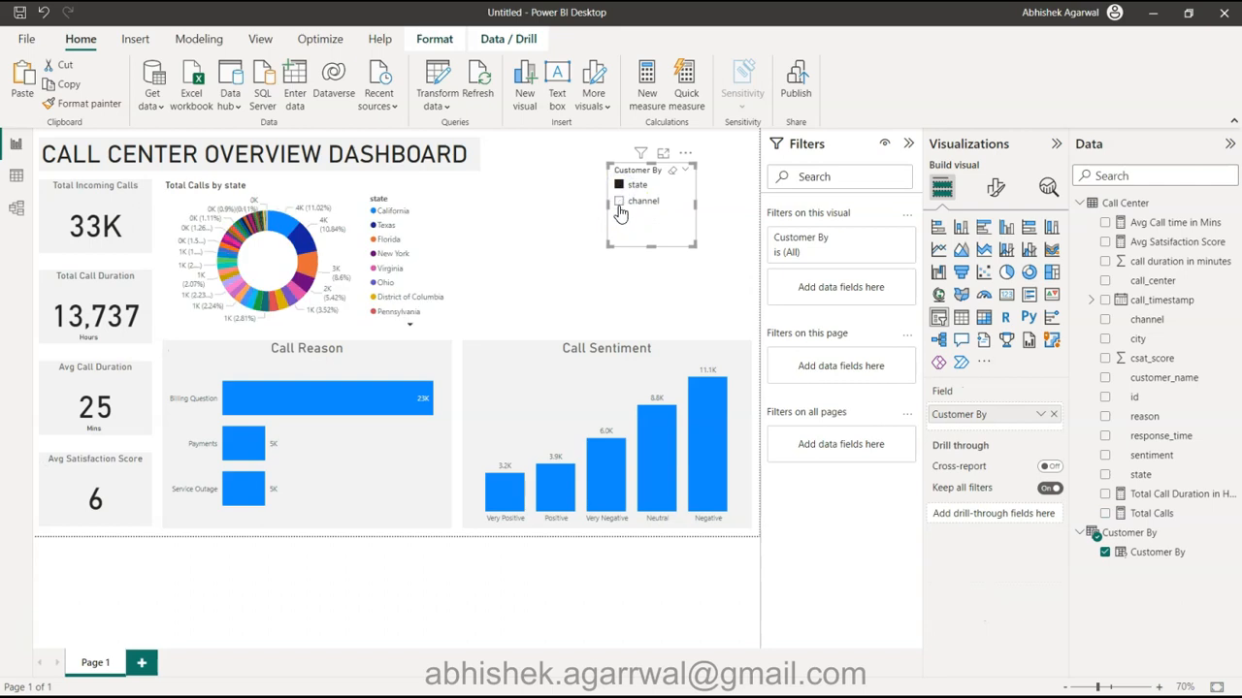
pyautogui.click(618, 205)
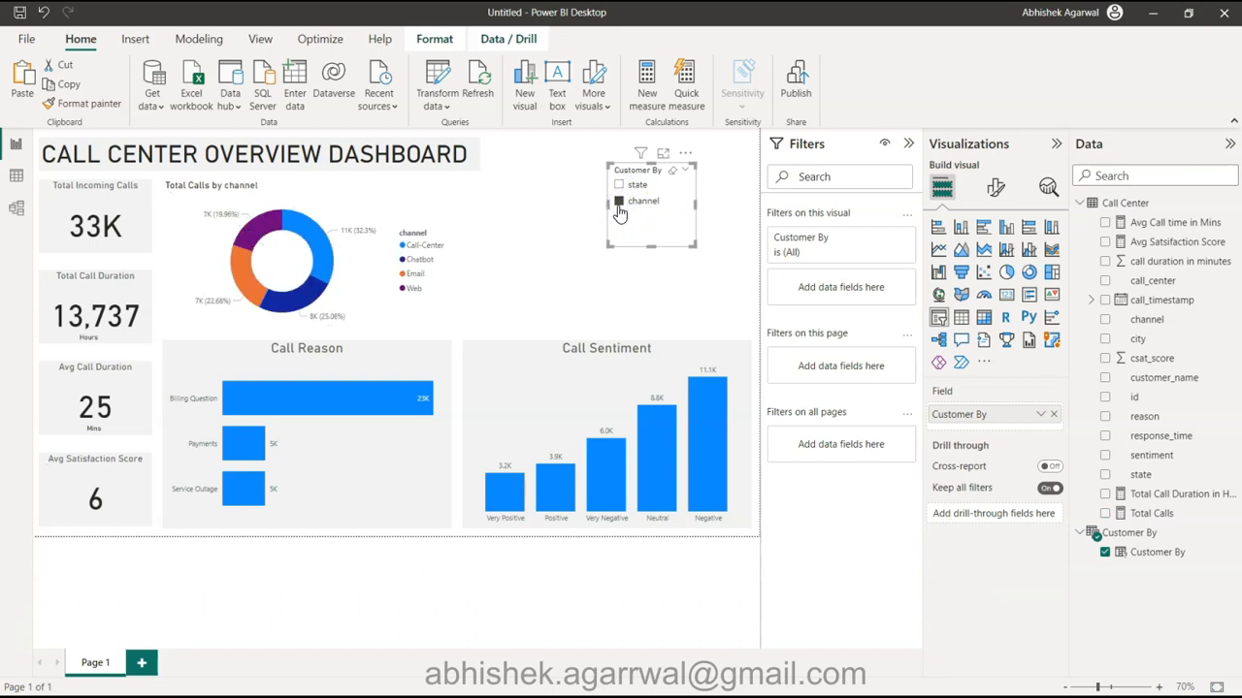
pyautogui.click(617, 187)
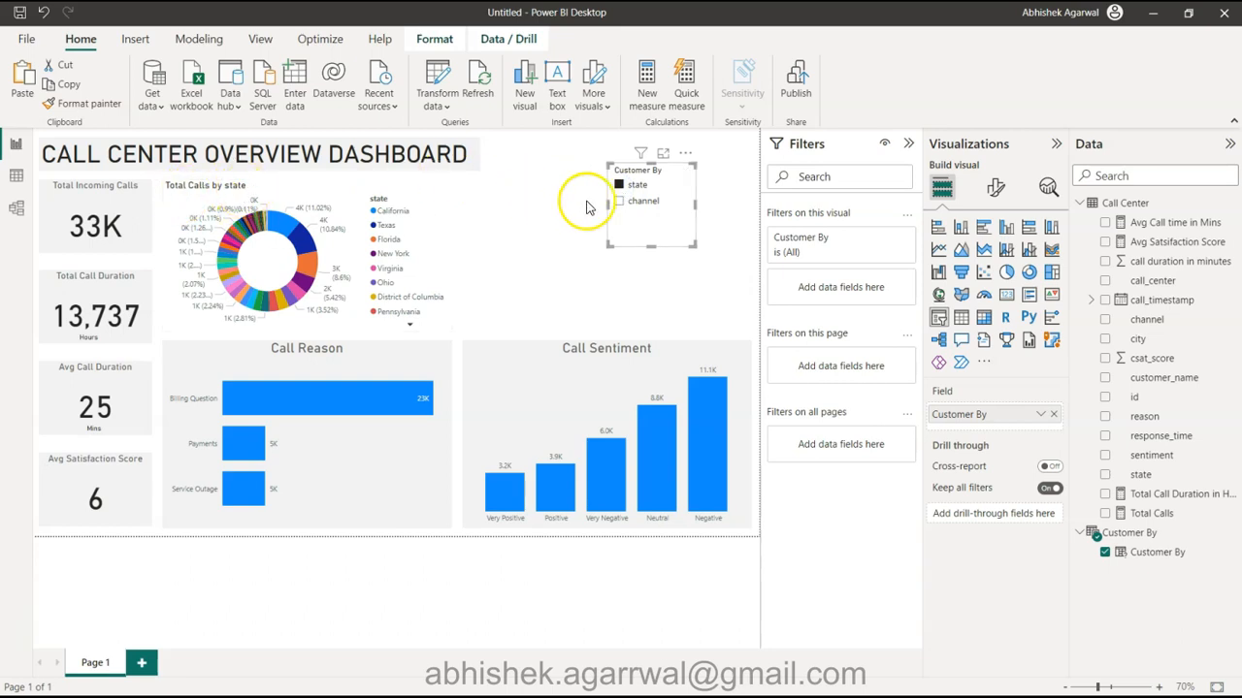
pyautogui.click(618, 204)
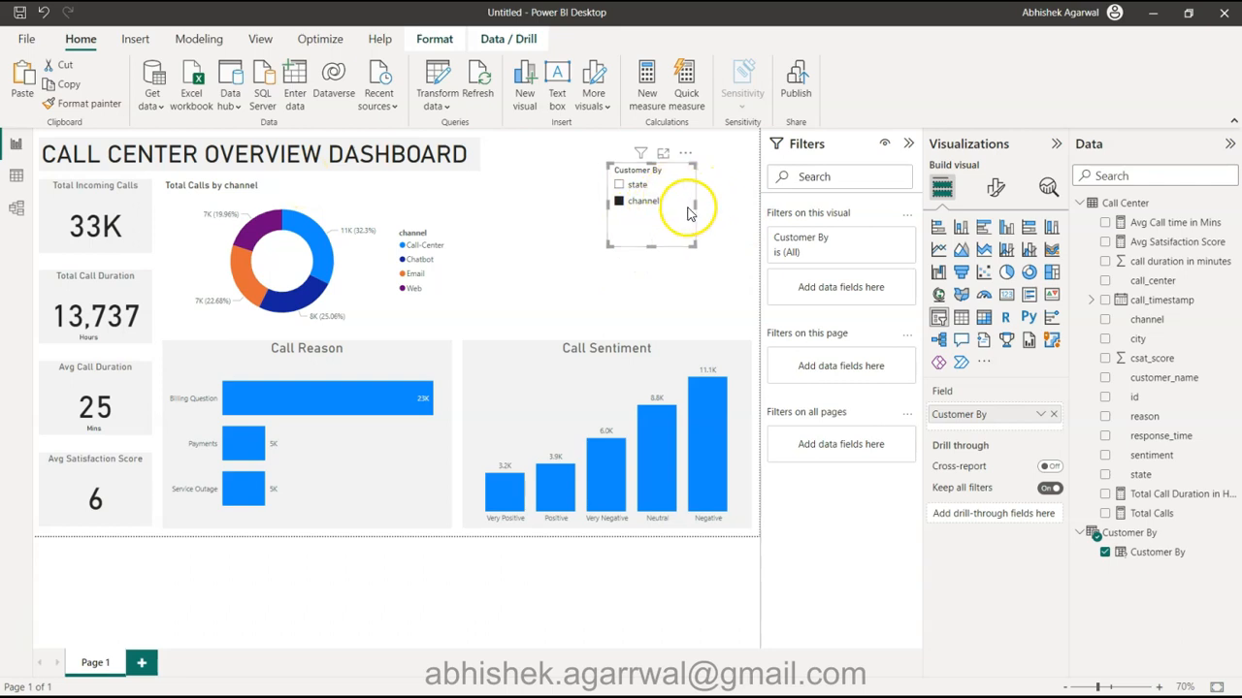
# Change the Customer By slicer's style to Dropdown and reduce its height to fit the single field
pyautogui.click(997, 190)
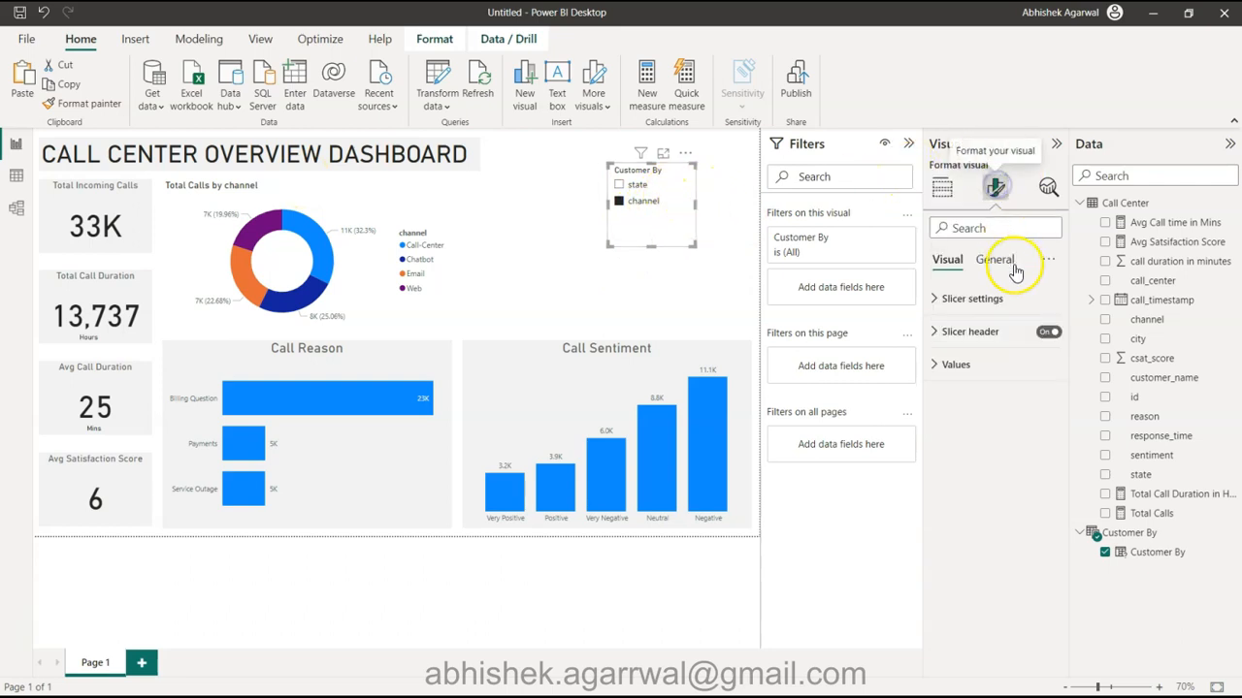
pyautogui.click(1005, 300)
pyautogui.click(1029, 386)
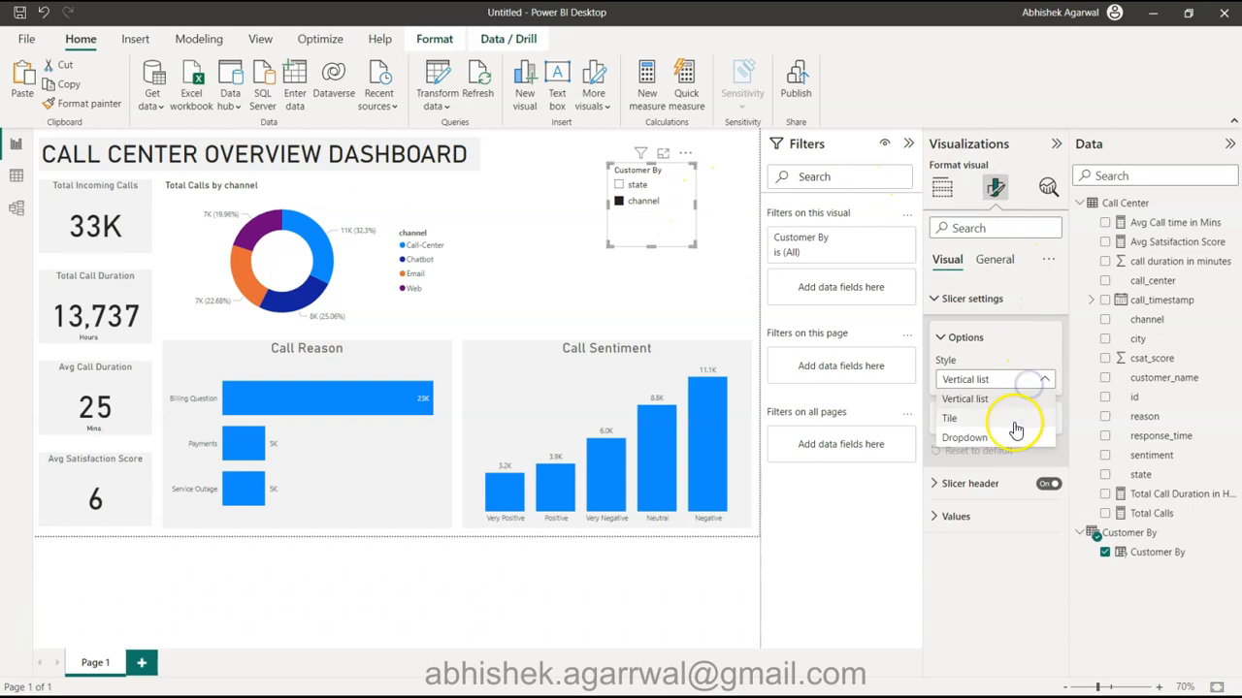
pyautogui.click(1014, 435)
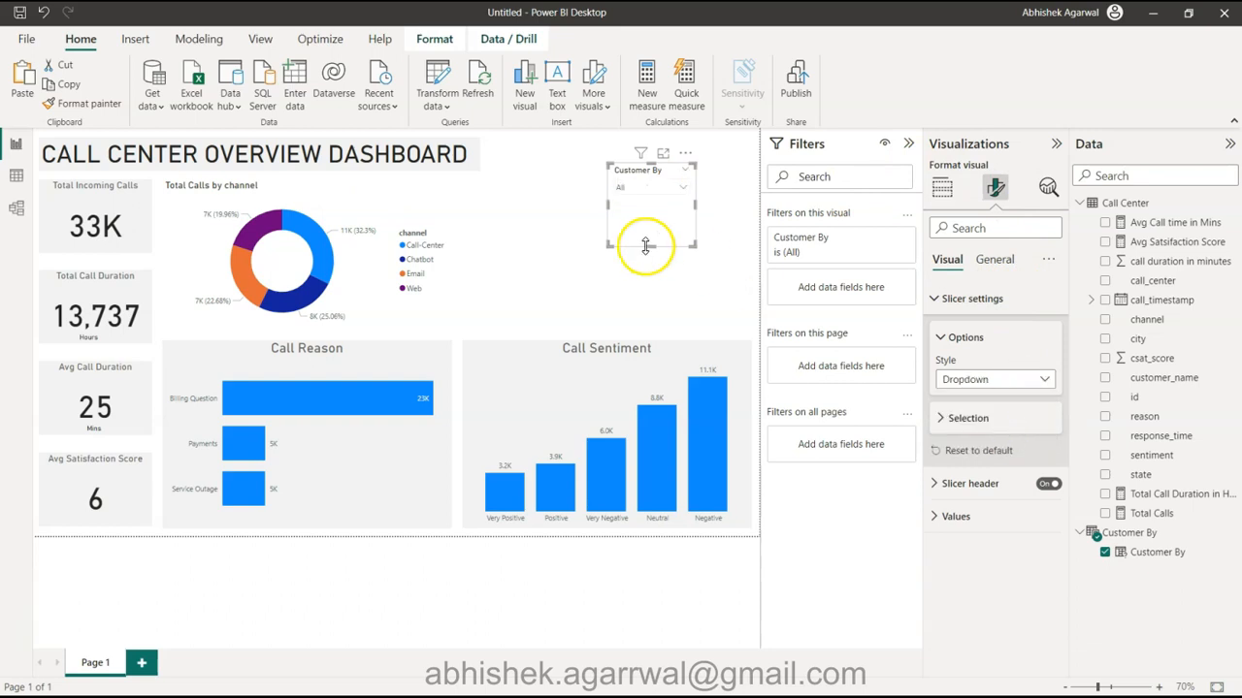
pyautogui.moveTo(651, 248); pyautogui.dragTo(669, 197)
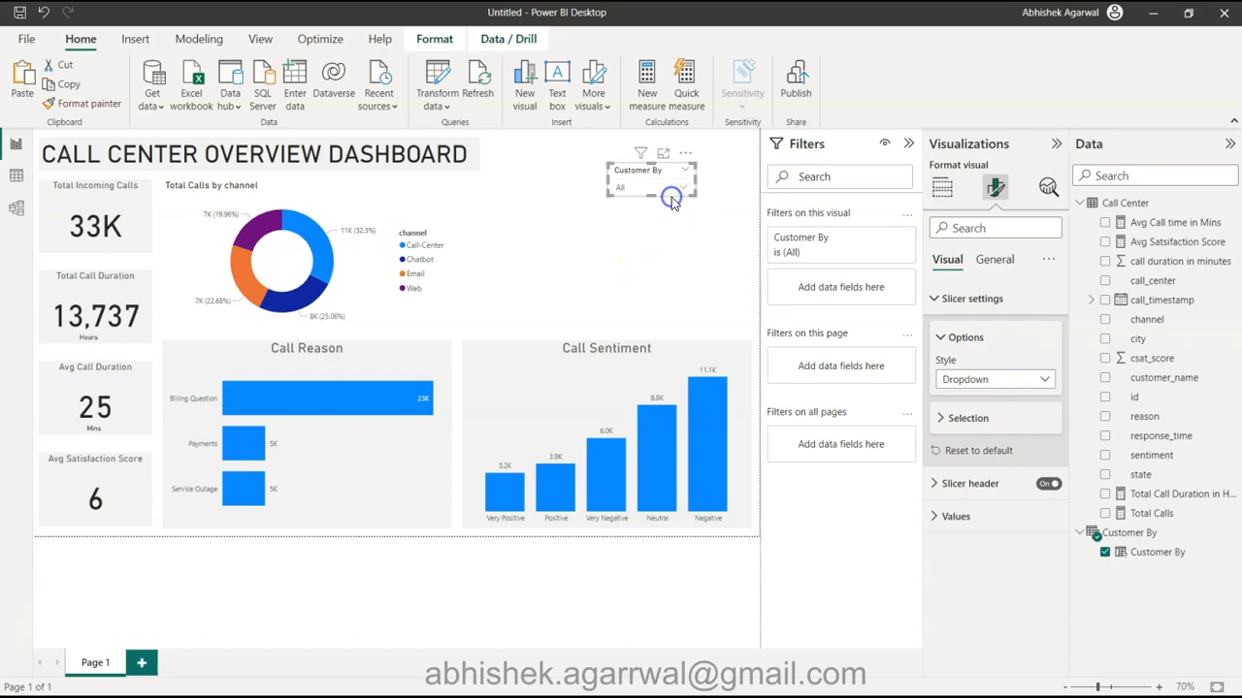
# Give the Customer By slicer a light grey background with 50% transparency
pyautogui.click(999, 260)
pyautogui.click(1012, 367)
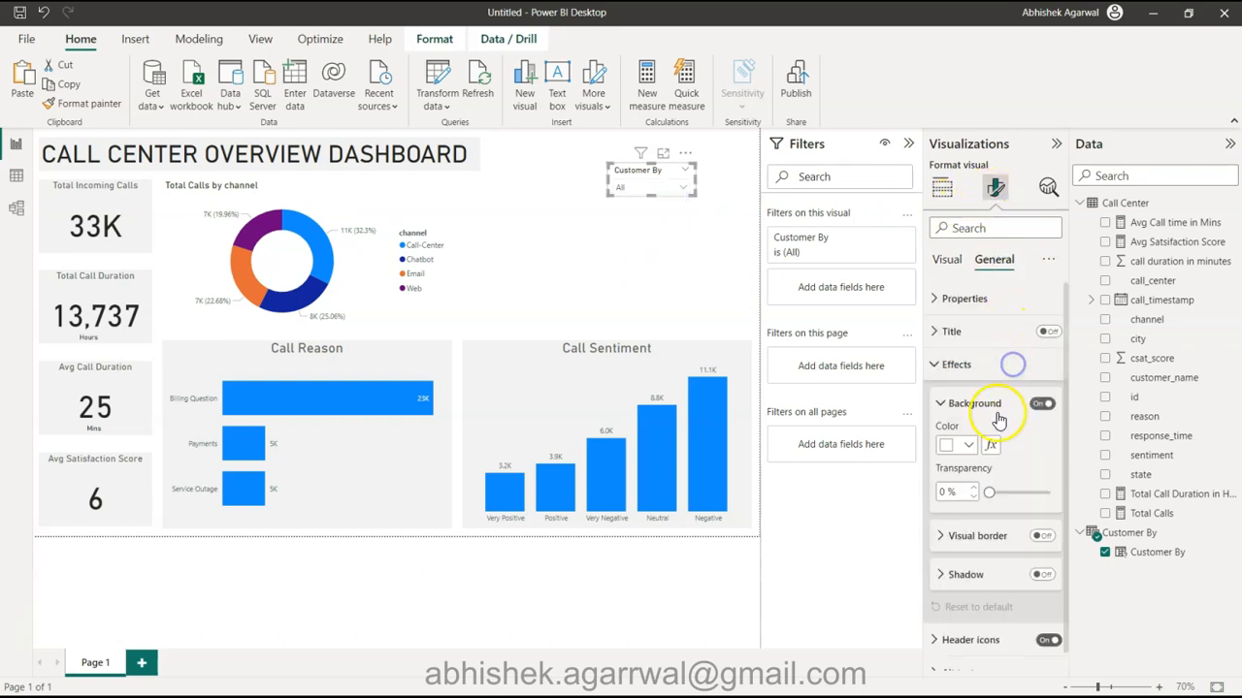
pyautogui.click(968, 445)
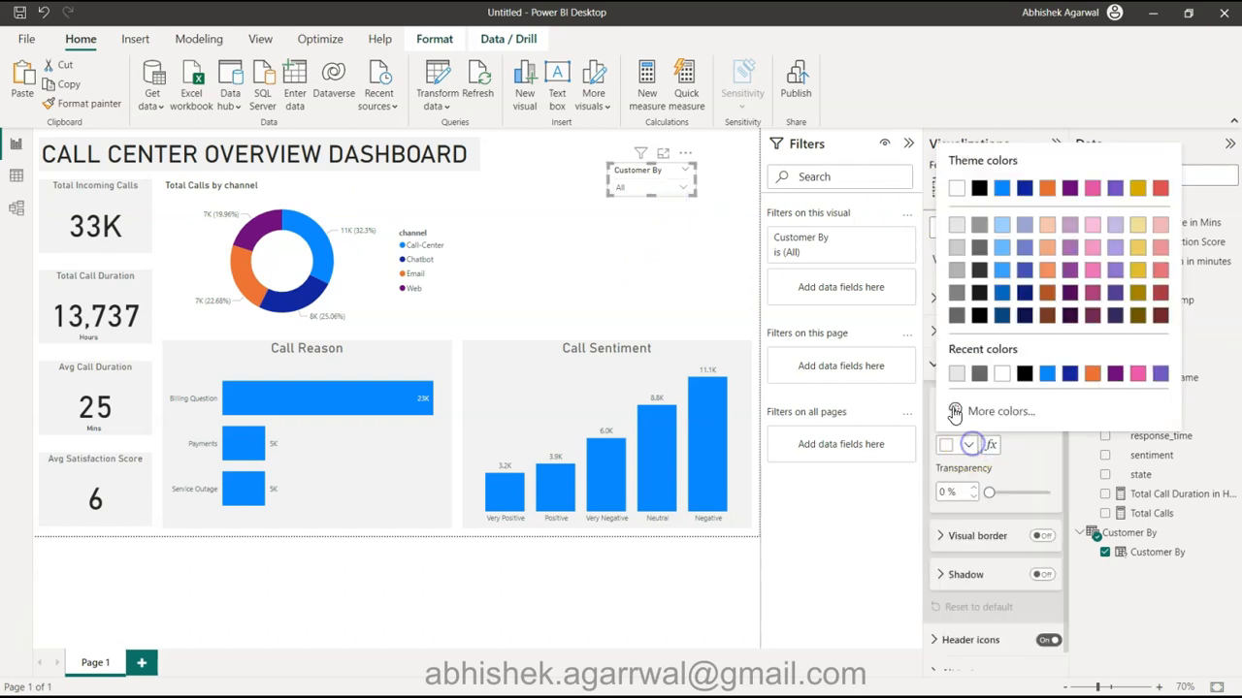
pyautogui.click(957, 226)
pyautogui.write('50')
# Move the Customer By slicer slightly down and left on the page, then deselect it
pyautogui.click(668, 172)
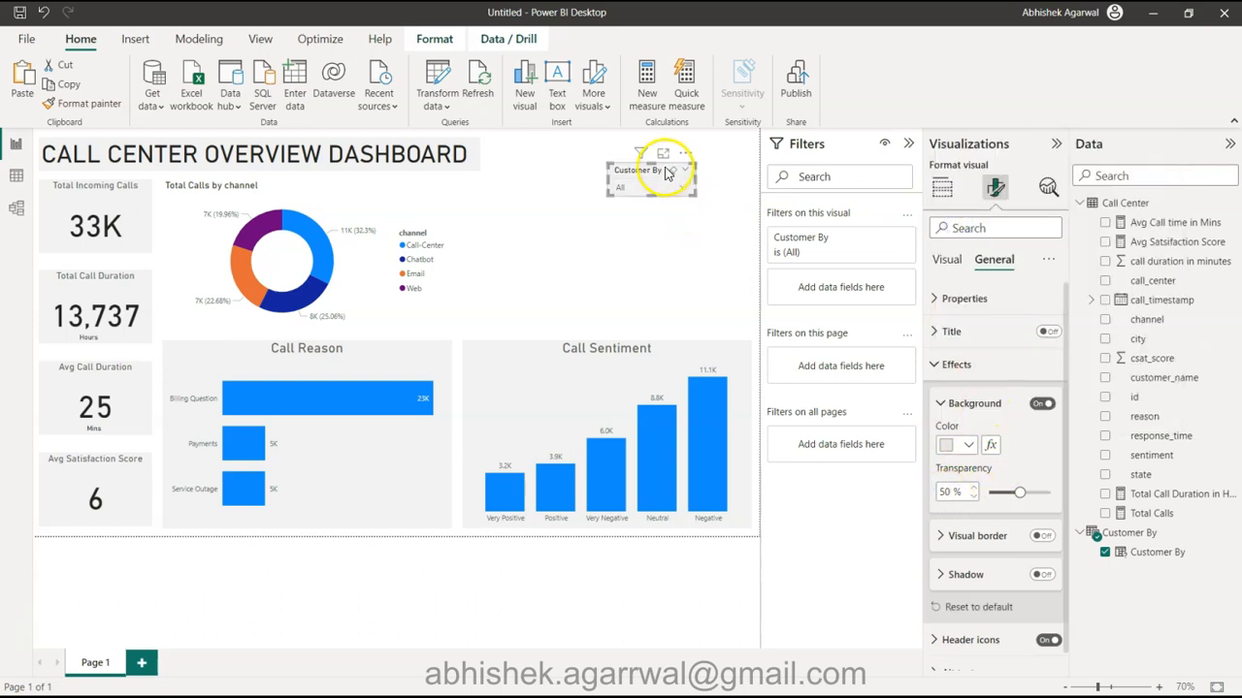
pyautogui.moveTo(665, 169); pyautogui.dragTo(629, 201)
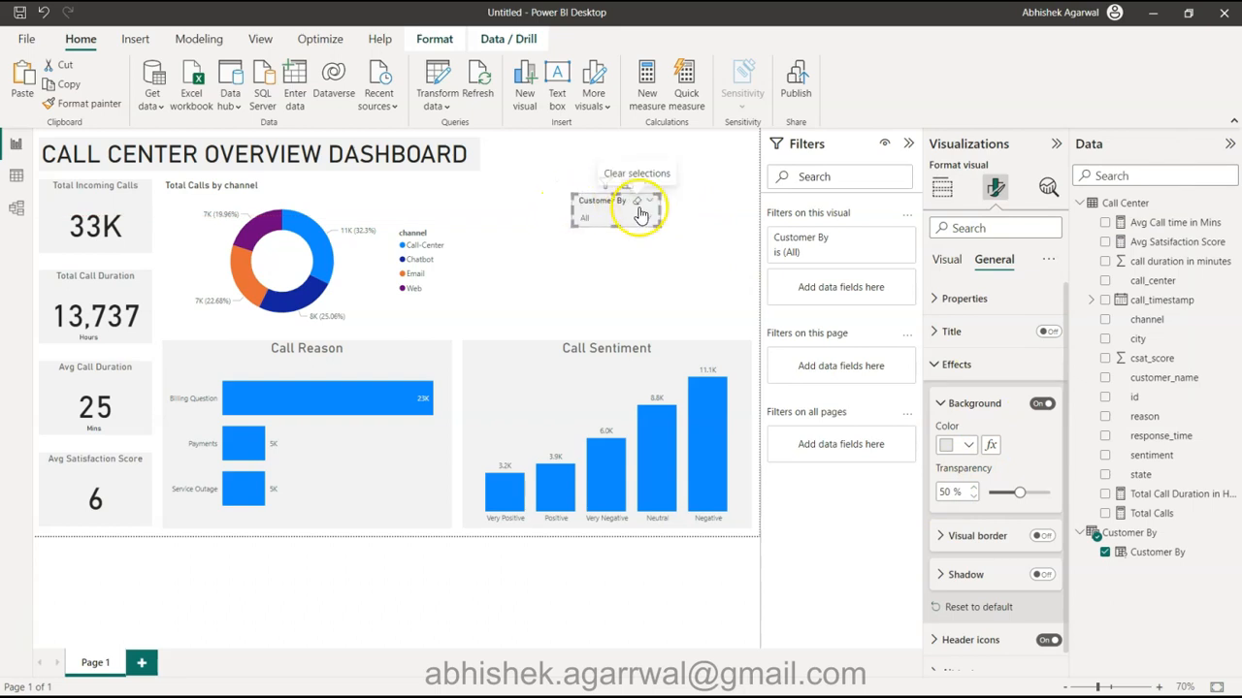
pyautogui.click(582, 158)
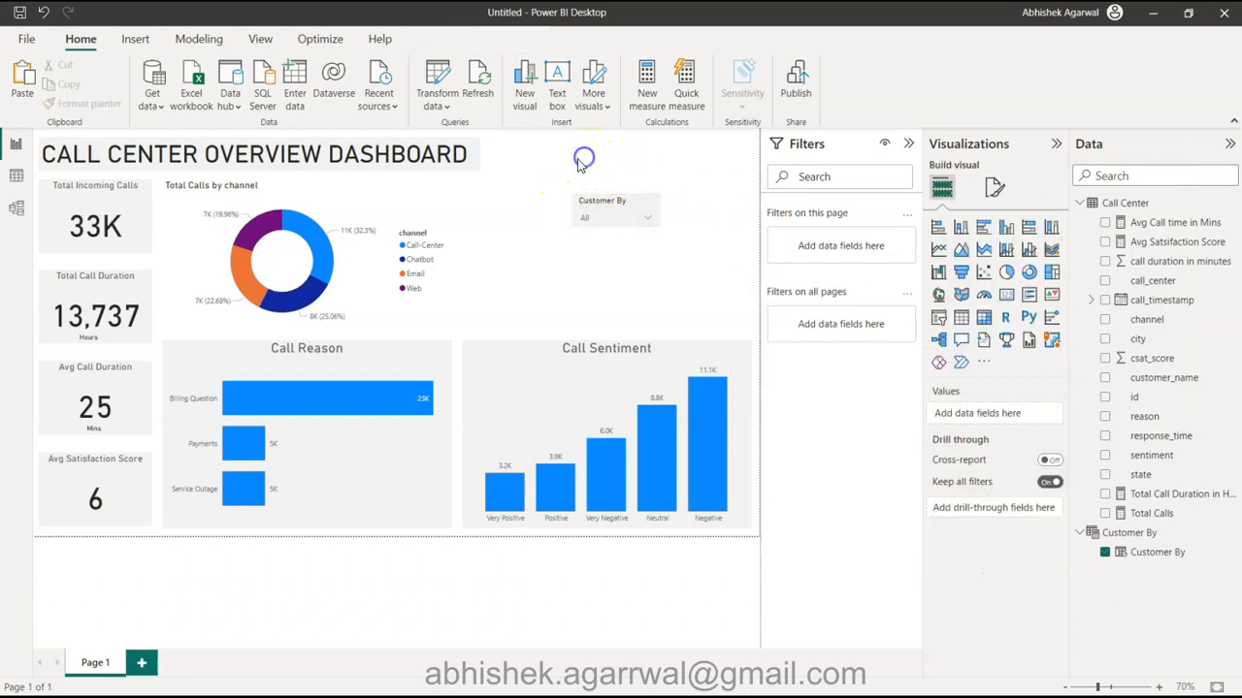
# Widen the dashboard title text box so its grey band spans the full width of the page
pyautogui.click(465, 155)
pyautogui.moveTo(478, 153); pyautogui.dragTo(745, 159)
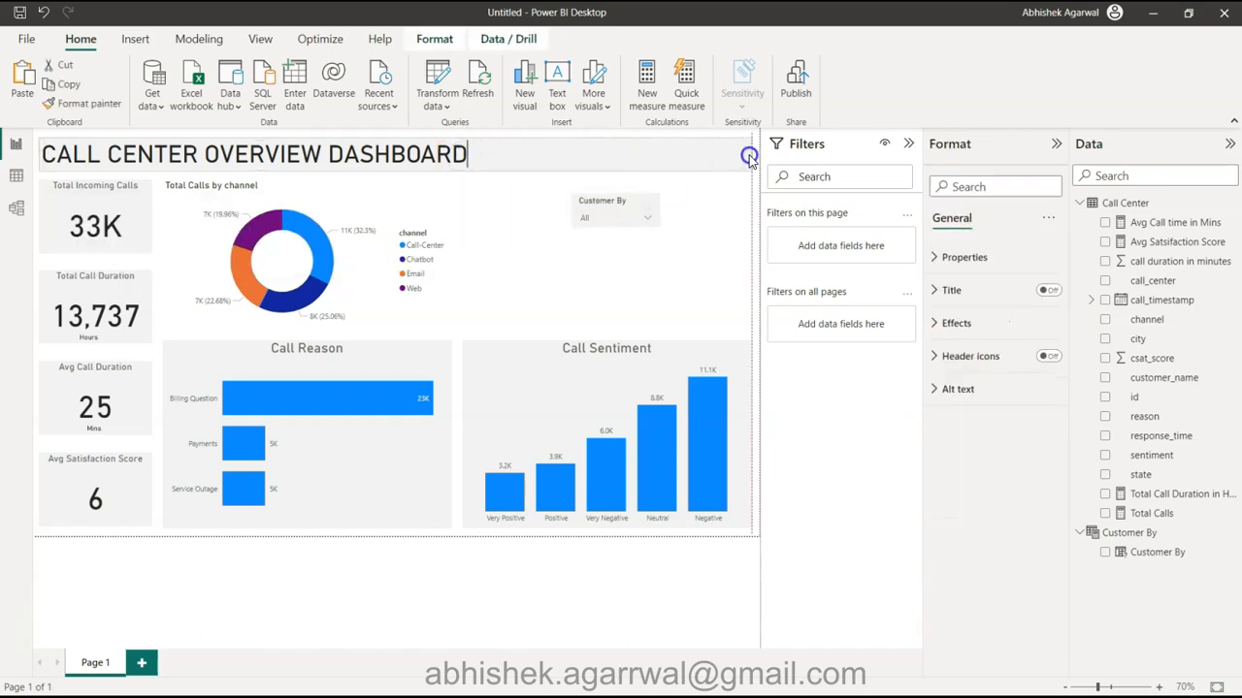
pyautogui.click(649, 200)
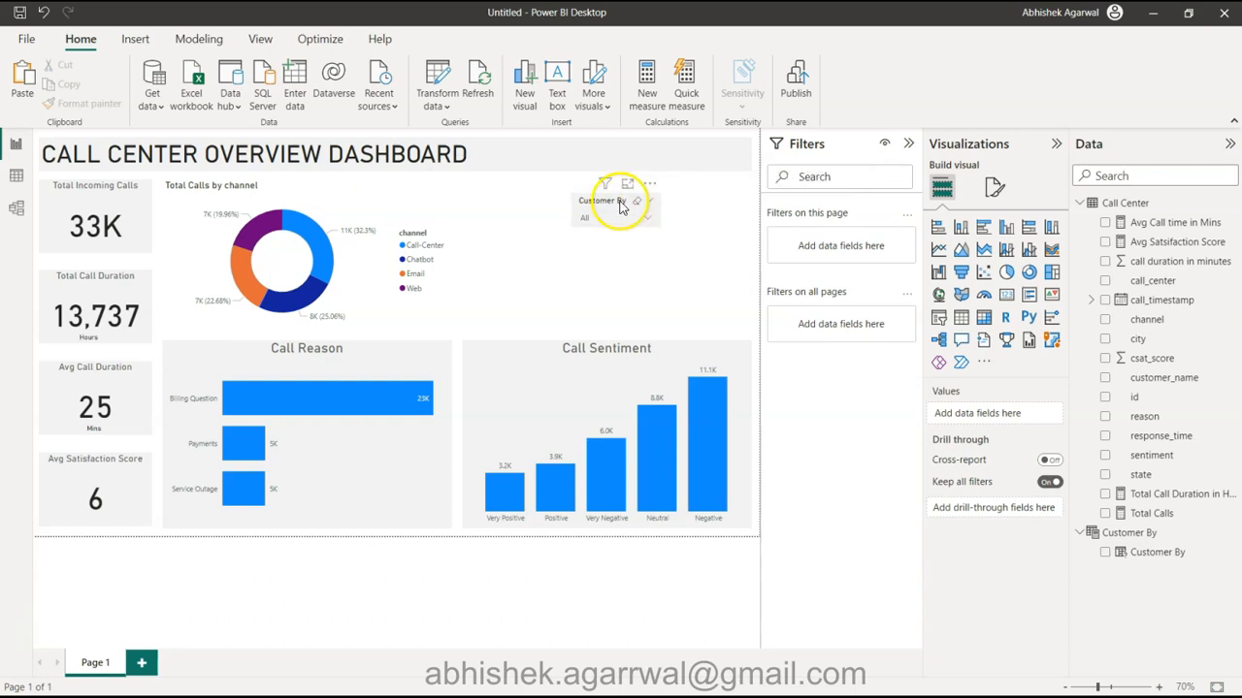
# Move the Customer By slicer up onto the title band, nudge it slightly left, and deselect it
pyautogui.moveTo(621, 206); pyautogui.dragTo(620, 148)
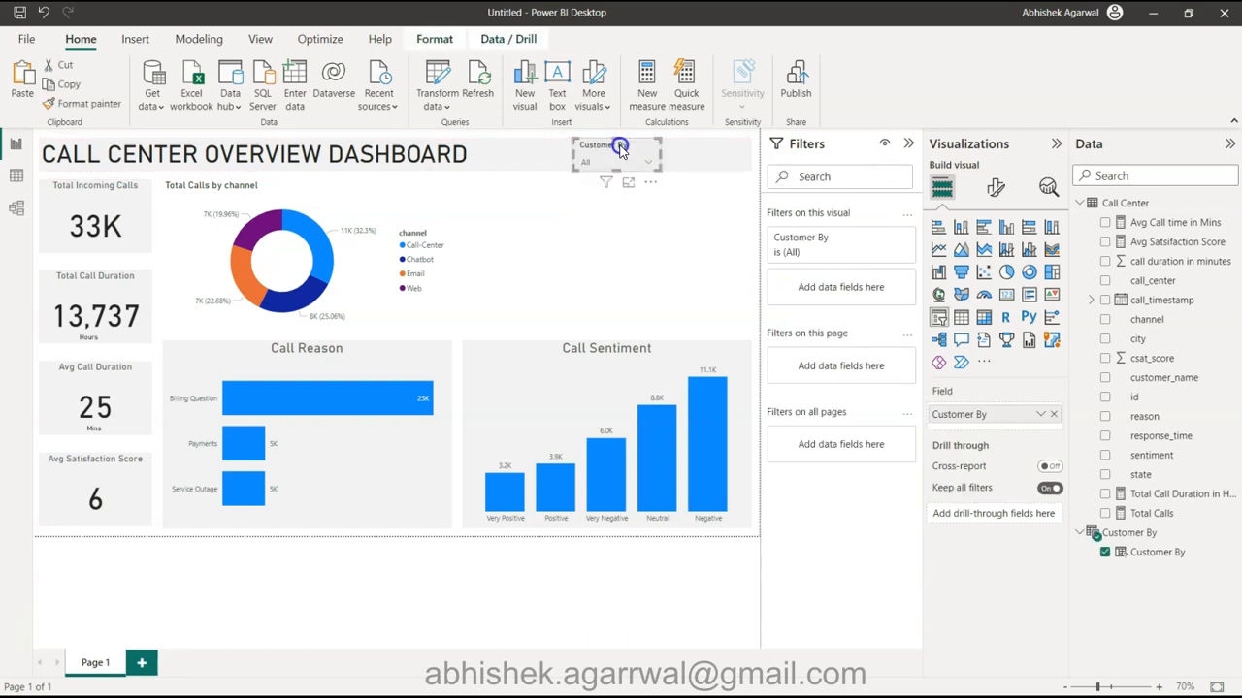
pyautogui.click(637, 223)
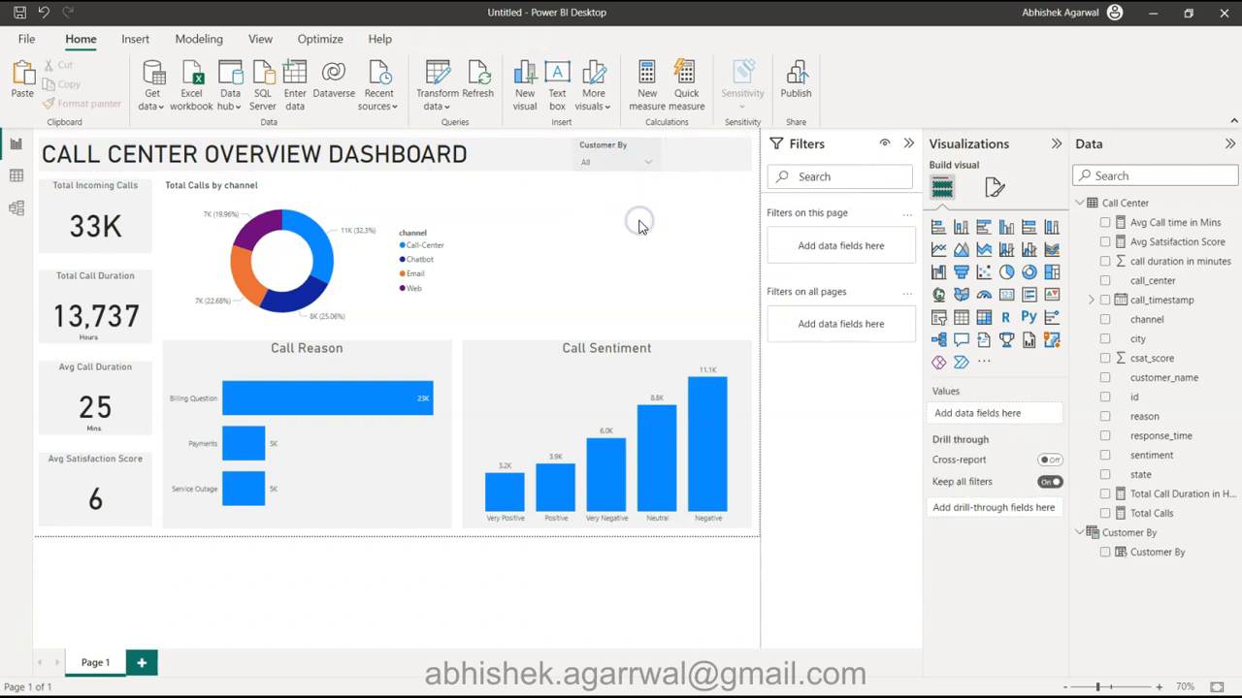
pyautogui.click(615, 153)
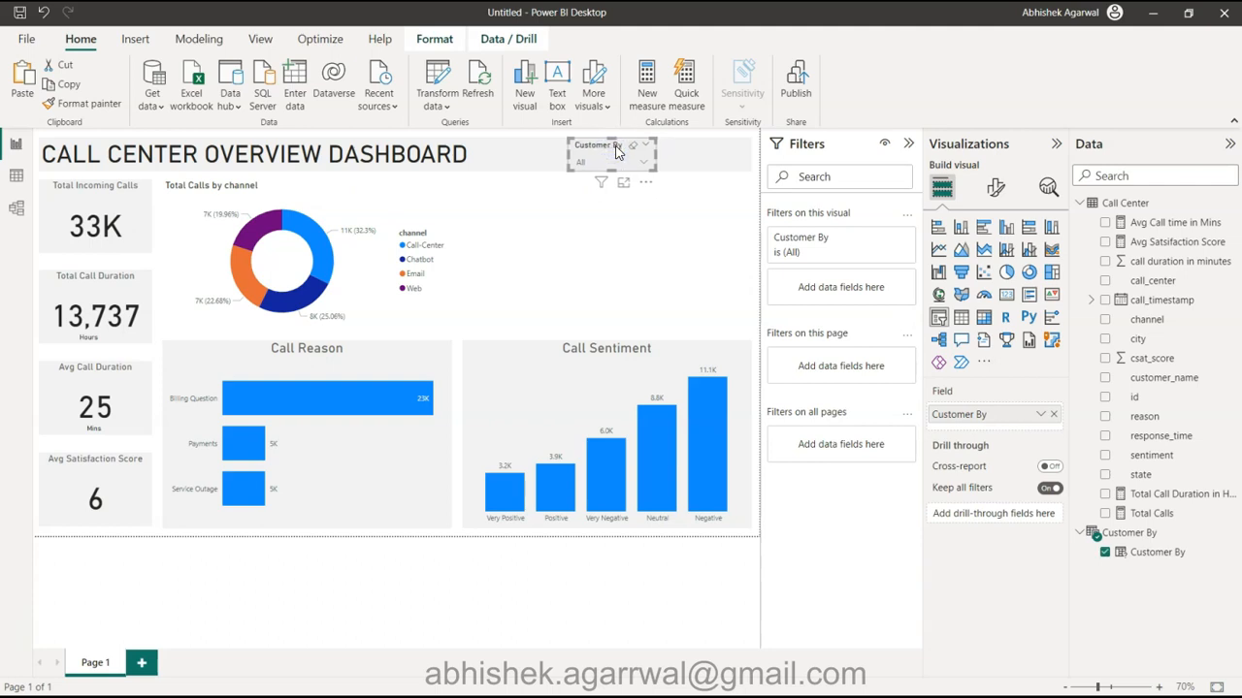
pyautogui.click(656, 244)
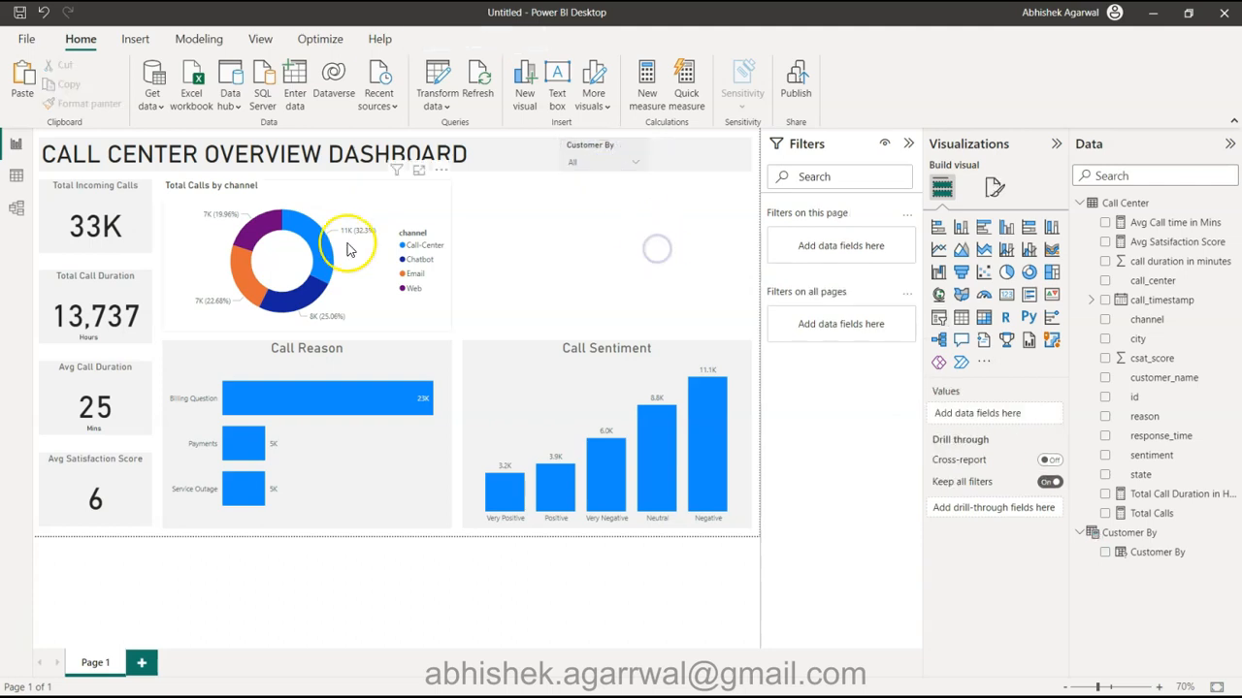
# Switch the Customer By slicer between channel and state to test the donut chart, ending on state
pyautogui.click(571, 162)
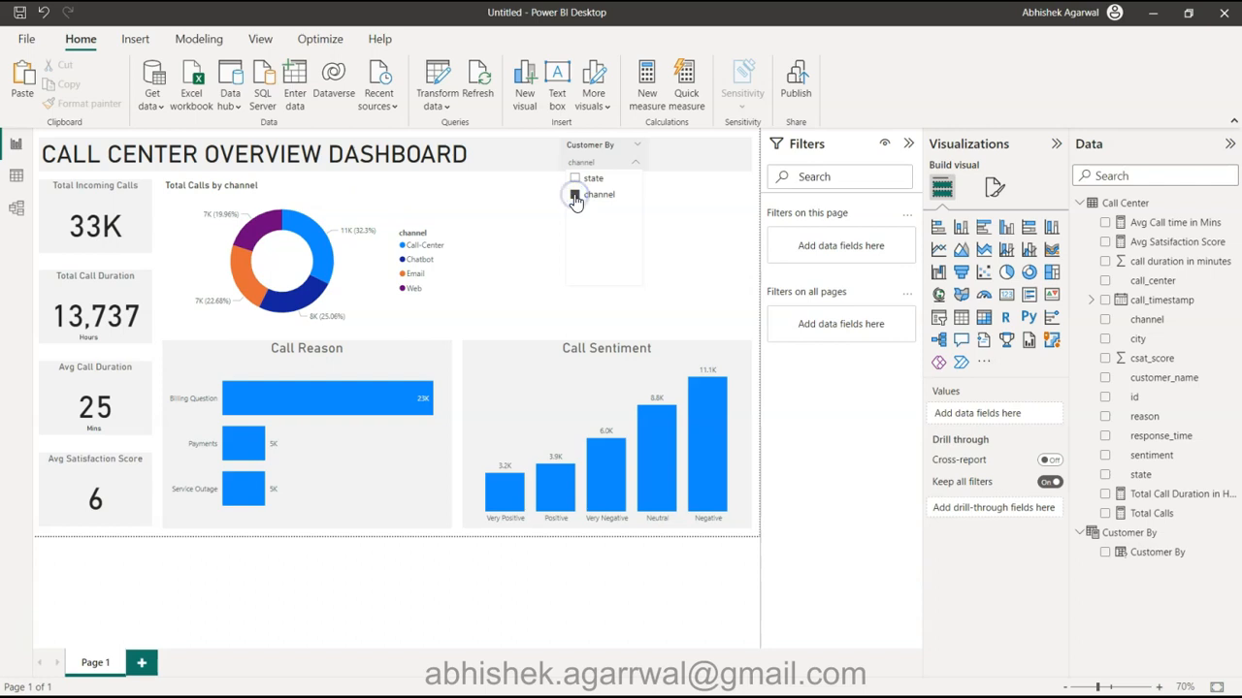
pyautogui.click(575, 178)
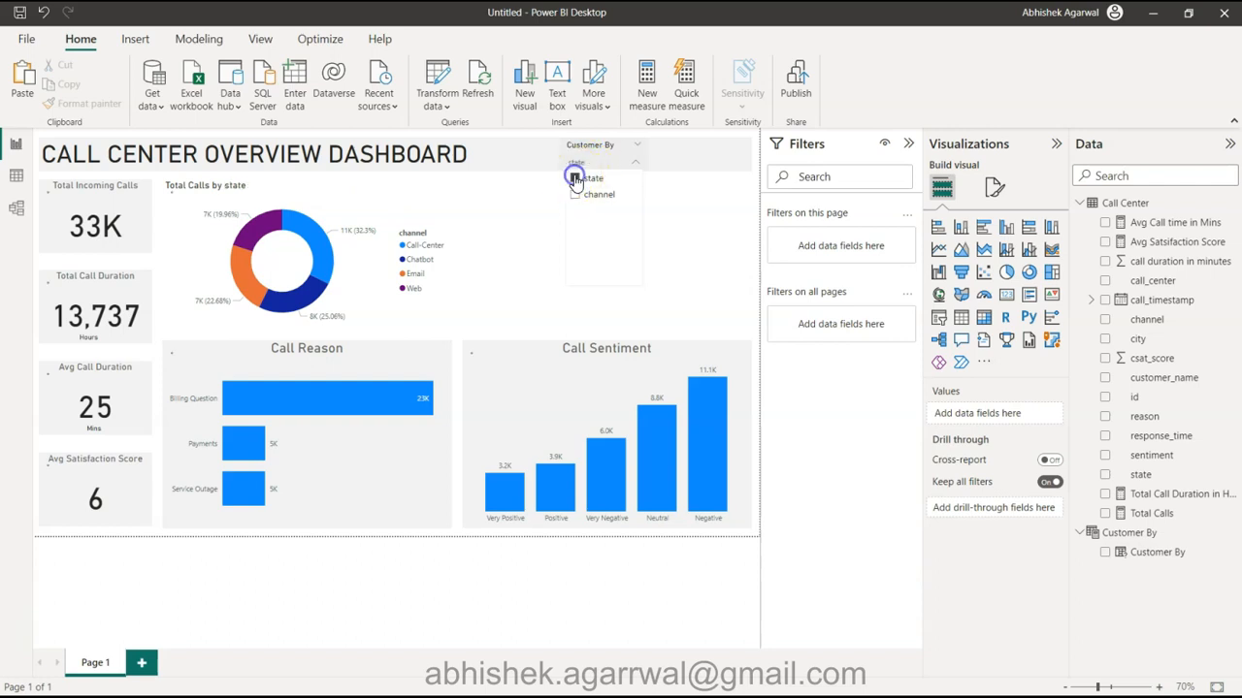
pyautogui.click(576, 194)
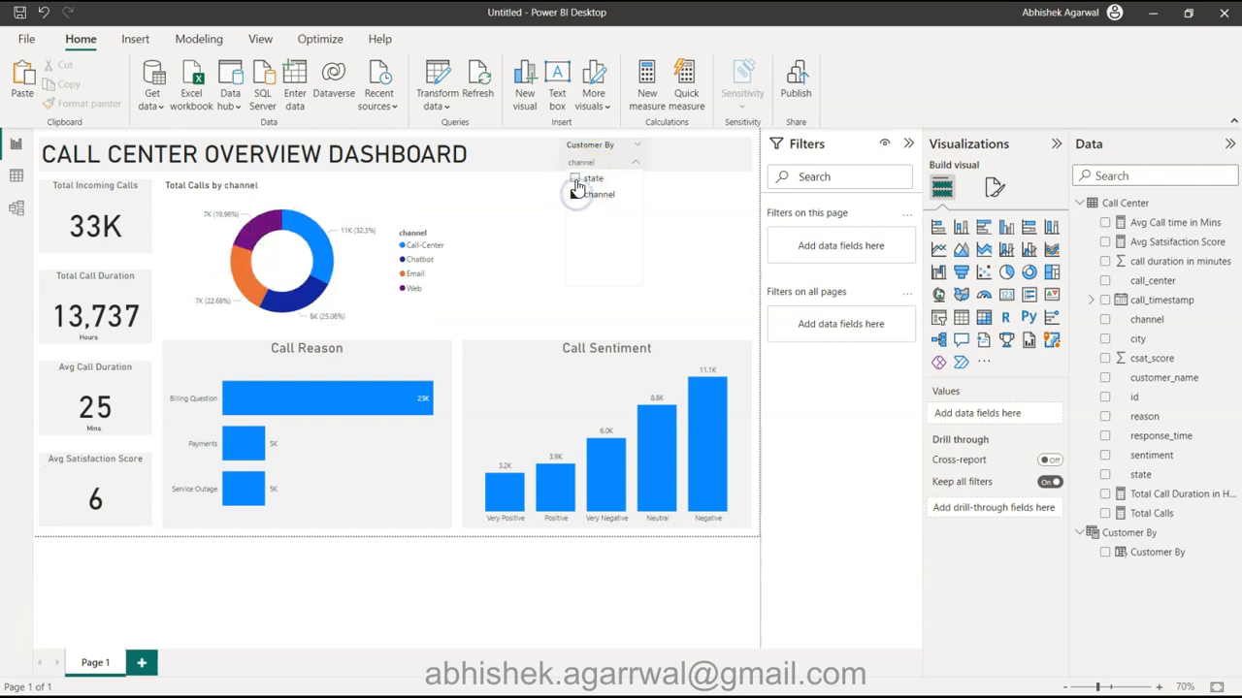
pyautogui.click(574, 179)
pyautogui.click(718, 235)
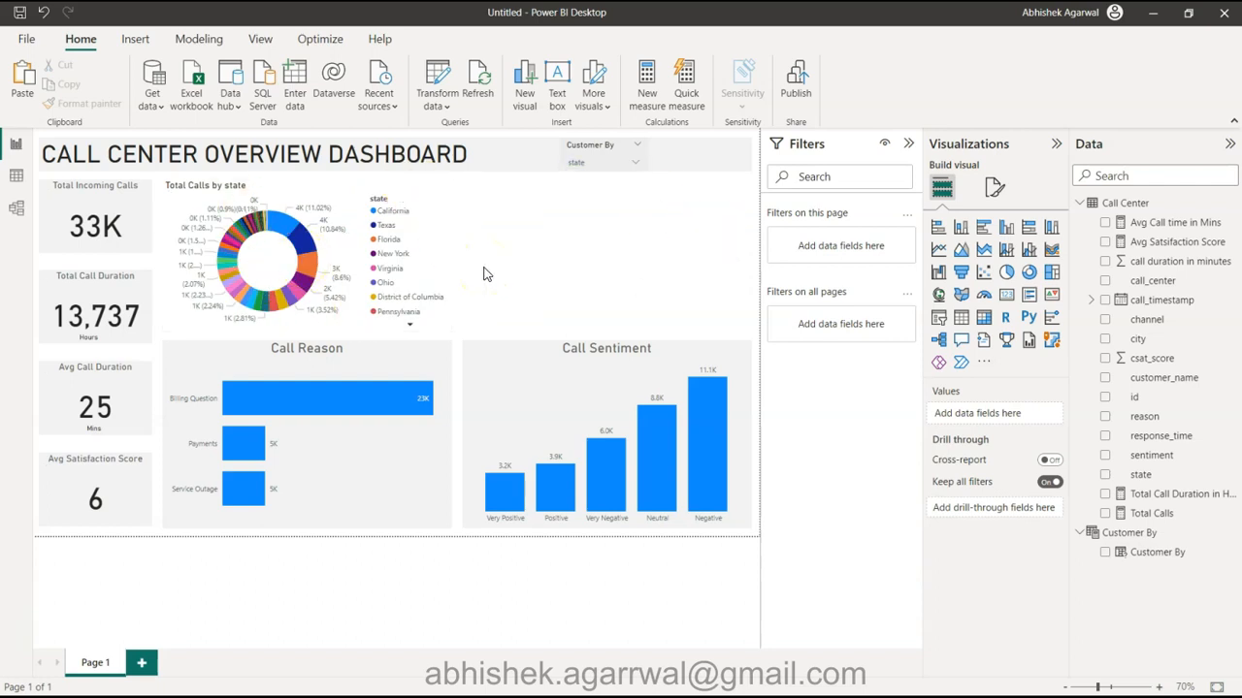
pyautogui.click(568, 275)
pyautogui.click(652, 260)
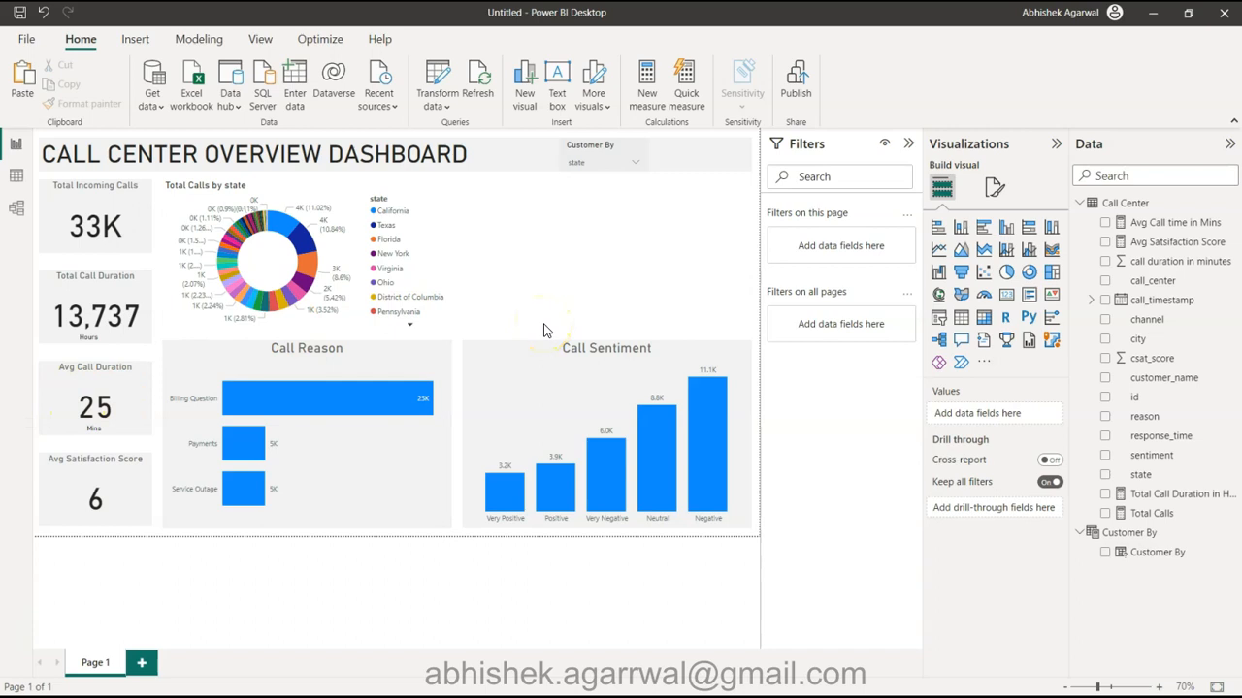
# Give the Total Calls donut chart a light grey background with 50% transparency, then deselect it
pyautogui.click(419, 209)
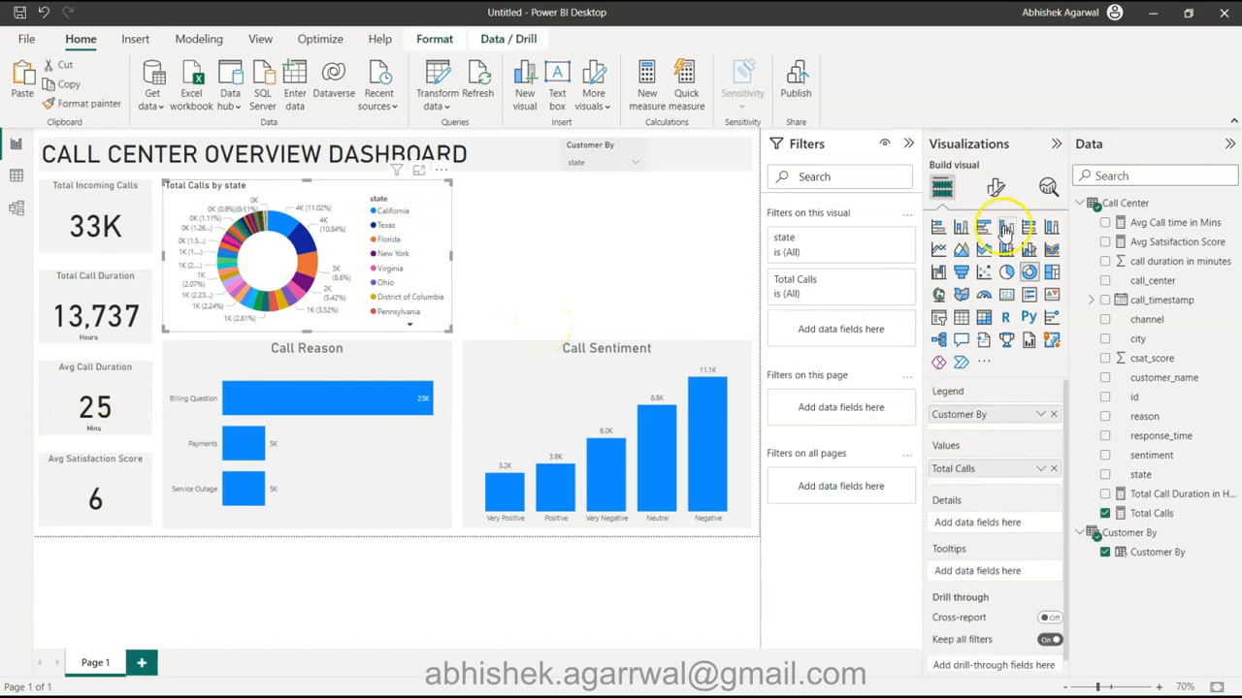
pyautogui.click(997, 187)
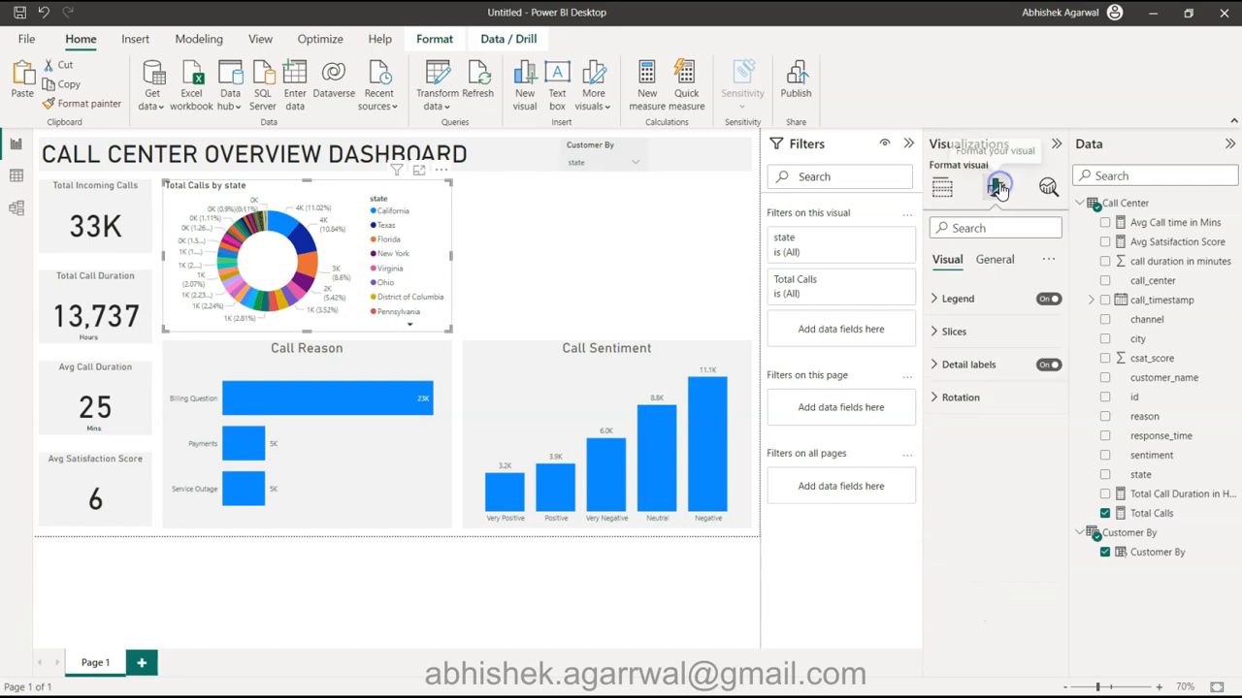
pyautogui.click(995, 259)
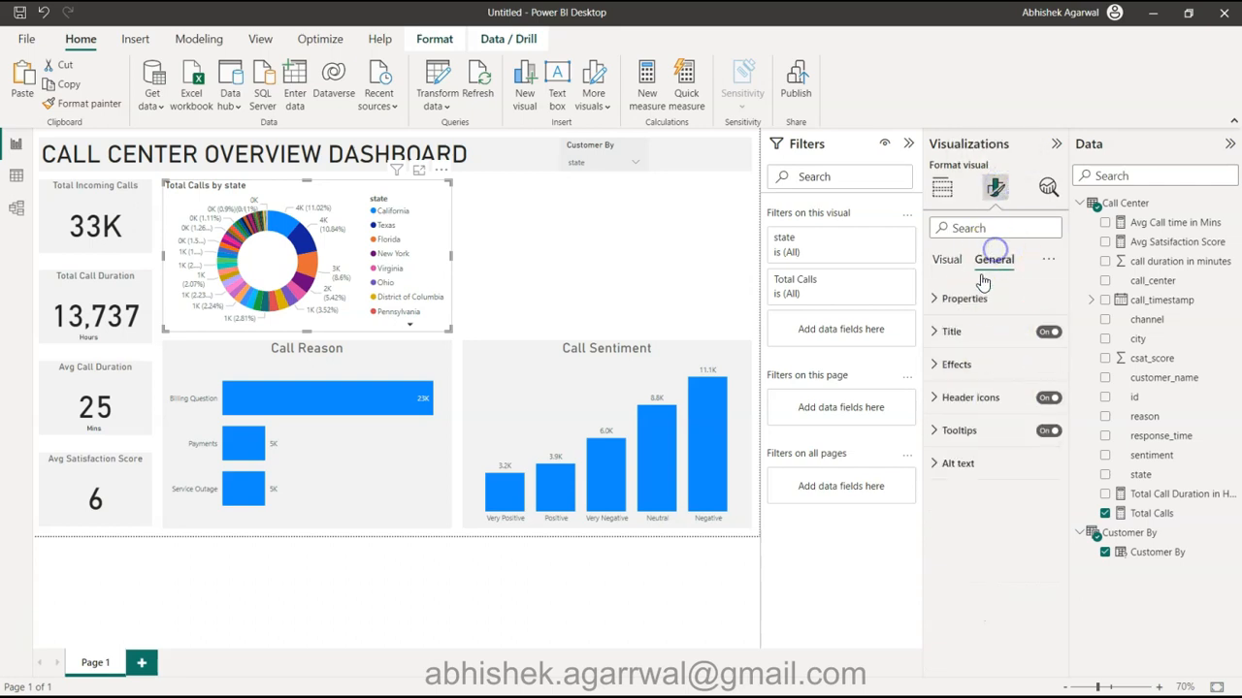
pyautogui.click(977, 361)
pyautogui.click(967, 445)
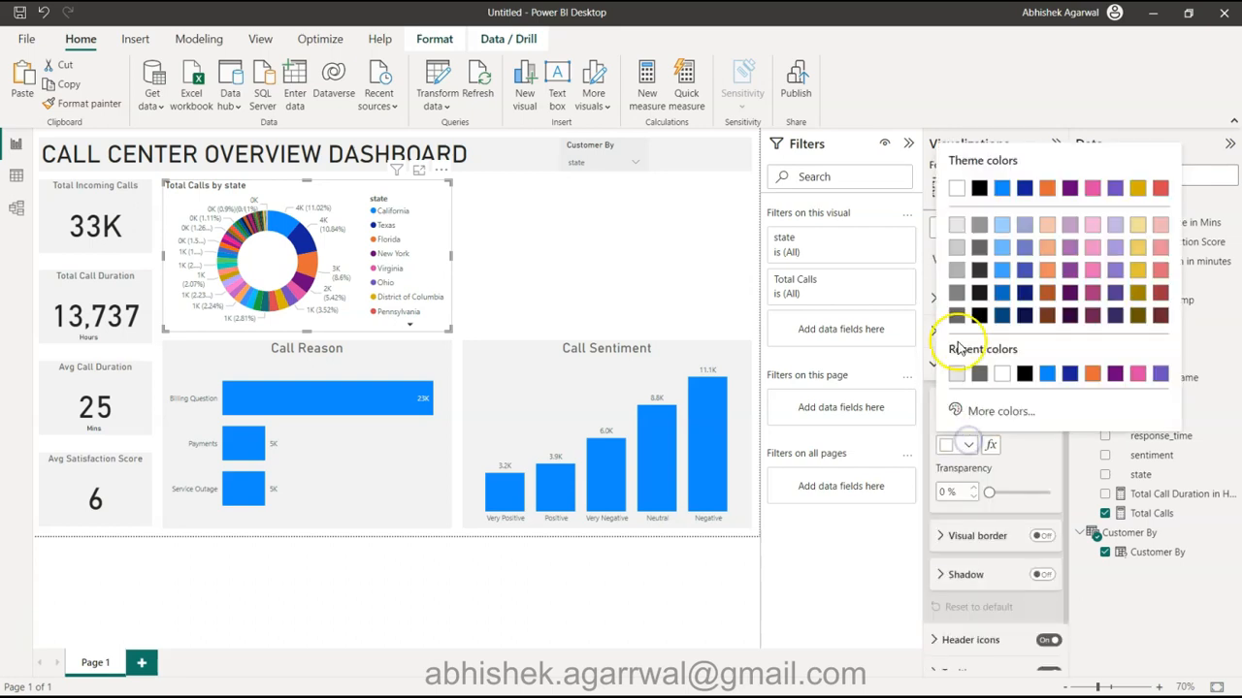
pyautogui.click(956, 231)
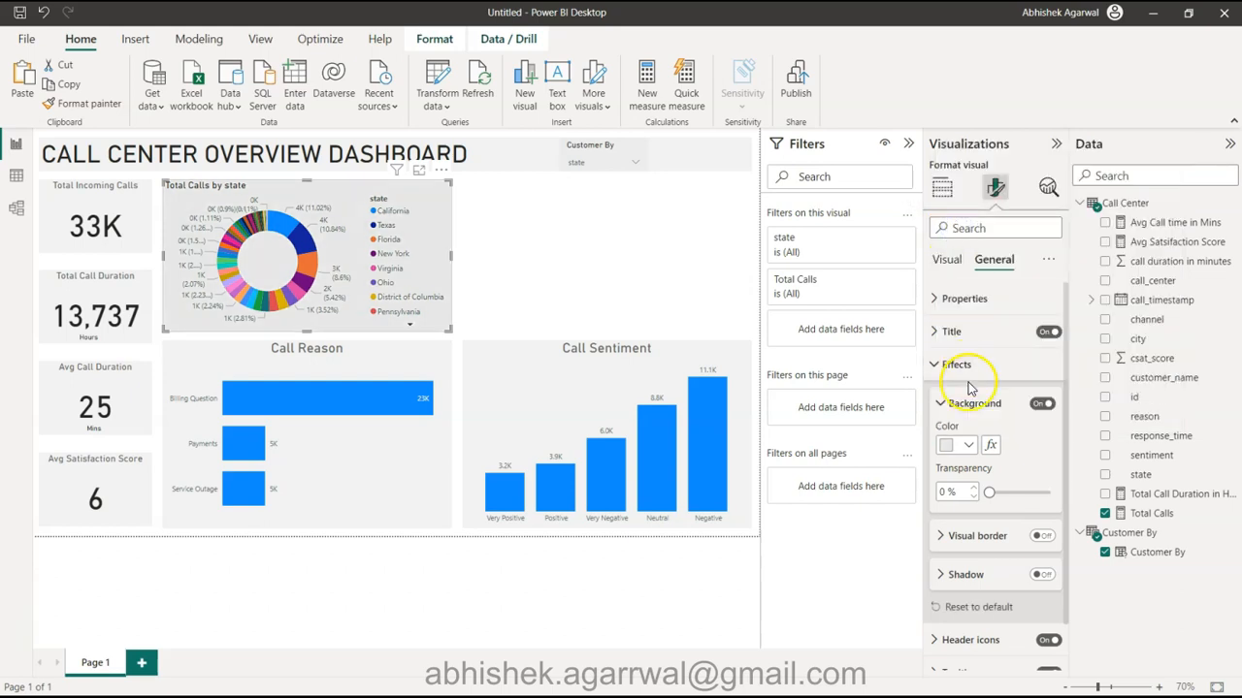
pyautogui.doubleClick(946, 493)
pyautogui.write('50')
pyautogui.click(530, 279)
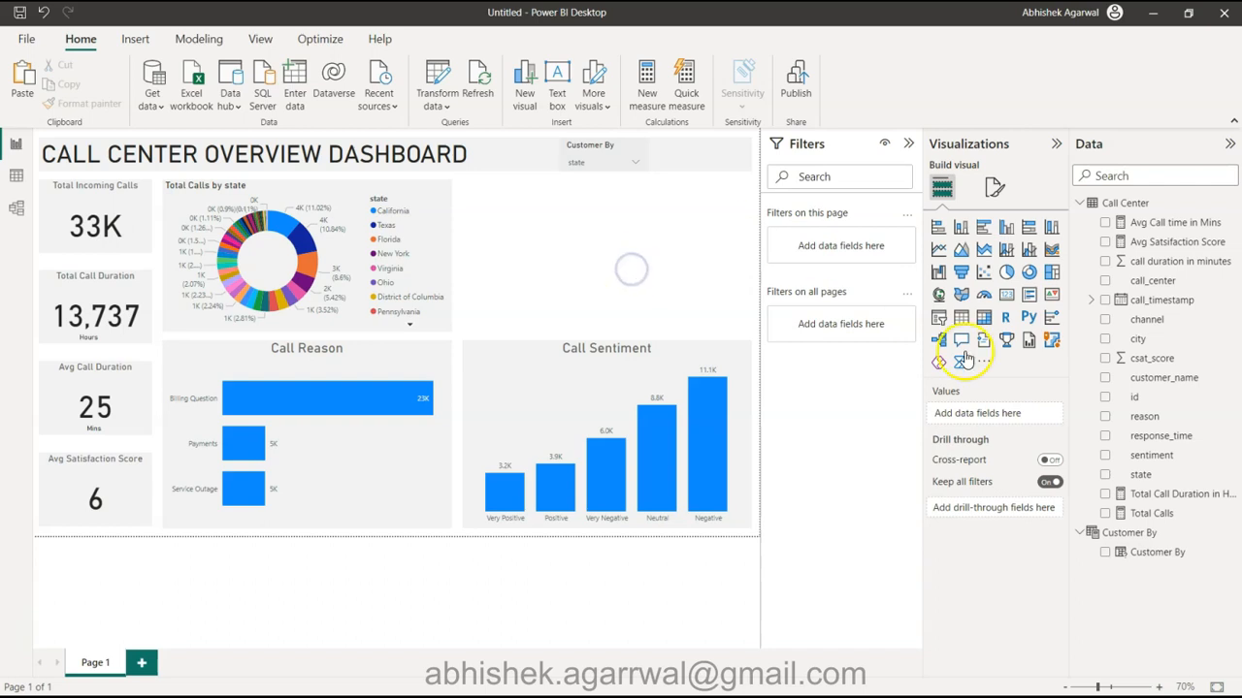
# Expand call_timestamp and its Date Hierarchy to examine which date levels are available
pyautogui.click(1092, 301)
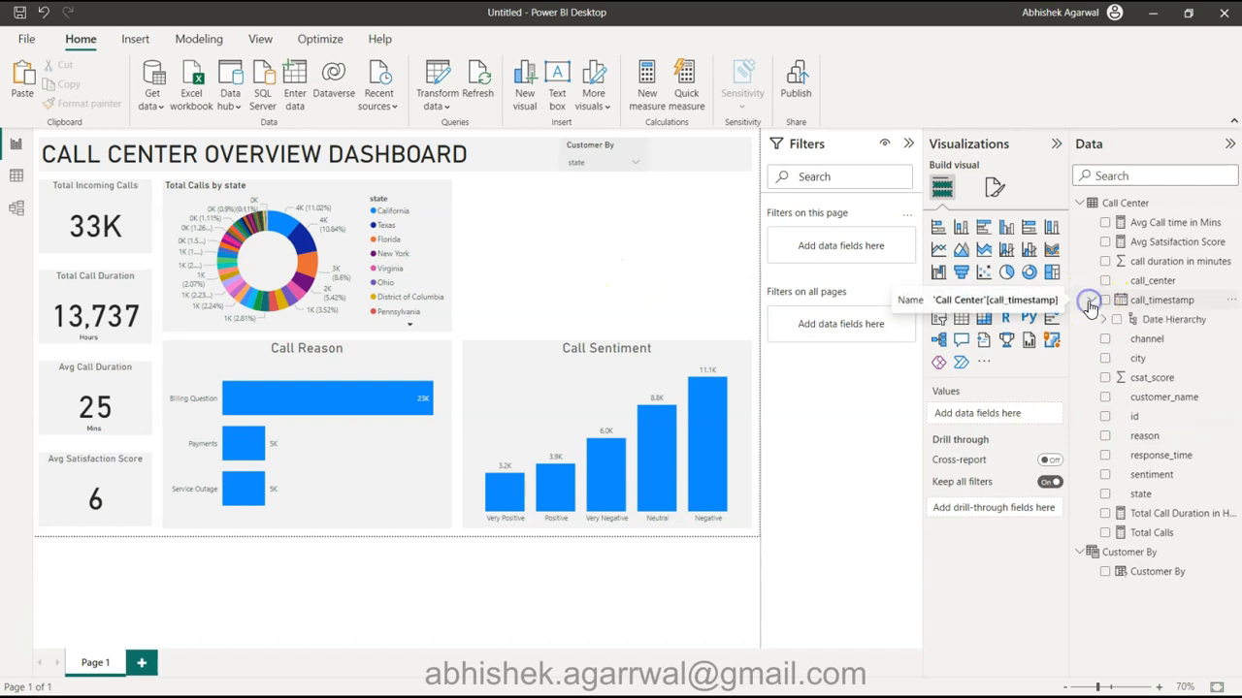
pyautogui.click(1104, 321)
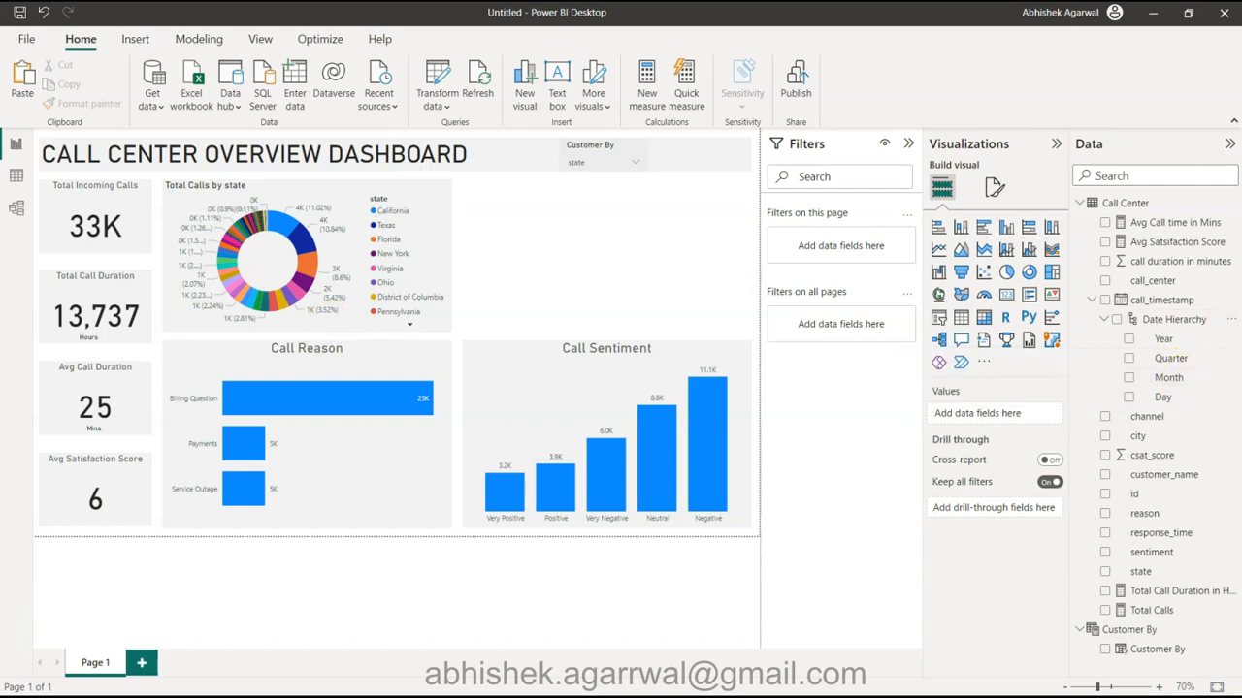
pyautogui.click(16, 175)
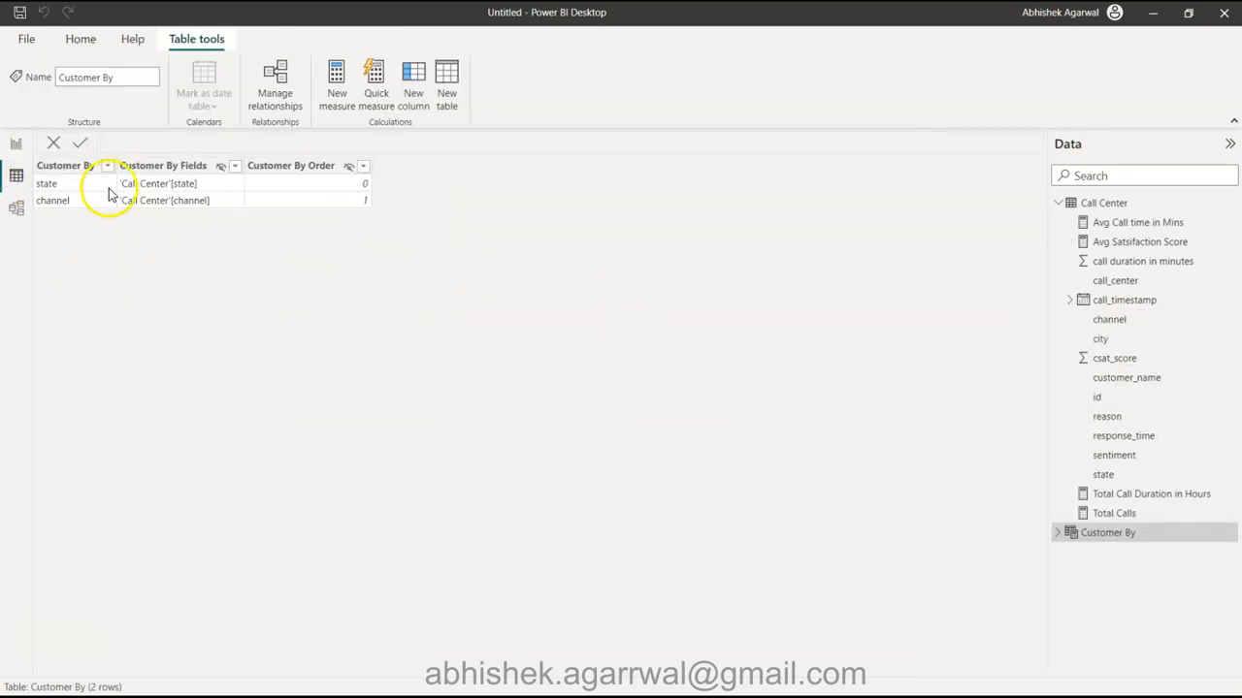
pyautogui.click(19, 143)
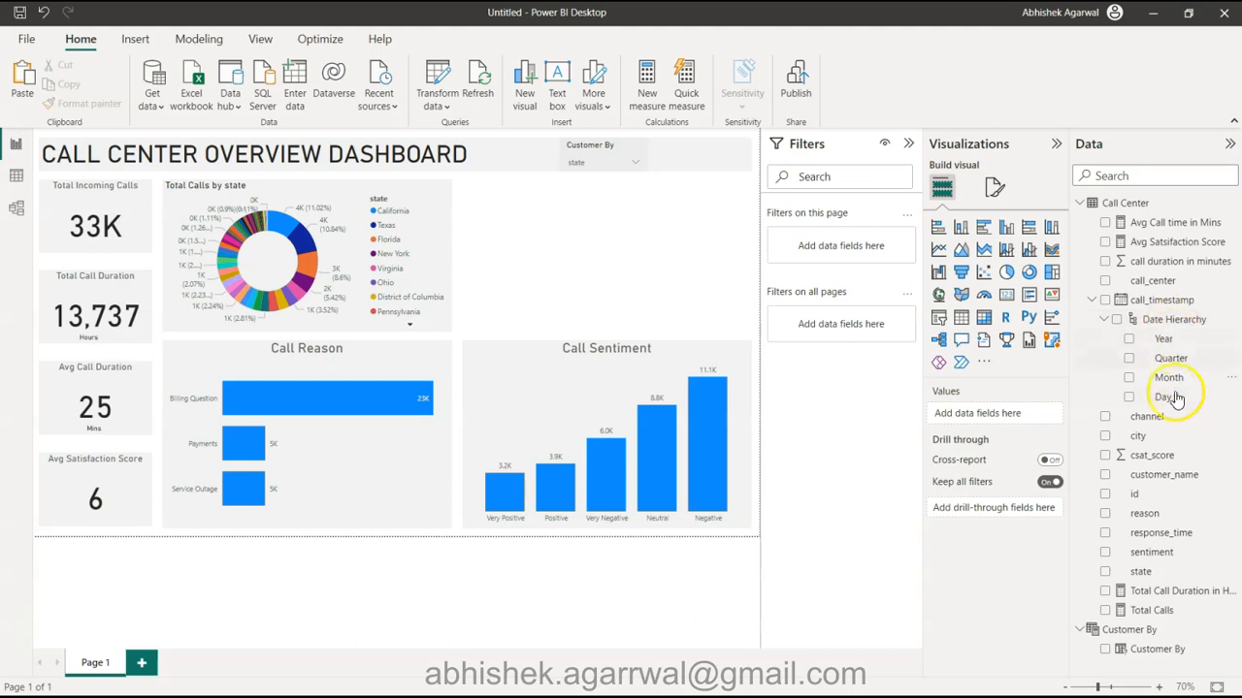
# Show the Call Center table's data and add a new calculated column to it
pyautogui.click(16, 176)
pyautogui.click(1084, 205)
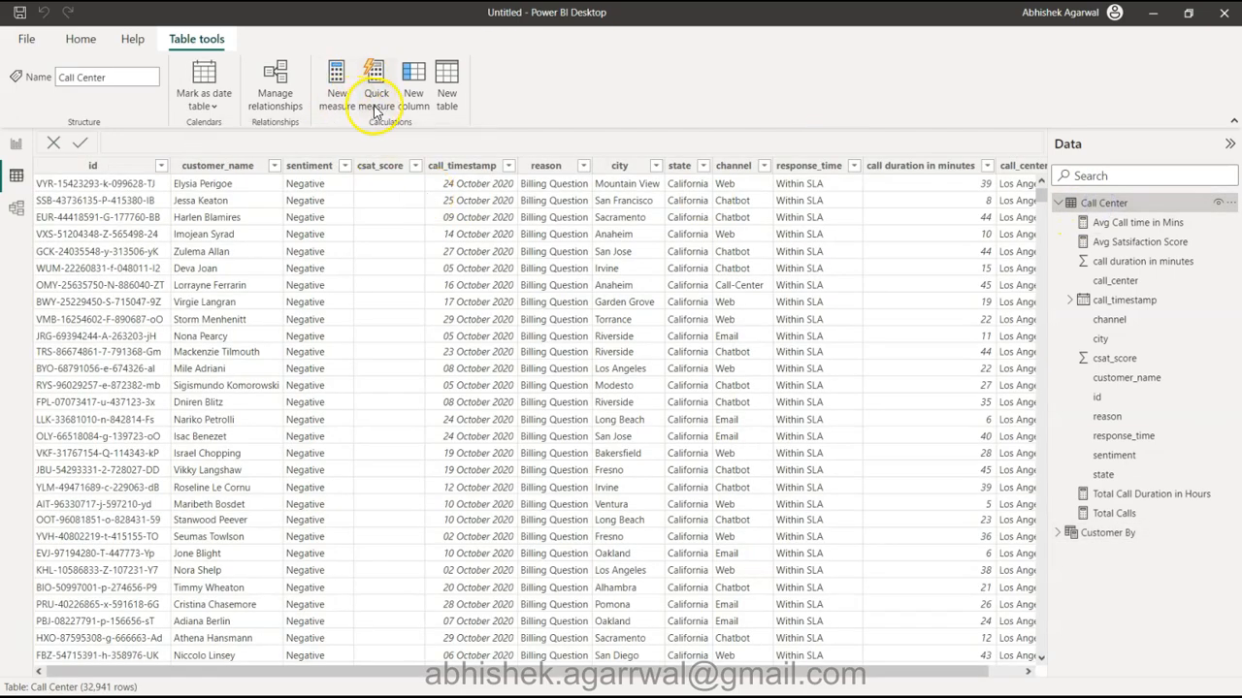
pyautogui.click(417, 111)
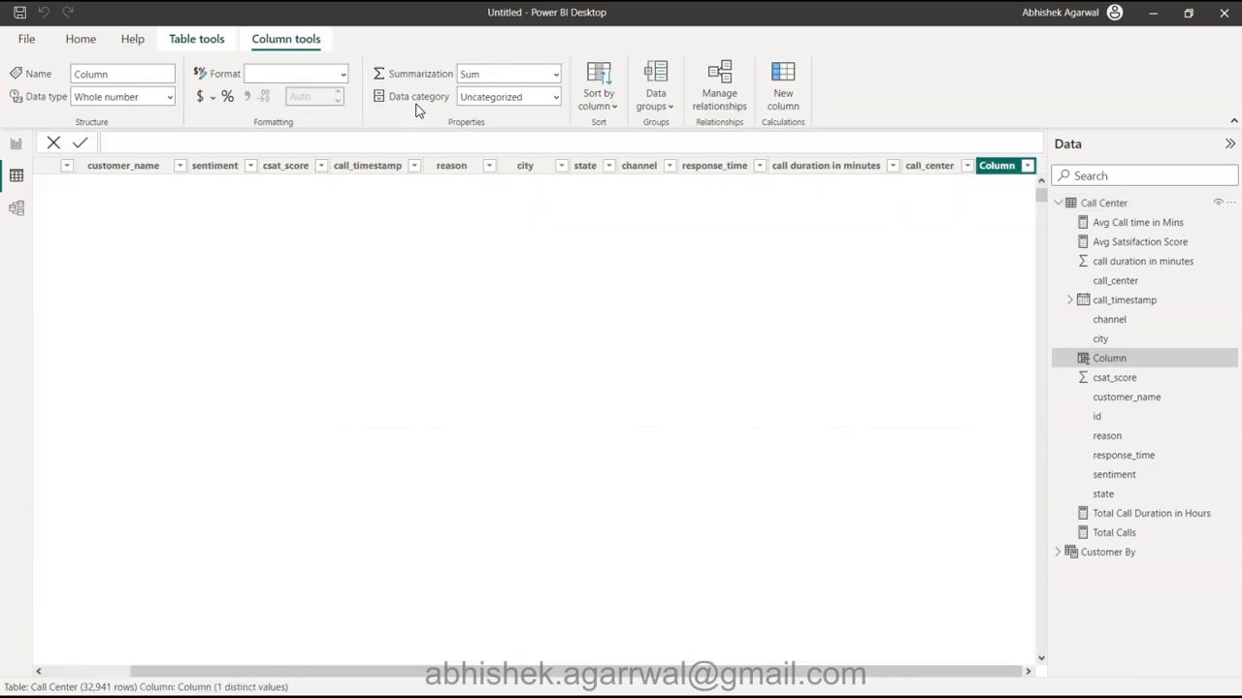
# Define the new column as Week Number = WEEKNUM('Call Center'[call_timestamp].[Date])
pyautogui.write('Week Nu')
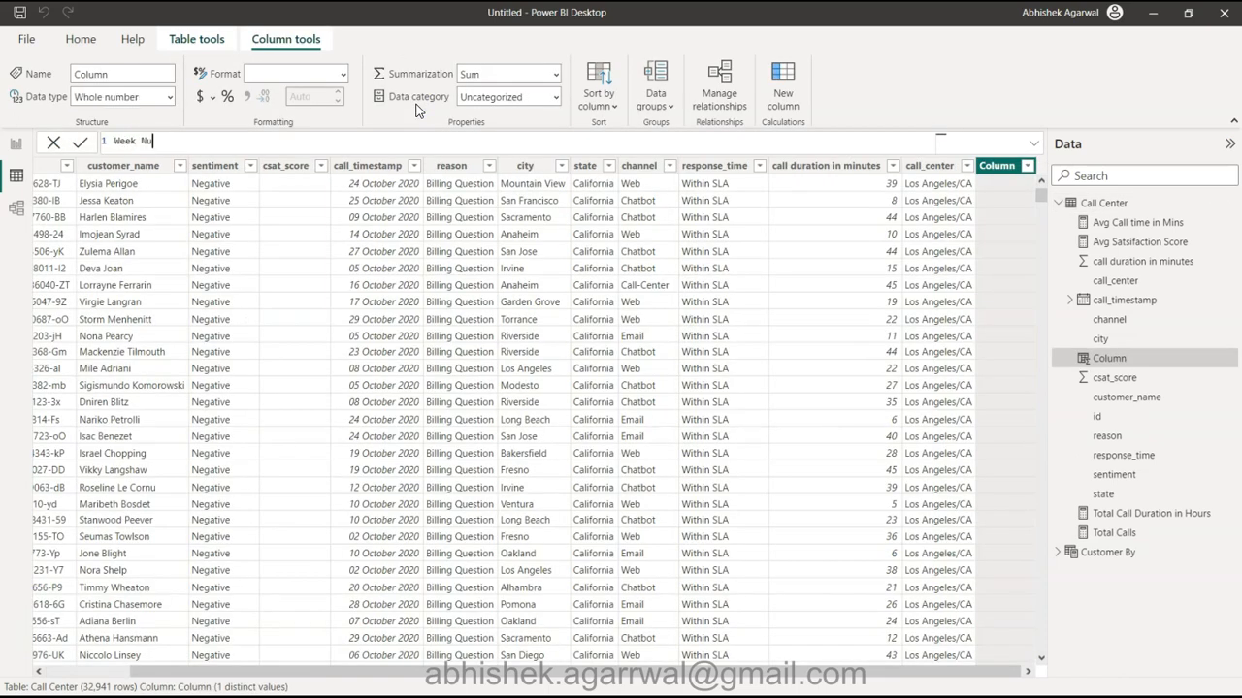
pyautogui.write('mber = wwe')
pyautogui.press('BackSpace')
pyautogui.press('BackSpace')
pyautogui.write('ee')
pyautogui.press('Down')
pyautogui.press('Tab')
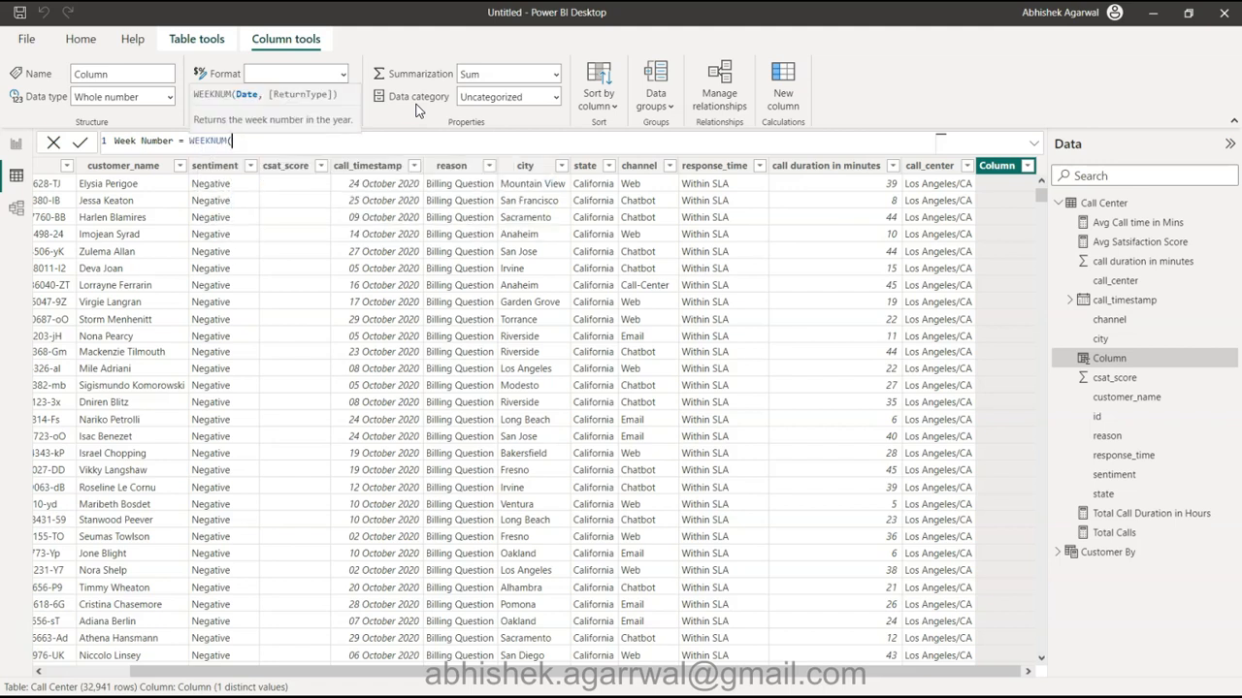
pyautogui.write('tim')
pyautogui.press('Up')
pyautogui.press('Up')
pyautogui.press('Up')
pyautogui.press('Up')
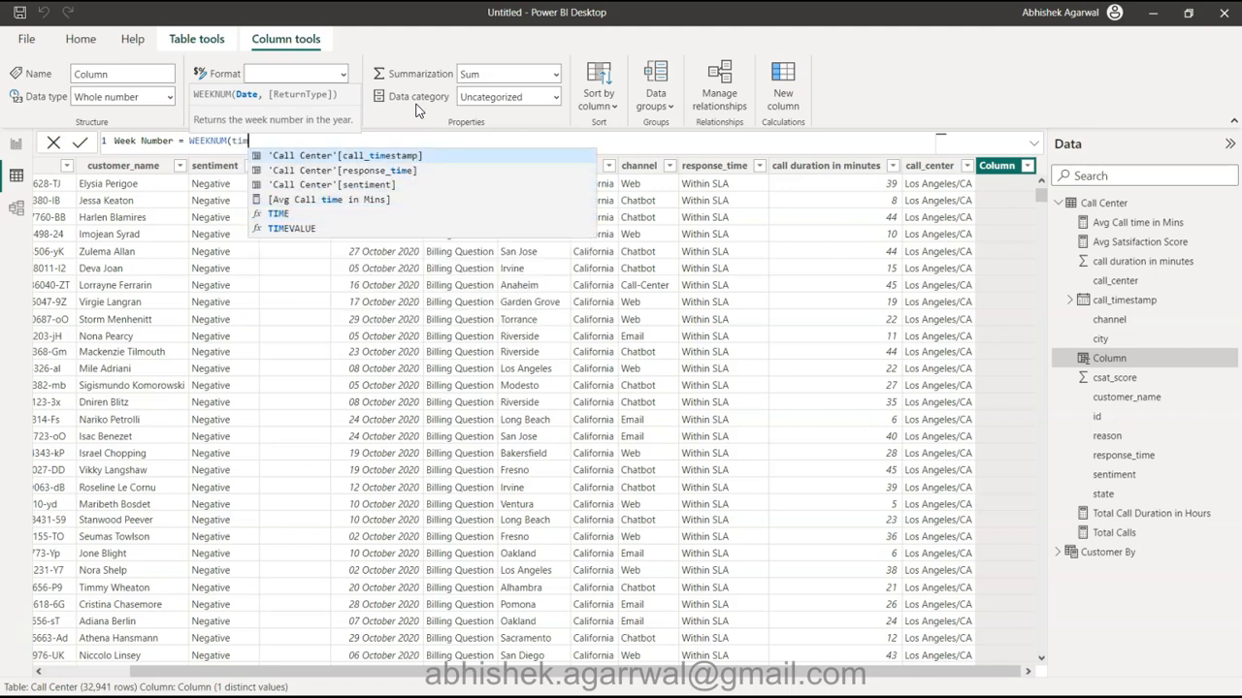
pyautogui.press('Tab')
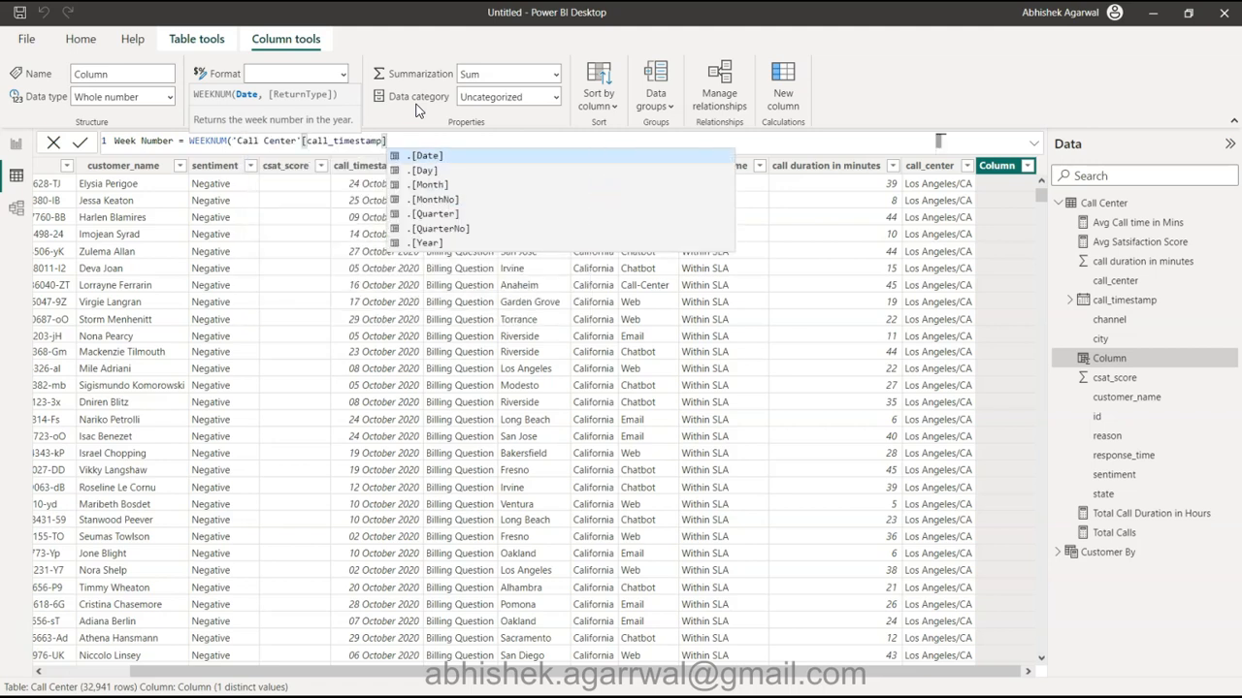
pyautogui.press('Tab')
pyautogui.write(')')
pyautogui.press('Return')
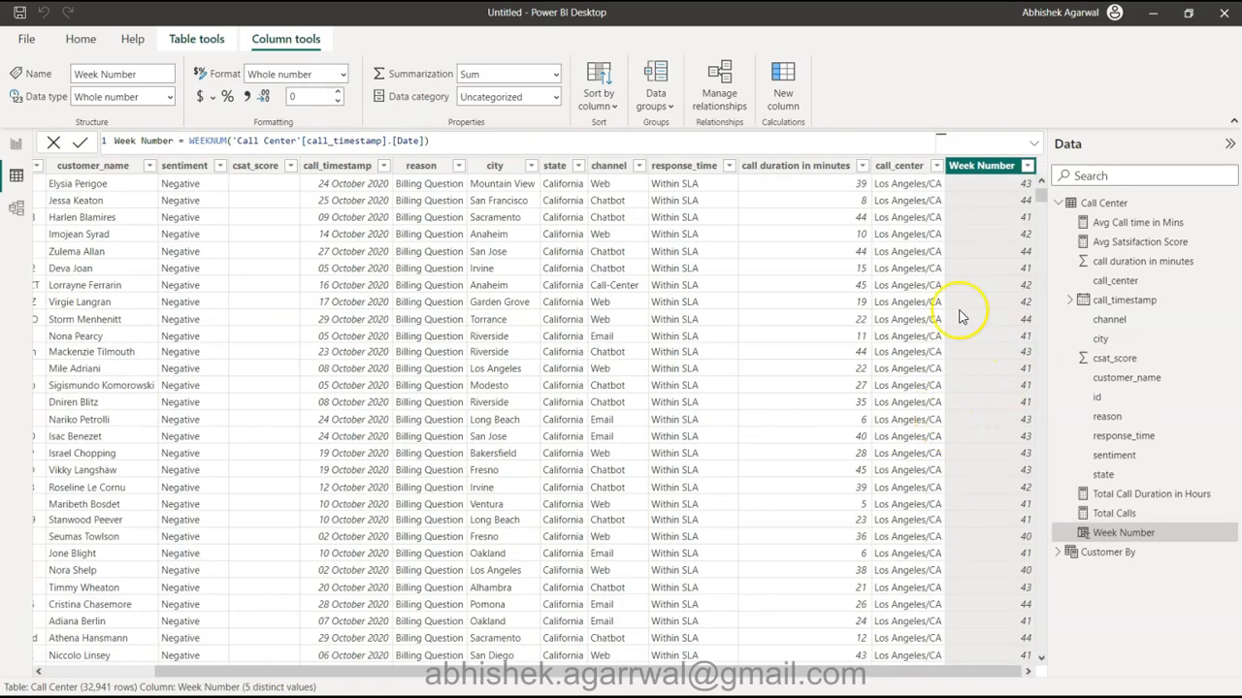
# Review the Week Number values throughout the rows of the Call Center table
pyautogui.scroll(-10, 971, 469)
pyautogui.scroll(-20, 971, 467)
pyautogui.scroll(12, 973, 473)
pyautogui.scroll(18, 971, 468)
pyautogui.hscroll(-3, 971, 466)
pyautogui.hscroll(3, 971, 465)
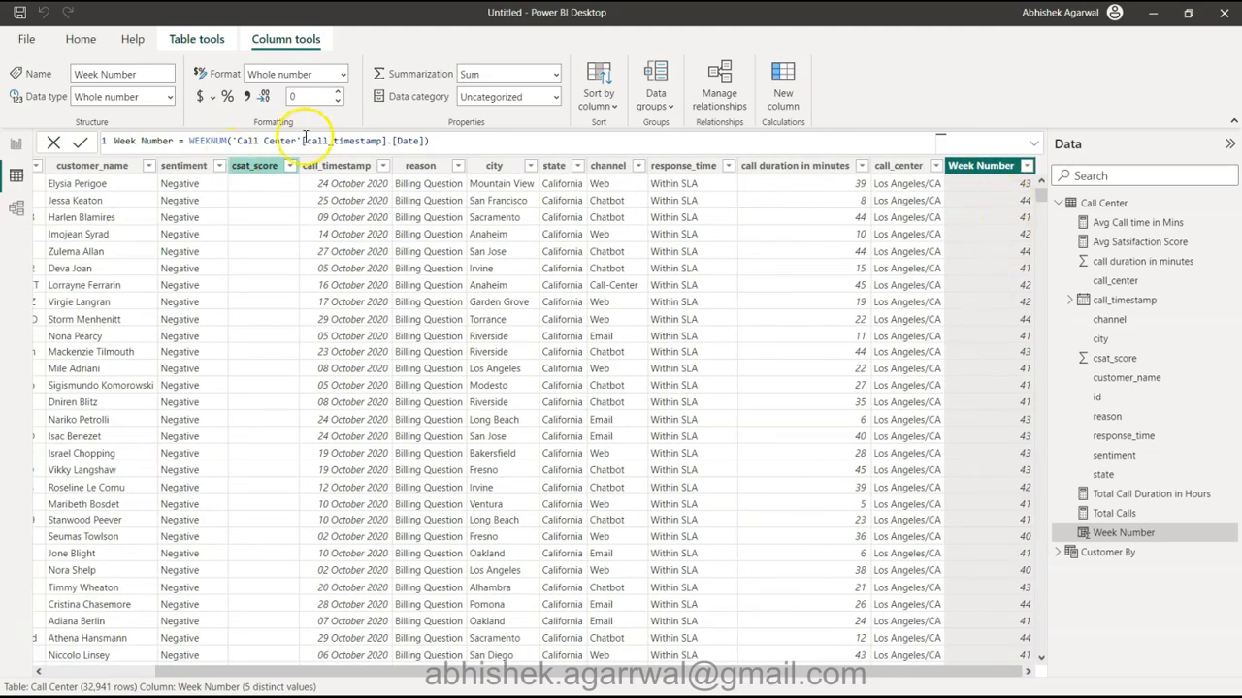
# Examine WEEKNUM's return type options in the Week Number formula, leaving the optional argument out
pyautogui.click(427, 140)
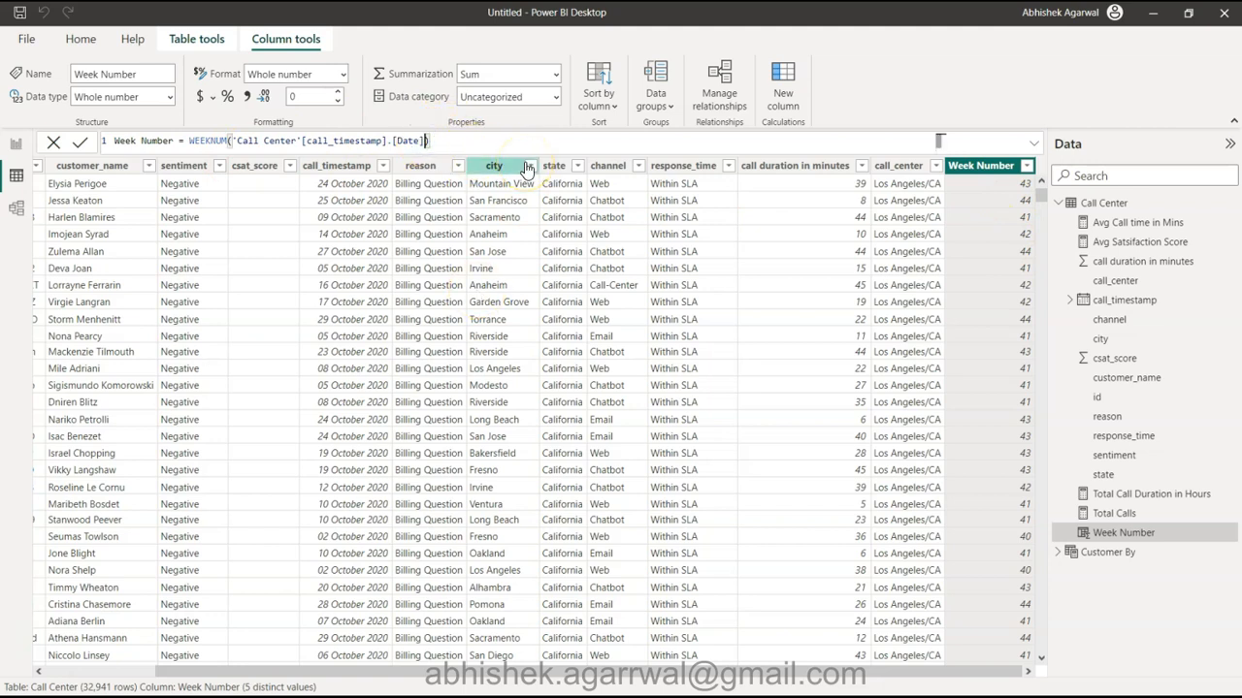
pyautogui.write(',')
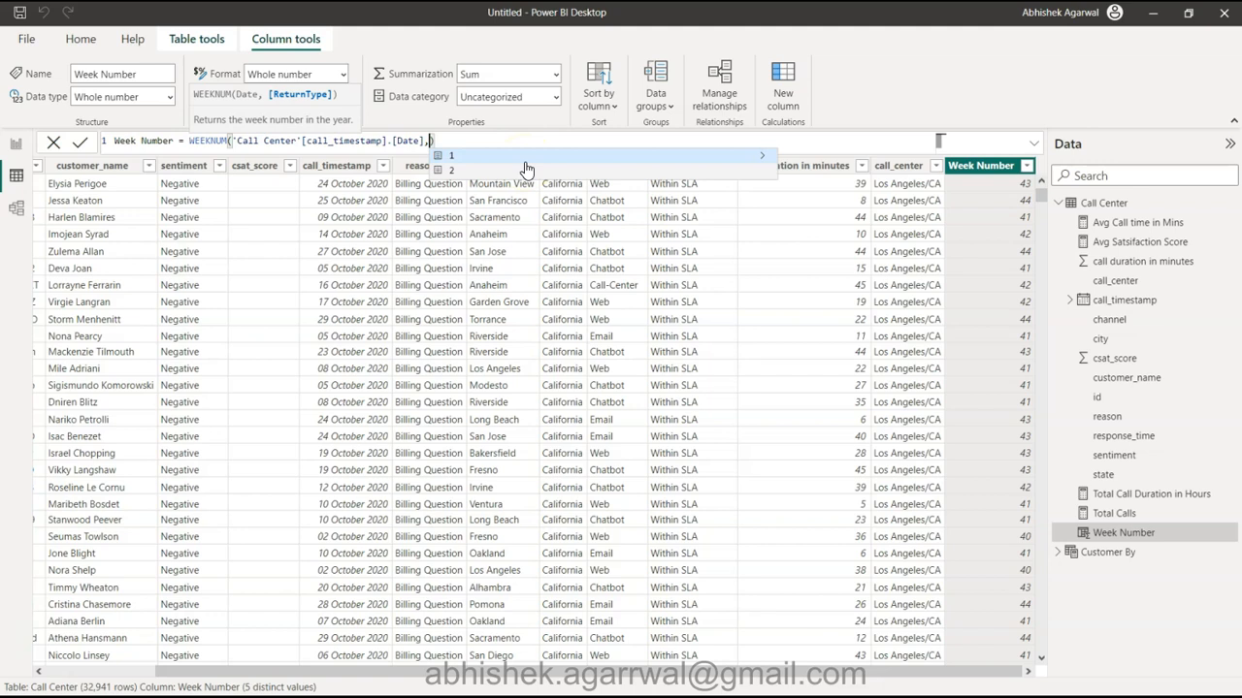
pyautogui.click(494, 163)
pyautogui.click(463, 161)
pyautogui.click(462, 175)
pyautogui.press('BackSpace')
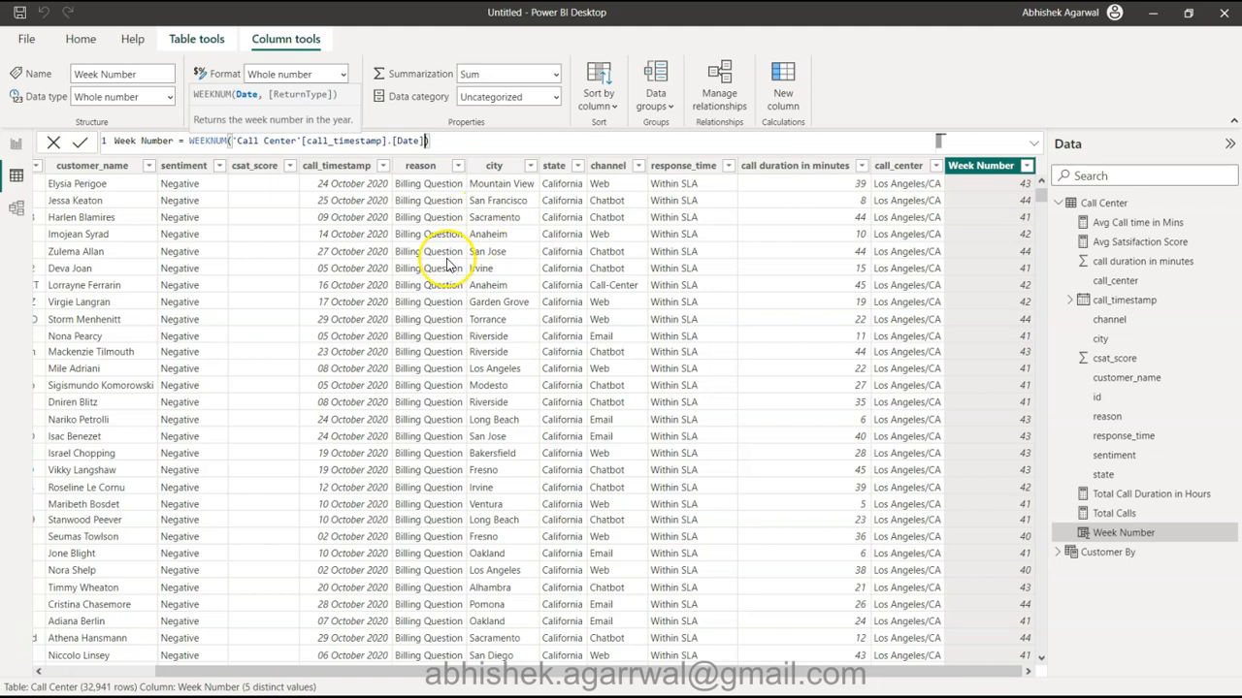
# Remove .[Date] so the formula reads Week Number = WEEKNUM('Call Center'[call_timestamp]), and return to the report page
pyautogui.press('BackSpace')
pyautogui.press('BackSpace')
pyautogui.press('BackSpace')
pyautogui.press('BackSpace')
pyautogui.press('BackSpace')
pyautogui.press('BackSpace')
pyautogui.press('BackSpace')
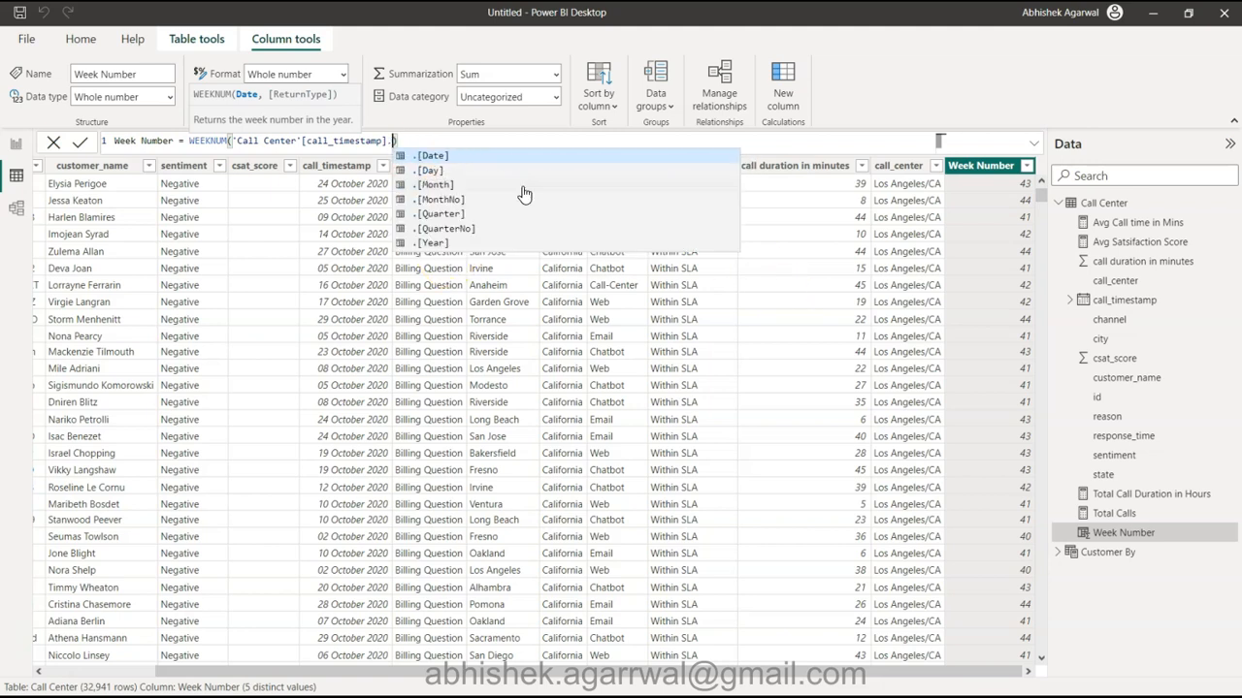
pyautogui.press('Return')
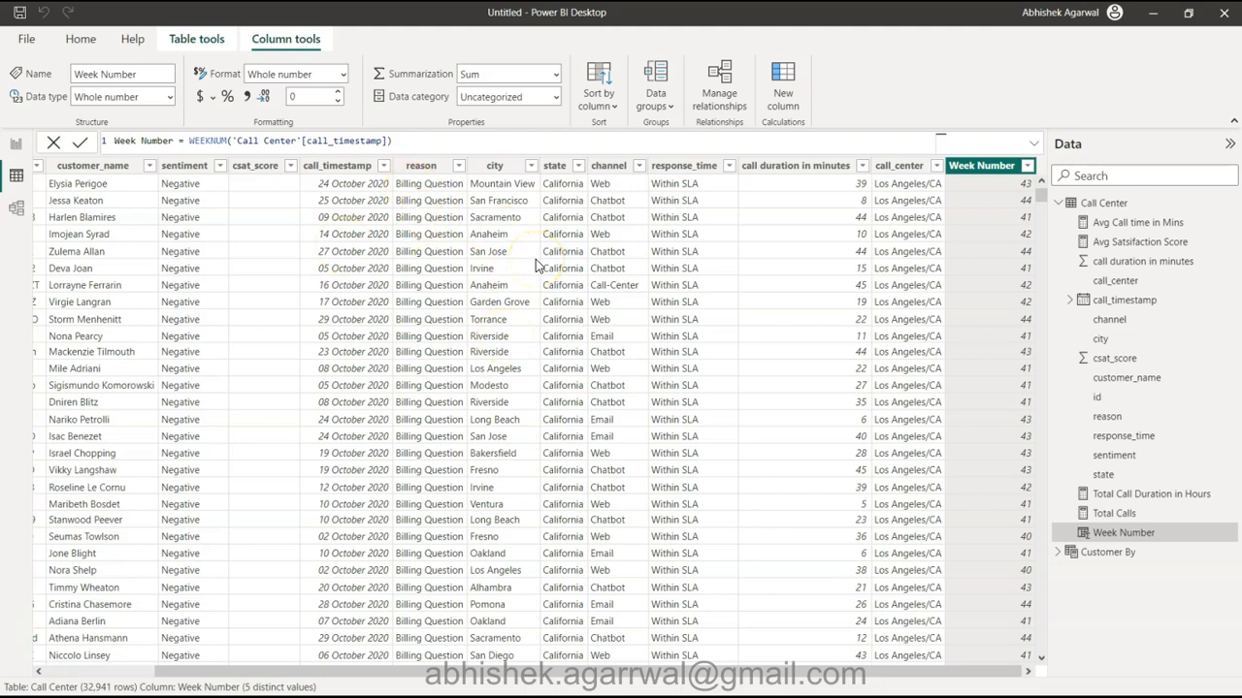
pyautogui.click(16, 142)
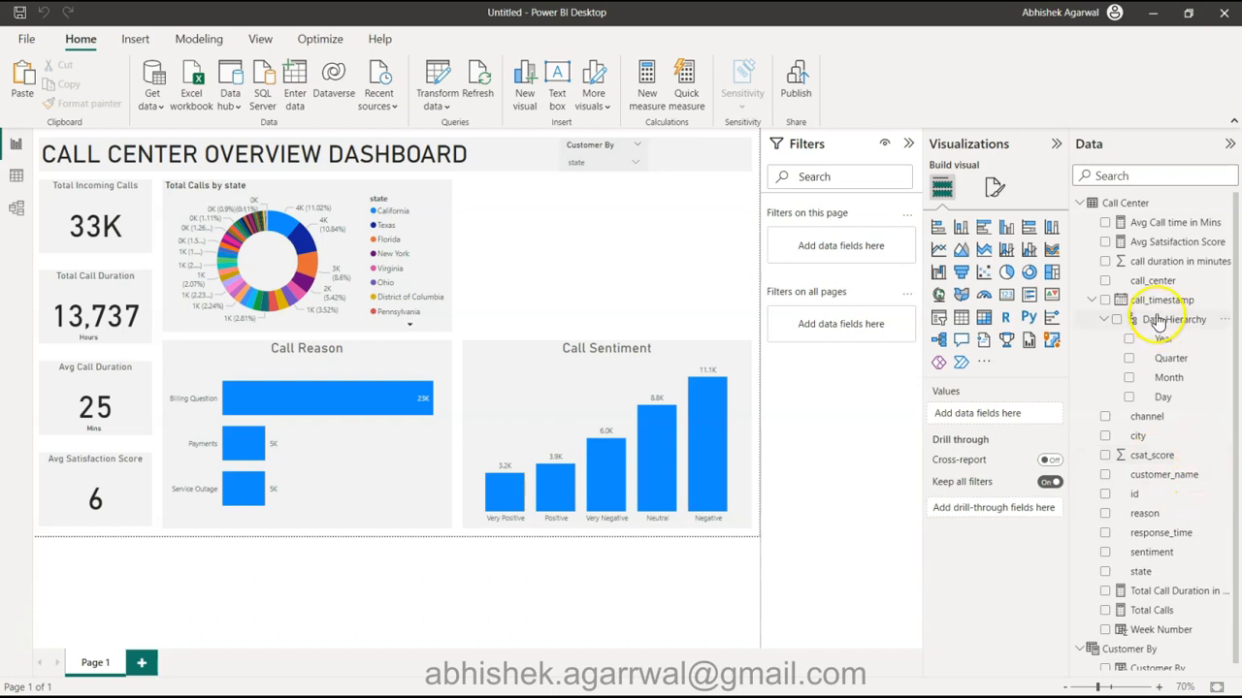
# Add a clustered column chart in the empty space above Call Sentiment, with Week Number on the X-axis and Total Calls on the Y-axis
pyautogui.click(1092, 302)
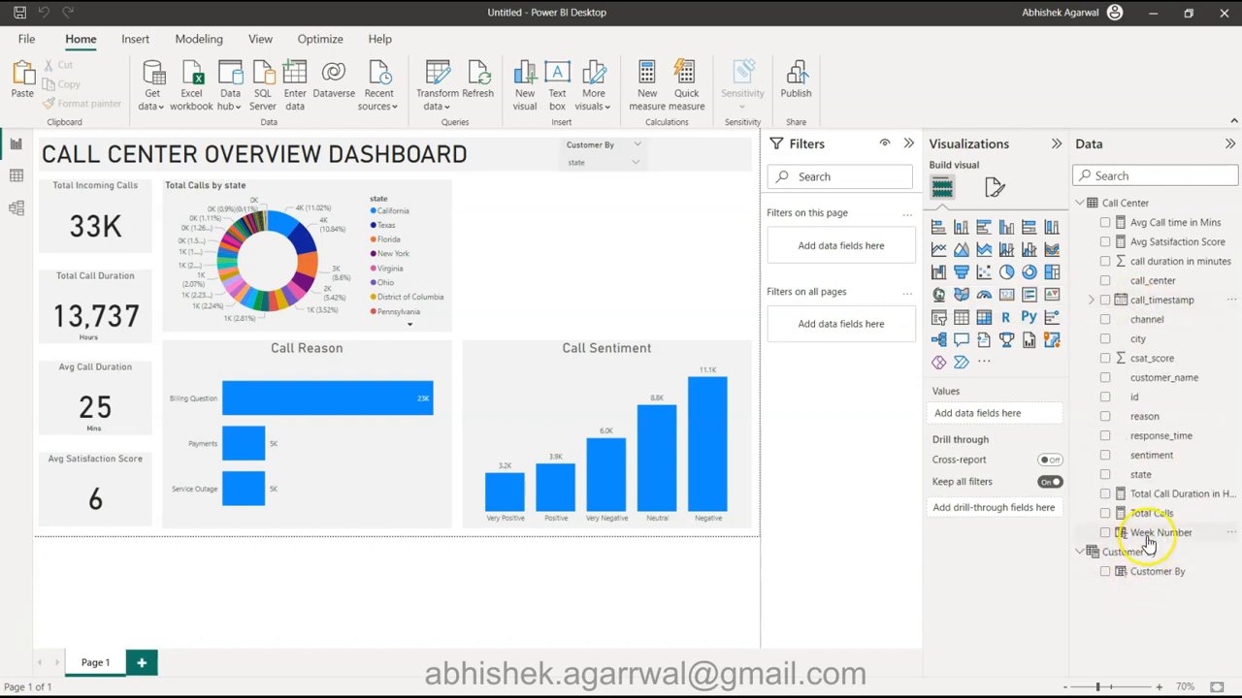
pyautogui.click(690, 276)
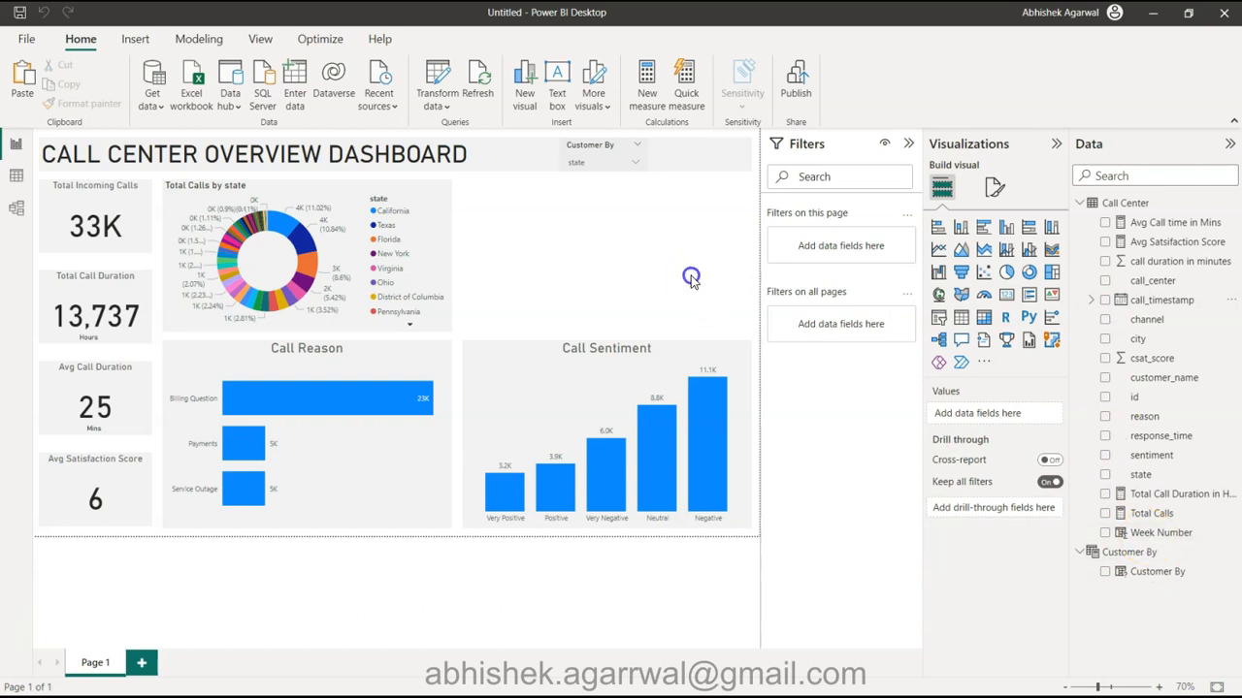
pyautogui.click(1006, 231)
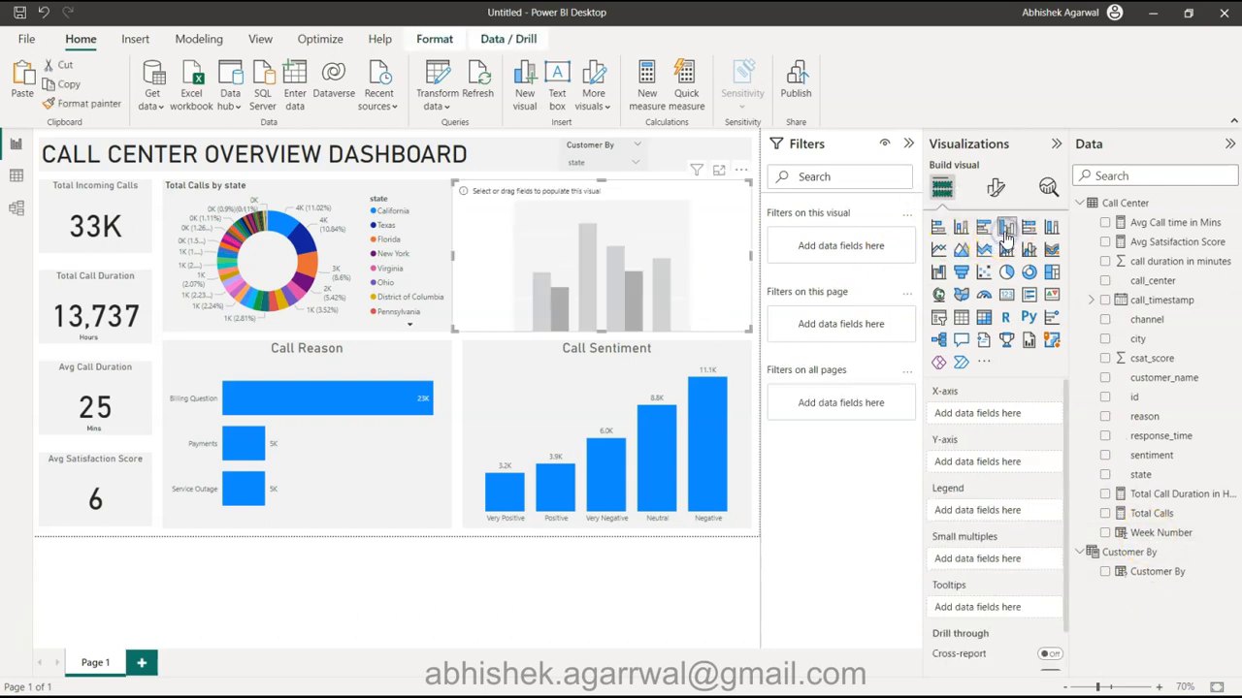
pyautogui.click(1105, 534)
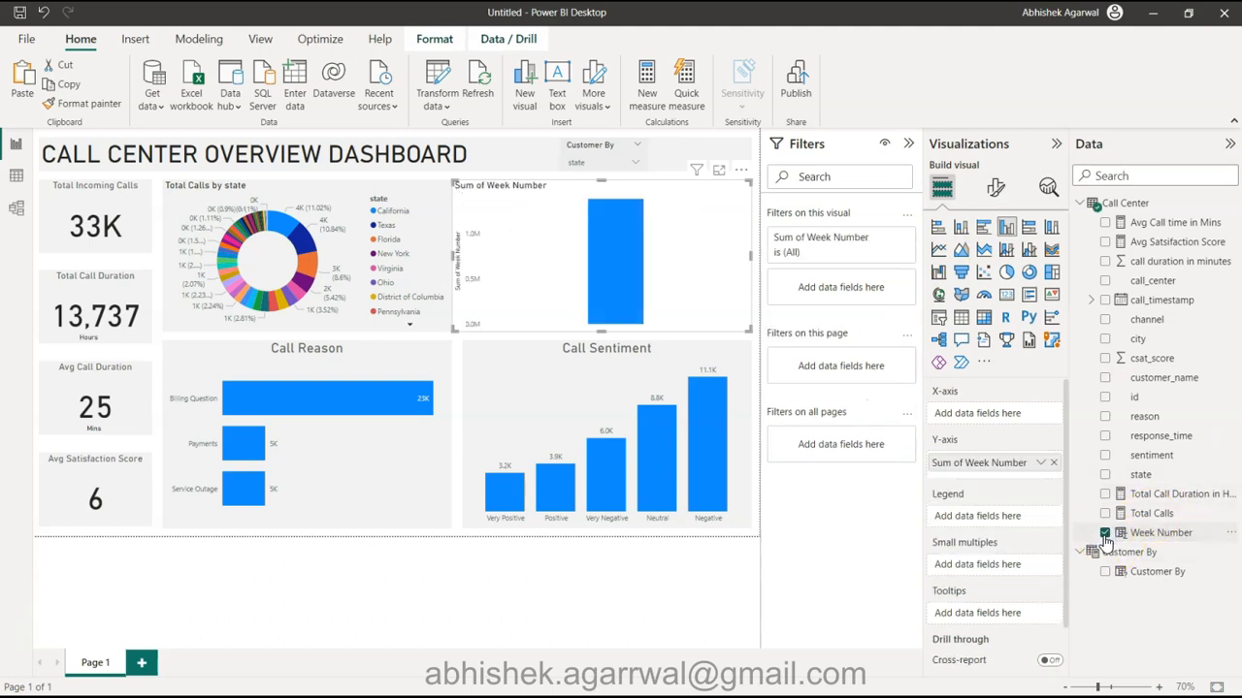
pyautogui.moveTo(958, 466); pyautogui.dragTo(961, 418)
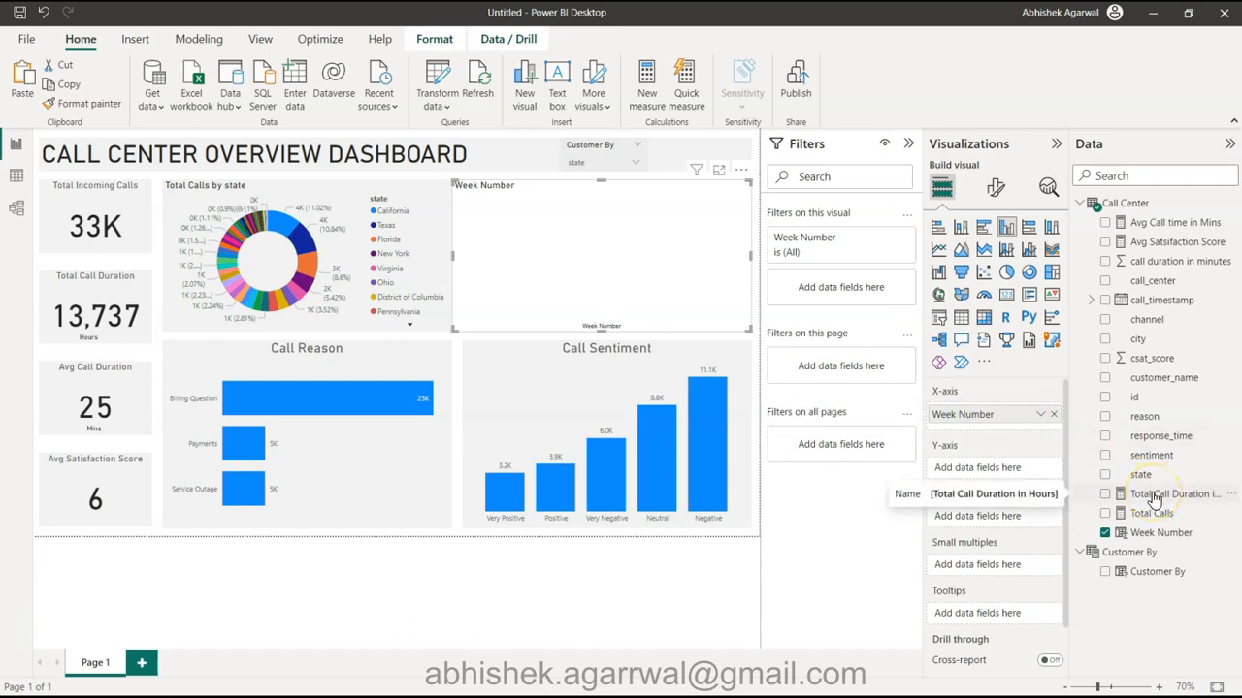
pyautogui.moveTo(1154, 499); pyautogui.dragTo(974, 482)
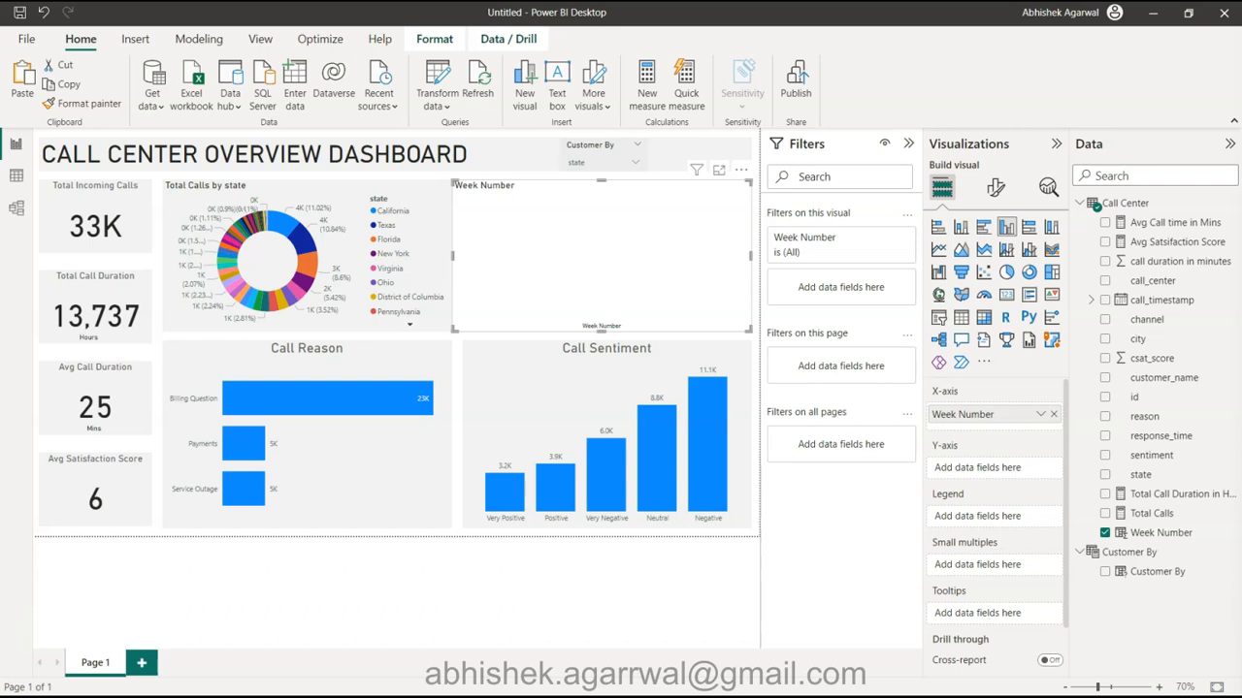
pyautogui.moveTo(1159, 514); pyautogui.dragTo(990, 470)
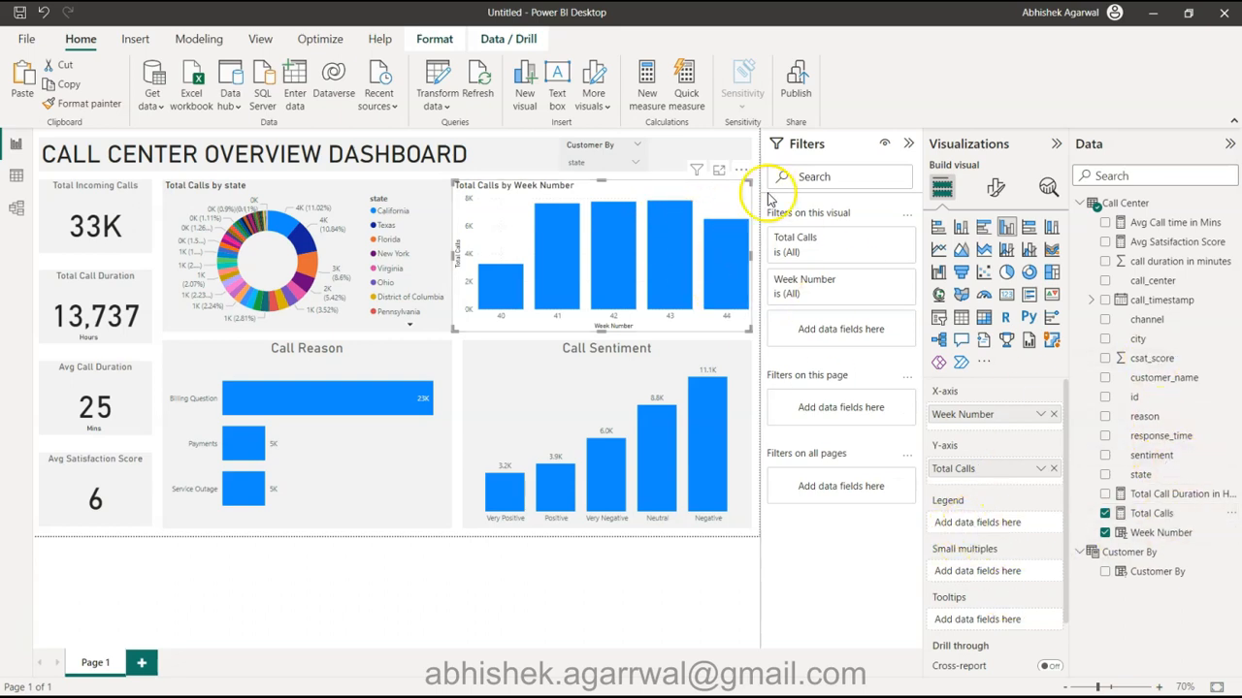
# Create a fields parameter named Call Based On from the reason and sentiment fields, with its slicer added to the page
pyautogui.click(199, 39)
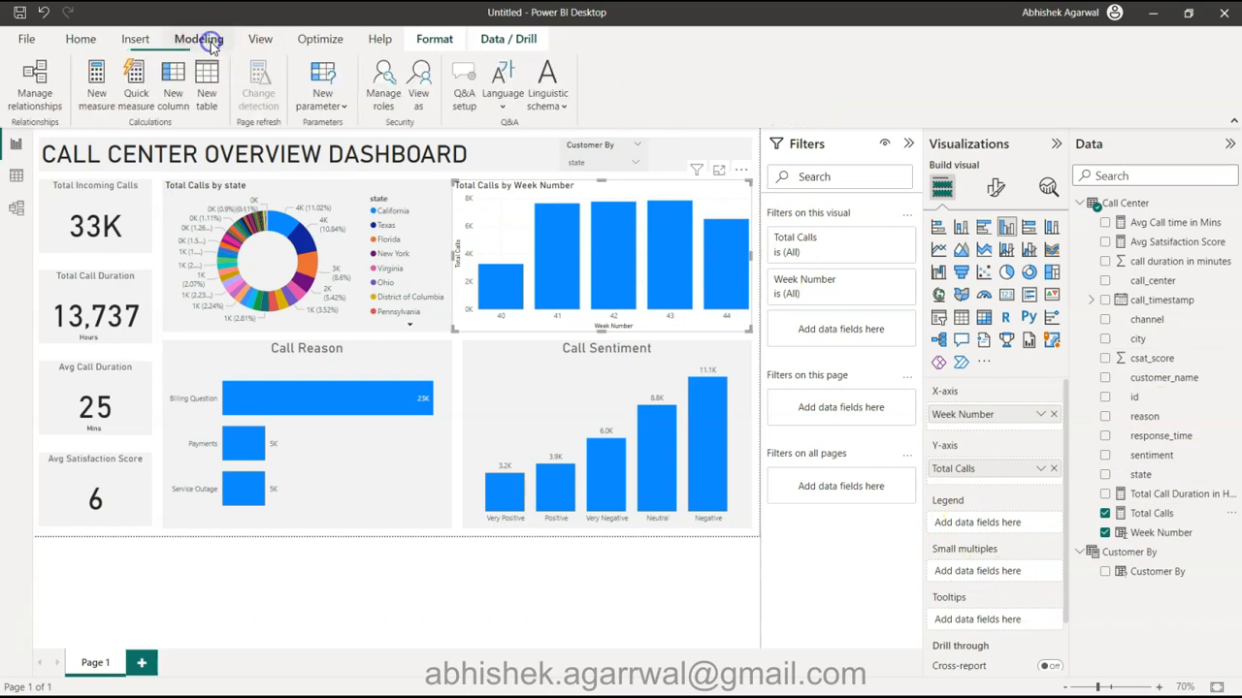
pyautogui.click(342, 107)
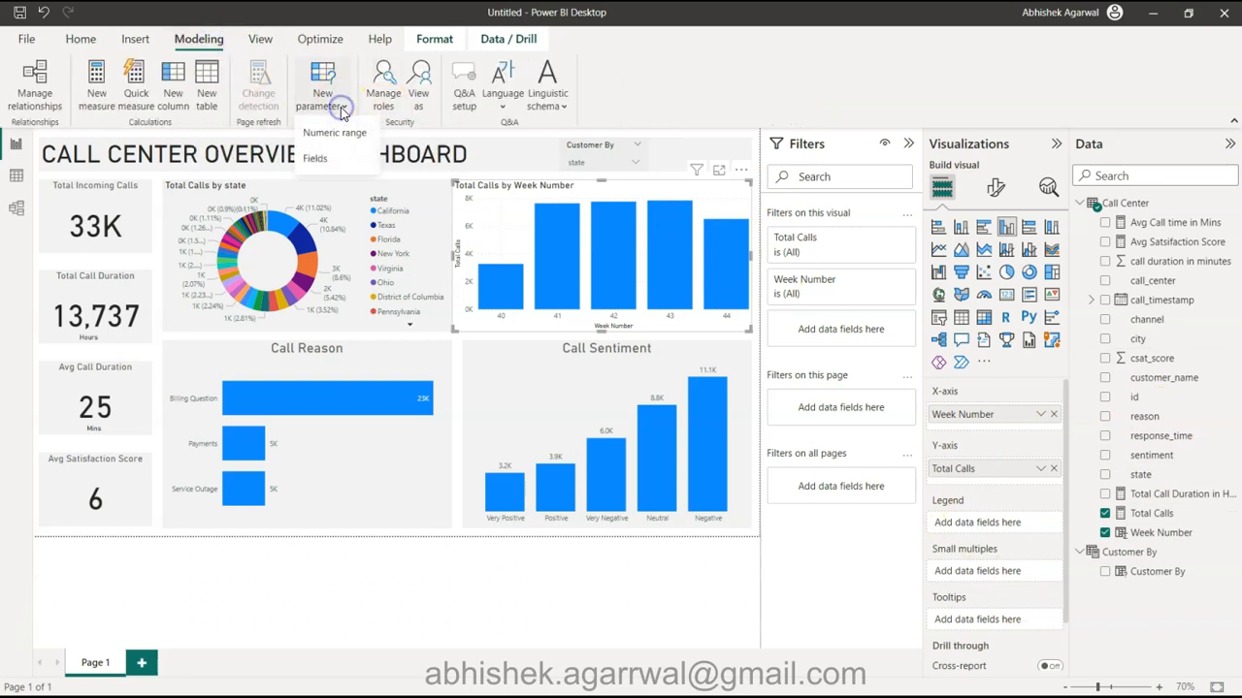
pyautogui.click(349, 163)
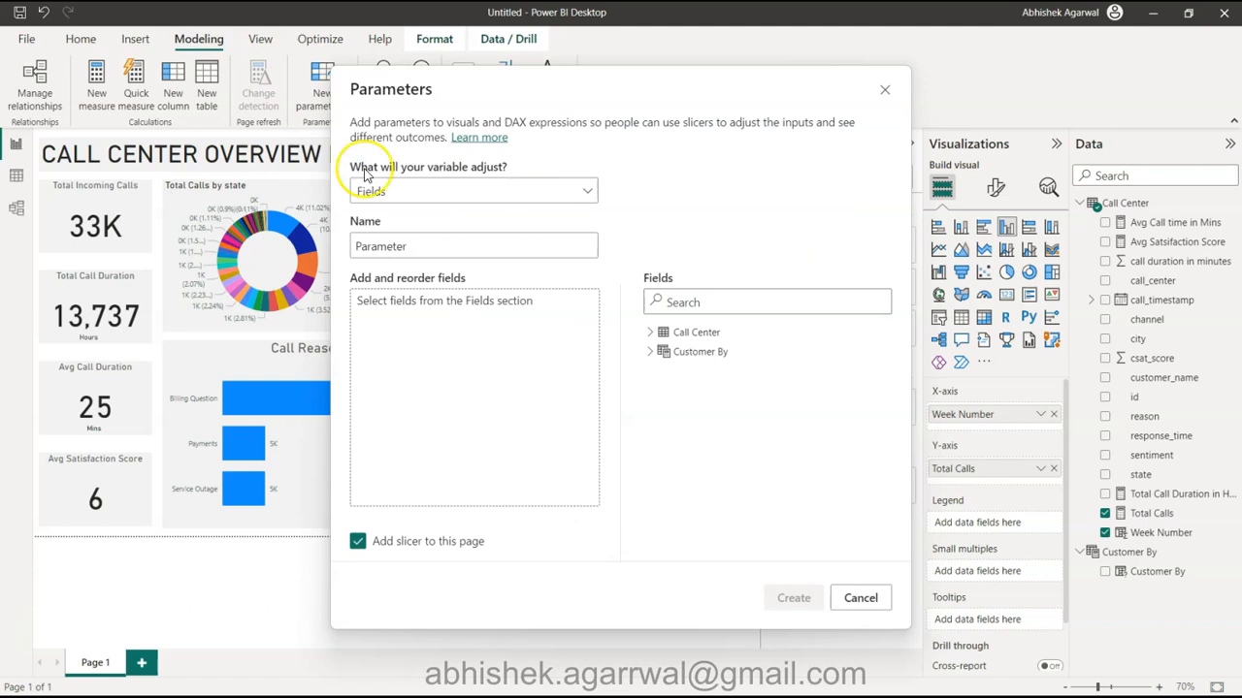
pyautogui.doubleClick(425, 246)
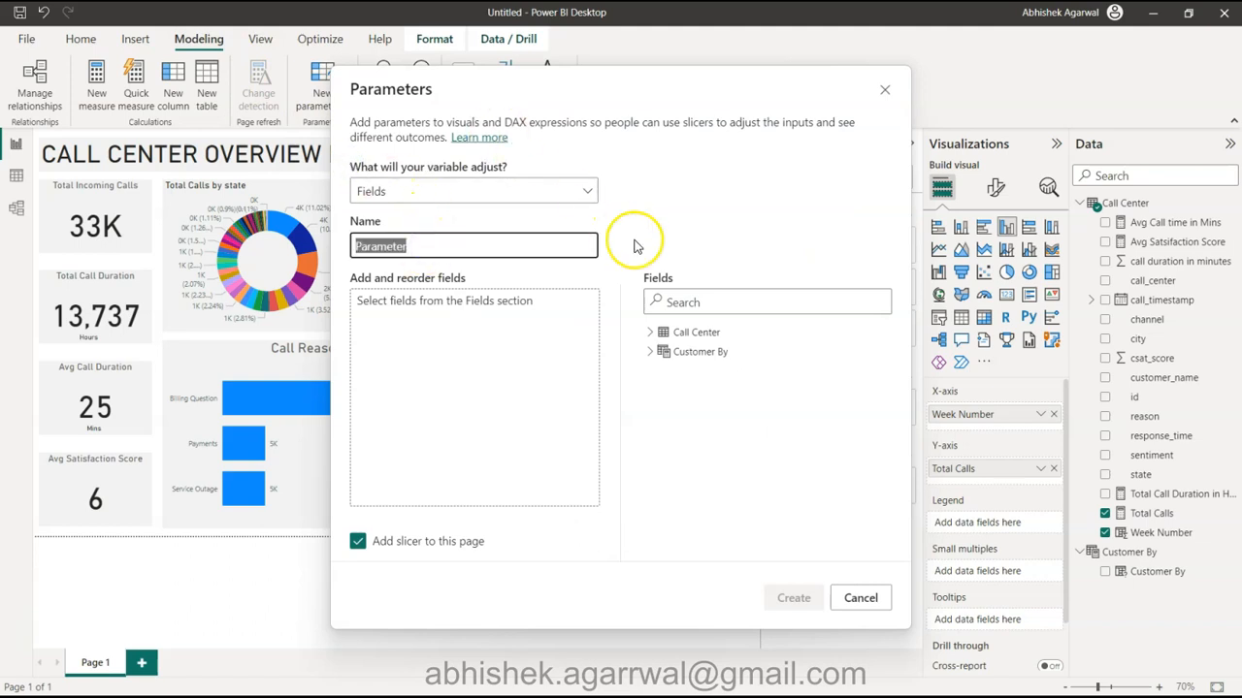
pyautogui.write('Call Based On')
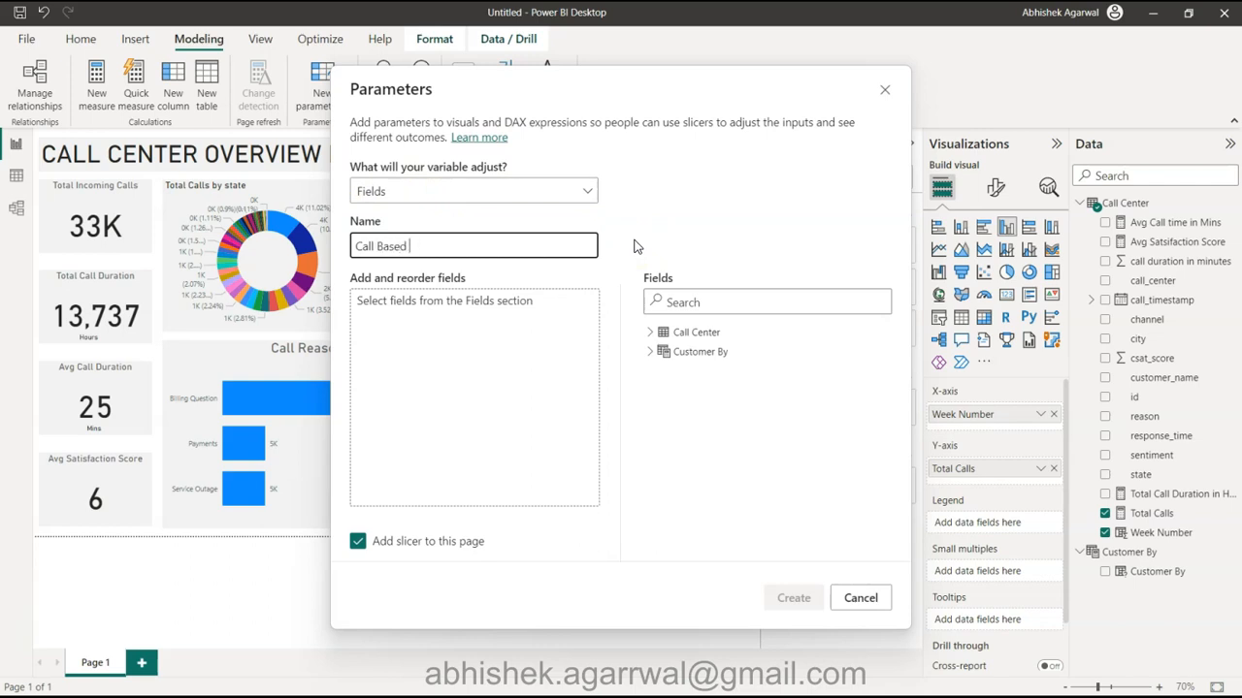
pyautogui.click(650, 332)
pyautogui.scroll(-2, 687, 466)
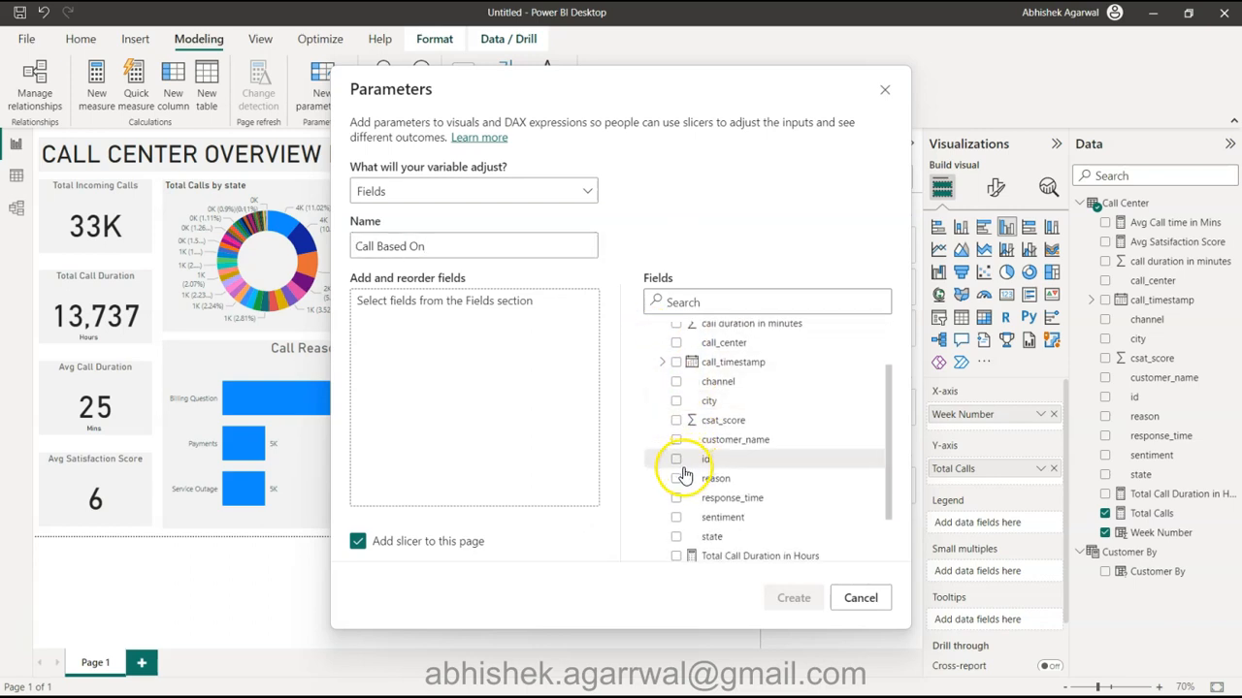
pyautogui.click(676, 478)
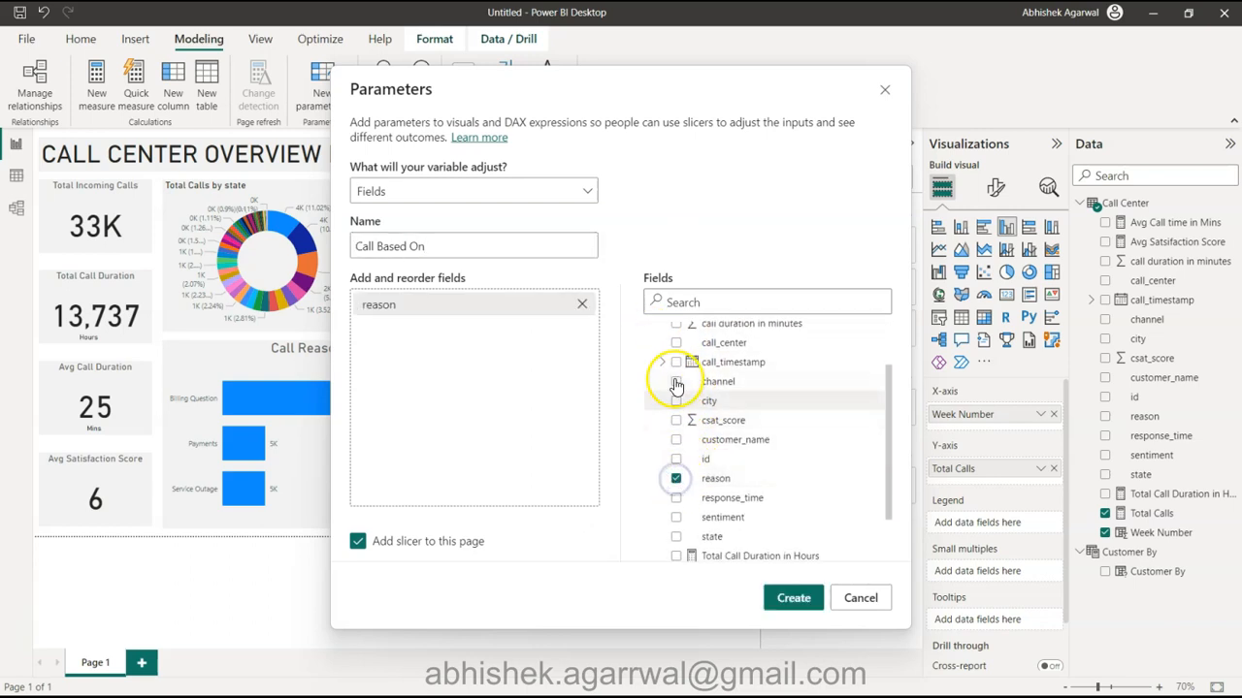
pyautogui.click(676, 517)
pyautogui.click(792, 597)
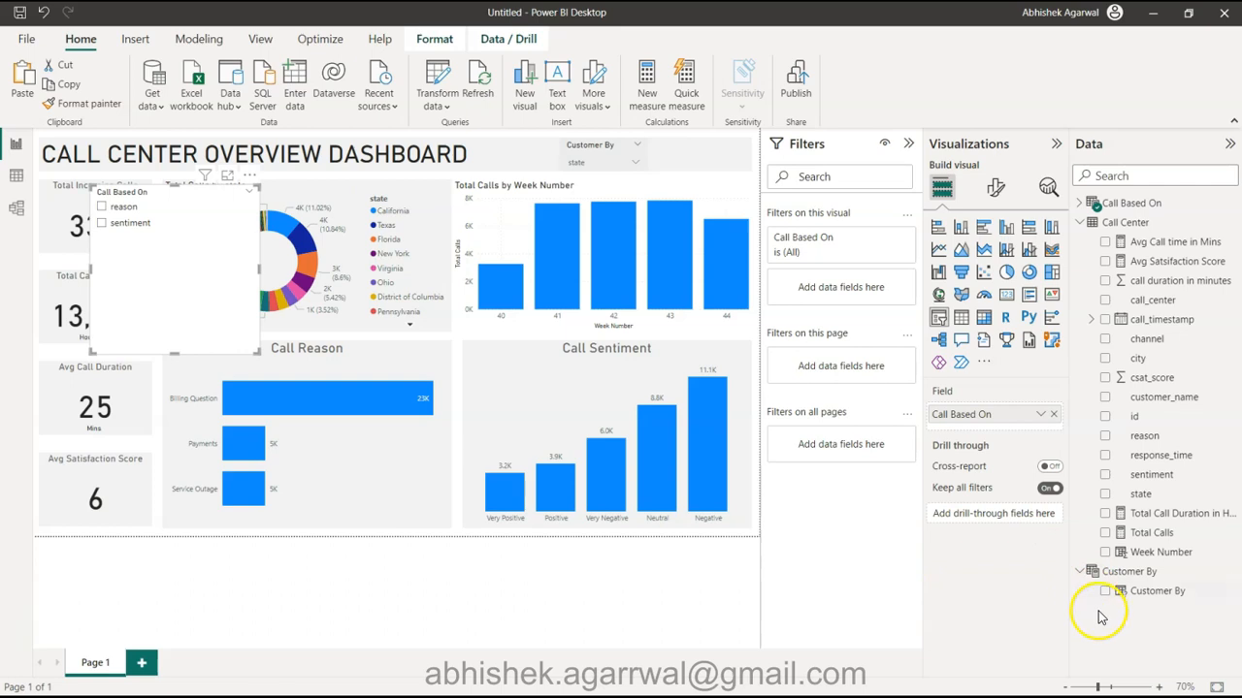
# Use the Call Based On parameter as the weekly calls chart's legend and change the visual to a stacked column chart
pyautogui.click(1080, 202)
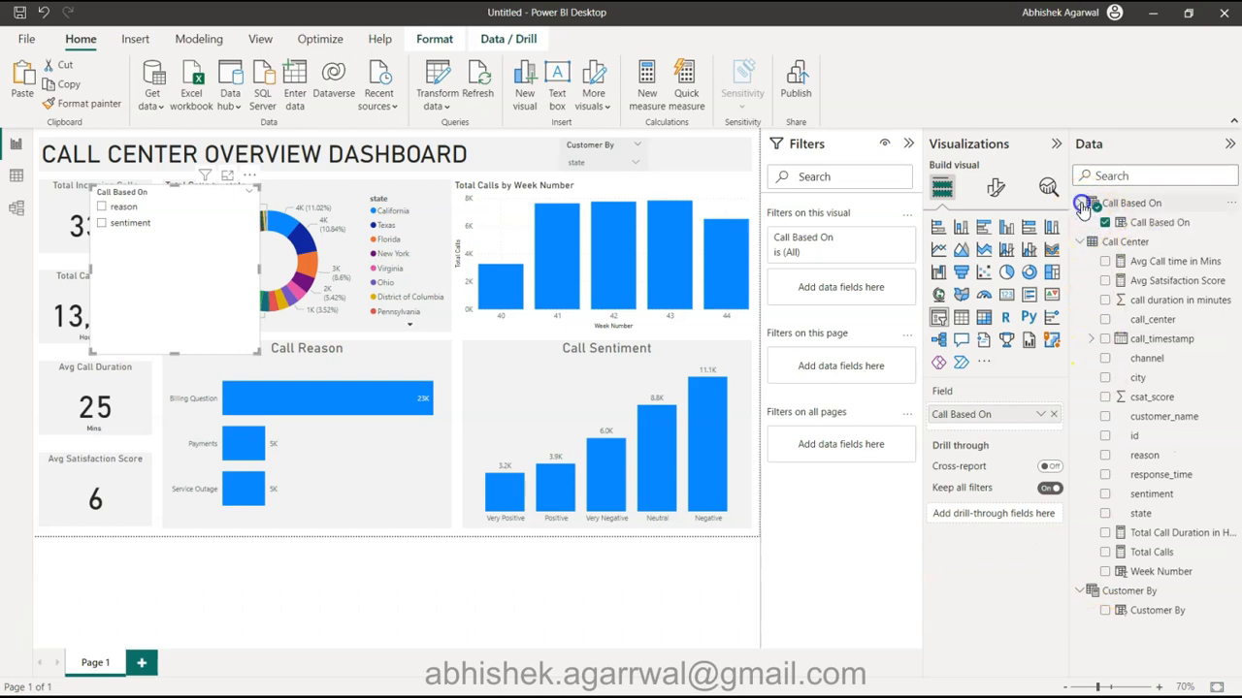
pyautogui.moveTo(1143, 222); pyautogui.dragTo(985, 522)
pyautogui.click(695, 199)
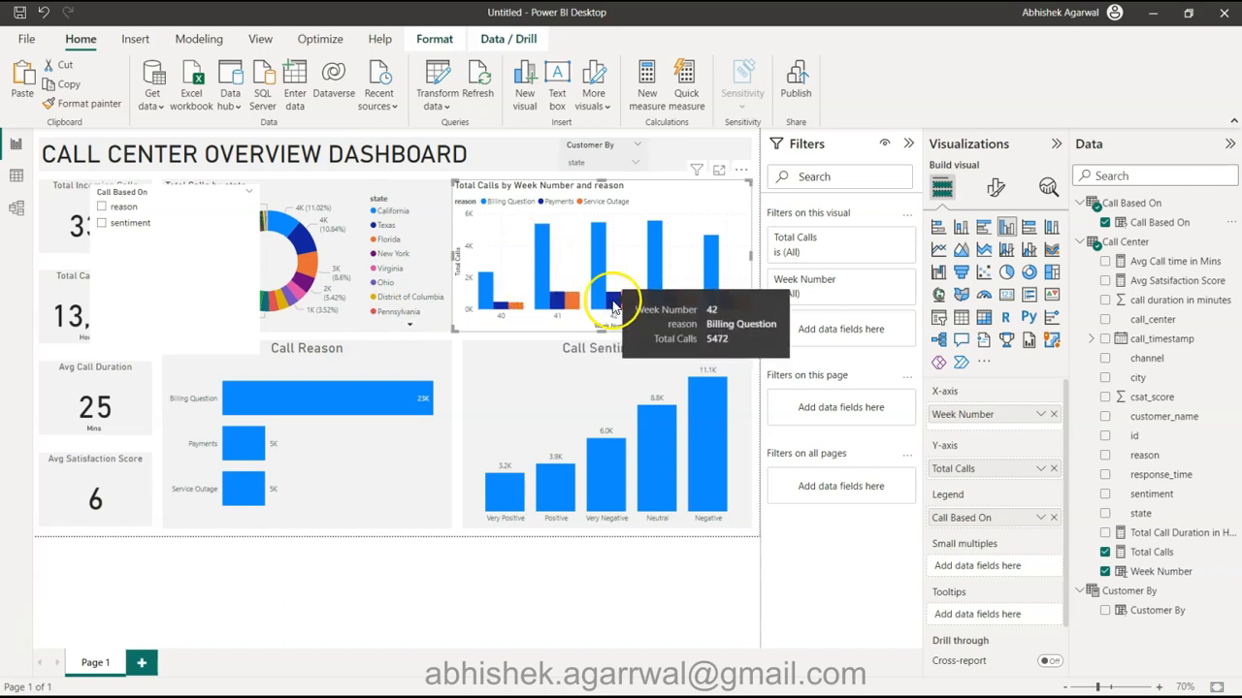
pyautogui.click(959, 230)
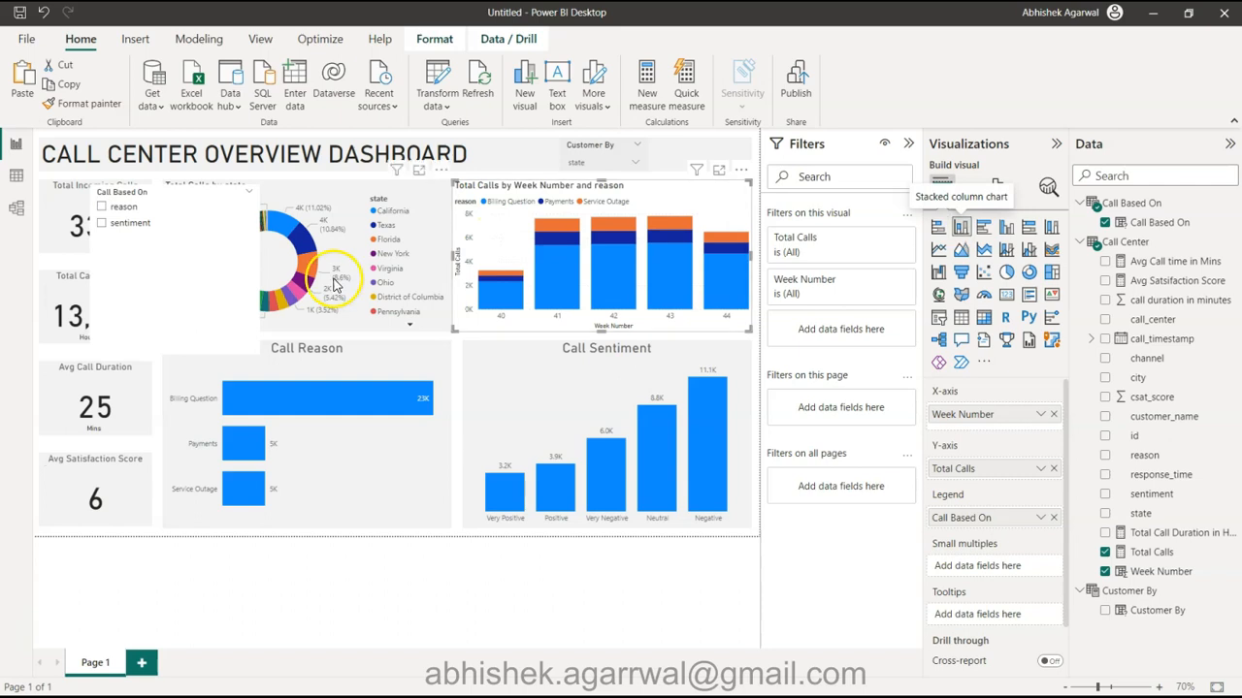
# Copy the Customer By slicer's formatting onto the Call Based On slicer
pyautogui.click(216, 268)
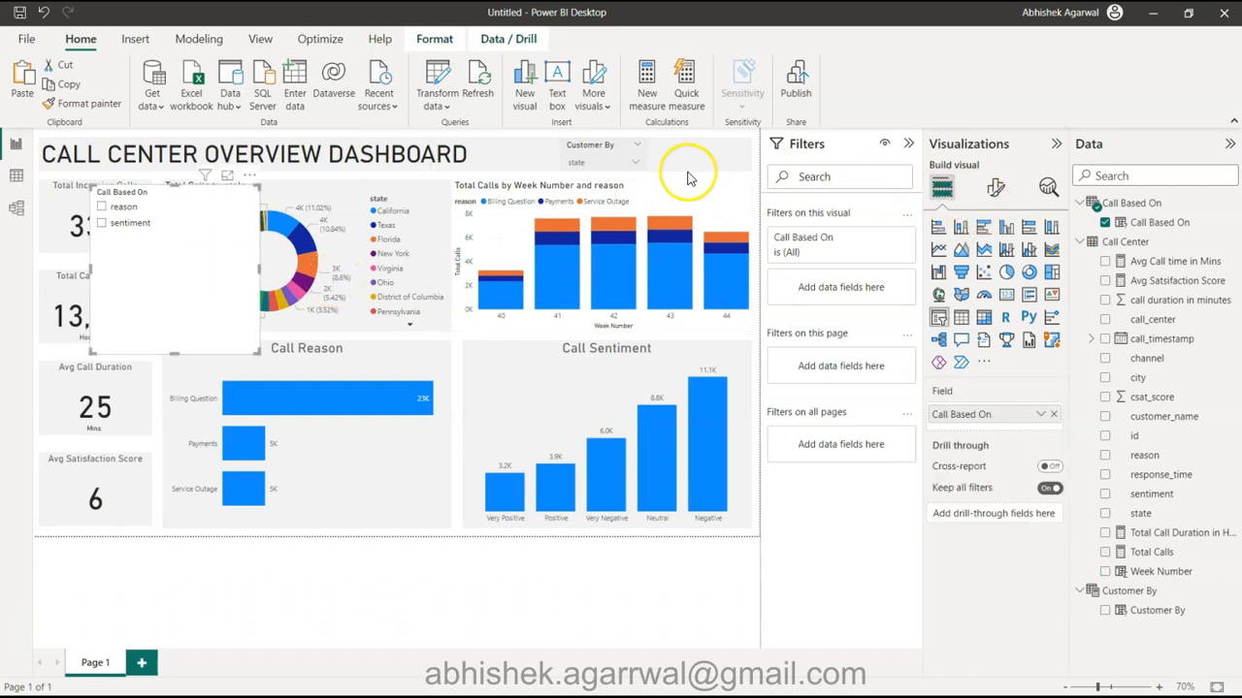
pyautogui.click(604, 148)
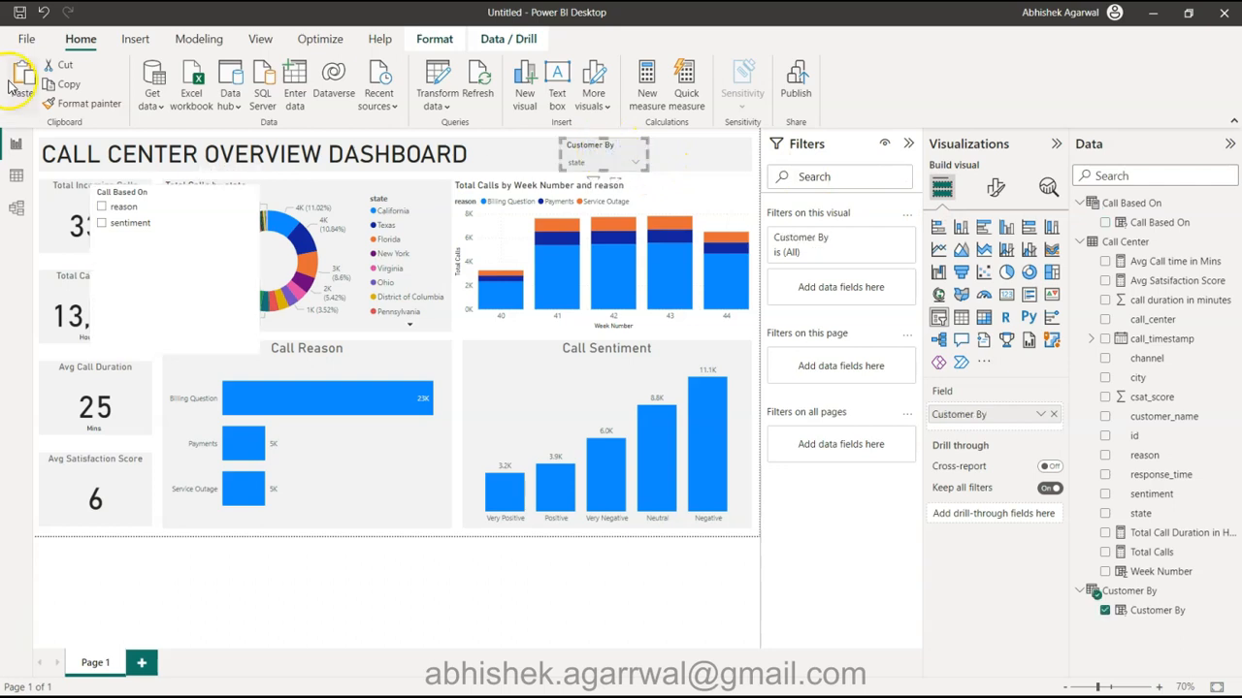
pyautogui.click(86, 108)
pyautogui.click(194, 255)
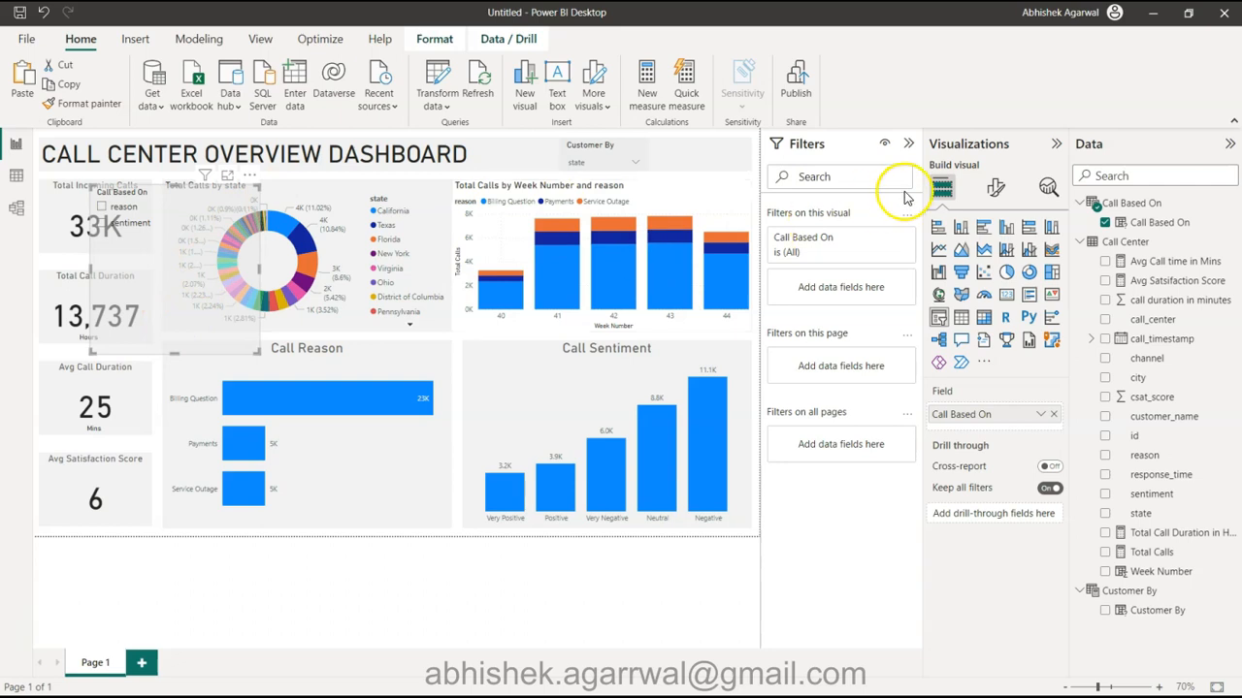
# Set the Call Based On slicer's style to Dropdown and fit it into the header band beside the Customer By slicer
pyautogui.click(1004, 191)
pyautogui.click(972, 298)
pyautogui.click(1042, 379)
pyautogui.click(1026, 418)
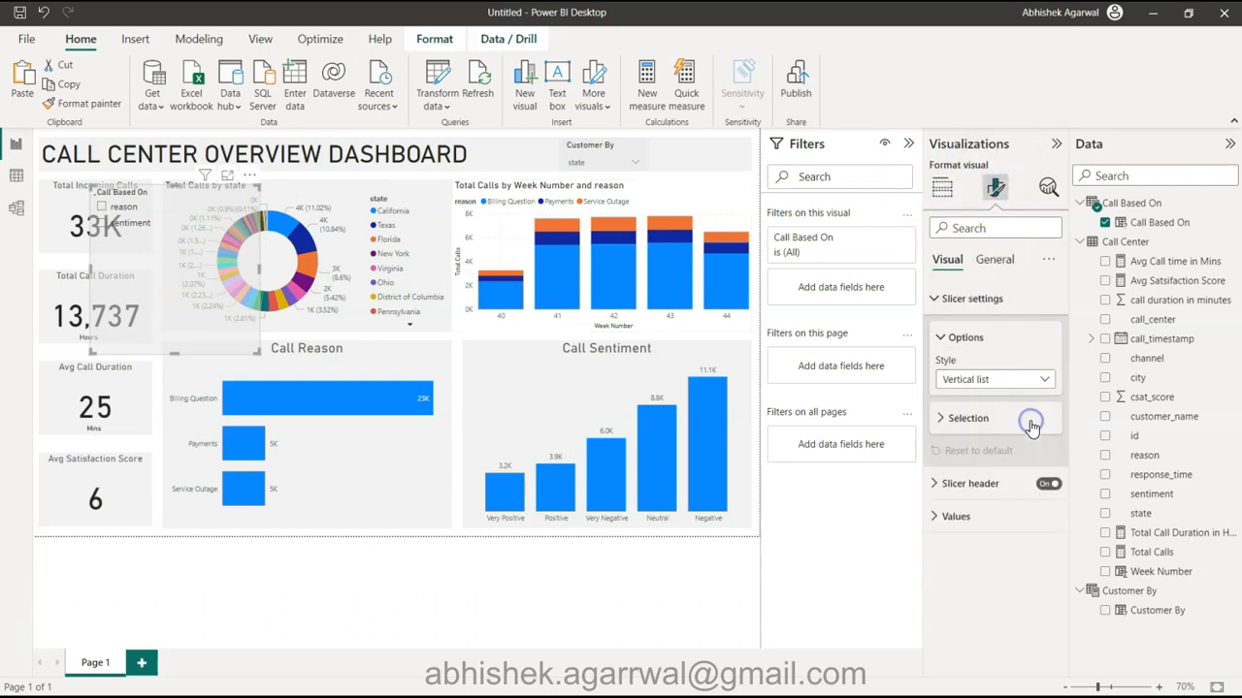
pyautogui.click(1007, 380)
pyautogui.click(1009, 452)
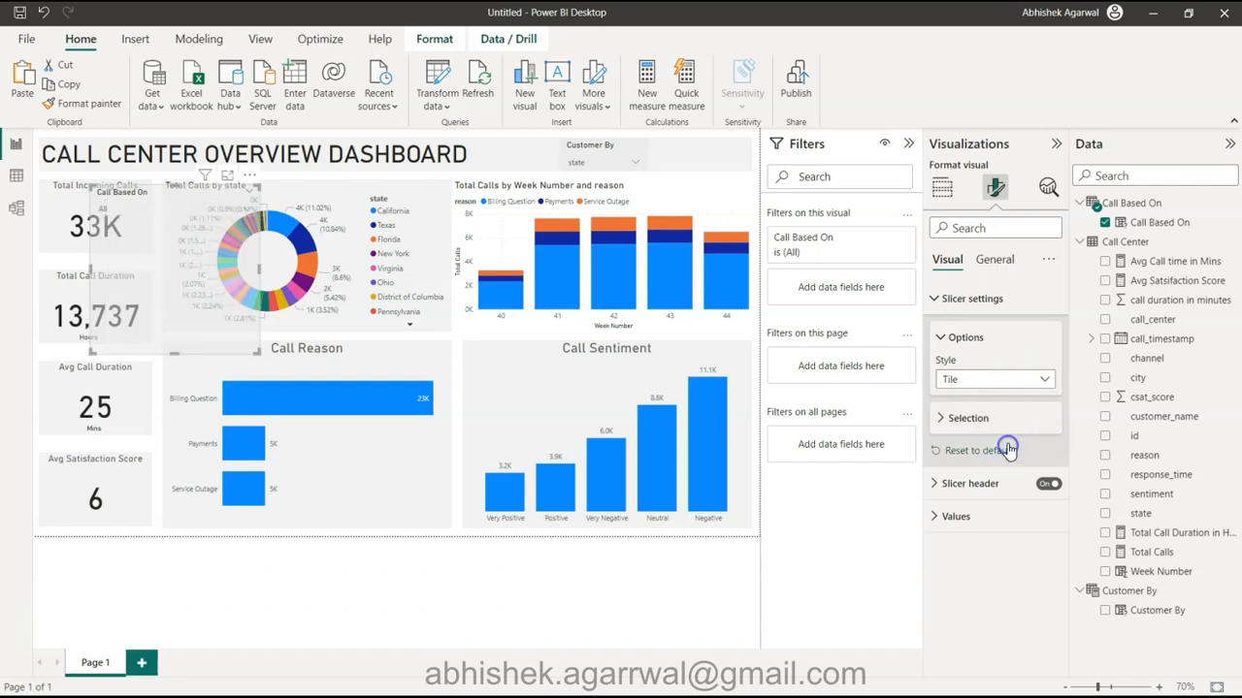
pyautogui.click(992, 380)
pyautogui.click(970, 437)
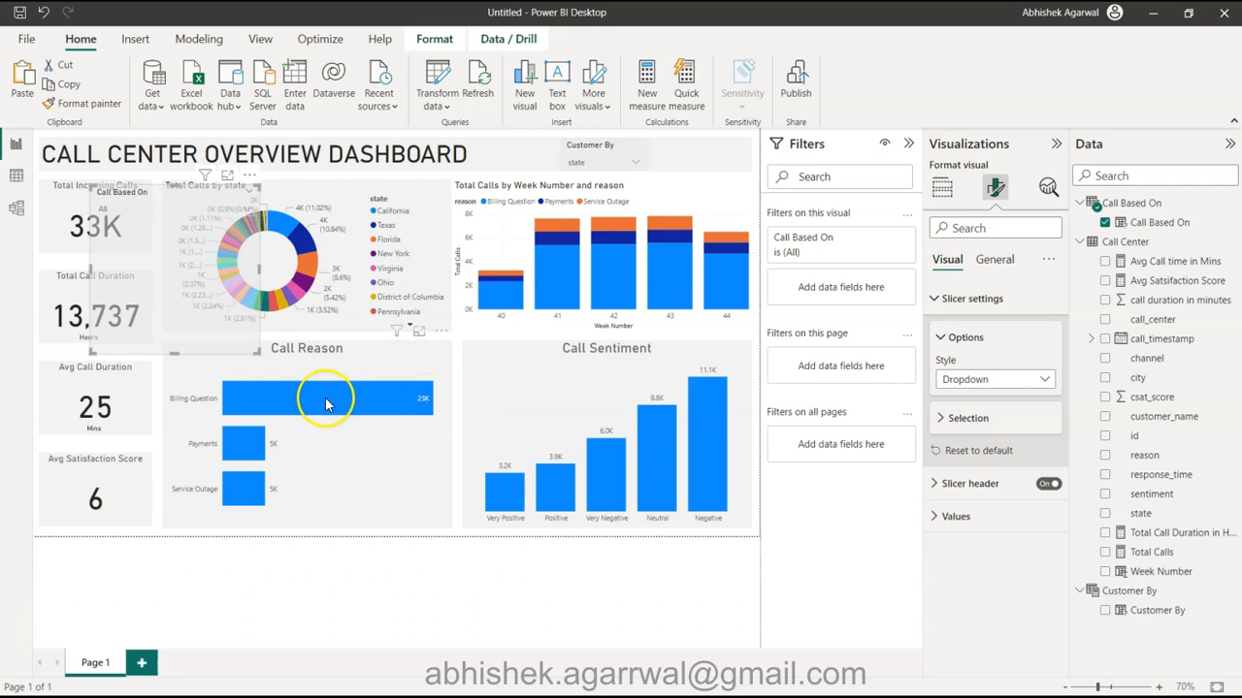
pyautogui.moveTo(180, 354); pyautogui.dragTo(709, 149)
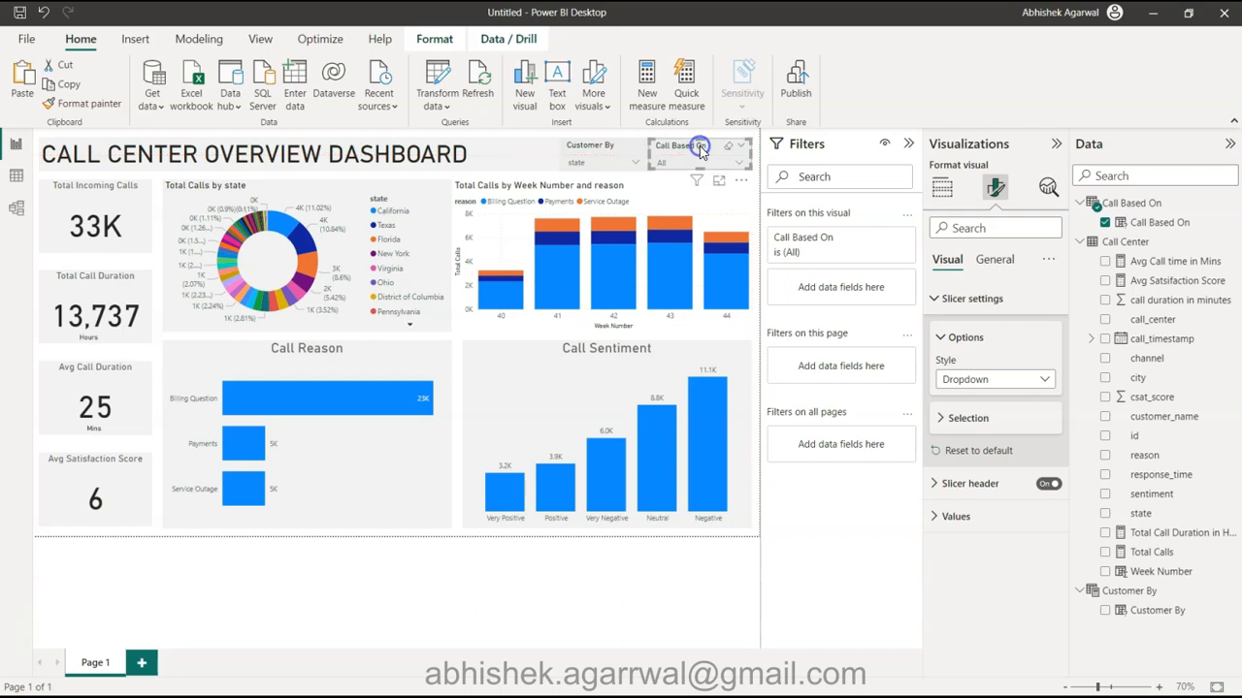
pyautogui.moveTo(609, 145); pyautogui.dragTo(588, 142)
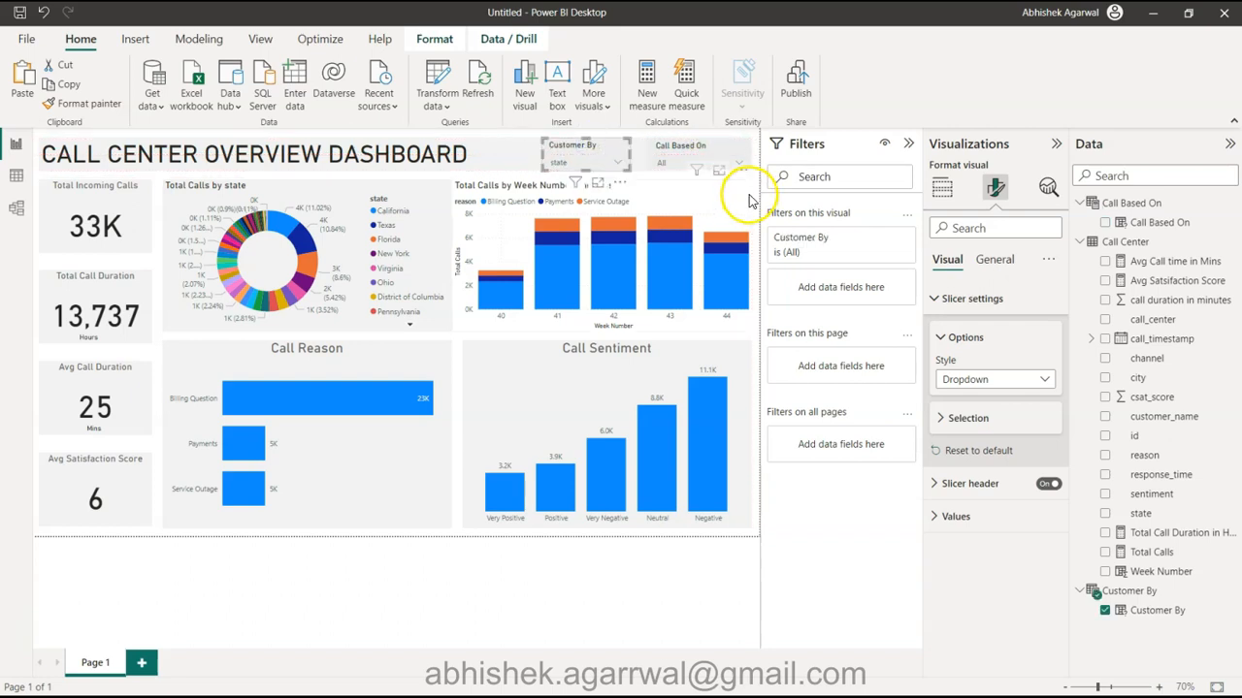
# Switch the Call Based On slicer between reason and sentiment, leaving sentiment selected
pyautogui.click(729, 162)
pyautogui.click(690, 180)
pyautogui.click(690, 195)
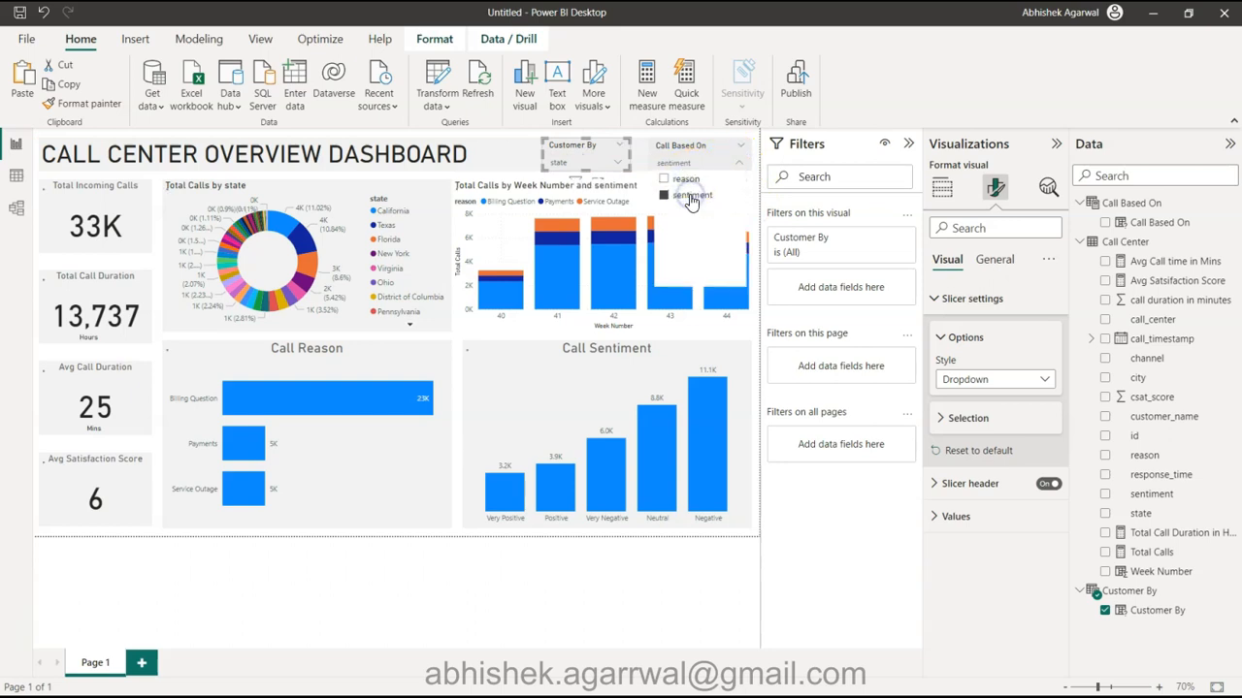
pyautogui.click(681, 181)
pyautogui.click(682, 195)
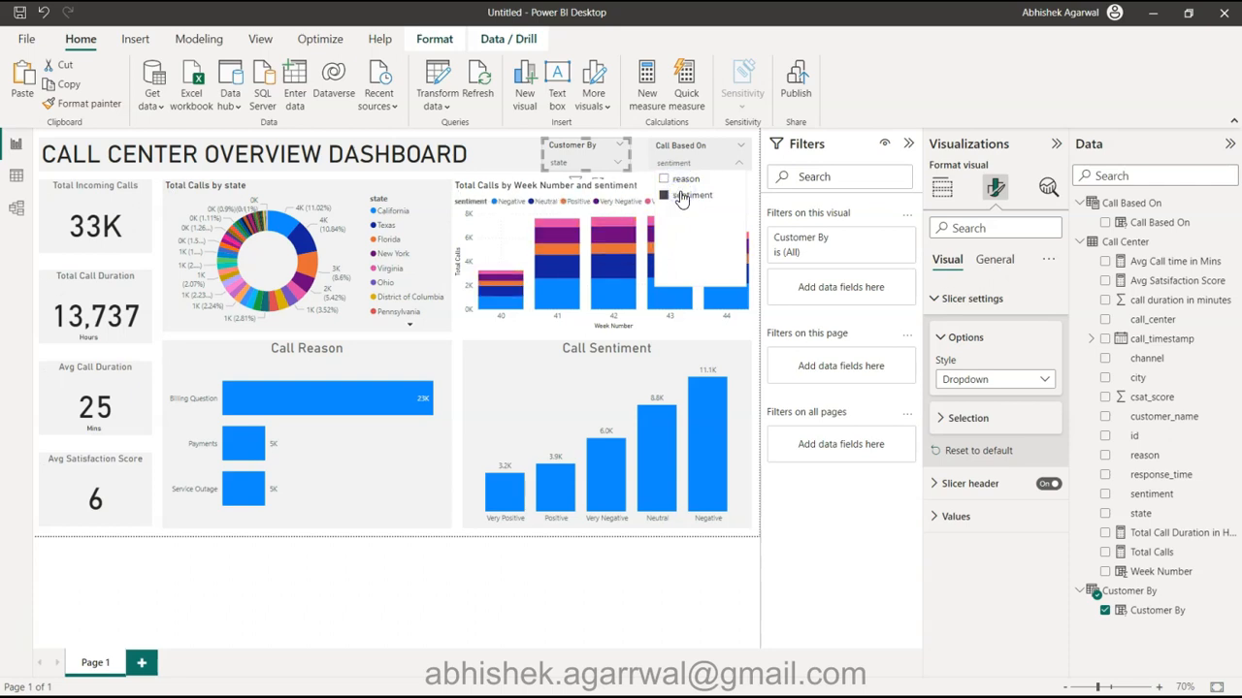
# Give the weekly calls chart a light grey background like the other visuals, with 50% transparency
pyautogui.click(509, 194)
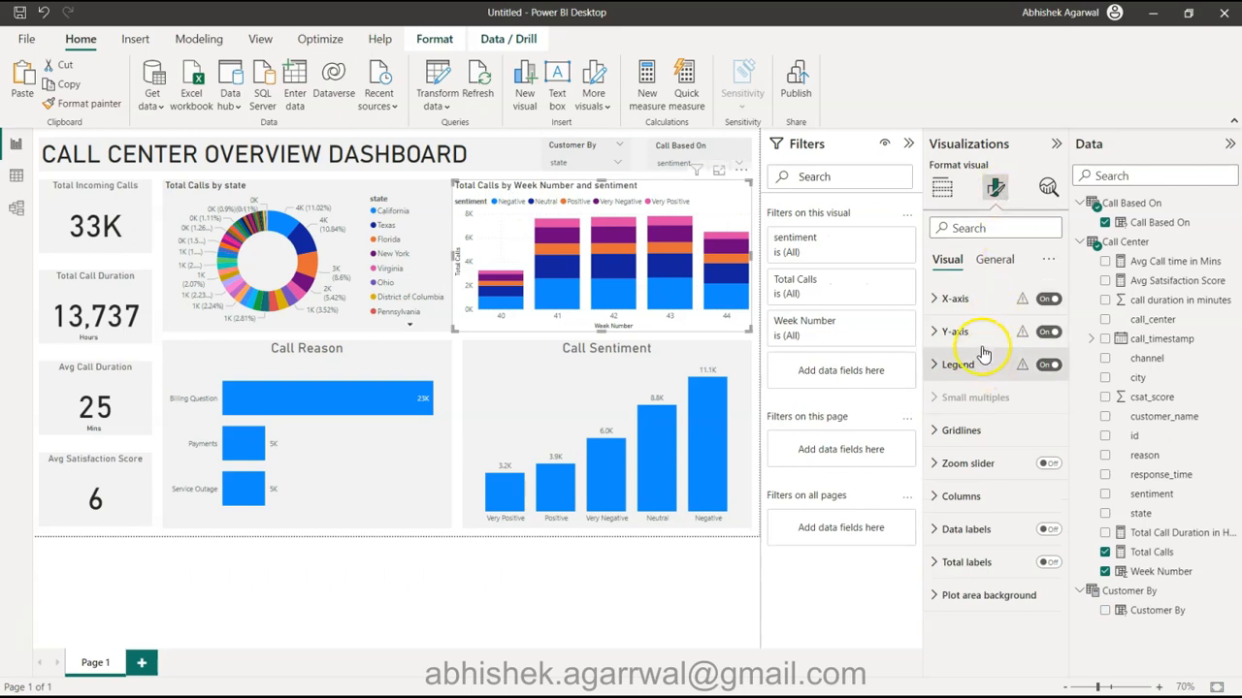
pyautogui.click(1003, 269)
pyautogui.click(1020, 363)
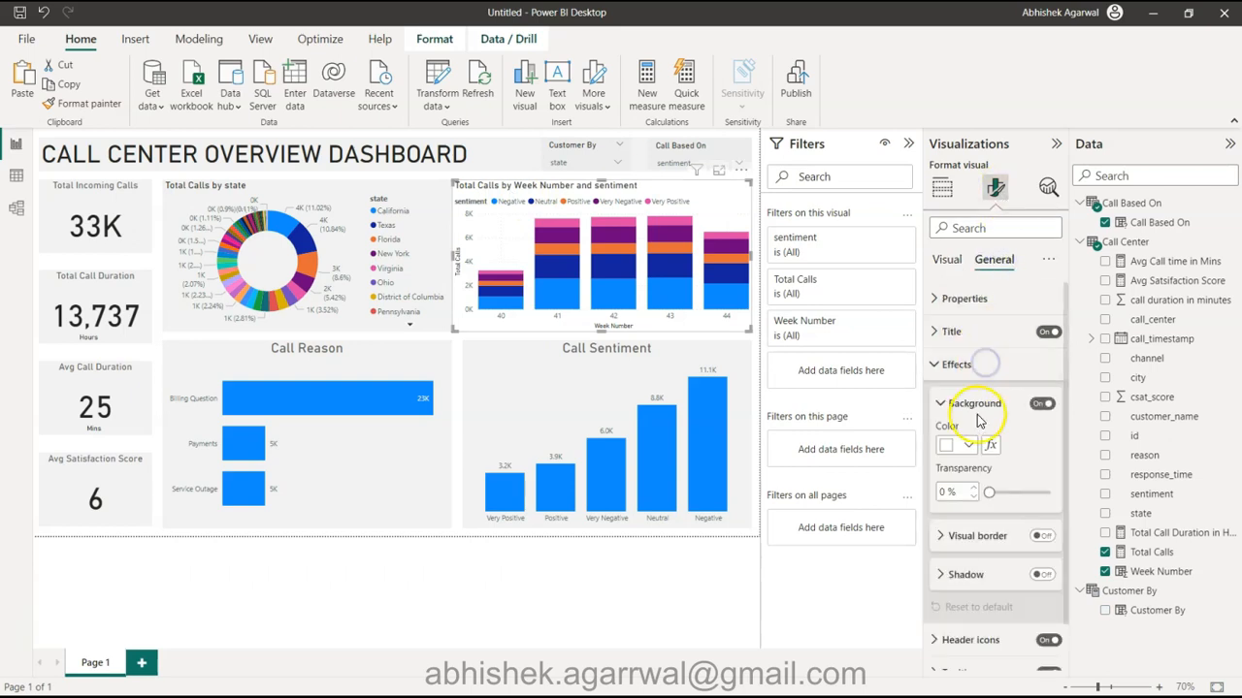
pyautogui.click(961, 444)
pyautogui.click(957, 224)
pyautogui.click(947, 491)
pyautogui.write('50')
pyautogui.press('Return')
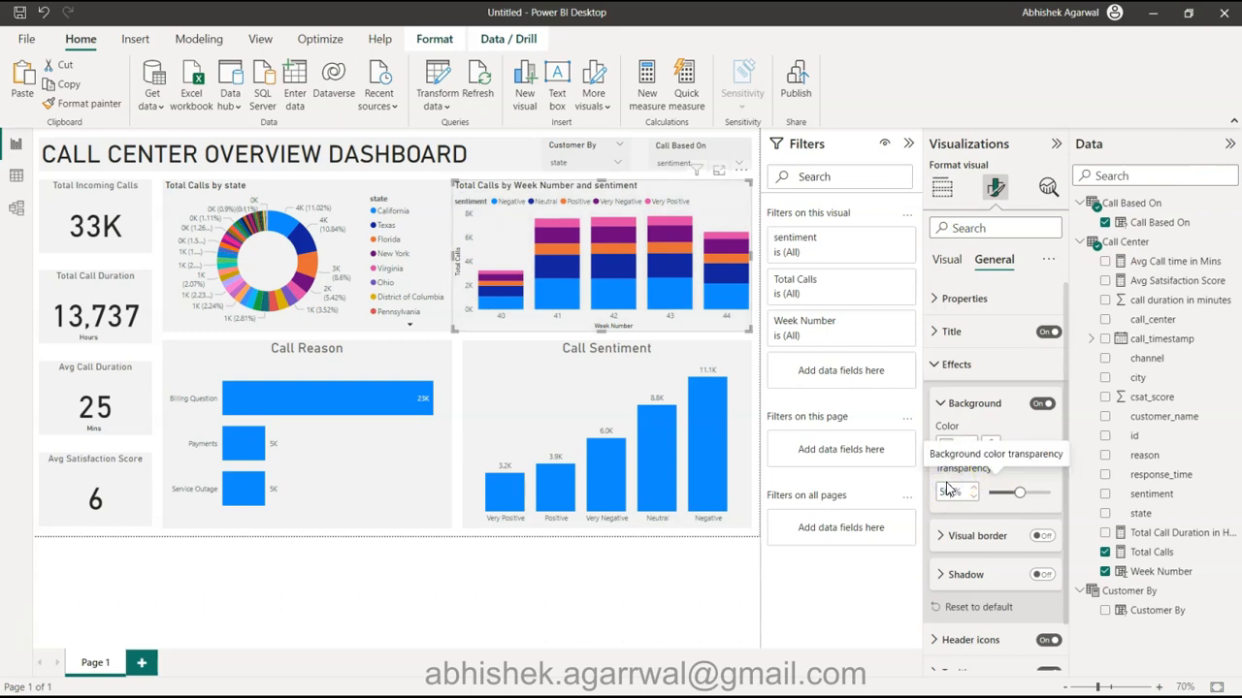
# Center the weekly calls chart's title and set its font size to 20
pyautogui.click(940, 364)
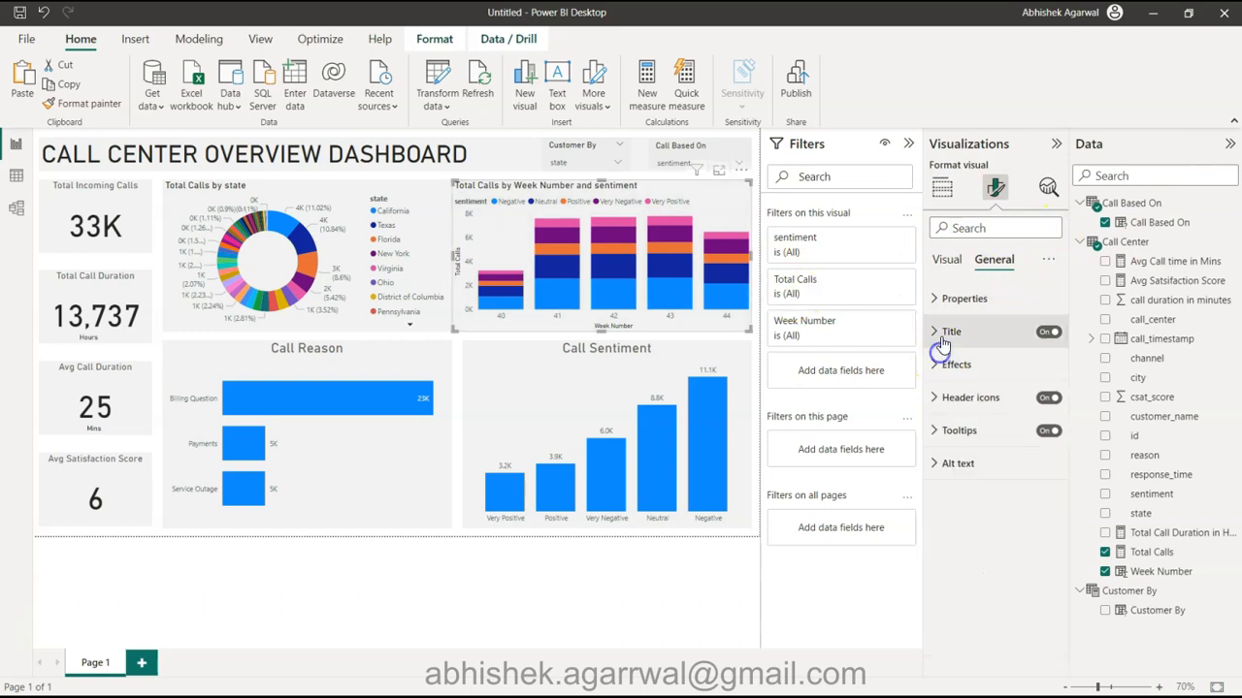
pyautogui.click(937, 332)
pyautogui.click(967, 649)
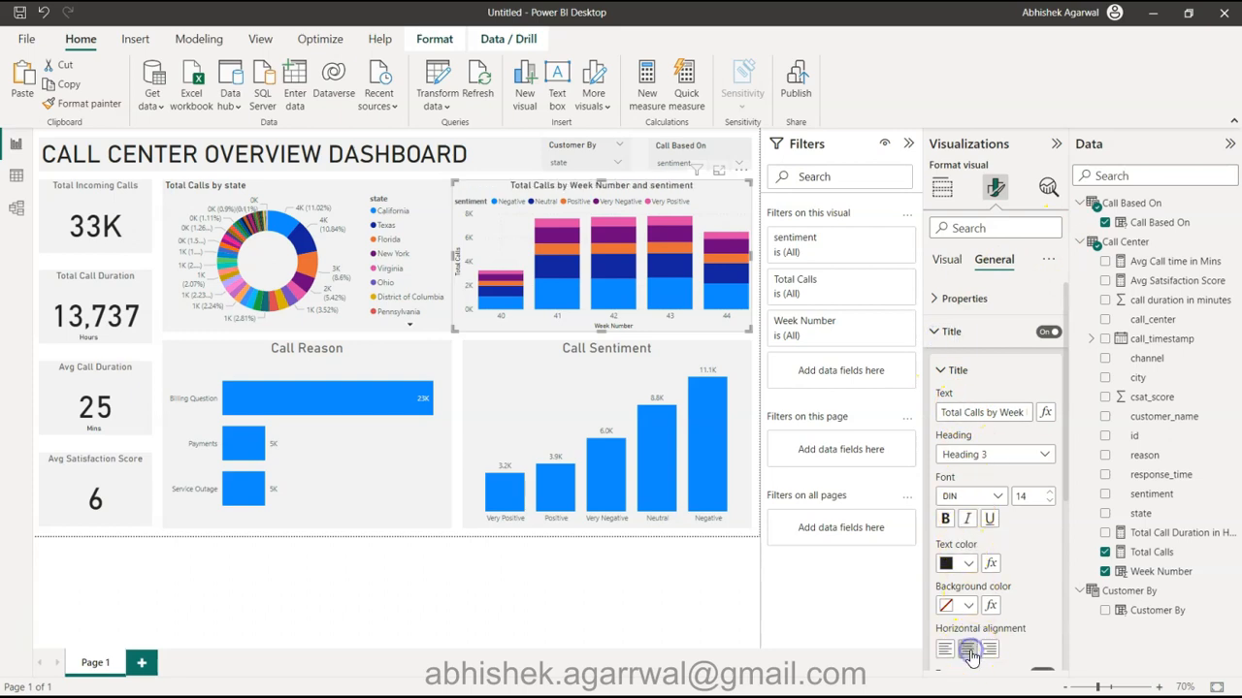
pyautogui.doubleClick(1022, 497)
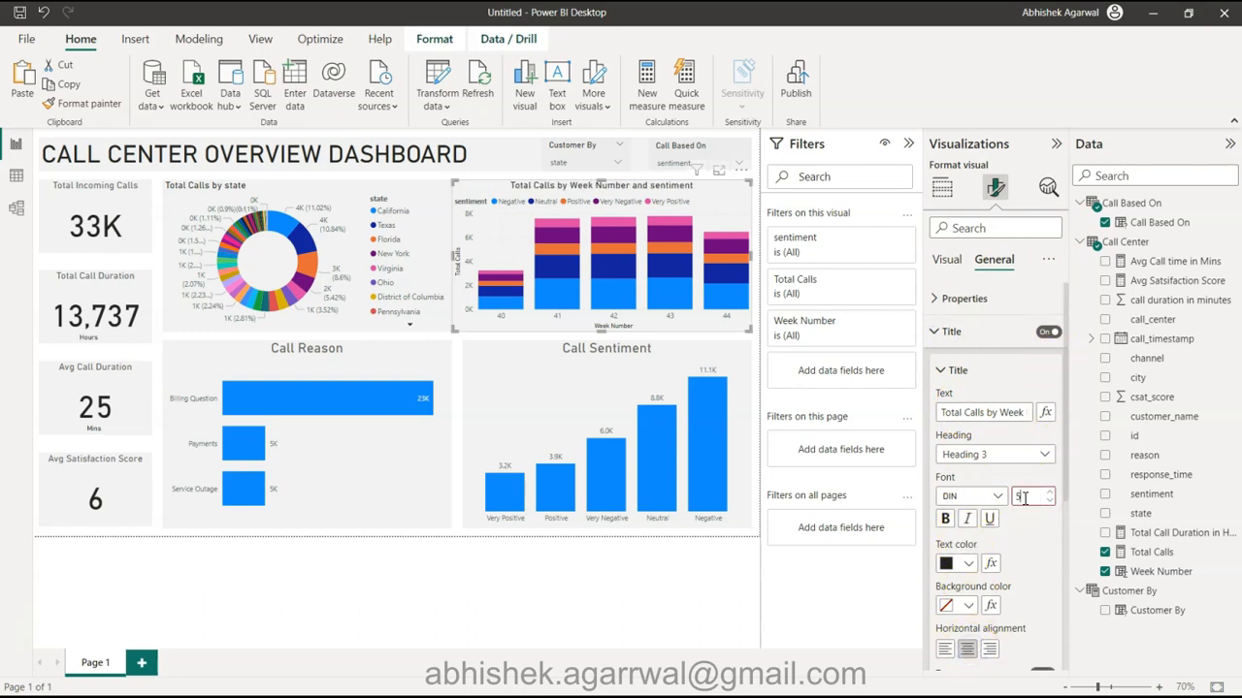
pyautogui.write('20')
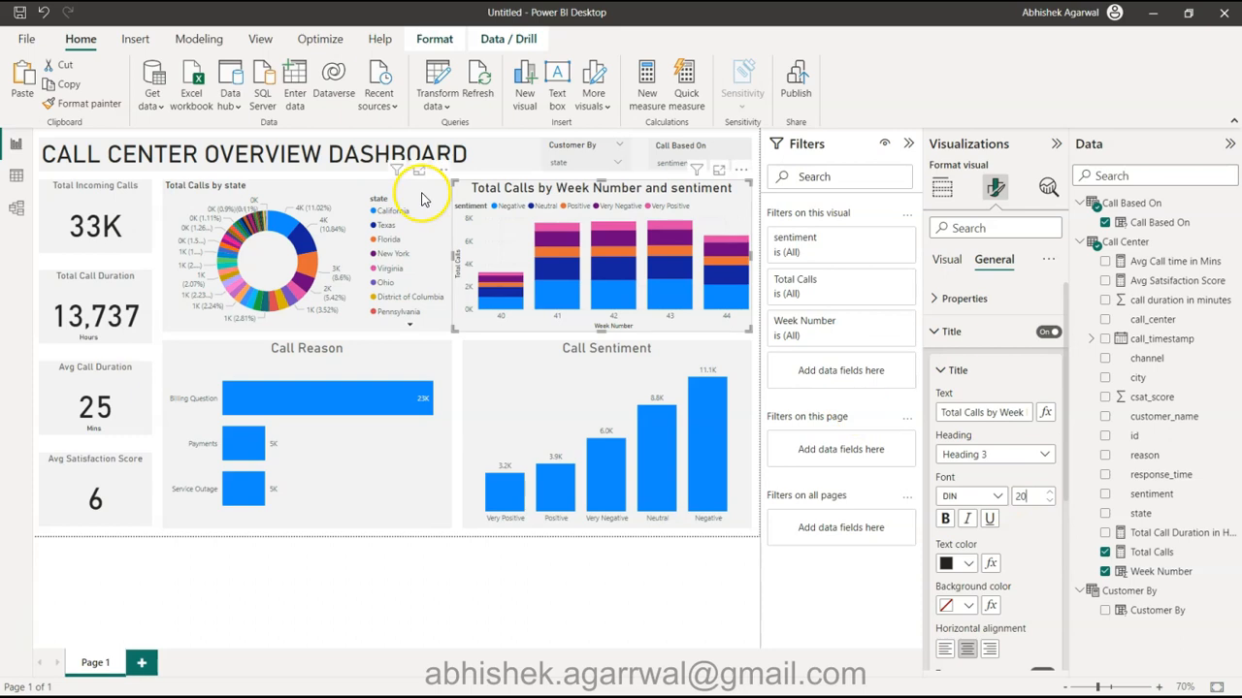
# Set the font size of the weekly calls chart's title to 15
pyautogui.click(1033, 496)
pyautogui.press('BackSpace')
pyautogui.press('BackSpace')
pyautogui.write('15')
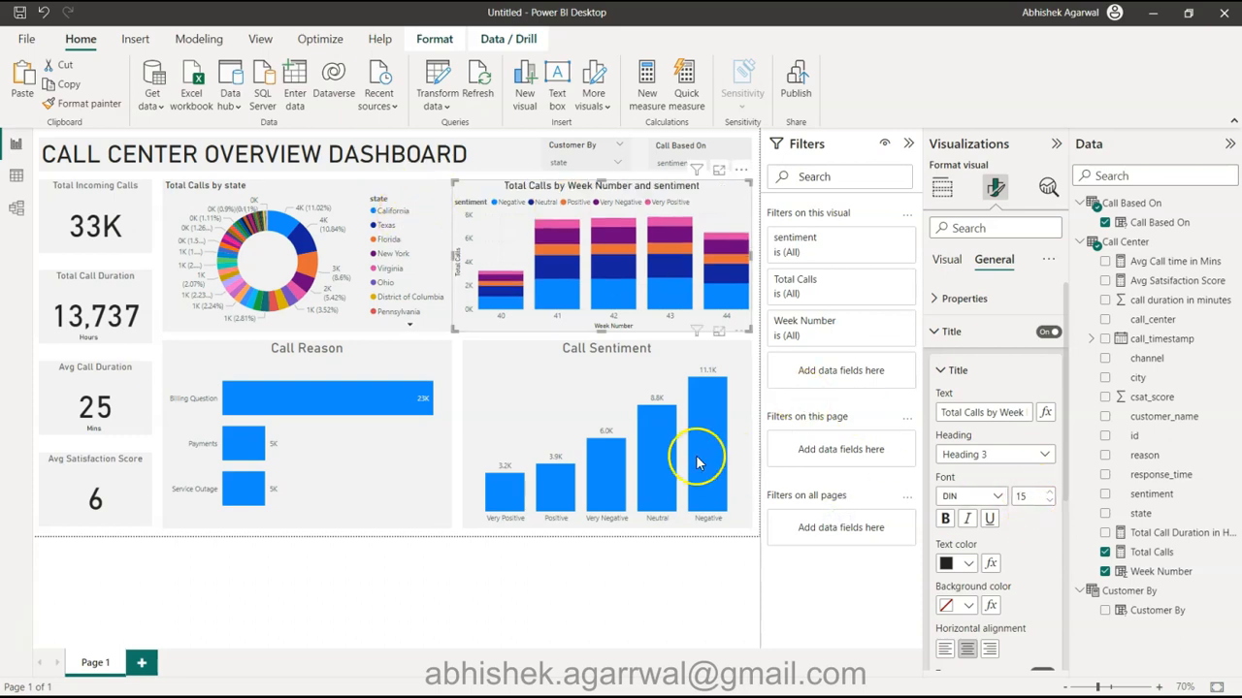
# Format the donut chart's title with font size 15, dark grey text and centered alignment
pyautogui.click(380, 186)
pyautogui.click(1023, 493)
pyautogui.write('15')
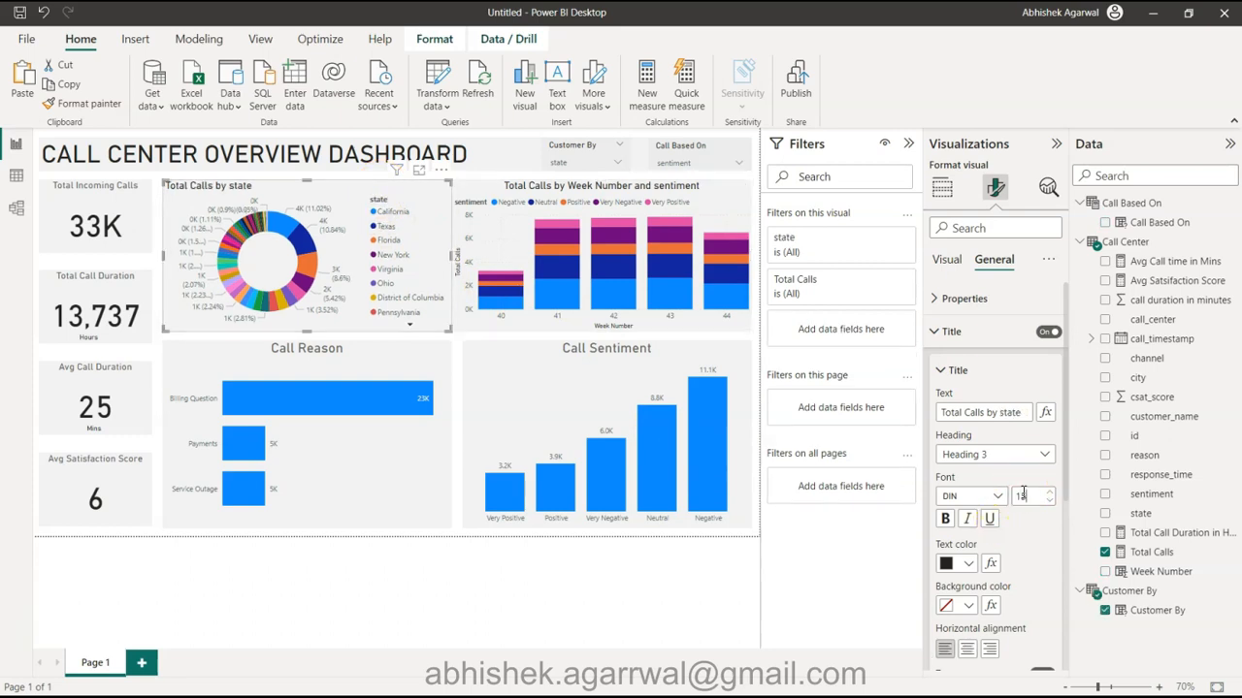
pyautogui.click(960, 564)
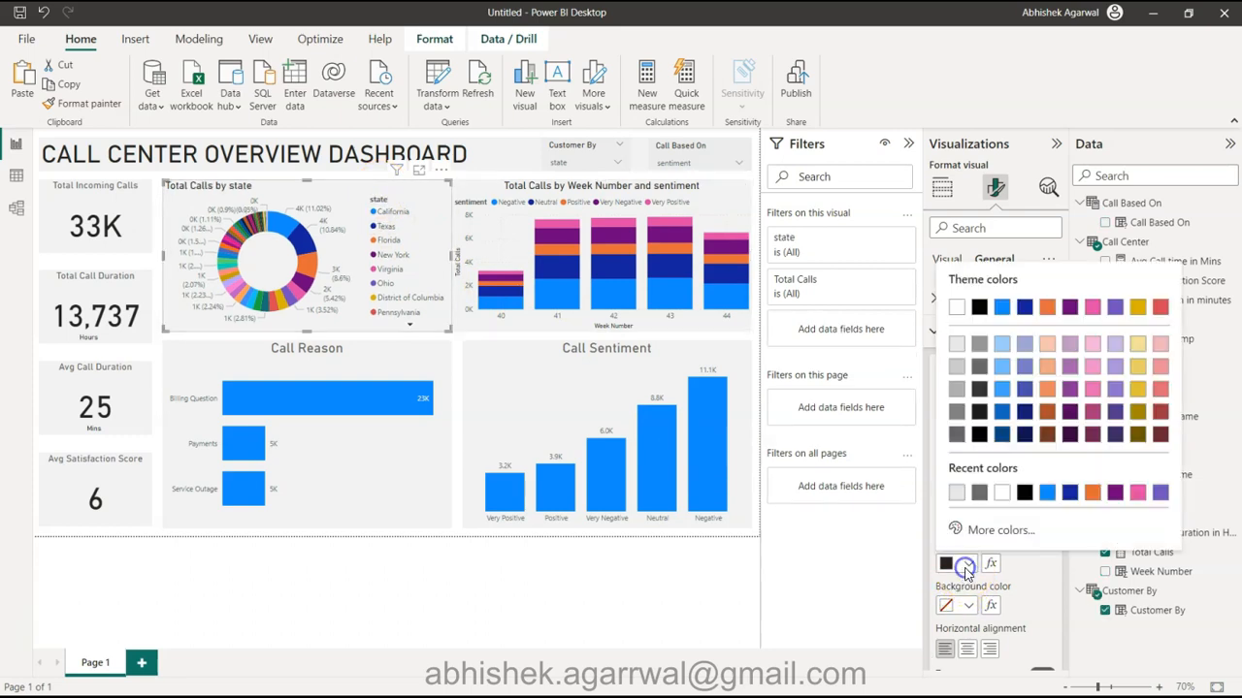
pyautogui.click(986, 386)
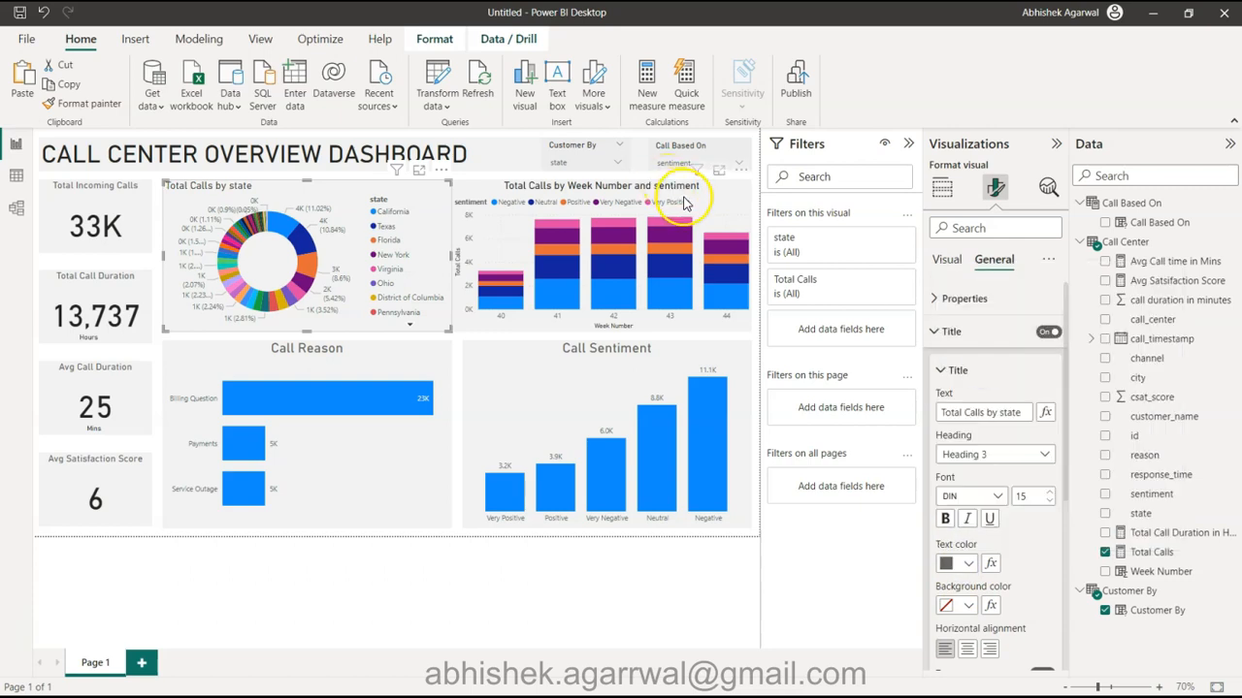
pyautogui.click(968, 649)
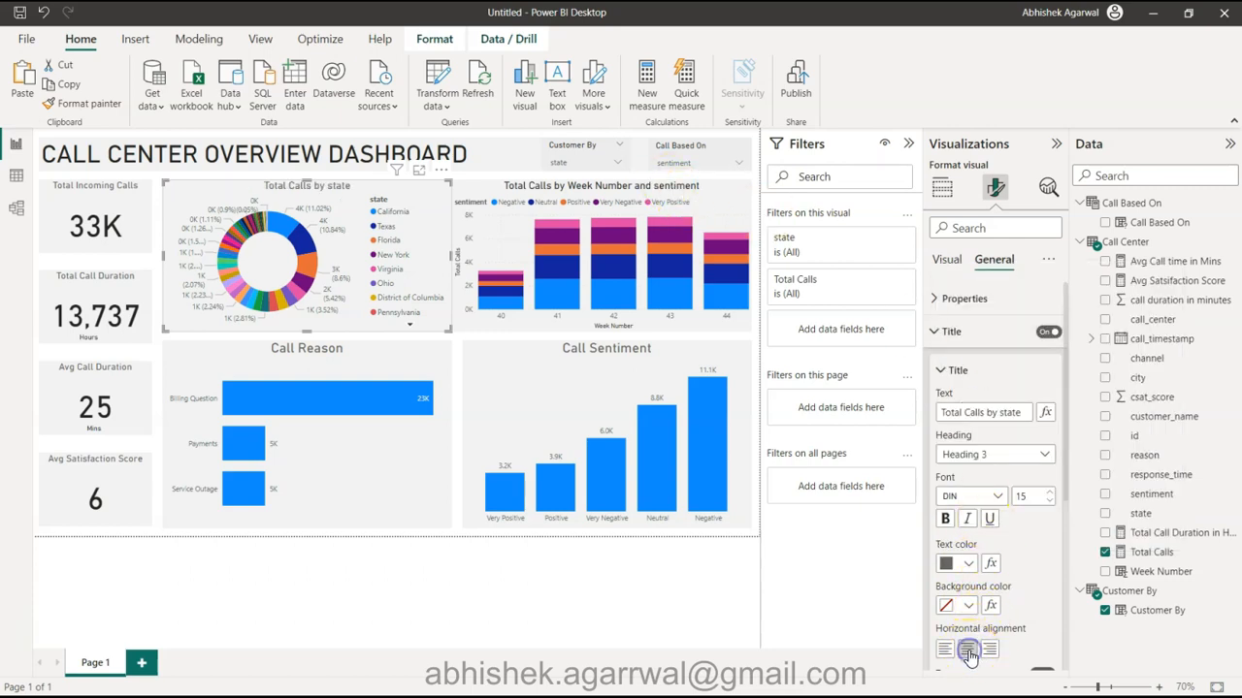
# Change the weekly calls chart's title text to the same dark grey as the donut chart's title
pyautogui.click(570, 187)
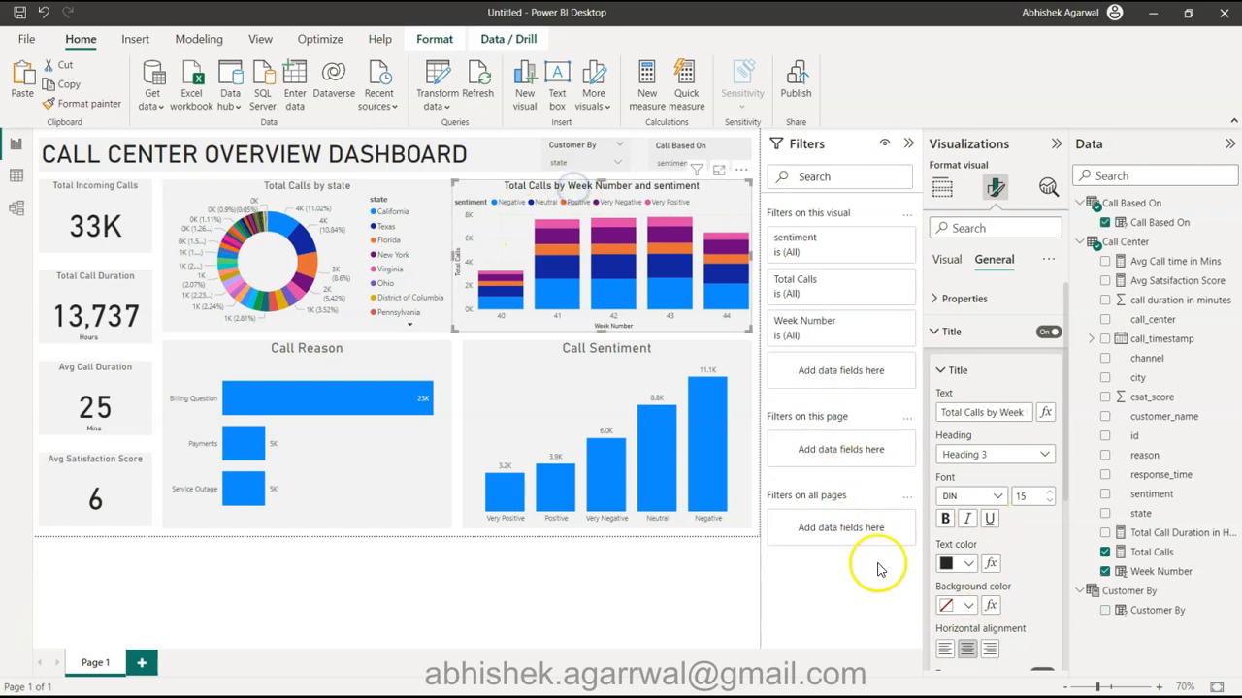
pyautogui.click(946, 566)
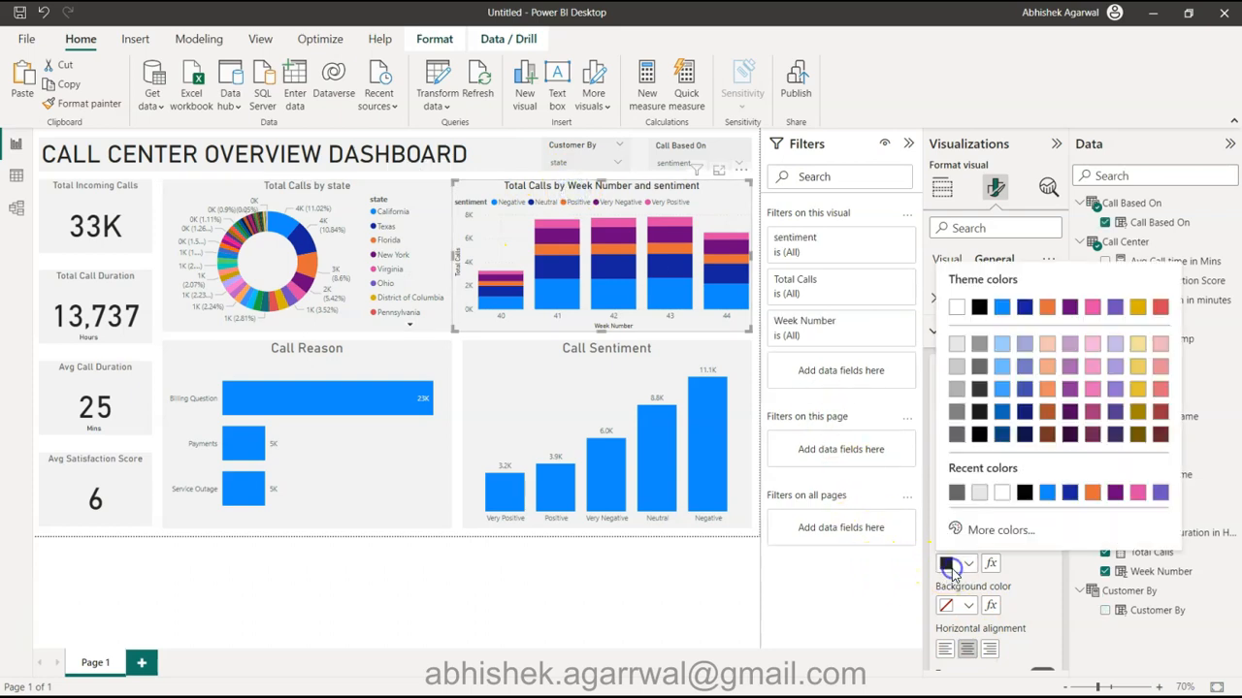
pyautogui.click(984, 379)
pyautogui.click(582, 363)
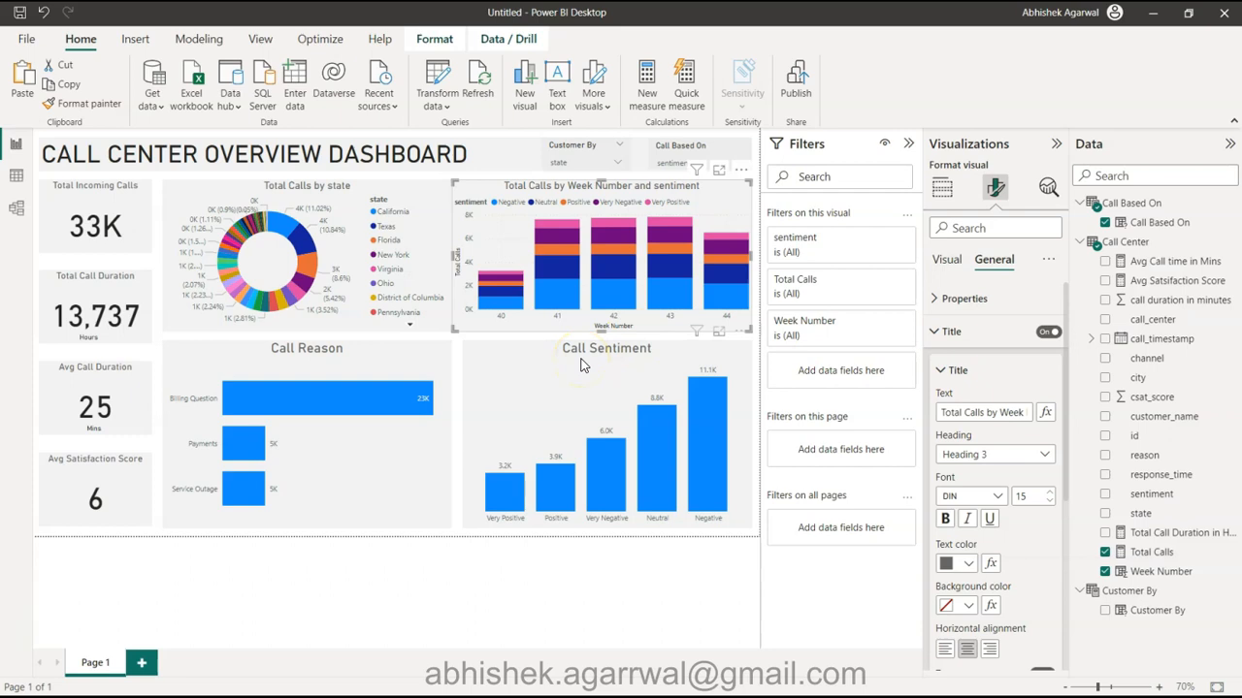
# Collapse the Filters, Visualizations and Data panes, and switch the Customer By slicer to channel
pyautogui.click(908, 143)
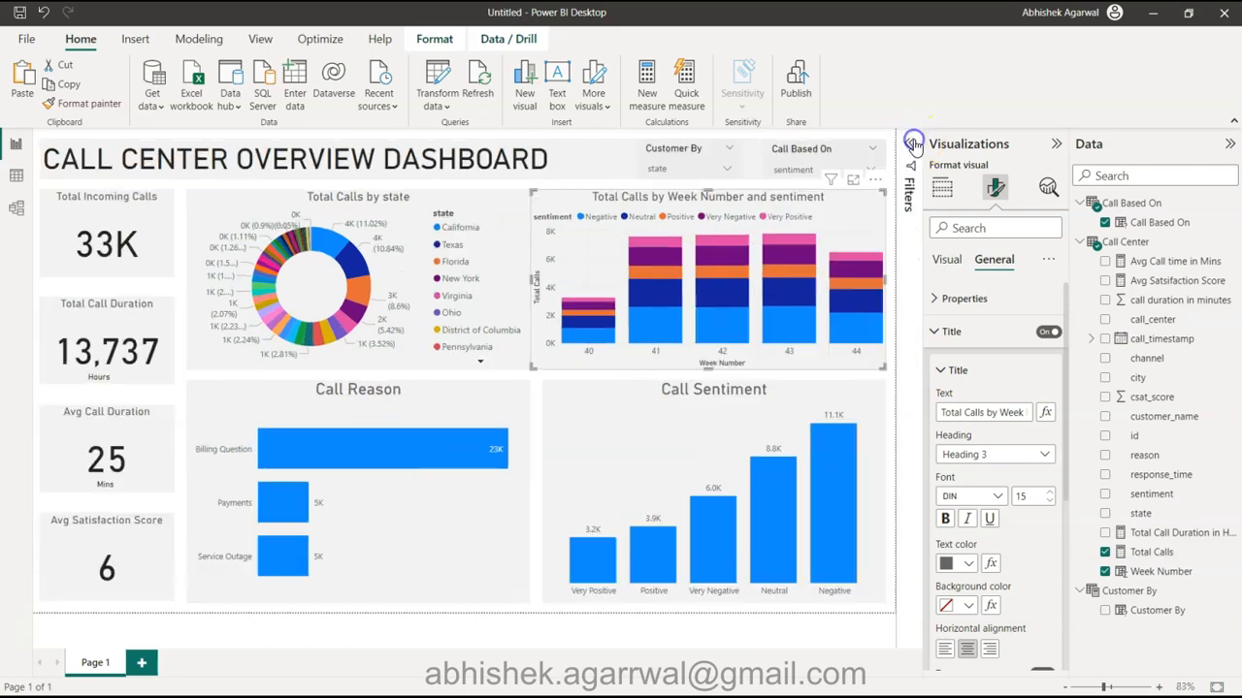
pyautogui.click(1055, 143)
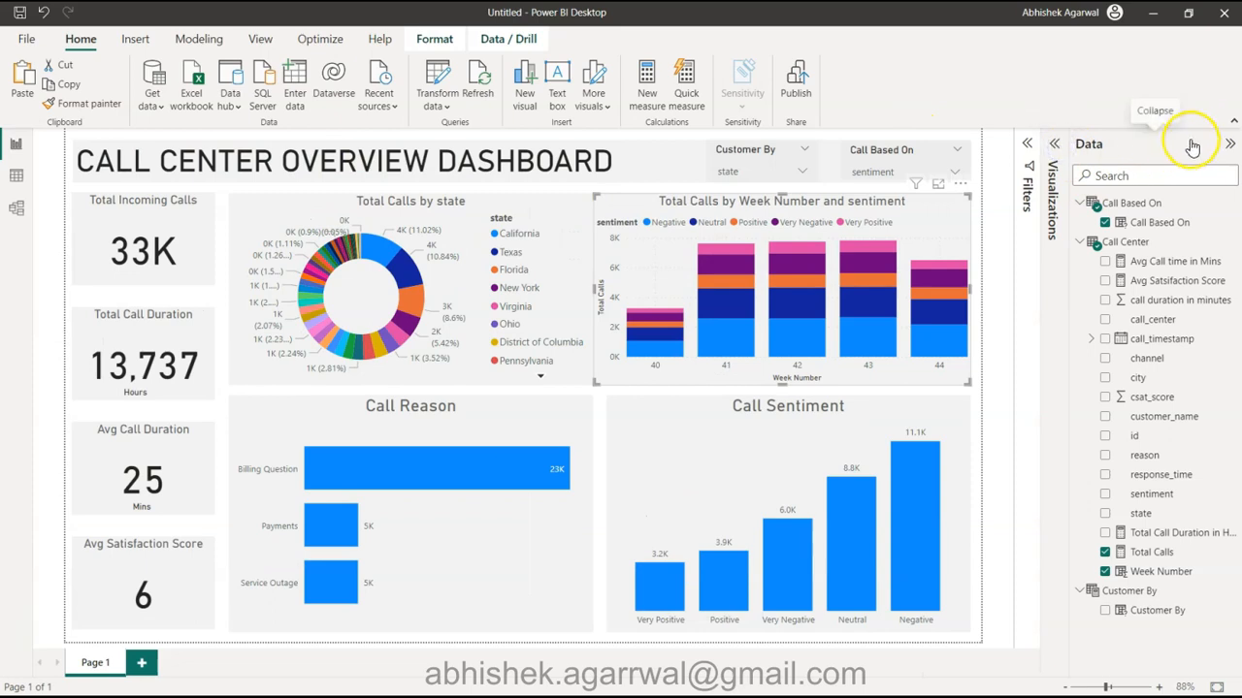
pyautogui.click(1229, 144)
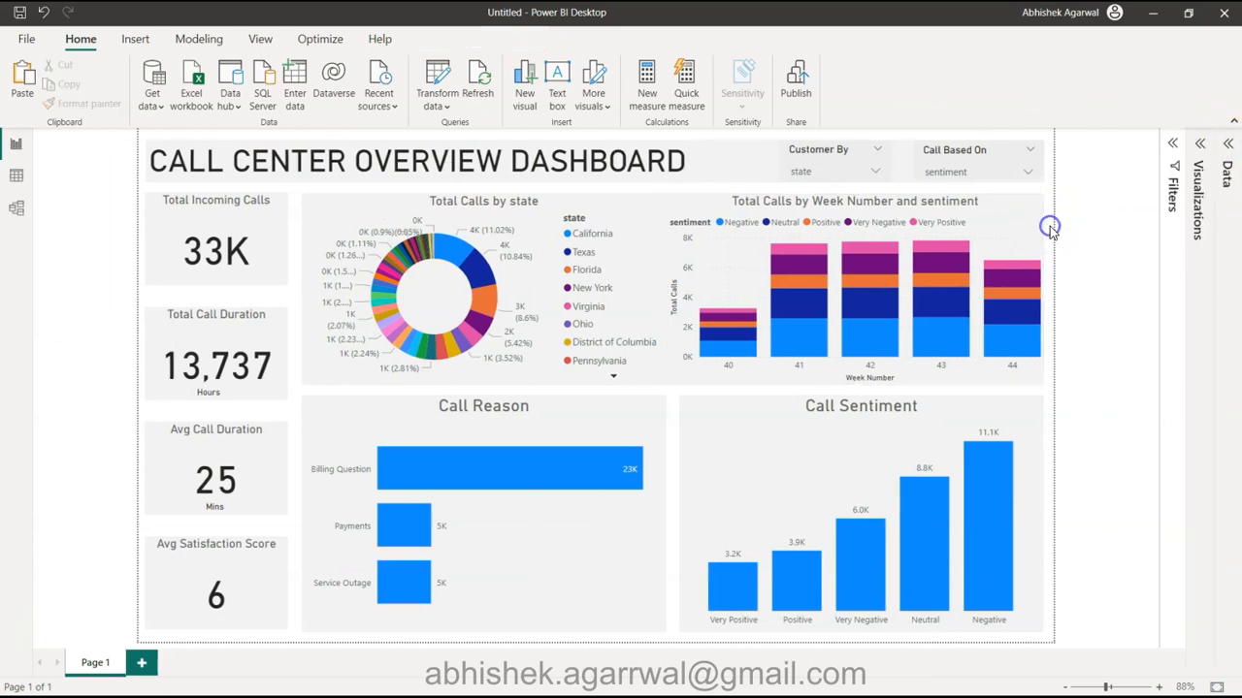
pyautogui.click(863, 171)
pyautogui.click(820, 213)
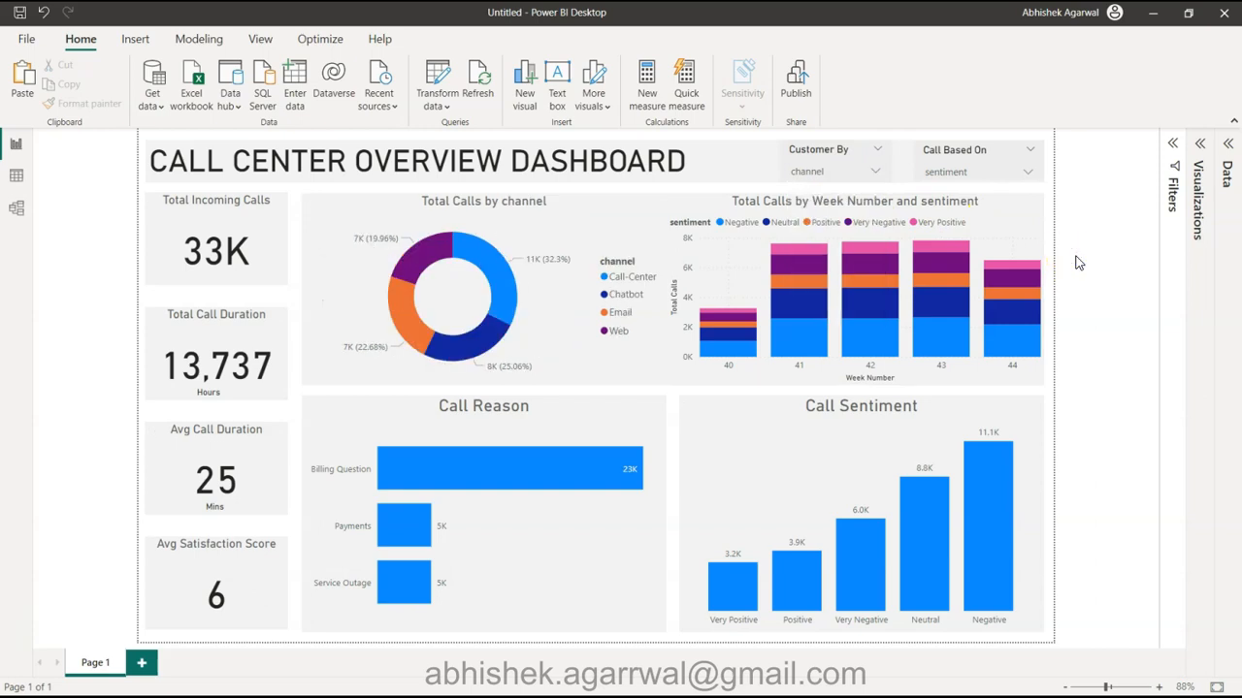
# Narrow the weekly calls chart from its left side so it aligns with the Call Sentiment chart below
pyautogui.click(691, 238)
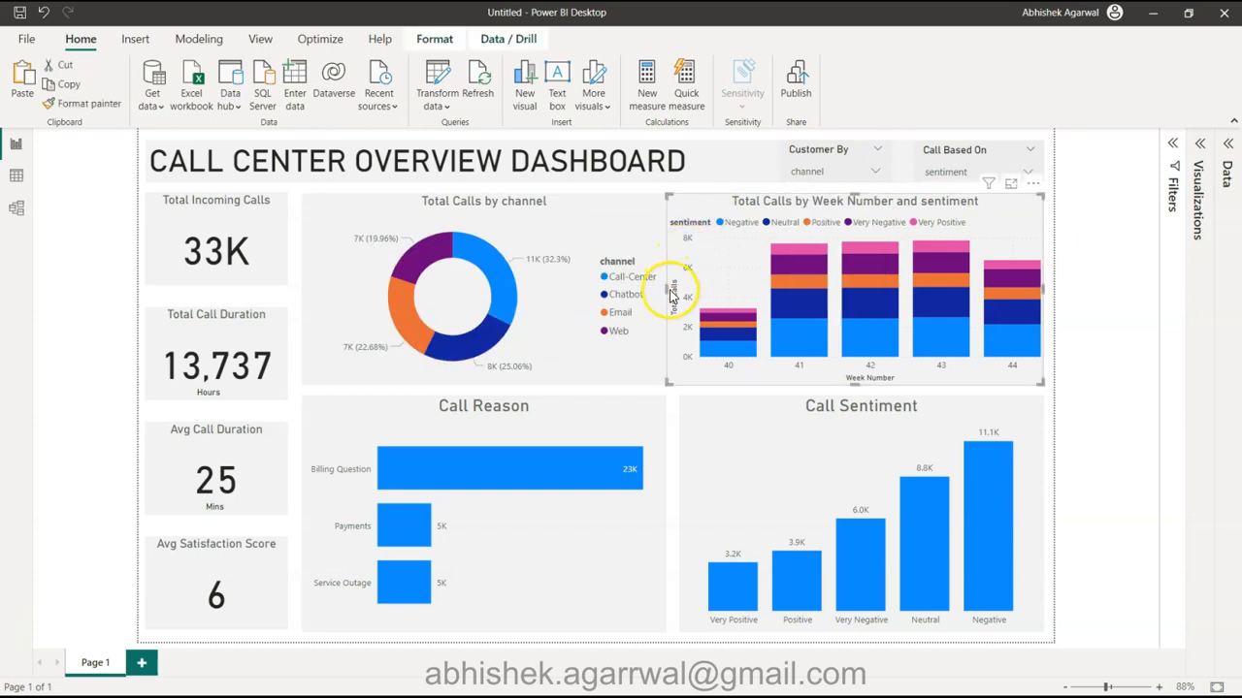
pyautogui.moveTo(667, 289); pyautogui.dragTo(679, 291)
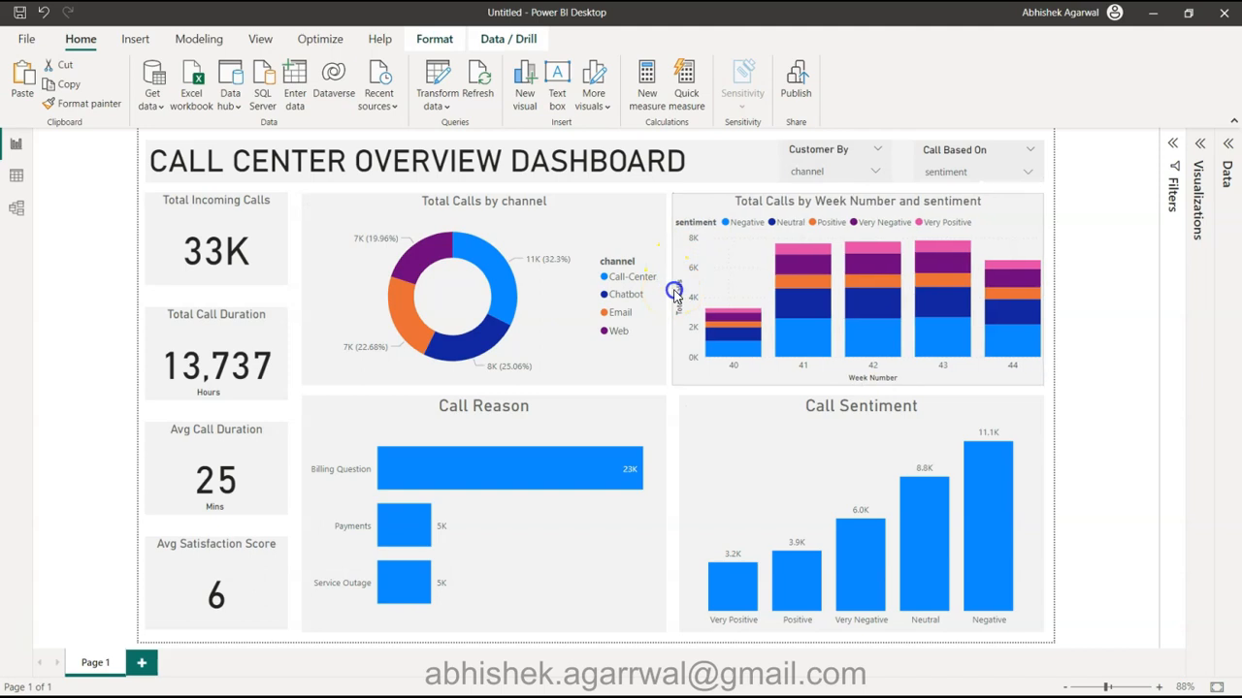
pyautogui.click(1111, 352)
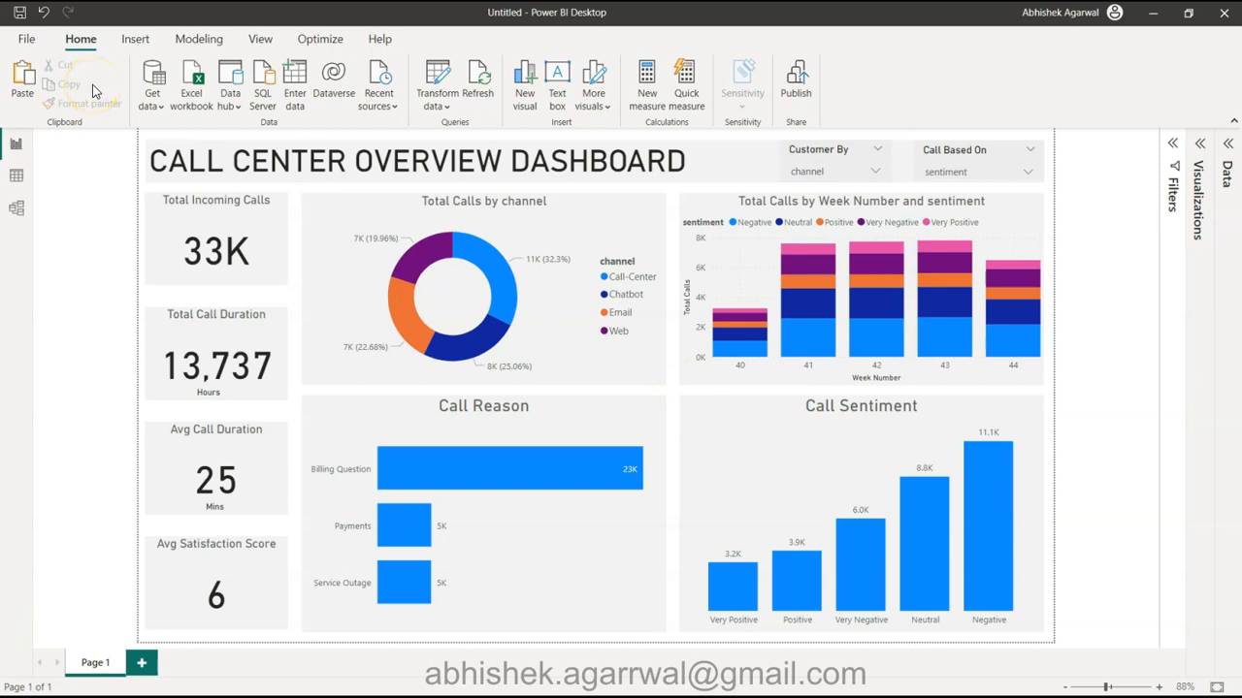
# Try to save the report as Call Center dashboard in the Downloads folder, replacing the existing file
pyautogui.click(26, 38)
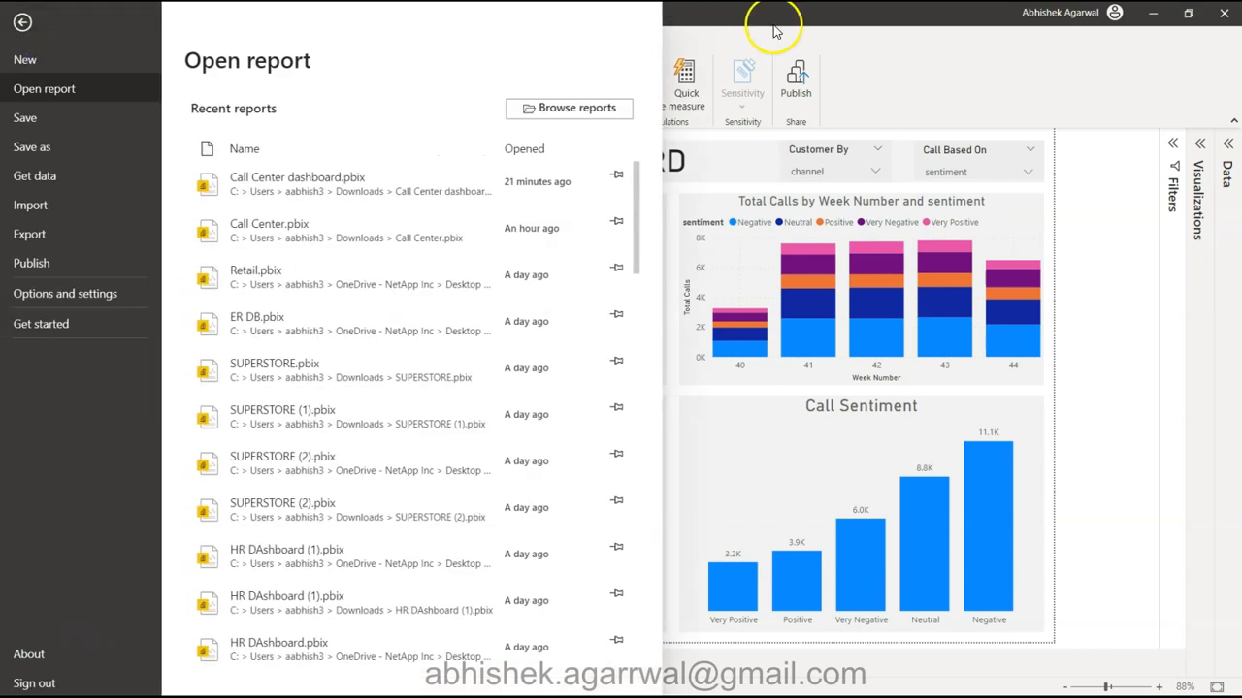
pyautogui.click(773, 27)
pyautogui.click(19, 12)
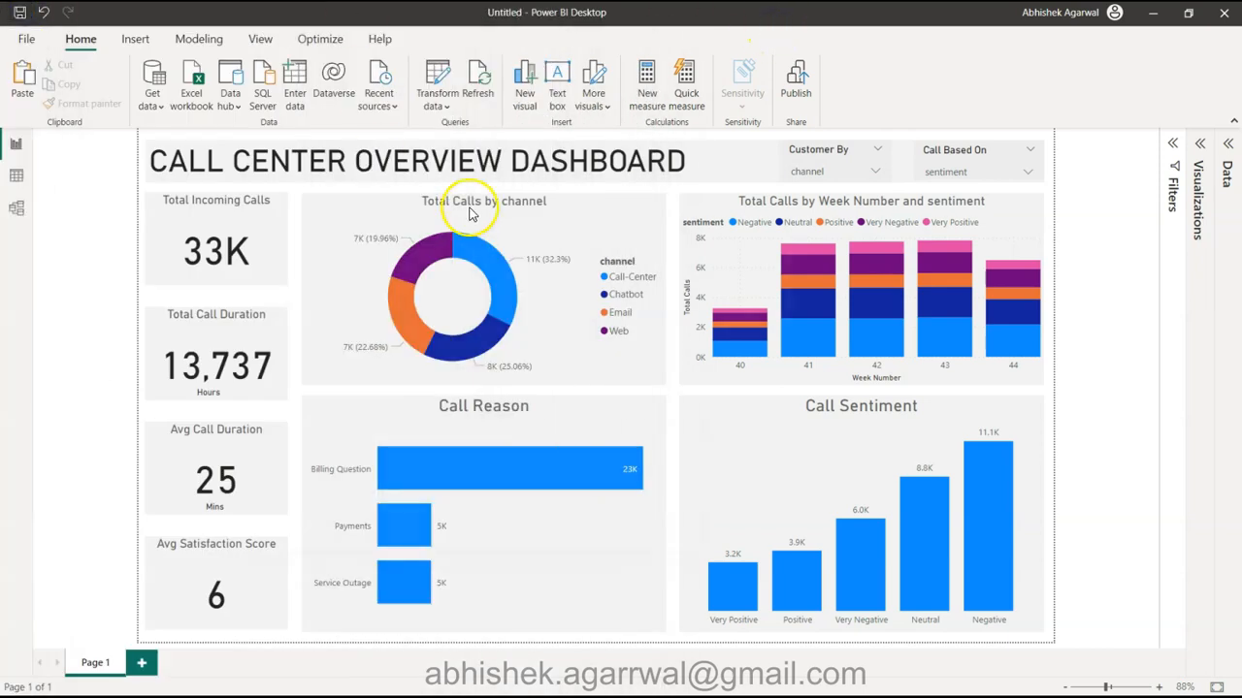
pyautogui.click(244, 146)
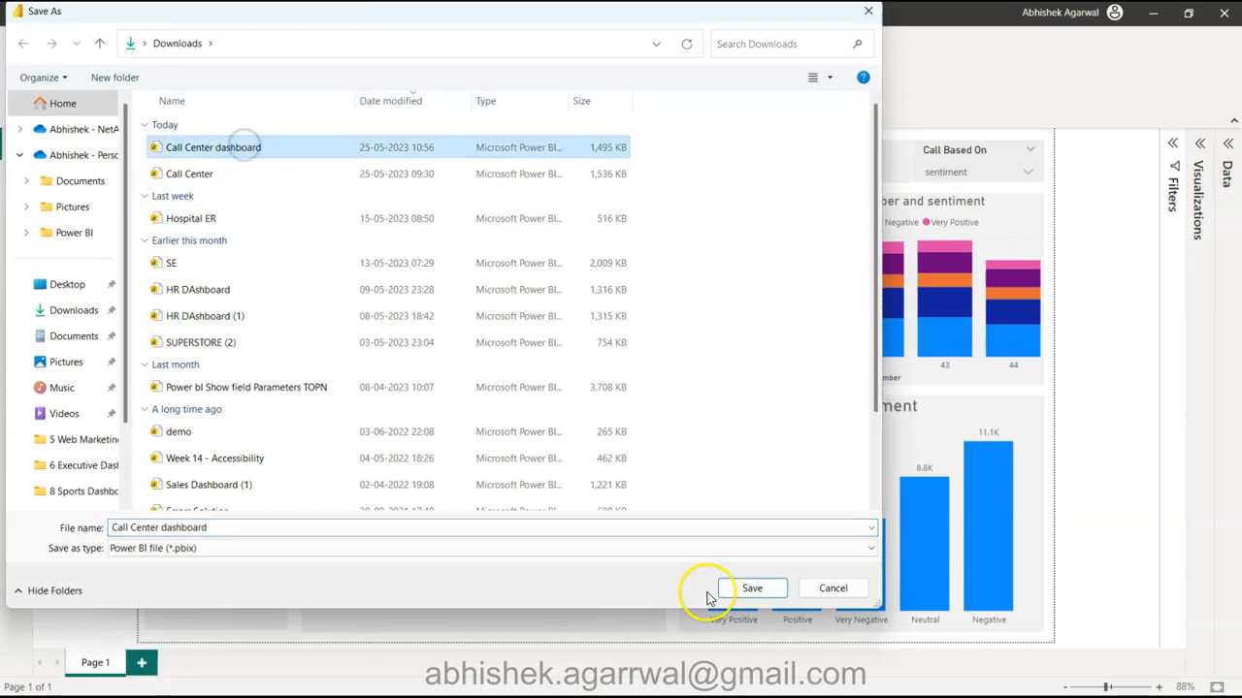
pyautogui.click(757, 588)
pyautogui.click(666, 356)
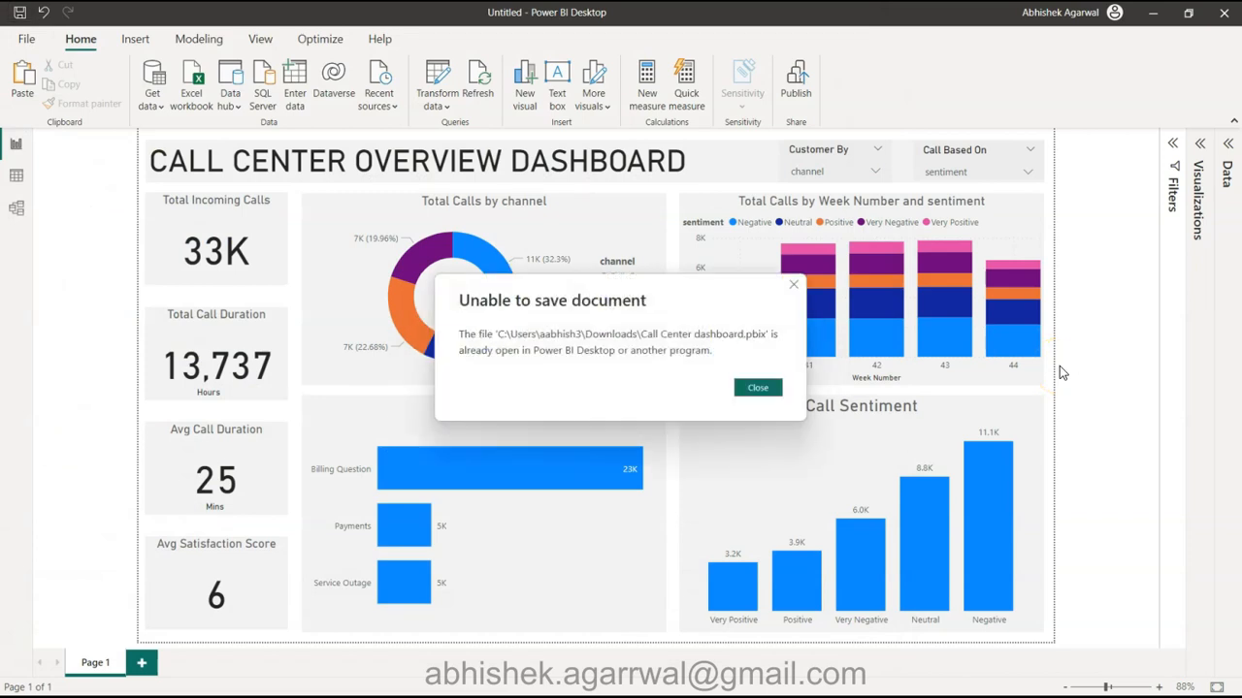
pyautogui.click(745, 389)
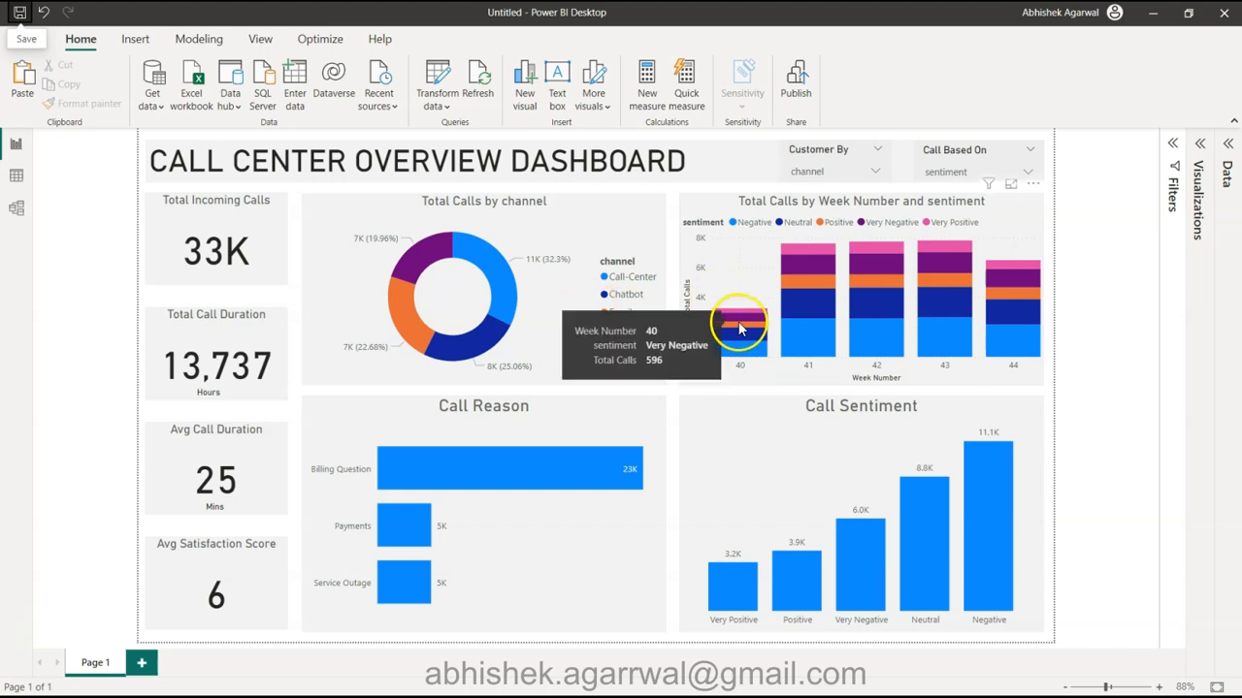
# Set the Customer By slicer's style to Tile and expand its selection and value settings
pyautogui.moveTo(945, 247)
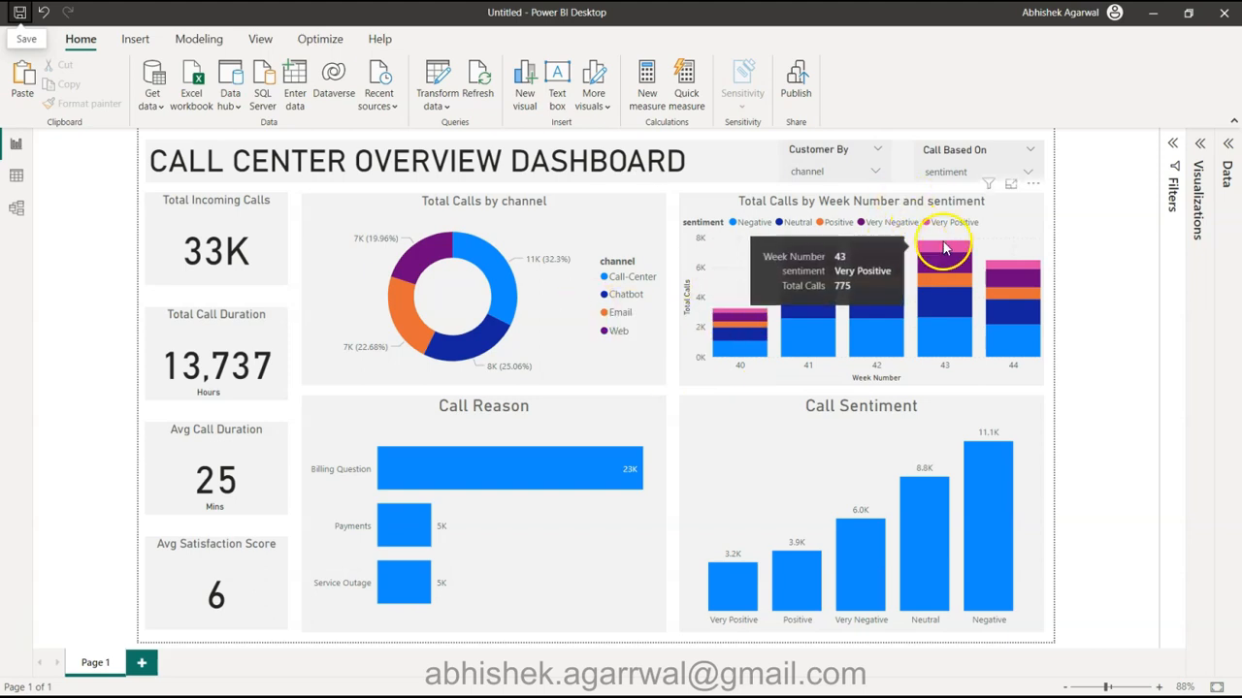
pyautogui.click(1227, 143)
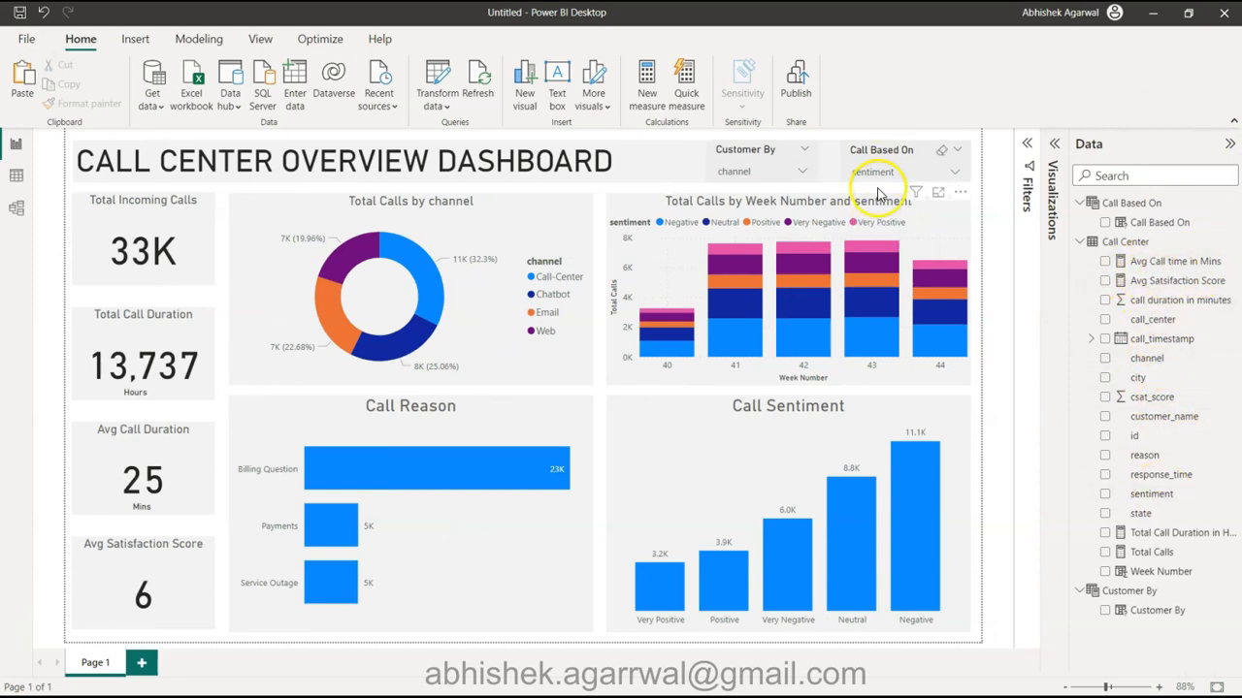
pyautogui.moveTo(851, 304)
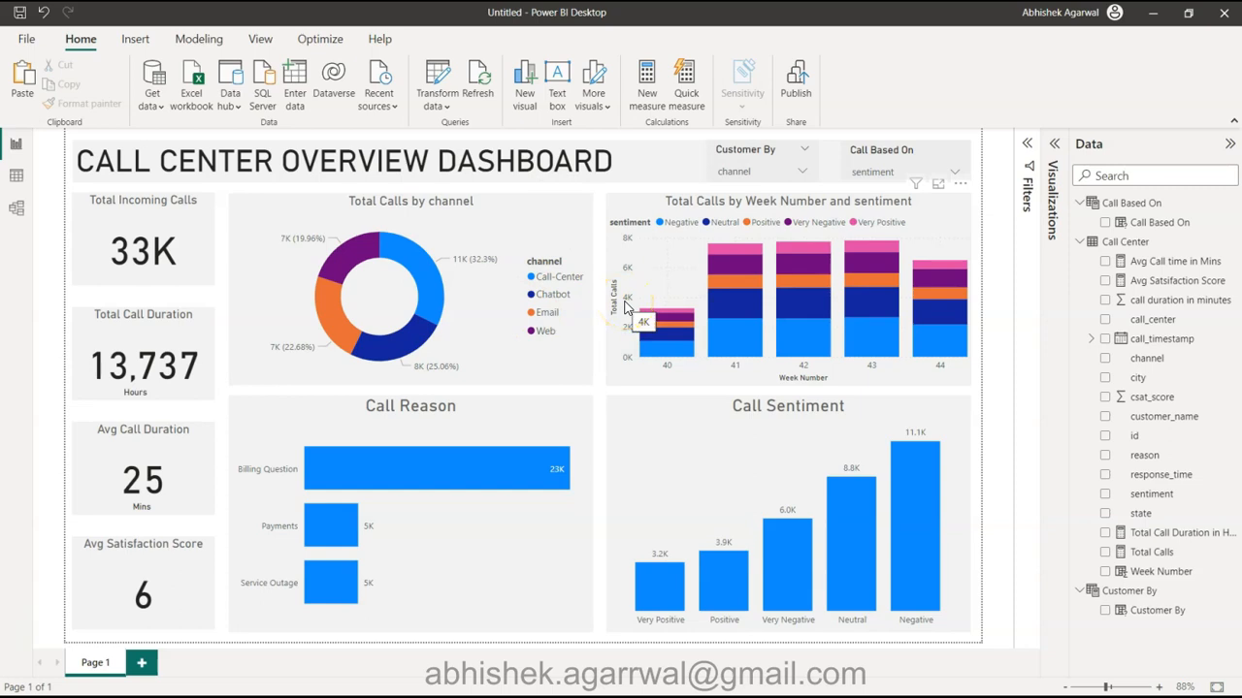
pyautogui.click(741, 155)
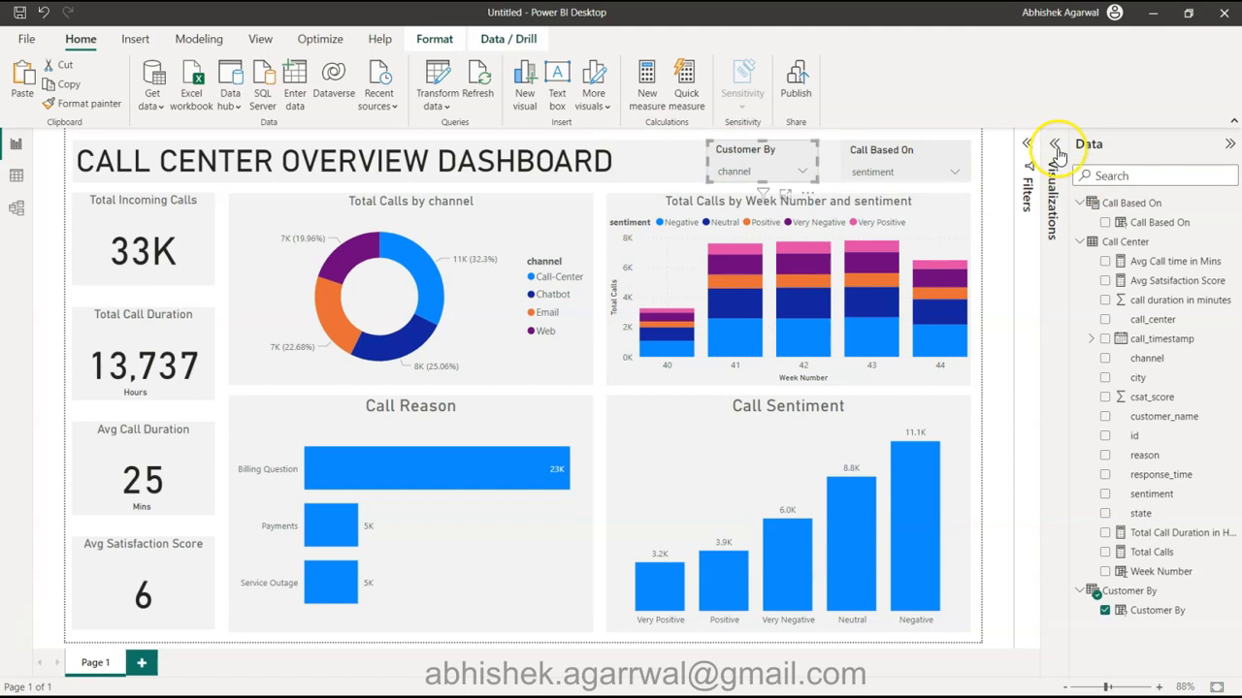
pyautogui.click(1052, 177)
pyautogui.click(997, 185)
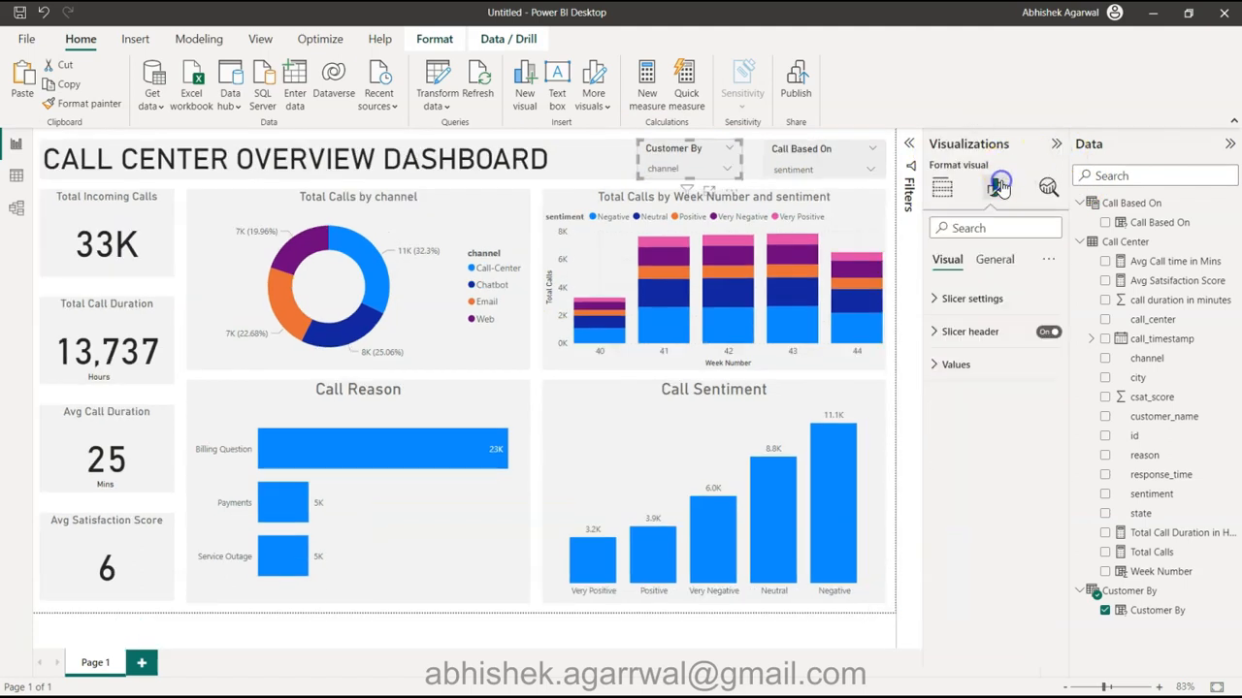
pyautogui.click(988, 299)
pyautogui.click(987, 380)
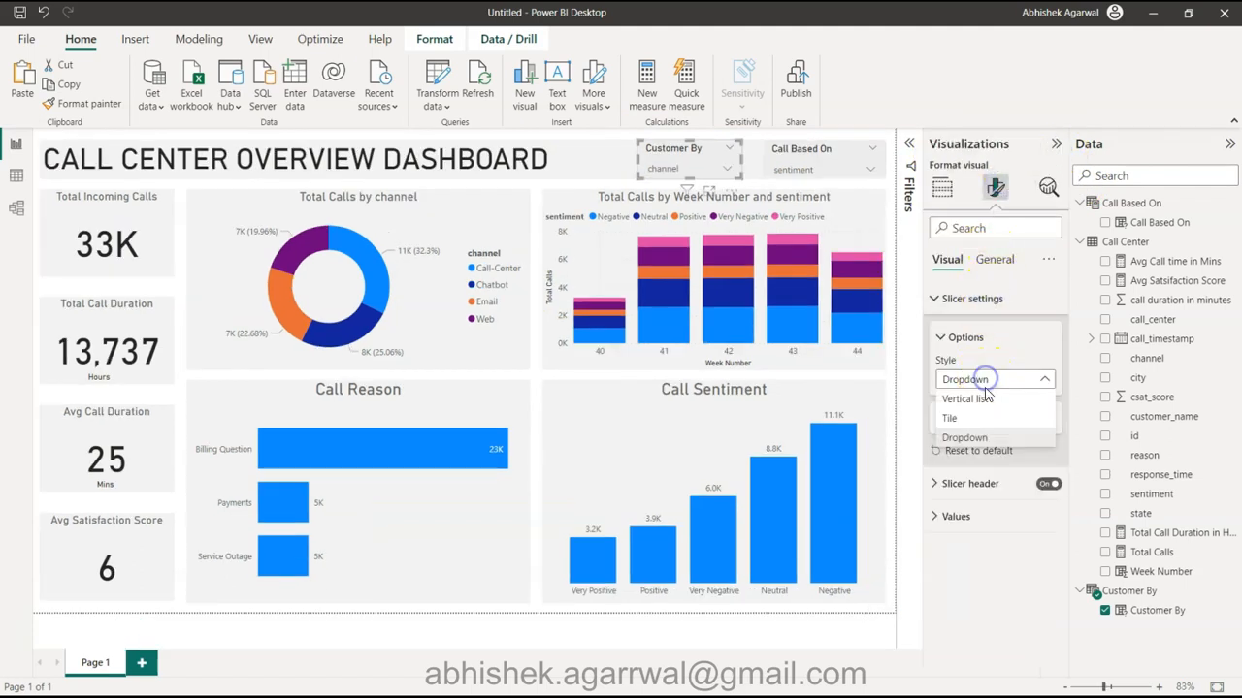
pyautogui.click(986, 417)
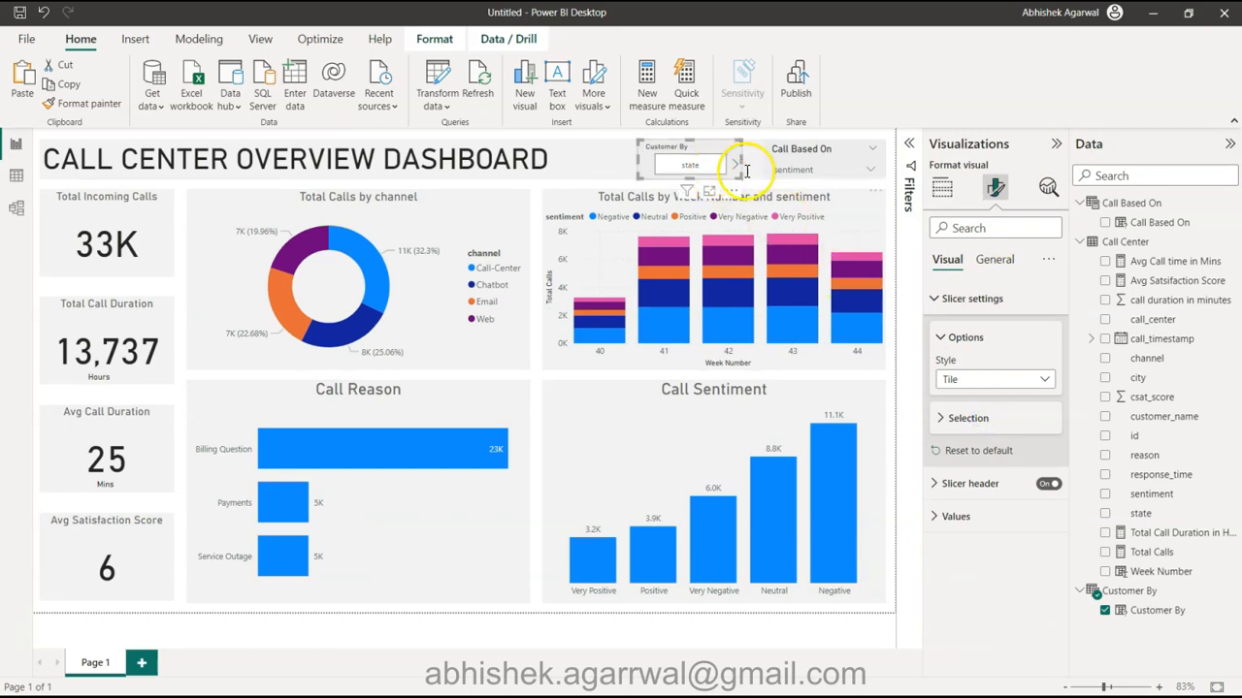
pyautogui.click(1026, 418)
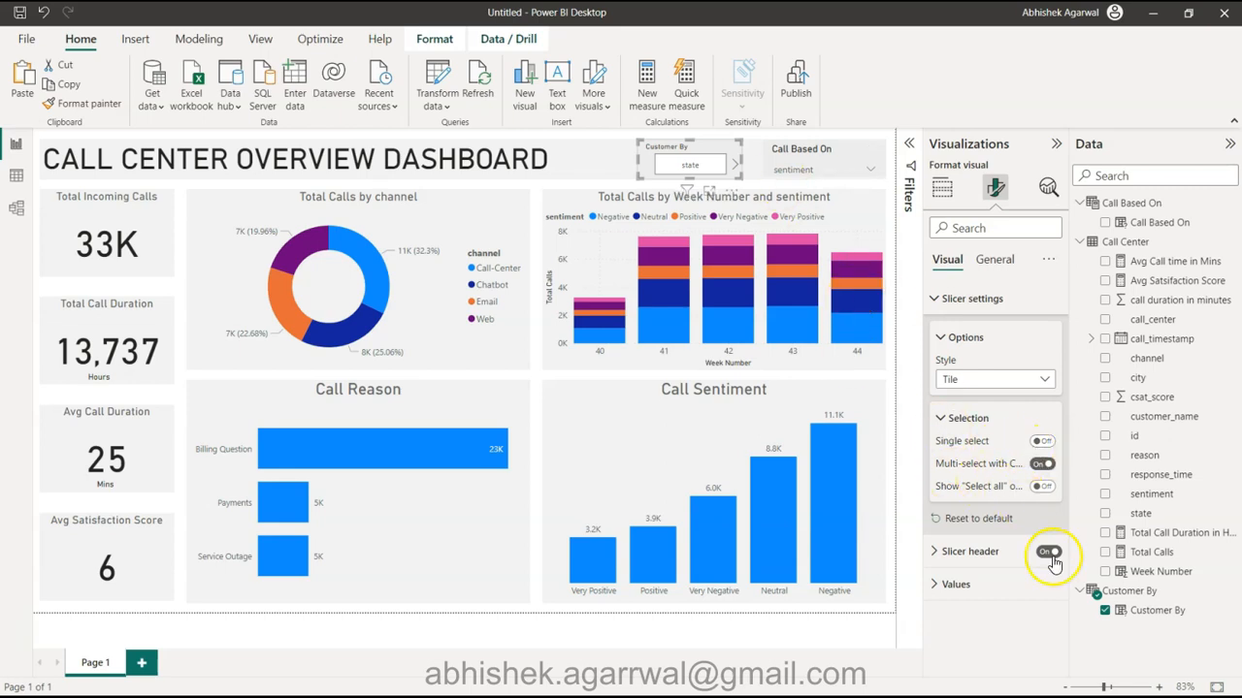
pyautogui.click(1004, 590)
pyautogui.scroll(-3, 1006, 598)
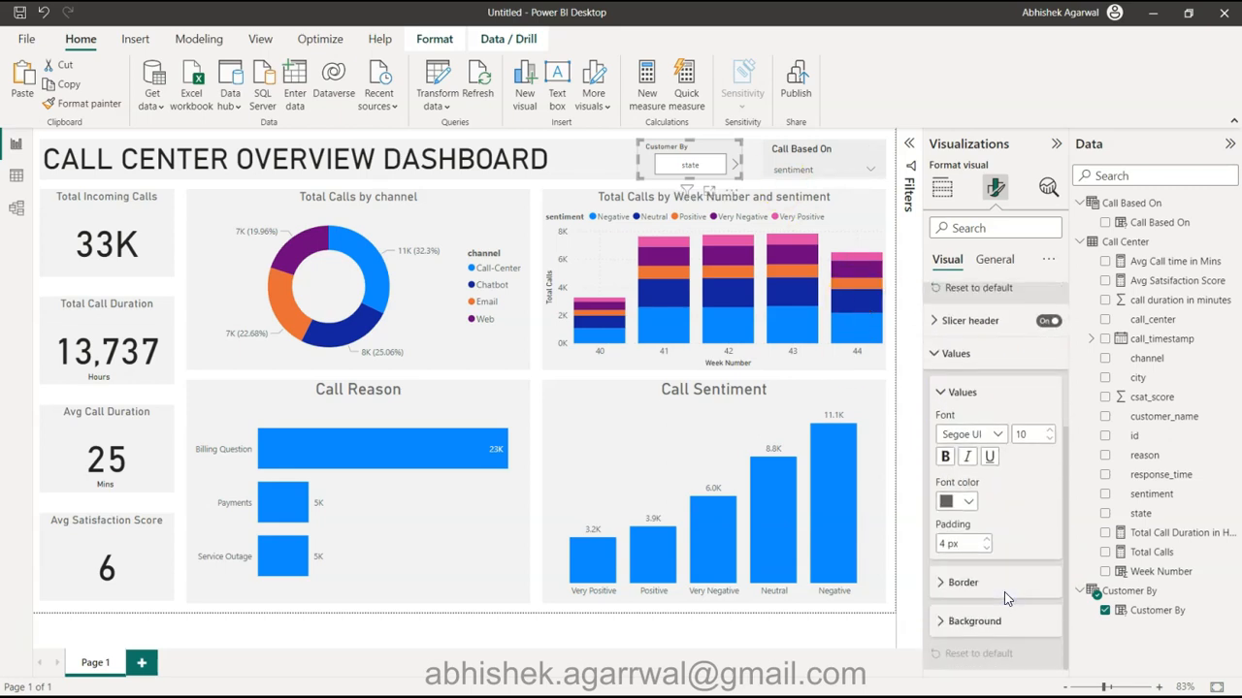
# Move the Customer By tile slicer above the donut chart's right half and shift the donut chart down to make room
pyautogui.moveTo(740, 158); pyautogui.dragTo(512, 200)
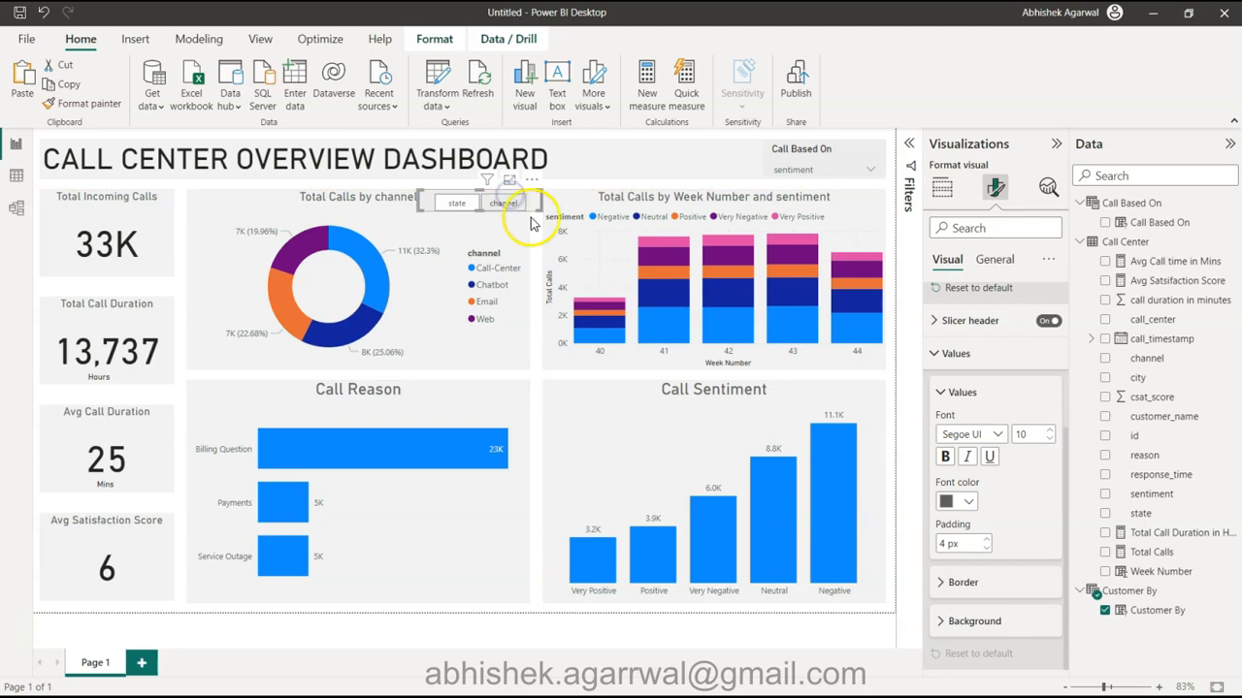
pyautogui.click(532, 217)
pyautogui.click(530, 212)
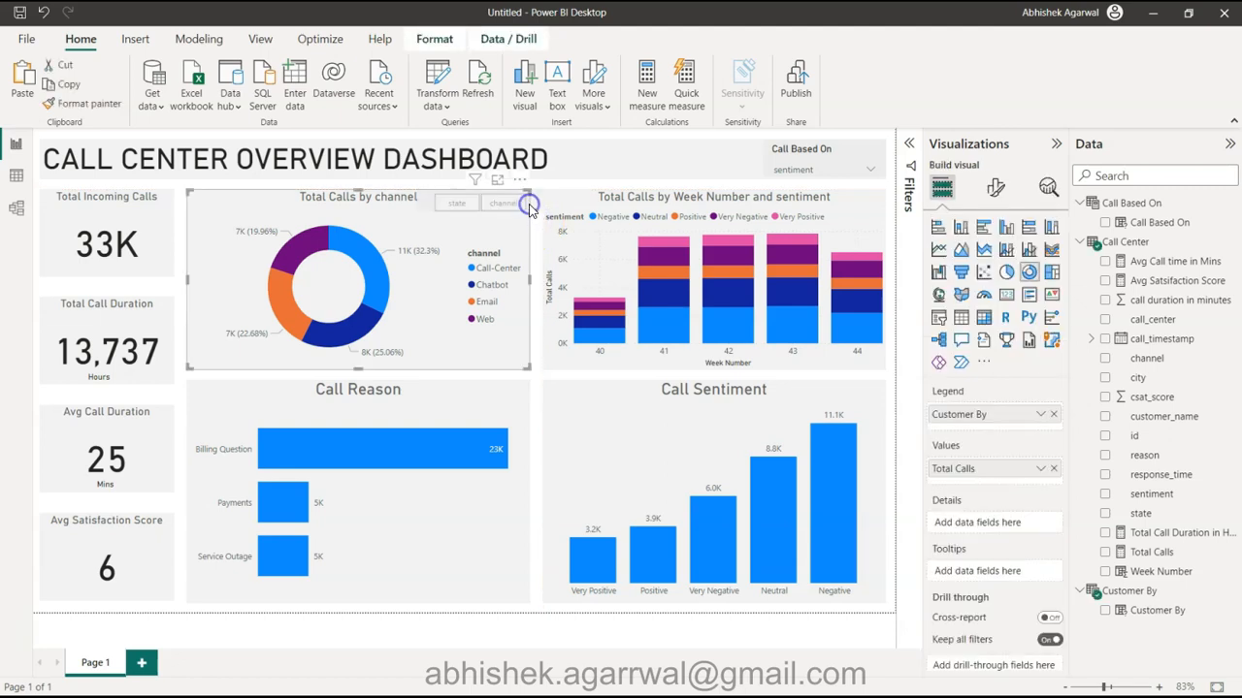
pyautogui.click(478, 201)
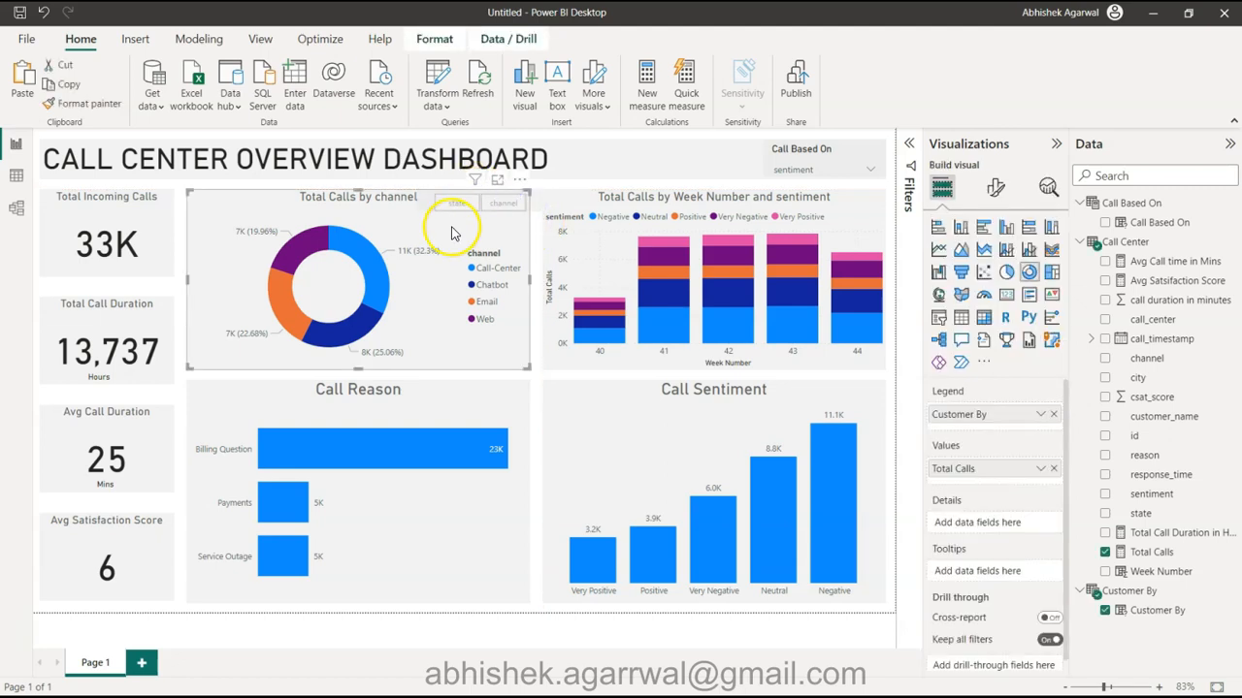
pyautogui.moveTo(413, 220); pyautogui.dragTo(417, 262)
# Turn off the background of the Customer By tile slicer
pyautogui.click(424, 203)
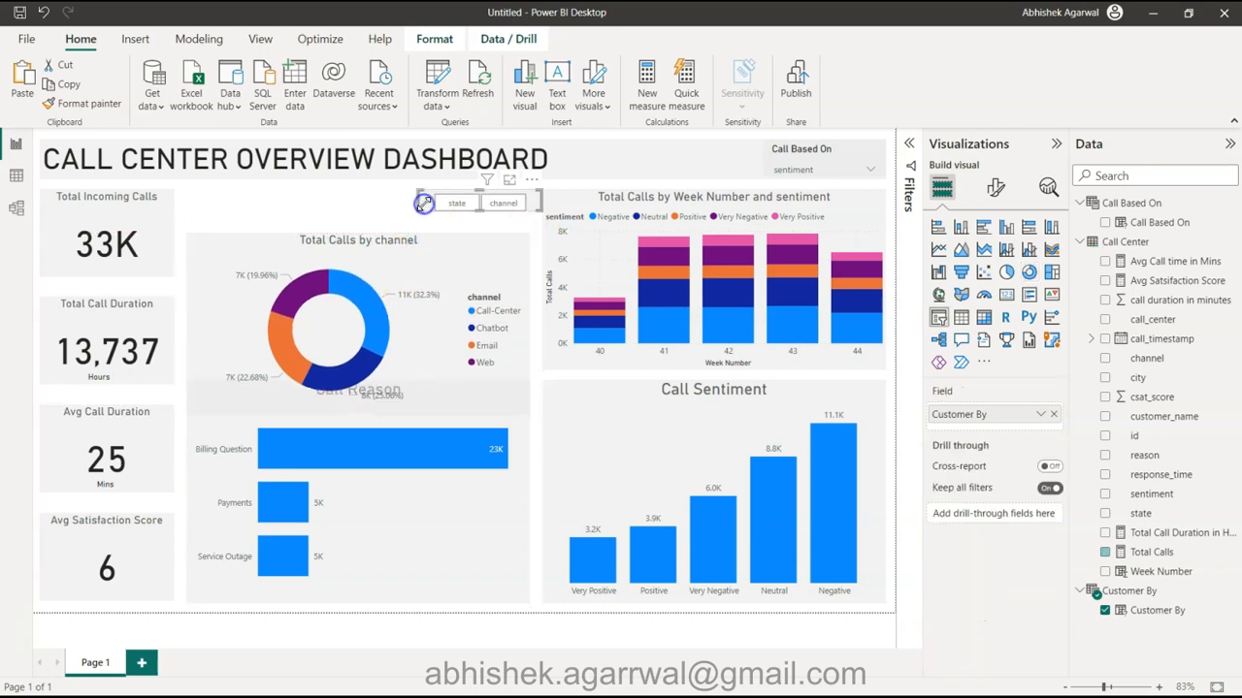
pyautogui.click(995, 187)
pyautogui.click(993, 260)
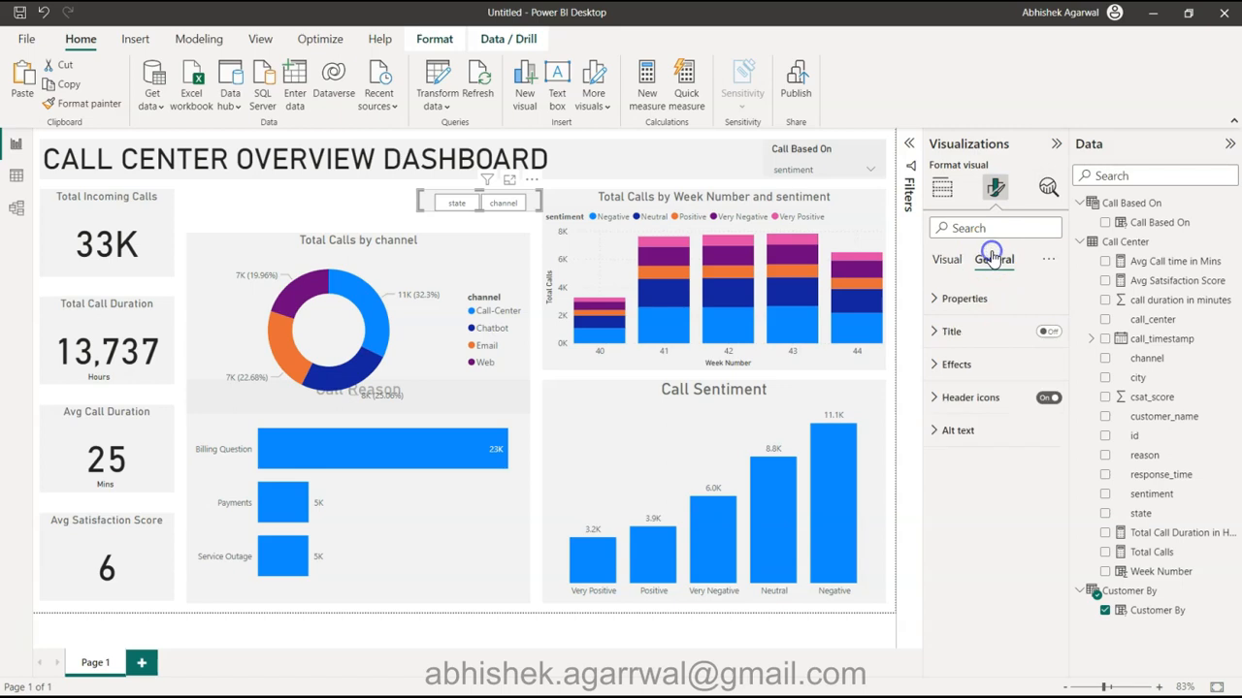
pyautogui.click(984, 364)
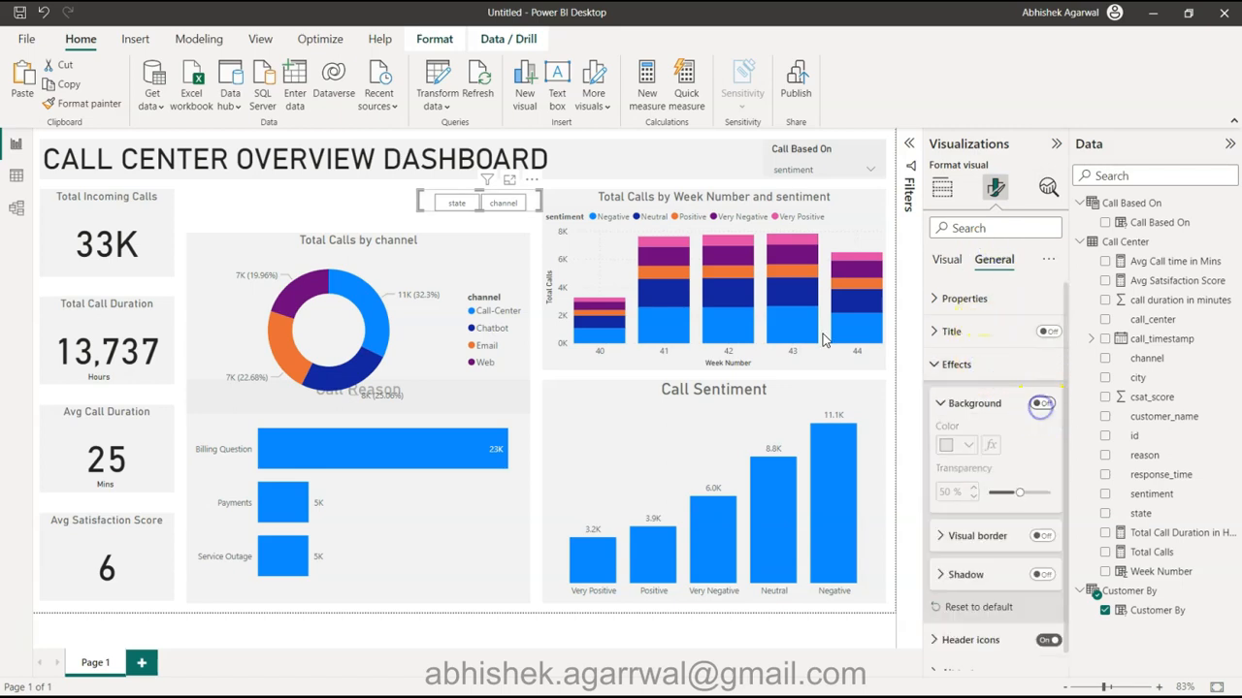
# Move the Total Calls donut chart back up into its place in the layout, aligned with the weekly column chart
pyautogui.moveTo(461, 247); pyautogui.dragTo(462, 204)
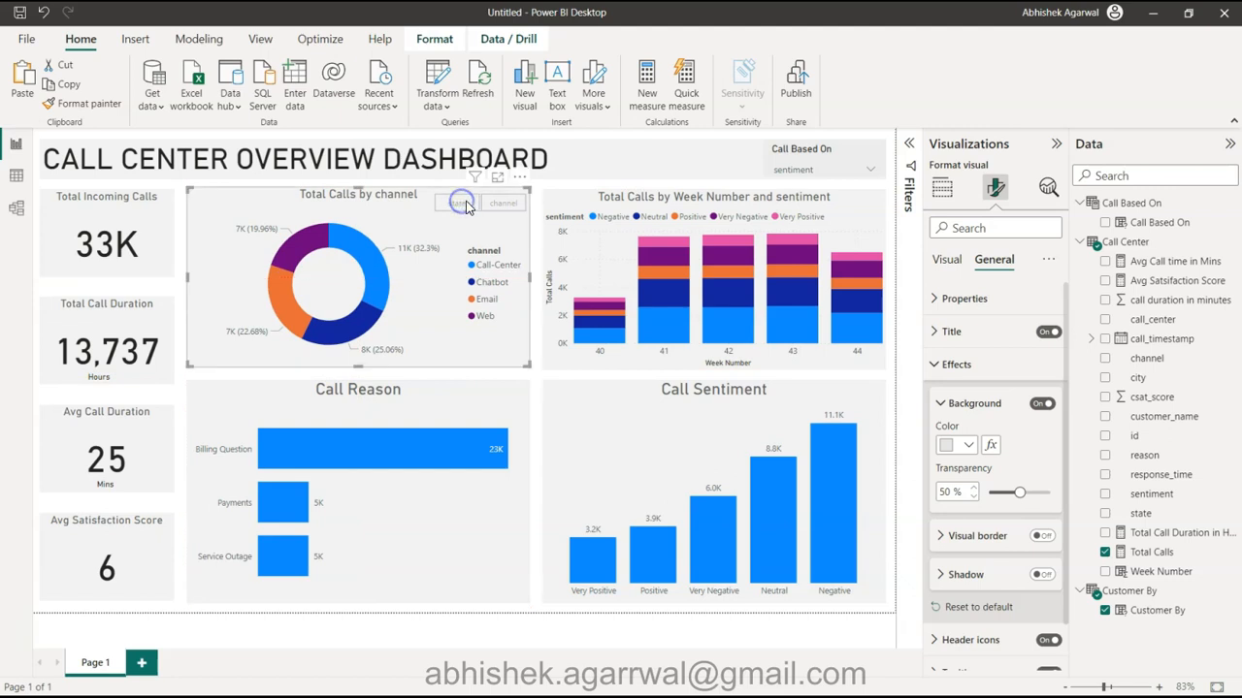
pyautogui.click(535, 231)
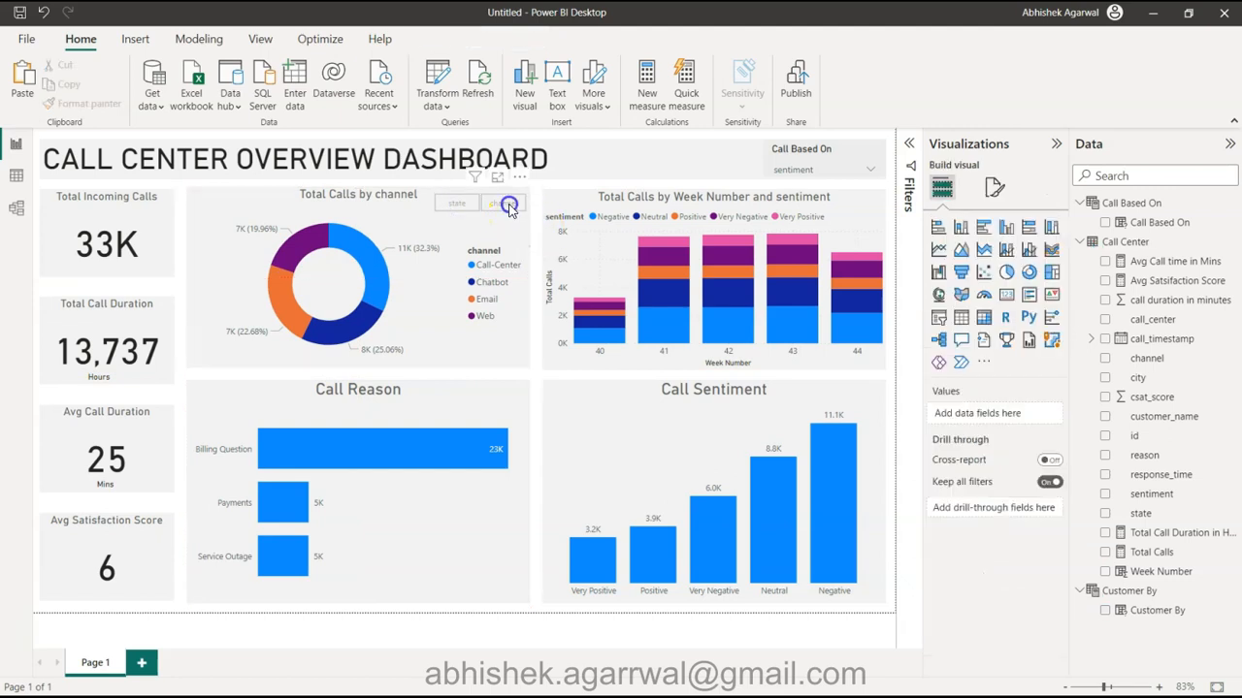
pyautogui.click(510, 209)
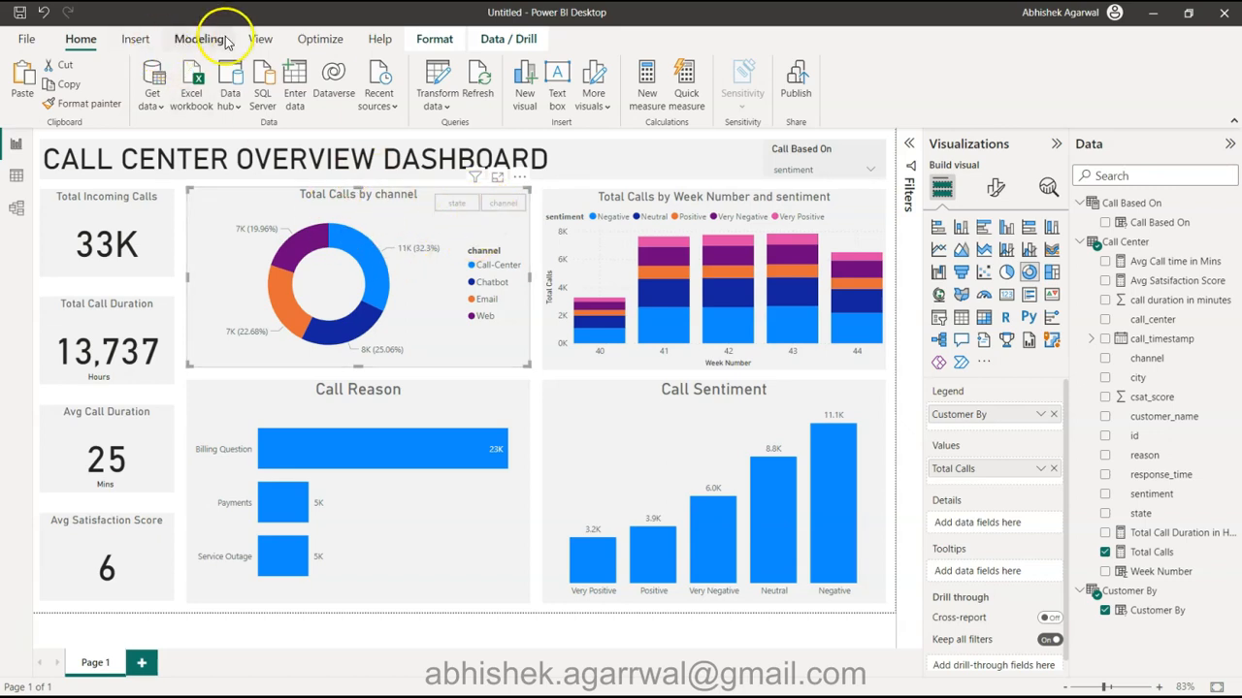
# Show the Selection pane and bring the Customer By tile slicer in front of the donut chart in the layer order
pyautogui.click(136, 39)
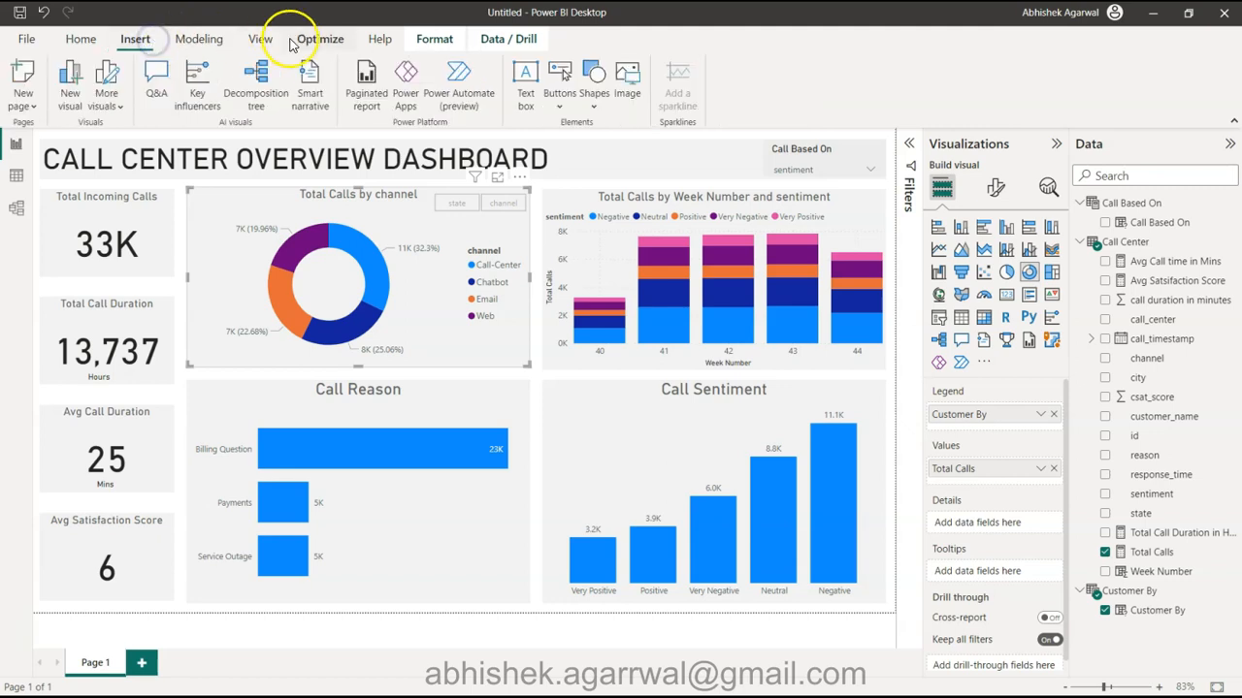
pyautogui.click(277, 42)
pyautogui.click(701, 82)
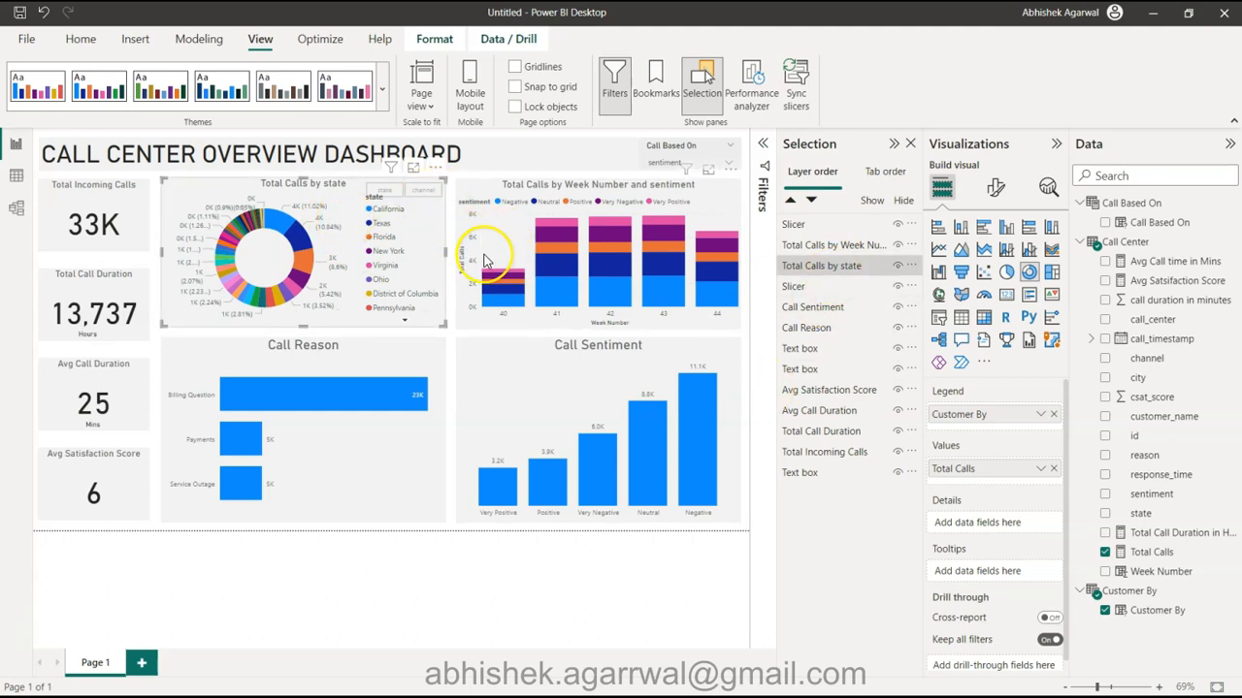
pyautogui.click(836, 224)
pyautogui.click(827, 287)
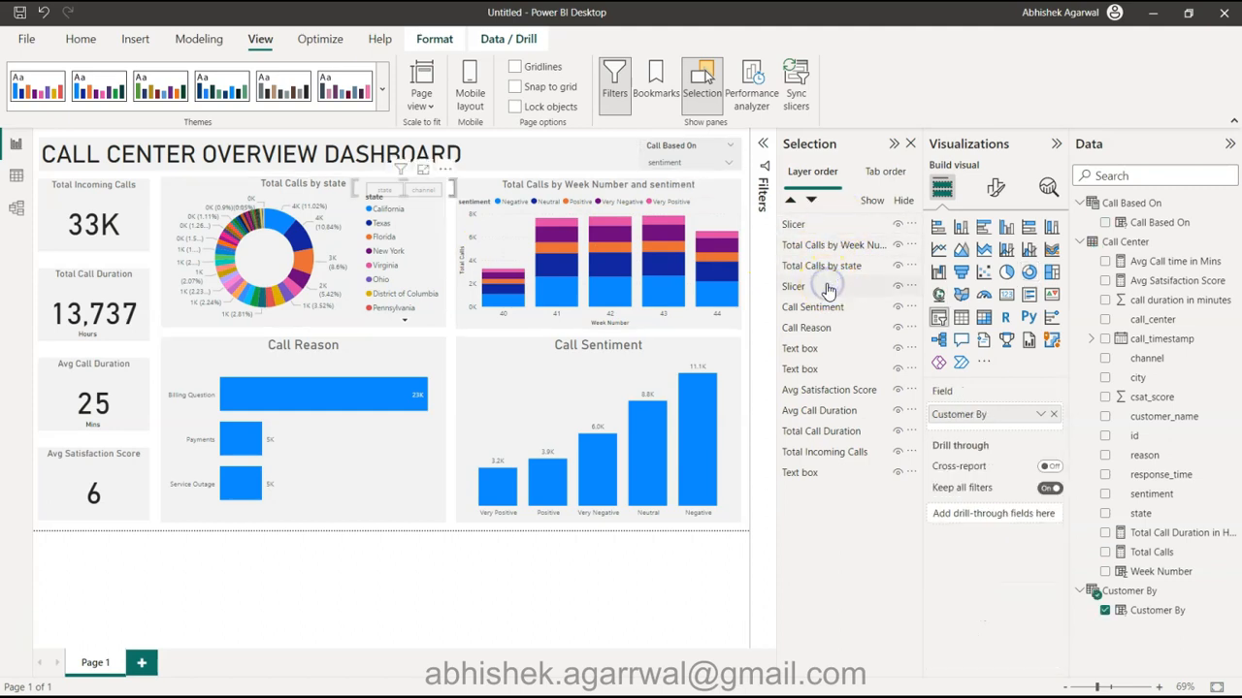
pyautogui.moveTo(826, 287); pyautogui.dragTo(826, 264)
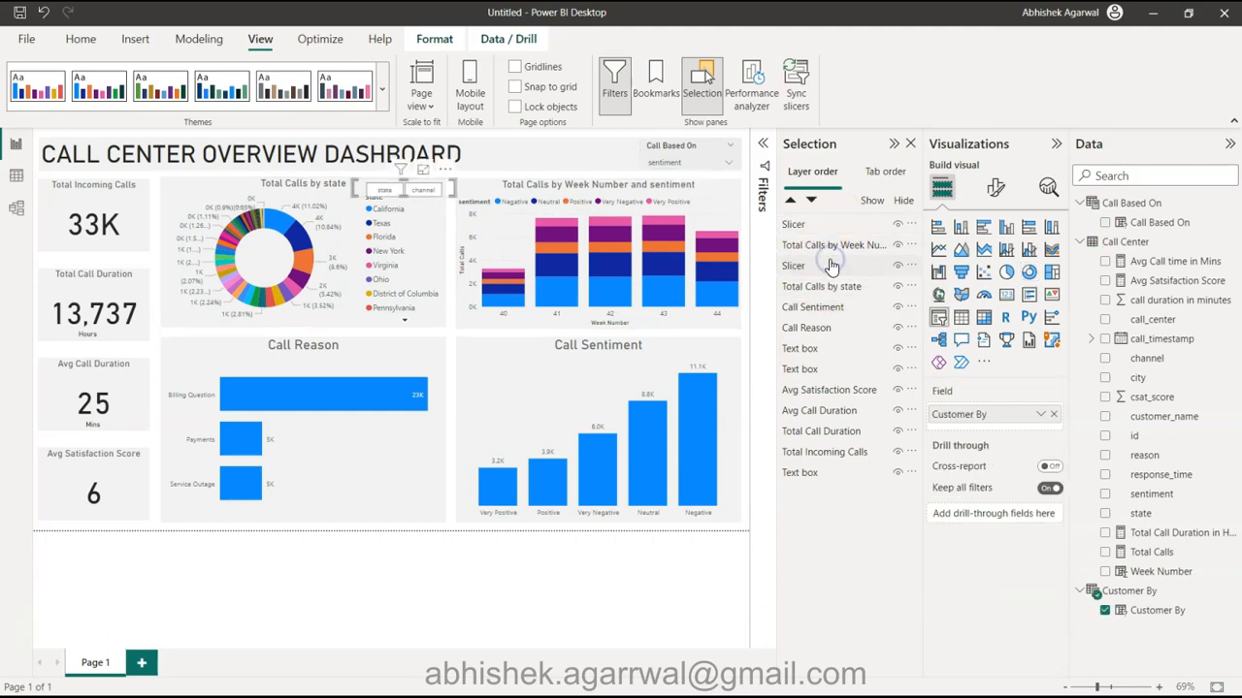
# Try the Customer By tile slicer by switching the donut chart between state and channel, leaving channel selected
pyautogui.click(450, 223)
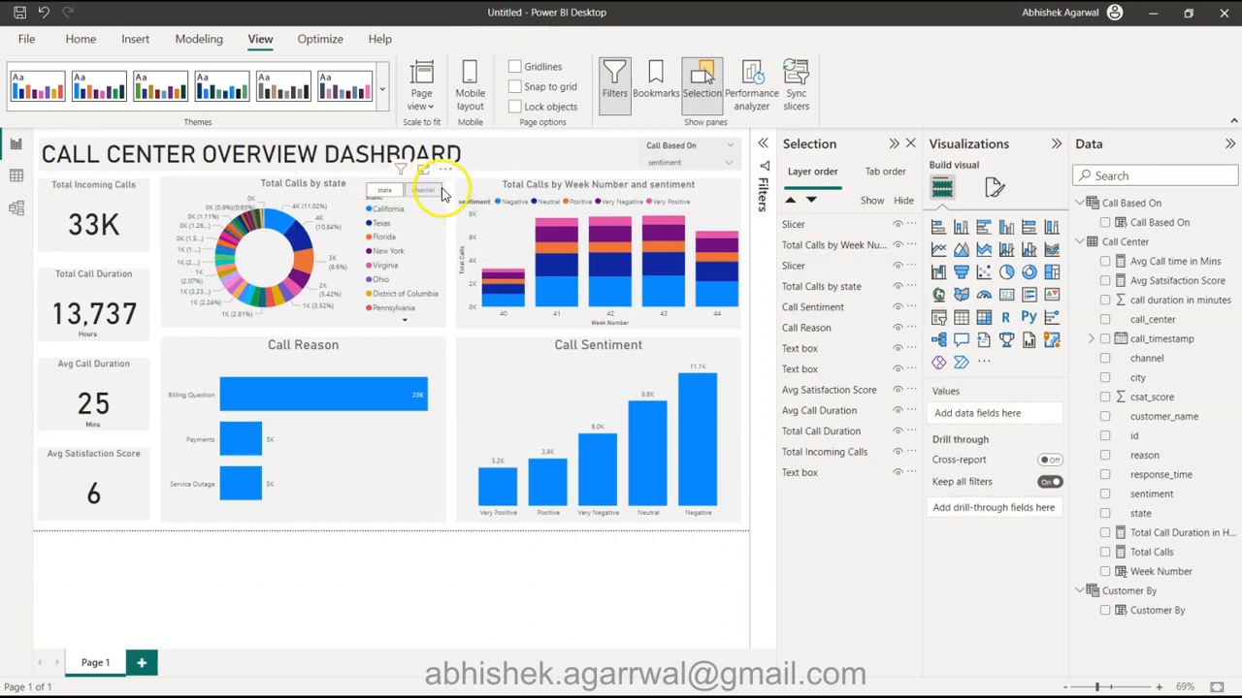
pyautogui.click(438, 191)
pyautogui.click(427, 191)
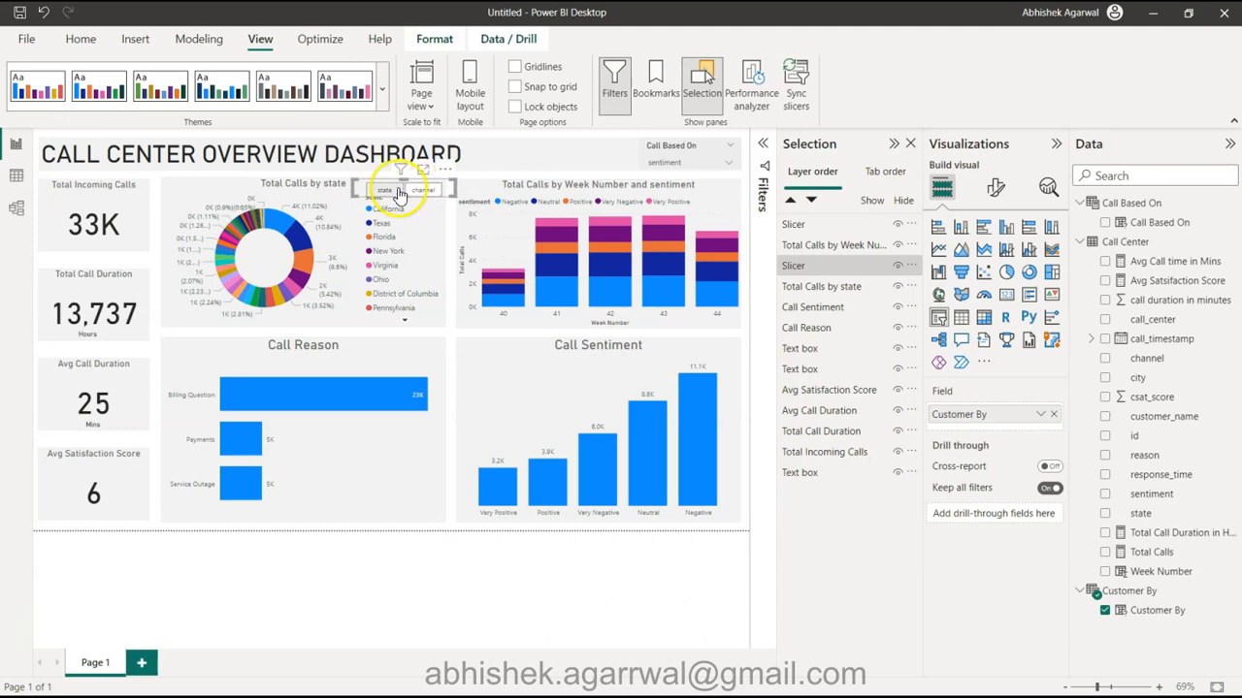
pyautogui.click(424, 190)
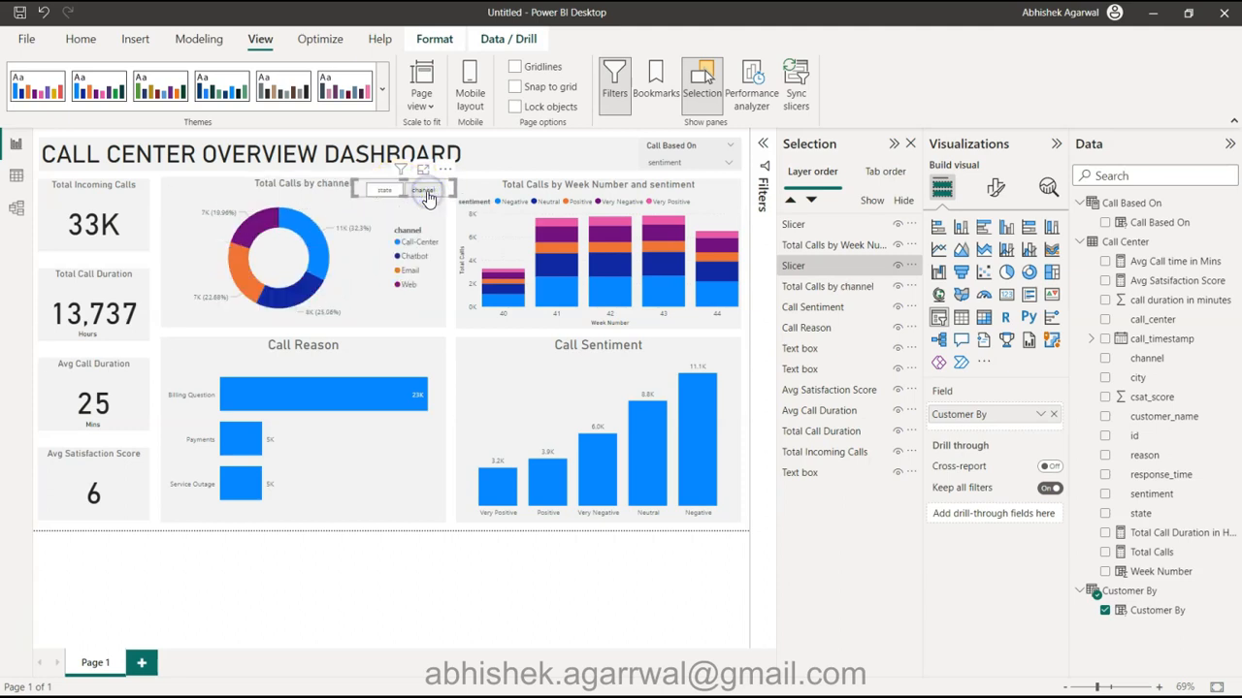
pyautogui.click(384, 190)
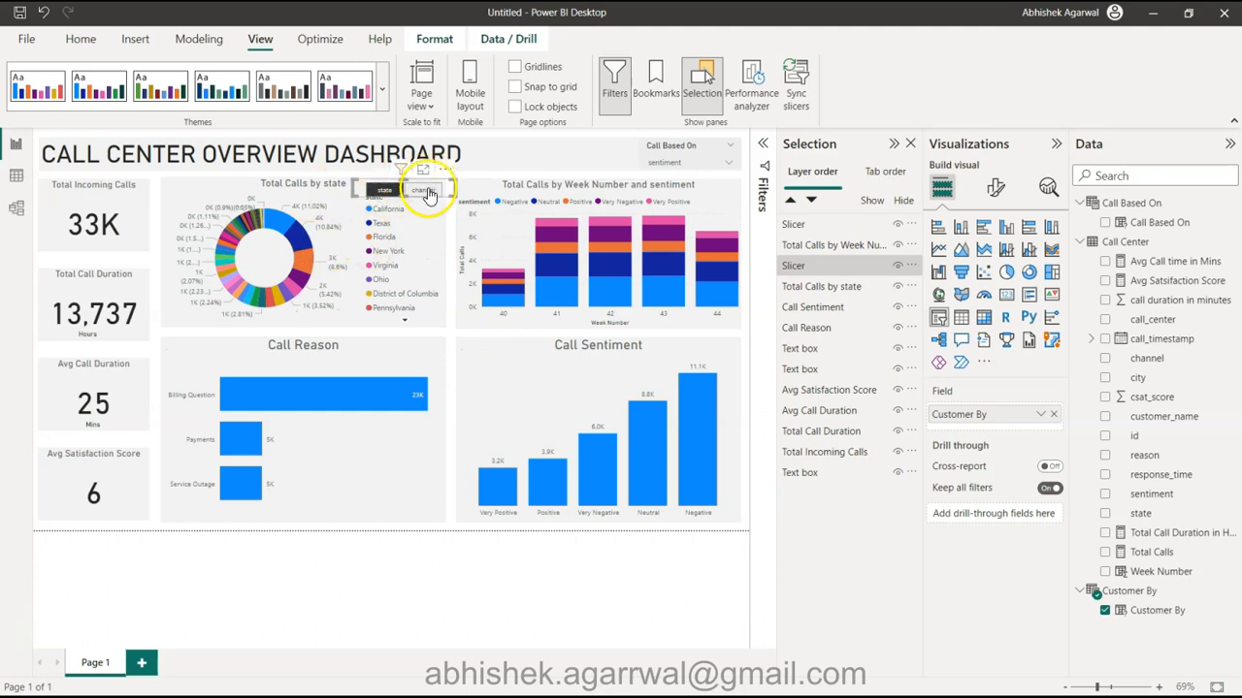
pyautogui.click(428, 191)
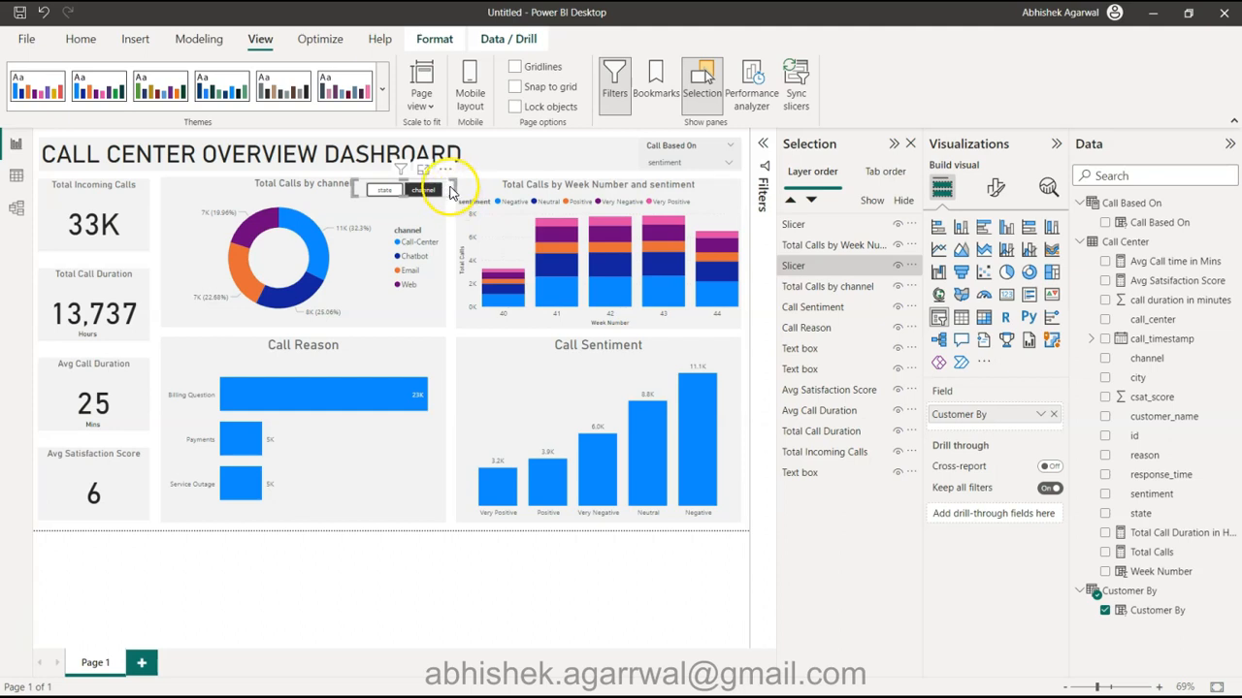
# Nudge the Customer By tile slicer towards the donut chart's upper-right corner and set its vertical position to 82
pyautogui.click(359, 190)
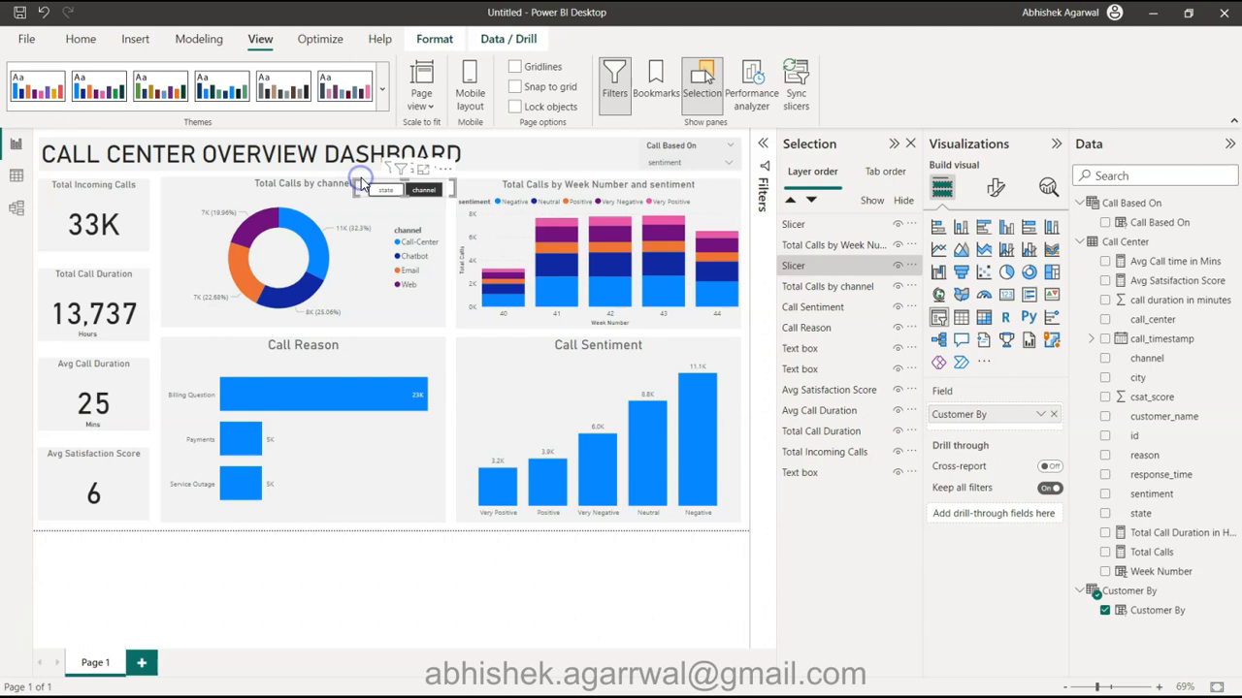
pyautogui.moveTo(367, 184); pyautogui.dragTo(365, 182)
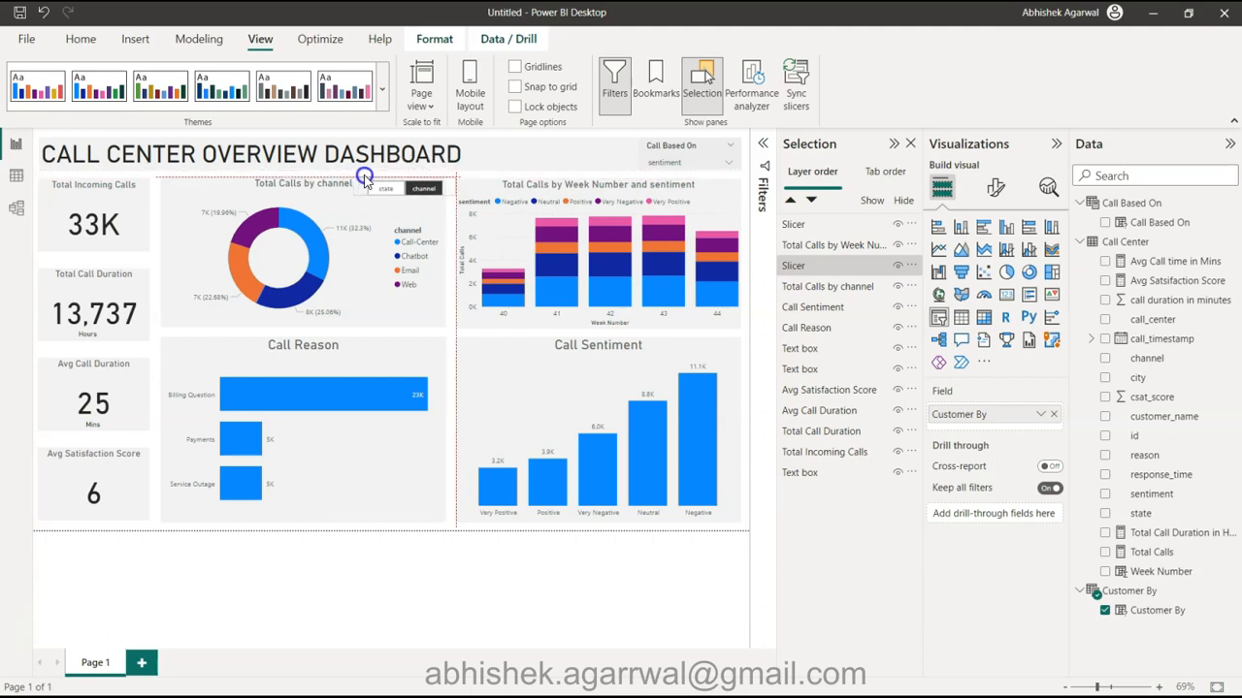
pyautogui.click(995, 188)
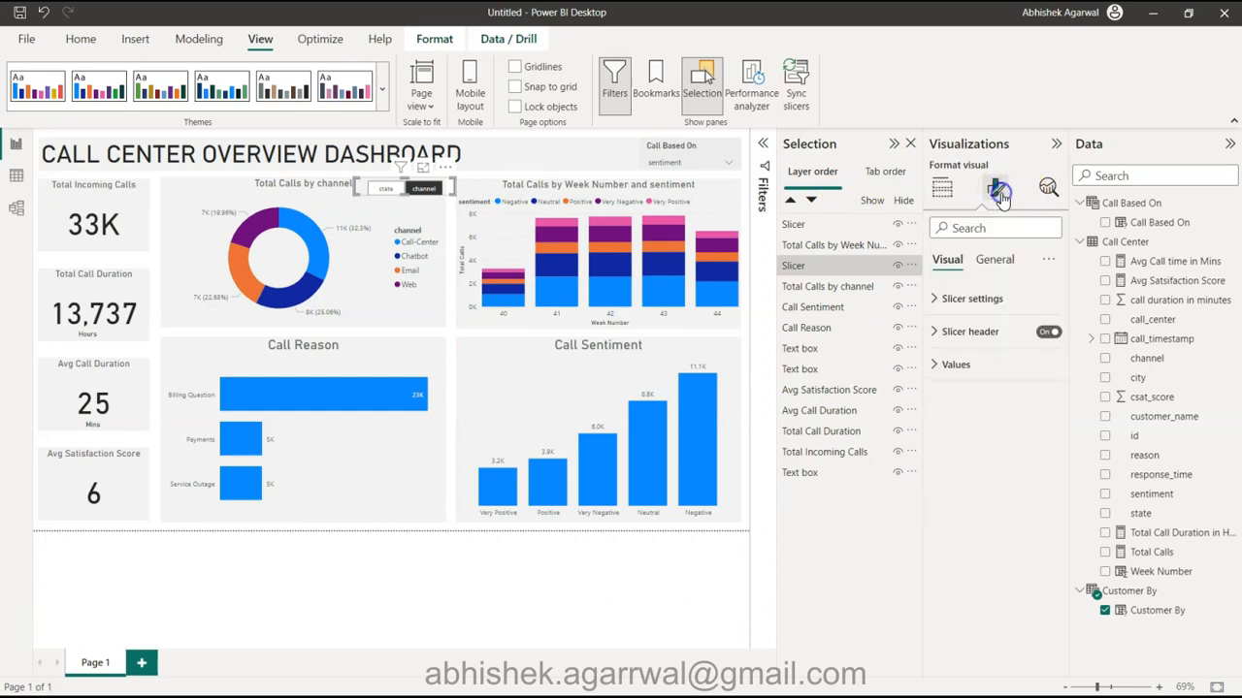
pyautogui.click(994, 259)
pyautogui.click(989, 295)
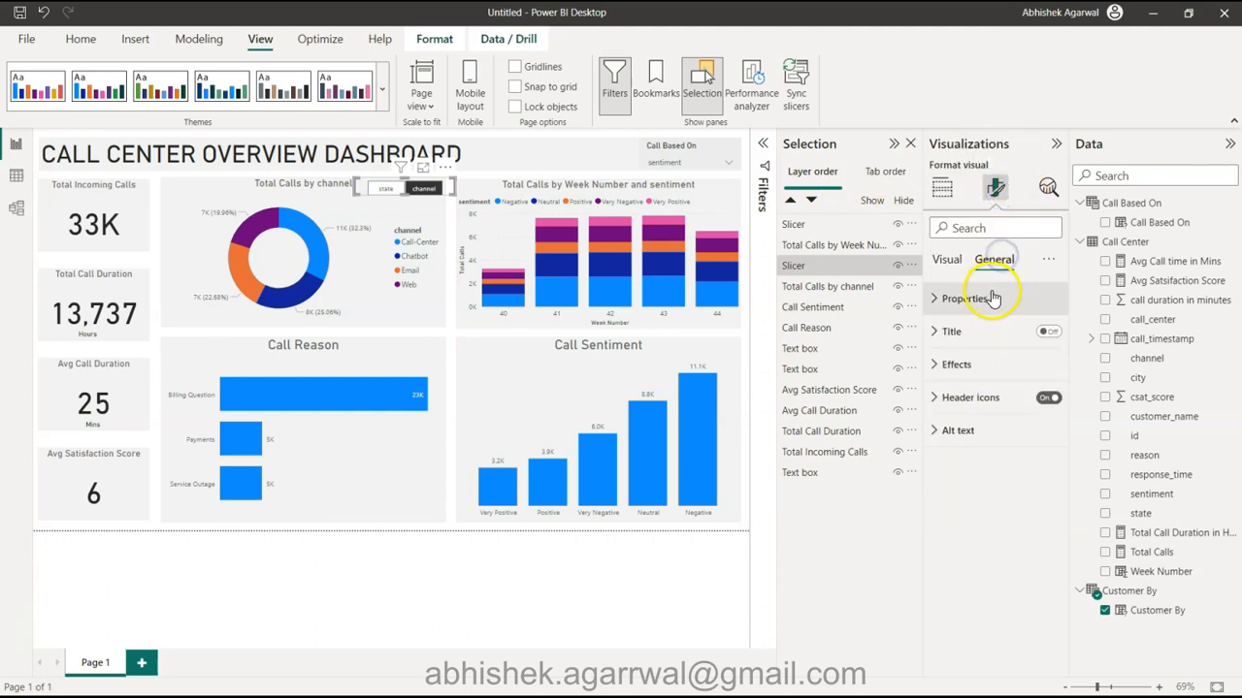
pyautogui.click(998, 480)
pyautogui.scroll(-3, 999, 480)
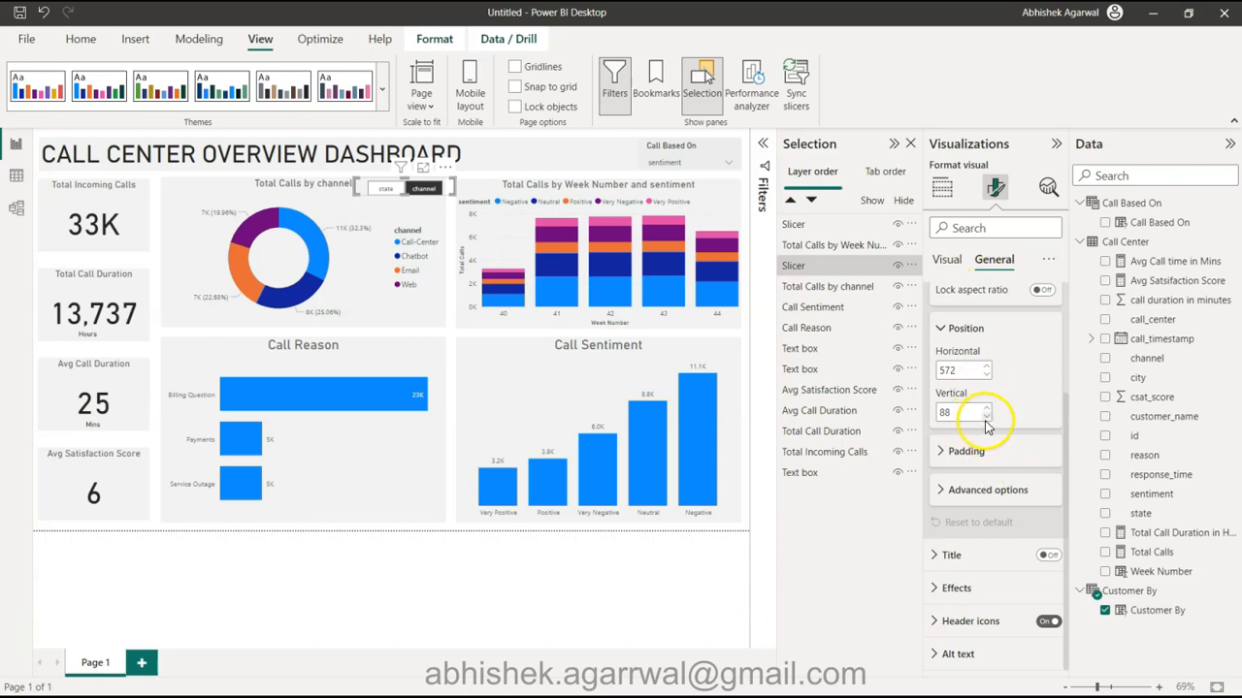
pyautogui.click(986, 416)
pyautogui.click(987, 416)
pyautogui.click(986, 416)
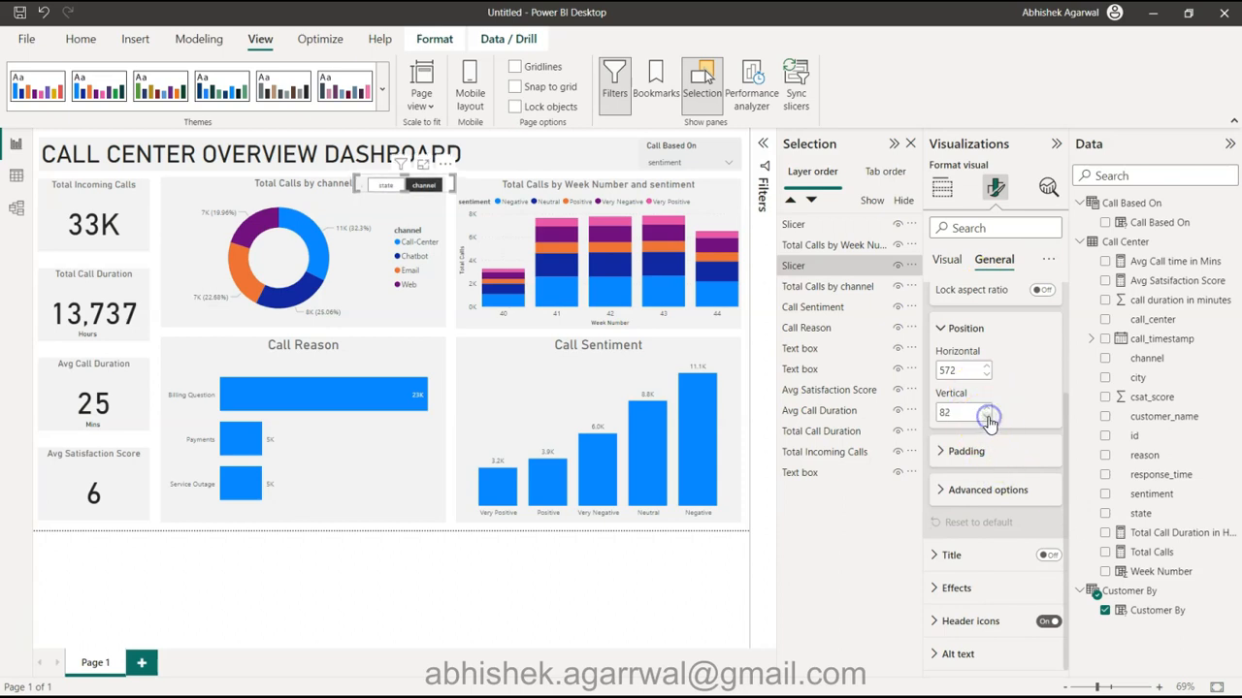
# Set the Customer By tile slicer's horizontal position to 566 and deselect it
pyautogui.click(987, 377)
pyautogui.click(988, 377)
pyautogui.click(988, 378)
pyautogui.click(988, 377)
pyautogui.click(987, 377)
pyautogui.click(987, 377)
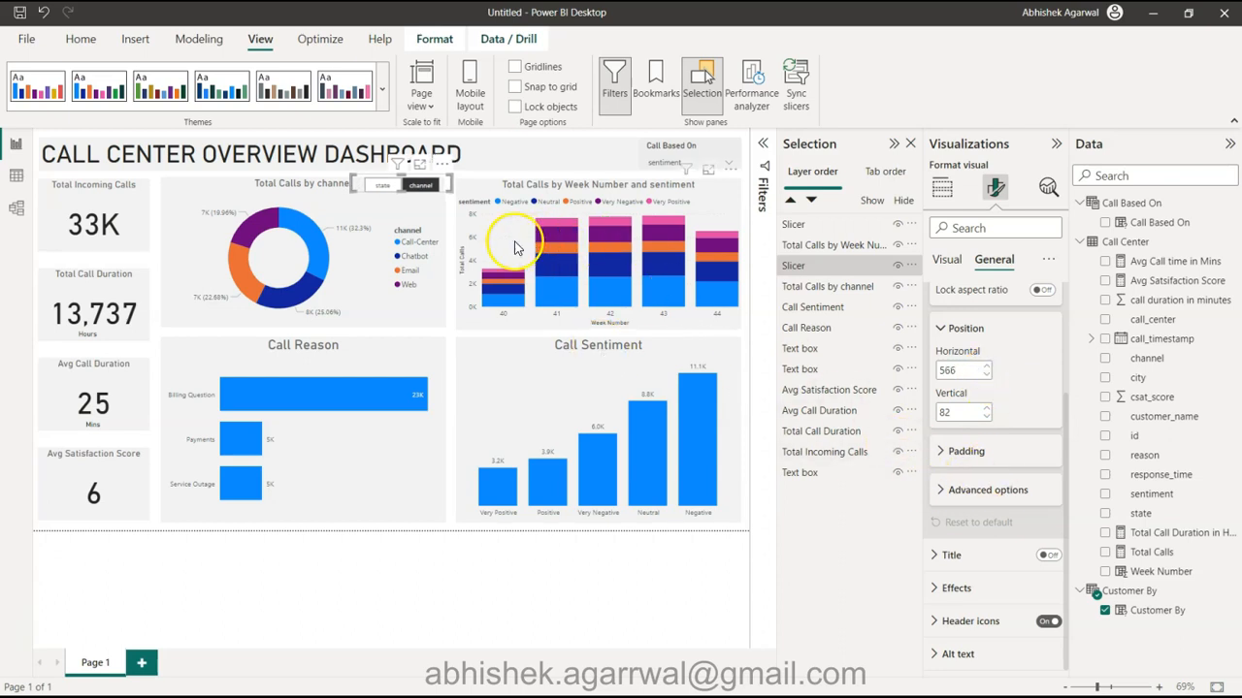
pyautogui.click(450, 242)
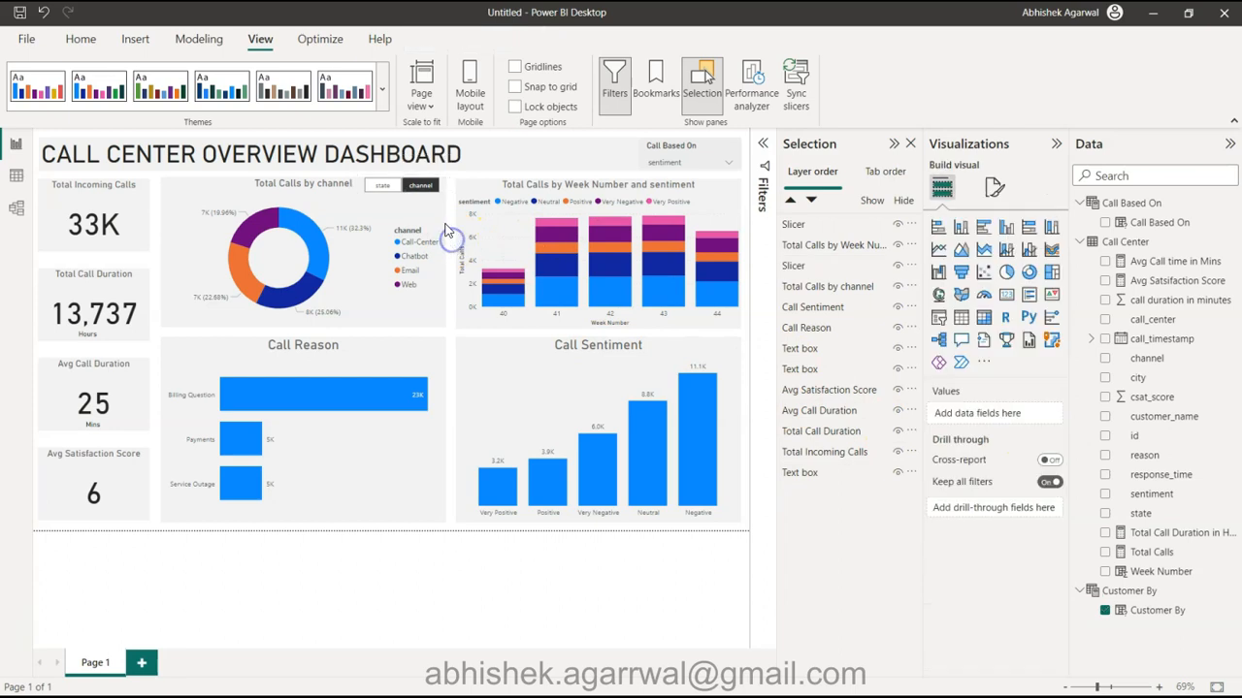
# Check the repositioned tile slicer by switching the donut chart to state and back to channel
pyautogui.click(388, 188)
pyautogui.click(419, 185)
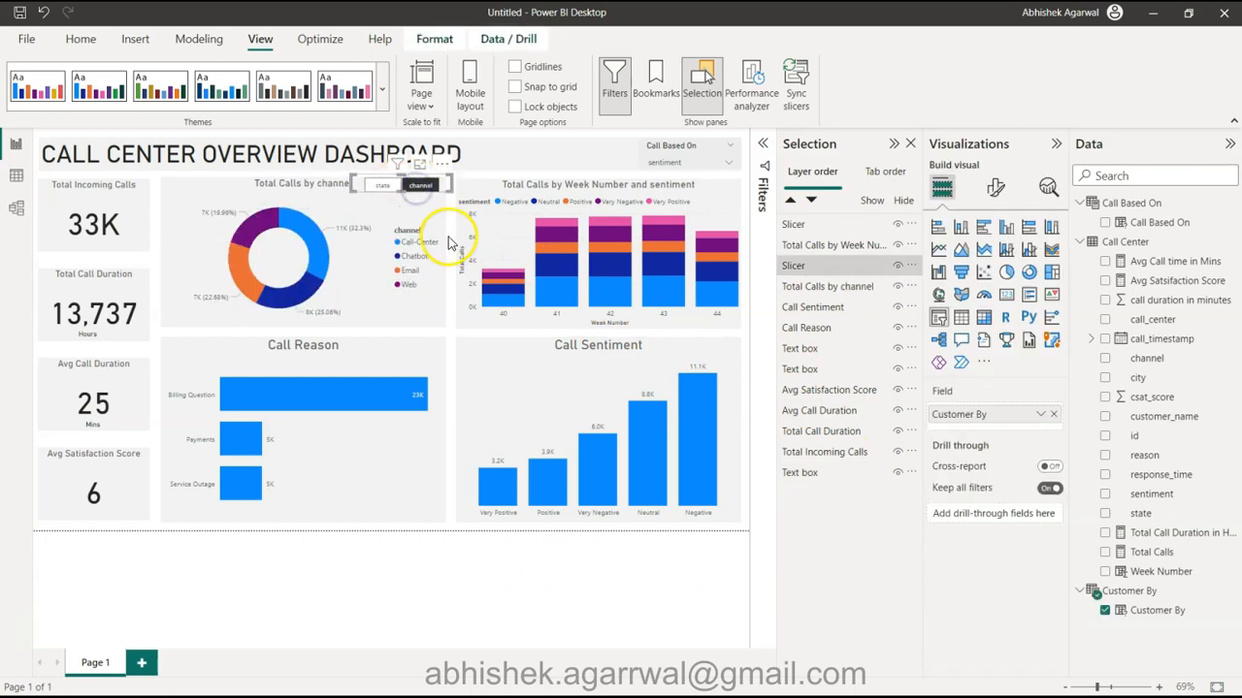
pyautogui.click(451, 242)
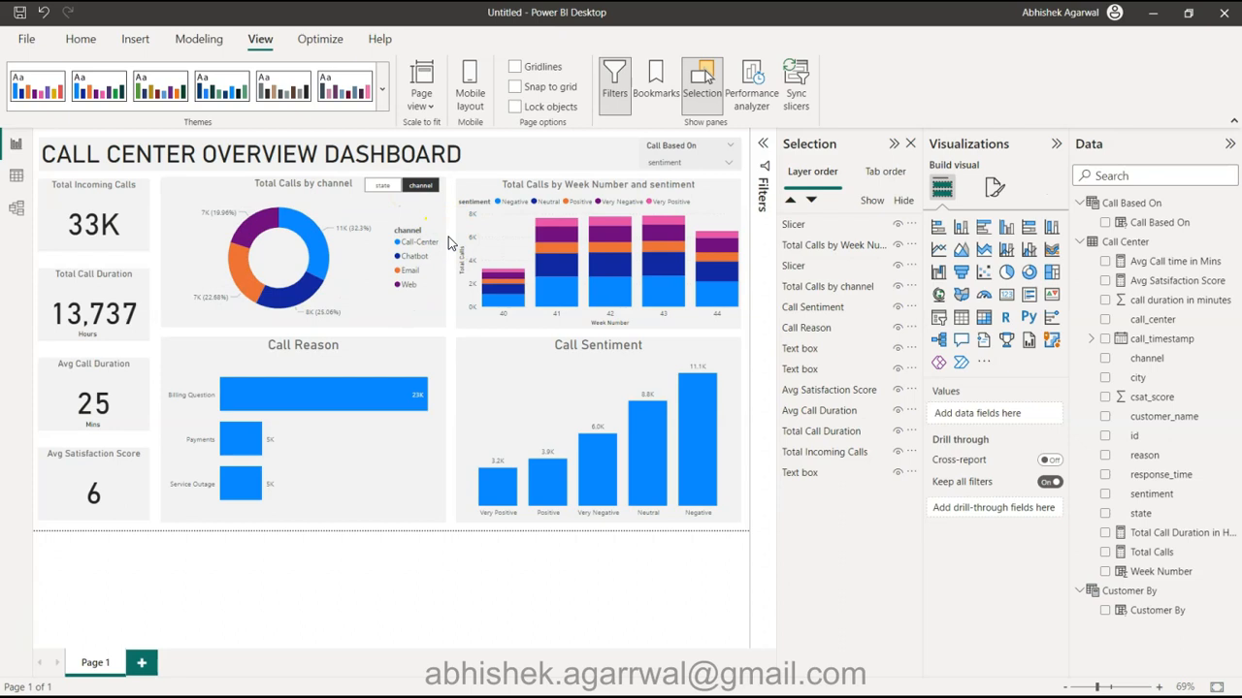